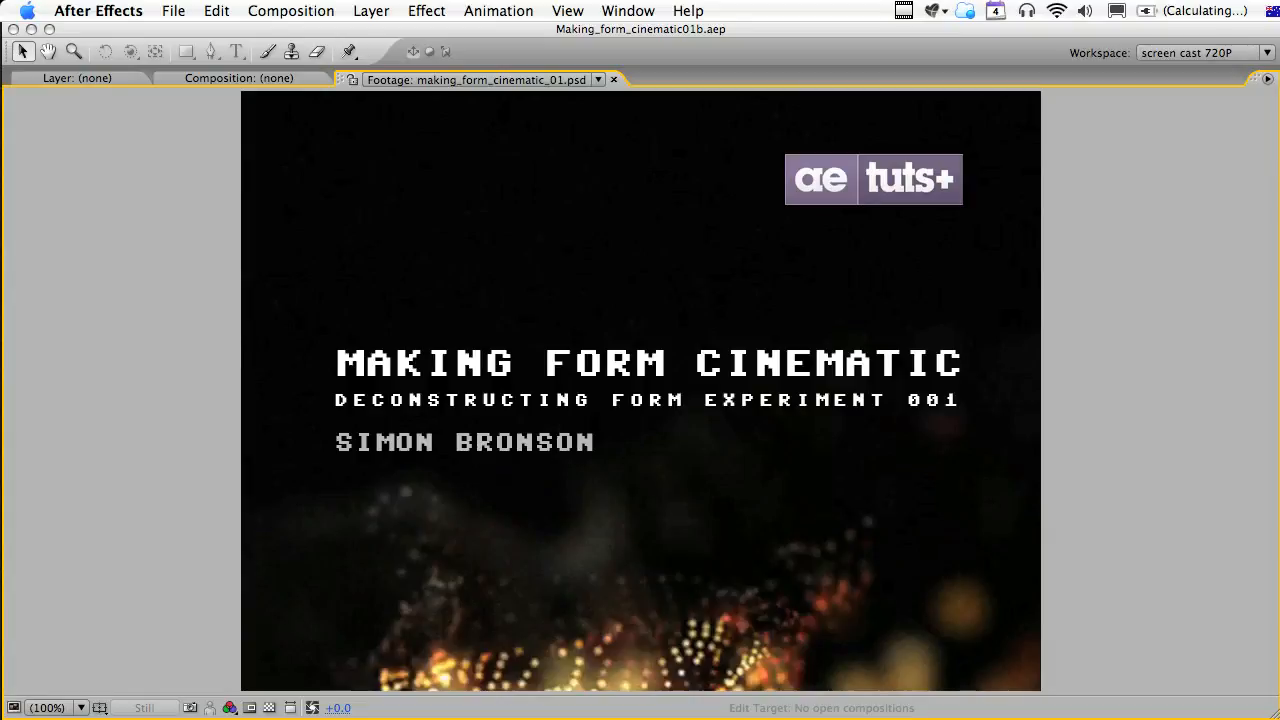
Watch Cinematic Form 01_h264.mov in QuickTime Player and view the making_form_cinematic_02.psd slide in After Effects.
key("super+Tab")
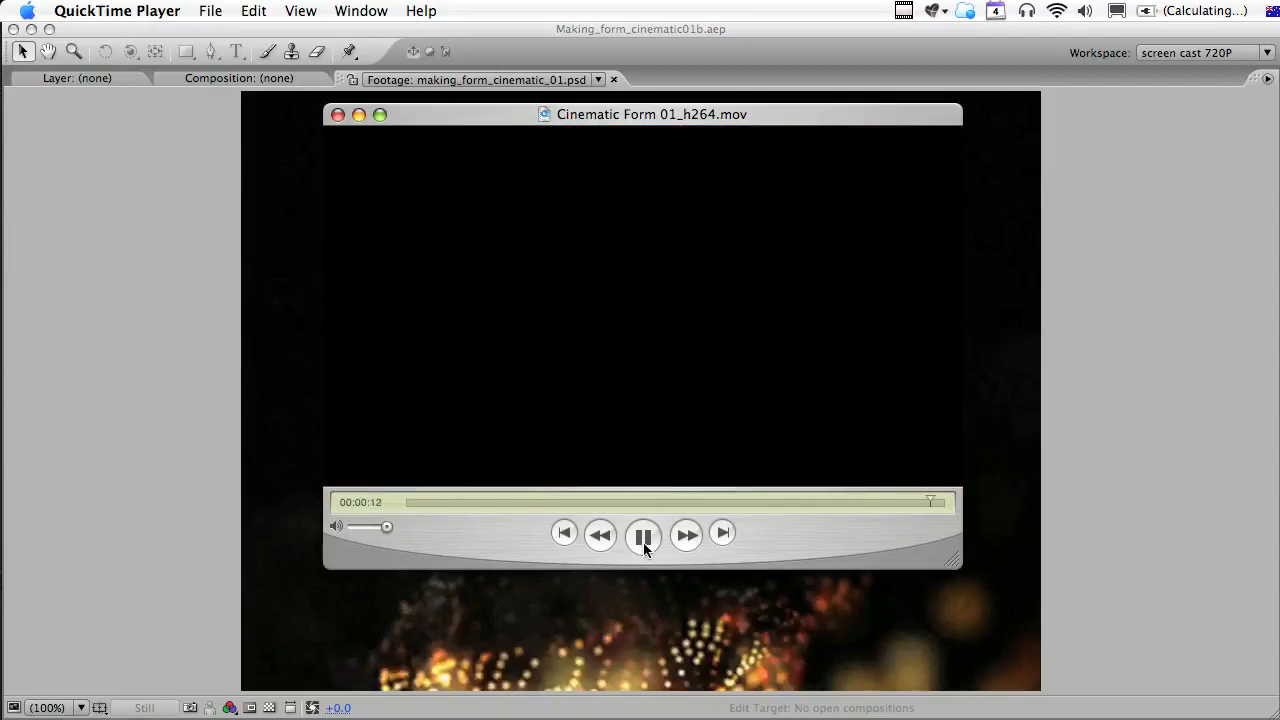
left_click(670, 606)
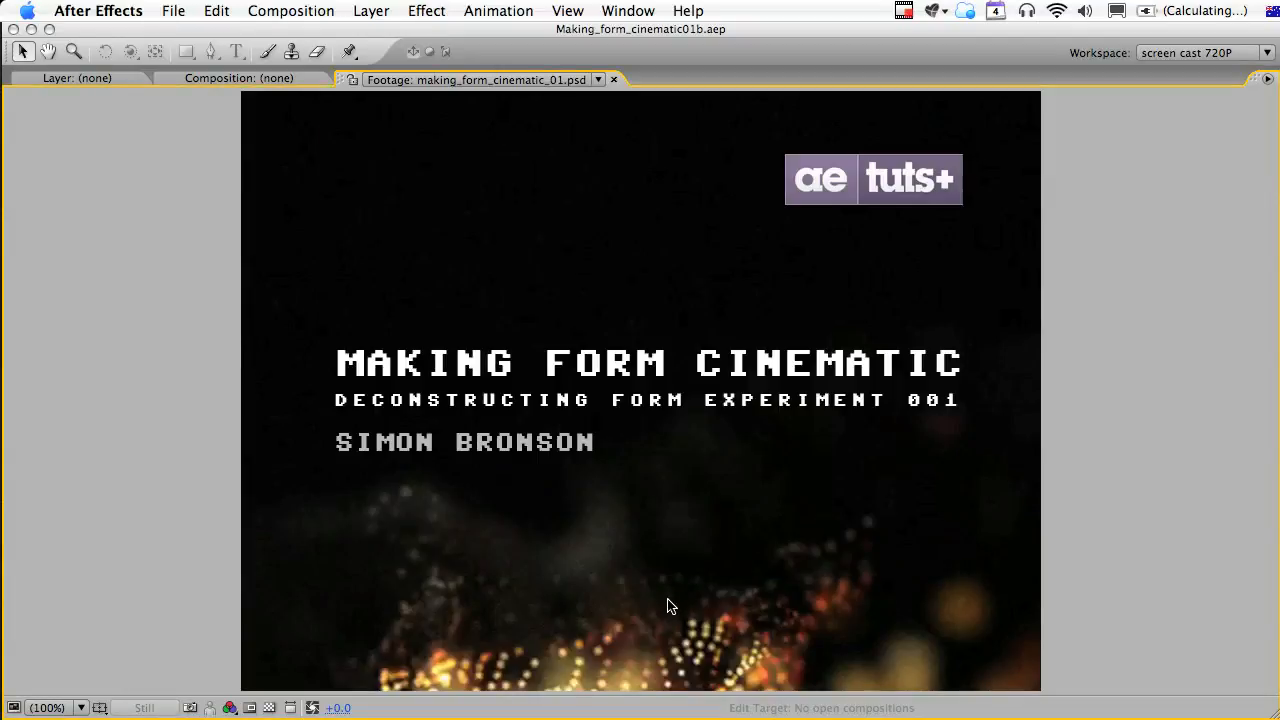
key("grave")
double_click(206, 309)
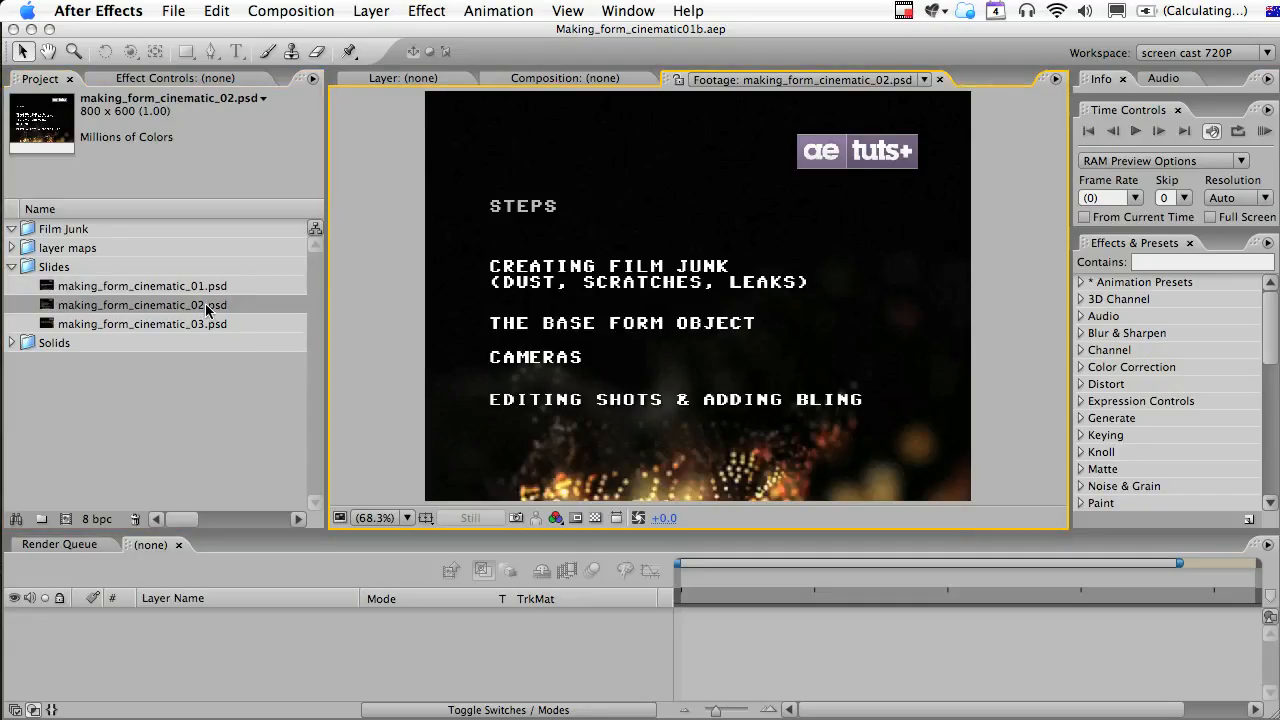
key("grave")
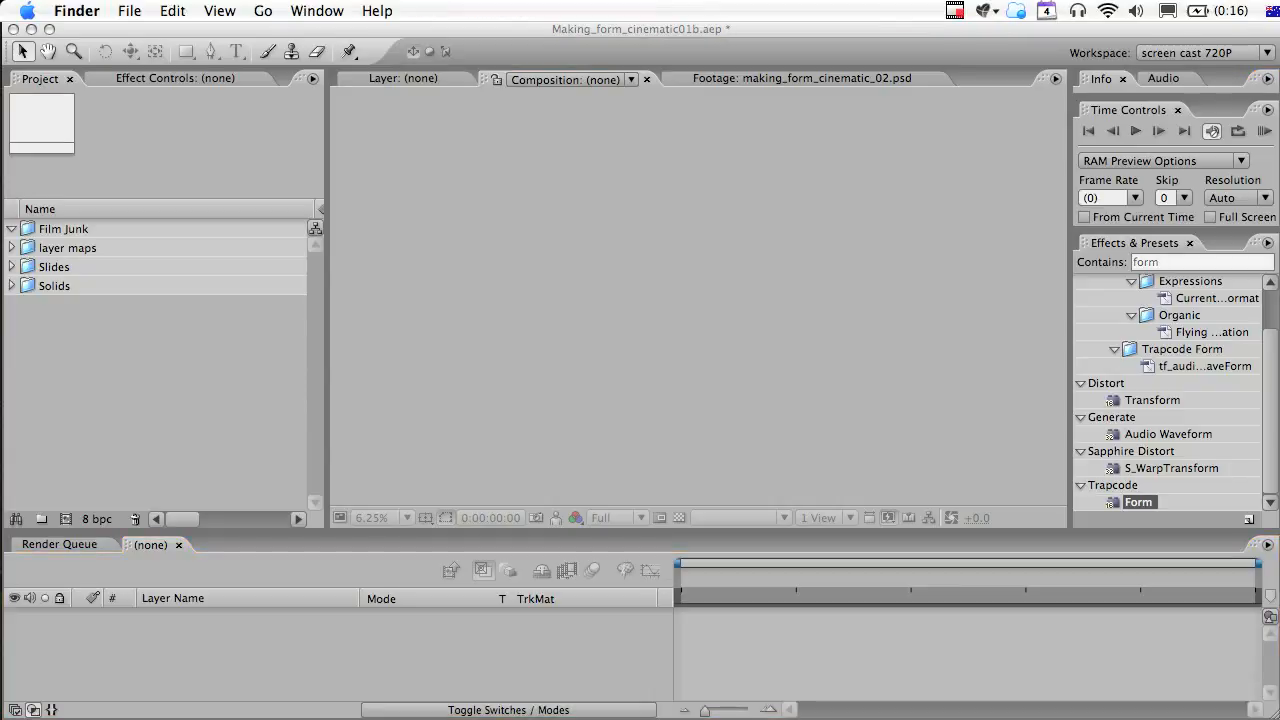
Import dust bit 01.psd into the Film Junk folder as a cropped-layers composition with editable layer styles, and open that composition.
left_click_drag(360, 535, 84, 236)
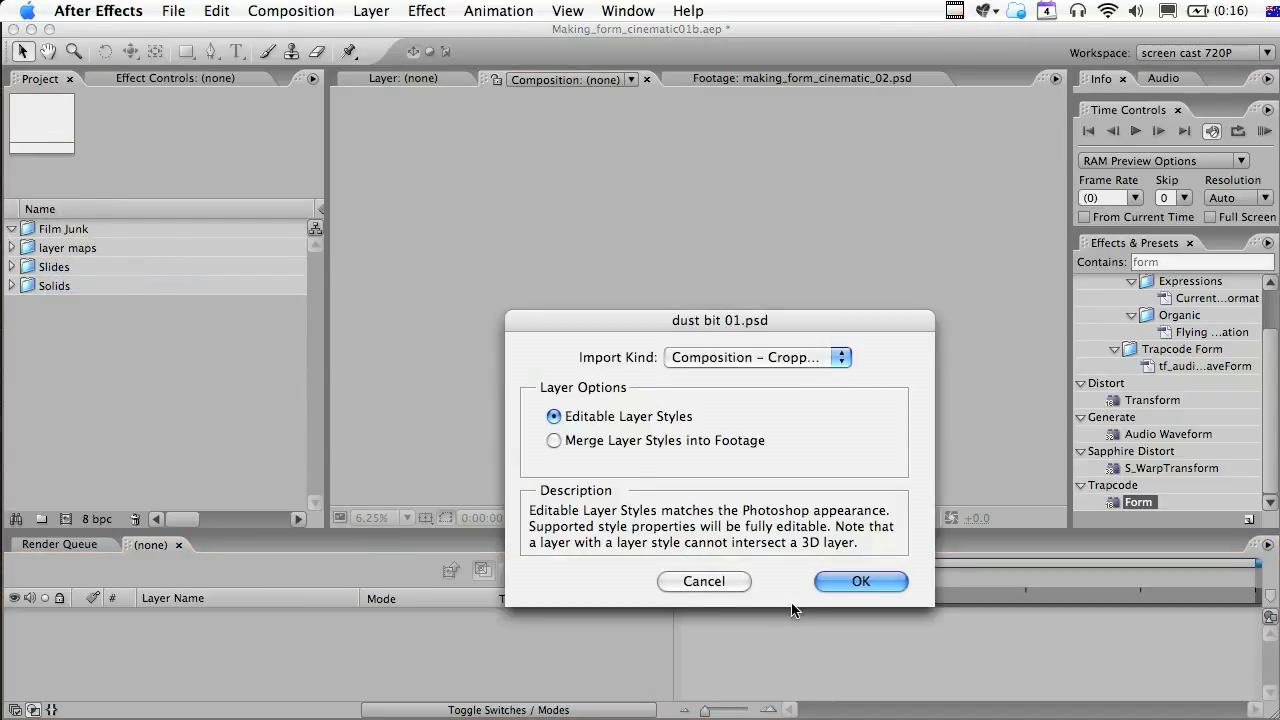
left_click(834, 582)
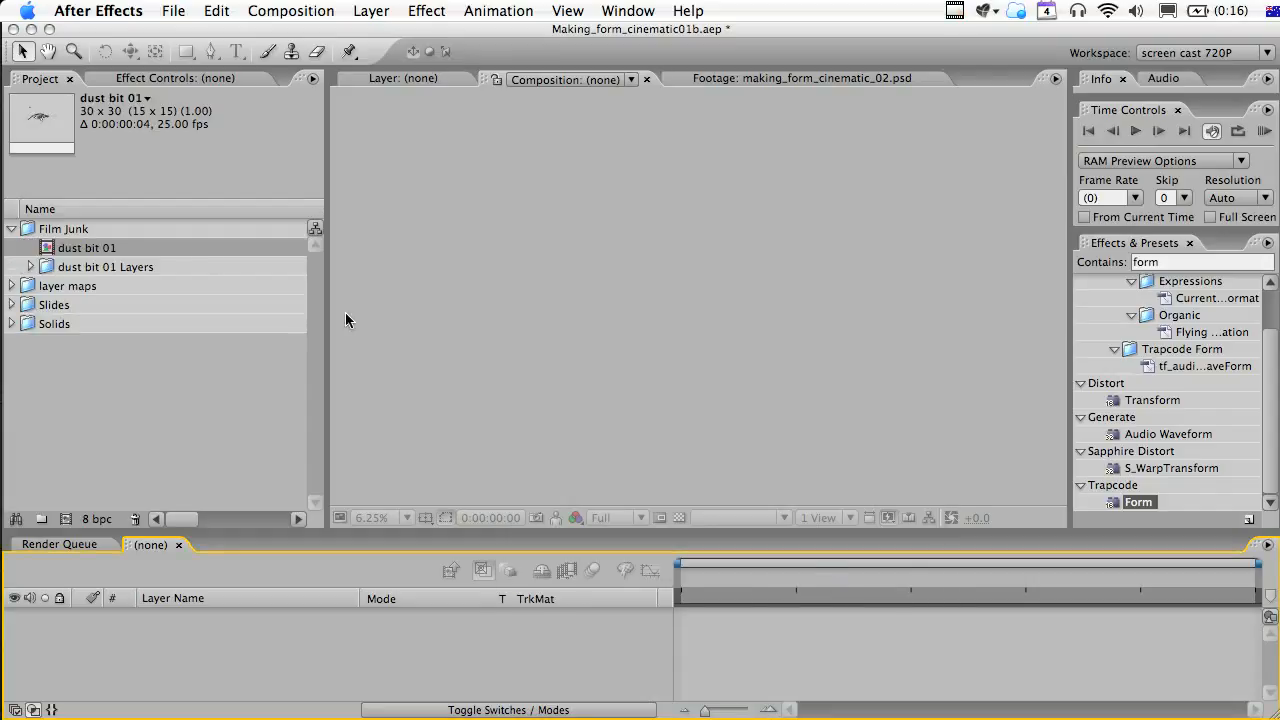
left_click(43, 249)
double_click(43, 249)
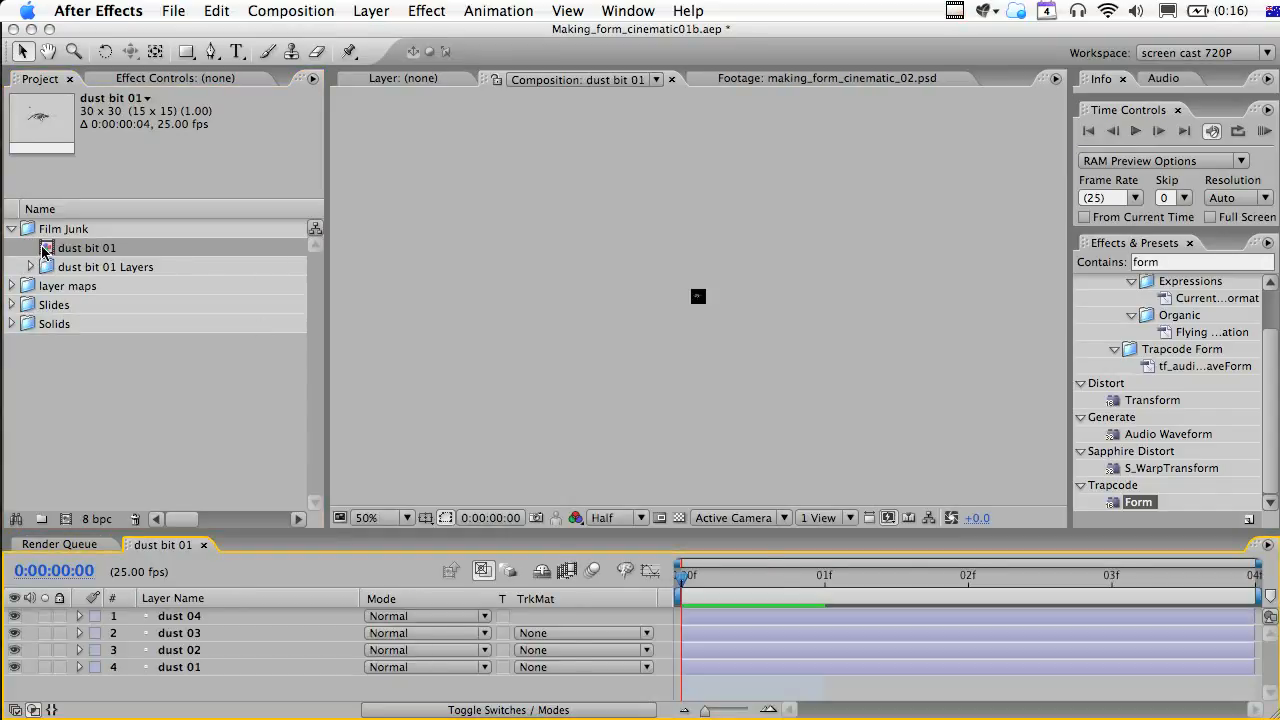
Trim all four dust layers in the dust bit 01 composition to one frame and check the composition settings.
key("period")
key("period")
key("period")
key("period")
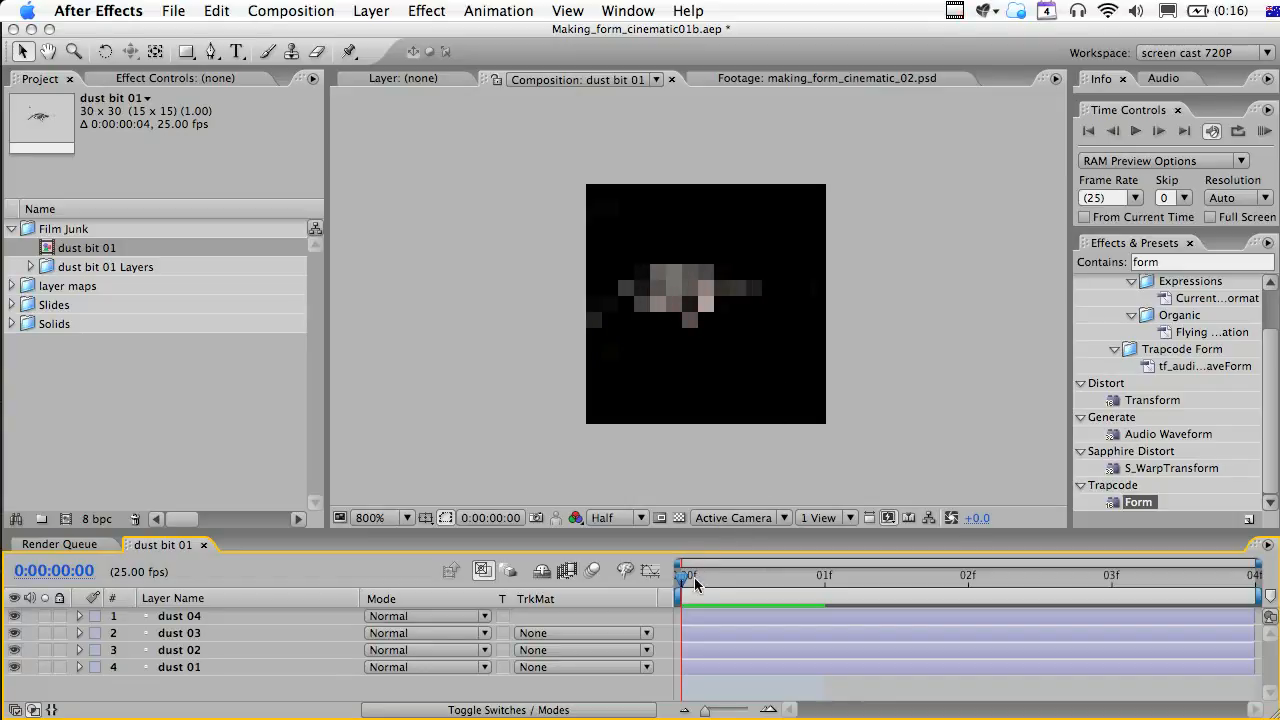
key("ctrl+a")
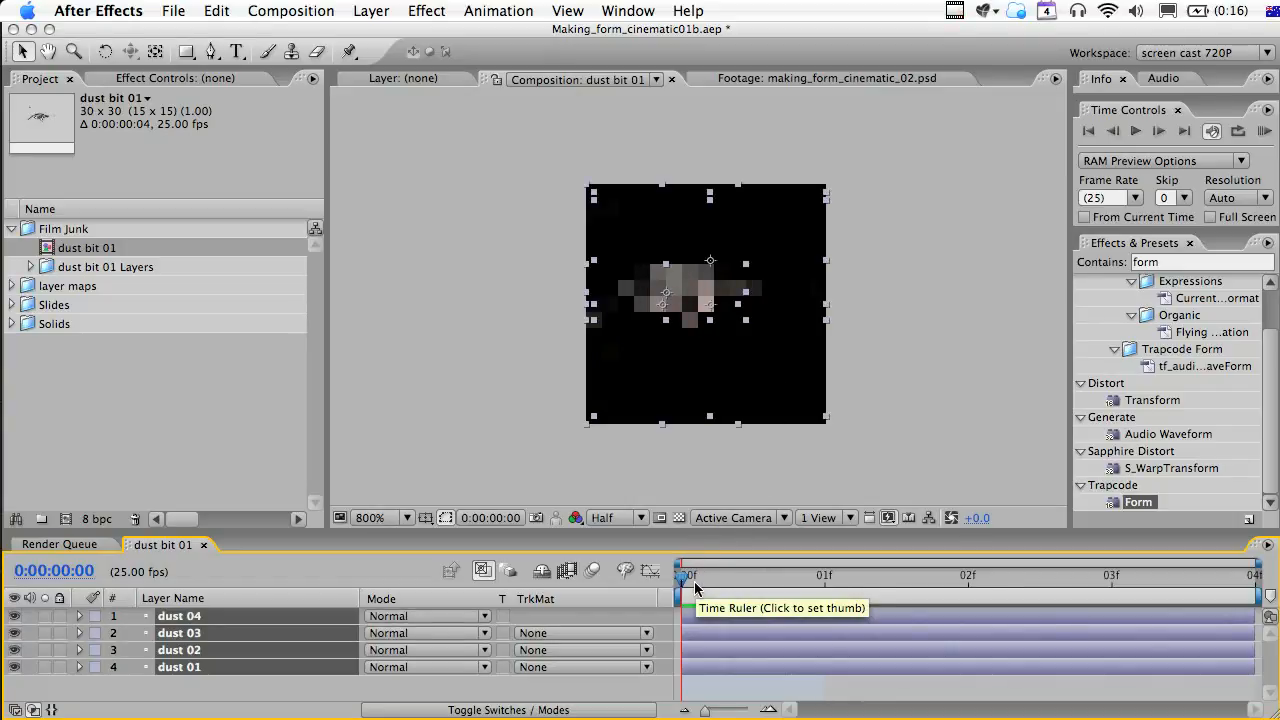
key("alt+bracketright")
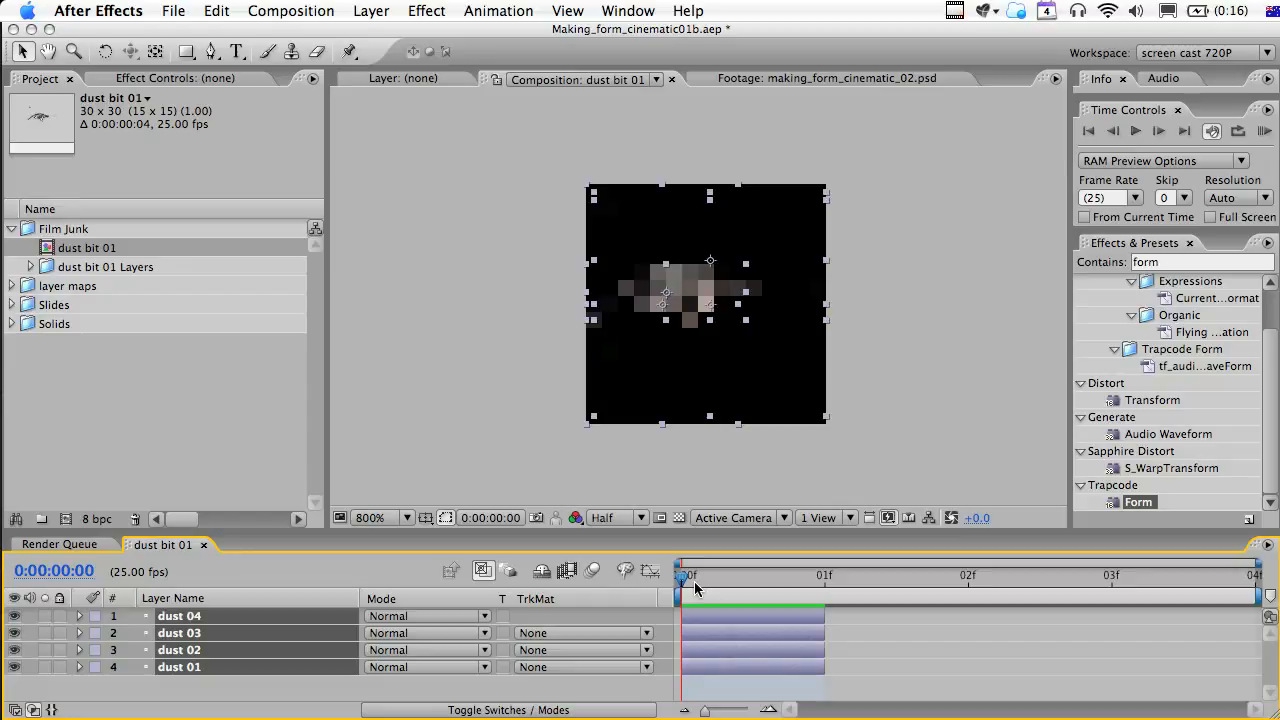
key("ctrl+k")
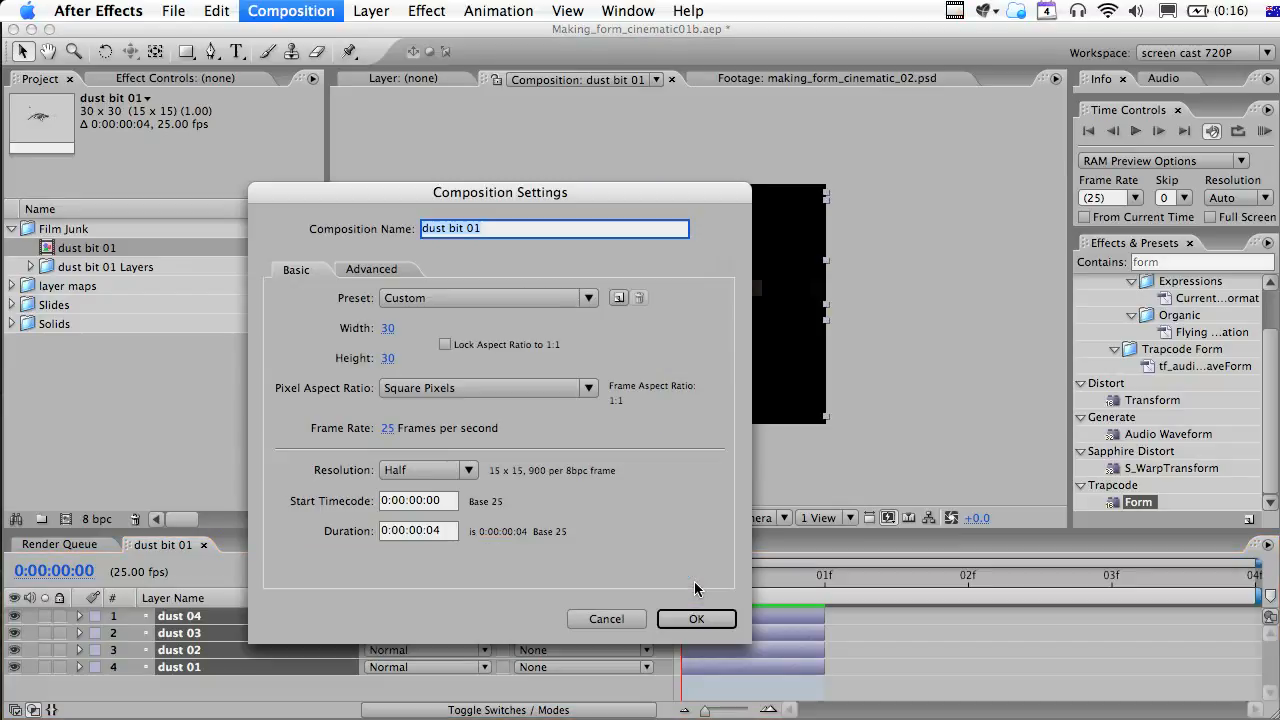
left_click(697, 619)
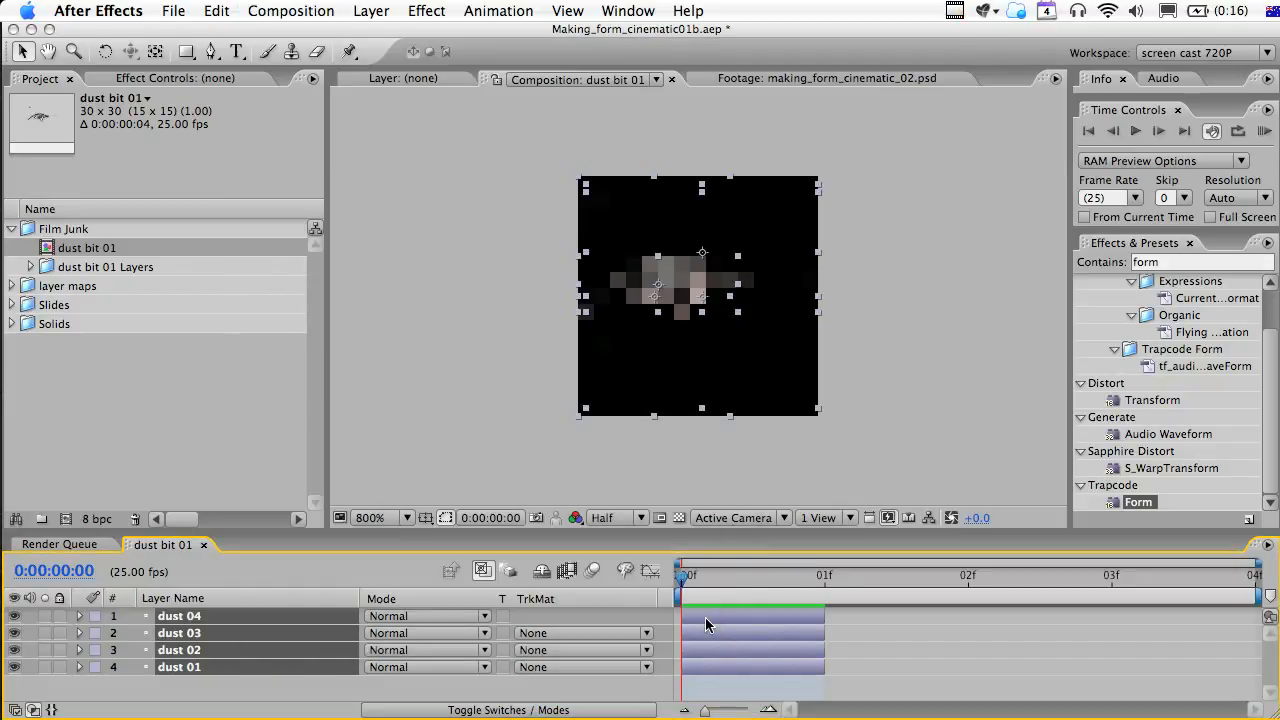
Sequence the four trimmed dust layers one after another without overlap and scrub through the result.
right_click(705, 616)
mouse_move(866, 366)
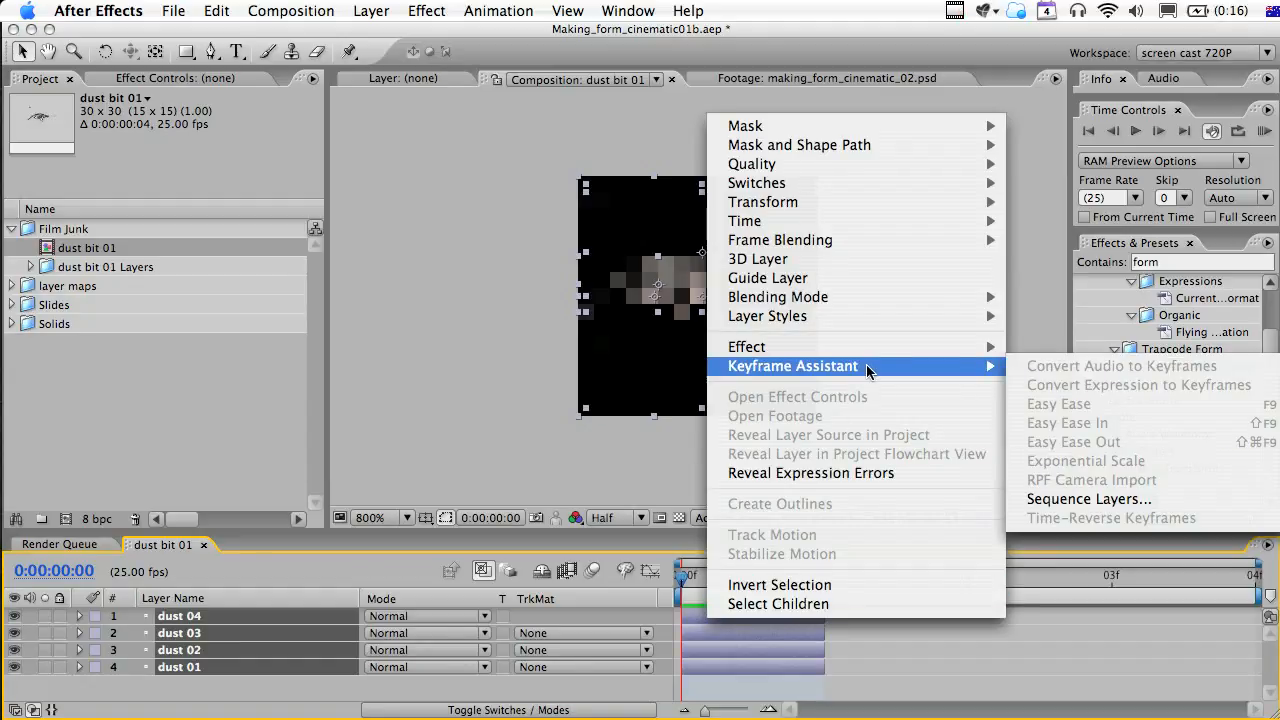
left_click(1148, 500)
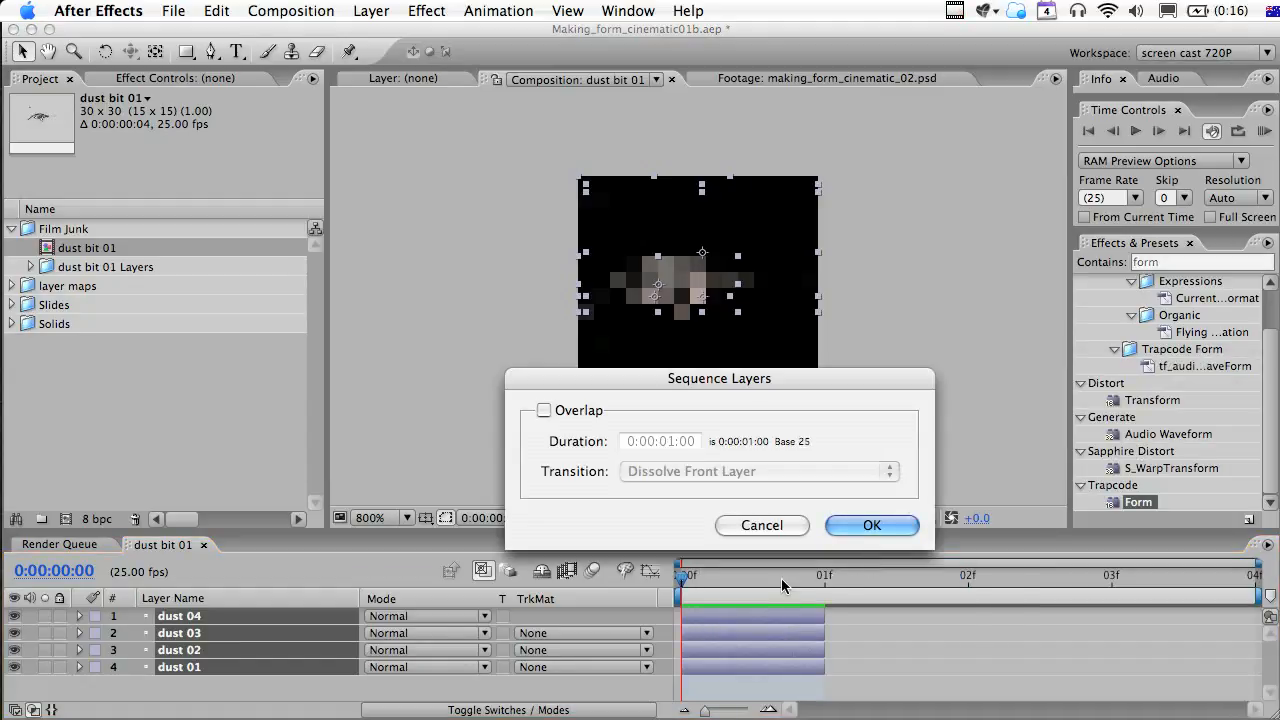
left_click(855, 526)
left_click_drag(766, 565, 1083, 590)
left_click_drag(1194, 588, 723, 569)
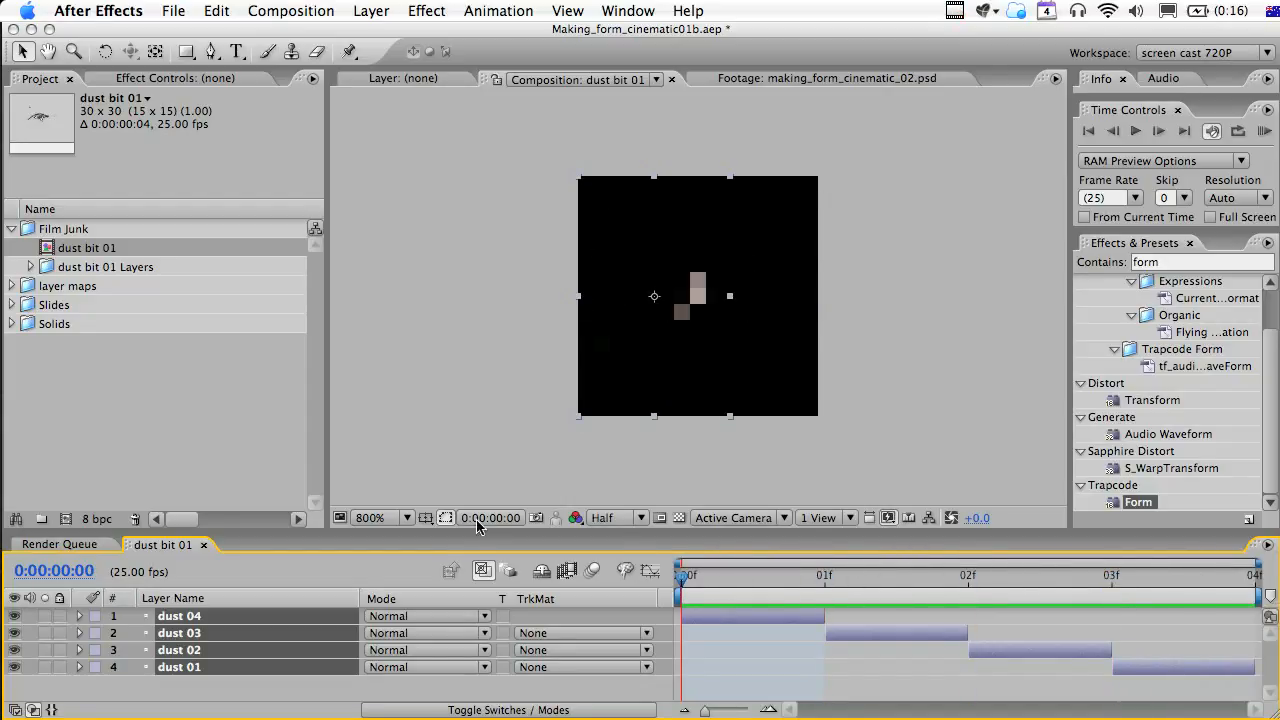
Create a composition named Dust Plate in the Film Junk folder with the HDV/HDTV 720 25 preset and a 10-second duration.
left_click(86, 230)
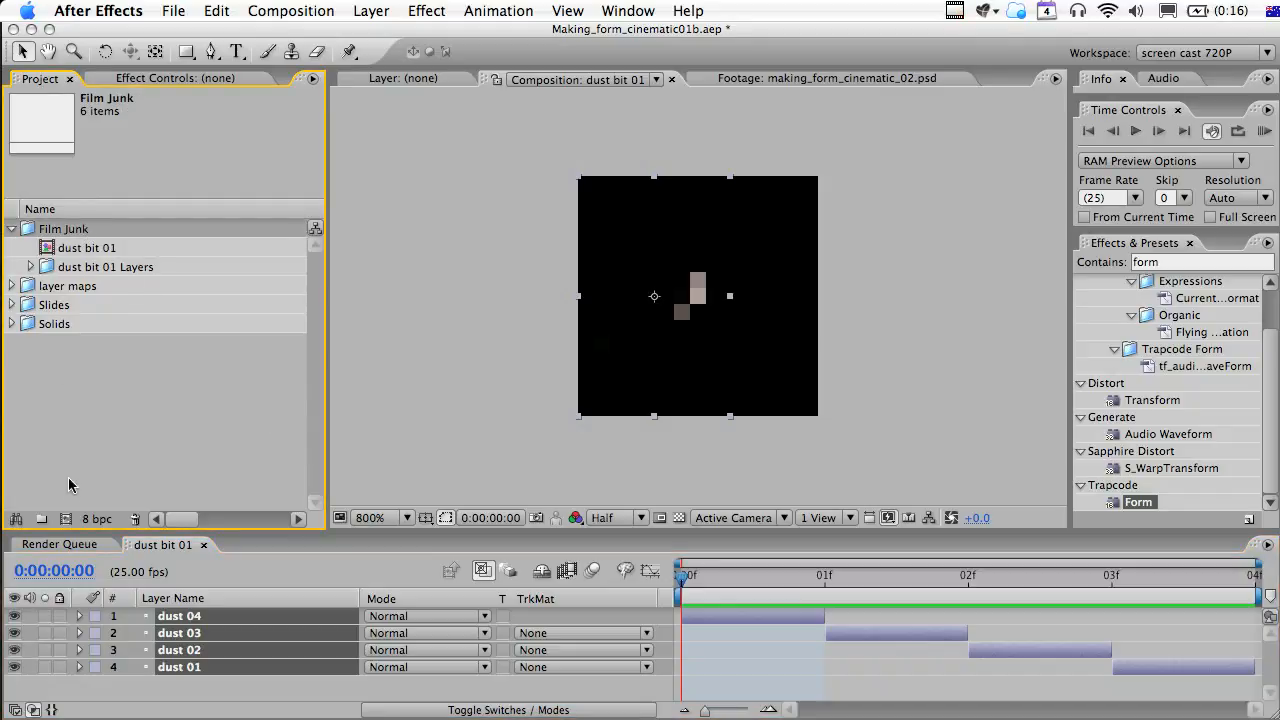
left_click(67, 519)
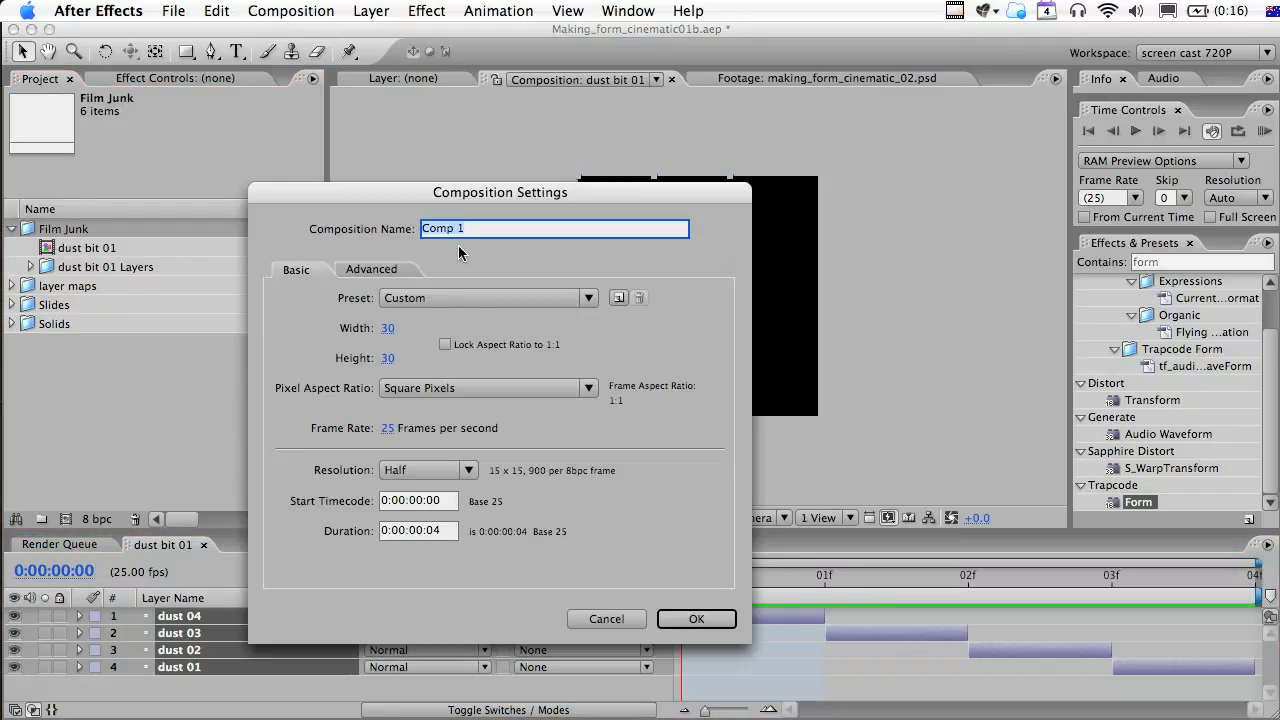
type("Dust Plate")
left_click(410, 298)
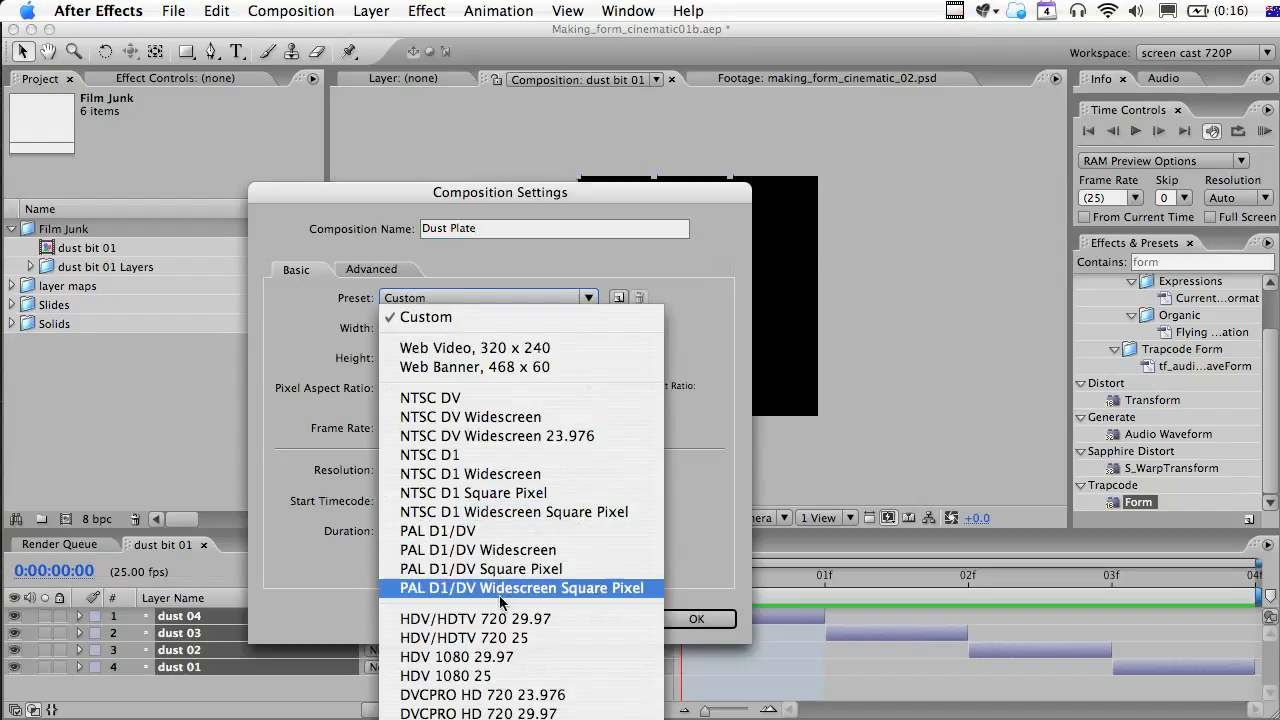
left_click(510, 638)
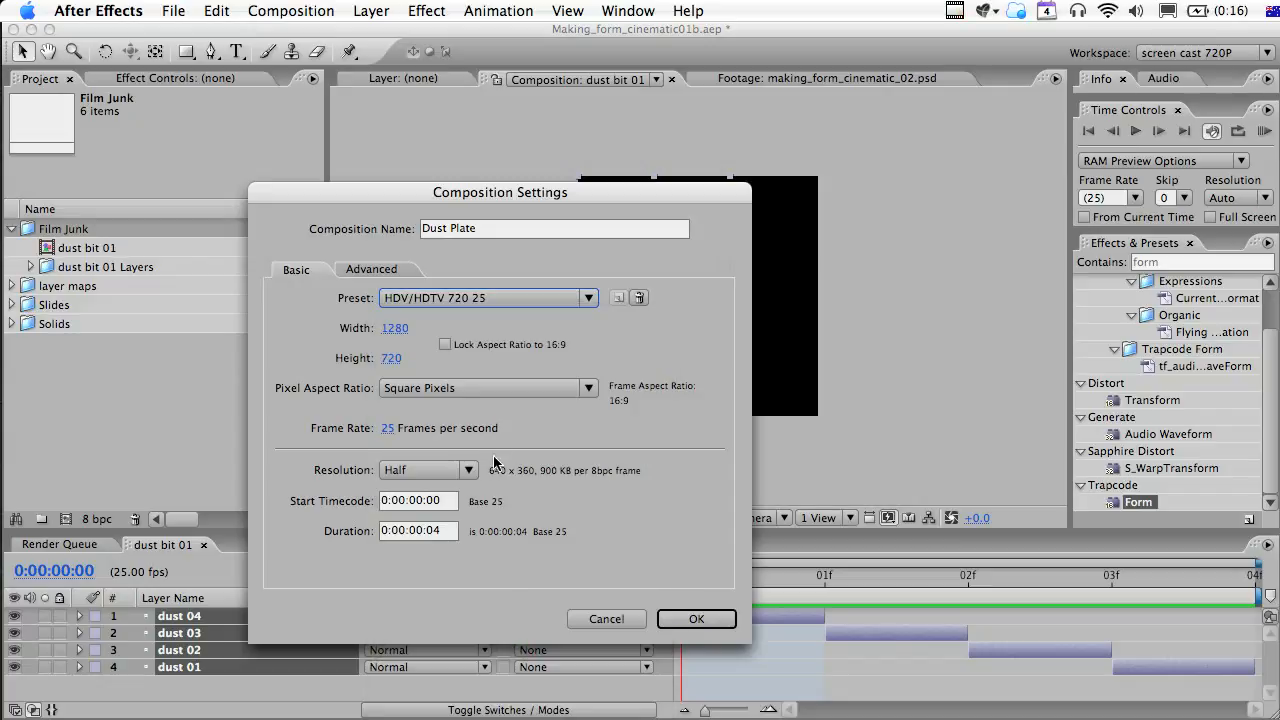
double_click(427, 530)
type("1000")
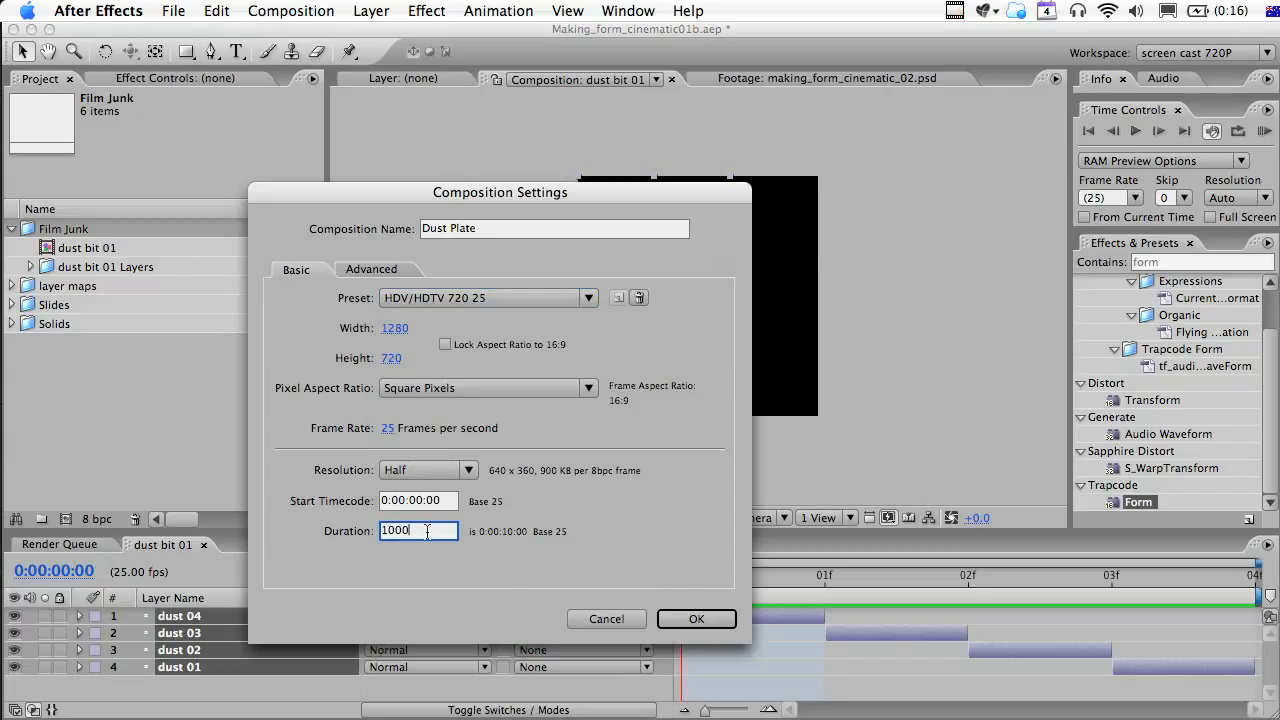
key("Return")
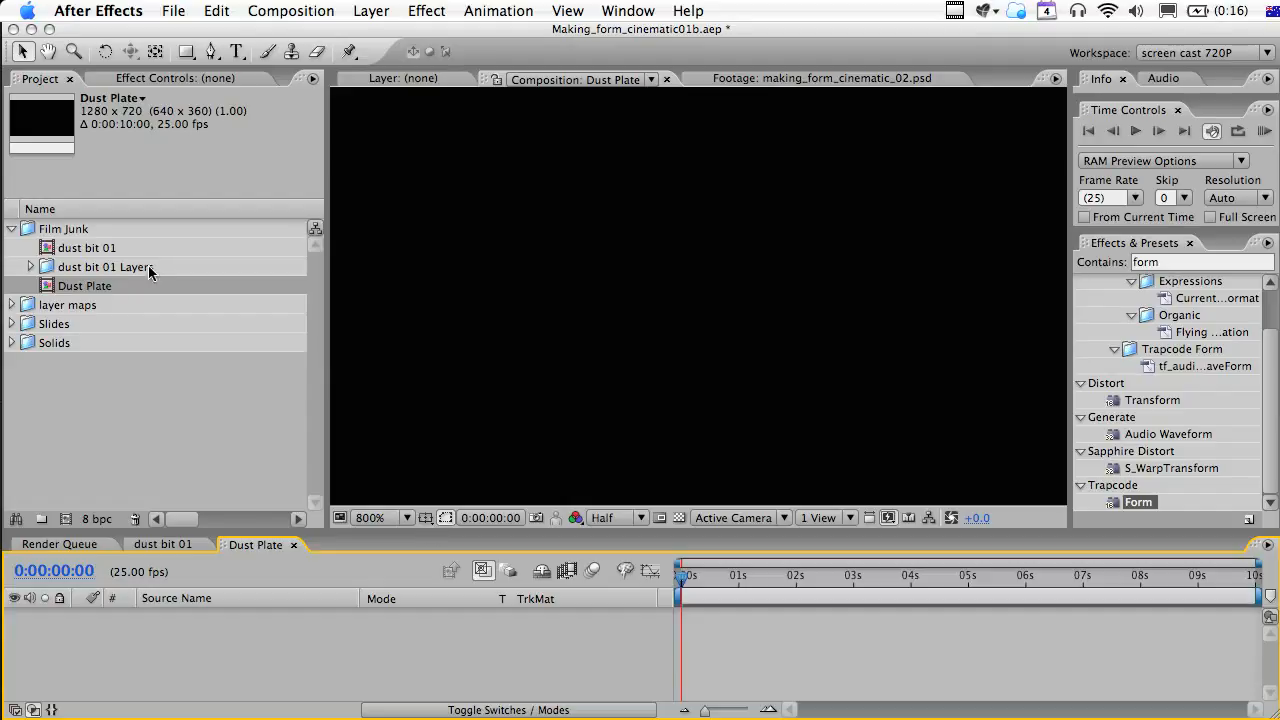
Add the dust bit 01 composition as a layer in Dust Plate.
left_click_drag(74, 248, 103, 296)
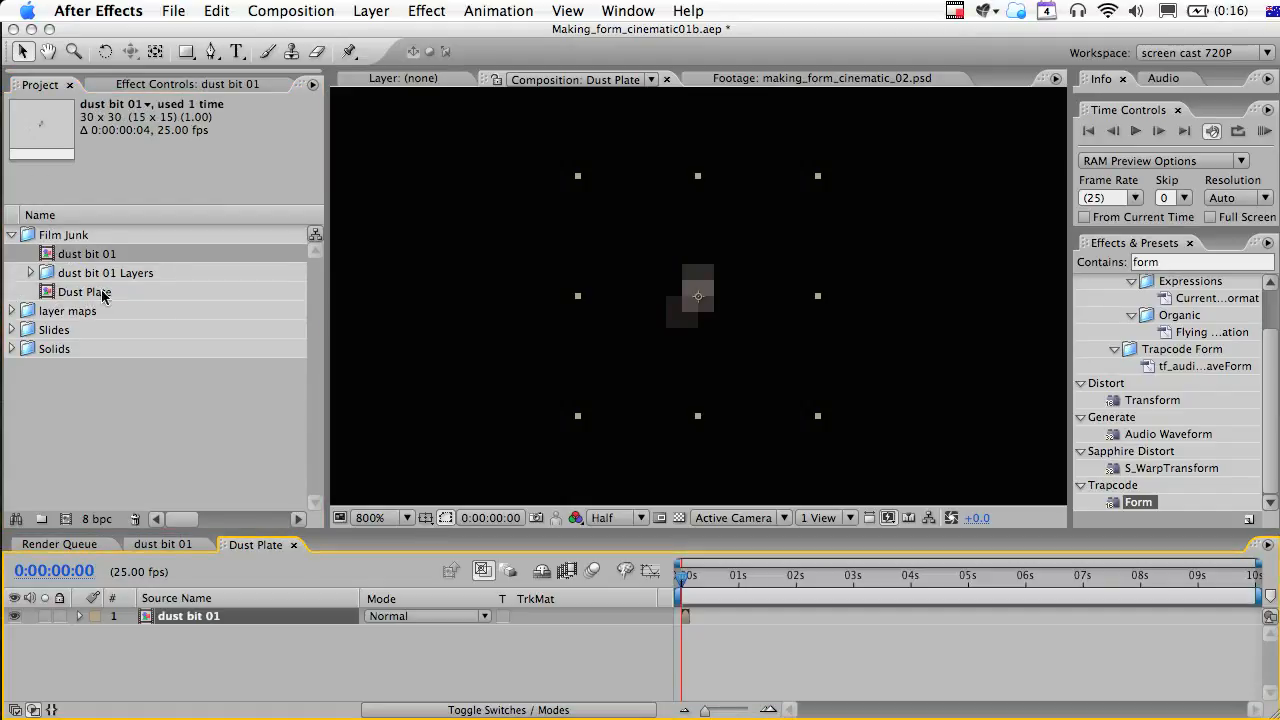
left_click(817, 617)
scroll(812, 380, "down", 8)
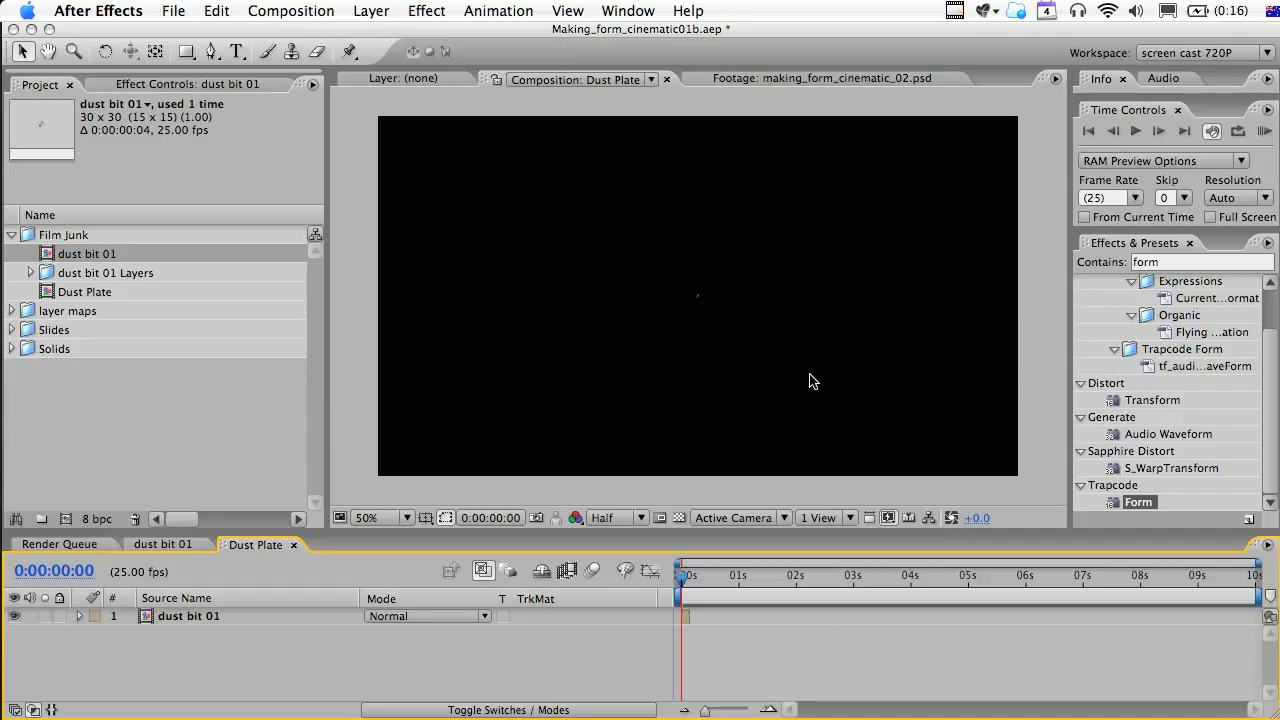
Create a black 1280 x 720 solid named Form and apply the Trapcode Form effect to it.
key("super+y")
type("F")
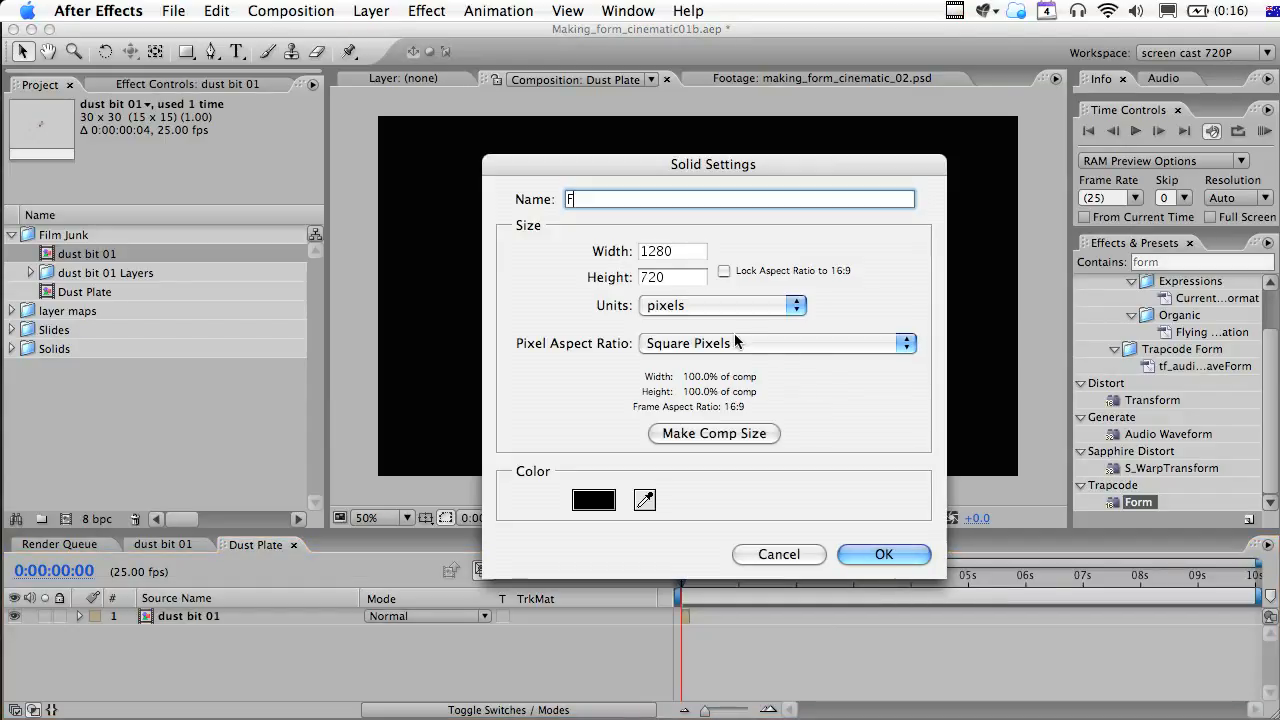
type("orm")
key("Return")
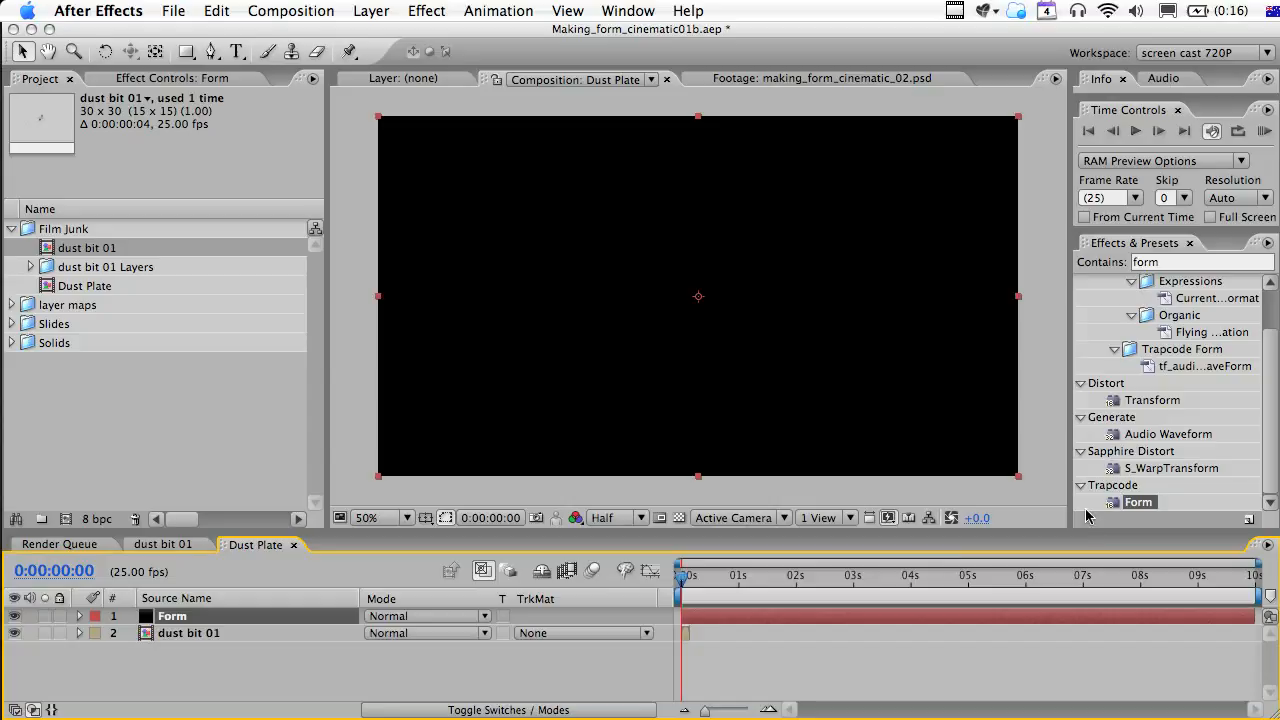
left_click_drag(1120, 508, 816, 618)
Add a camera with the 80mm preset and move it in closer to the particle grid.
left_click(375, 10)
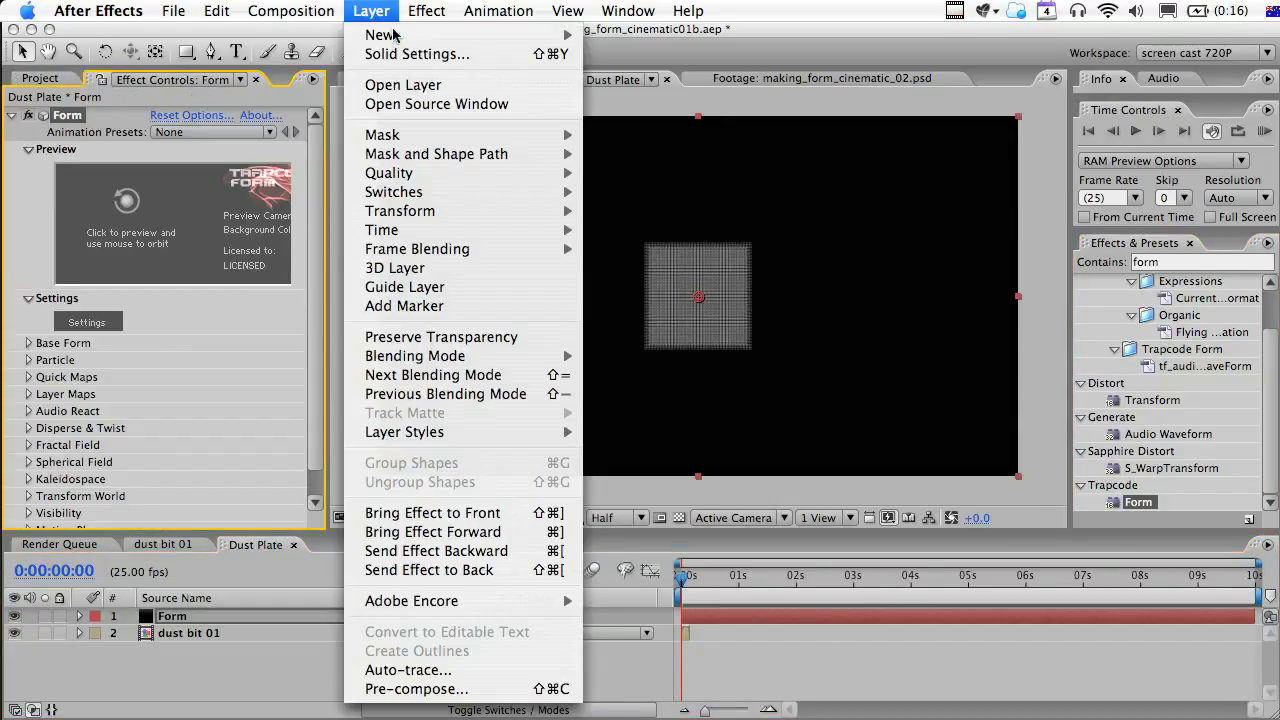
mouse_move(453, 42)
left_click(730, 100)
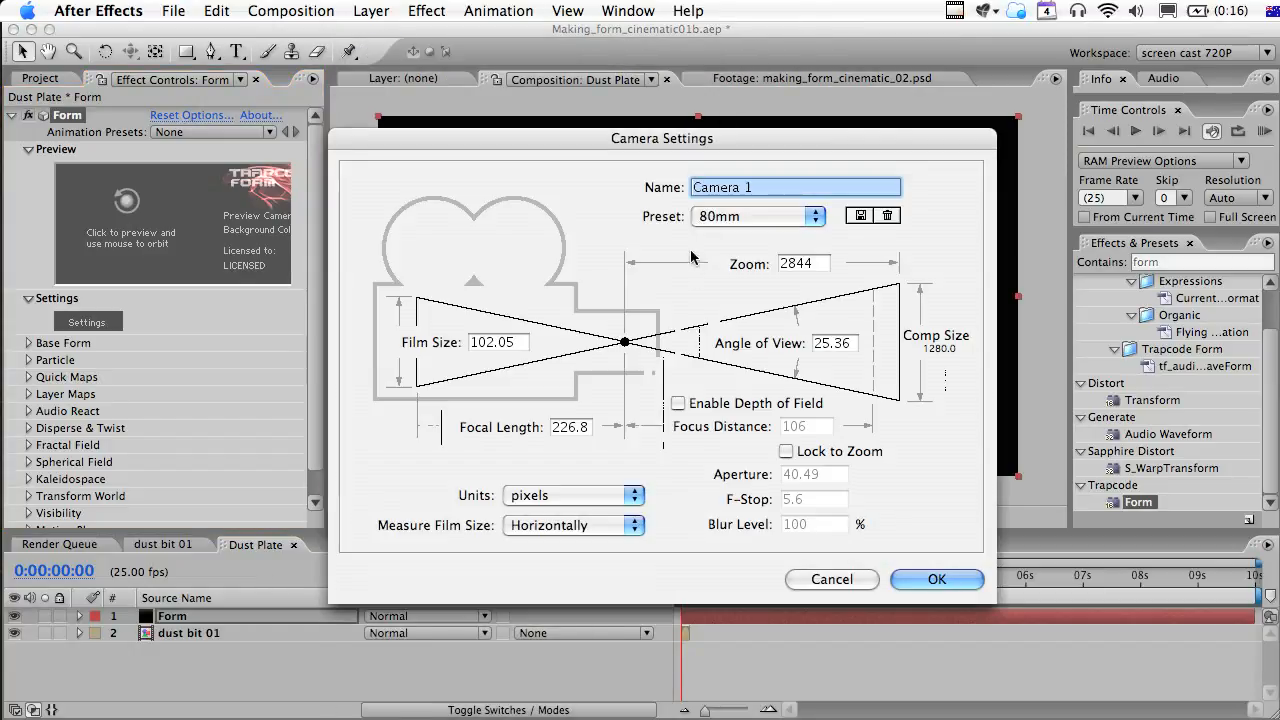
left_click(950, 581)
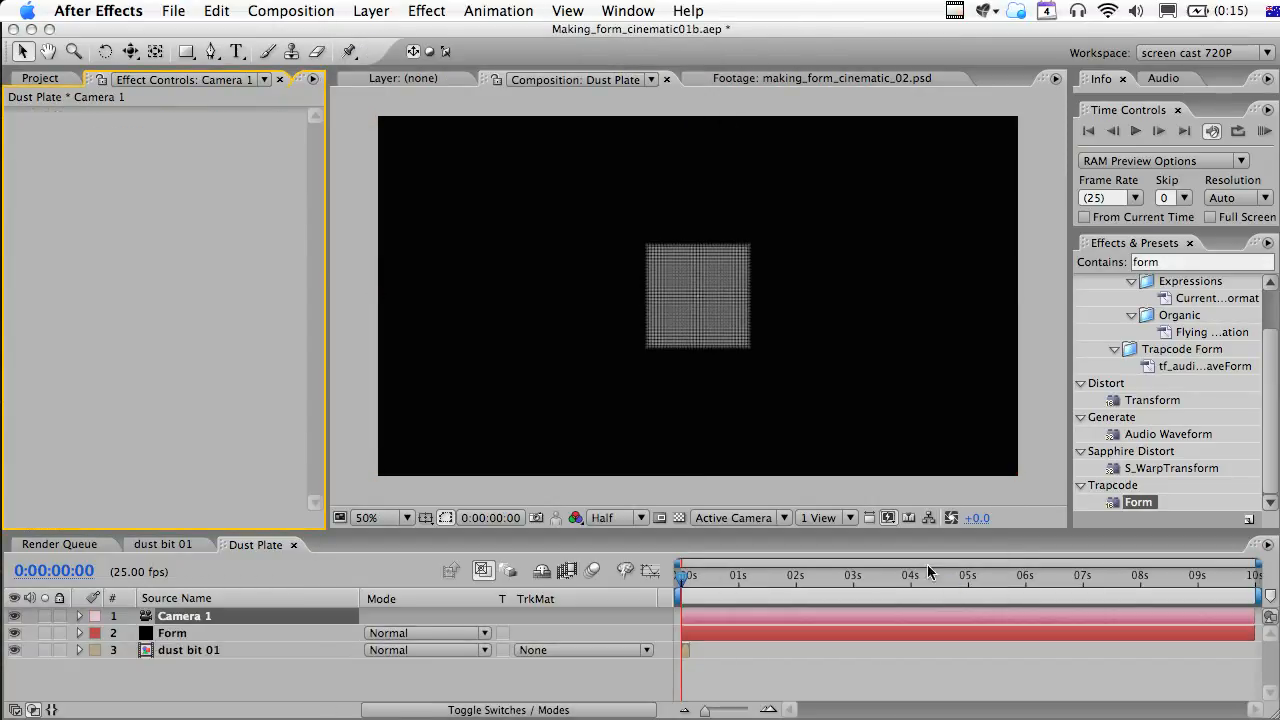
key("c")
key("c")
left_click_drag(737, 380, 752, 32)
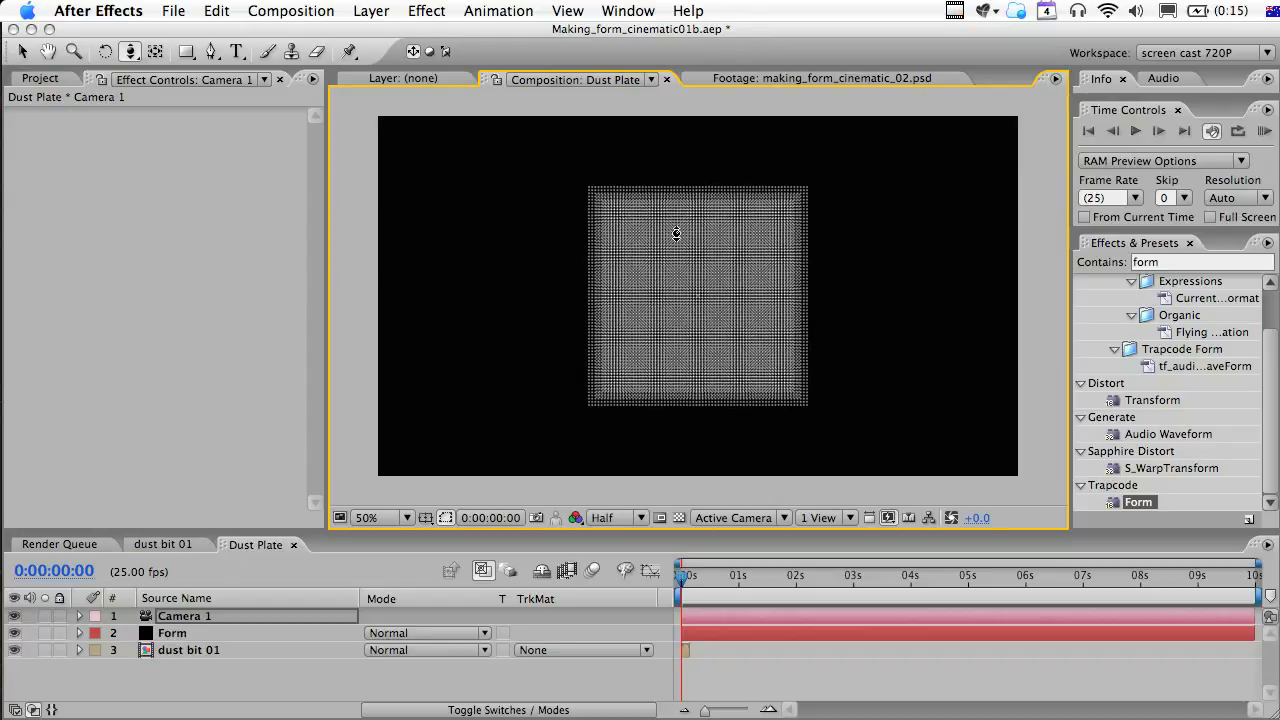
Set the Particle Type of the Form layer's effect to Custom.
left_click(180, 638)
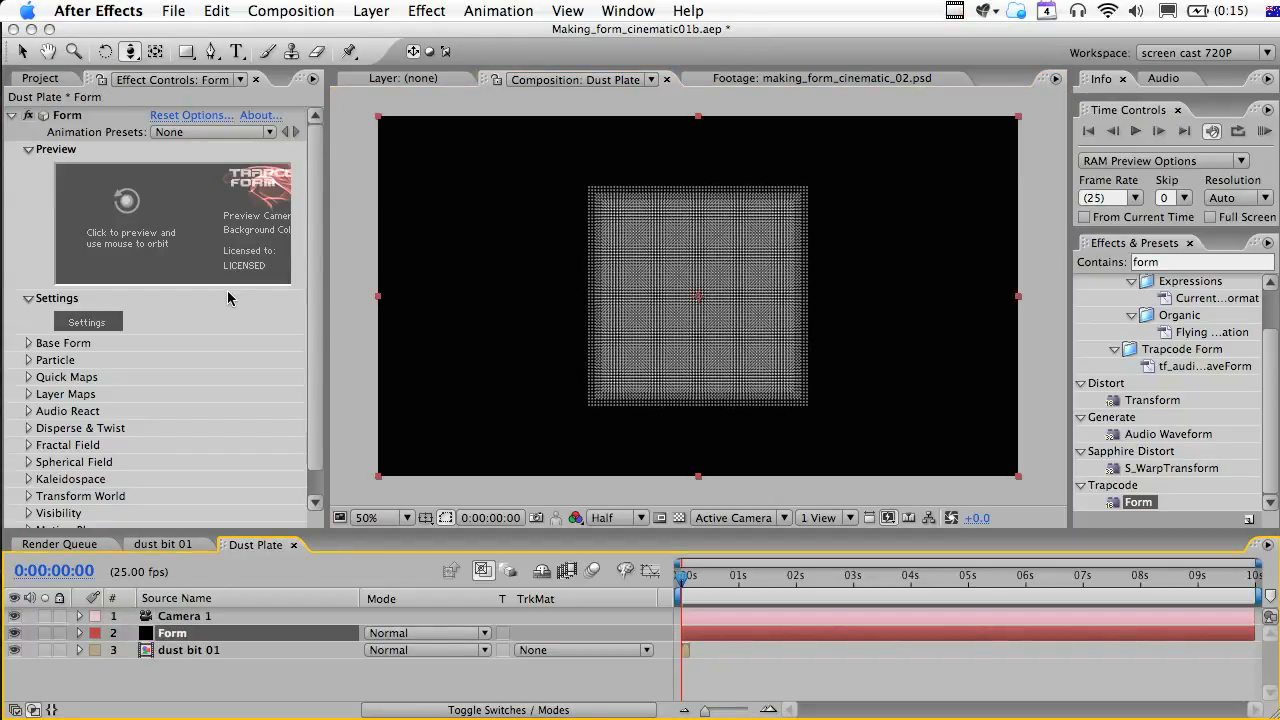
scroll(228, 297, "down", 1)
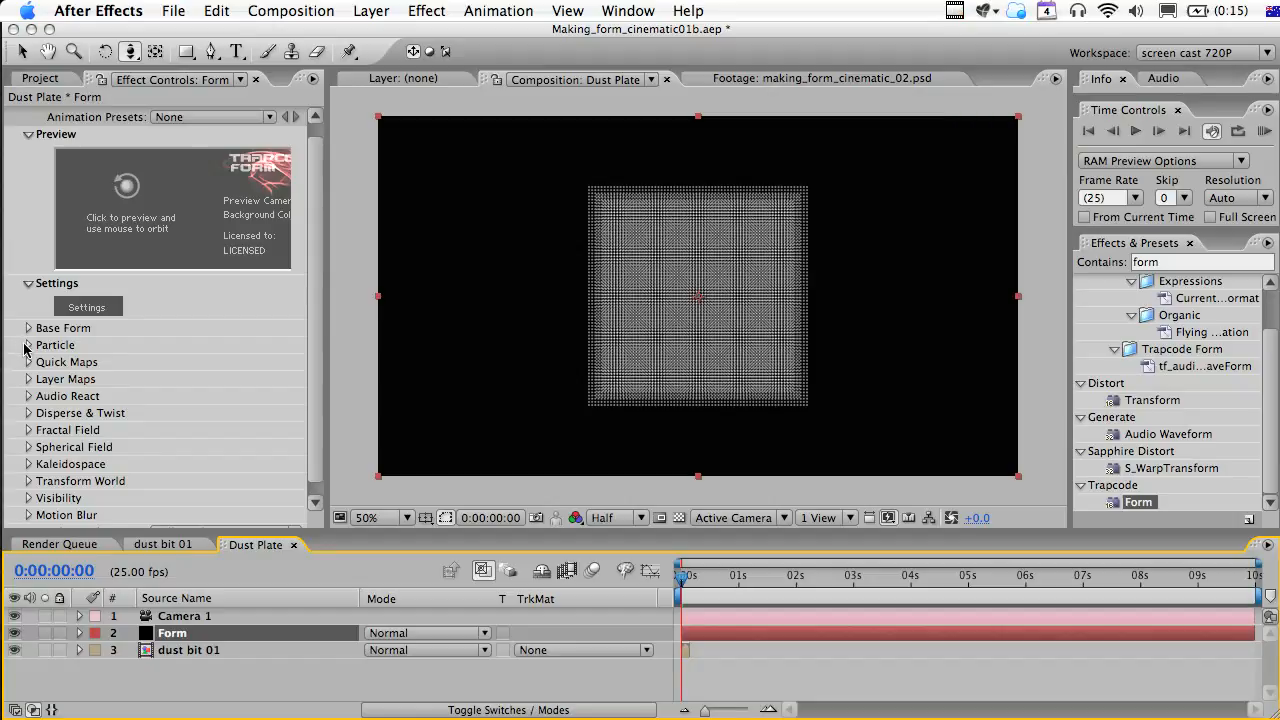
left_click(27, 345)
left_click(174, 363)
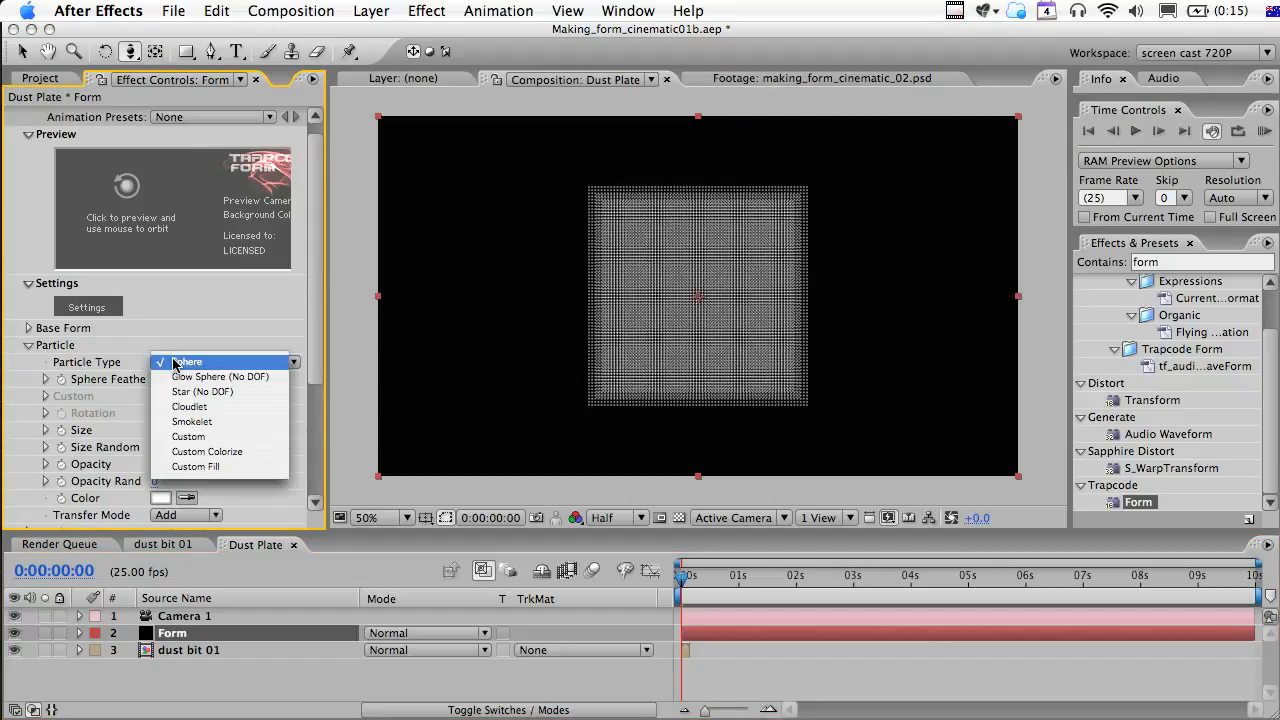
left_click(190, 436)
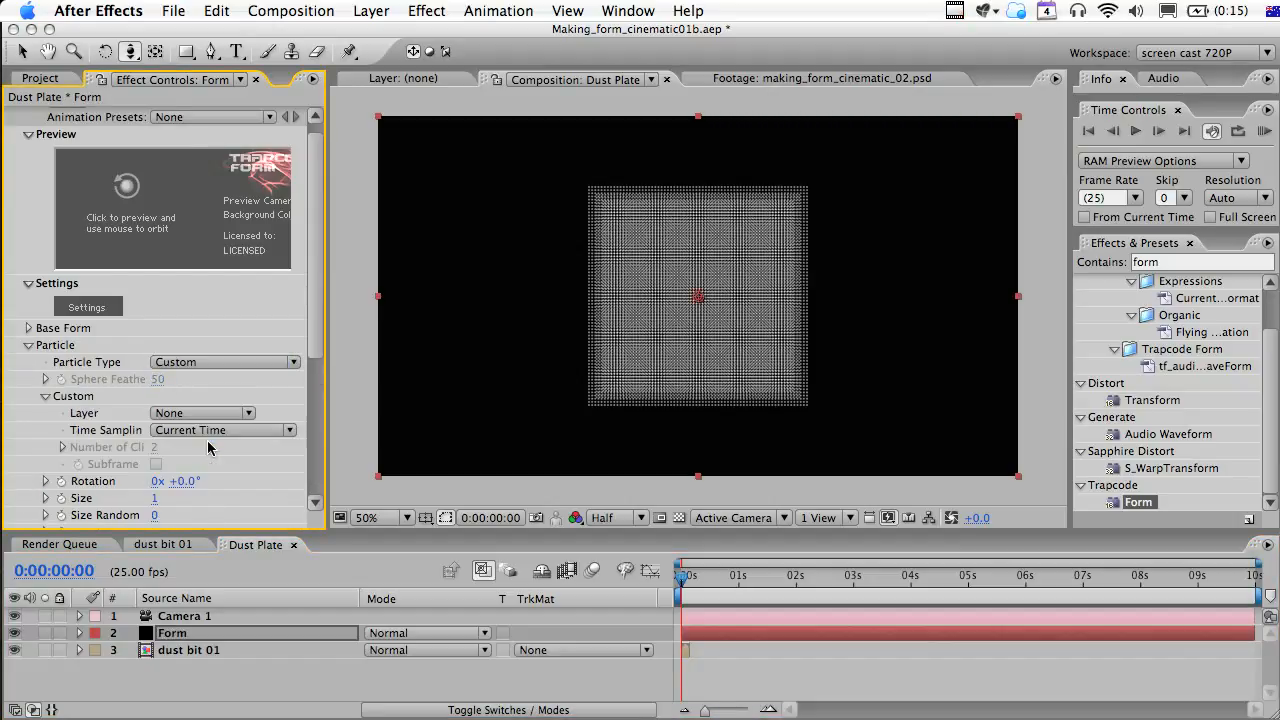
Use the dust bit 01 layer as Form's custom particle with Random - Still Frame time sampling, and set the particle Size to 20.
left_click(205, 414)
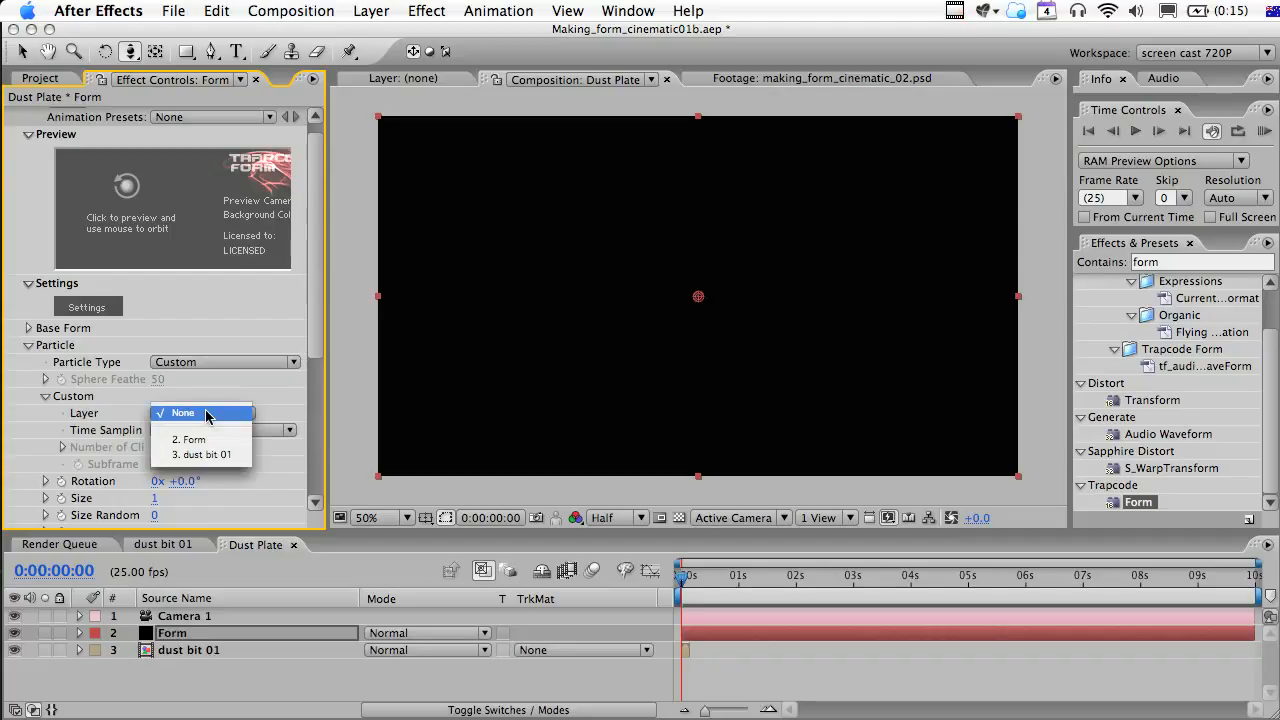
left_click(207, 455)
left_click(207, 432)
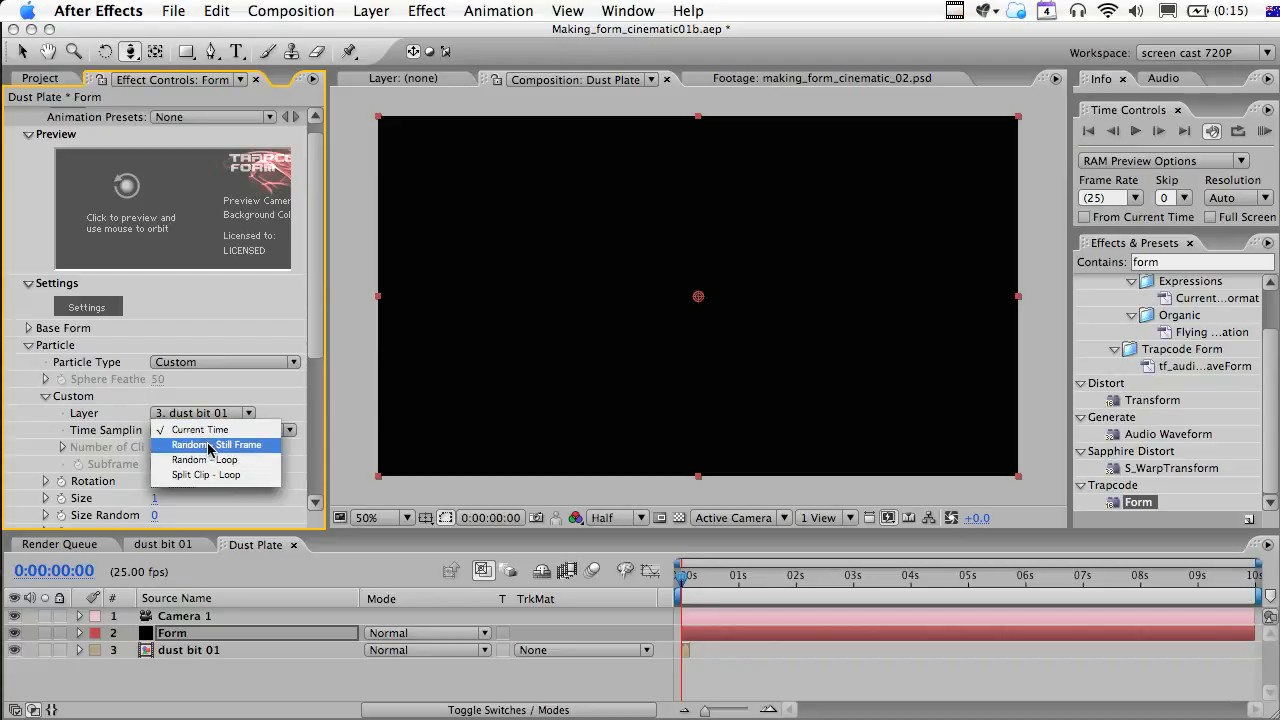
left_click(210, 444)
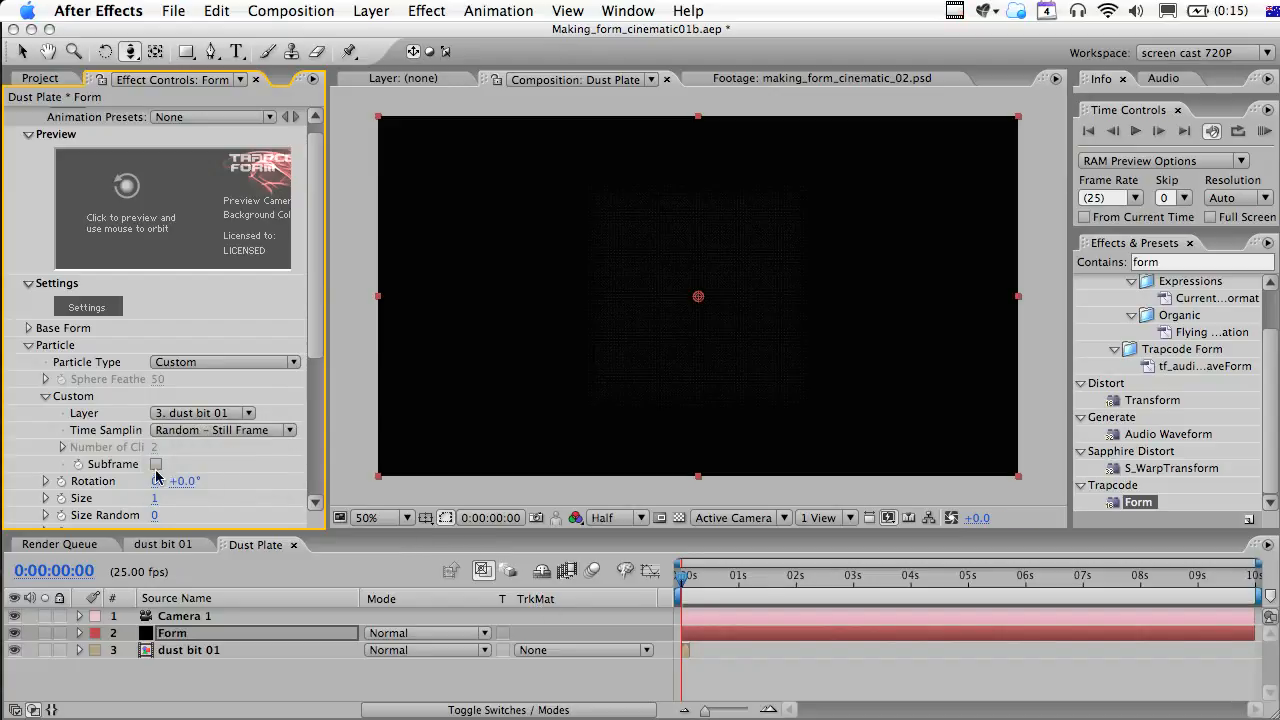
left_click_drag(200, 499, 333, 497)
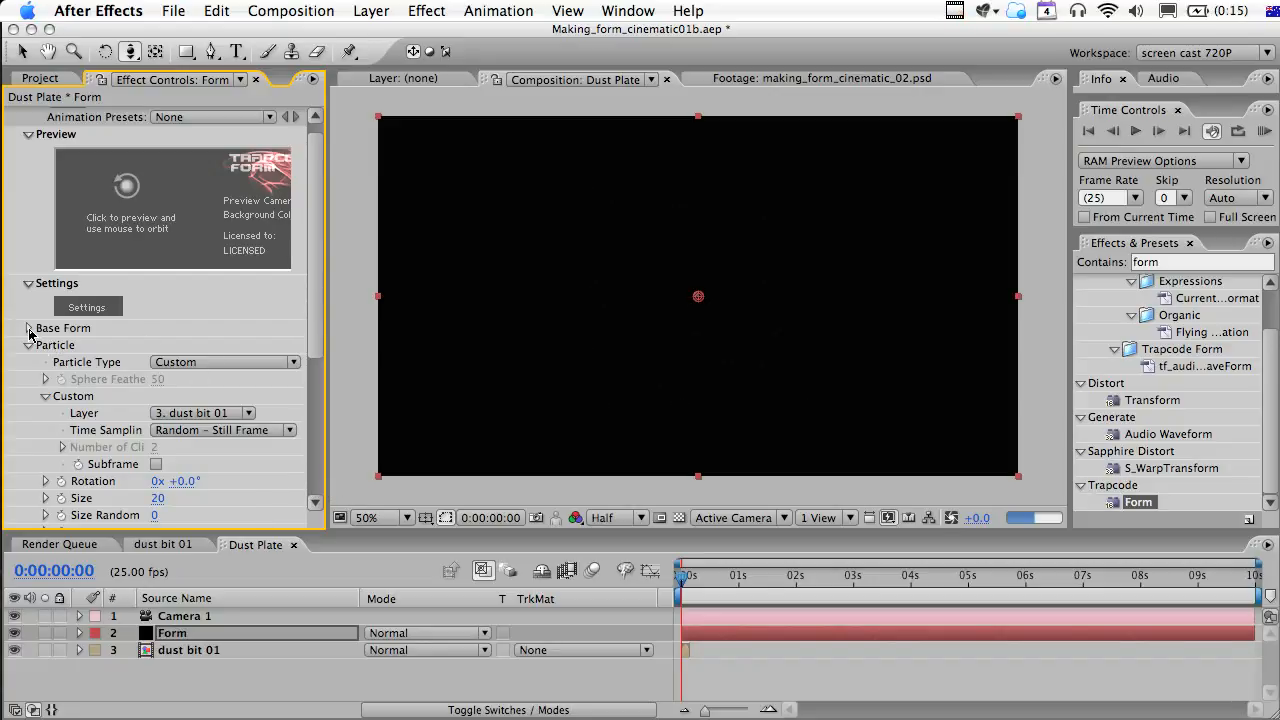
Set the Base Form's Size X to 1070, with 3 particles in X, 3 in Y and 1 in Z.
left_click(29, 328)
left_click_drag(158, 332, 246, 338)
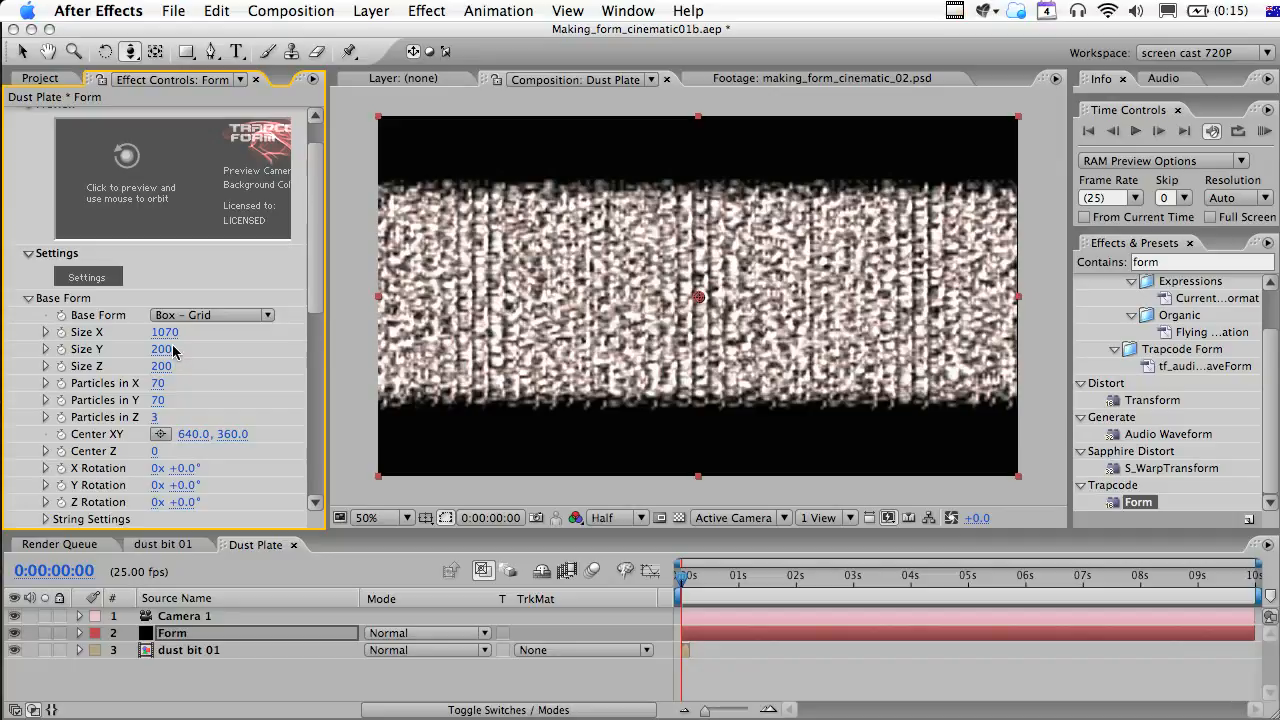
left_click(158, 383)
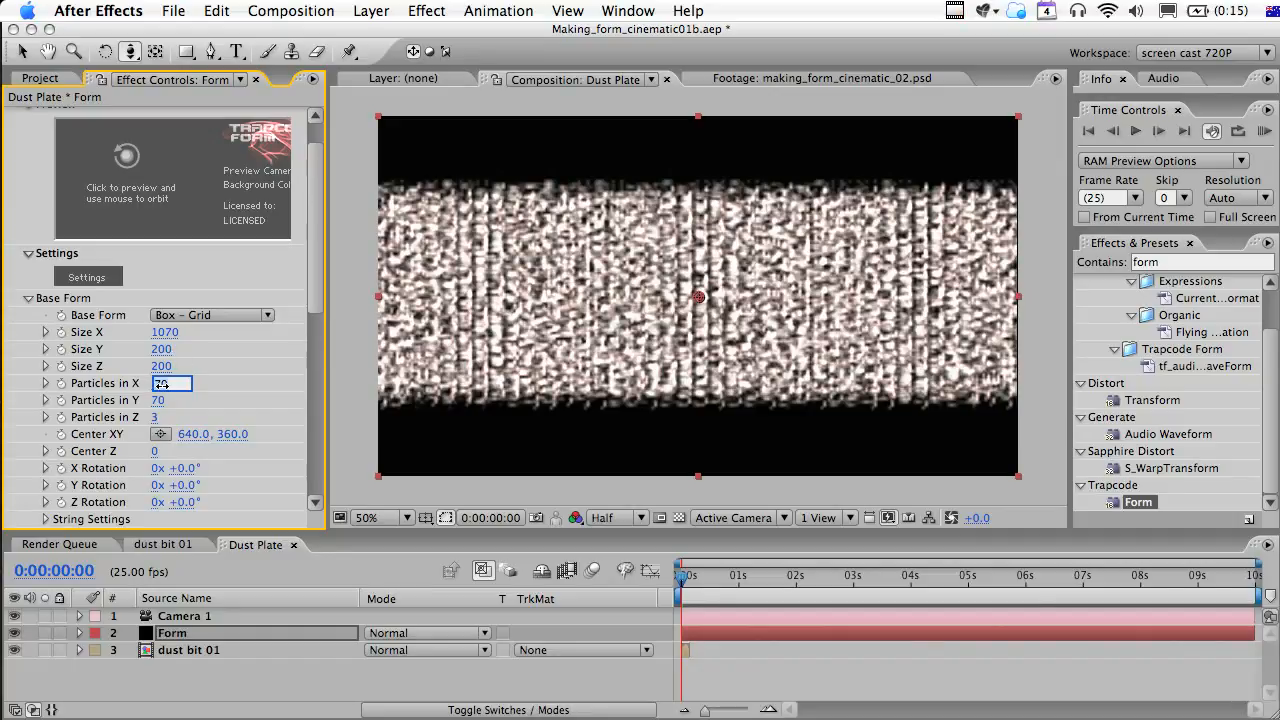
key("Tab")
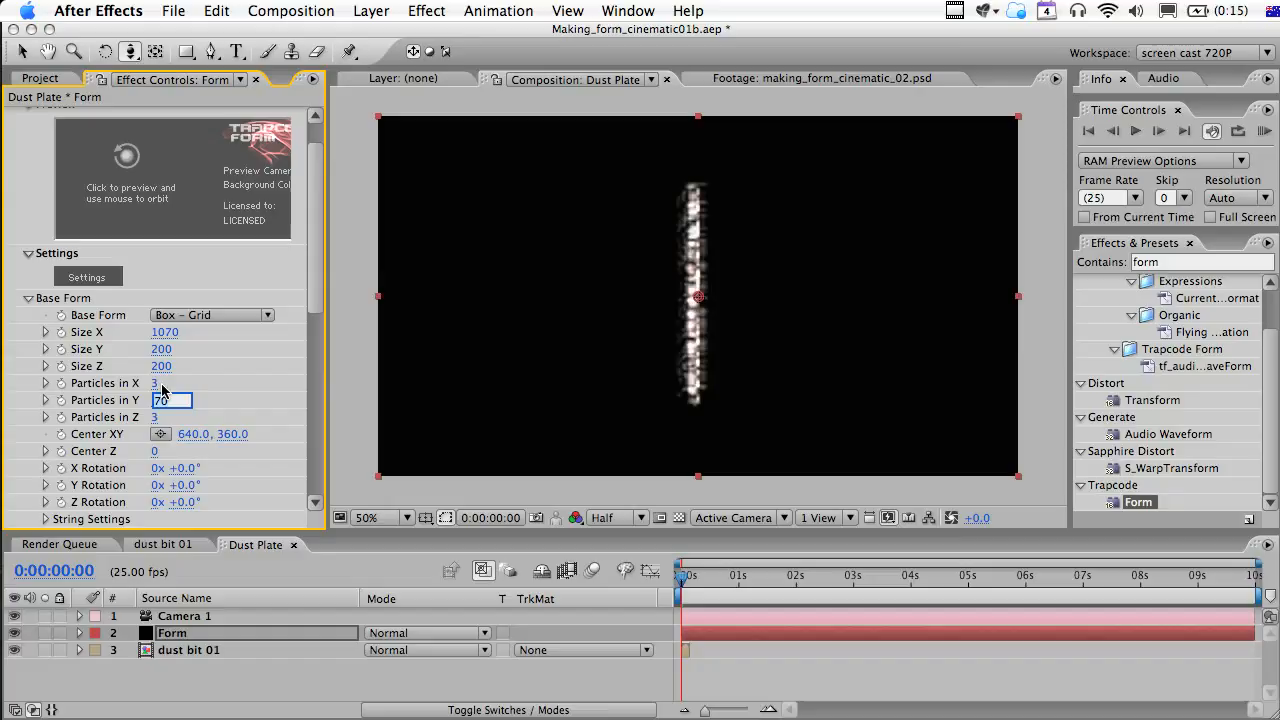
key("Tab")
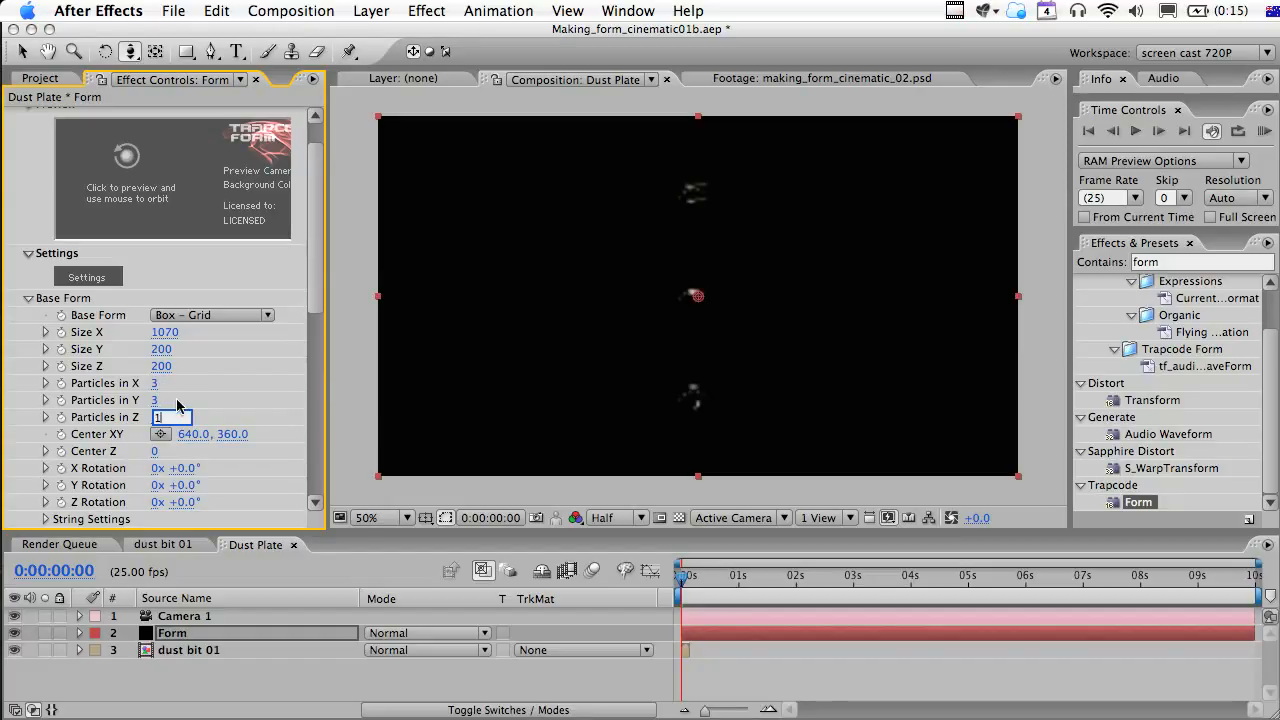
key("Return")
Set Form's Disperse to 120 under Disperse & Twist.
scroll(177, 404, "down", 5)
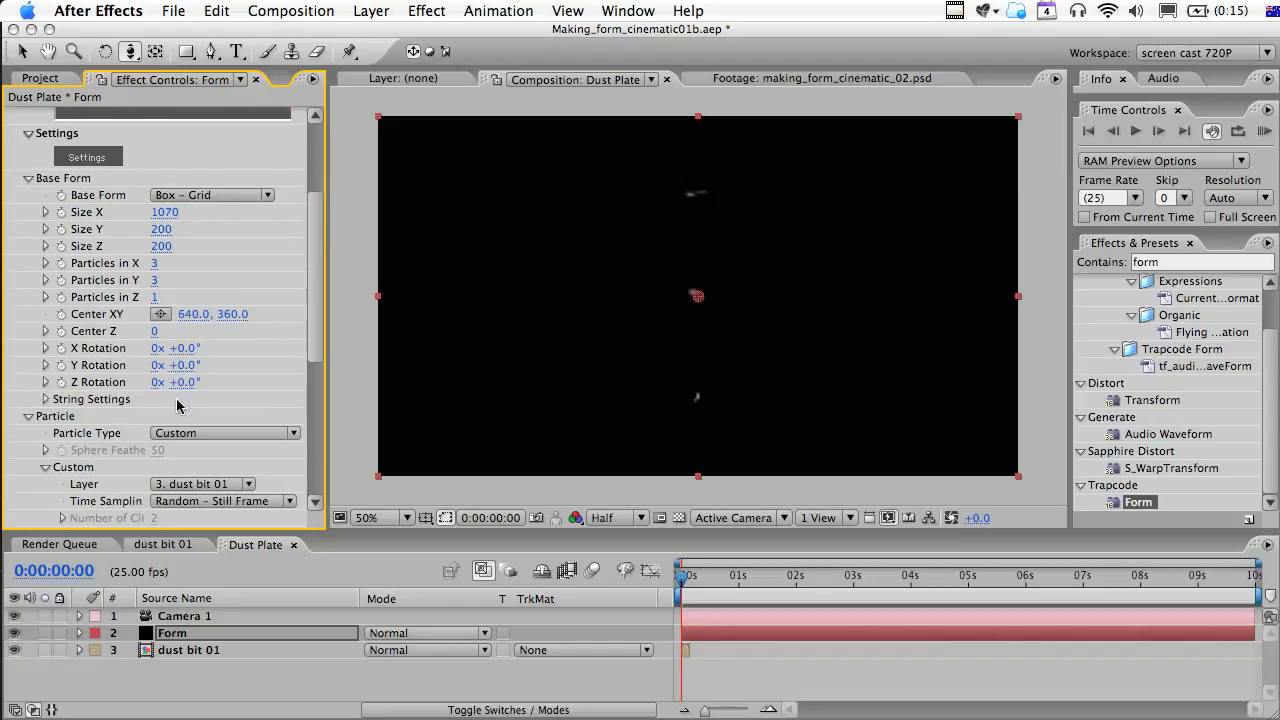
scroll(177, 404, "down", 6)
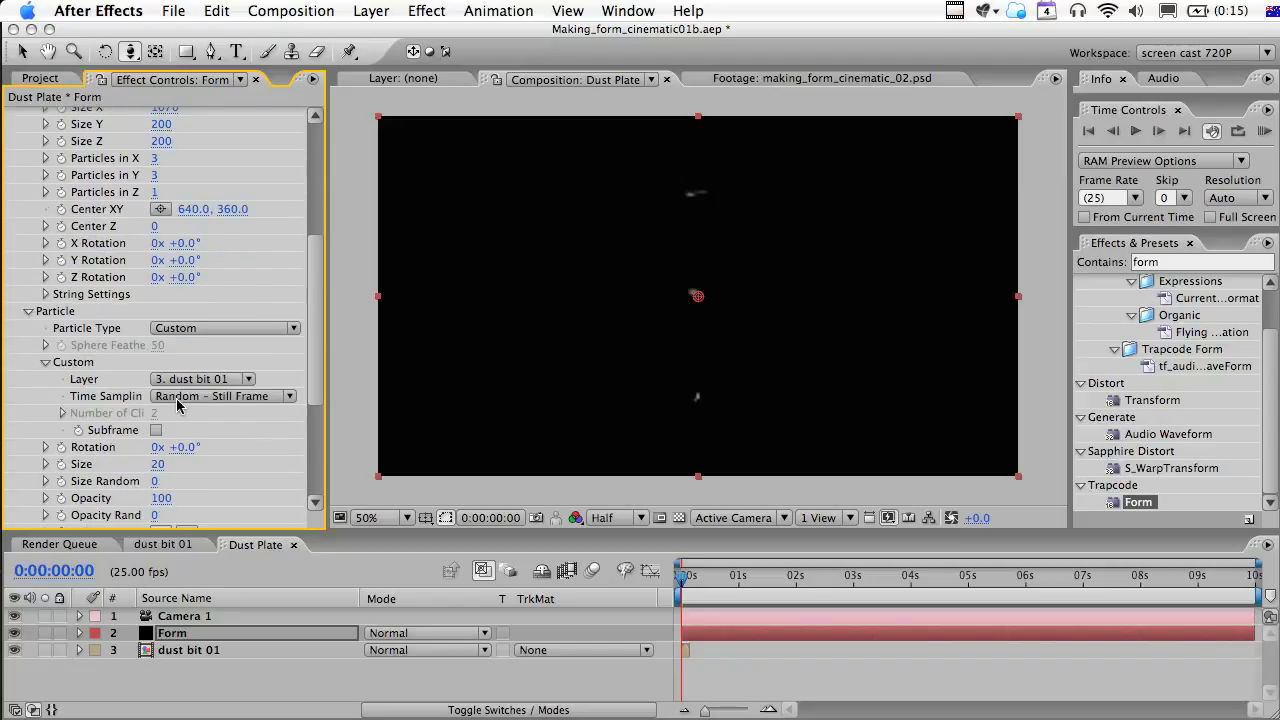
scroll(177, 404, "down", 8)
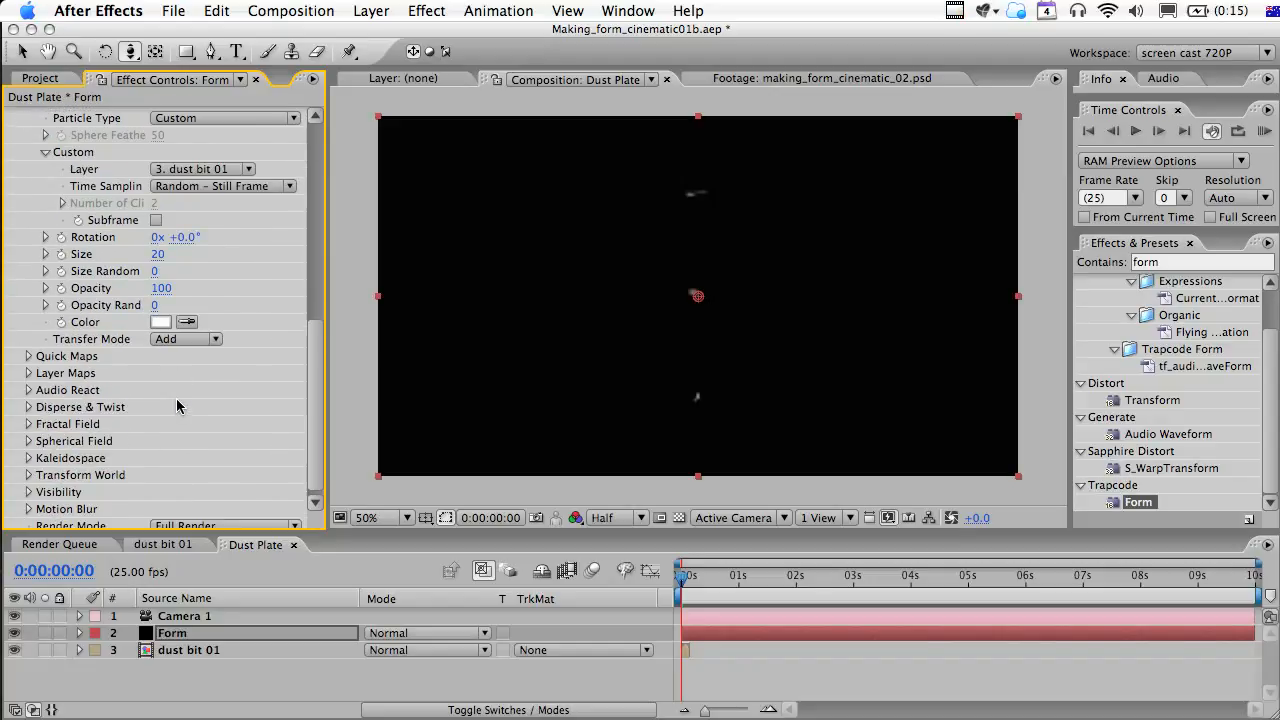
left_click(28, 407)
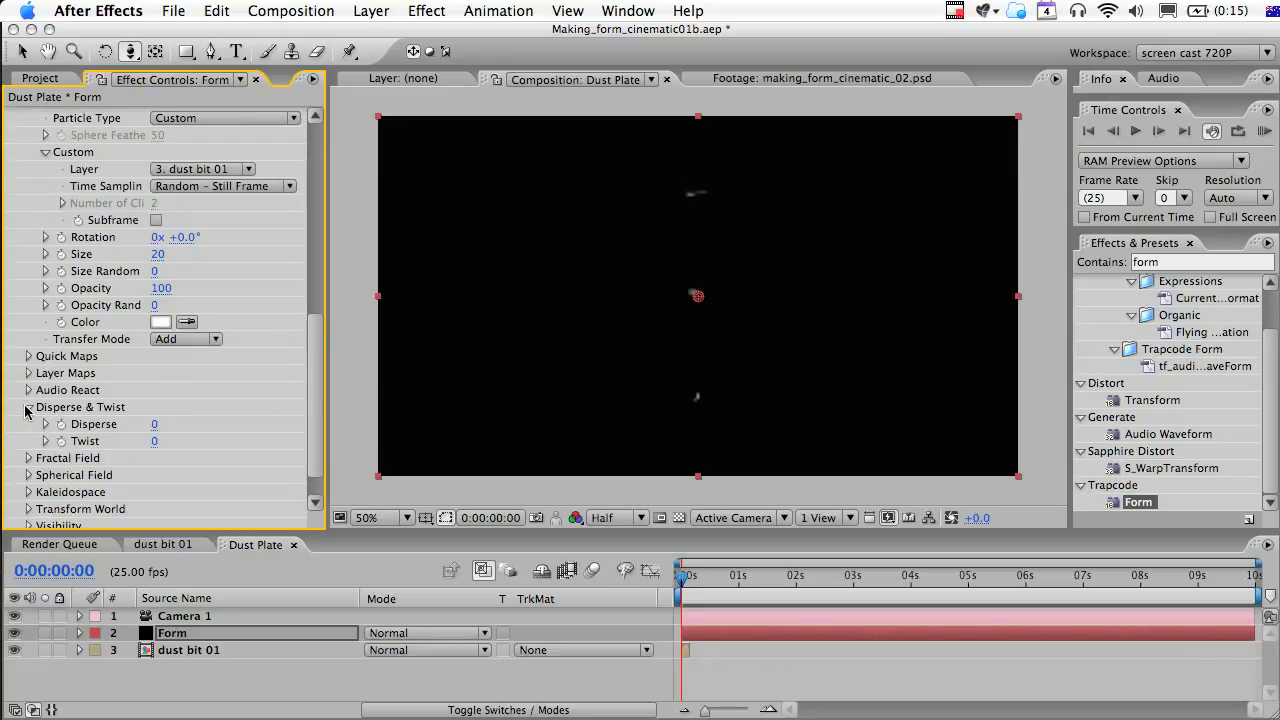
left_click(155, 426)
key("Tab")
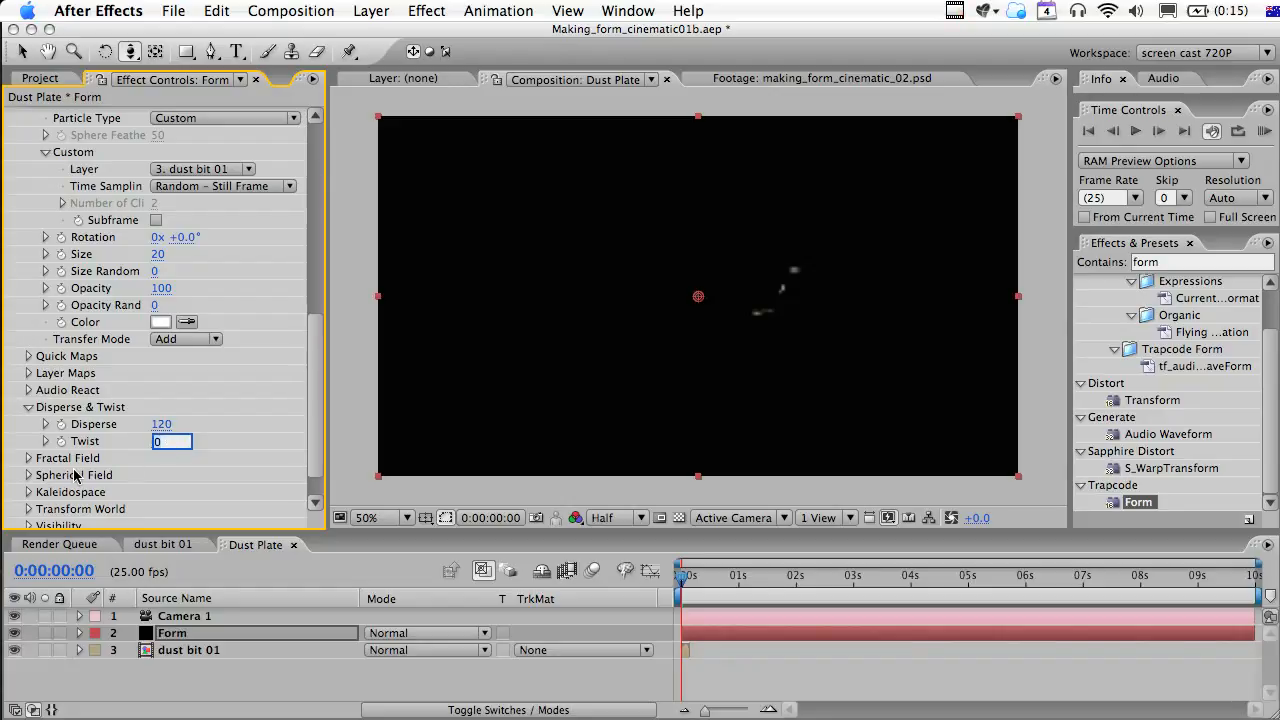
Set the Fractal Field's Displace to 1000, Flow X to 190 and Flow Y to 100.
left_click(29, 458)
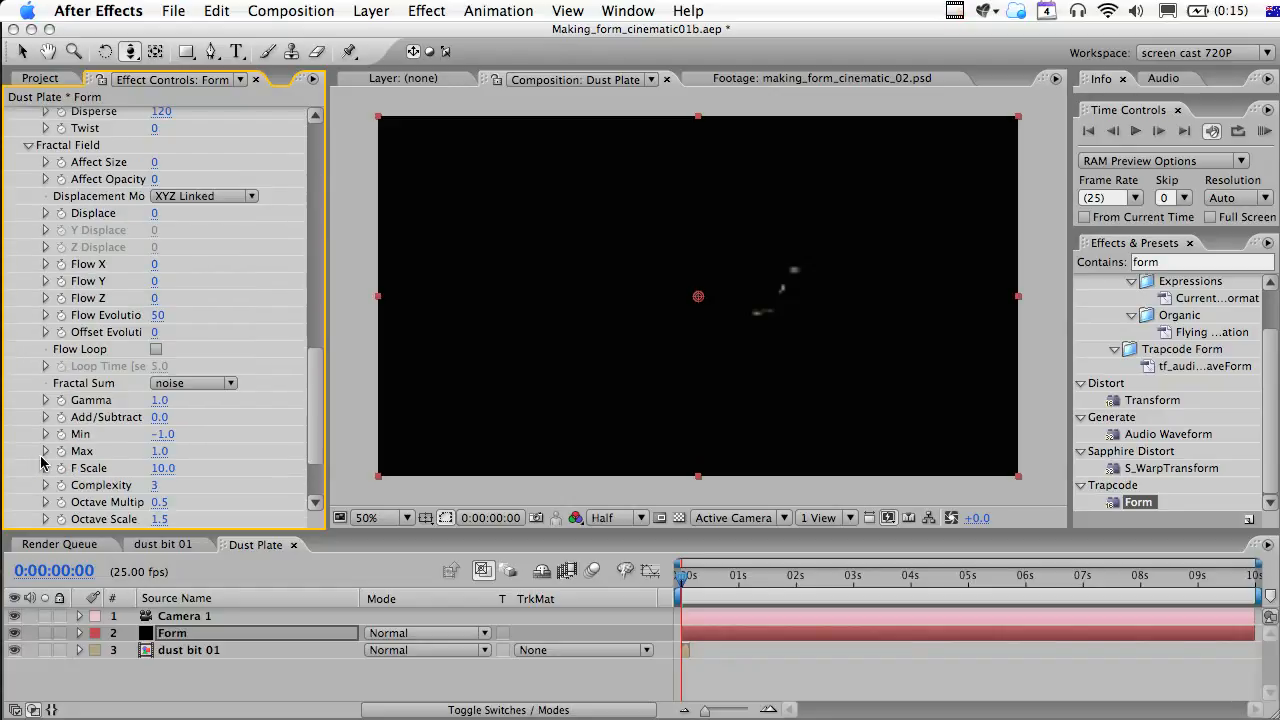
left_click(157, 216)
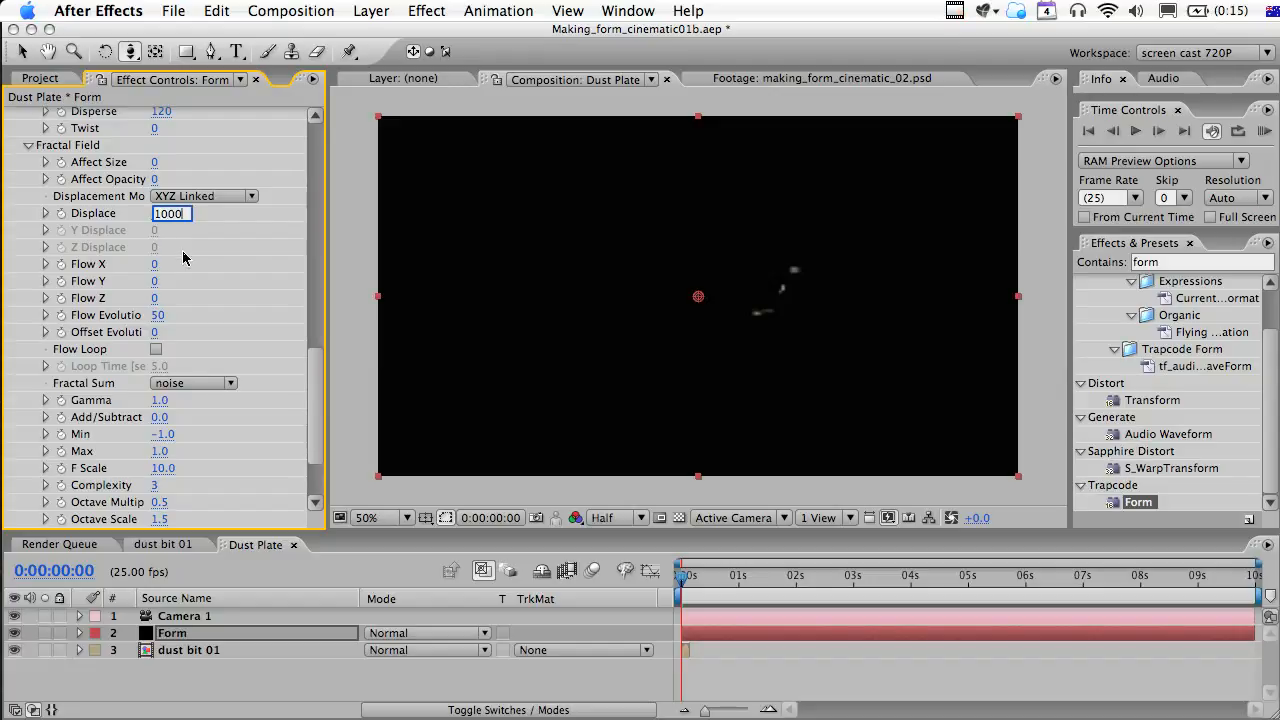
key("Tab")
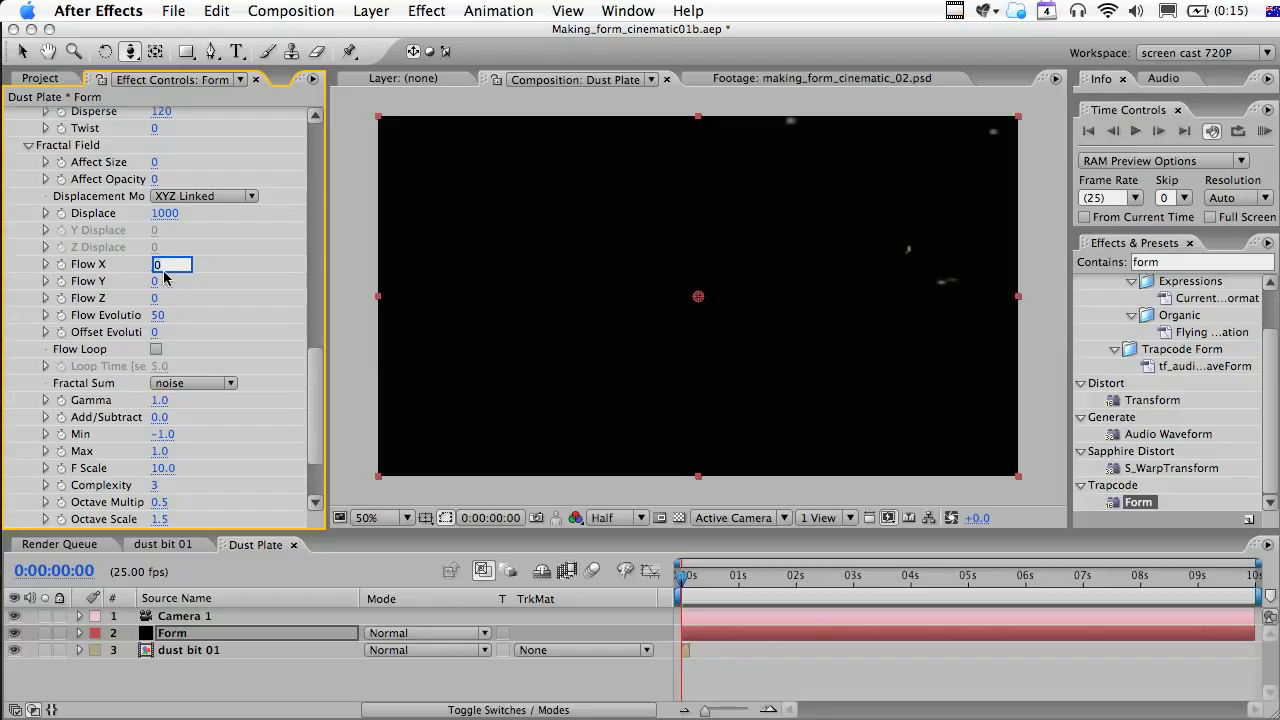
key("Tab")
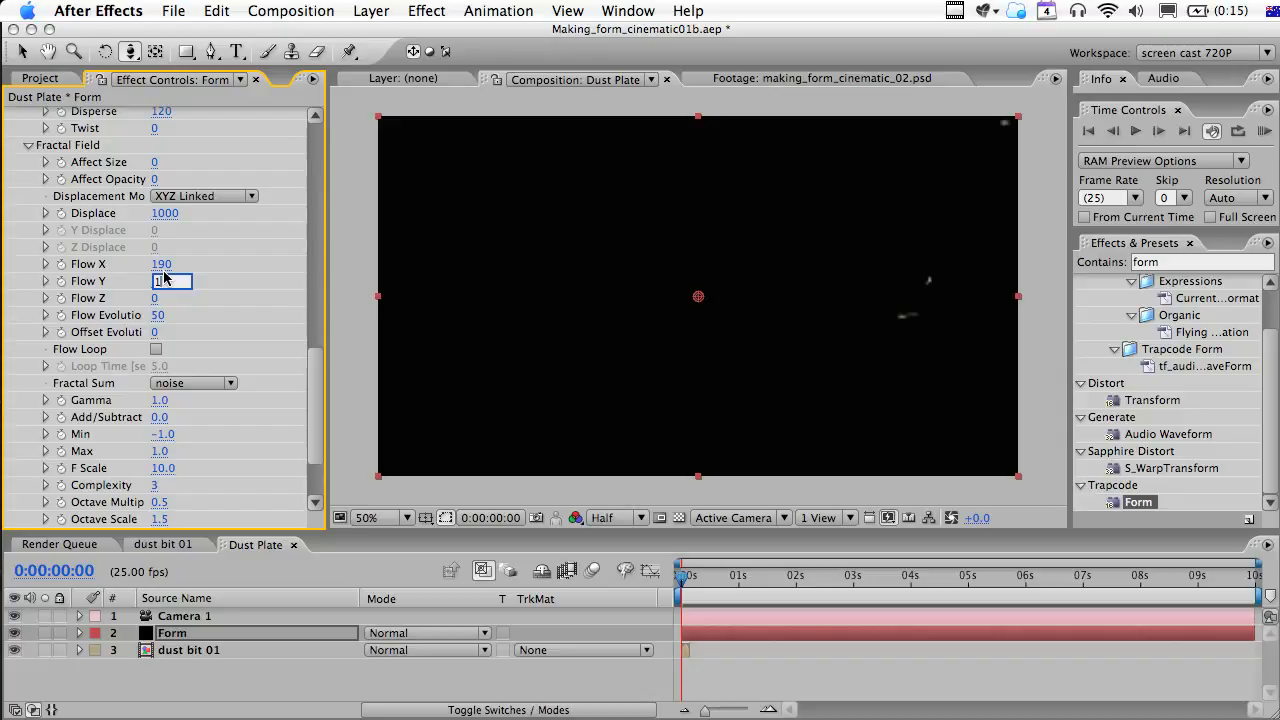
type("100")
key("Tab")
Set the Fractal Field's Flow Evolution to 5000 and Offset Evolution to 500, and RAM preview the dust motion.
key("Tab")
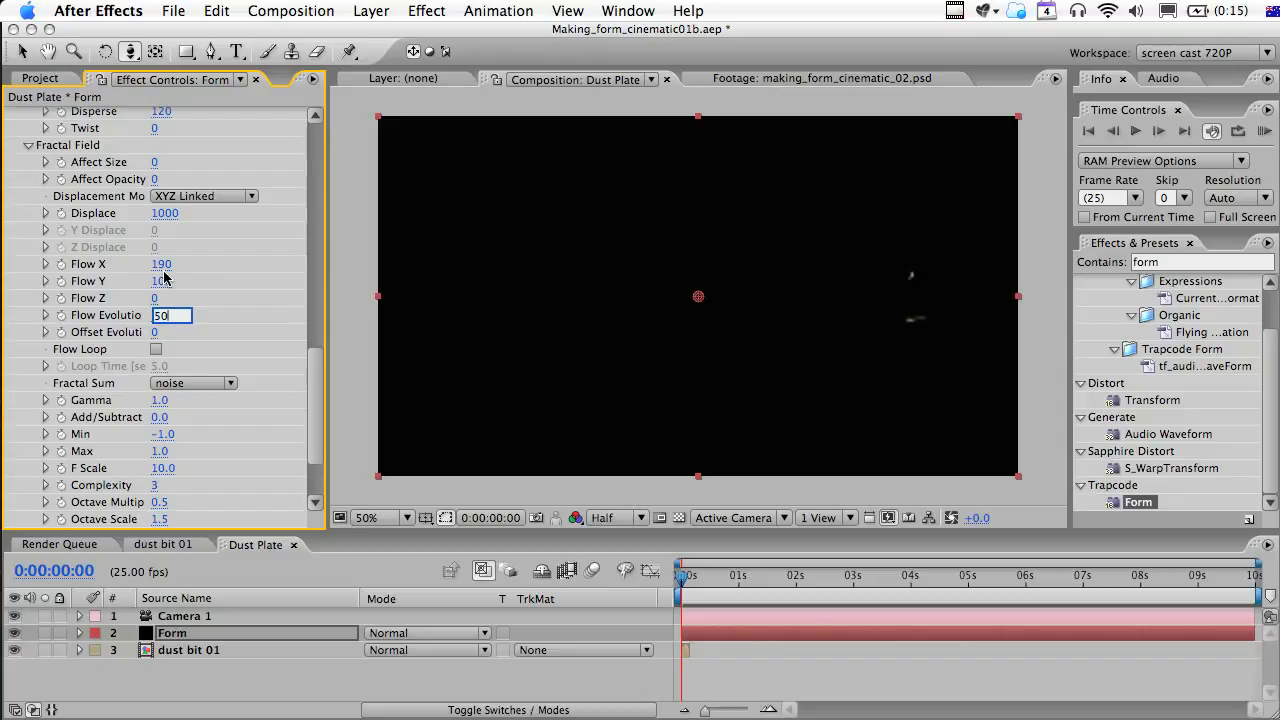
type("5000")
key("Tab")
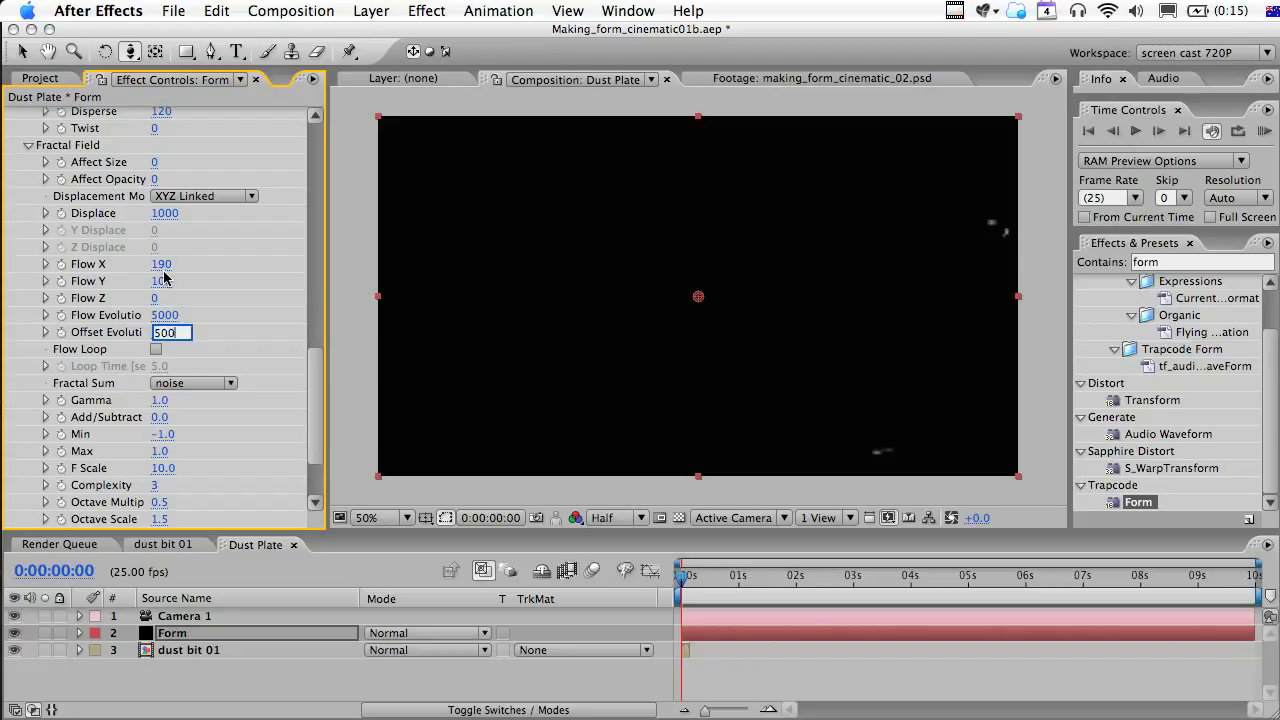
left_click(707, 578)
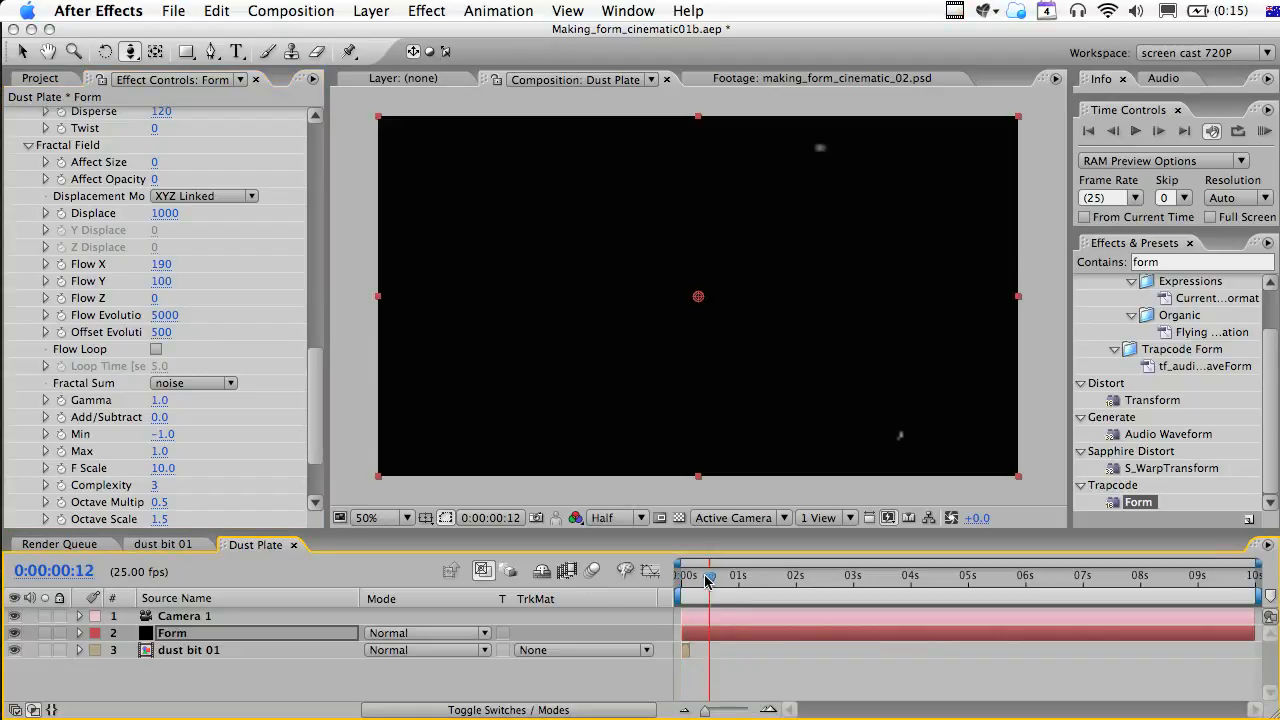
key("KP_0")
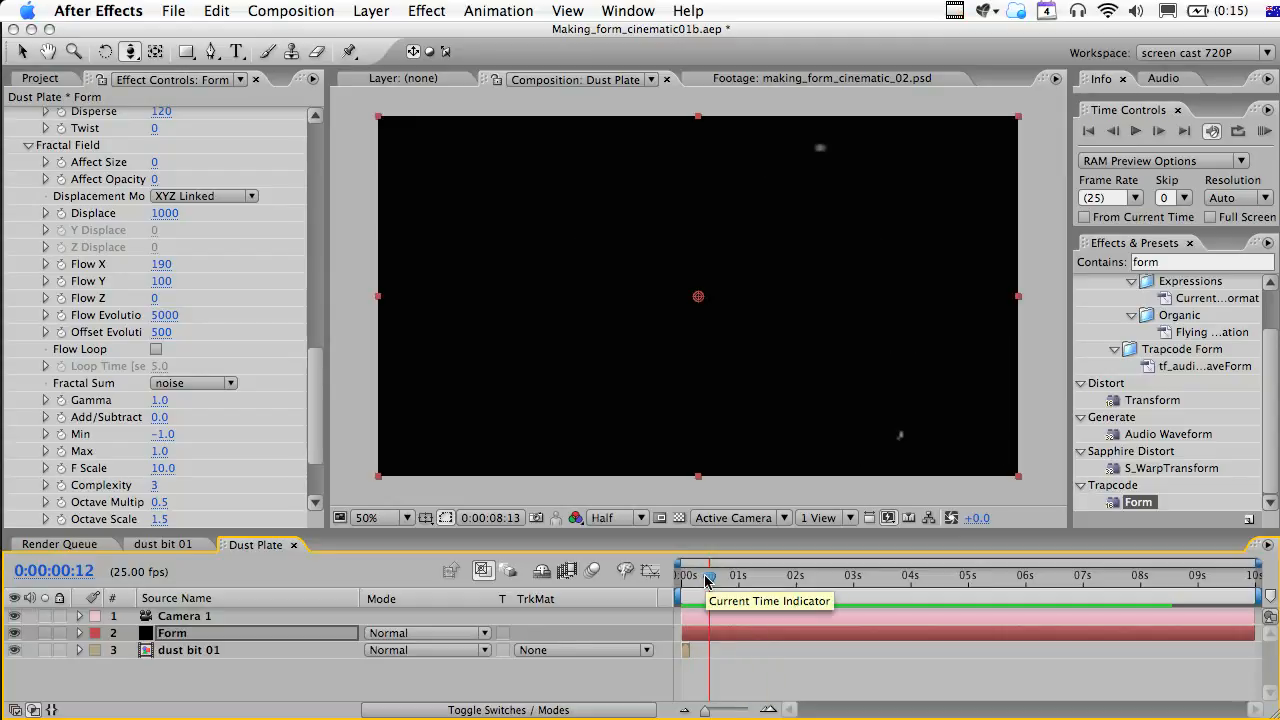
Set Form's particle Size to 11 and Size Random to 50, and RAM preview the result.
scroll(202, 392, "up", 8)
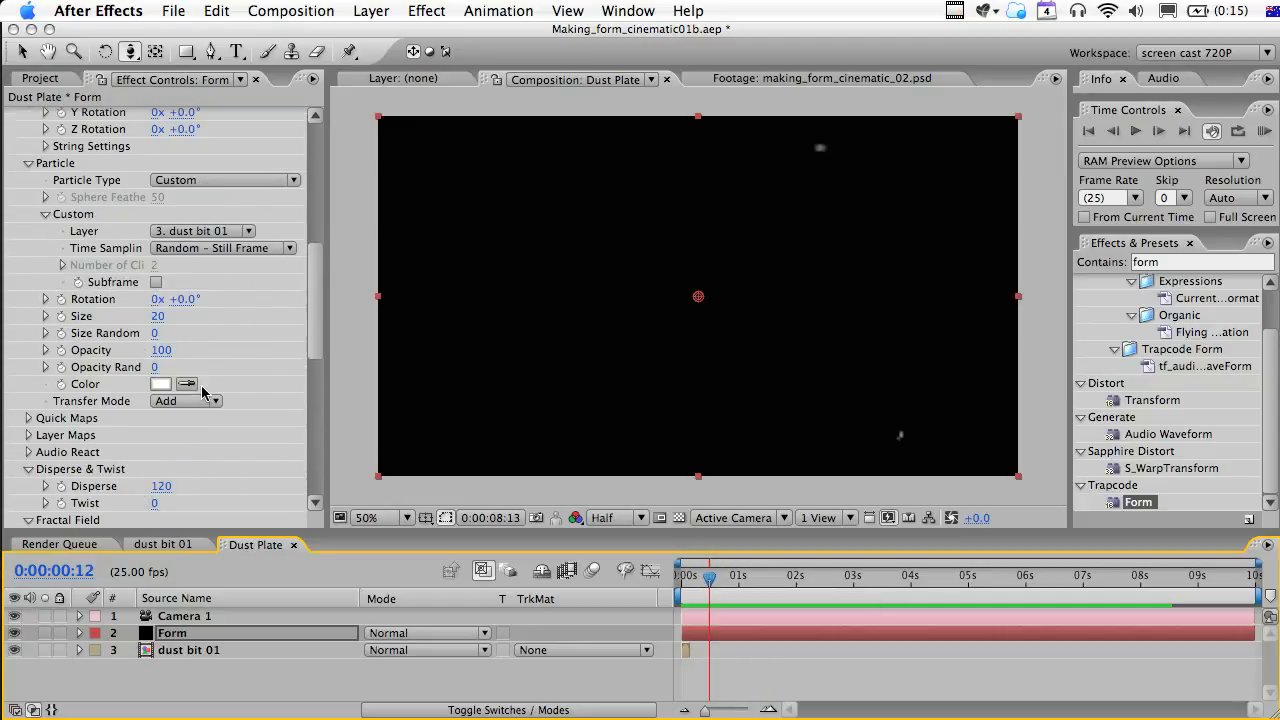
scroll(202, 392, "up", 4)
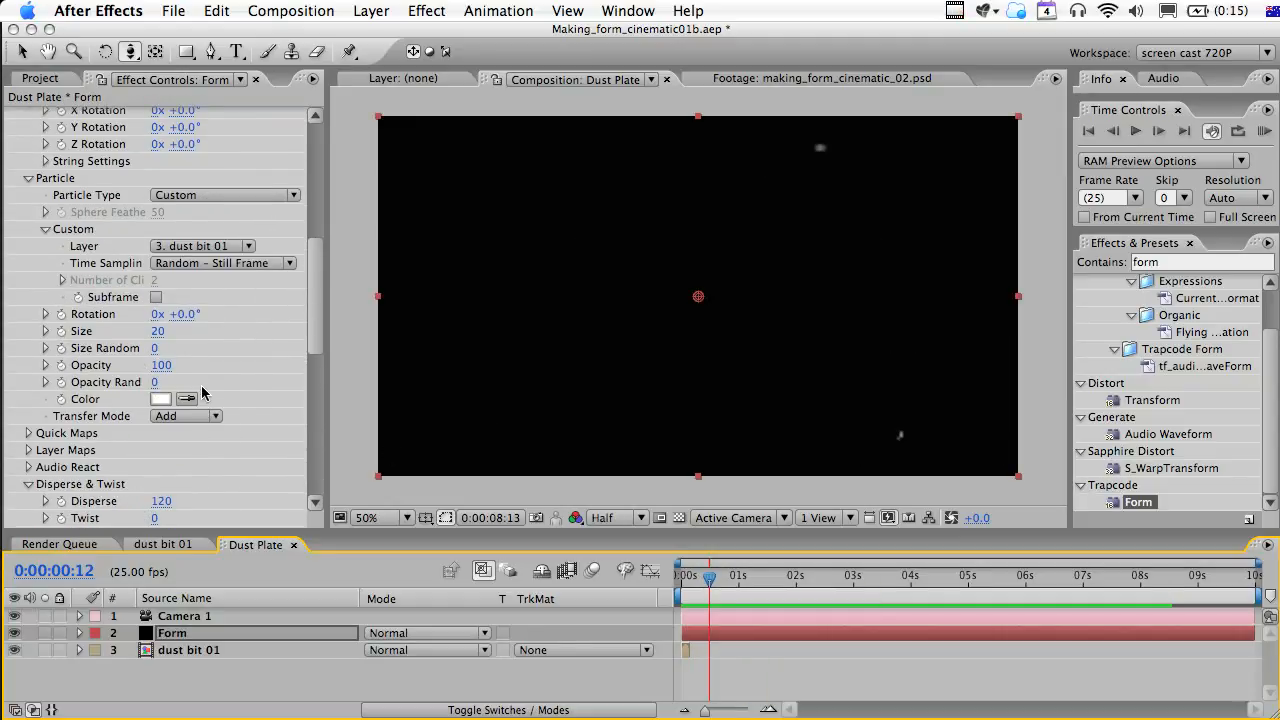
scroll(202, 392, "down", 4)
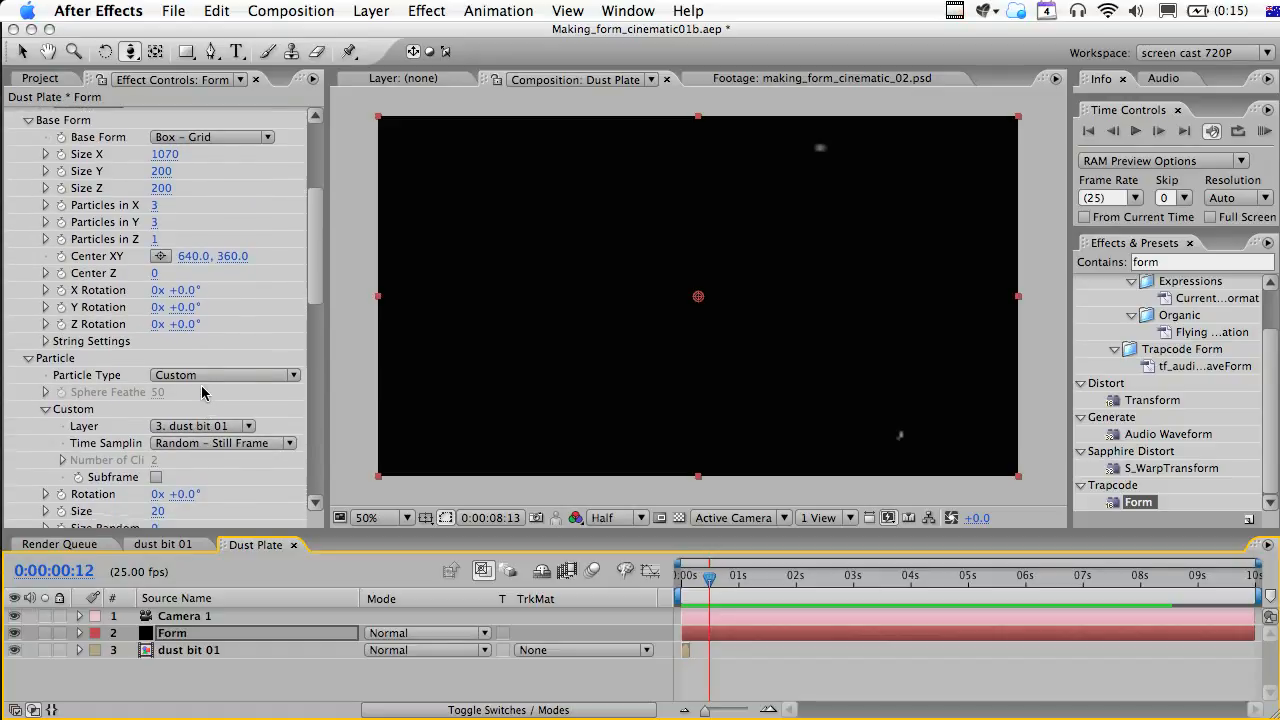
left_click_drag(157, 338, 136, 335)
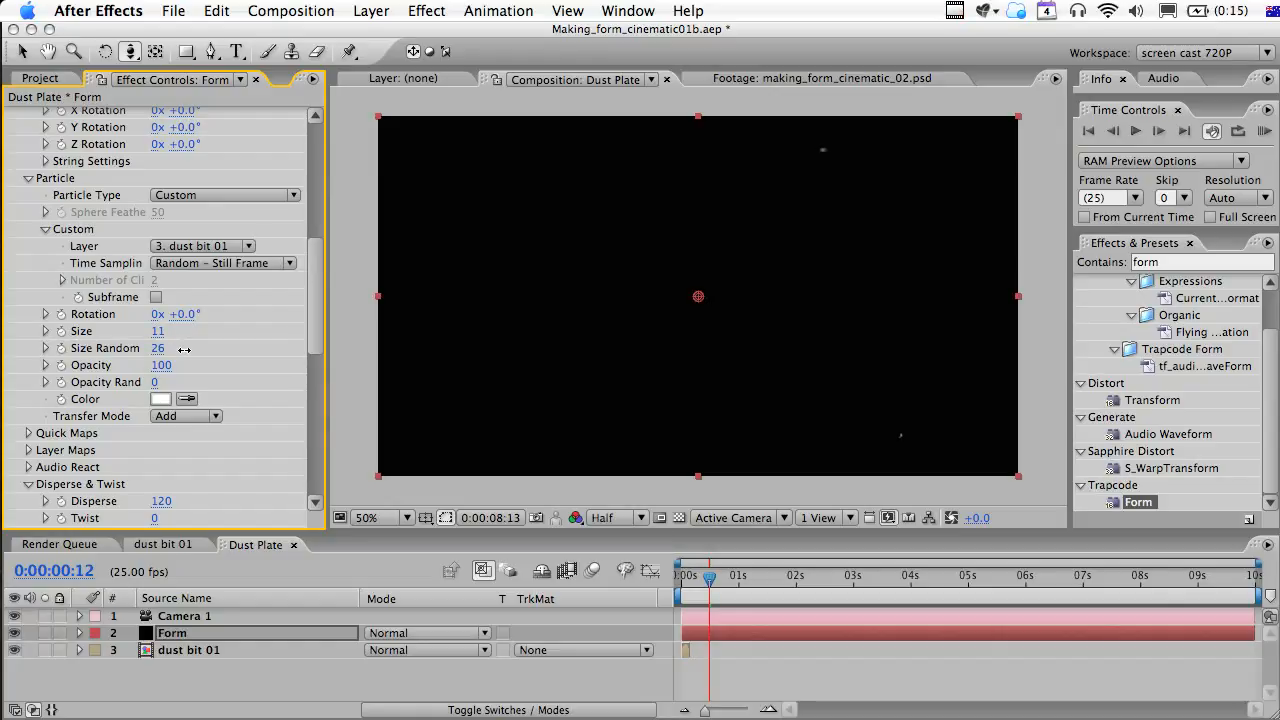
key("KP_0")
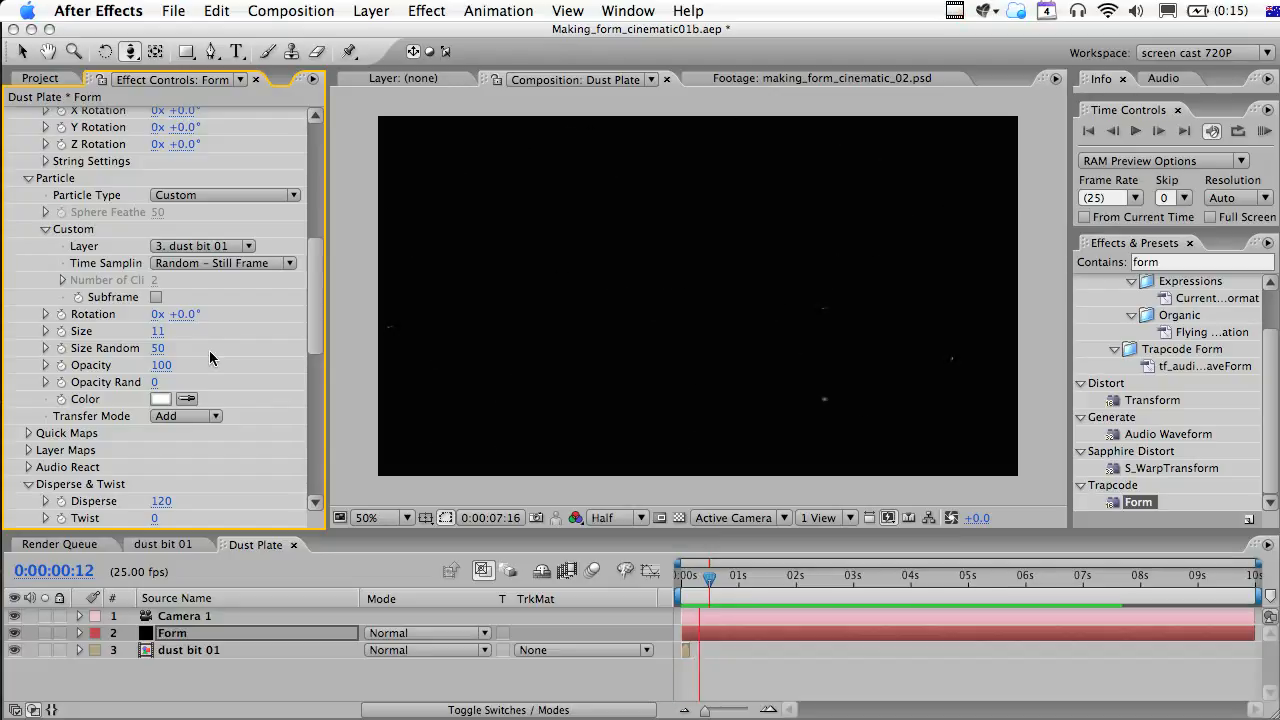
key("space")
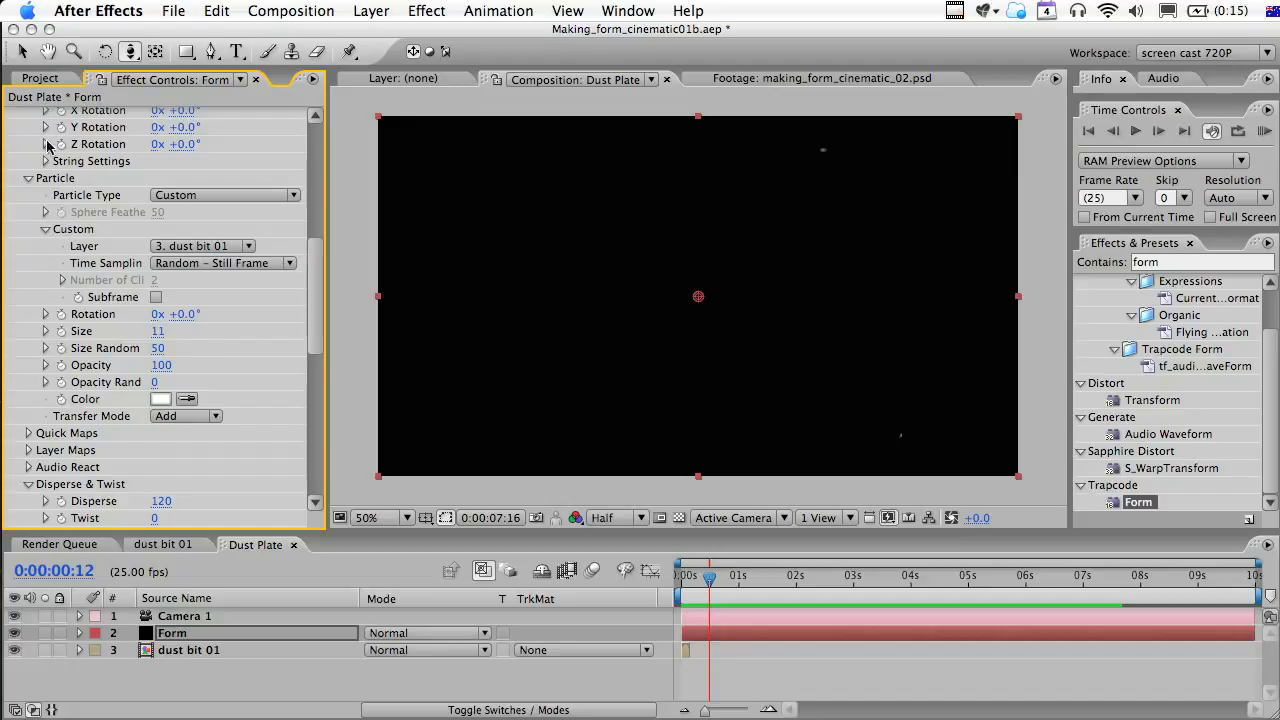
Show the project items and save the project.
left_click(42, 78)
left_click(712, 589)
key("super+s")
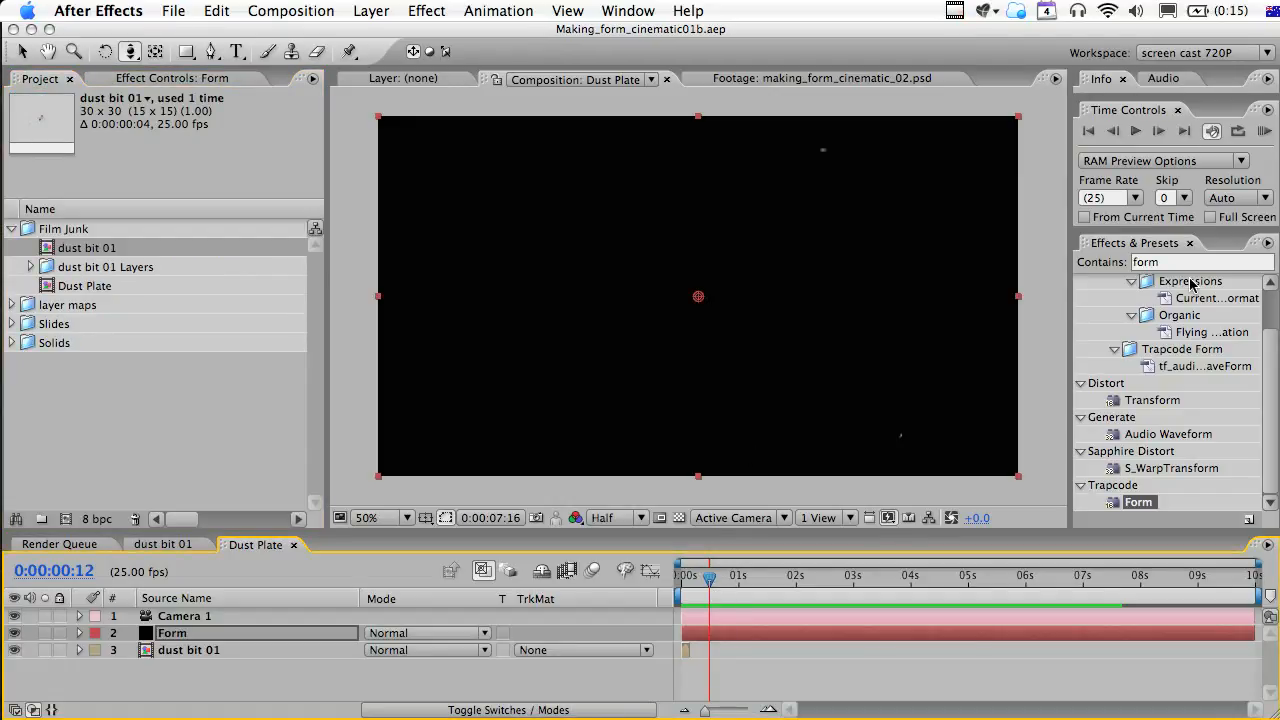
Apply the Shift Channels effect to the Form layer and take its alpha from Luminance.
left_click(1170, 261)
type("shift")
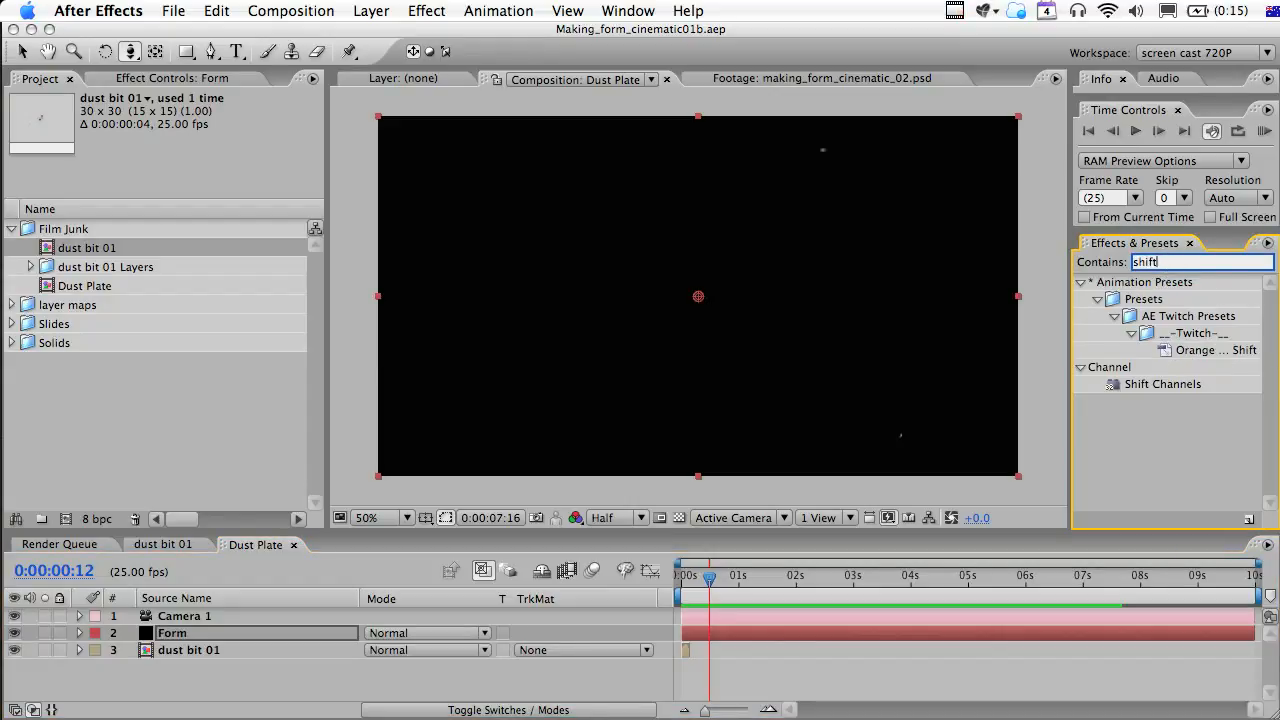
left_click_drag(1177, 392, 170, 636)
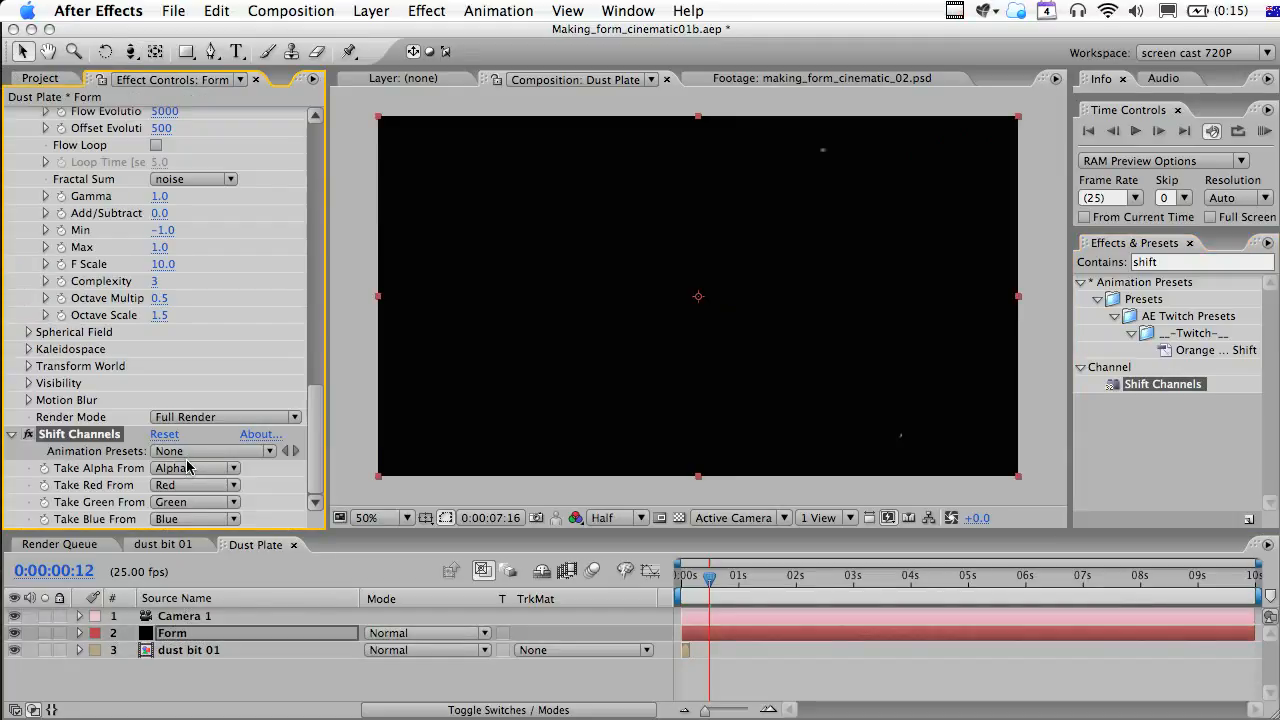
left_click(190, 473)
left_click(209, 529)
Apply Gaussian Blur to the Form layer with a Blurriness of 0.5 and check the dust at another frame.
left_click_drag(726, 577, 819, 577)
left_click(1156, 262)
type("gau")
left_click_drag(1192, 301, 788, 630)
left_click(160, 502)
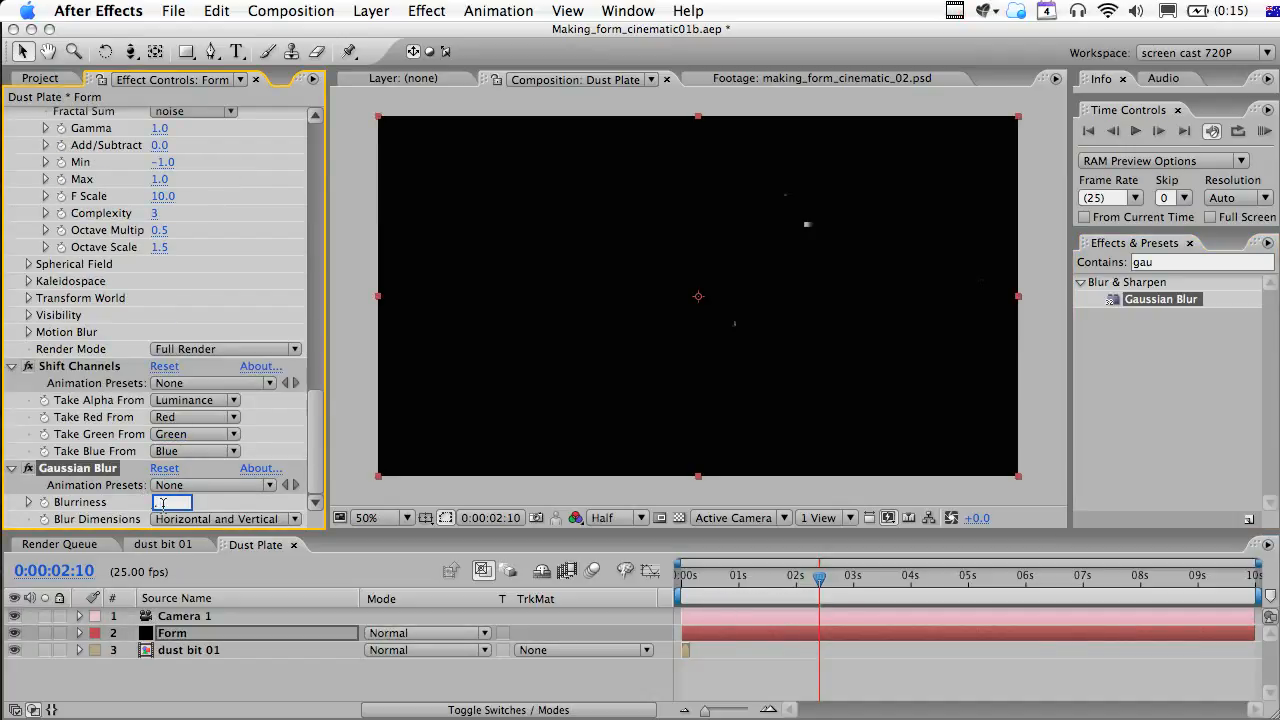
key("Return")
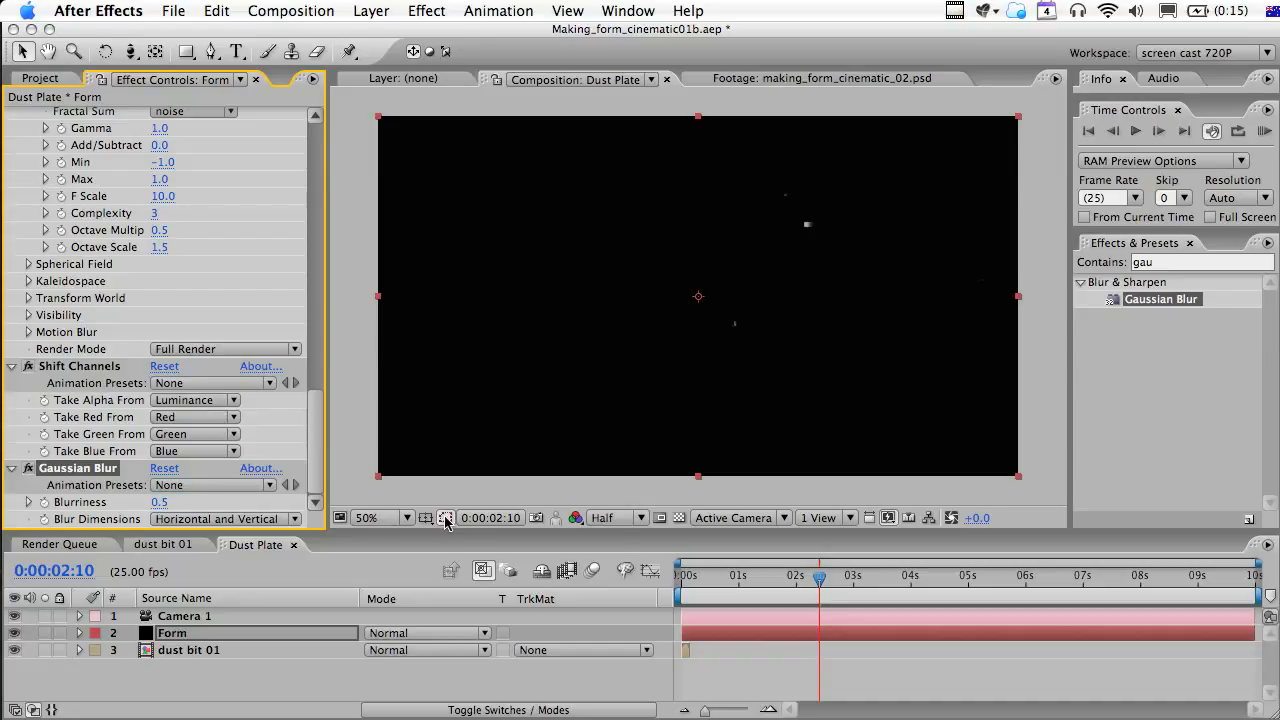
mouse_move(719, 581)
left_mouse_down()
mouse_move(682, 578)
mouse_move(735, 581)
left_mouse_up()
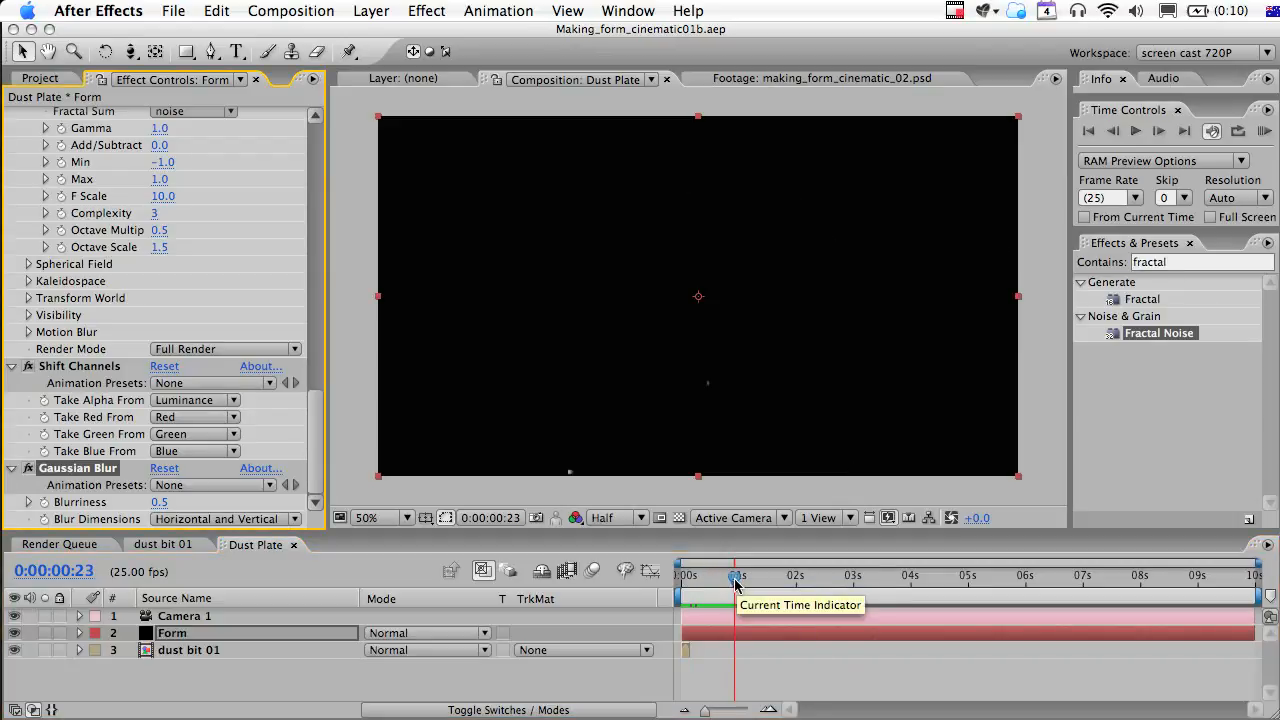
Create a 20 x 2000 pixel, 25 fps, 10-second composition named Scratch precomp in the Film Junk folder.
left_click(48, 80)
left_click(73, 231)
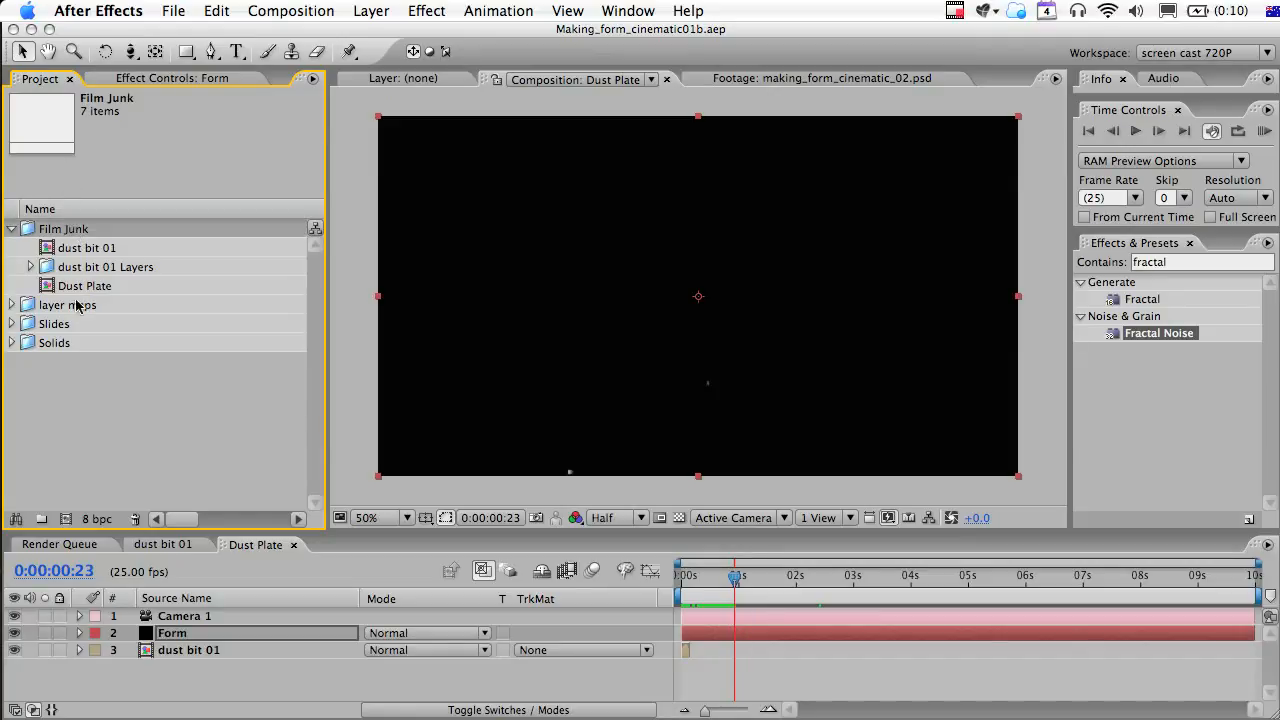
left_click(67, 518)
type("Scratch precomp")
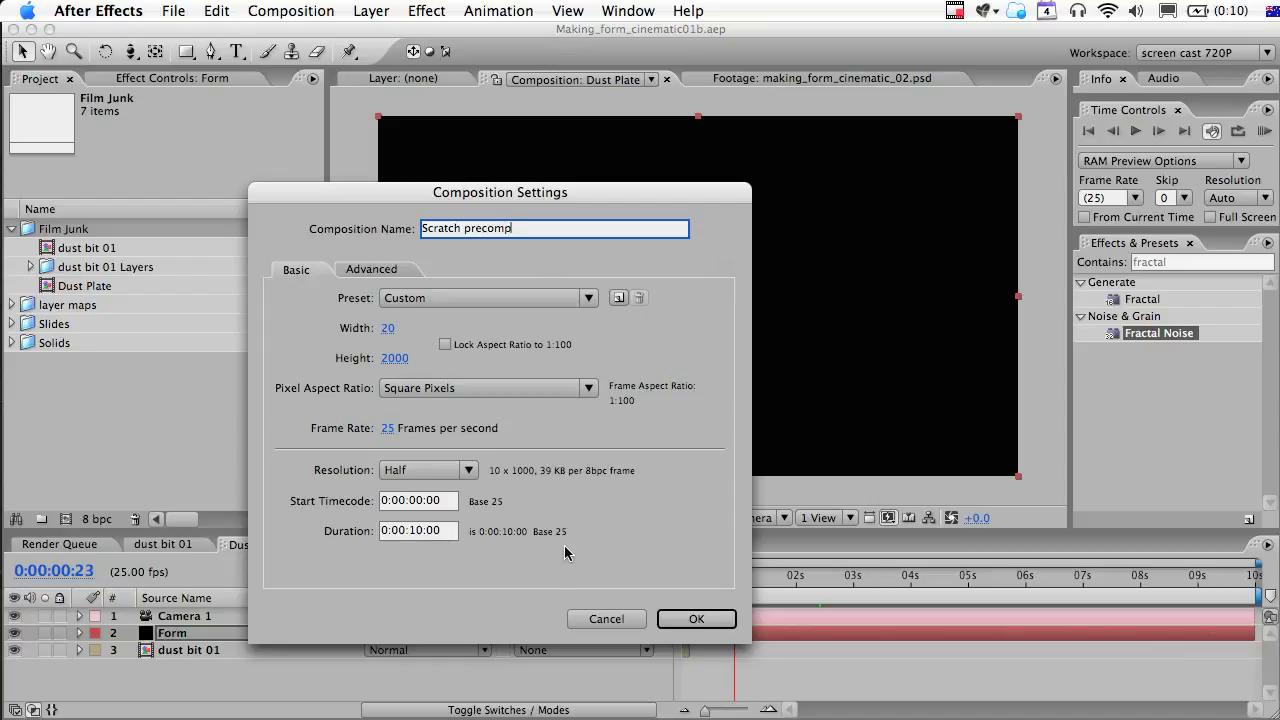
left_click(694, 617)
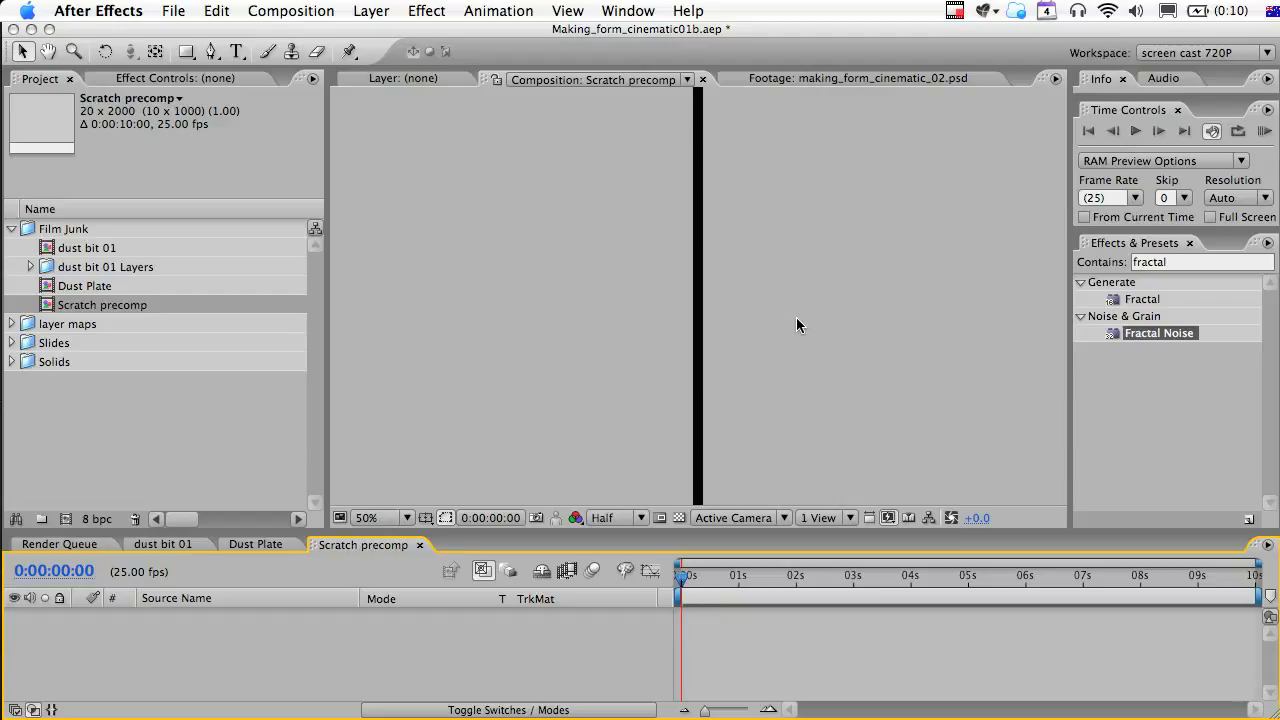
Add a black 20 x 2000 pixel solid to the Scratch precomp composition.
scroll(796, 317, "down", 4)
scroll(796, 317, "up", 4)
scroll(796, 317, "up", 2)
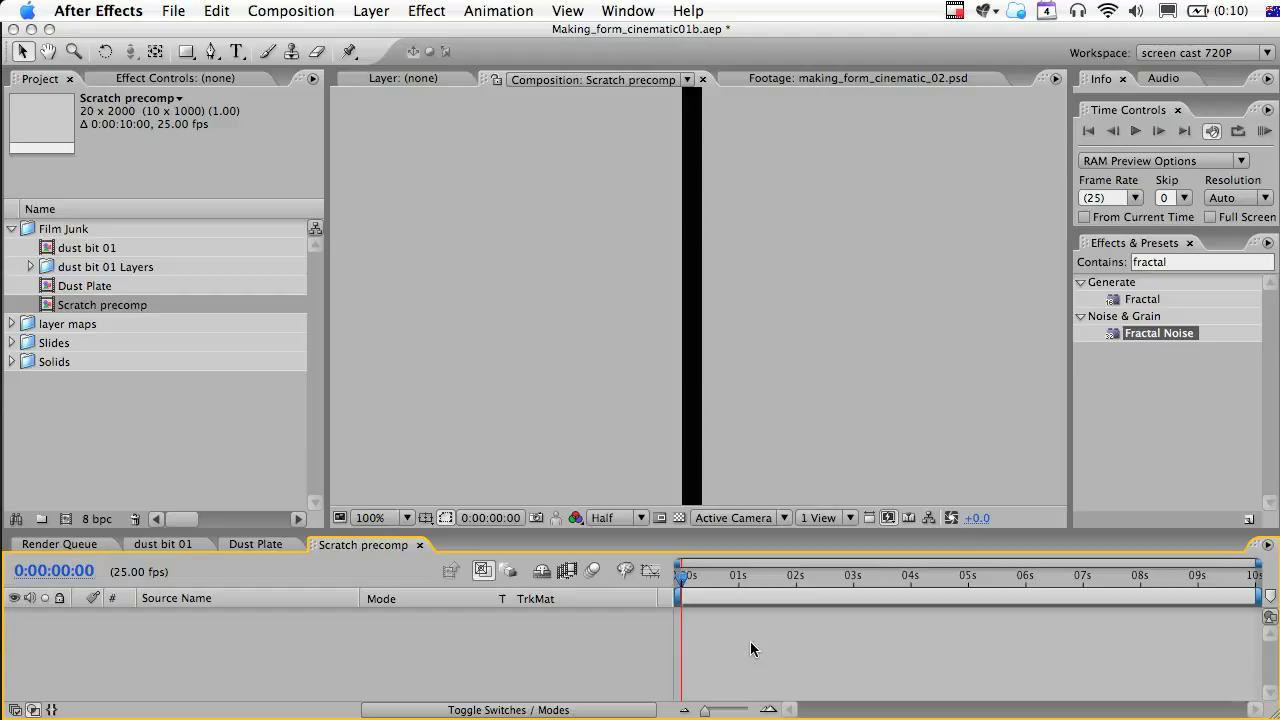
key("super+y")
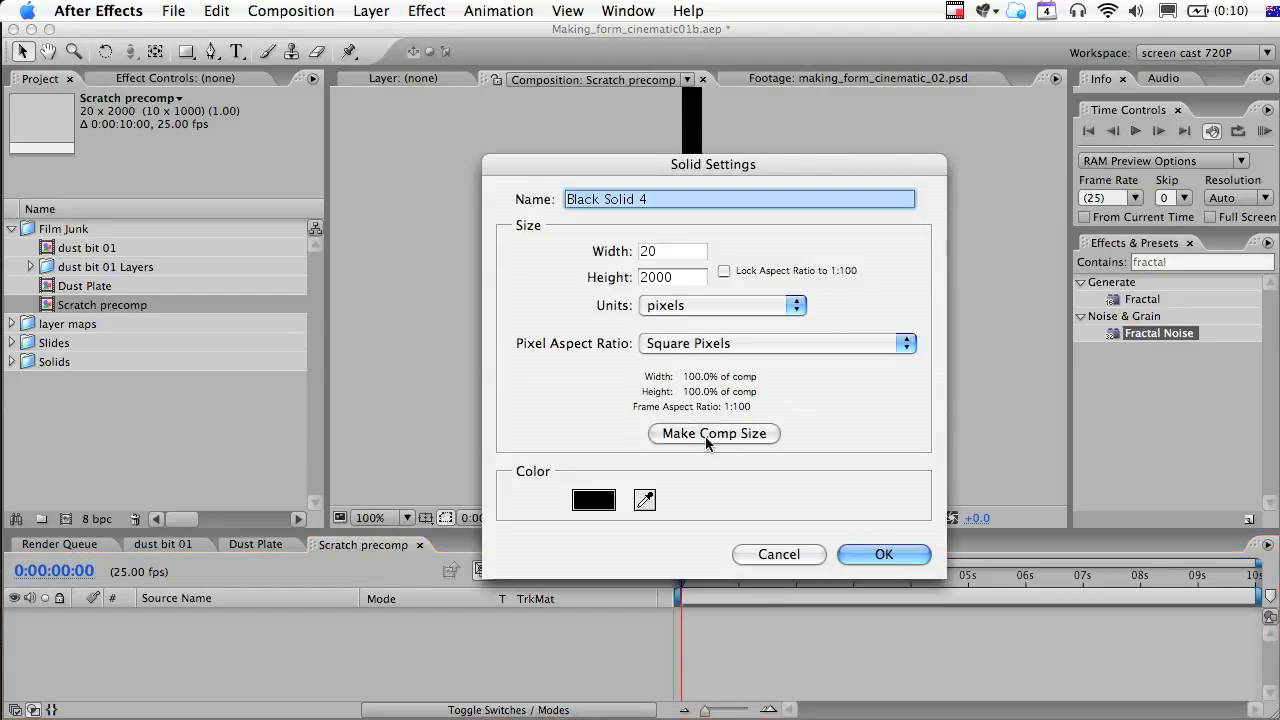
left_click(888, 552)
Find the Beam effect and apply it to the black solid.
left_click(1162, 262)
double_click(1162, 262)
key("BackSpace")
type("beam")
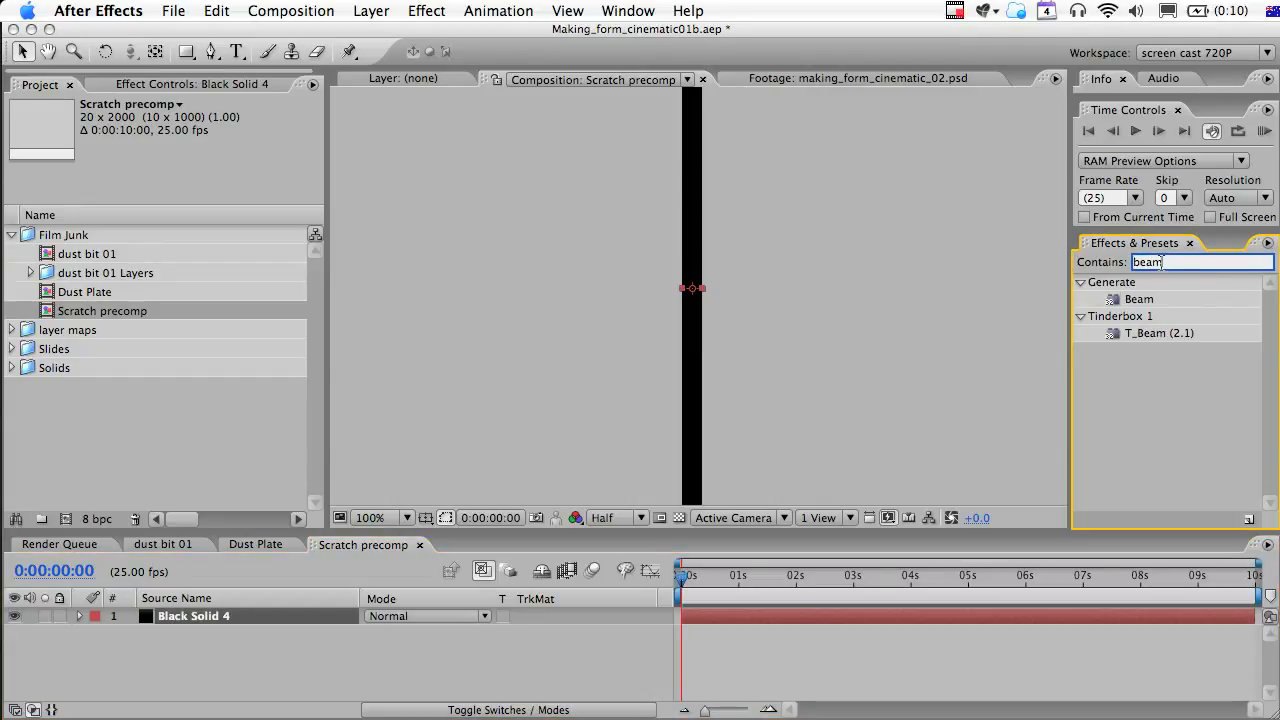
left_click_drag(1135, 300, 760, 621)
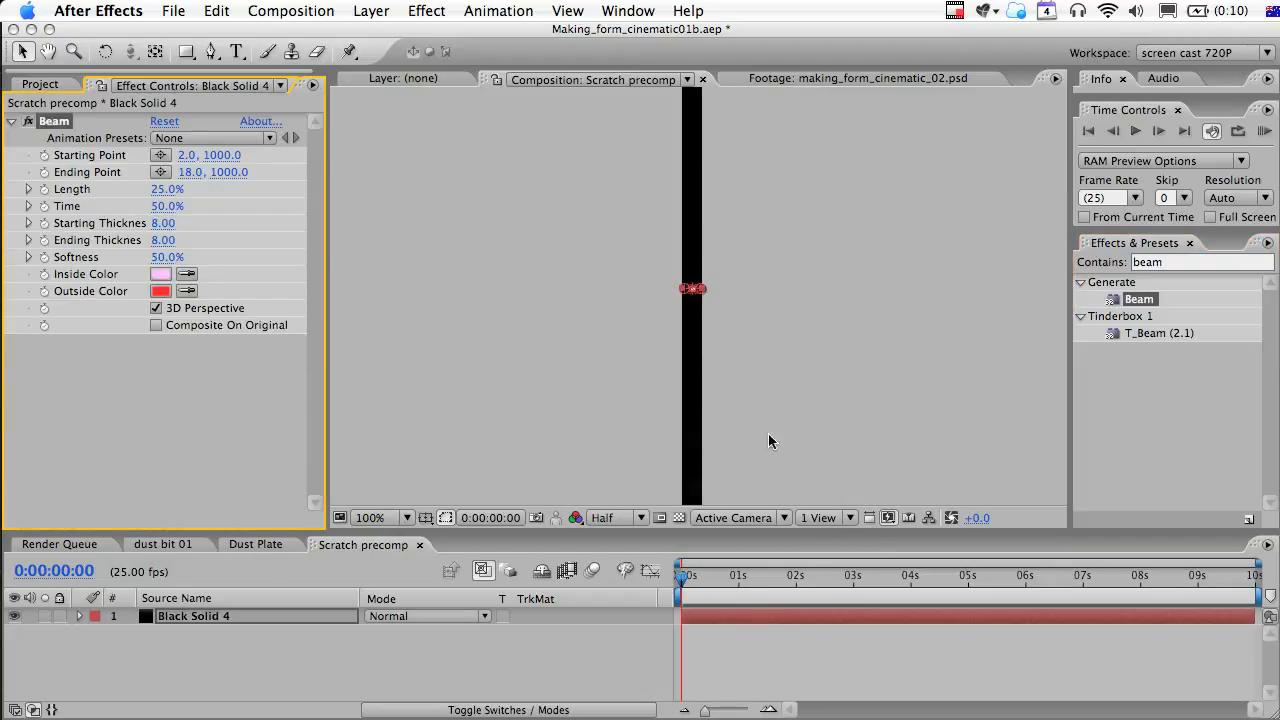
Place the Beam's Starting Point just above the solid's upper end, at about 8, -80.
scroll(767, 270, "down", 8)
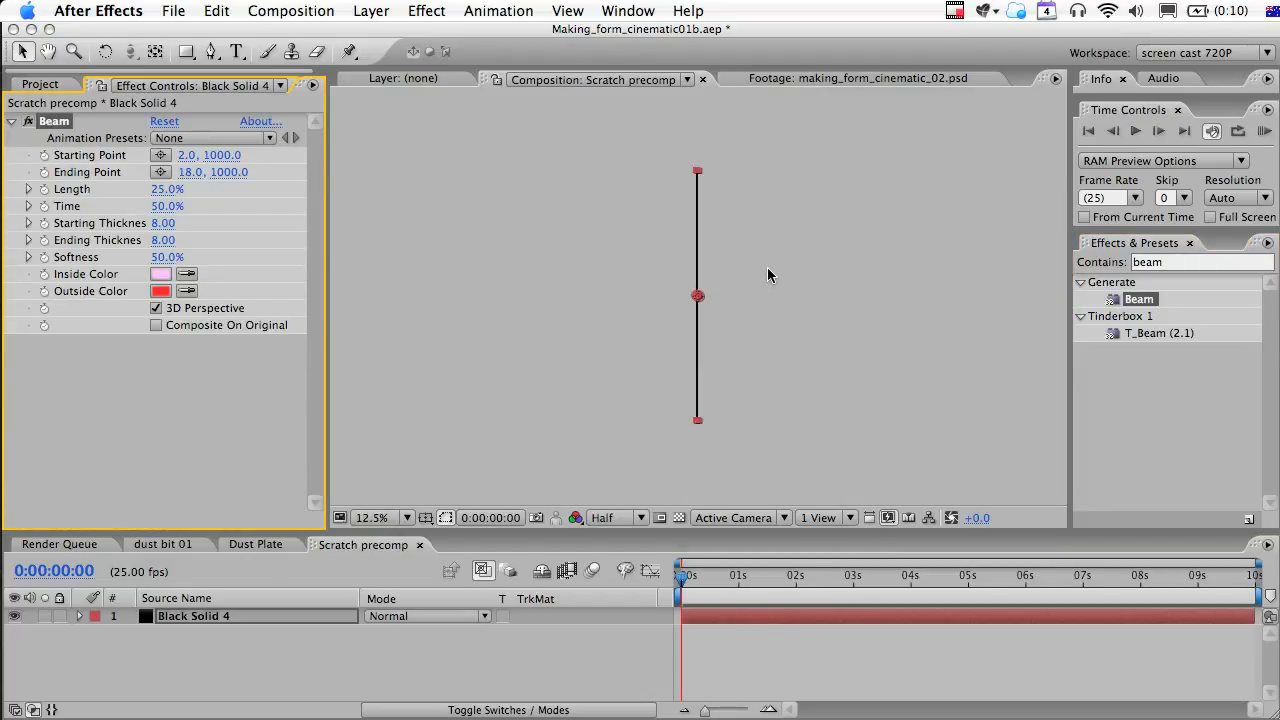
scroll(680, 206, "up", 4)
left_click(160, 155)
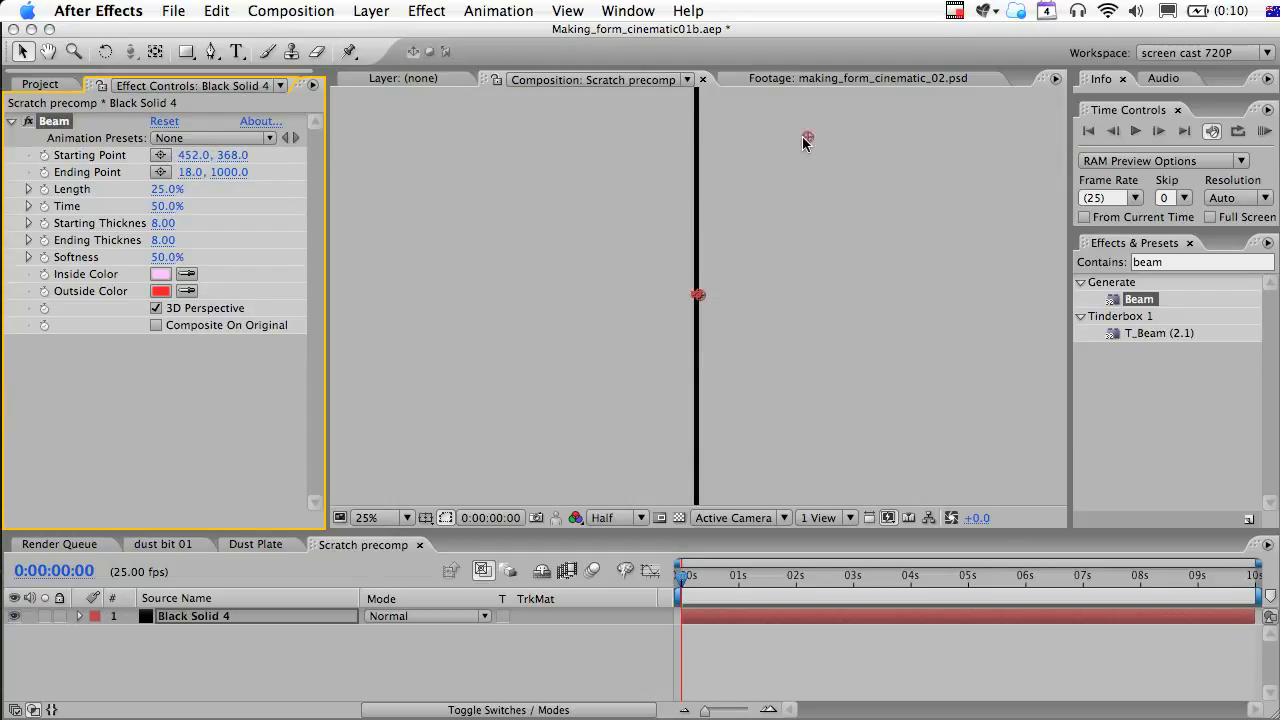
left_click(697, 126)
left_click_drag(697, 125, 657, 250)
Place the Beam's Ending Point just below the solid's lower end, at about 4, 2056.
key("space")
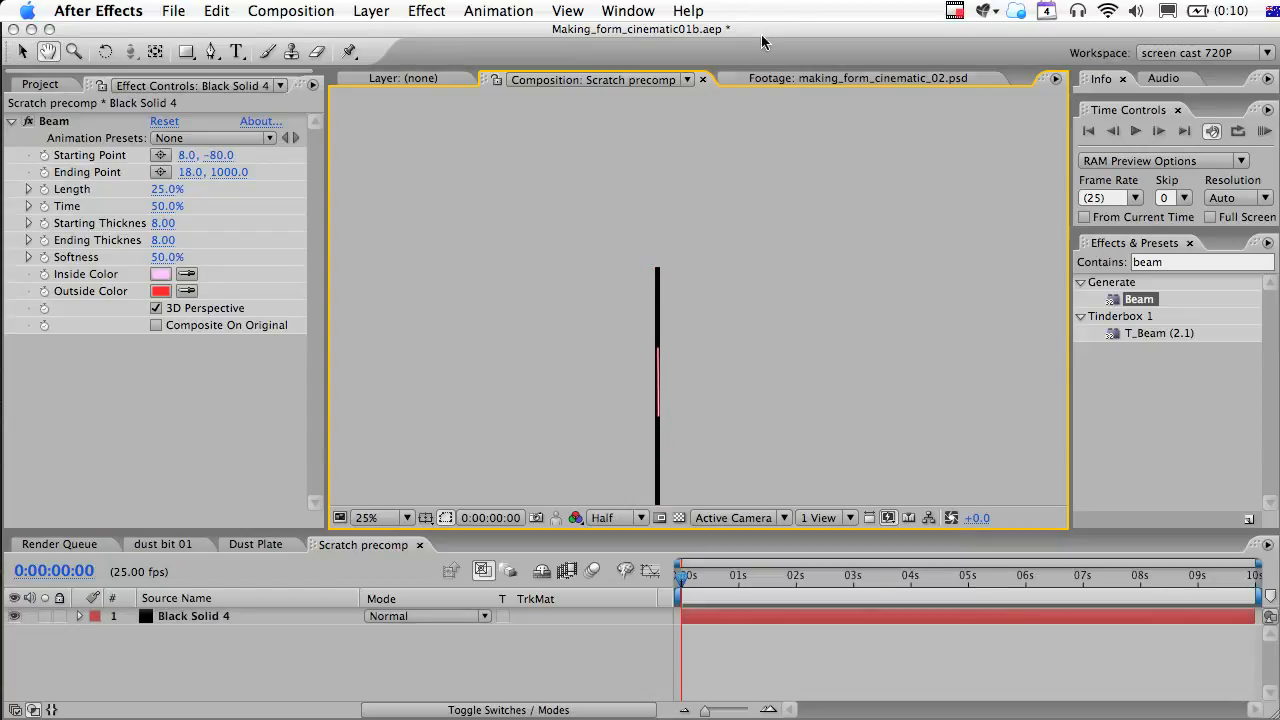
left_click_drag(766, 389, 772, 30)
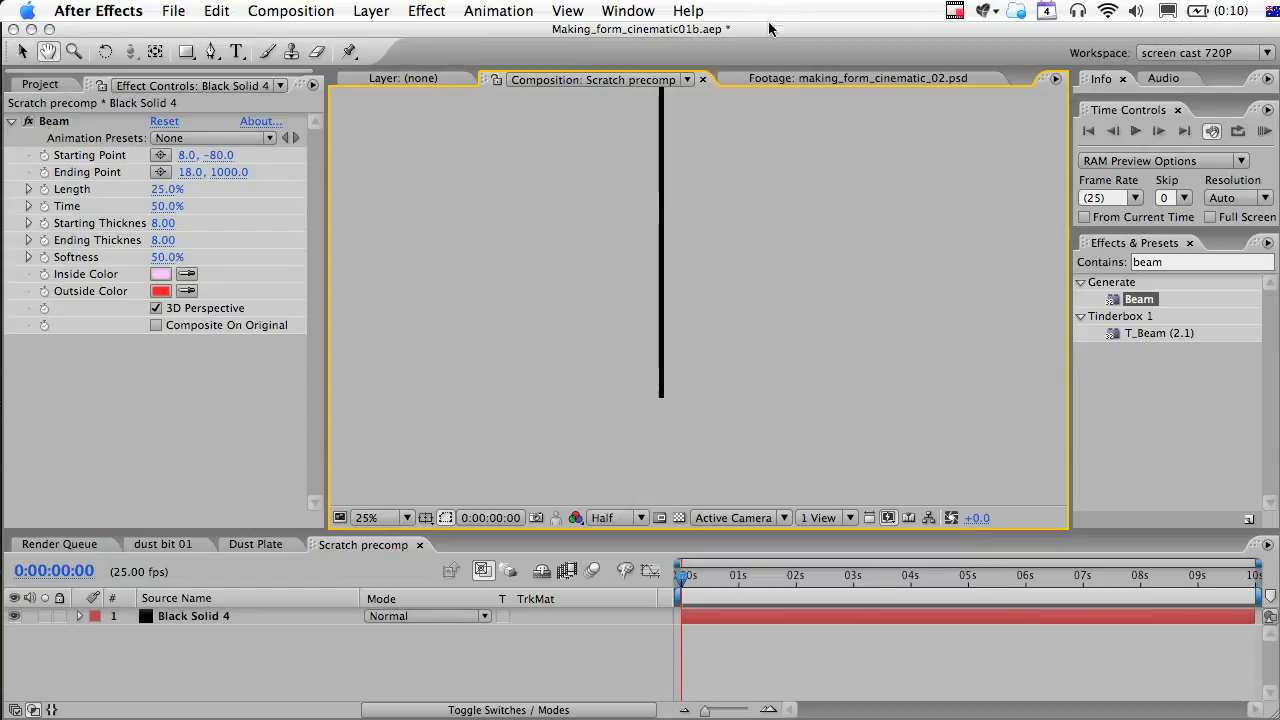
left_click(161, 172)
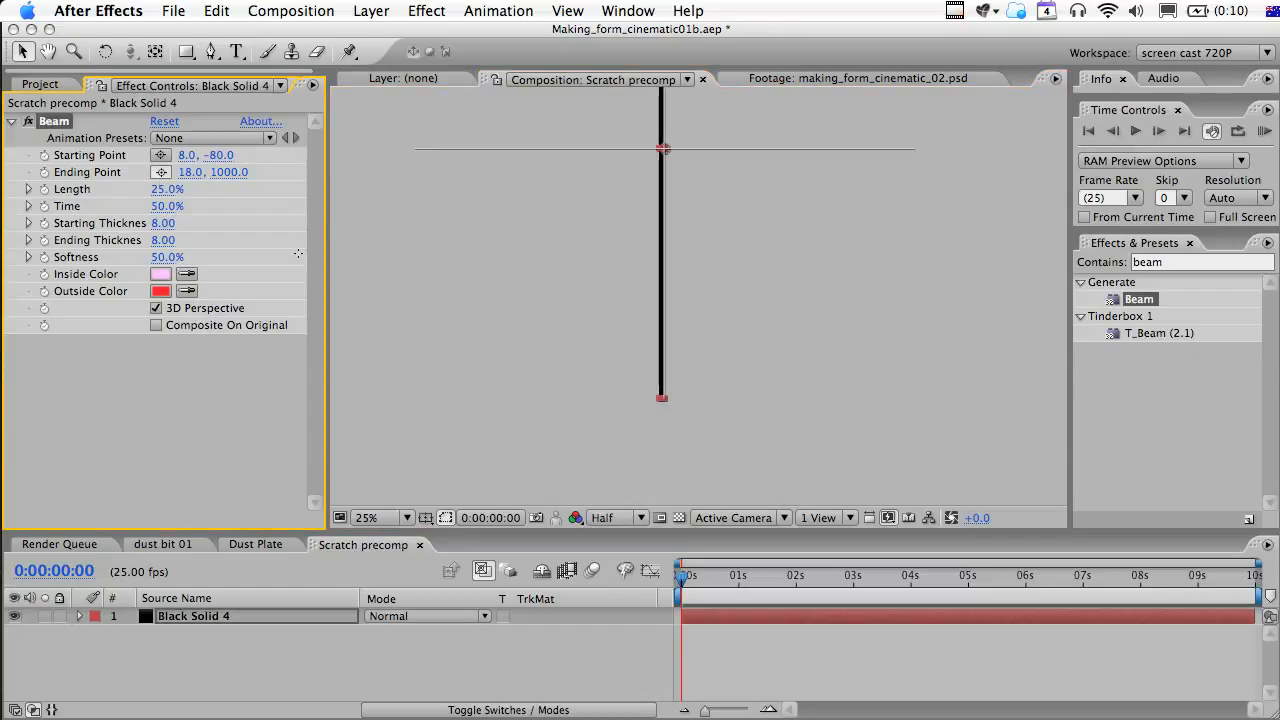
left_click(660, 412)
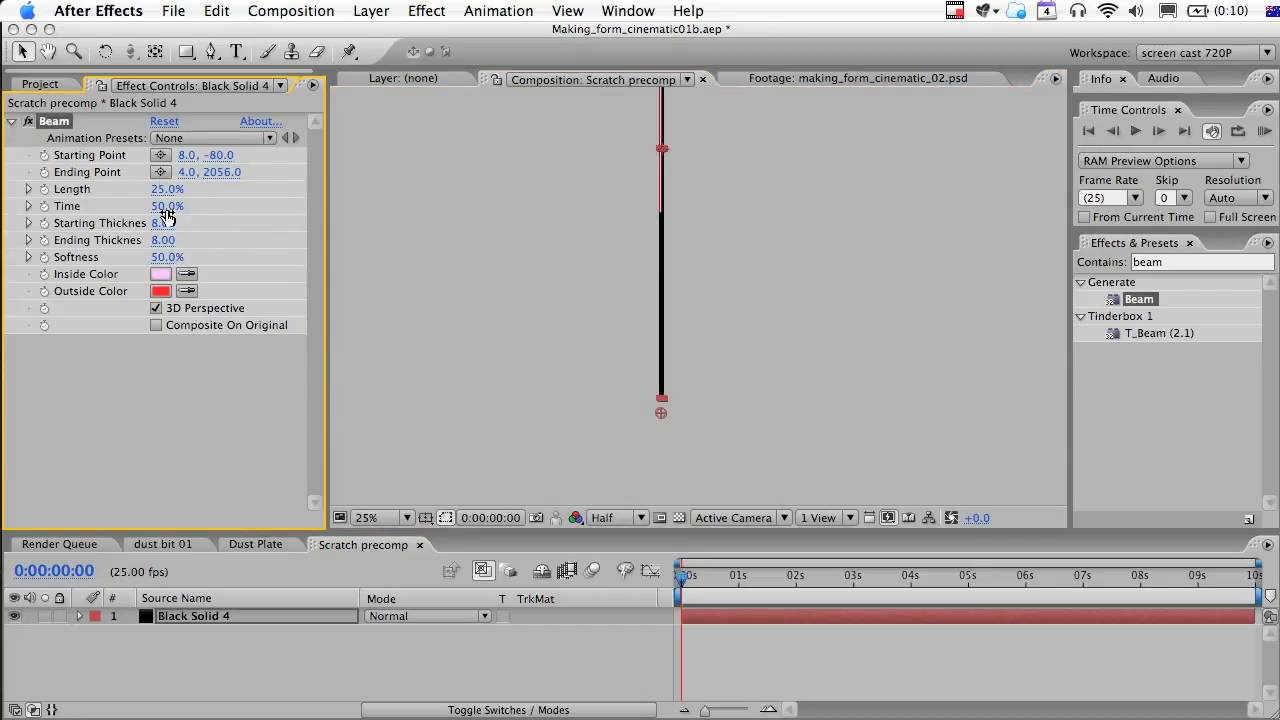
Set the Beam's Length to 100% and make both its Inside Color and Outside Color white.
left_click_drag(160, 190, 288, 197)
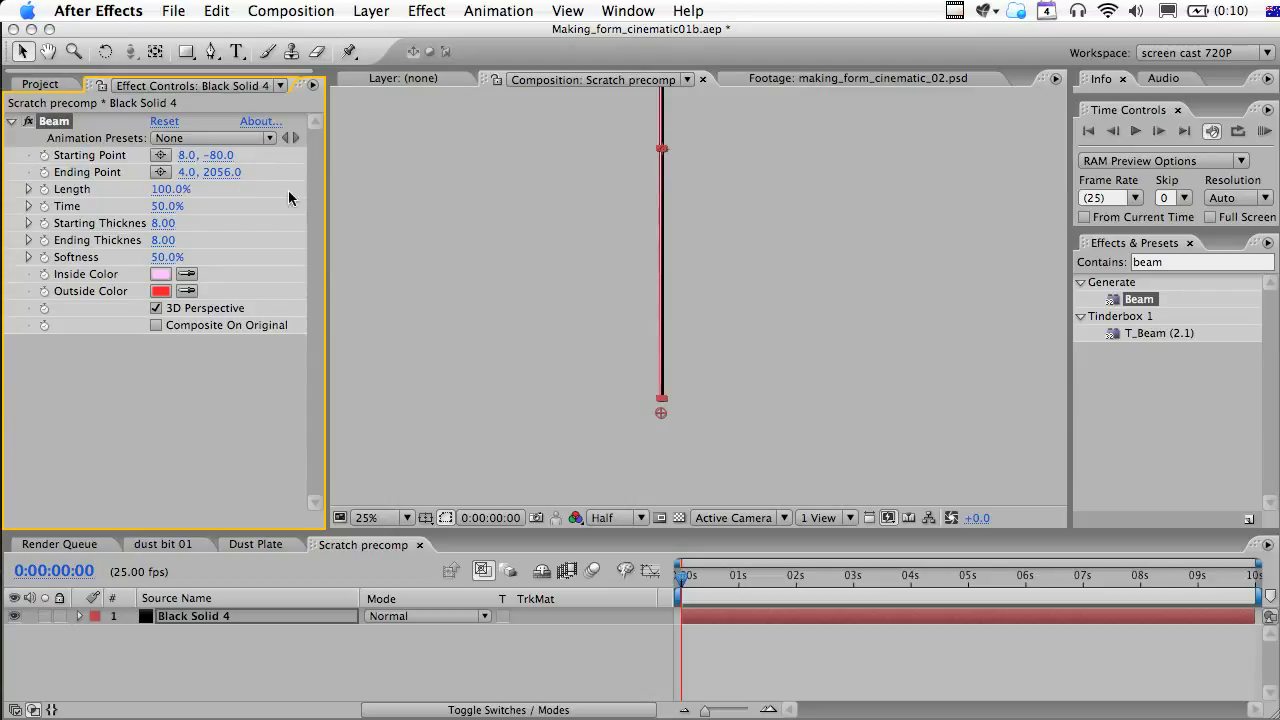
left_click(161, 274)
left_click_drag(493, 536, 425, 501)
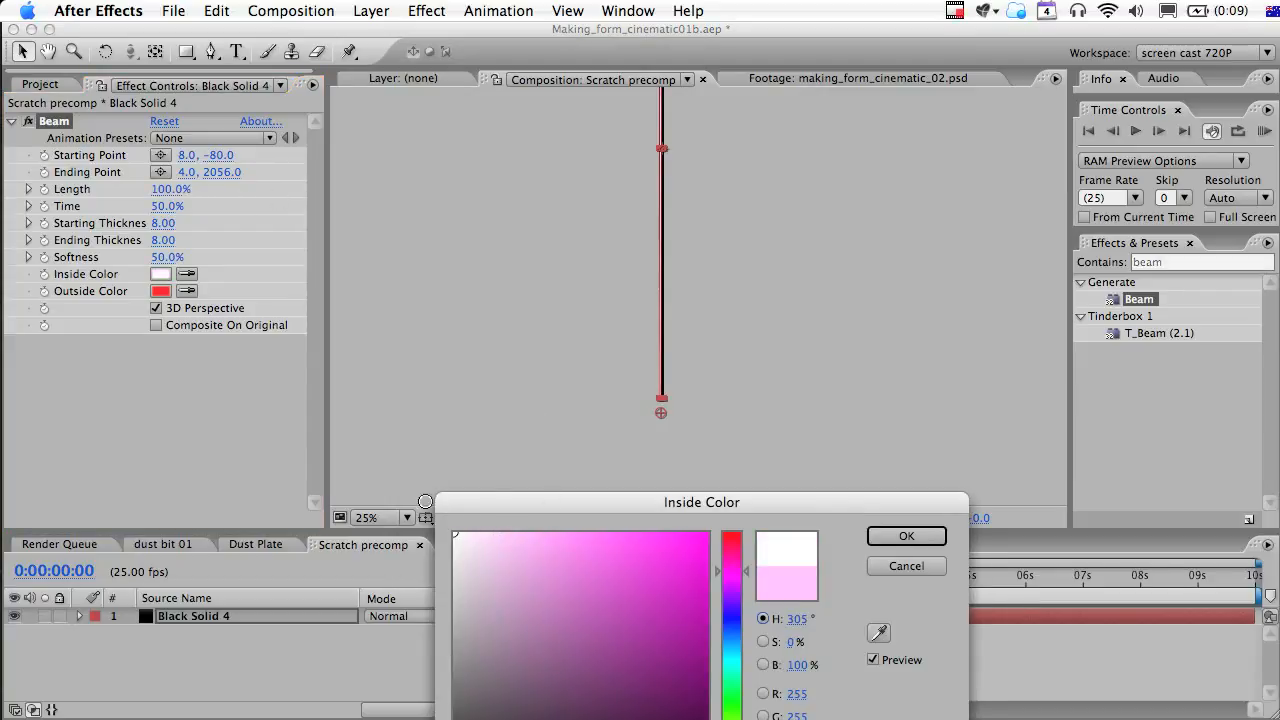
left_click(918, 536)
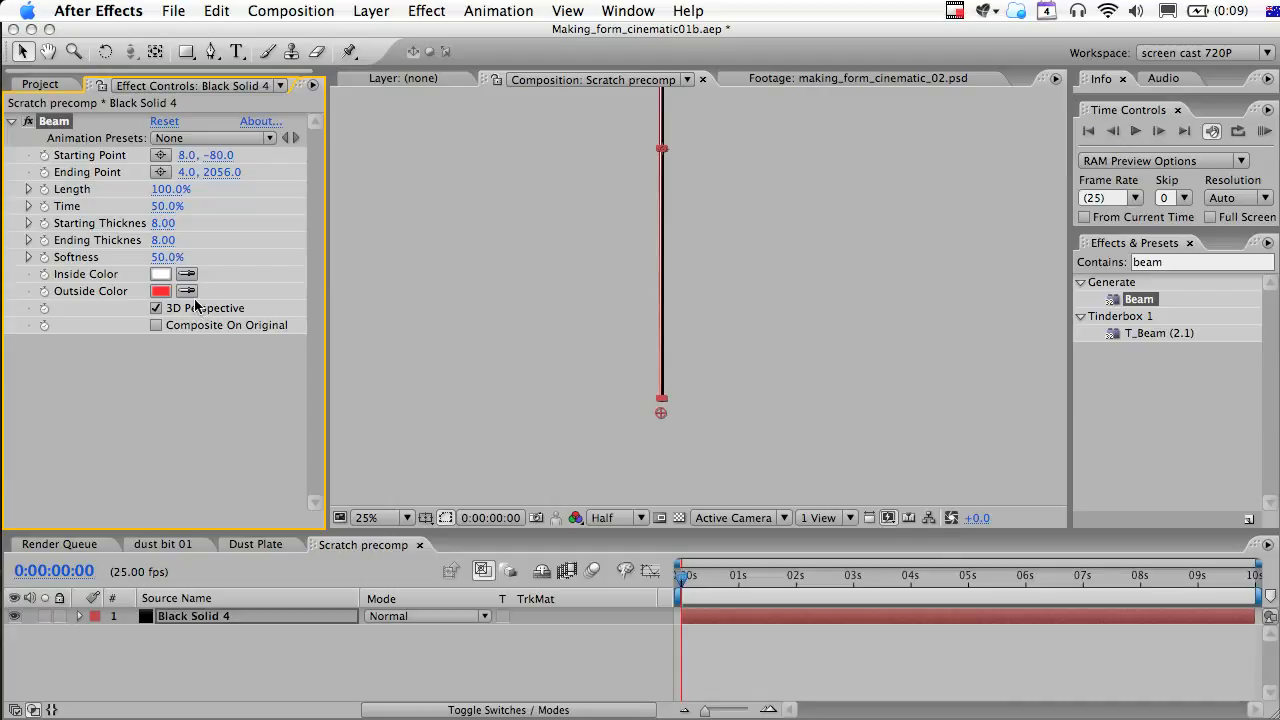
left_click(160, 291)
left_click_drag(536, 612, 430, 510)
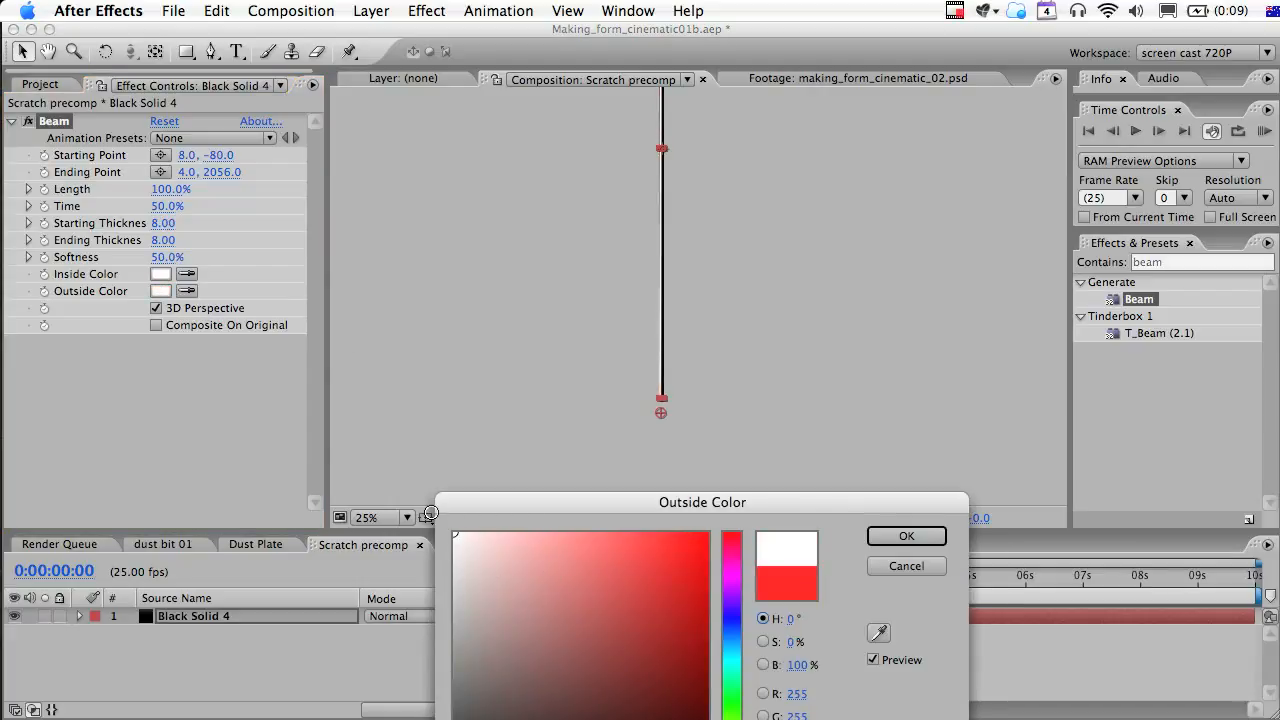
left_click(900, 536)
Add a second 20 x 2000 pixel solid named fractal above the beam layer.
left_click(772, 660)
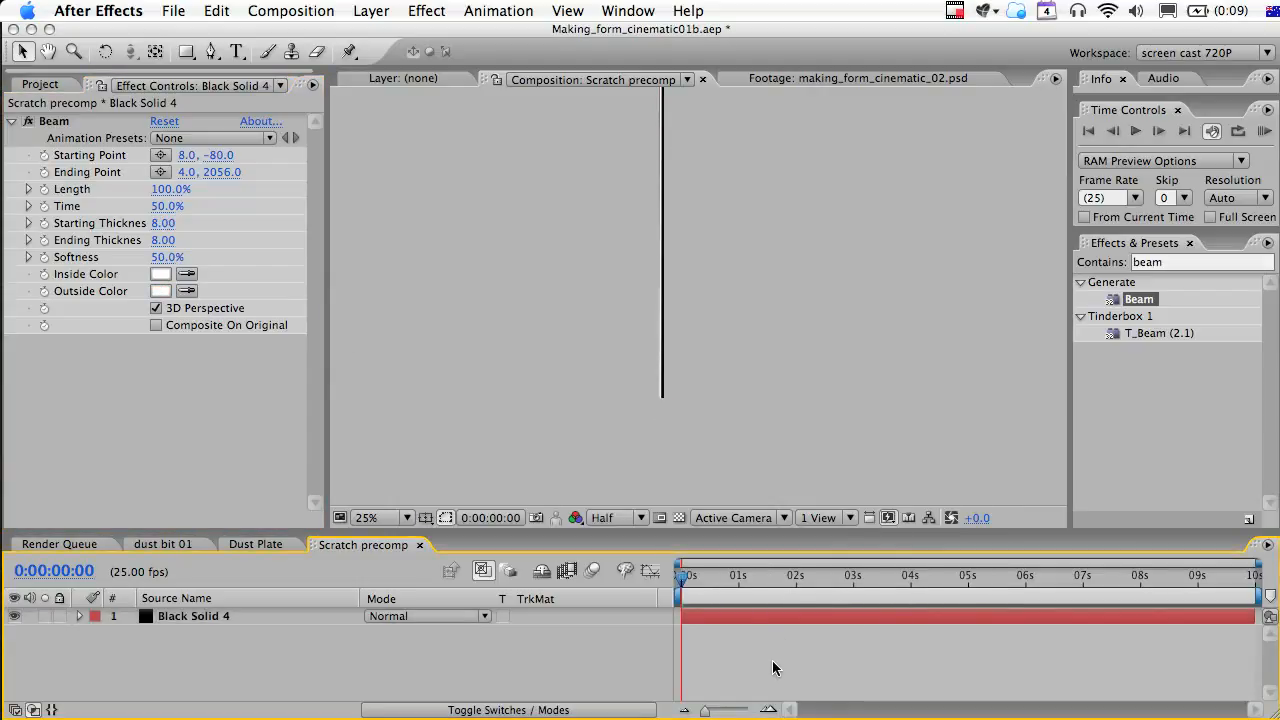
key("super+y")
type("fractal")
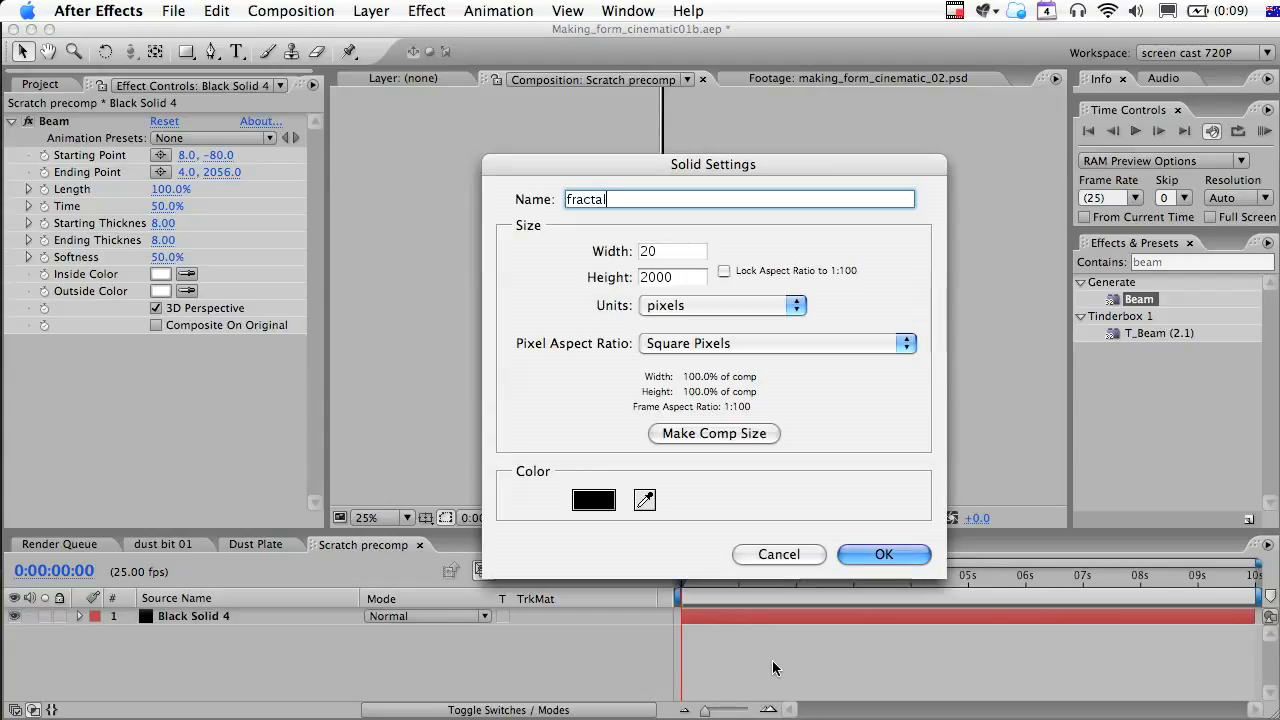
key("Return")
Find the Fractal Noise effect and apply it to the fractal layer.
left_click(1147, 262)
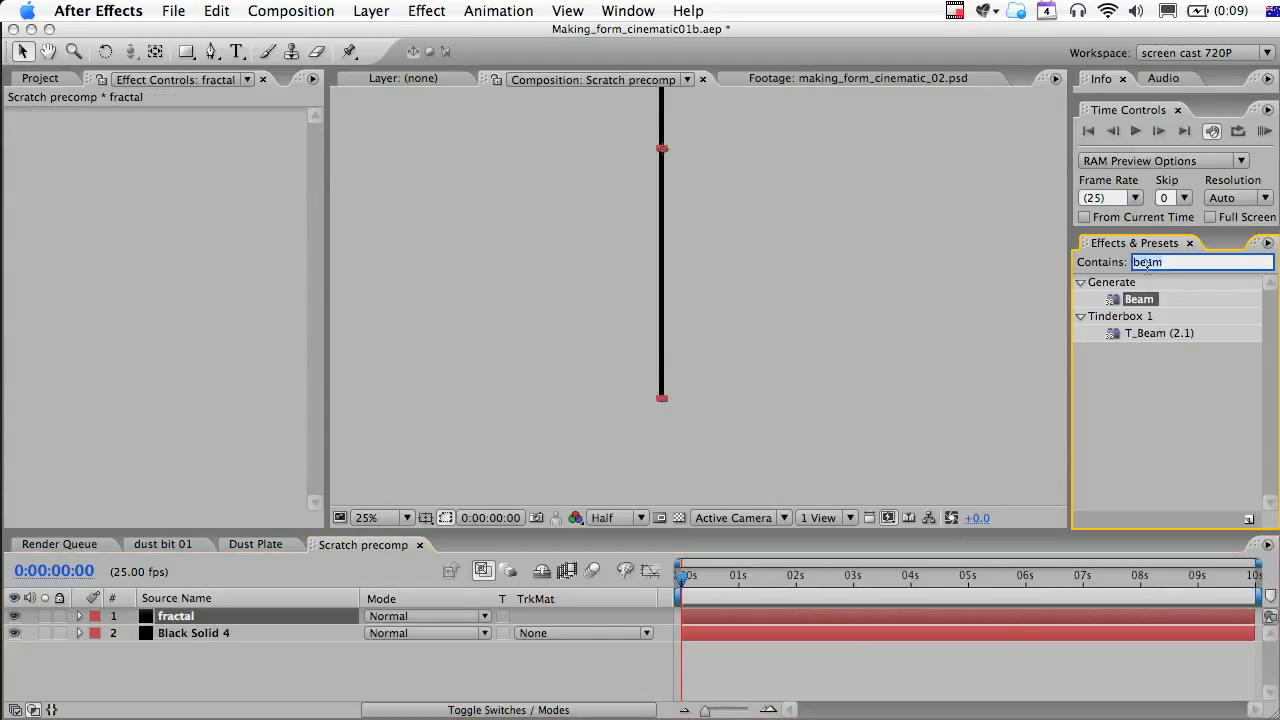
type("fractal")
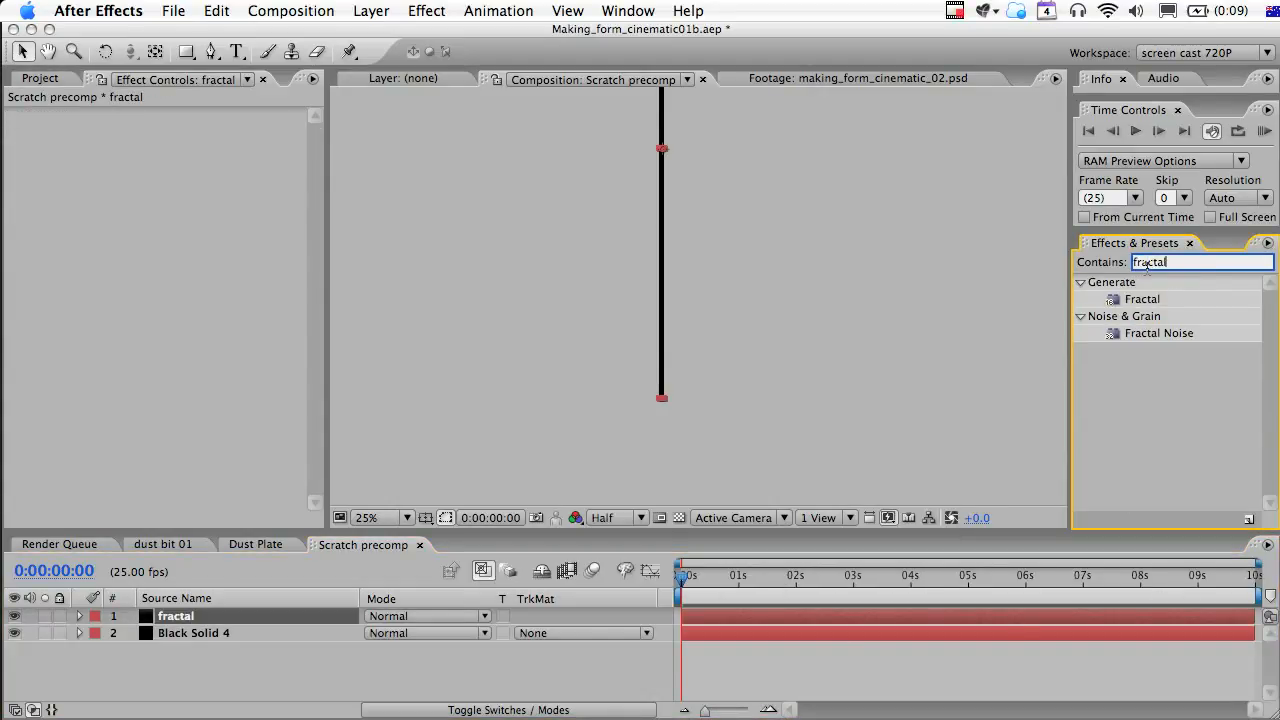
left_click_drag(1165, 335, 895, 620)
Drive the Fractal Noise Evolution with the expression time*4000 and RAM preview the animated noise.
key("period")
key("space")
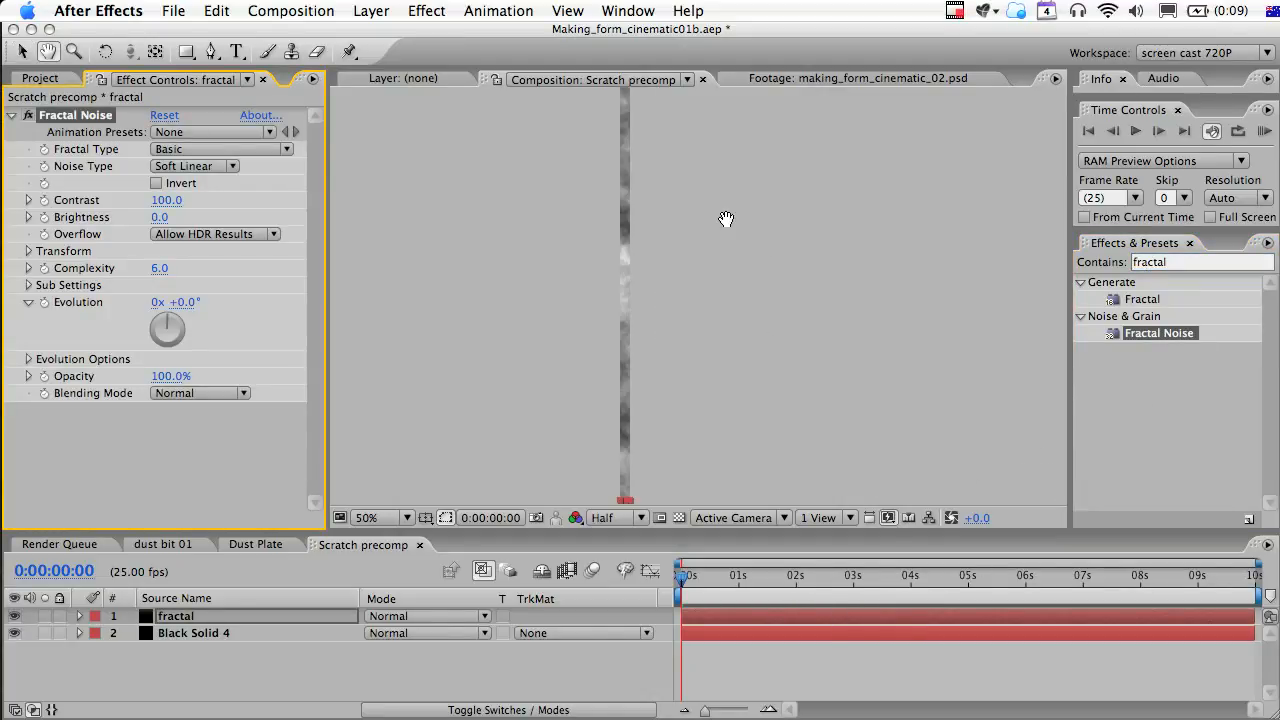
left_click_drag(727, 216, 760, 420)
left_click_drag(793, 271, 740, 384)
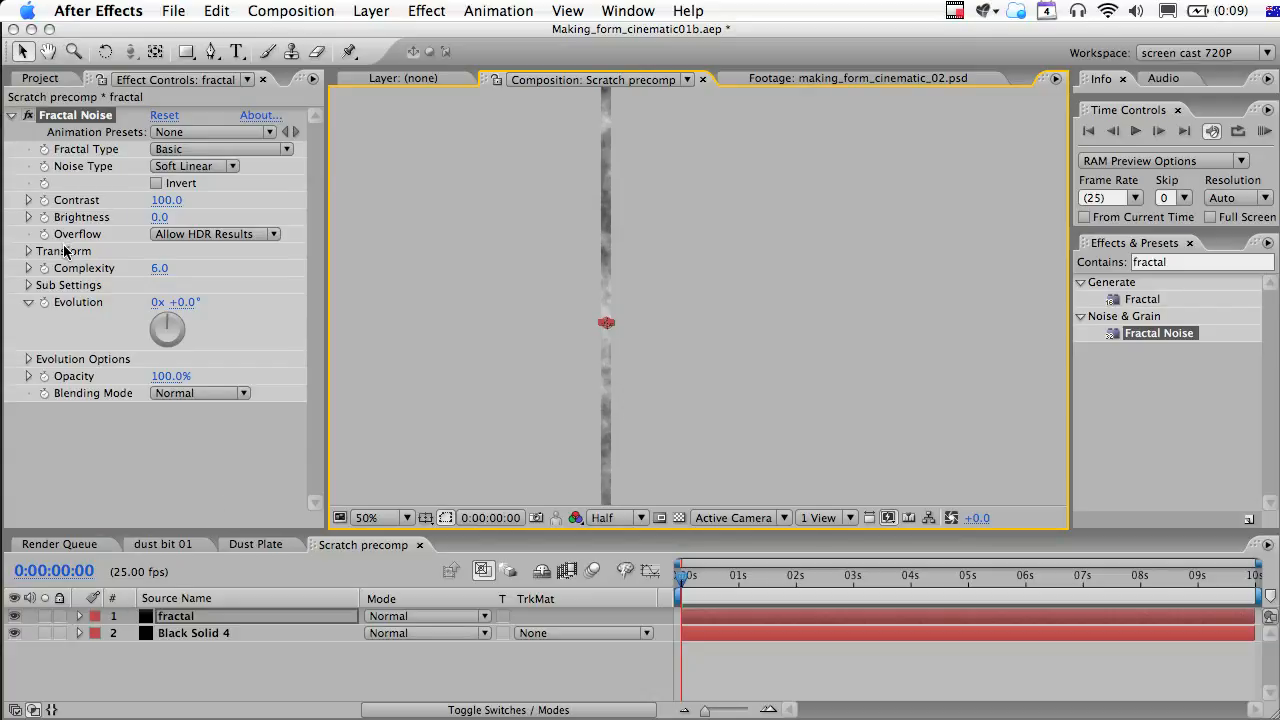
left_click(44, 303)
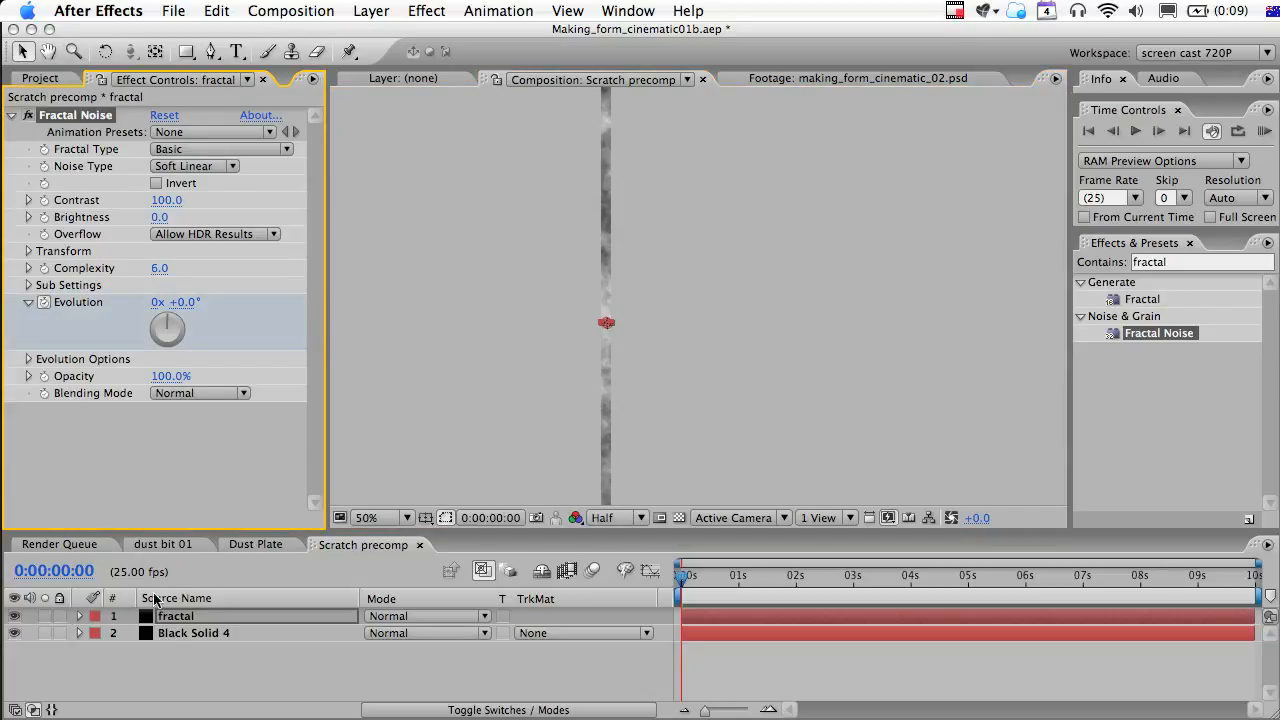
left_click(172, 625)
key("u")
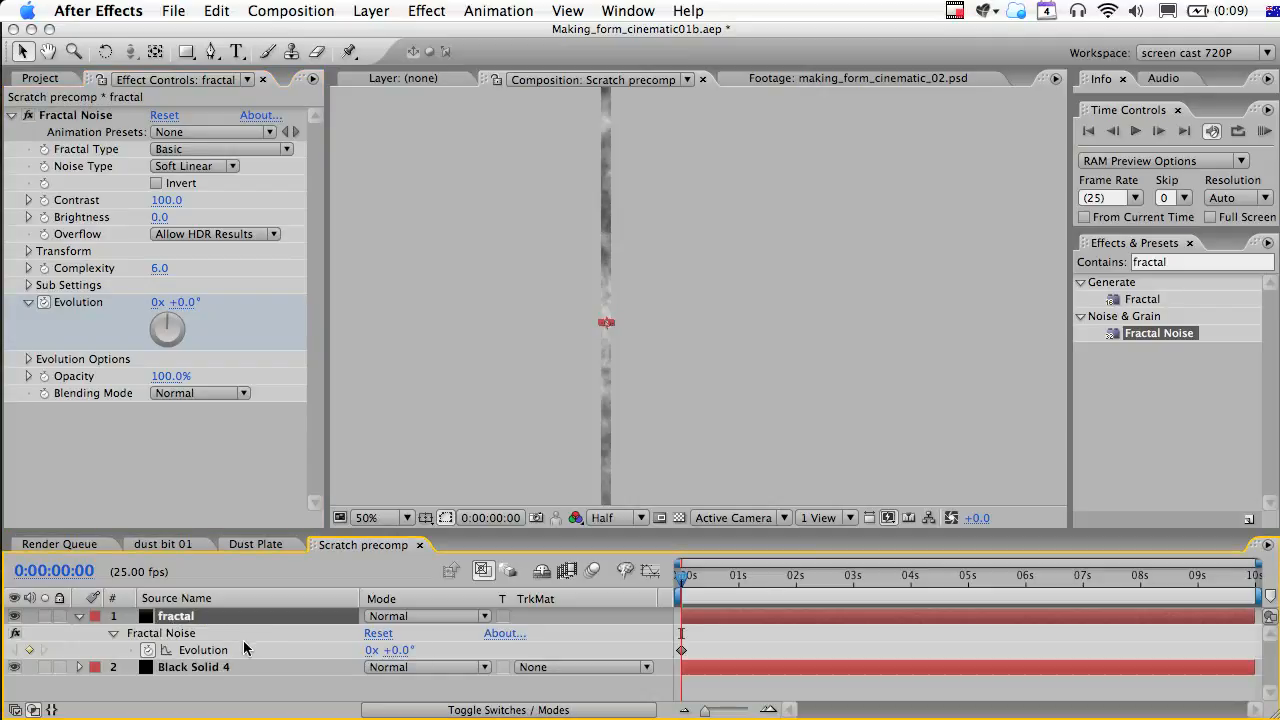
left_click(148, 650, "alt")
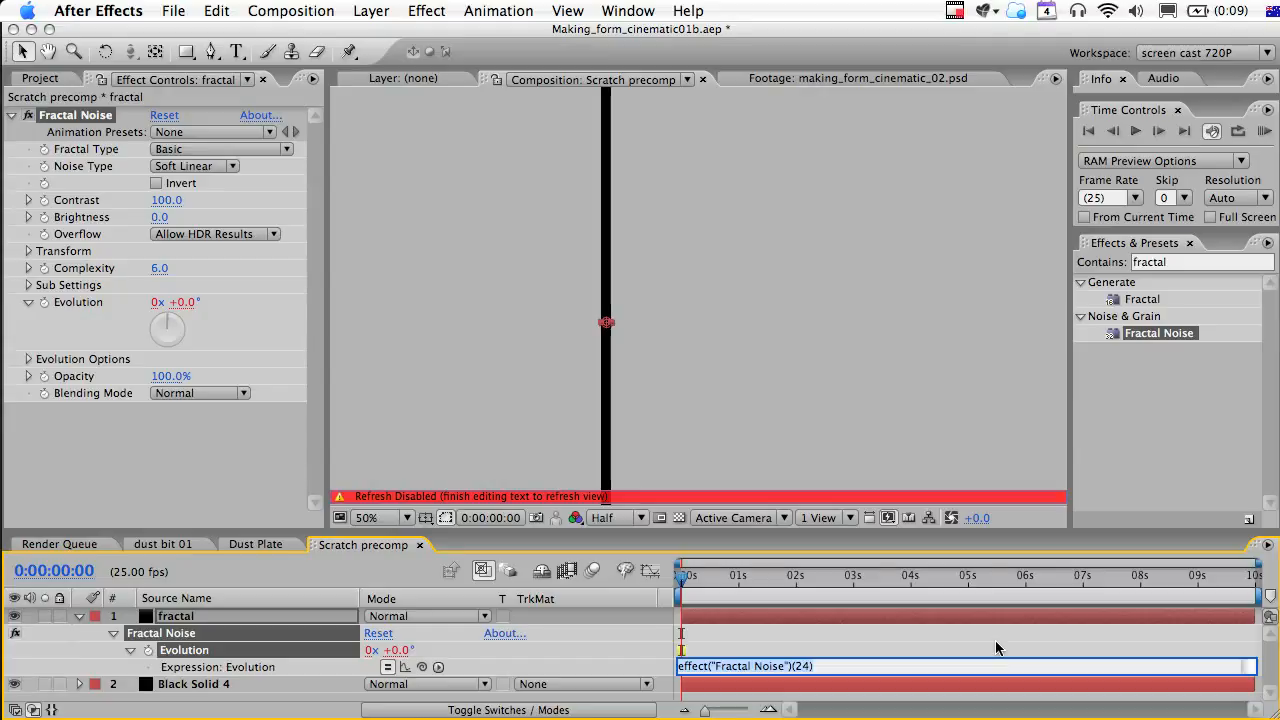
type("time*4")
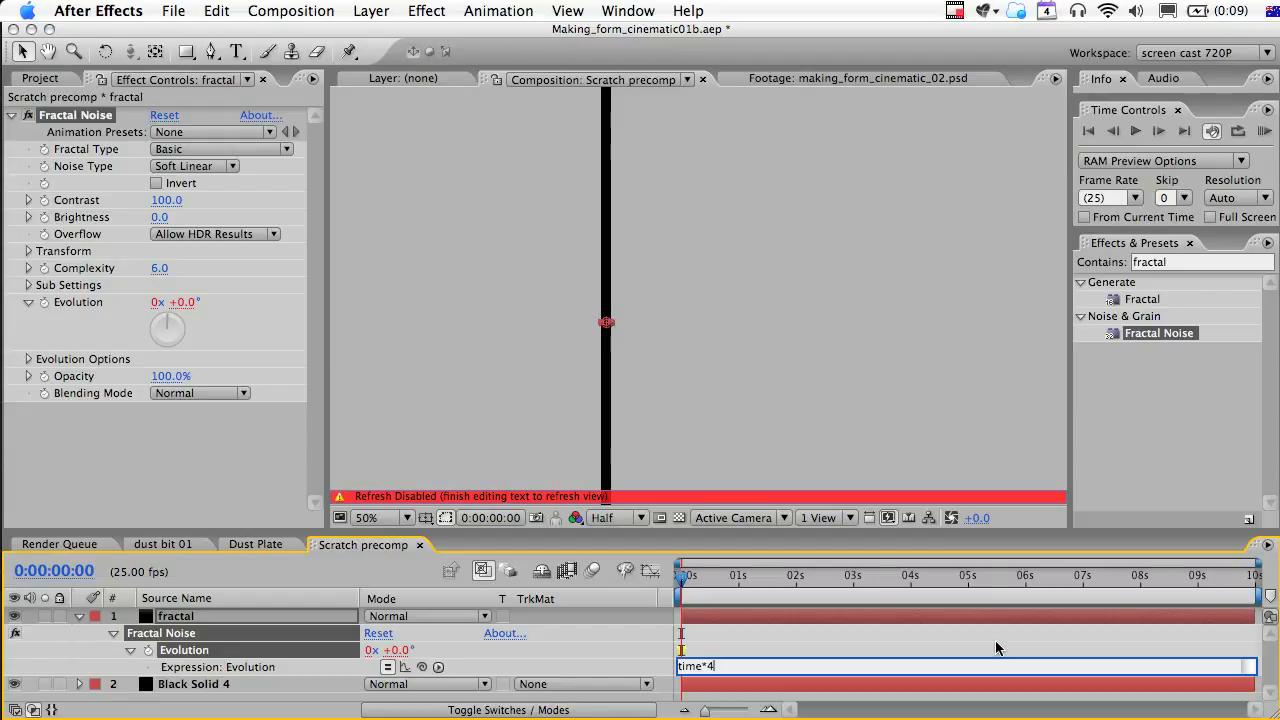
type("000")
key("Return")
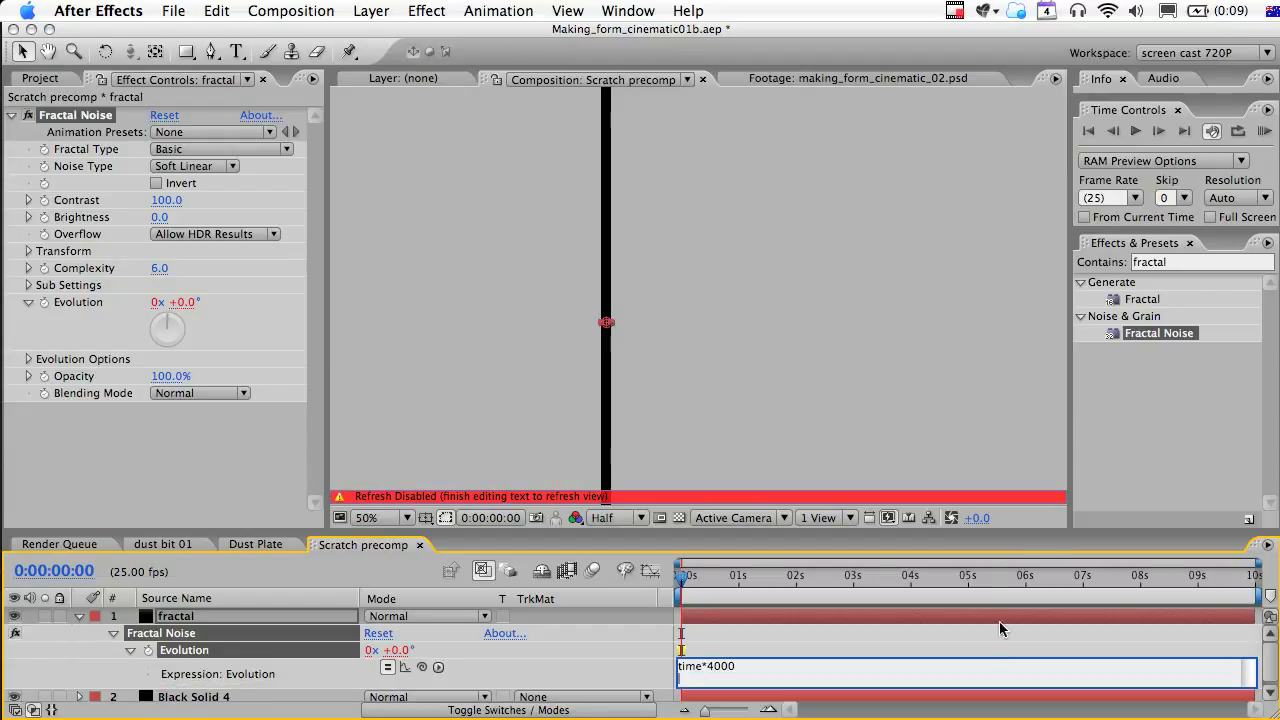
left_click(879, 441)
left_click_drag(723, 578, 883, 590)
key("KP_0")
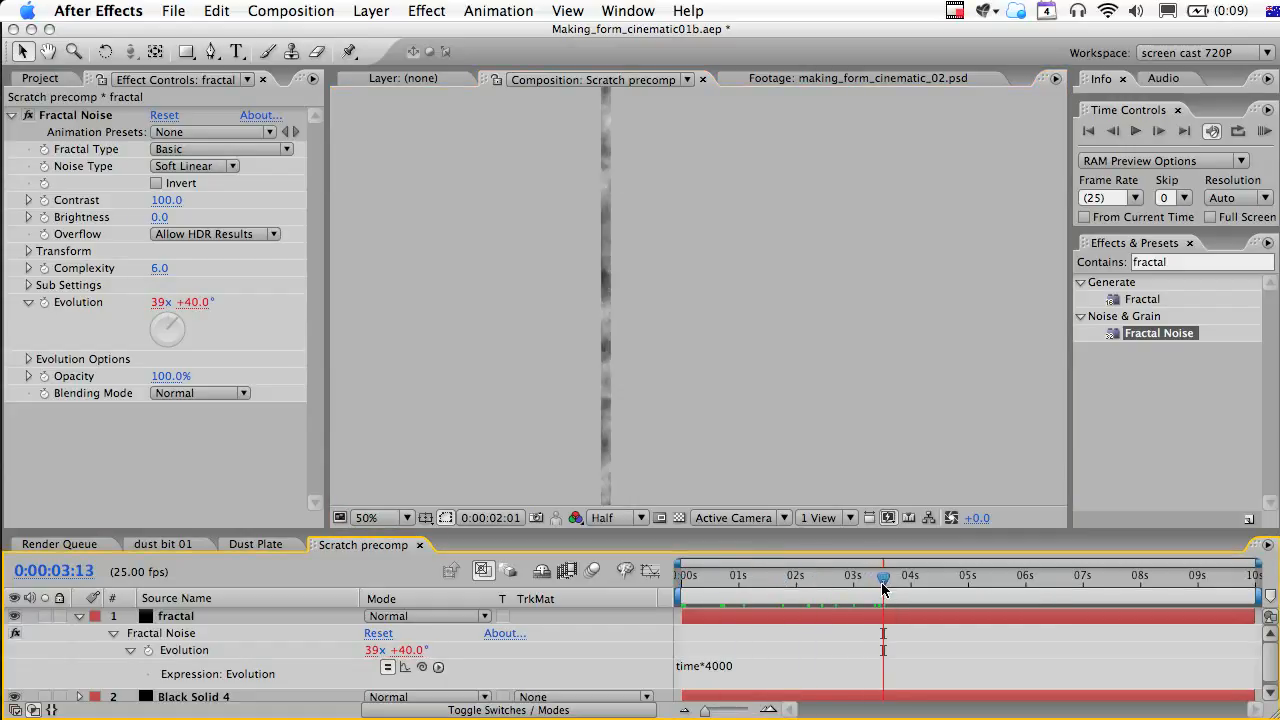
Set the fractal layer's blending mode to Stencil Luma and check the scratch at other frames.
left_click(390, 618)
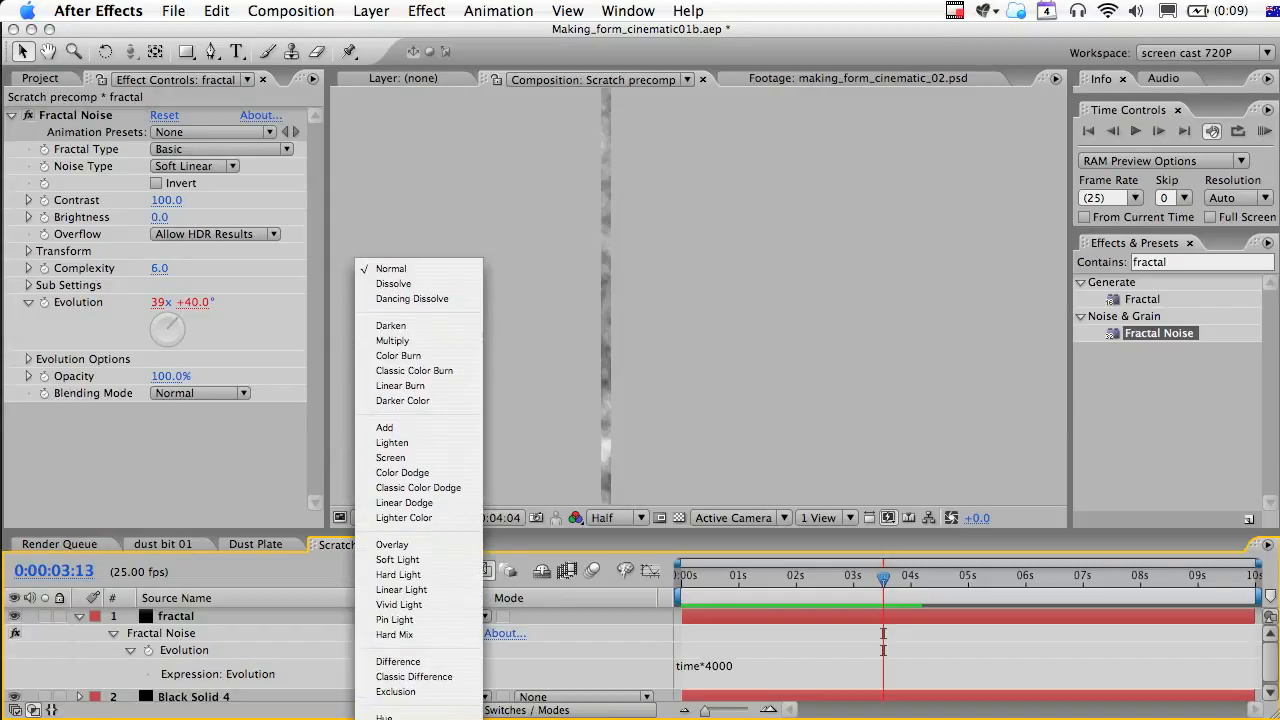
left_click(405, 719)
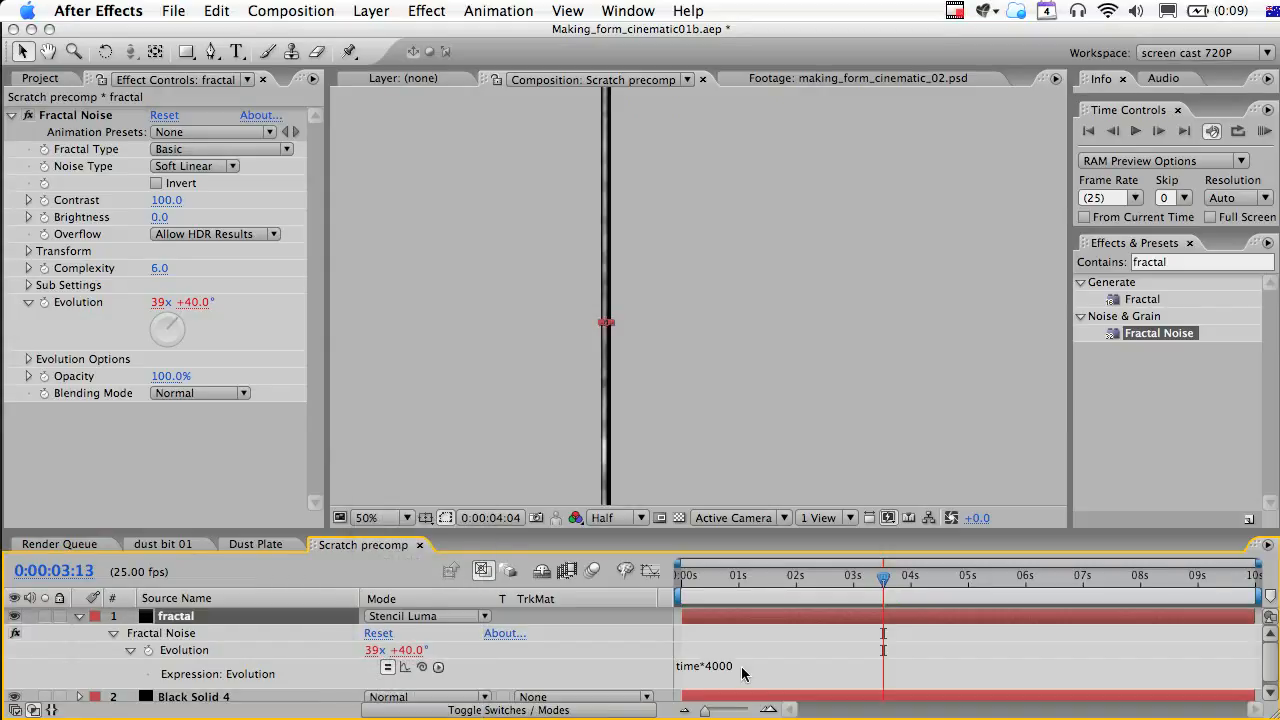
left_click_drag(828, 580, 726, 566)
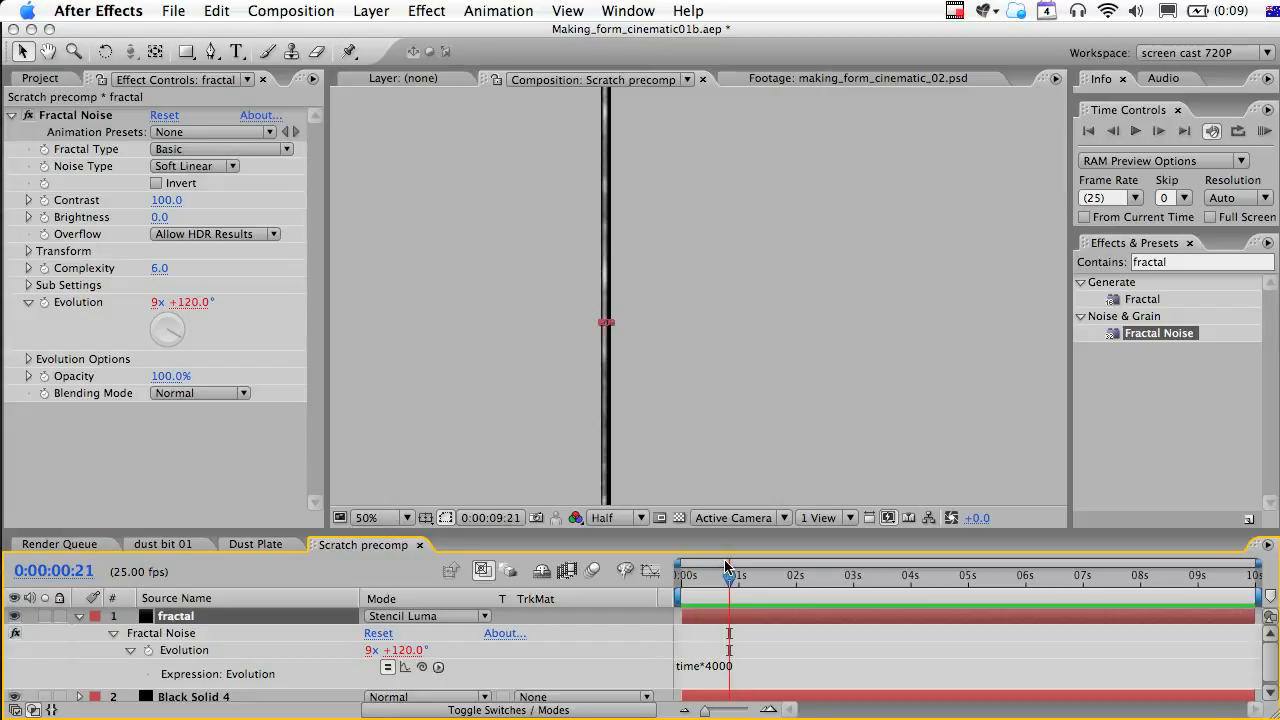
Create a composition named Scratch Plate in Film Junk with the HDV/HDTV 720 25 preset and add Scratch precomp to it.
left_click(319, 278)
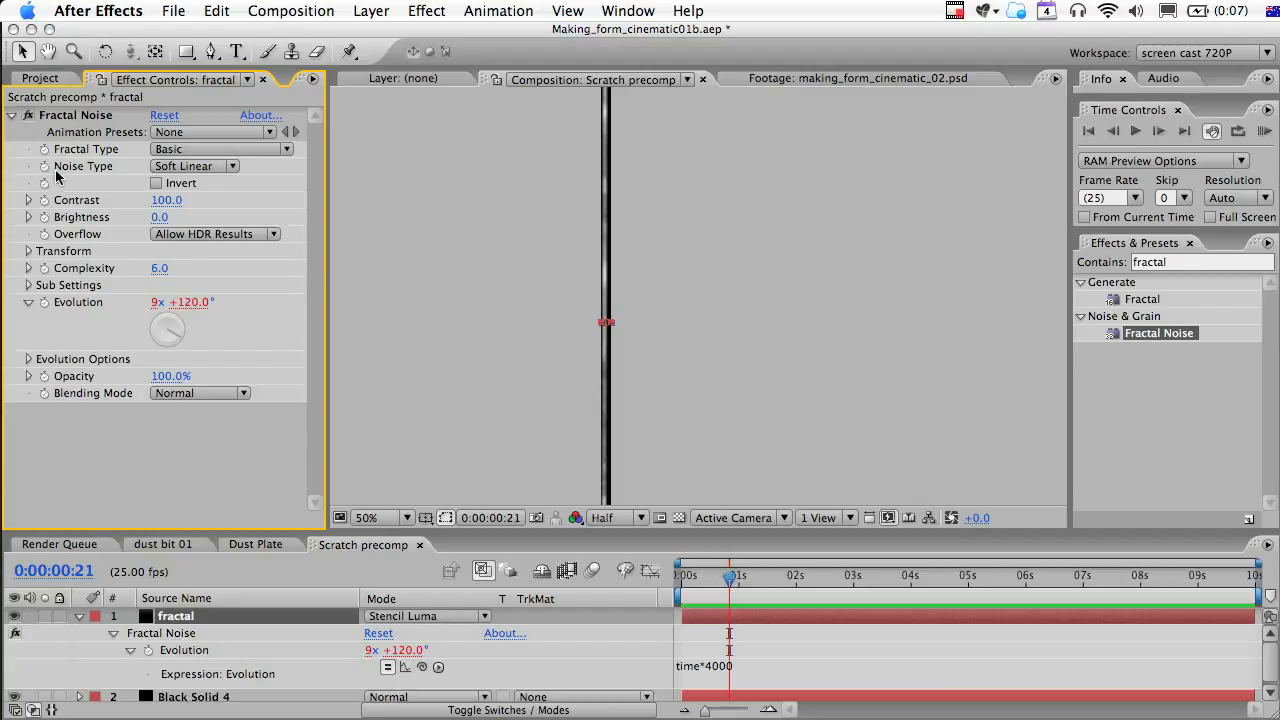
left_click(40, 79)
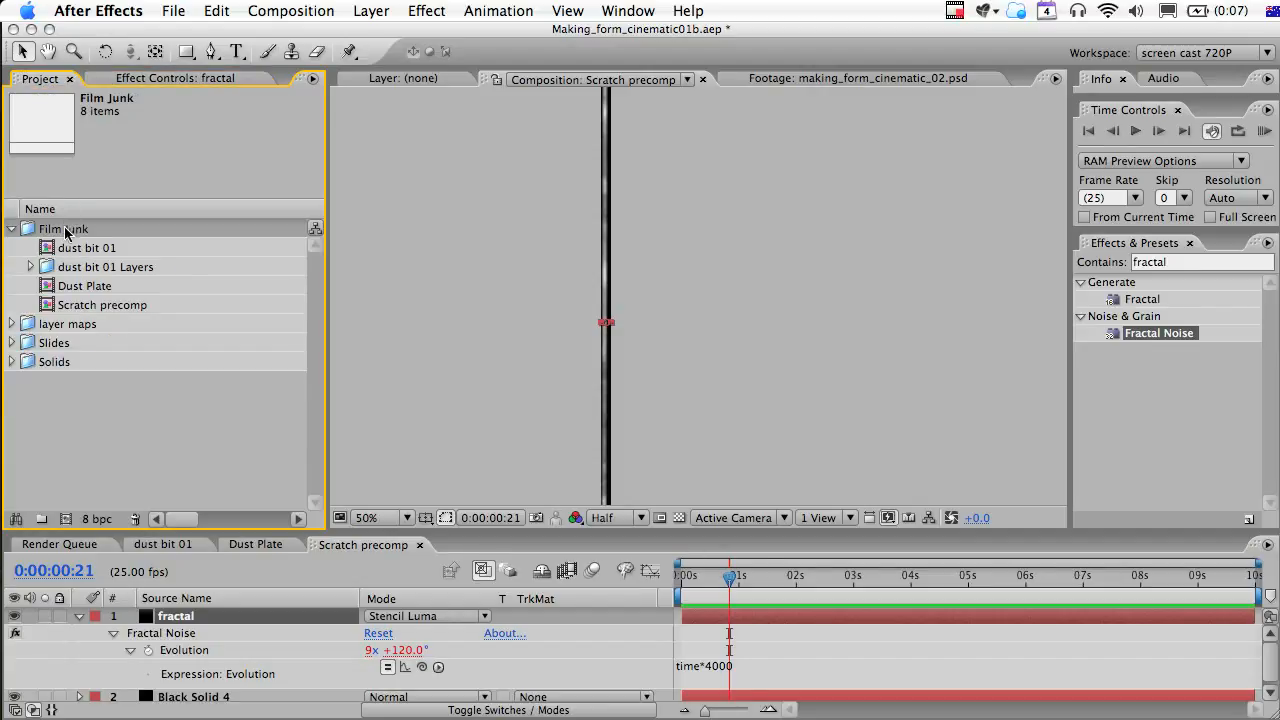
left_click(65, 520)
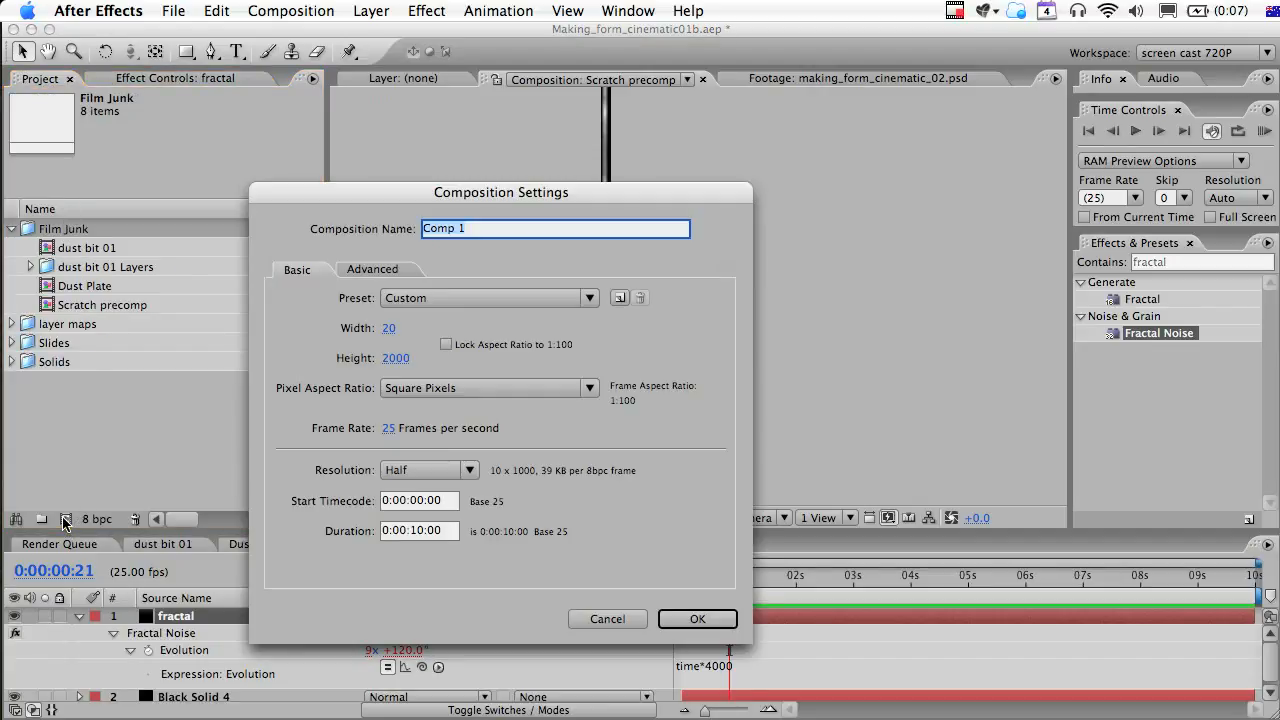
type("Scratch Plate")
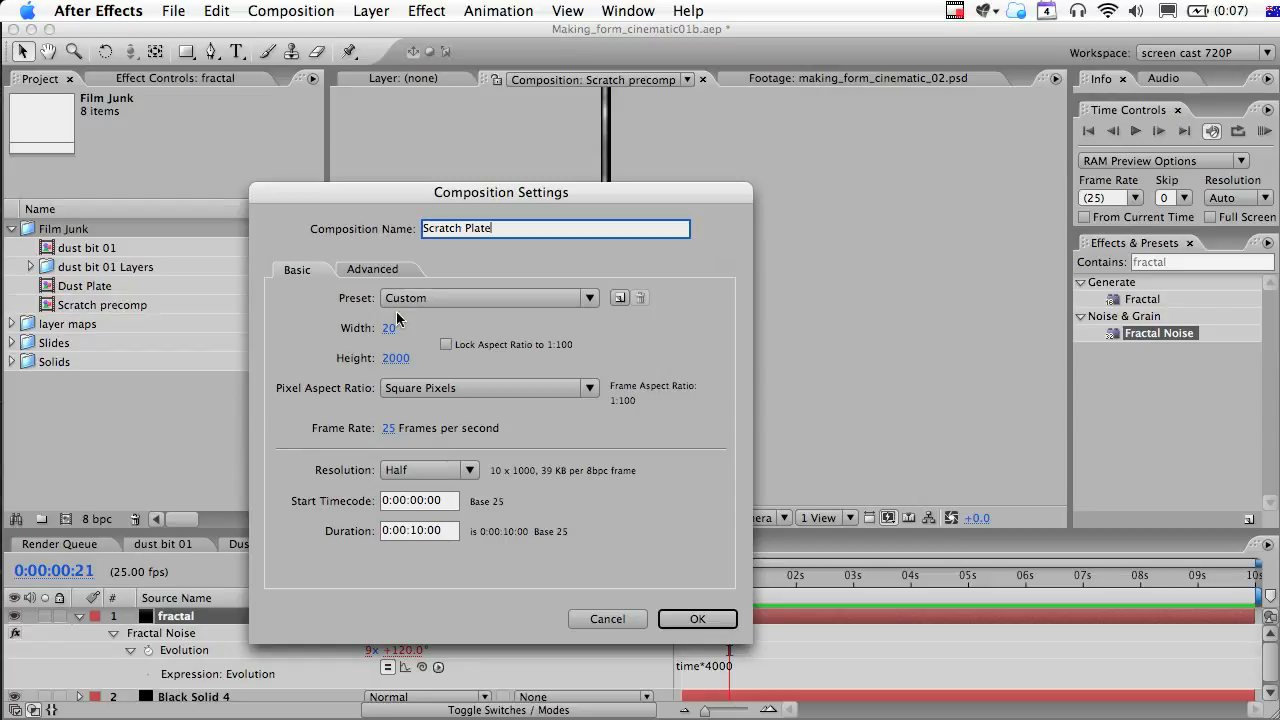
left_click(433, 300)
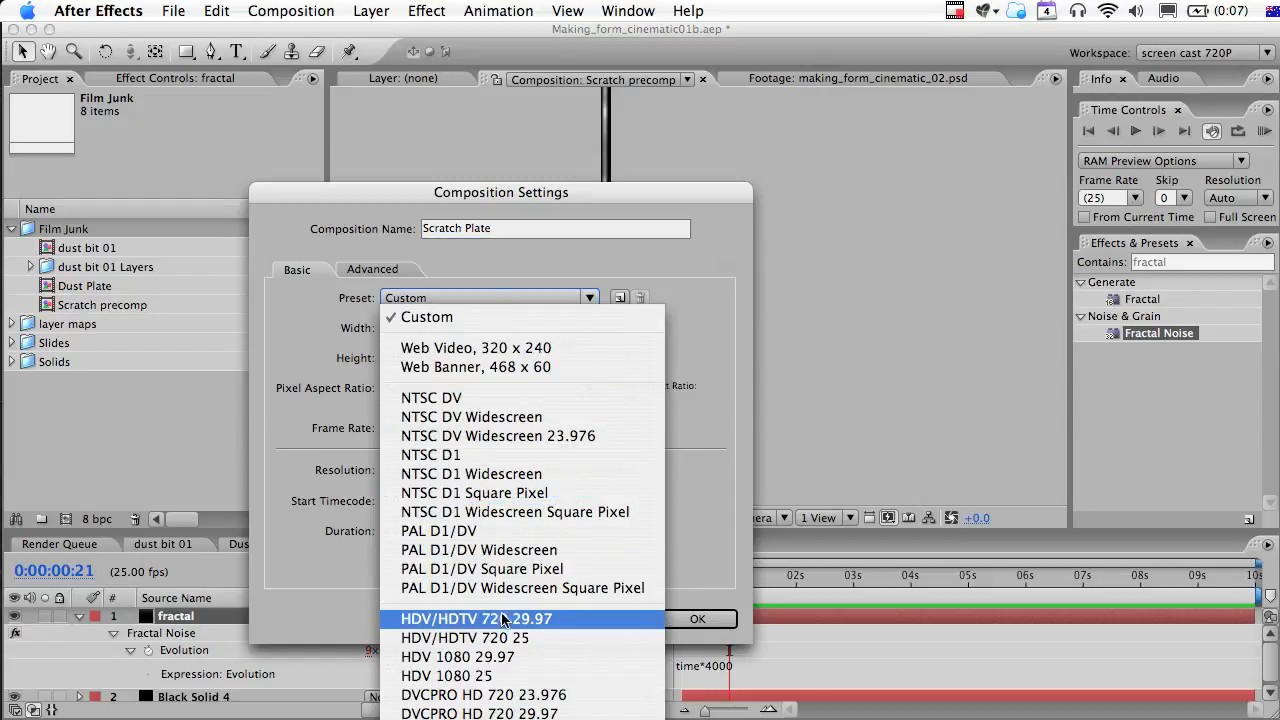
left_click(505, 637)
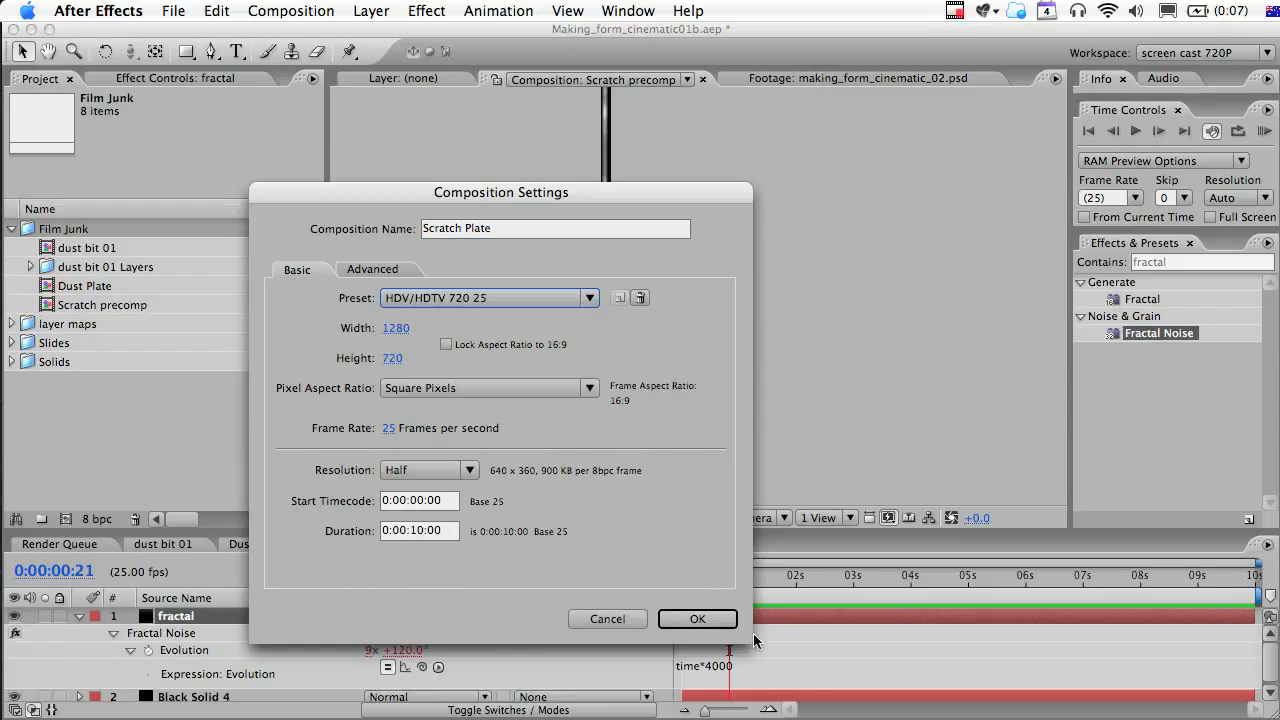
left_click(698, 618)
left_click_drag(107, 322, 676, 510)
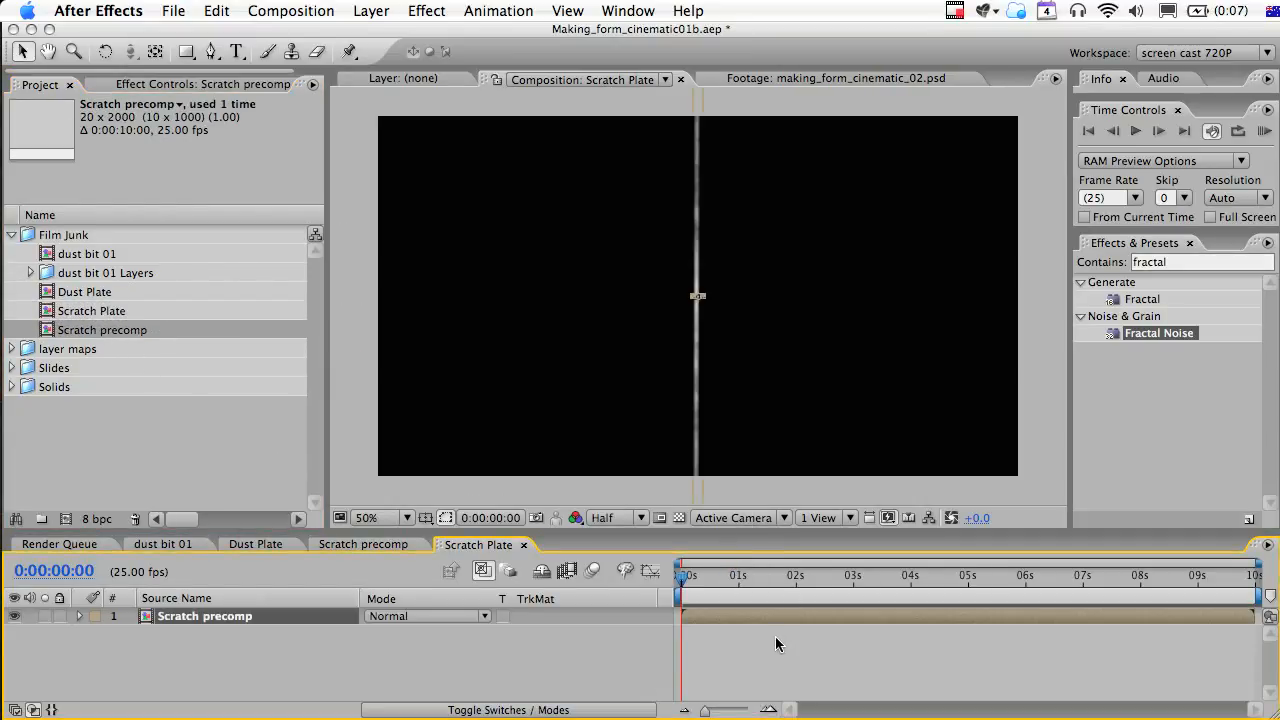
Add a 1280 x 720 black solid named Form above the Scratch precomp layer.
left_click(738, 648)
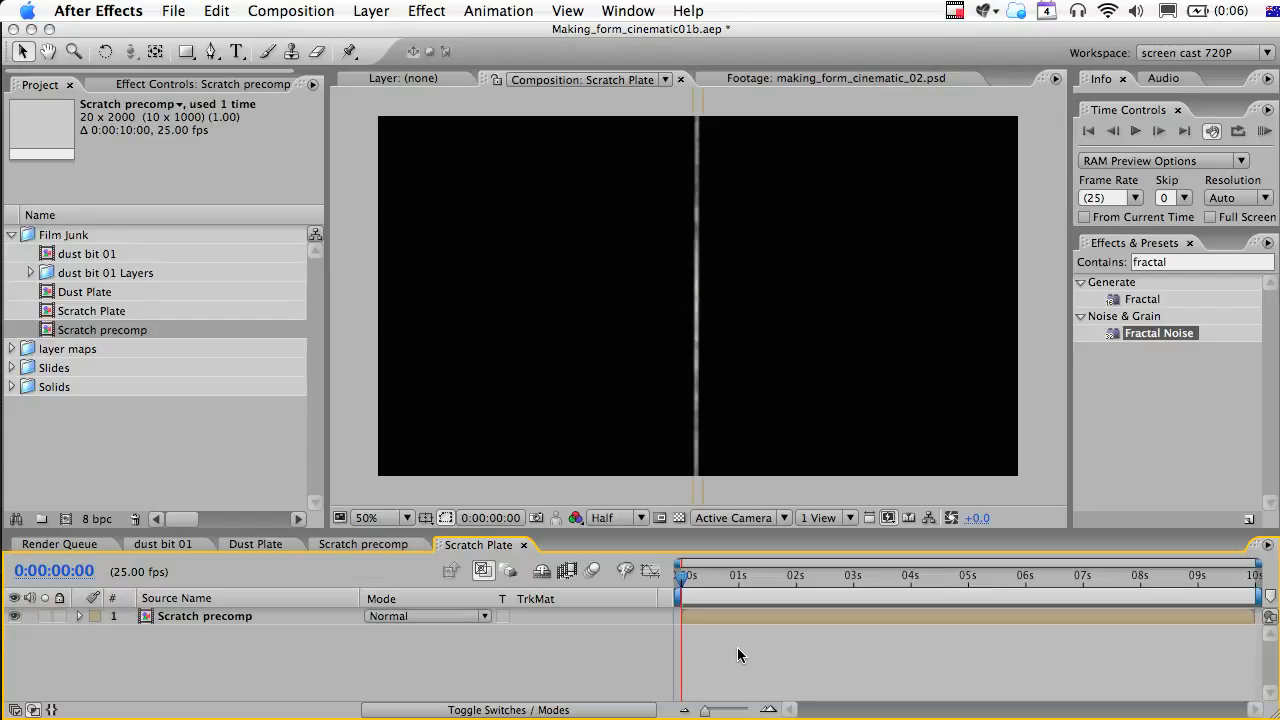
key("super+y")
type("From")
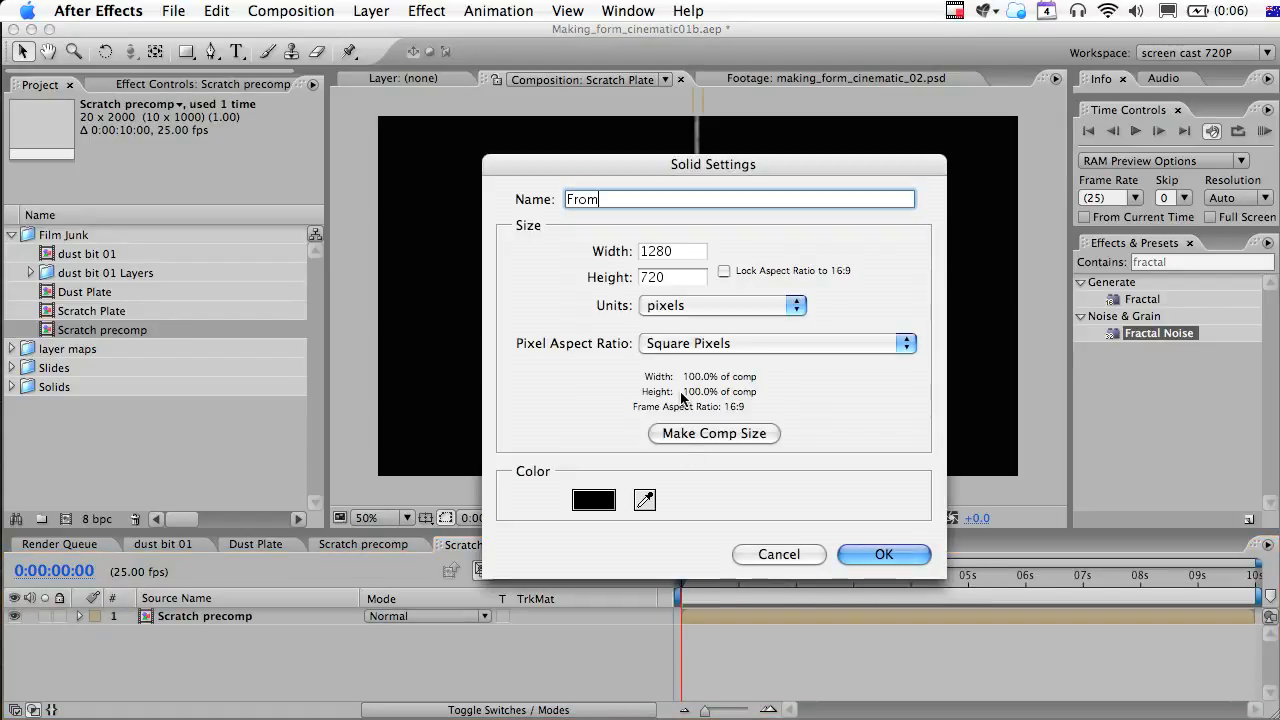
type("rm")
key("Return")
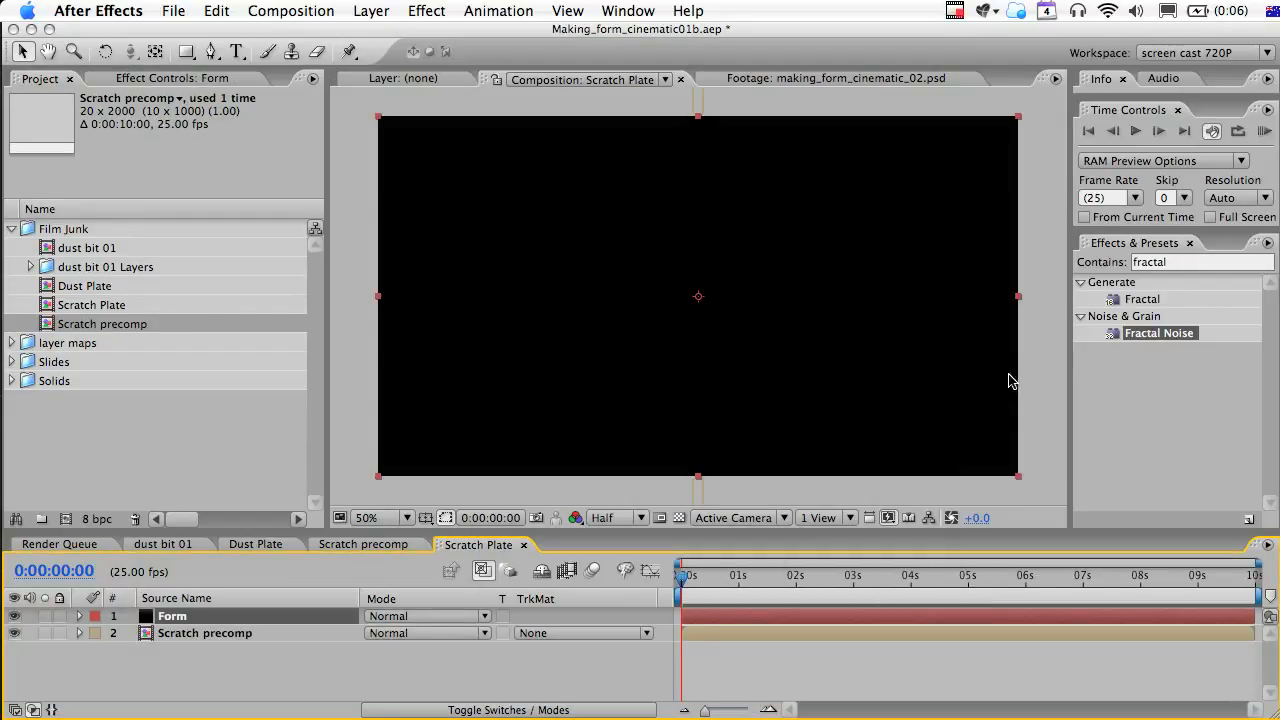
Find the Trapcode Form effect, apply it to the Form layer, and hide the Scratch precomp layer.
left_click(1163, 262)
type("form")
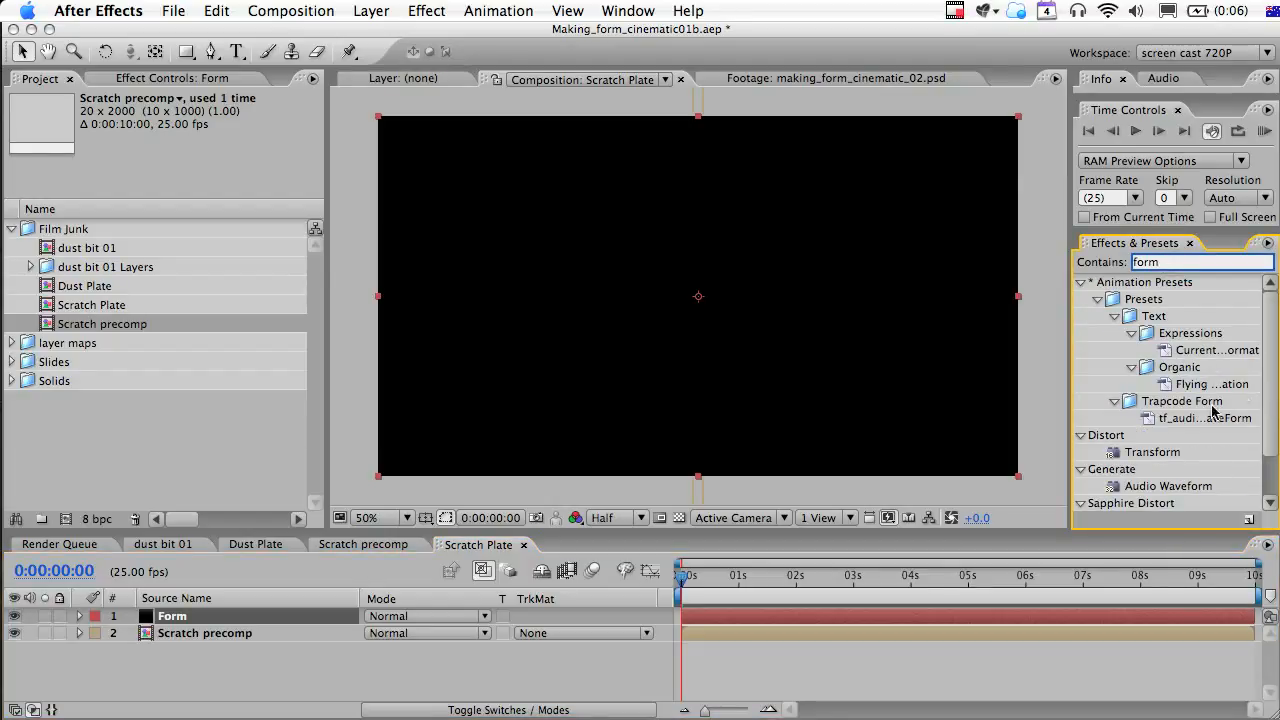
scroll(1133, 430, "down", 3)
left_click(1124, 506)
left_click_drag(1124, 506, 991, 616)
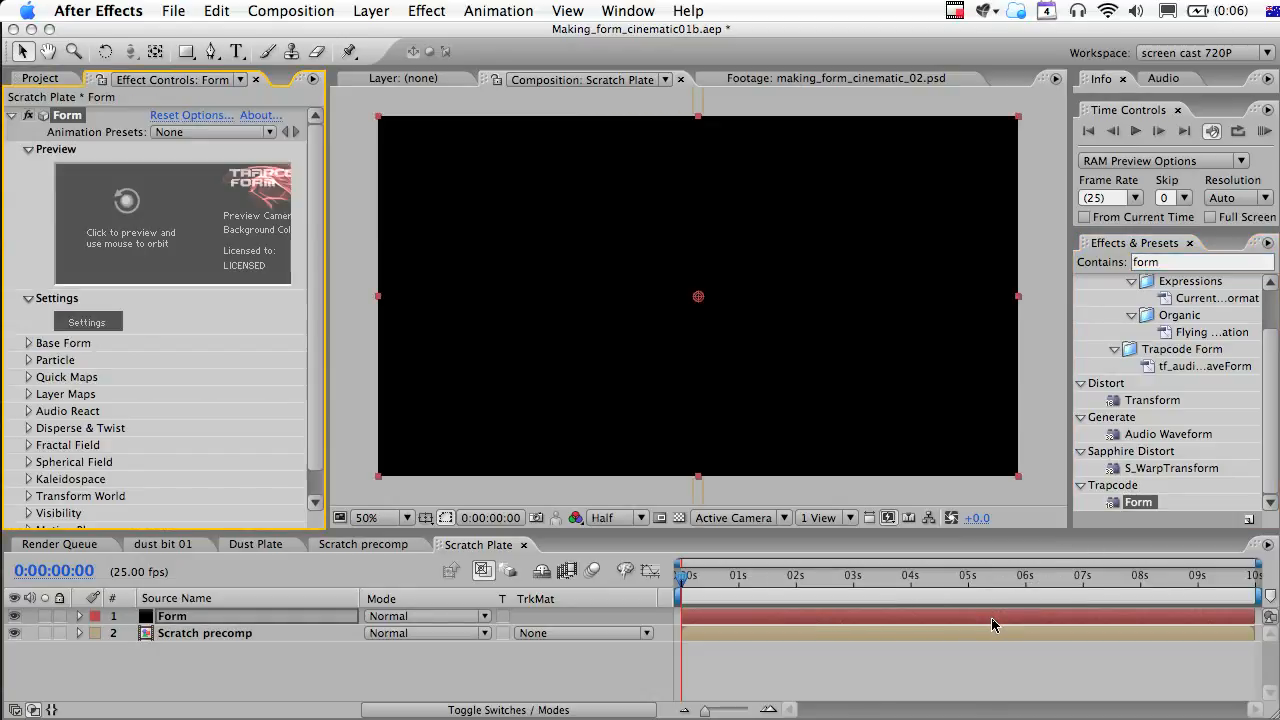
left_click(11, 636)
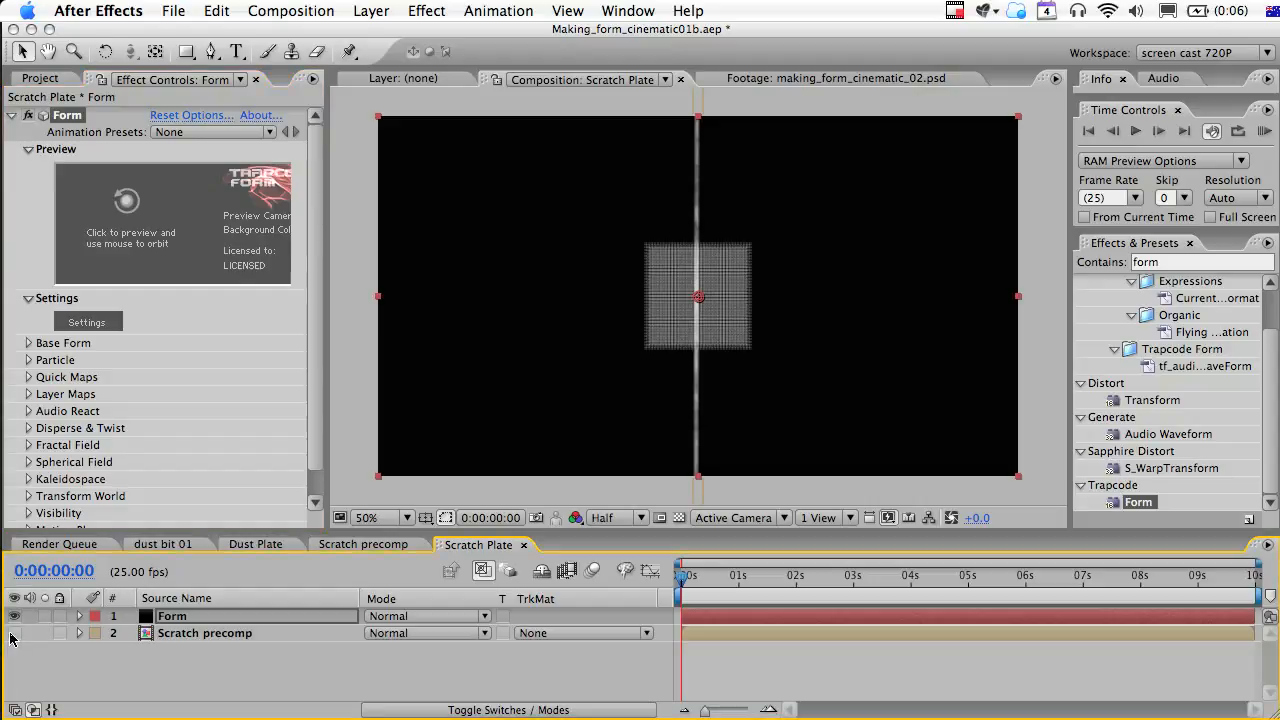
Add a new camera with the 80mm preset to the Scratch Plate composition.
left_click(195, 618)
left_click(371, 10)
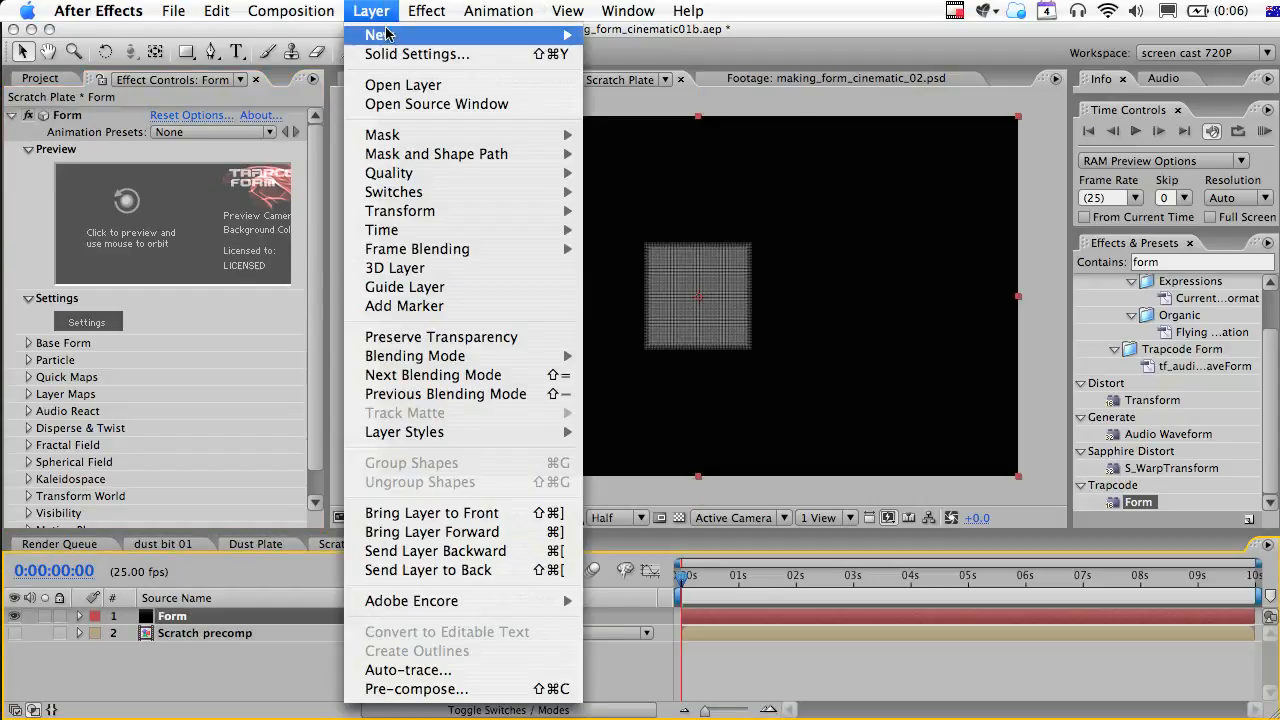
mouse_move(614, 57)
left_click(736, 95)
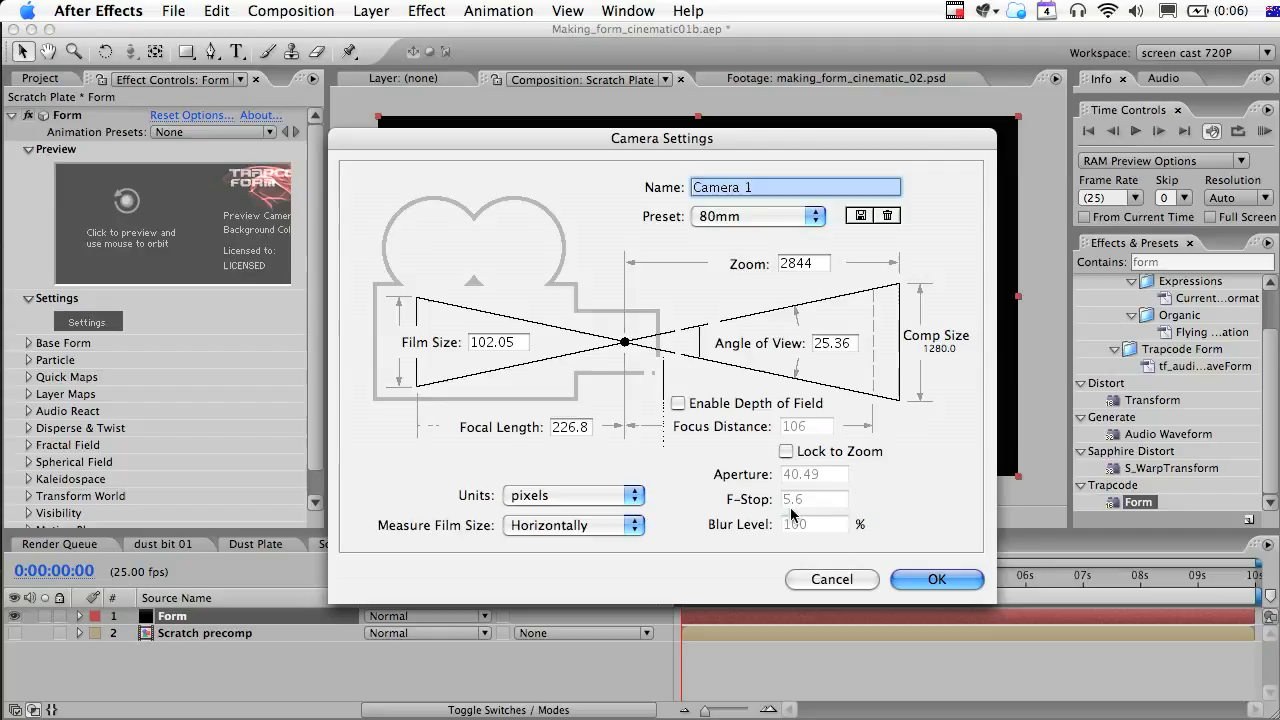
left_click(935, 581)
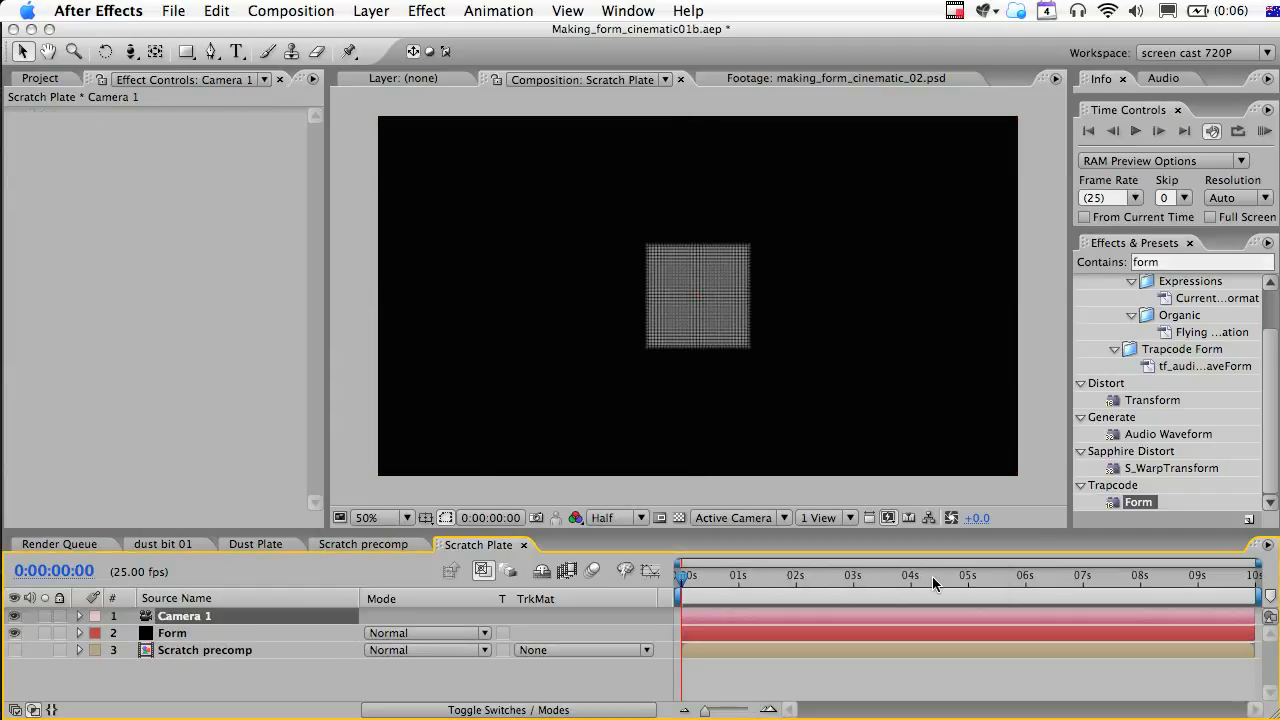
Set Form's Particle Type to Custom, using the Scratch precomp layer with Random - Loop time sampling.
left_click(179, 636)
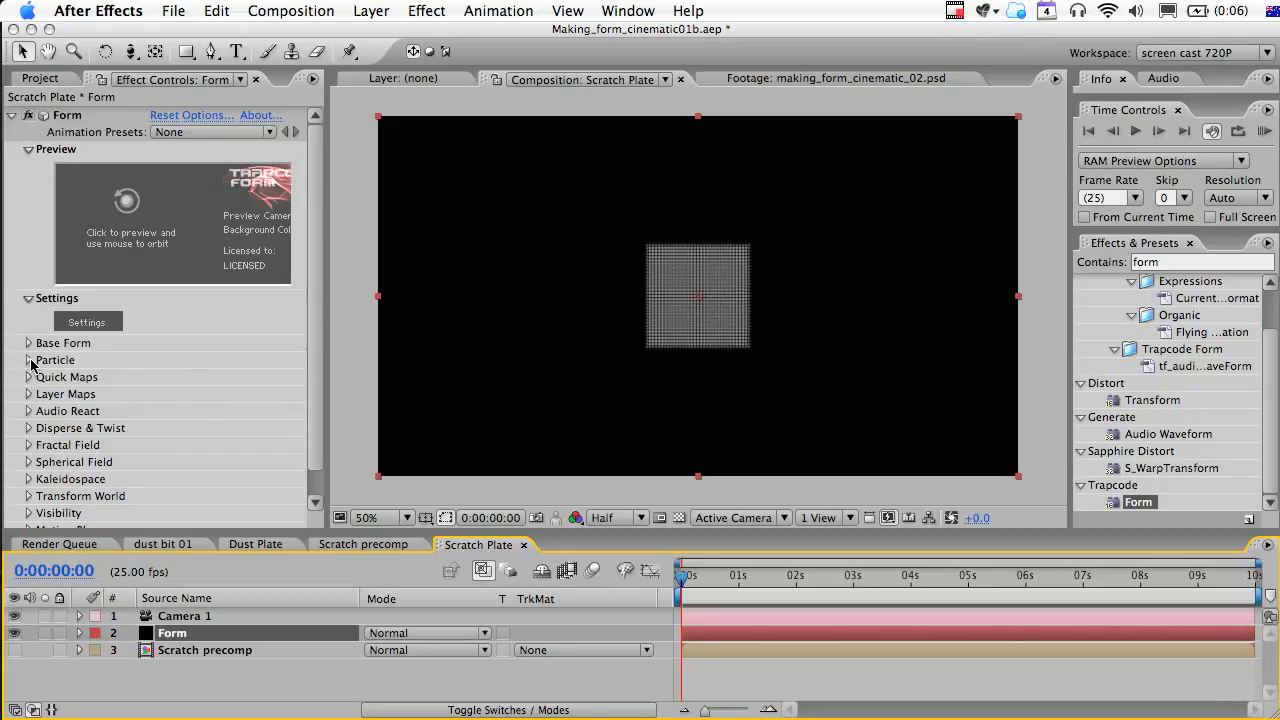
left_click(29, 360)
left_click(186, 366)
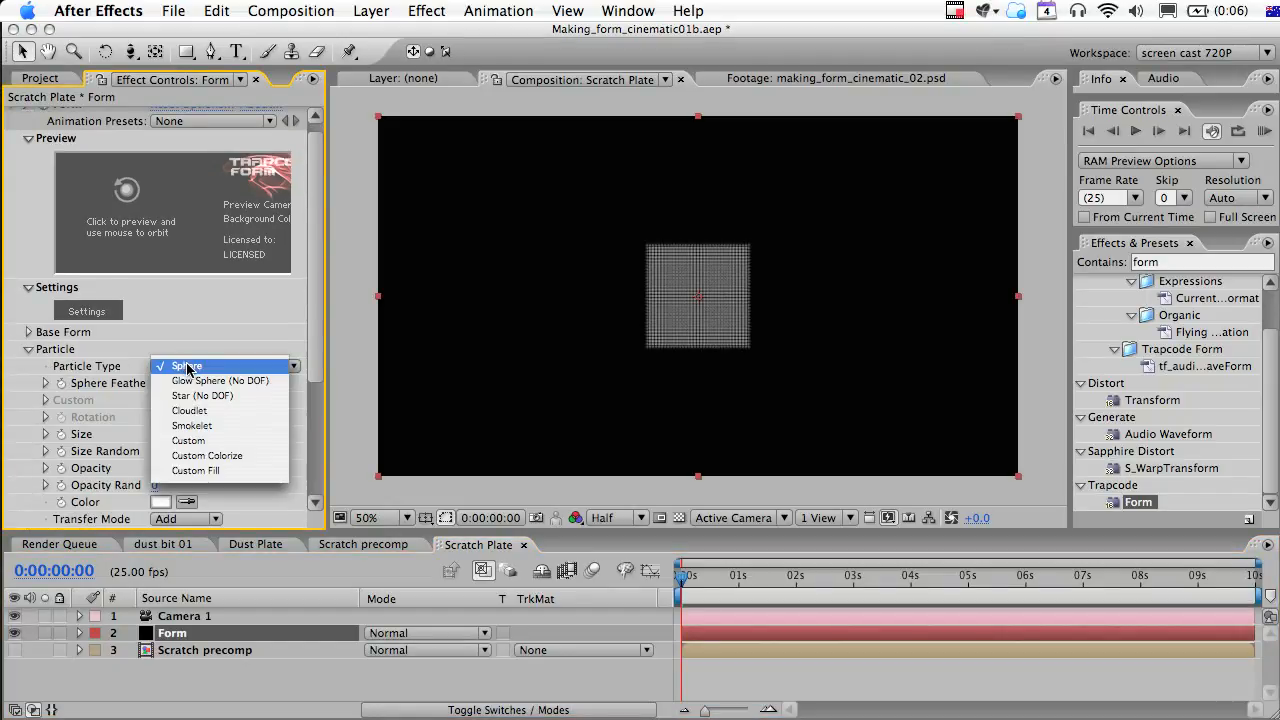
left_click(210, 440)
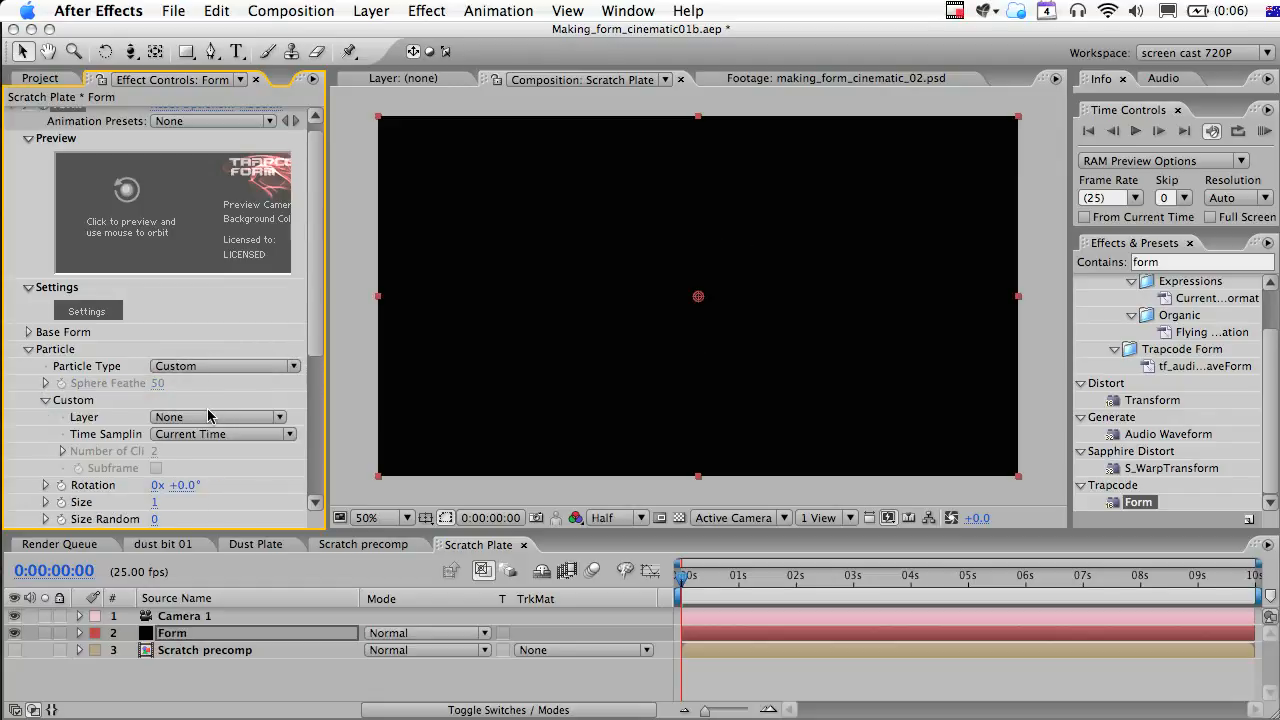
left_click(209, 416)
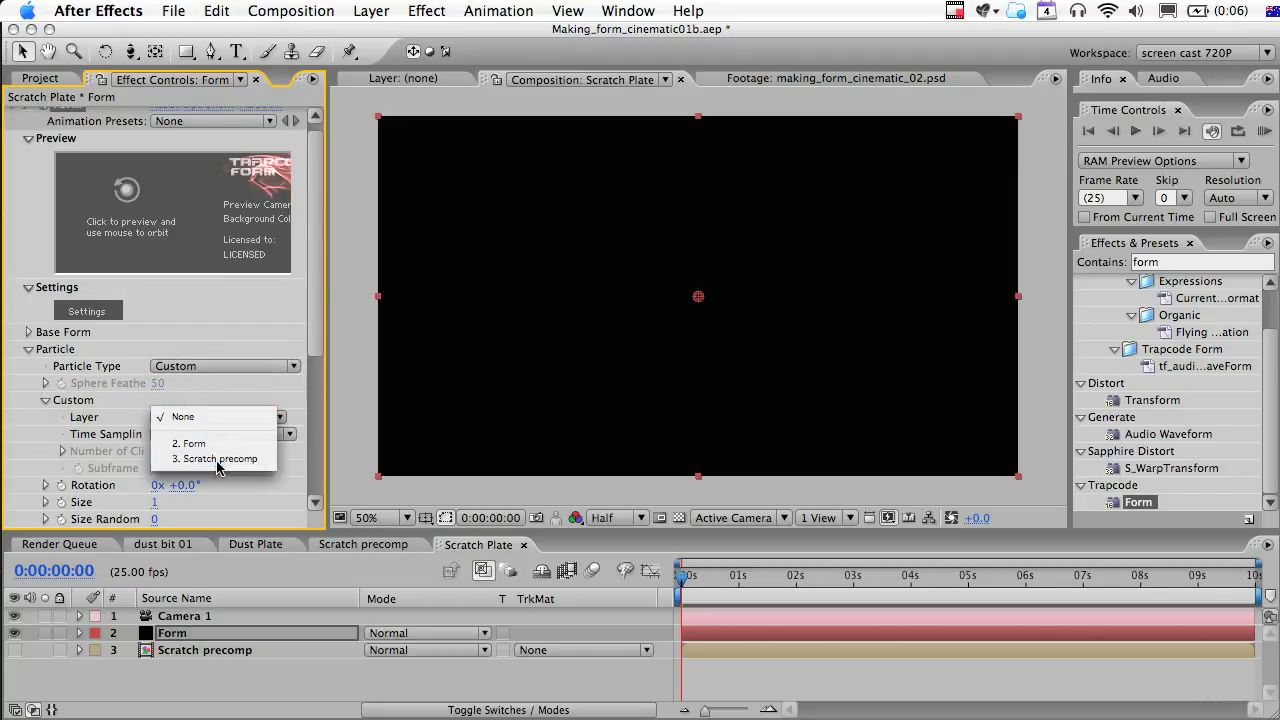
left_click(218, 460)
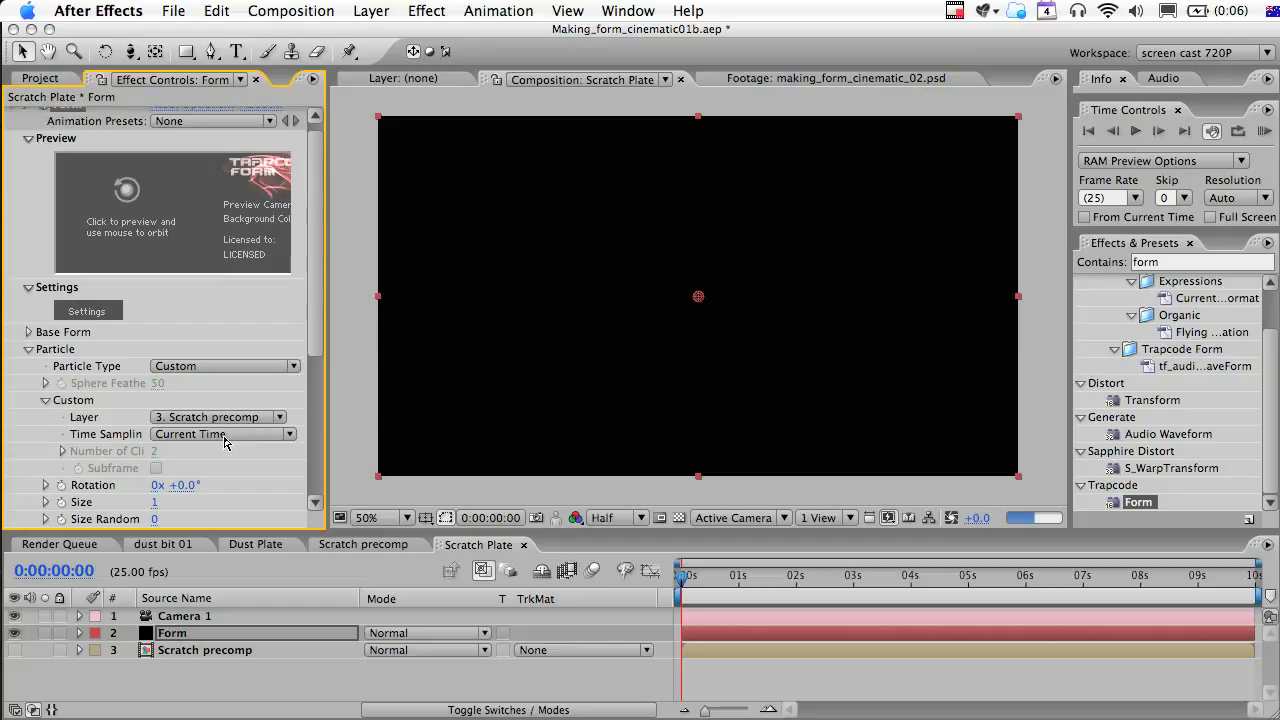
left_click(224, 438)
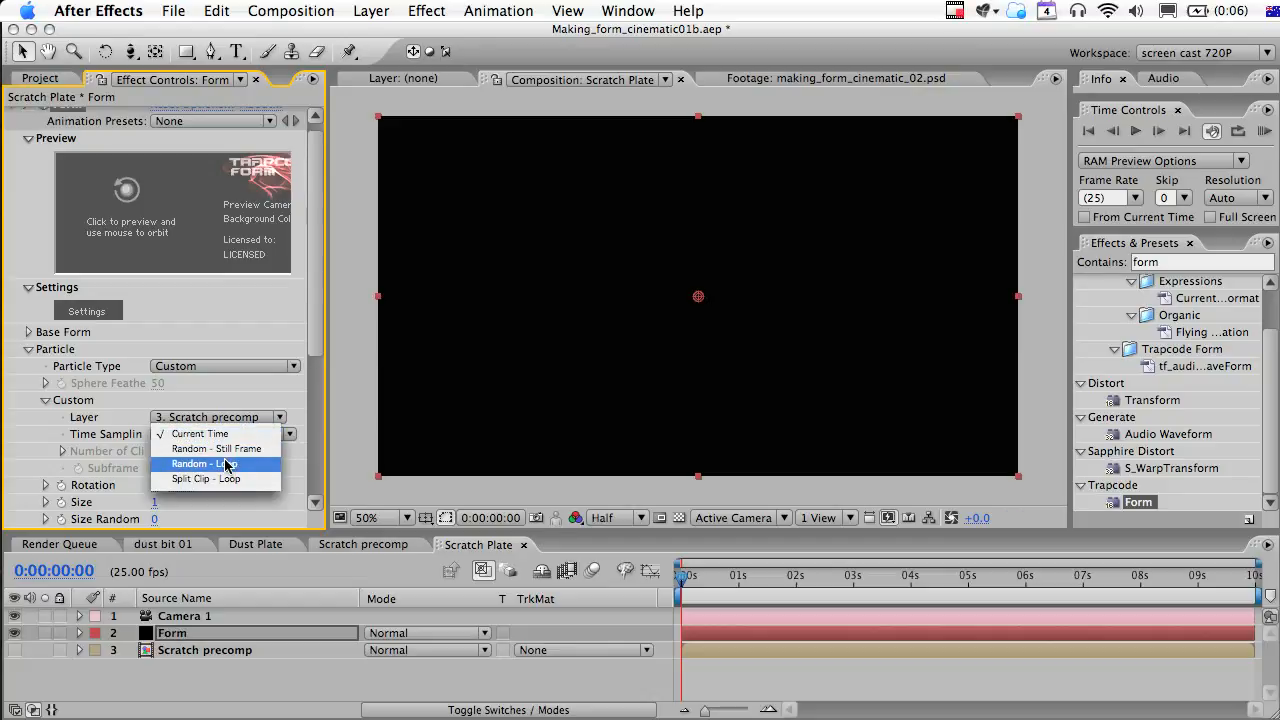
left_click(228, 465)
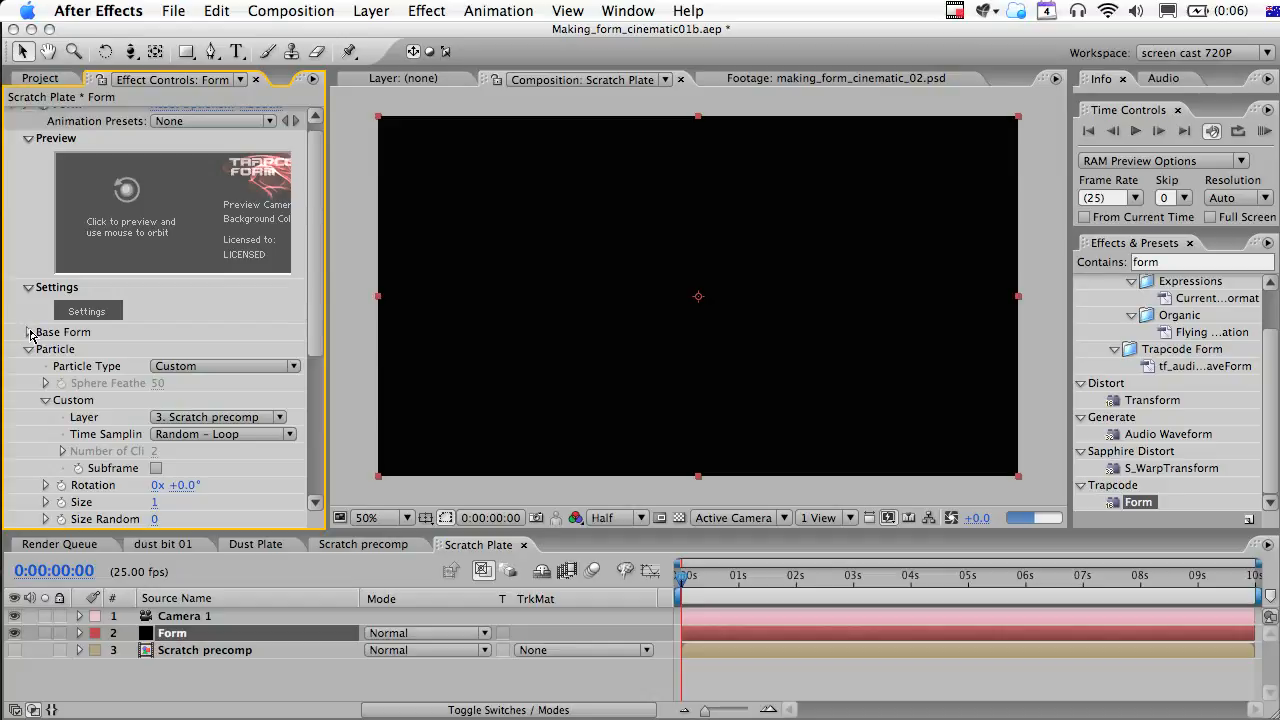
Set the Base Form particle counts to 100 in X, 1 in Y and 1 in Z.
left_click(30, 333)
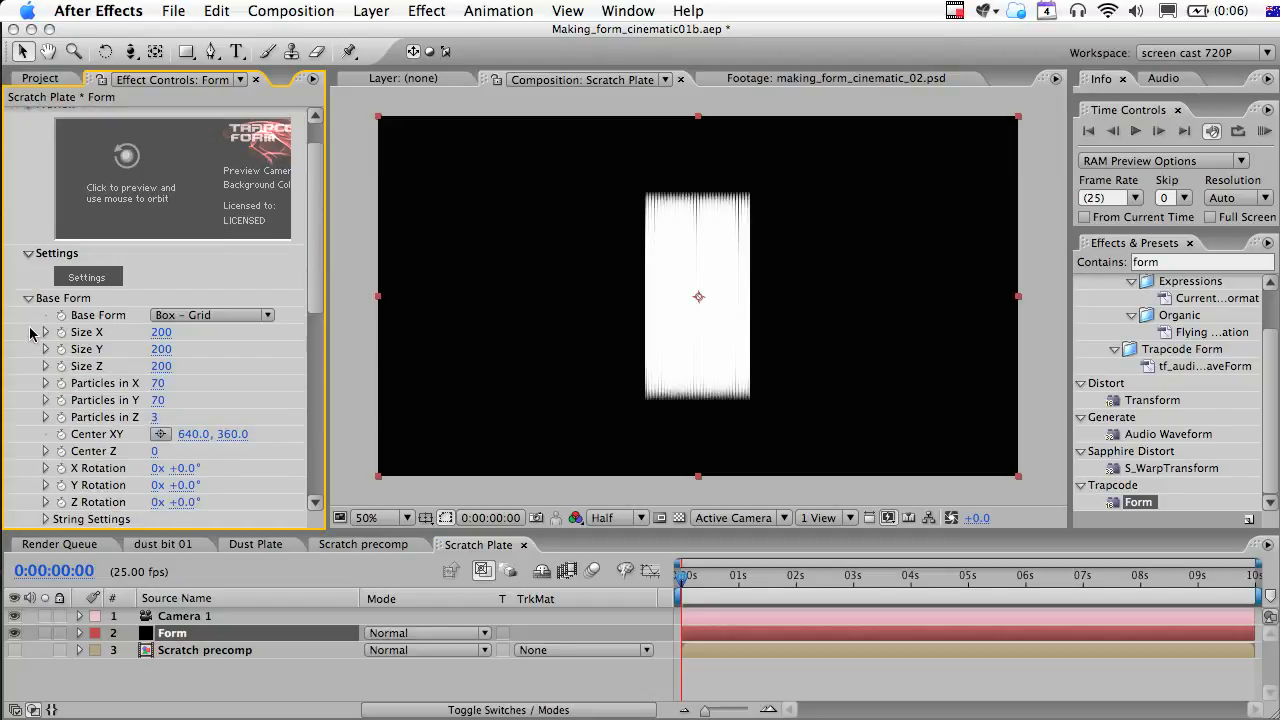
left_click(158, 386)
type("100")
key("Tab")
type("1")
key("Tab")
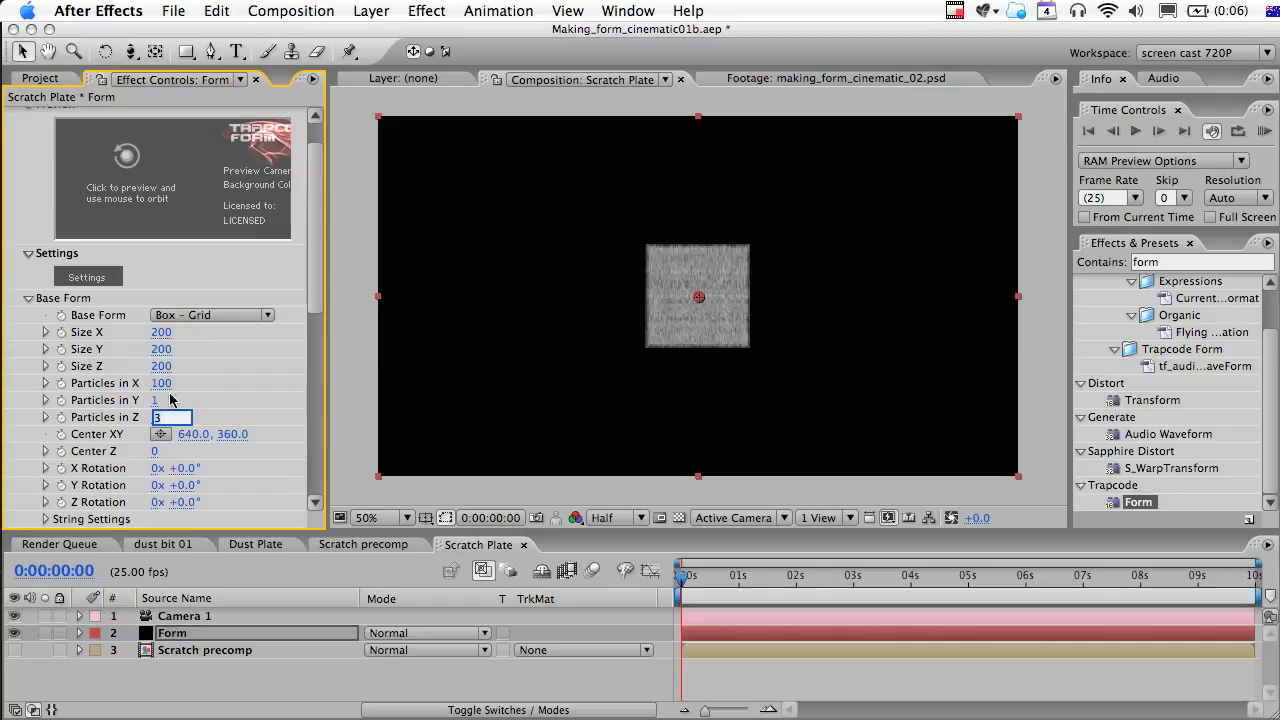
Set the Base Form size to 5000 in X, 120 in Y and 0 in Z.
left_click_drag(161, 332, 174, 332)
left_click(172, 333)
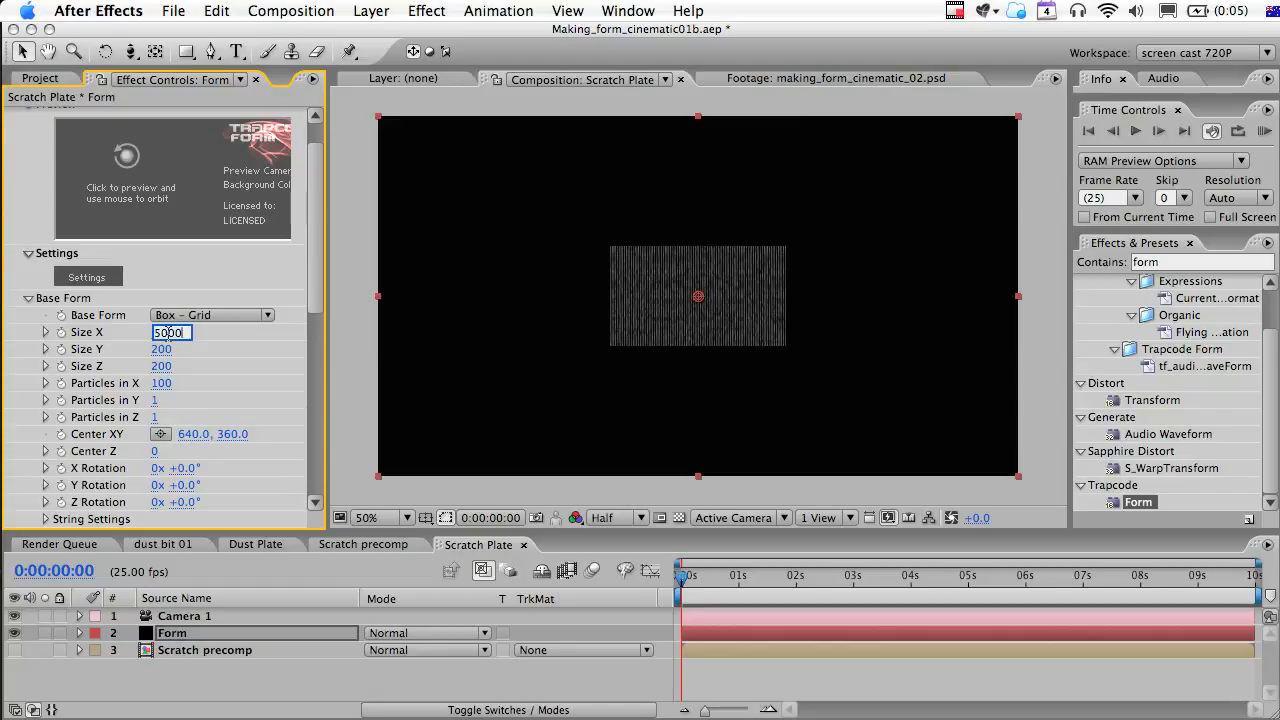
key("Tab")
type("1")
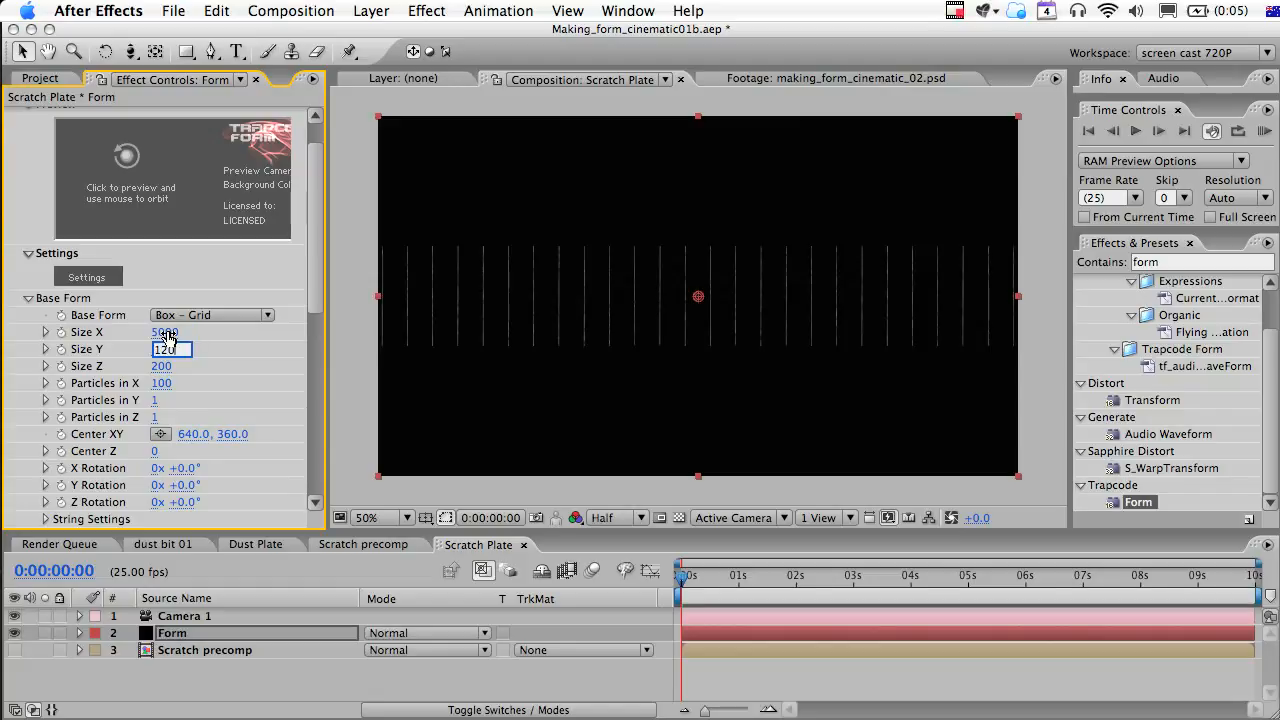
type("20")
key("Tab")
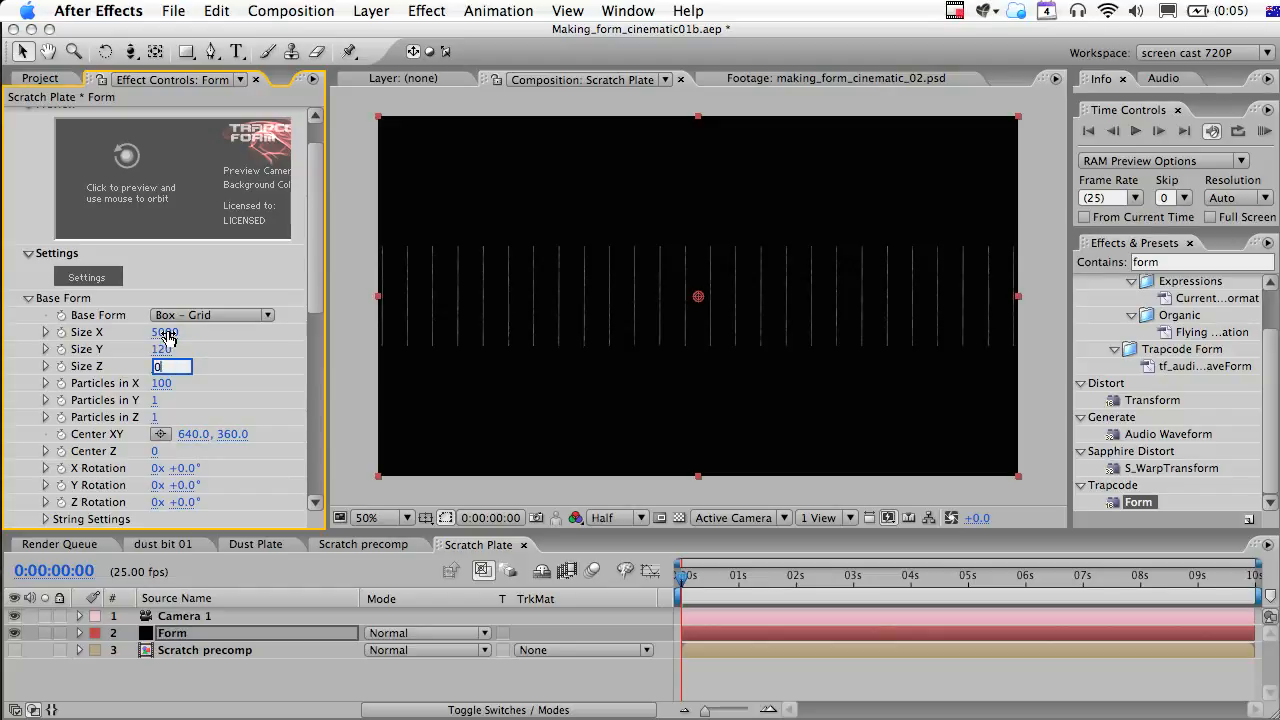
key("Tab")
key("Tab")
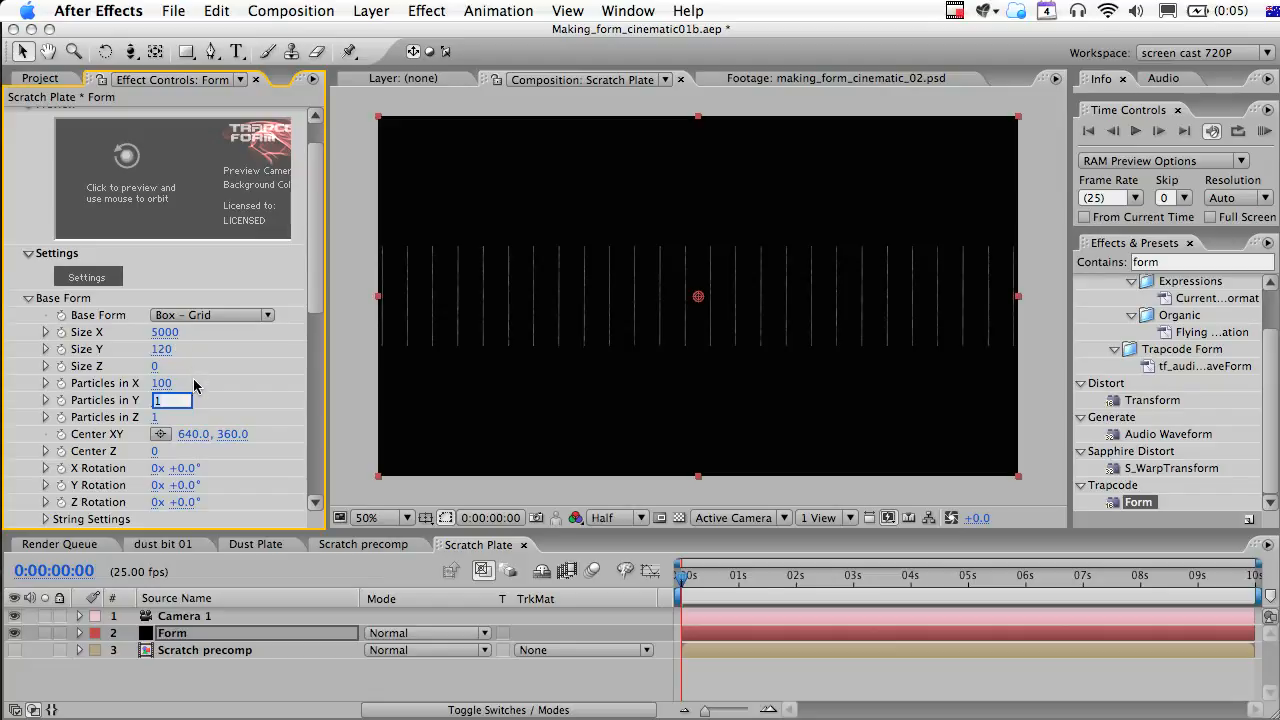
Set the Form particle Opacity to 43.
scroll(196, 380, "down", 5)
scroll(196, 380, "down", 2)
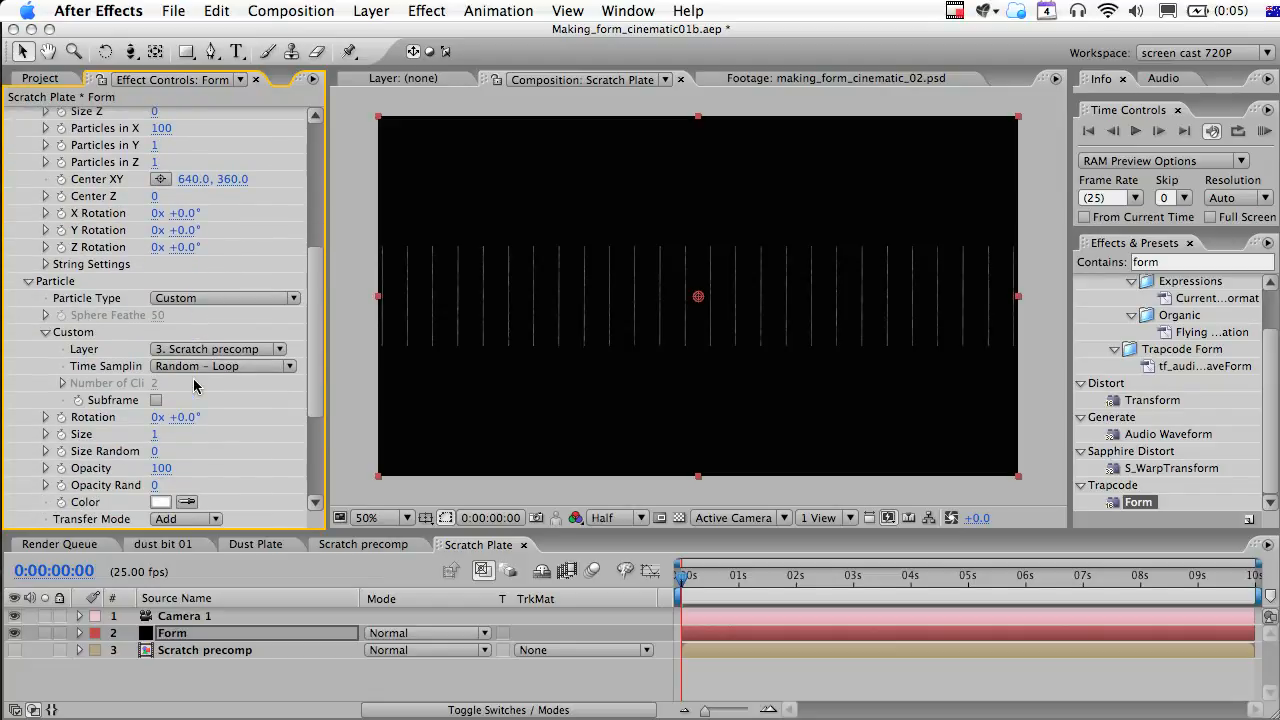
left_click(162, 468)
type("43")
key("Return")
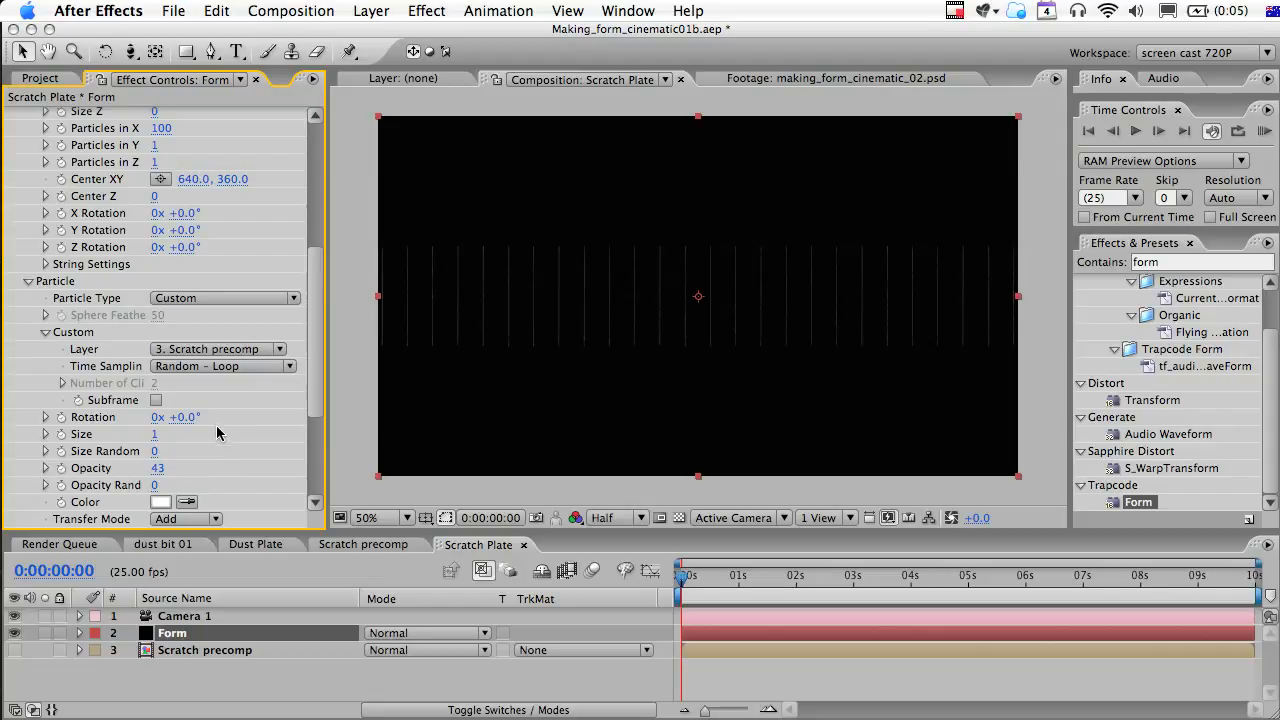
Set the Form particle Opacity to 98 and its Opacity Random to 30.
scroll(213, 437, "down", 3)
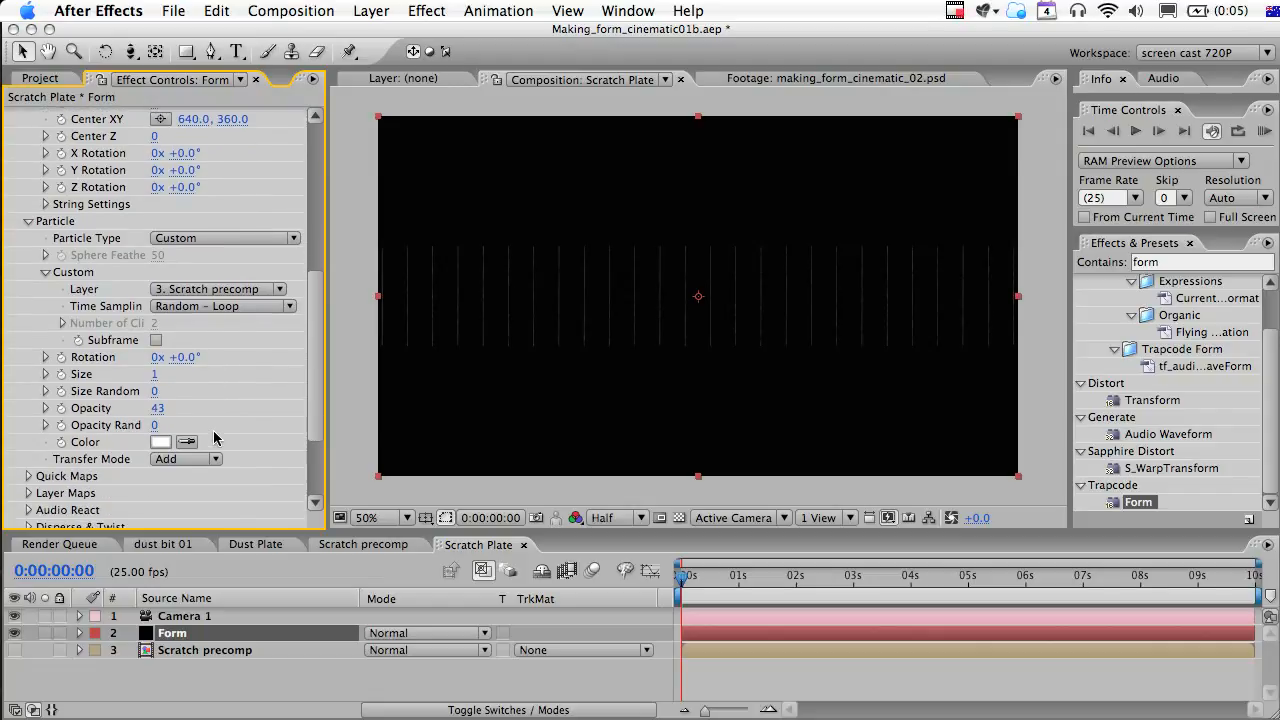
scroll(213, 437, "down", 2)
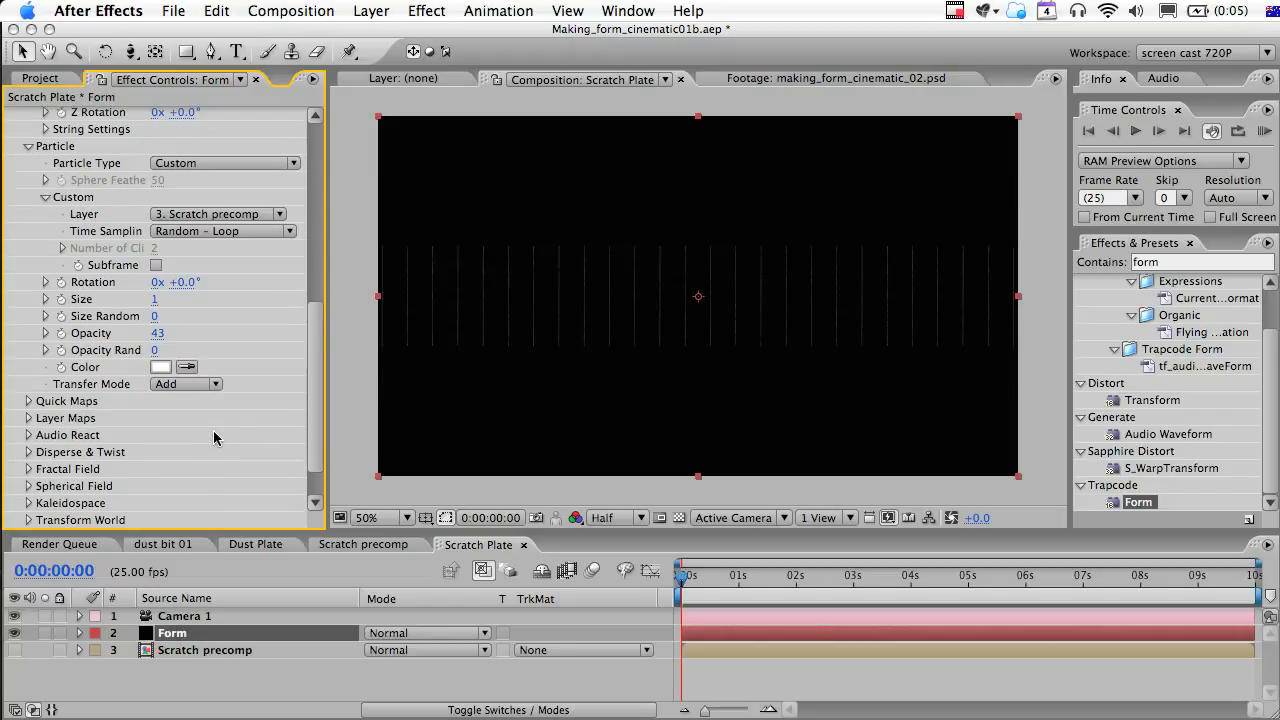
left_click_drag(184, 329, 246, 346)
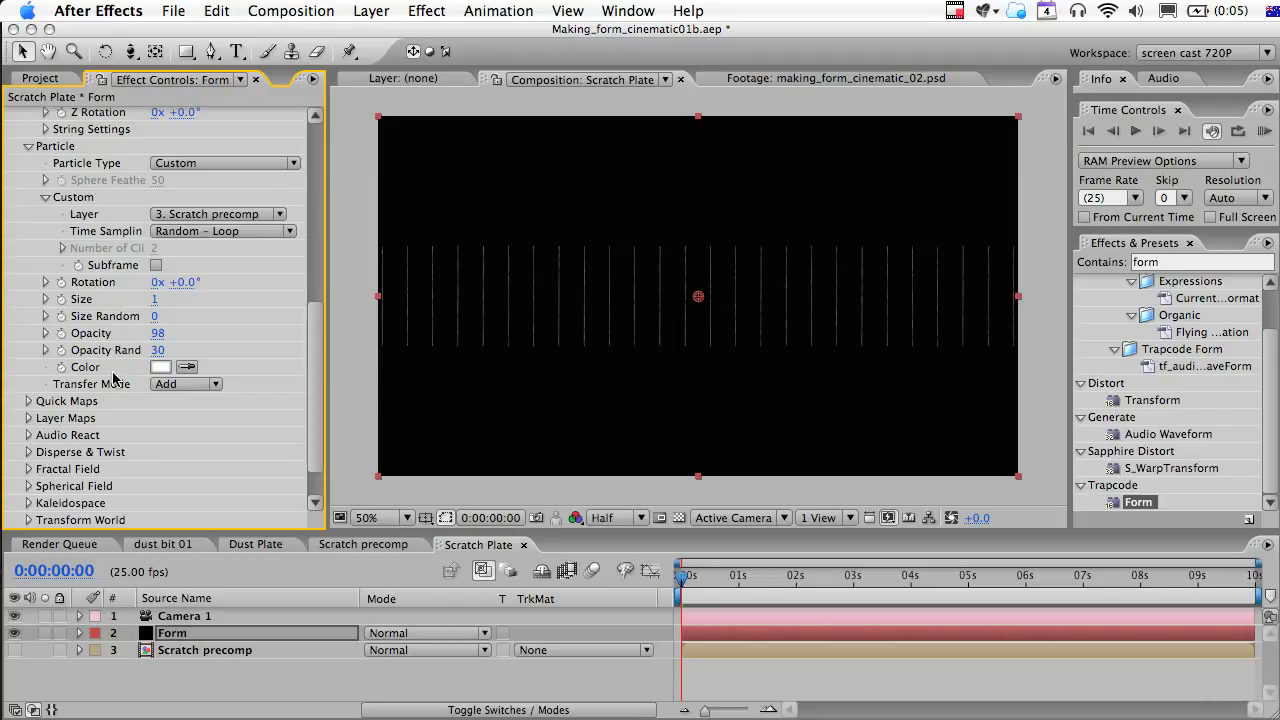
scroll(113, 401, "down", 1)
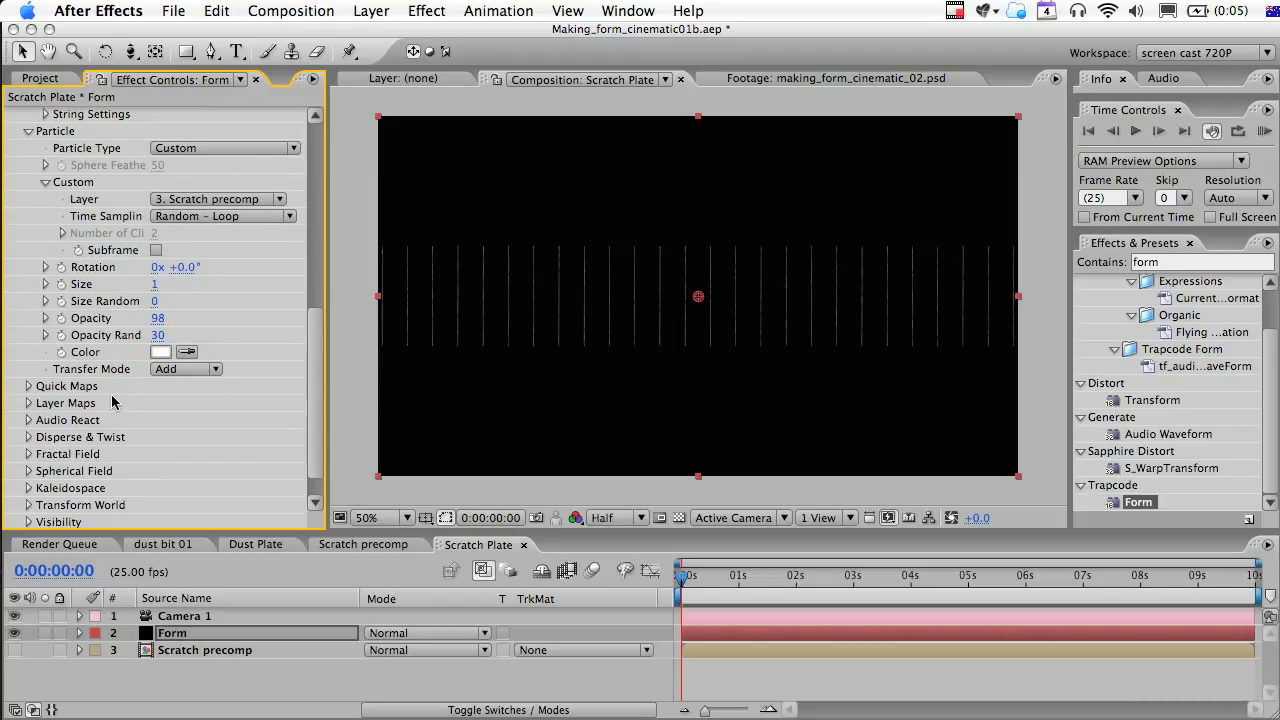
Set the Form effect's Fractal Field Affect Opacity to 200.
left_click(28, 455)
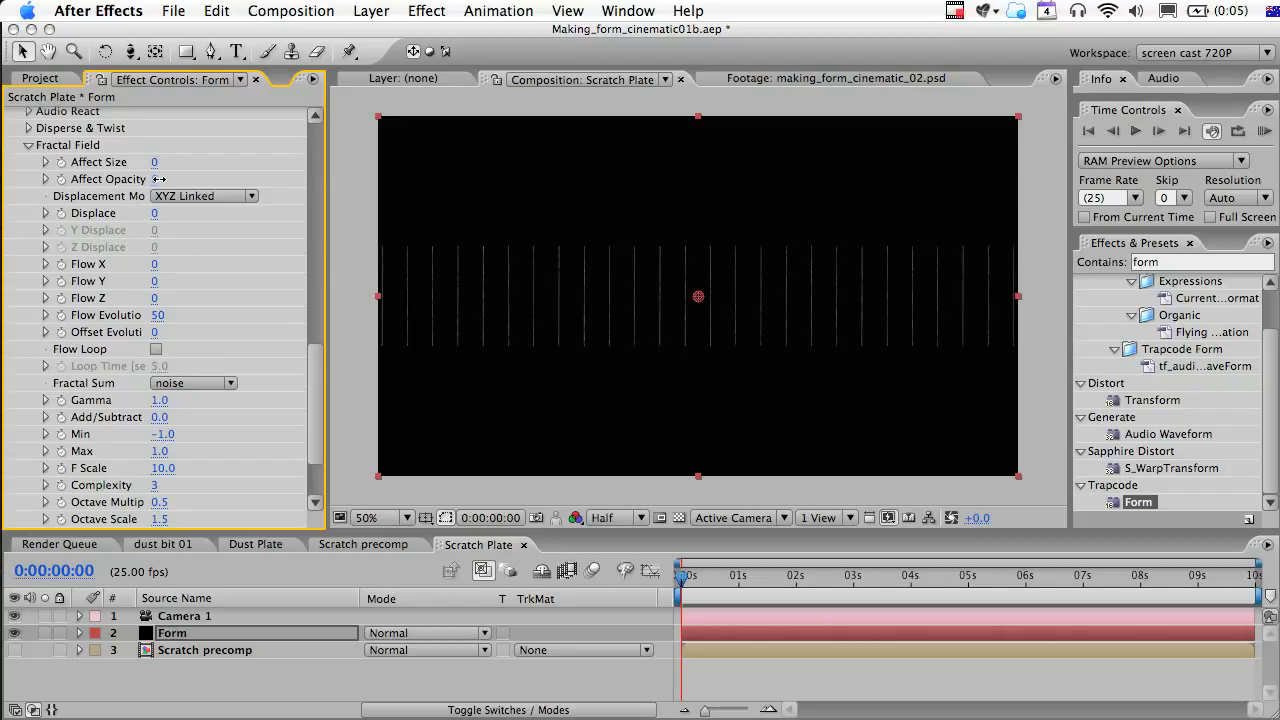
left_click_drag(165, 179, 215, 193)
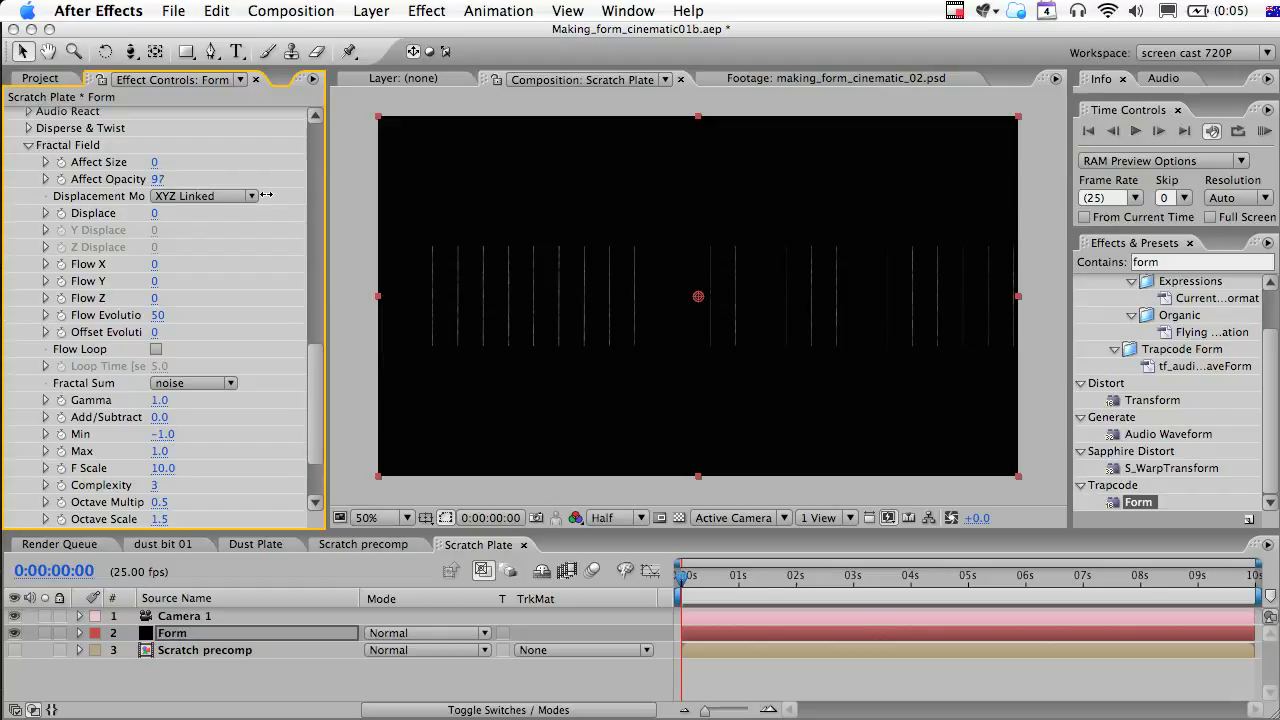
left_click(160, 179)
type("200")
key("Tab")
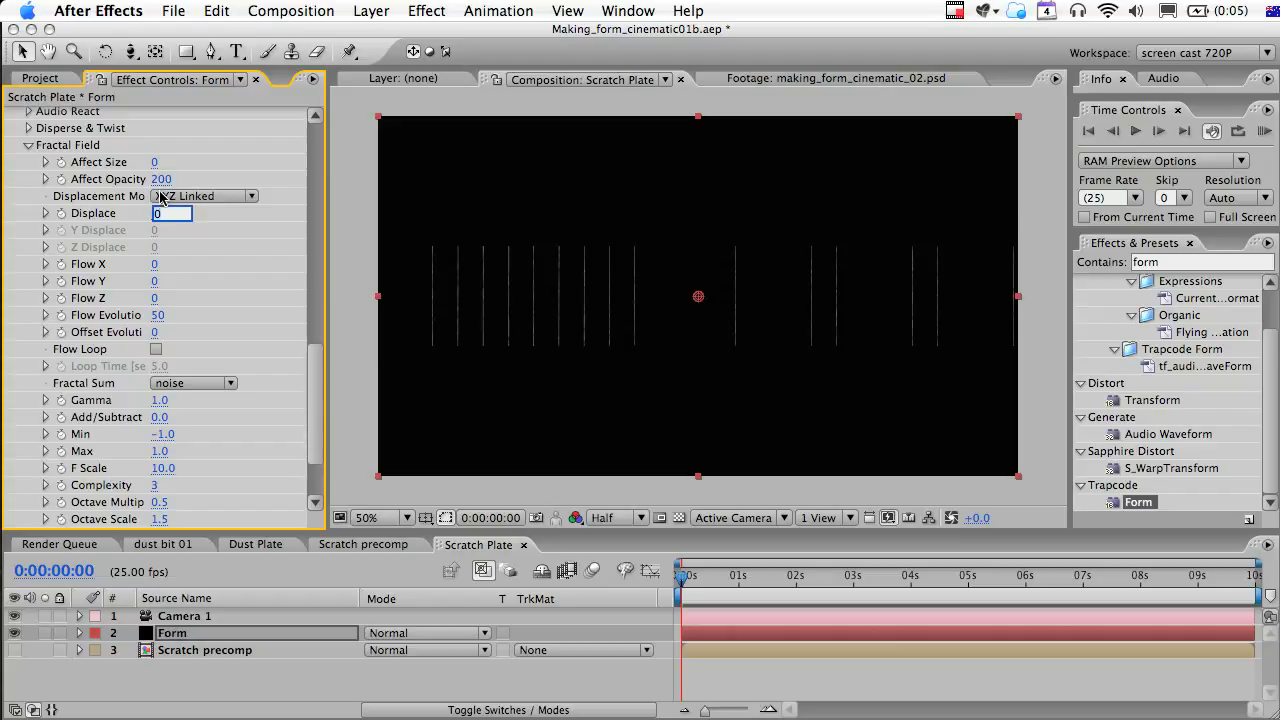
Switch the Fractal Field displacement mode to XYZ Individual, with X Displace at 54 and Y Displace at 39.
left_click(181, 196)
left_click(181, 211)
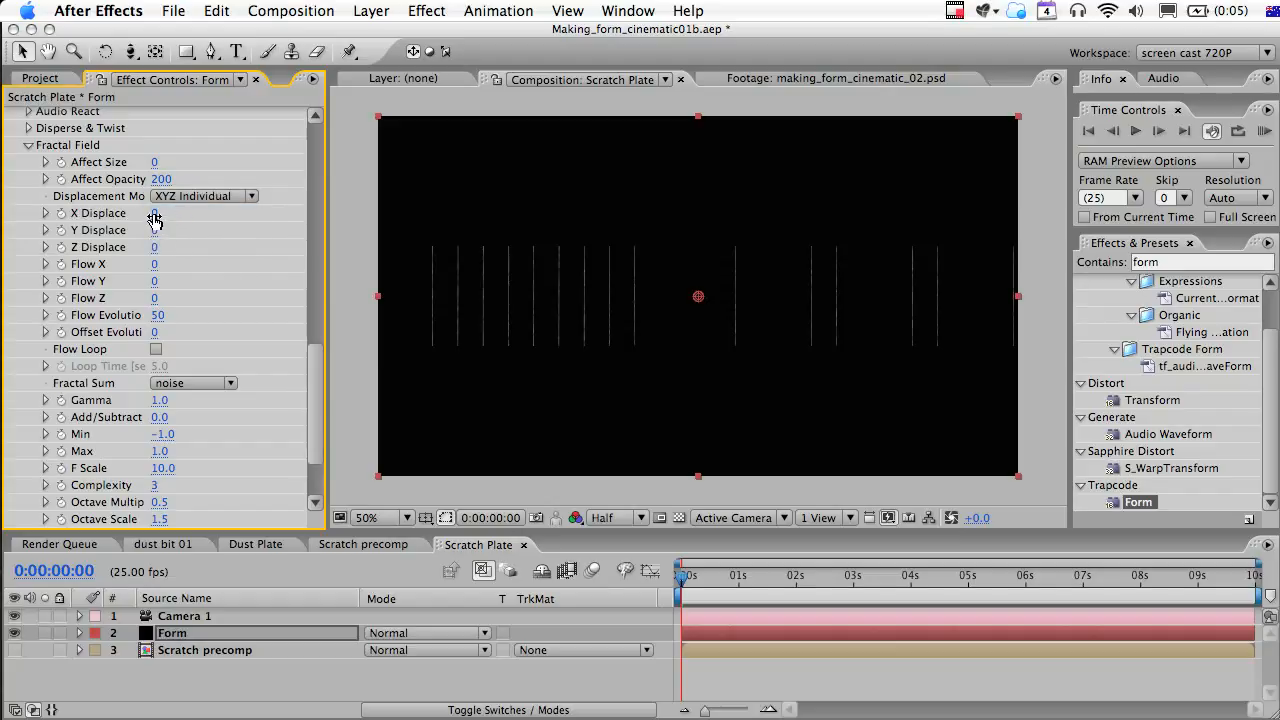
left_click(155, 215)
type("54")
key("Tab")
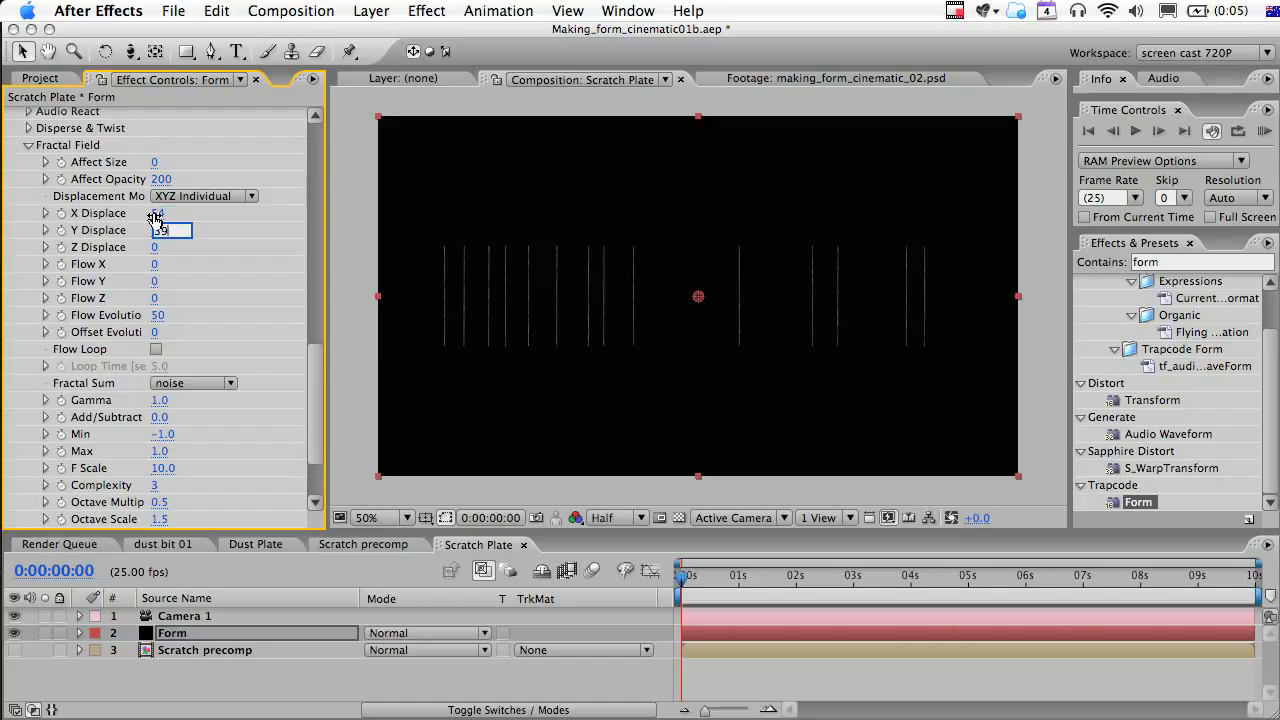
key("Tab")
key("Tab")
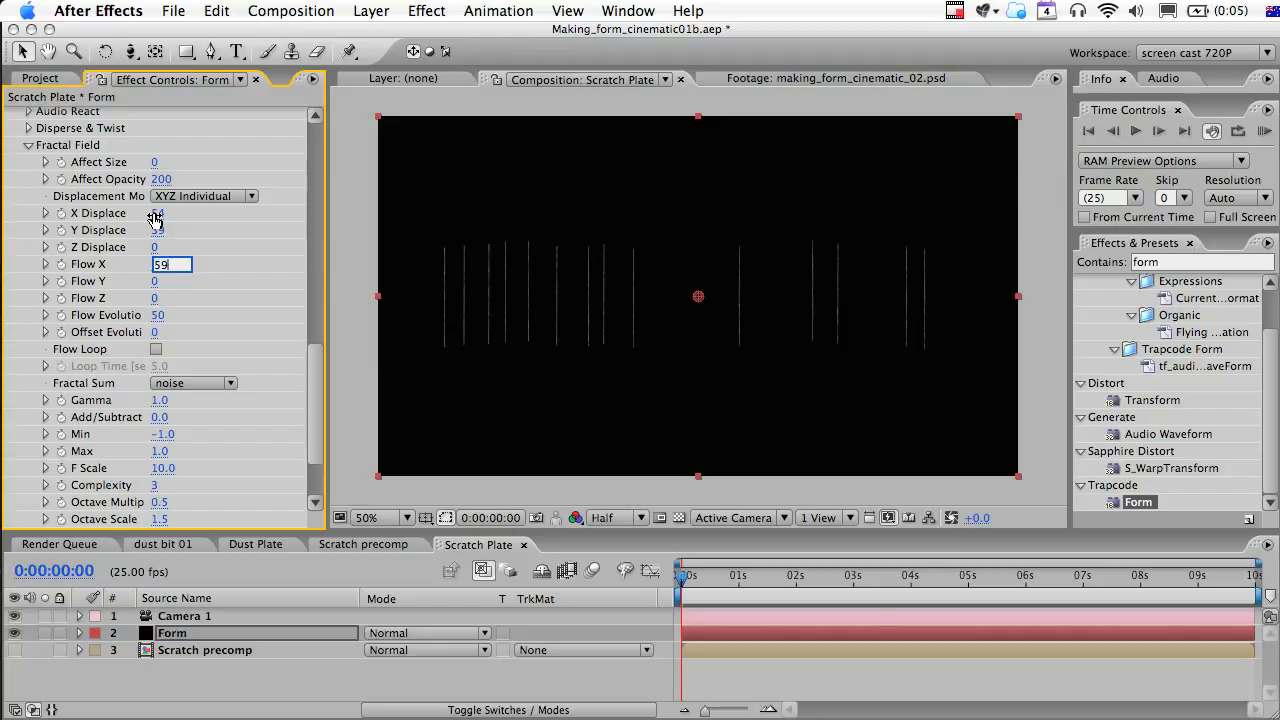
Set the Fractal Field's Flow X to 59 and Flow Y to 41, and increase its Offset Evolution.
type("59")
key("Tab")
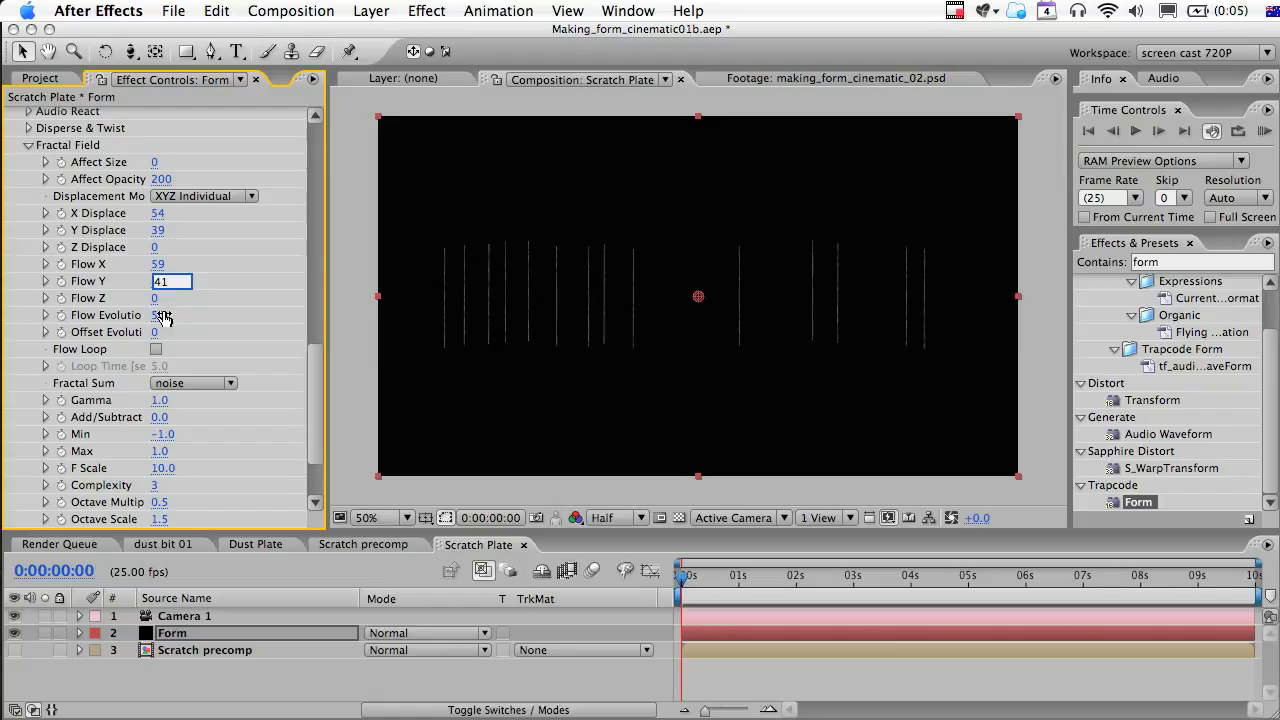
key("Return")
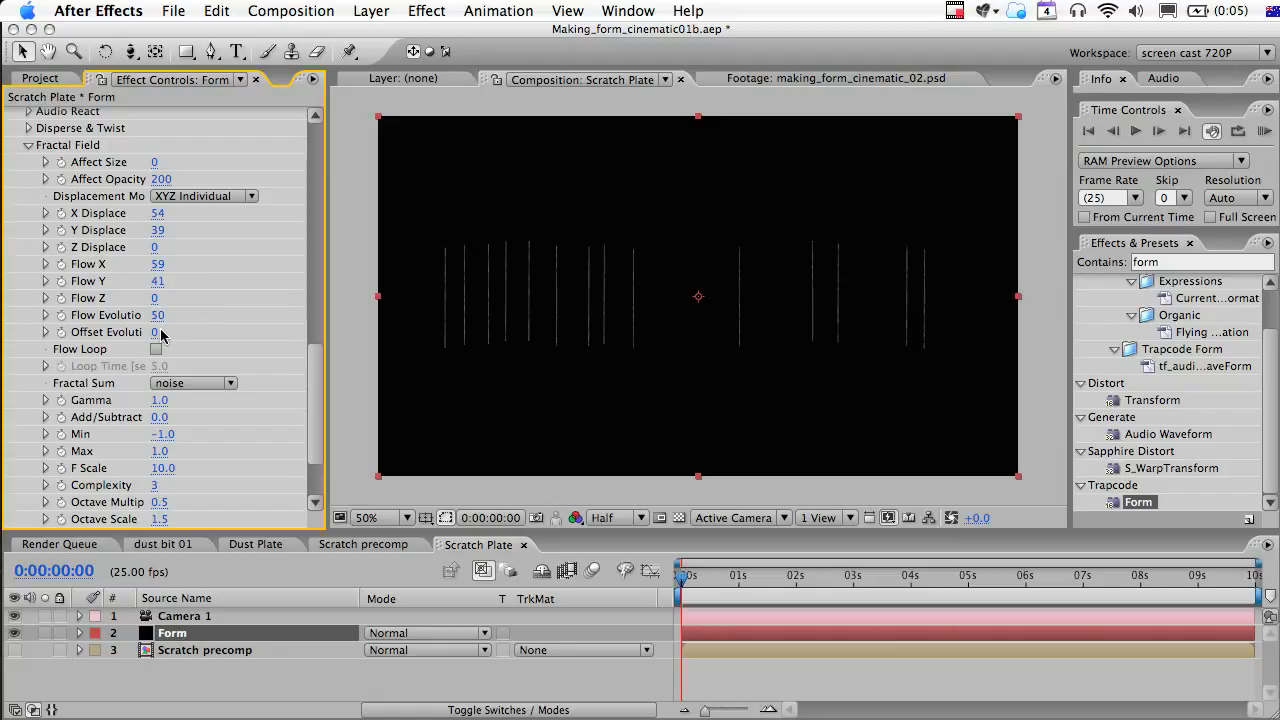
left_click_drag(157, 333, 288, 333)
Push Camera 1 in until the scratches span the full frame height, and preview the Scratch Plate animation.
left_click(198, 618)
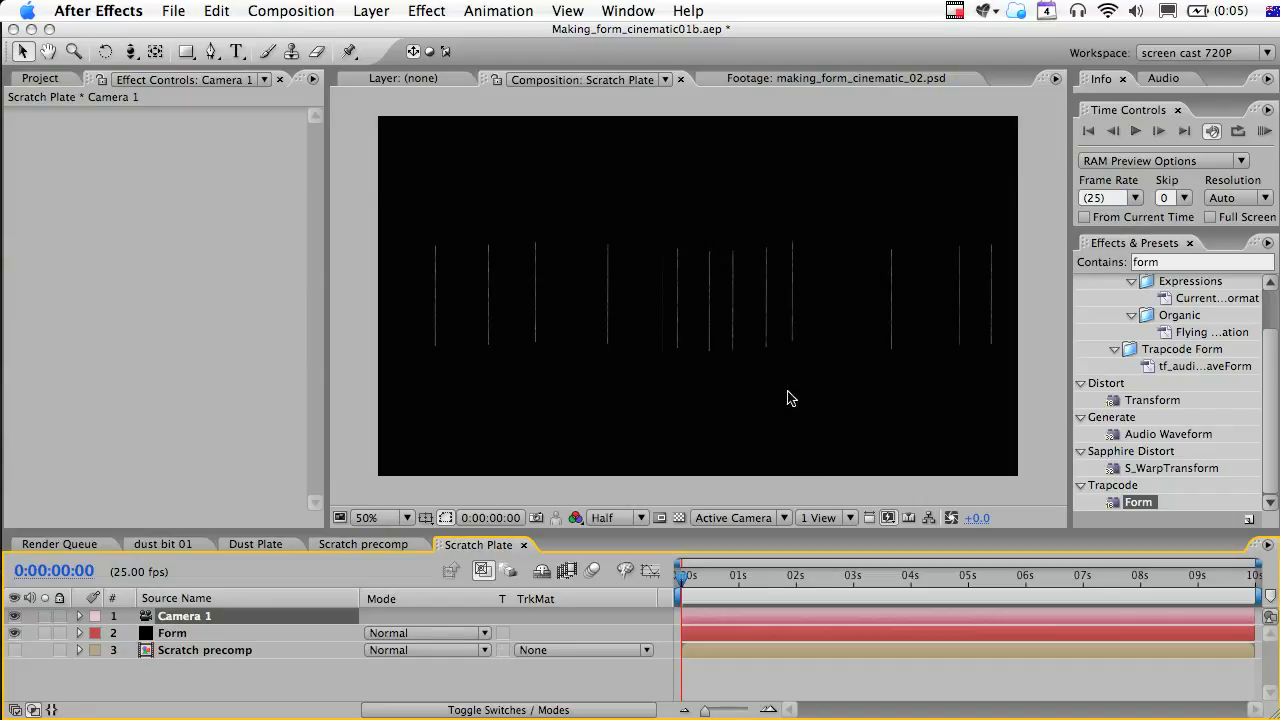
key("c")
key("c")
left_click_drag(748, 377, 773, 240)
left_click_drag(803, 401, 803, 164)
left_click_drag(812, 336, 810, 310)
key("KP_0")
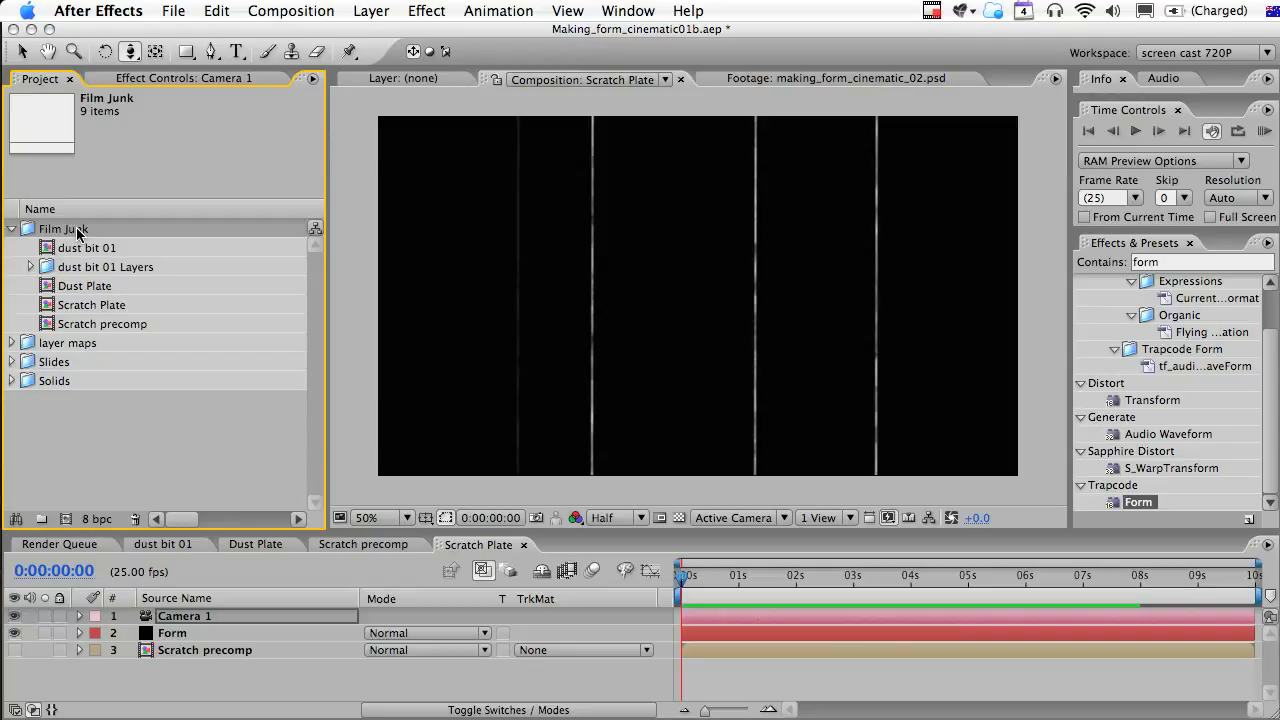
Create a composition named Light Leak with the HDV/HDTV 720 25 preset and a 10-second duration.
left_click(66, 519)
type("Light Leak")
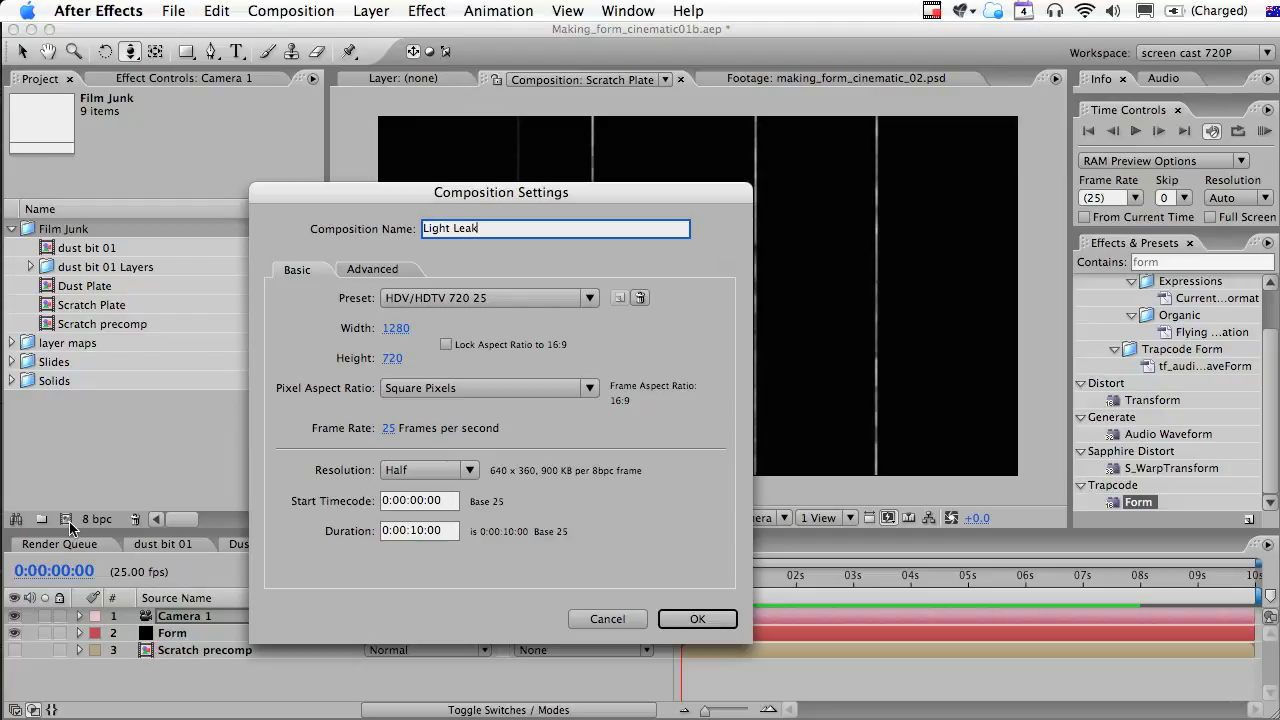
key("Return")
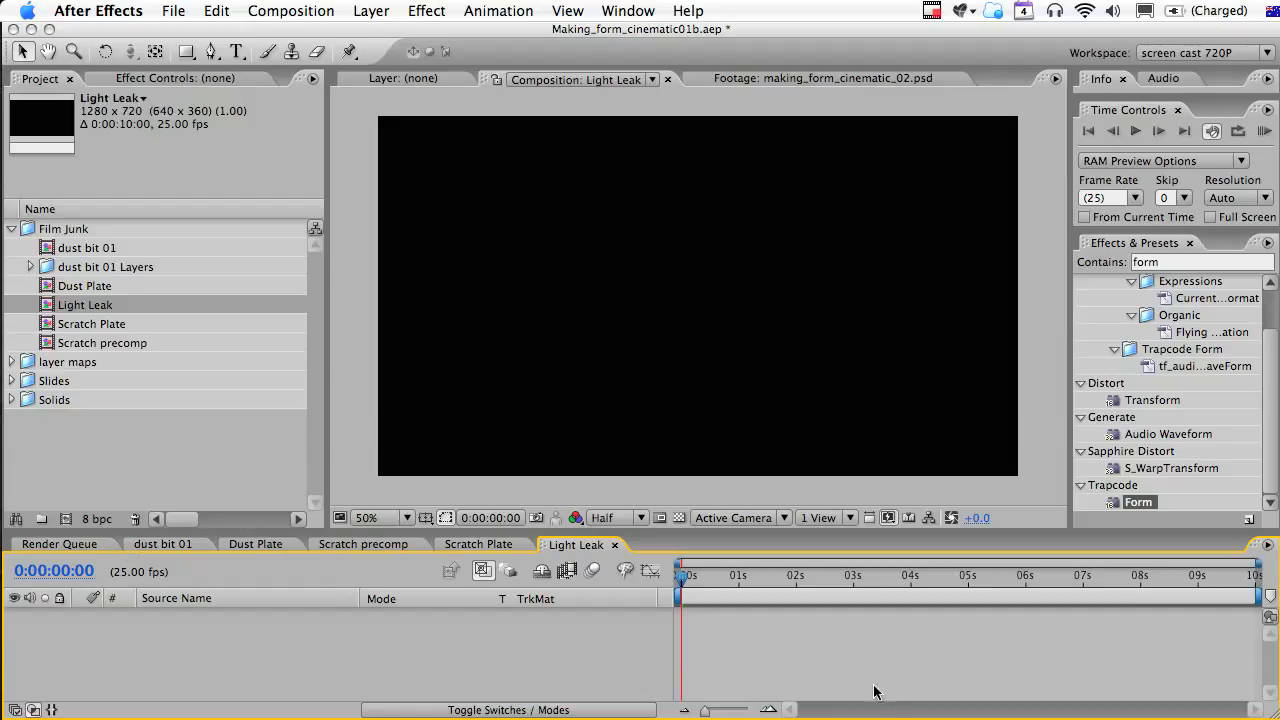
Add a black 1280 x 720 solid to the Light Leak composition and apply the Ramp effect to it.
key("super+y")
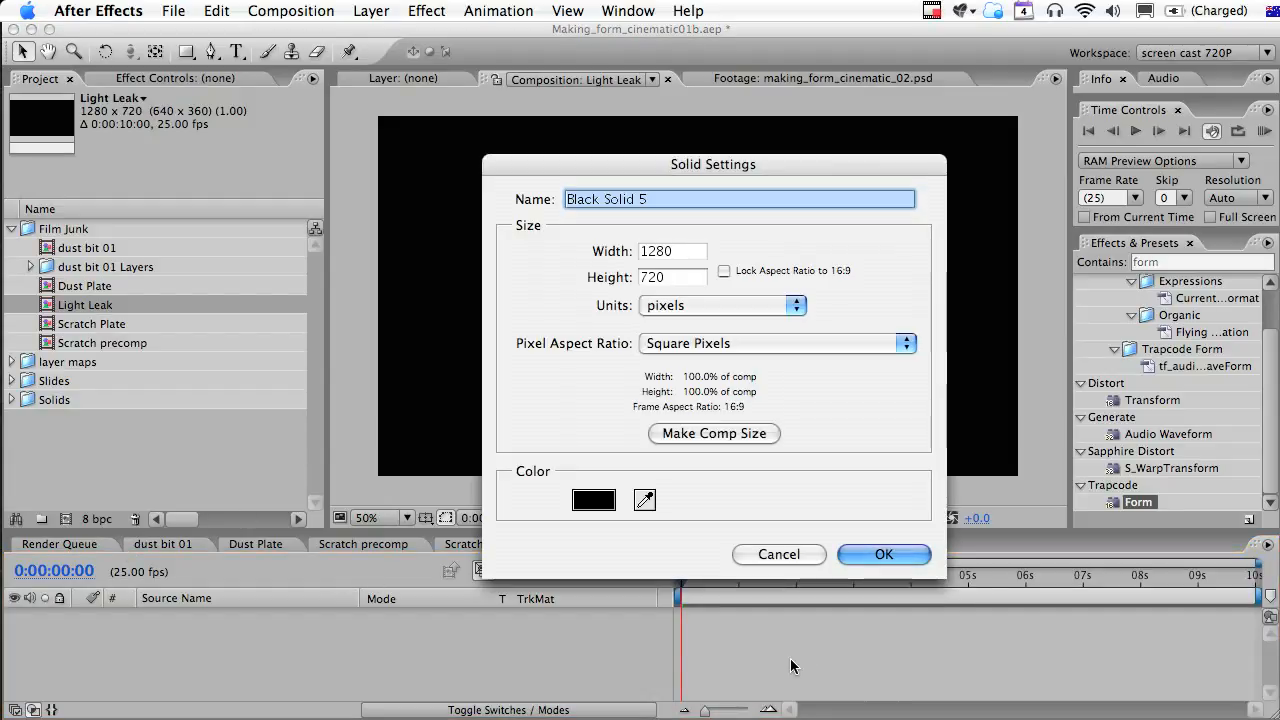
key("Return")
left_click(1136, 262)
type("ramp")
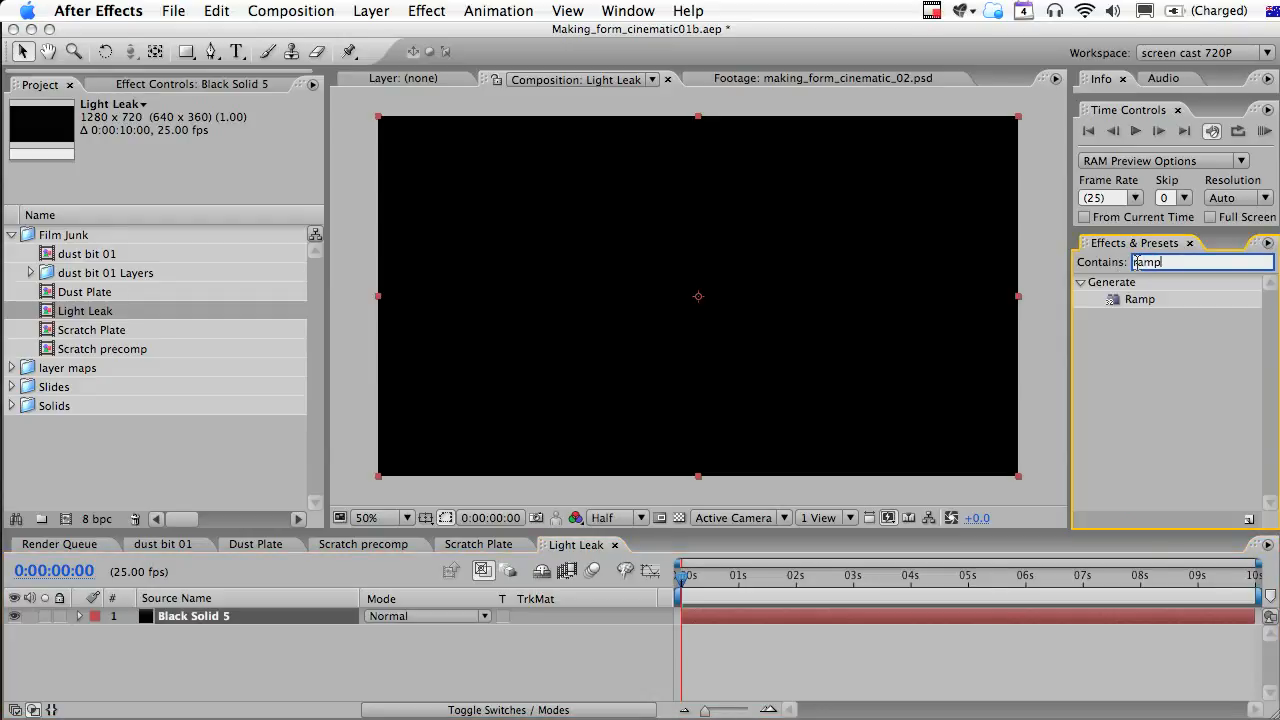
left_click(1145, 300)
left_click_drag(1145, 300, 813, 625)
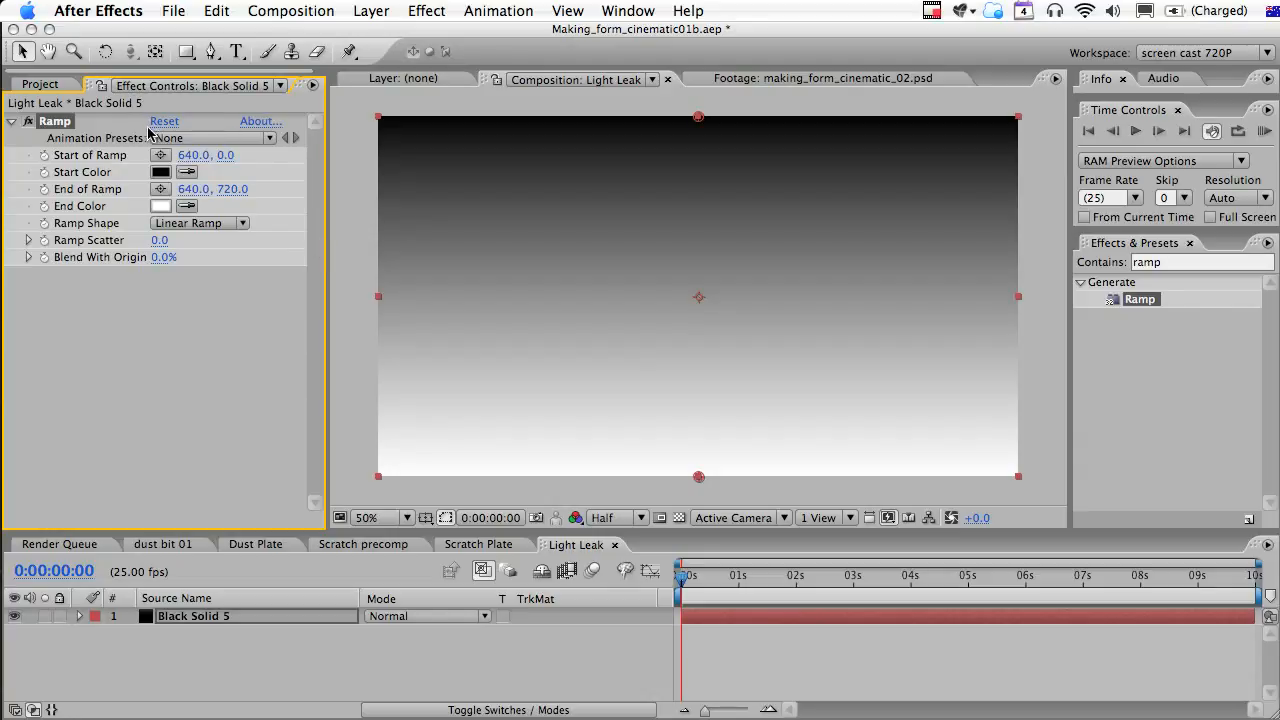
Make the ramp horizontal, starting near the frame's left edge at about 26, 392 and ending near the right edge at about 1268, 334.
left_click(161, 155)
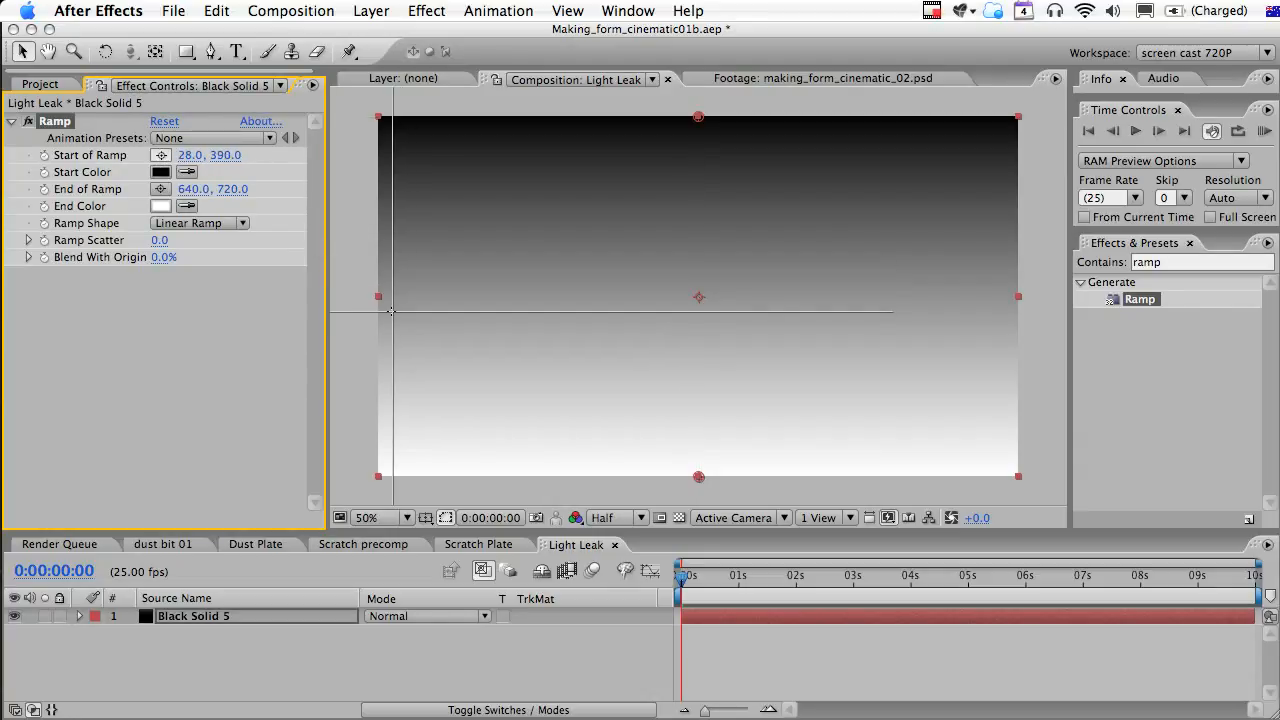
left_click(391, 312)
left_click(161, 189)
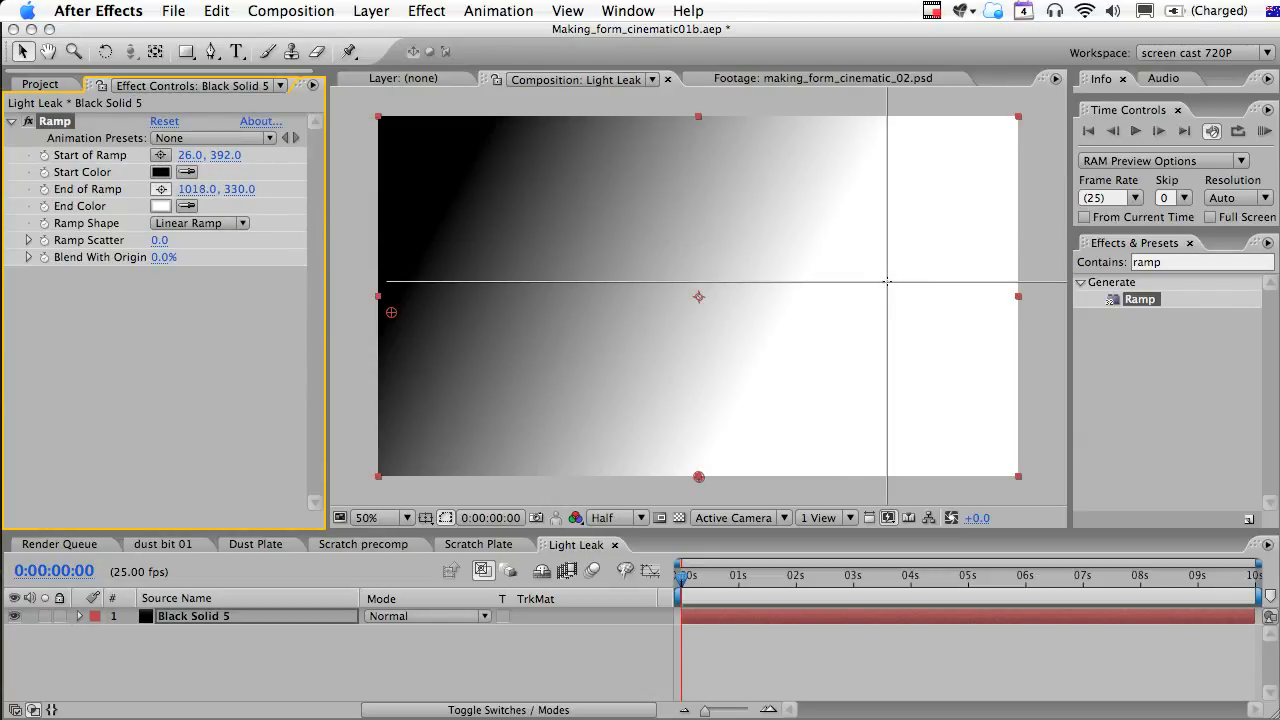
left_click(1011, 285)
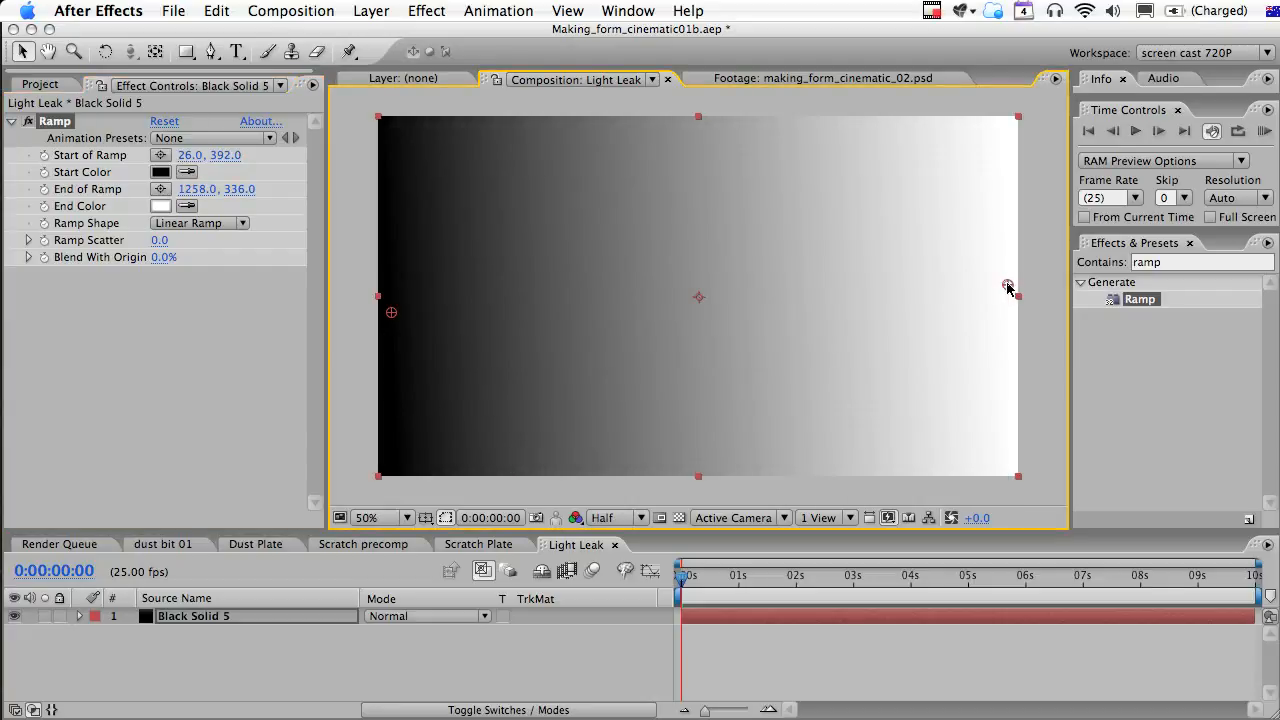
Set the Ramp's Start Color to bright red and its End Color to a golden orange with a hue of 38°.
left_click(161, 174)
left_click_drag(614, 580, 671, 550)
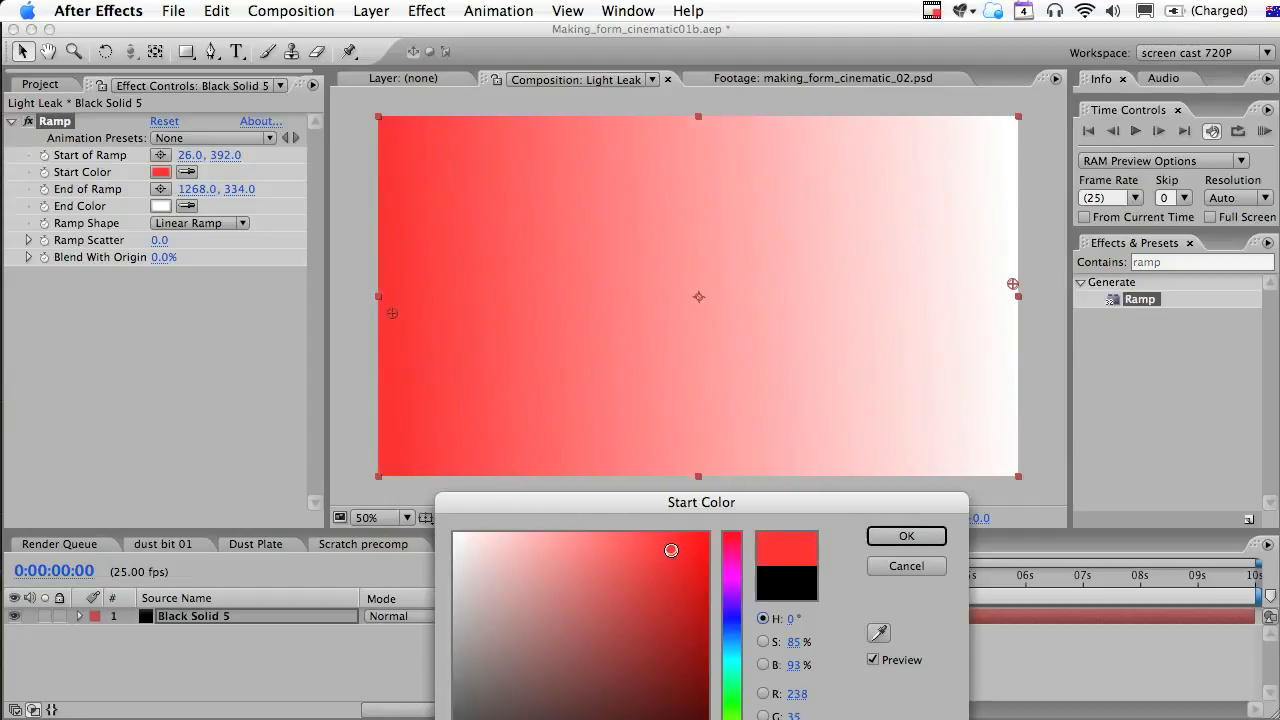
left_click(902, 536)
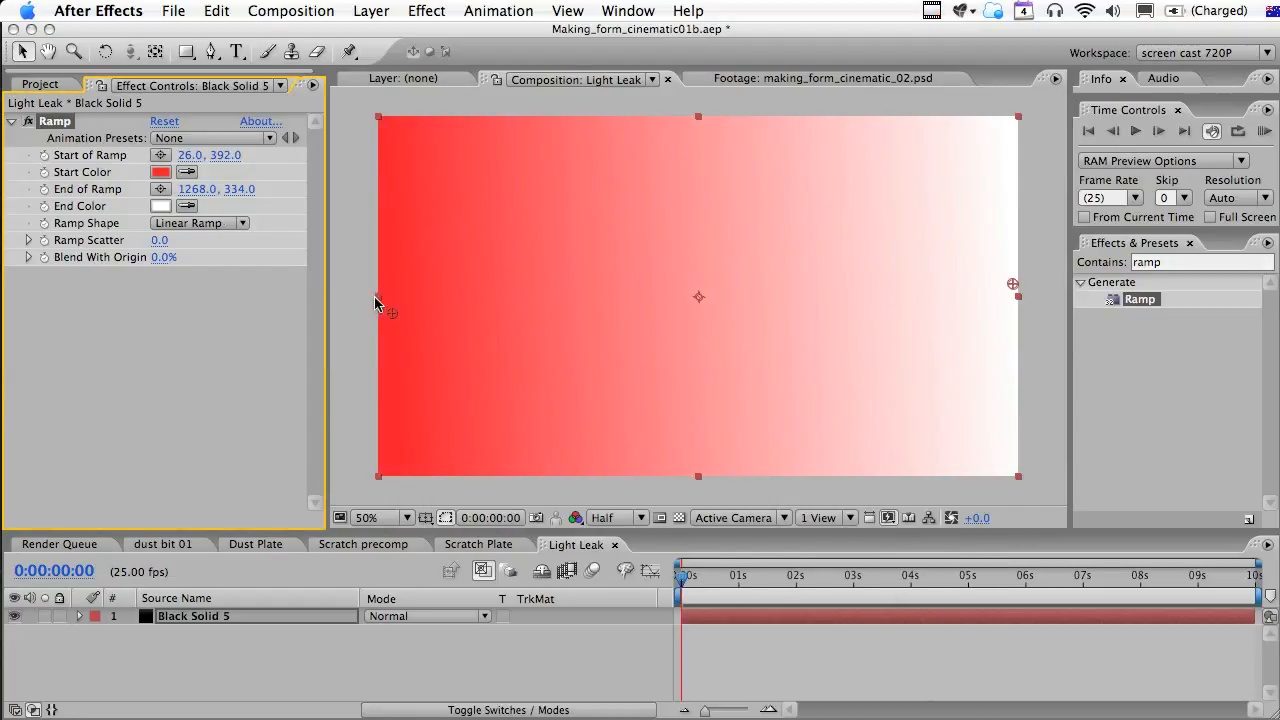
left_click(161, 206)
left_click_drag(732, 719, 732, 714)
left_click(677, 624)
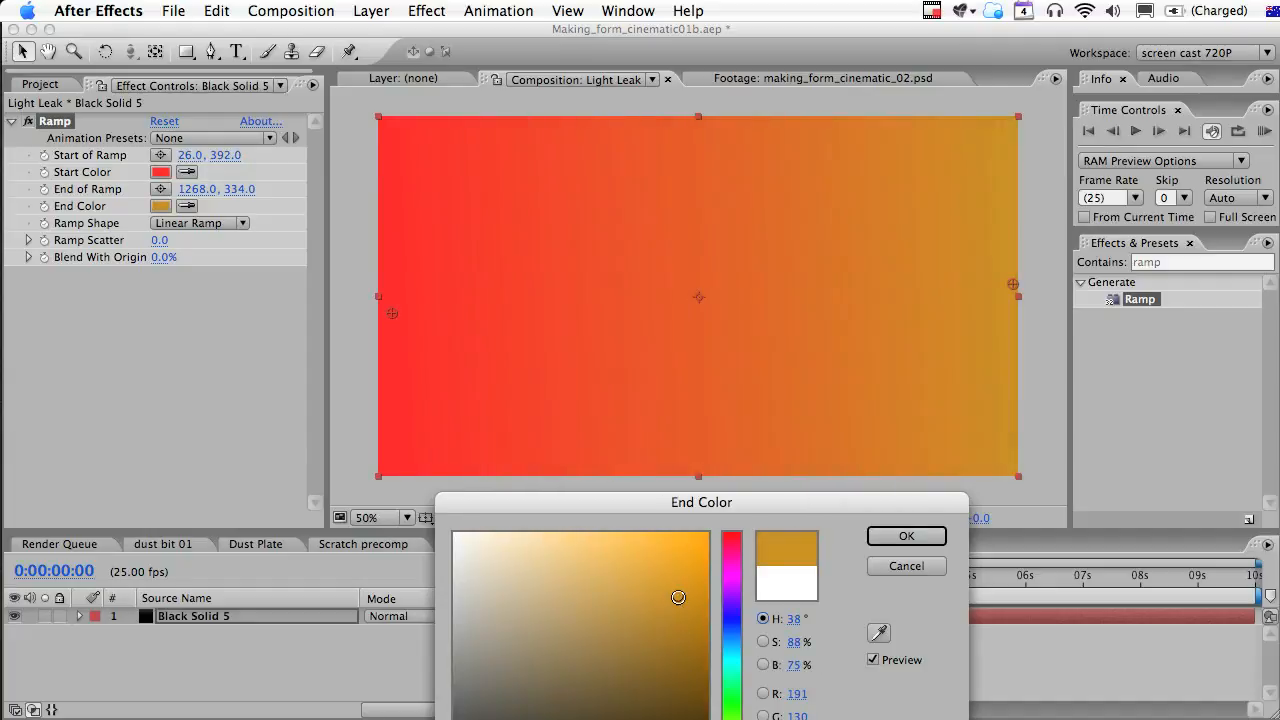
left_click(906, 536)
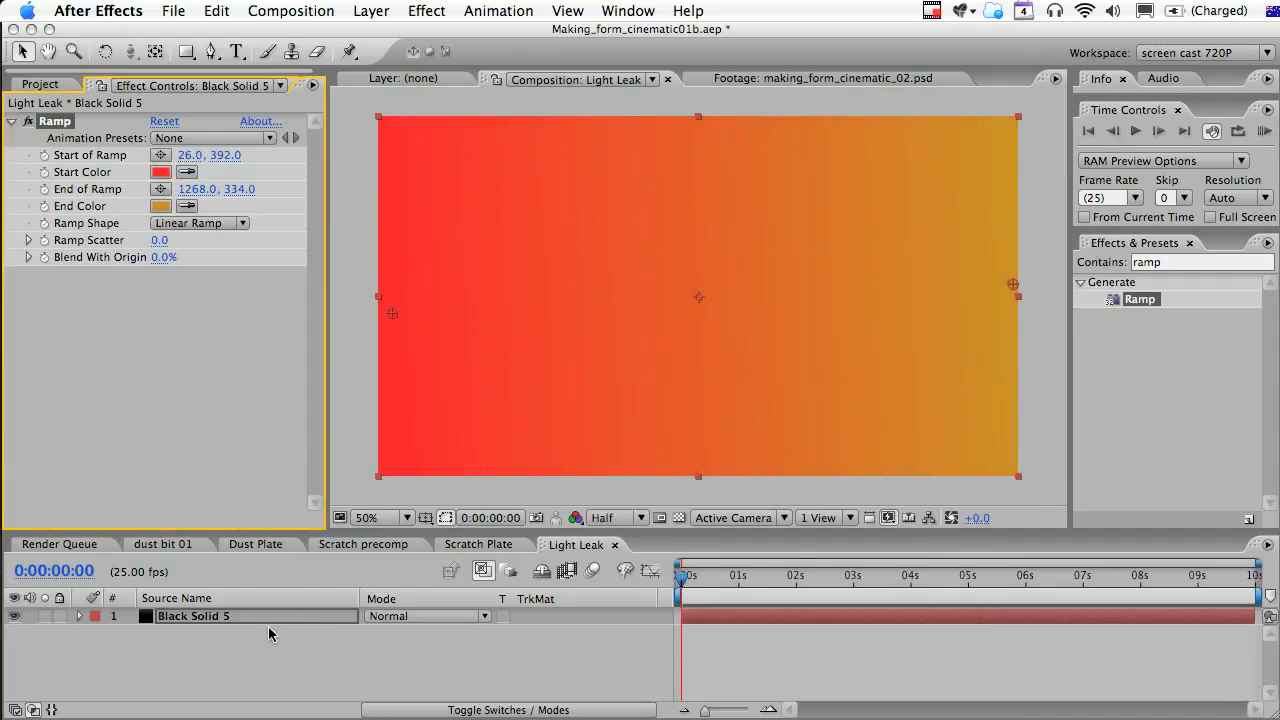
Duplicate the gradient solid and flip the copy horizontally with a scale of -100, 100%.
left_click(222, 615)
key("super+d")
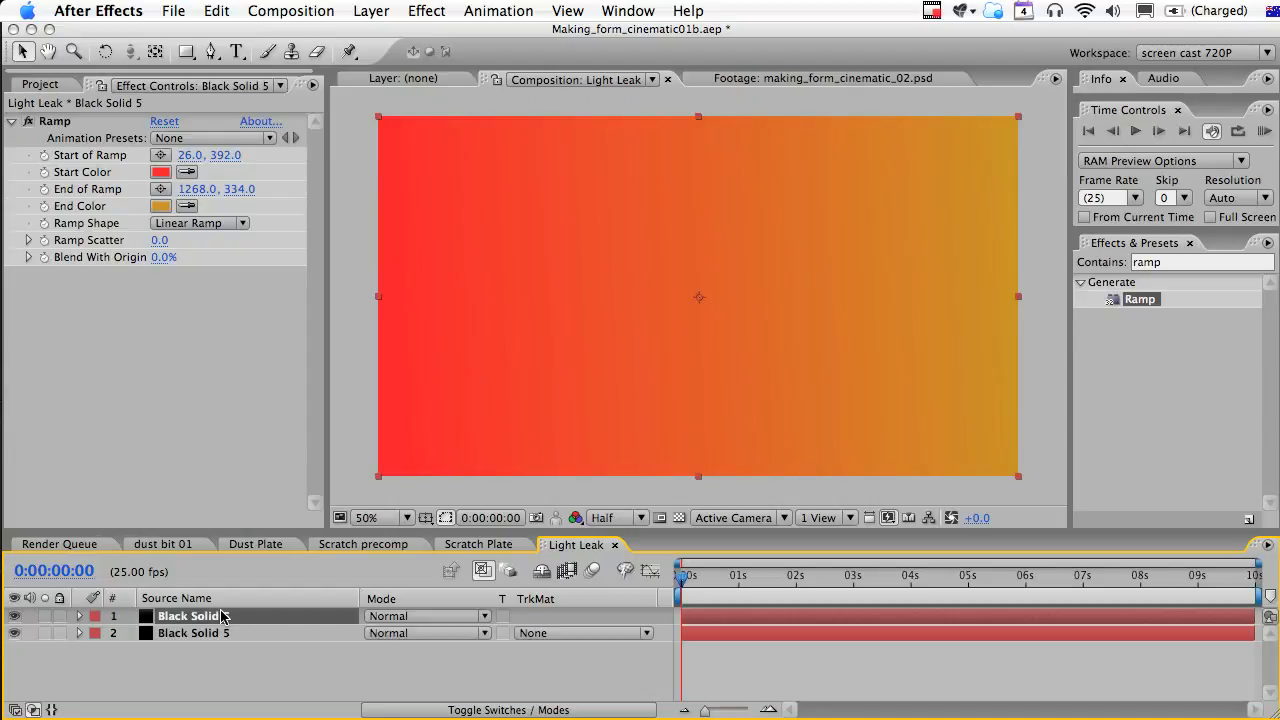
key("s")
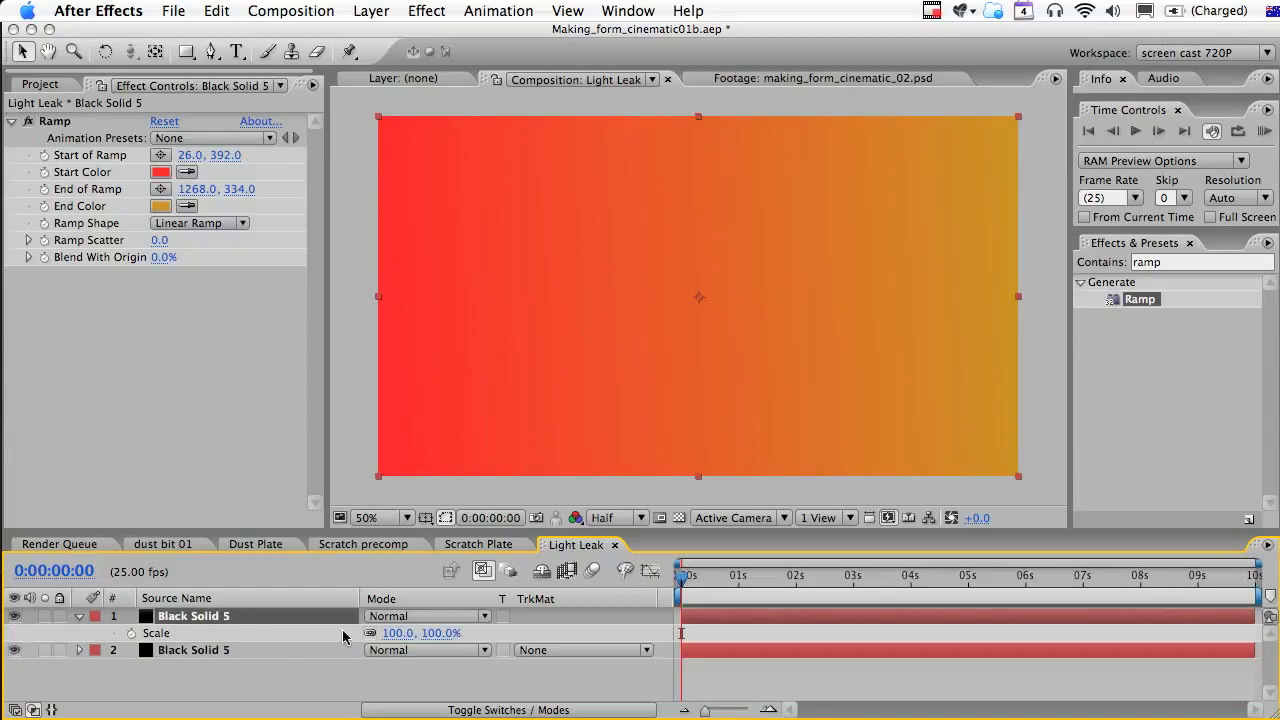
left_click(396, 633)
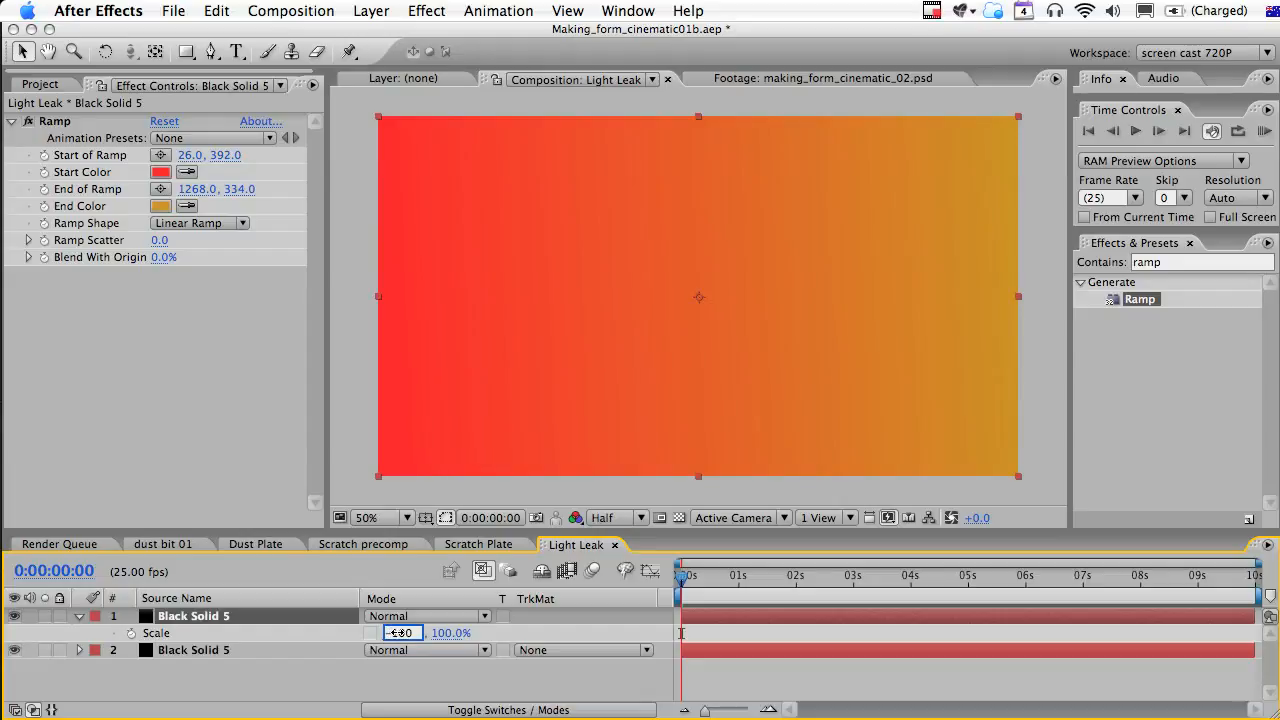
type("-100")
key("Return")
Set the flipped solid's blending mode to Hard Light and make both solids 3D layers.
left_click(422, 616)
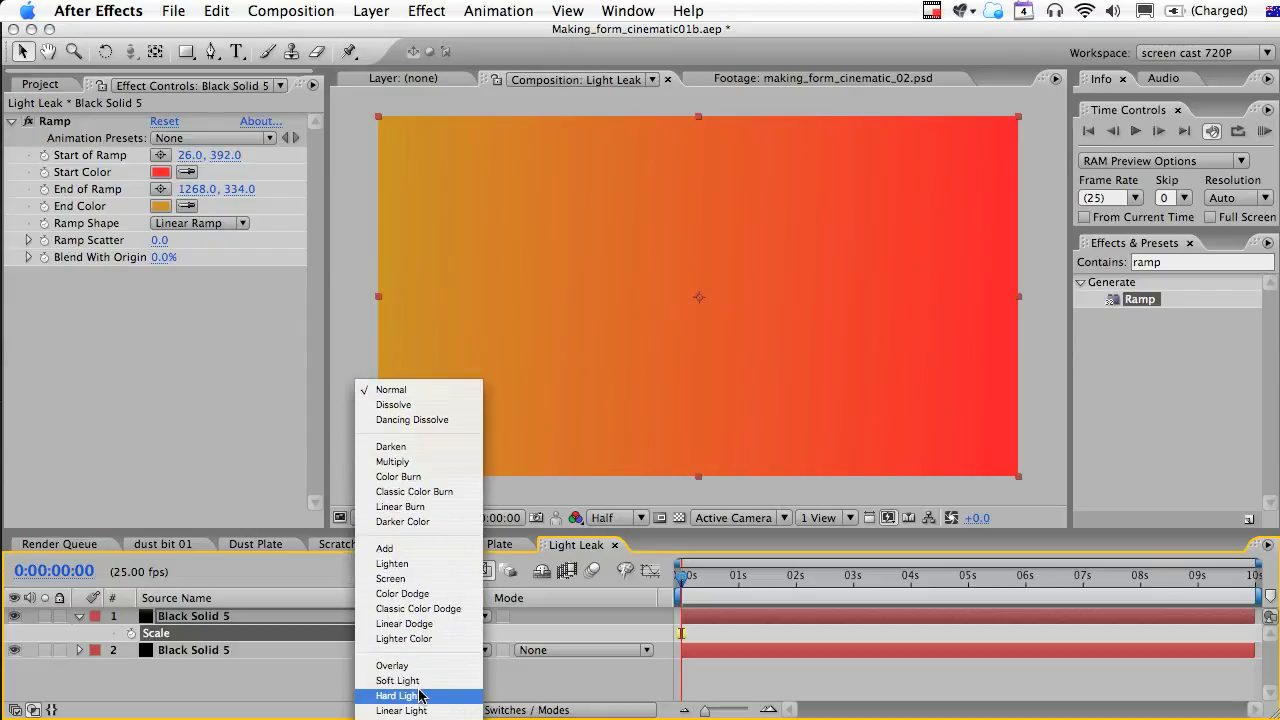
left_click(416, 695)
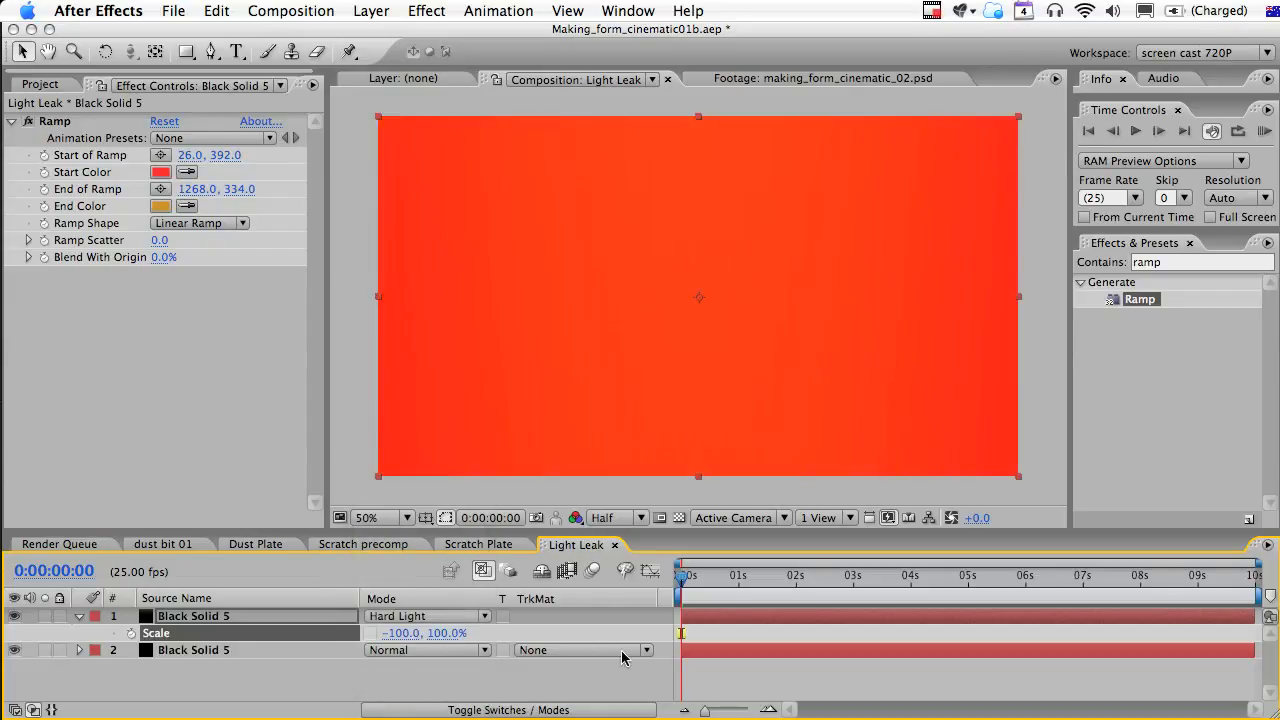
left_click(506, 710)
left_click(476, 616)
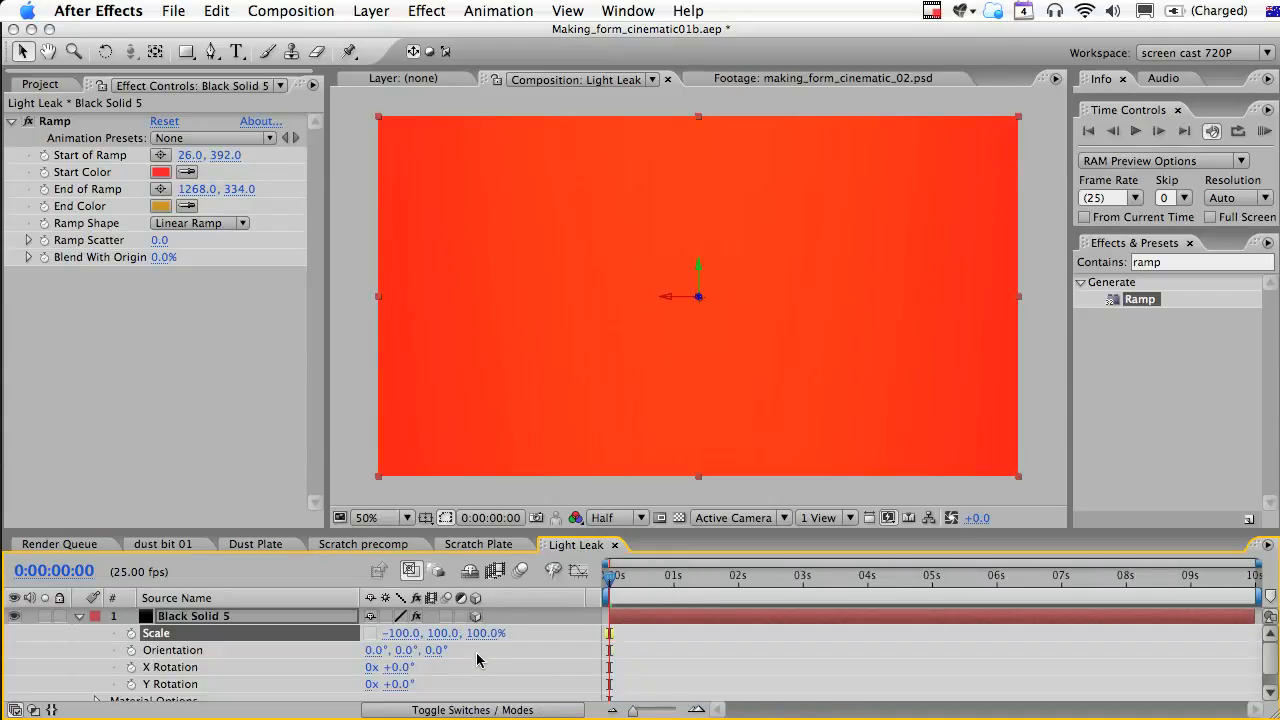
left_click(79, 621)
key("super+d")
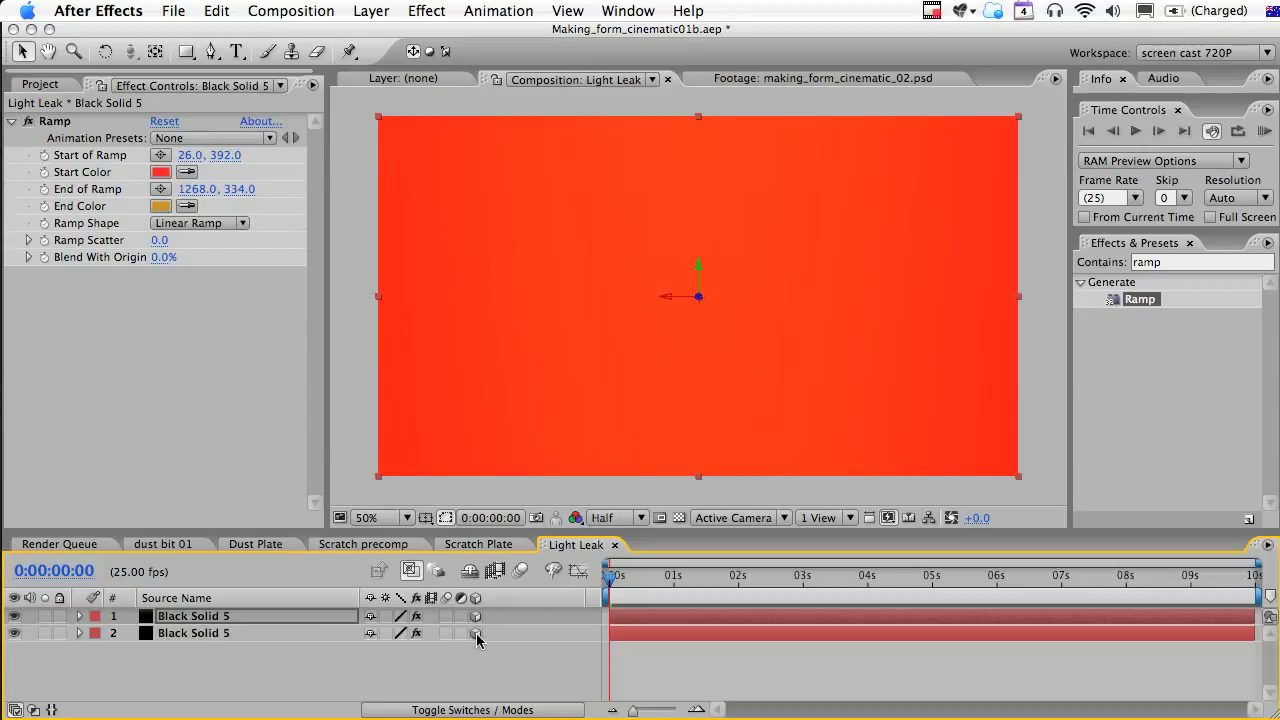
Add a white spot light with 144% intensity, a 180° cone angle and 50% cone feather.
left_click(388, 12)
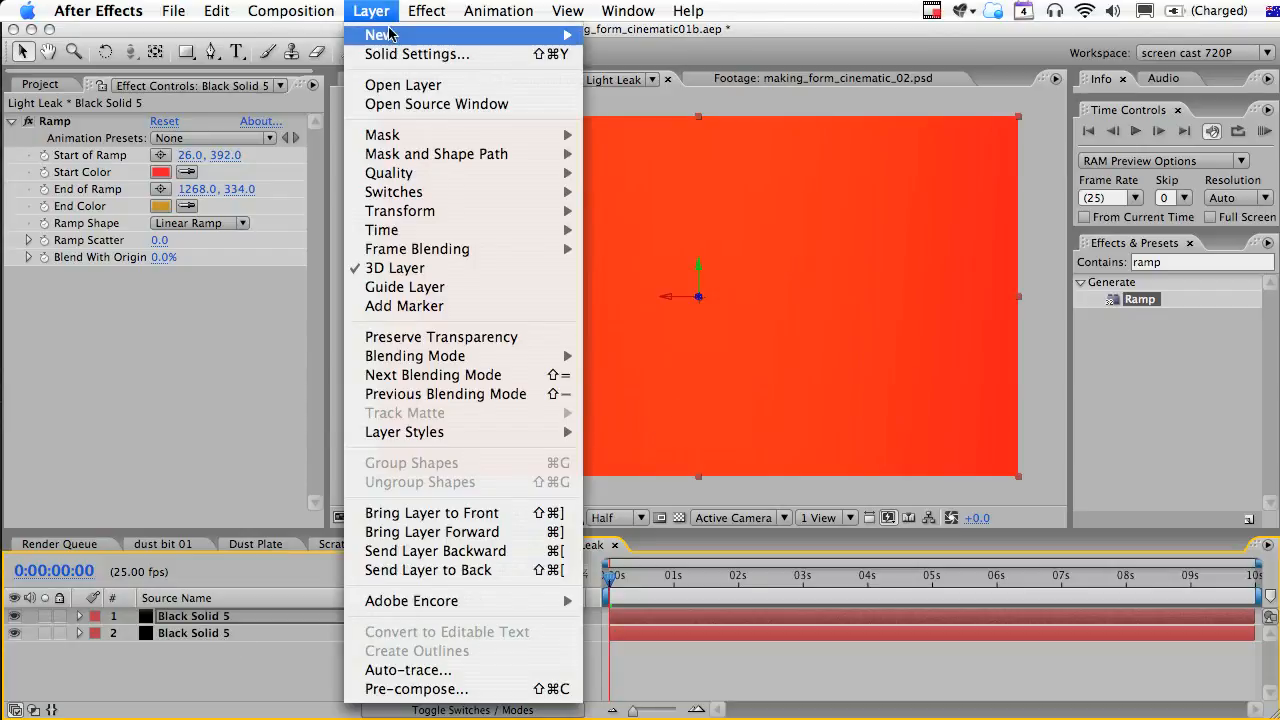
mouse_move(420, 38)
left_click(672, 80)
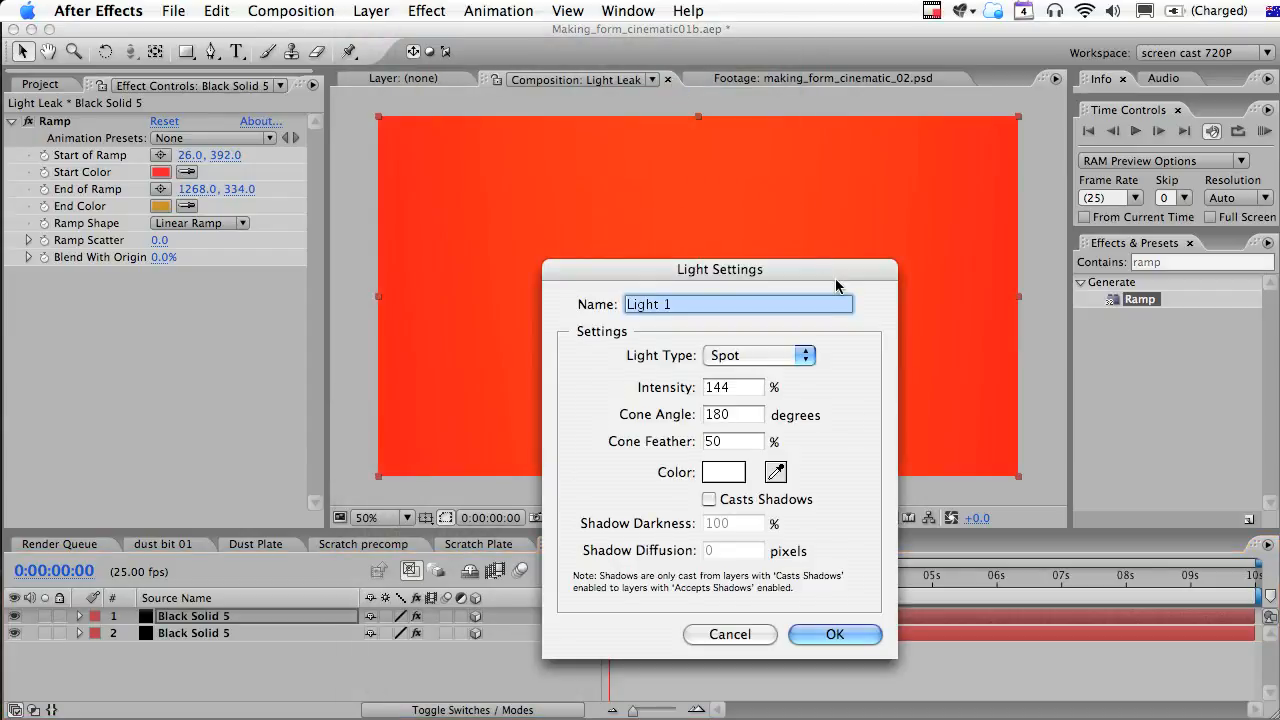
left_click(838, 633)
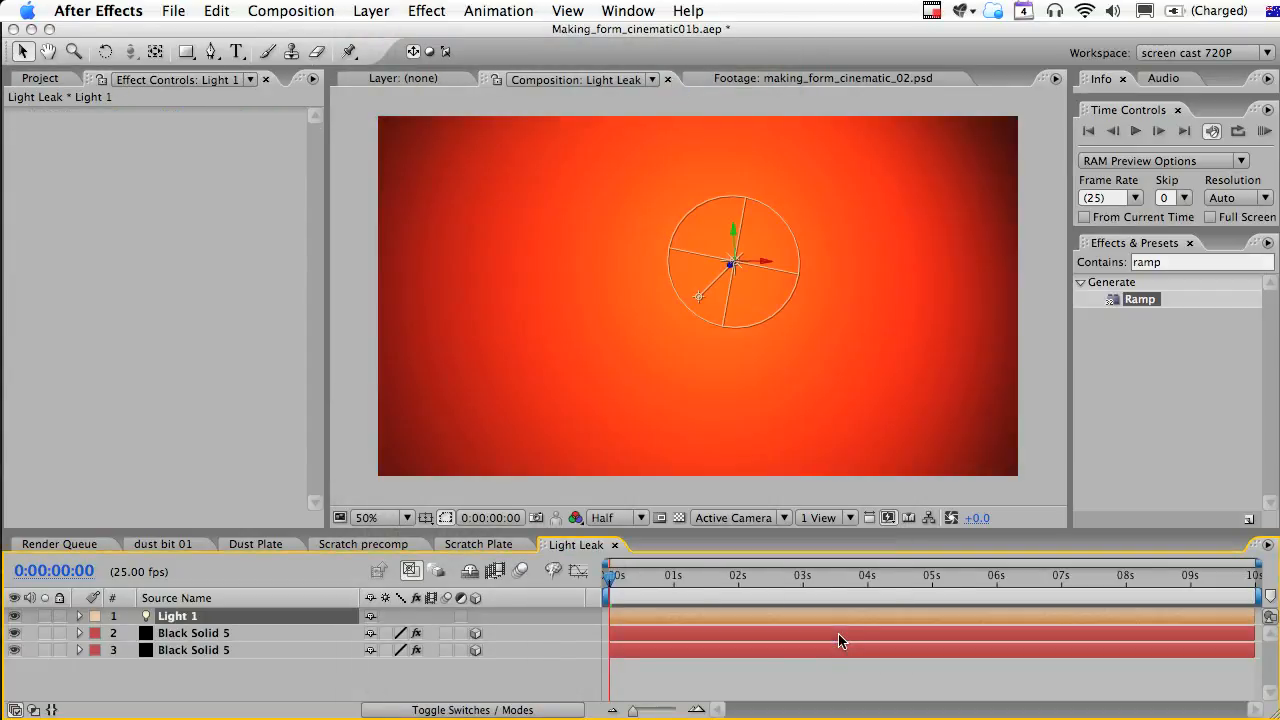
Move the spot light horizontally out past the right edge of the frame and reveal its Intensity property.
left_click_drag(766, 251, 808, 254)
left_click_drag(937, 258, 982, 270)
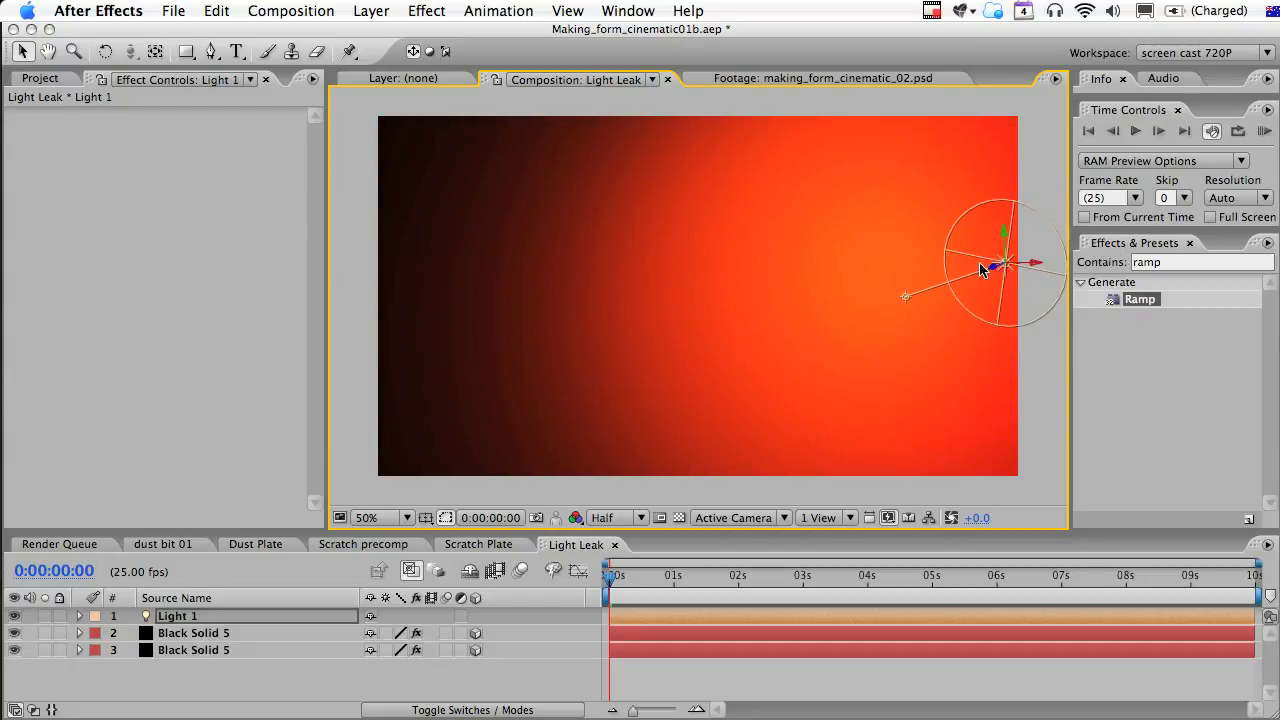
key("comma")
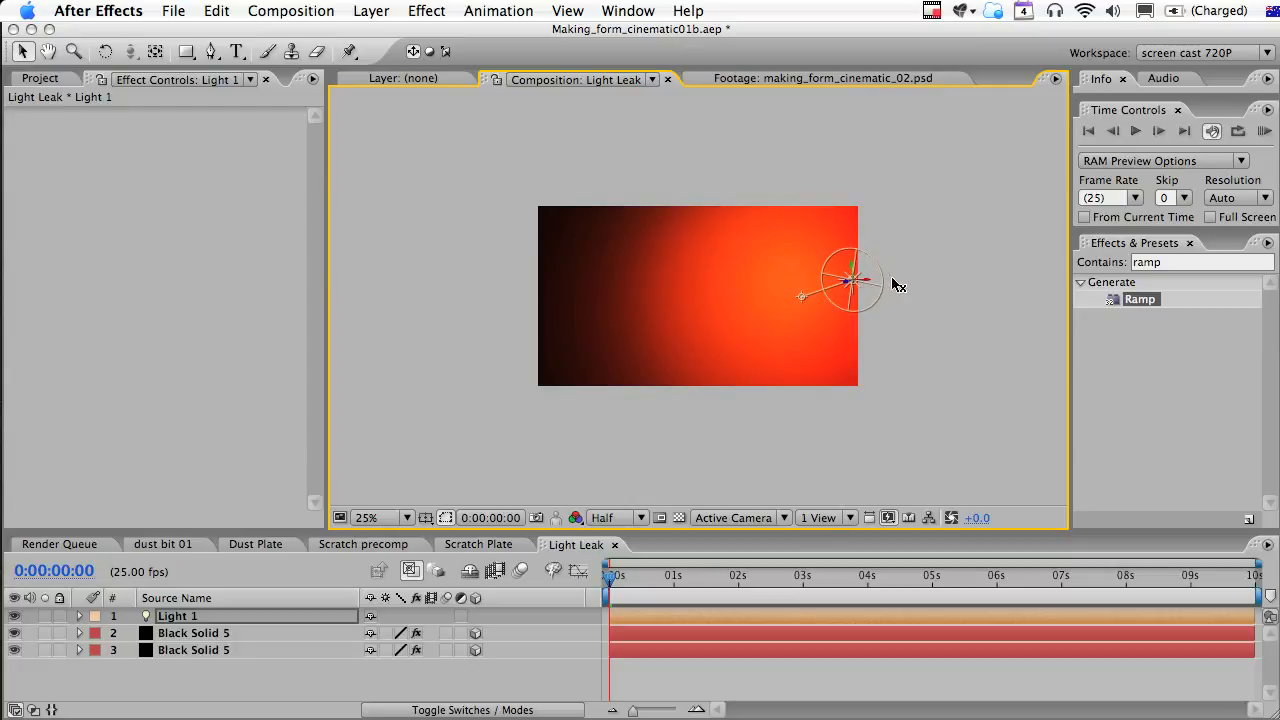
left_click_drag(894, 280, 934, 286)
key("t")
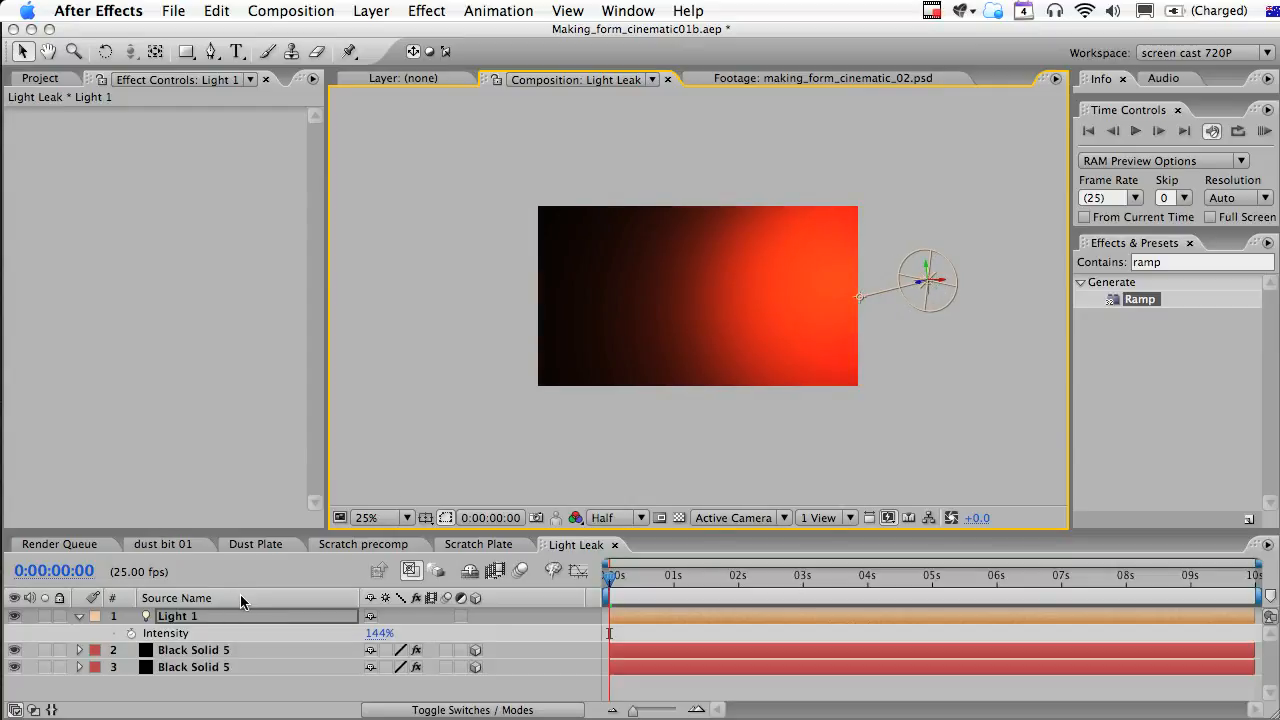
Start keyframing the spot light's Intensity at the first frame and set the Light Leak composition's duration to 20 frames.
left_click(130, 634)
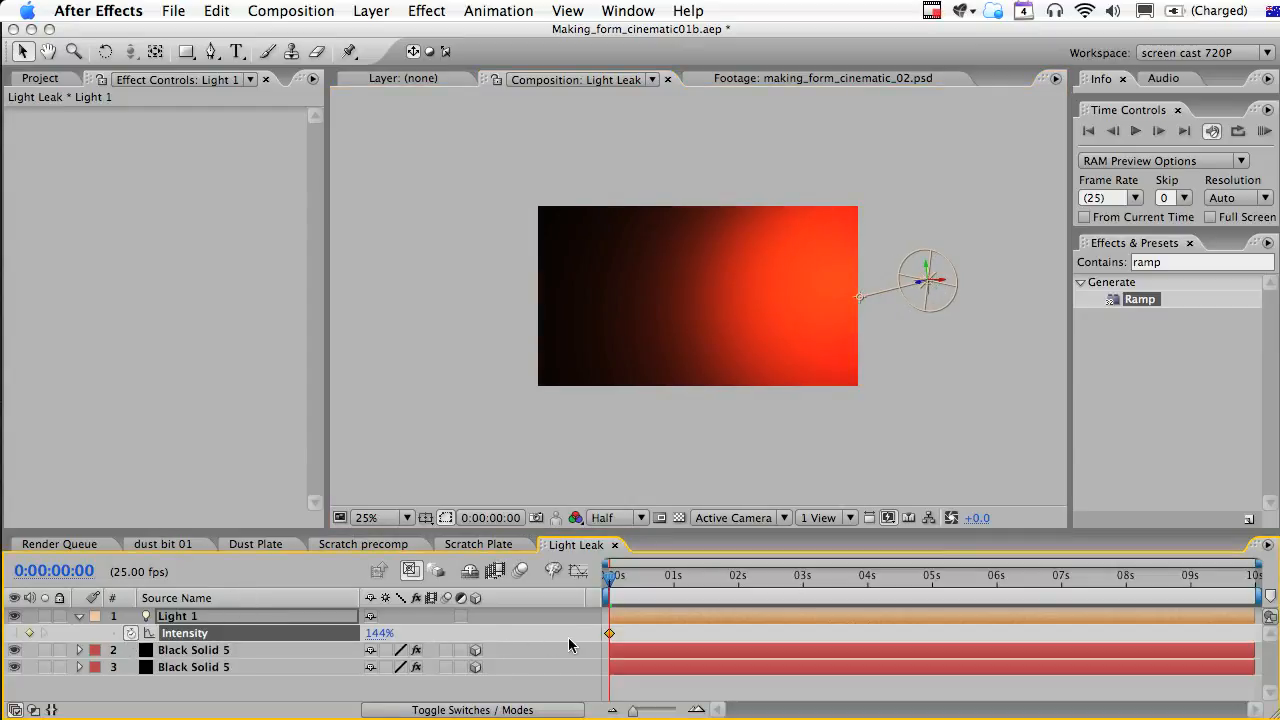
key("super+k")
triple_click(432, 531)
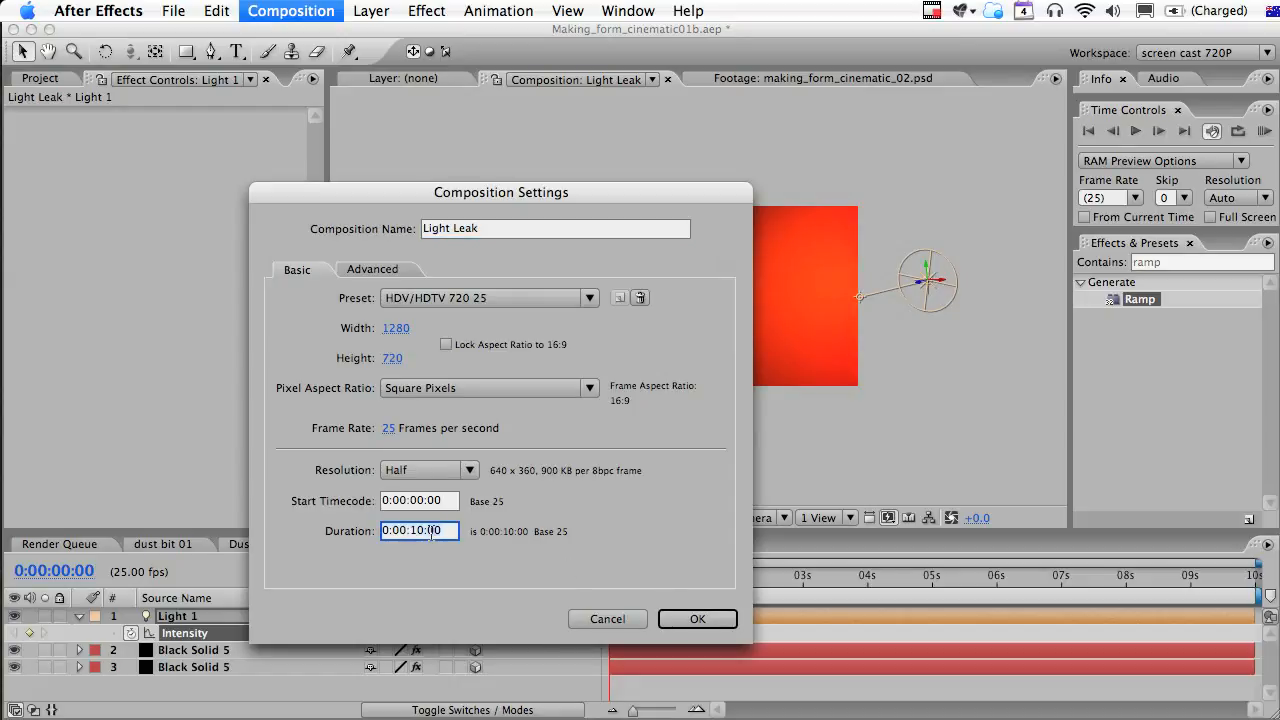
type("20")
key("Return")
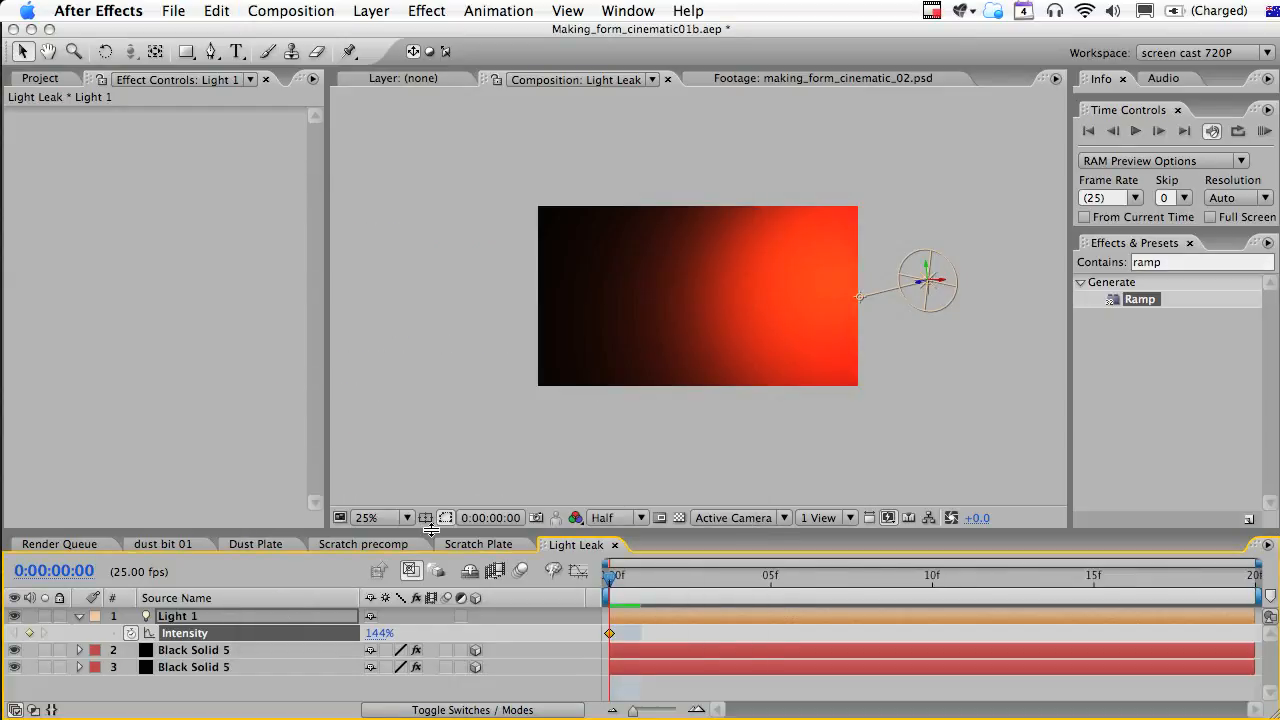
Move the Intensity keyframe to frame 10, set it to 213%, and shift the light's point of interest right, toward the light.
left_click(920, 585)
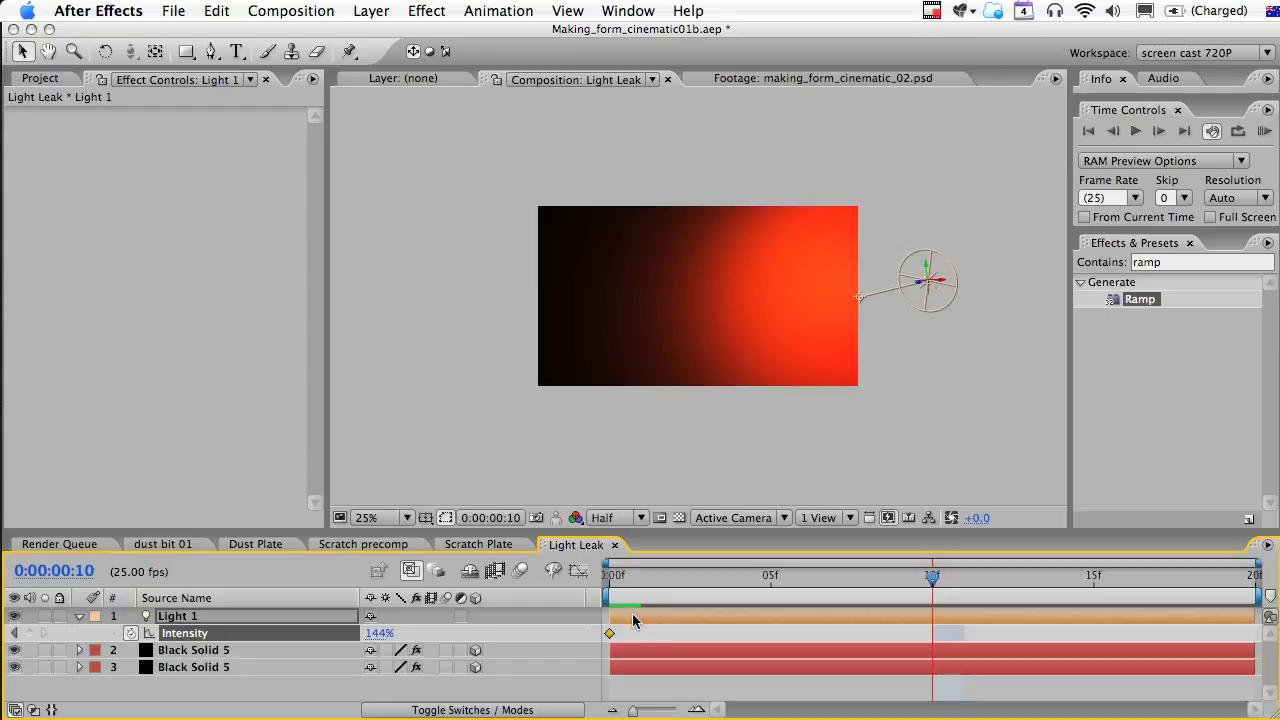
left_click_drag(610, 633, 932, 646)
left_click_drag(378, 633, 447, 633)
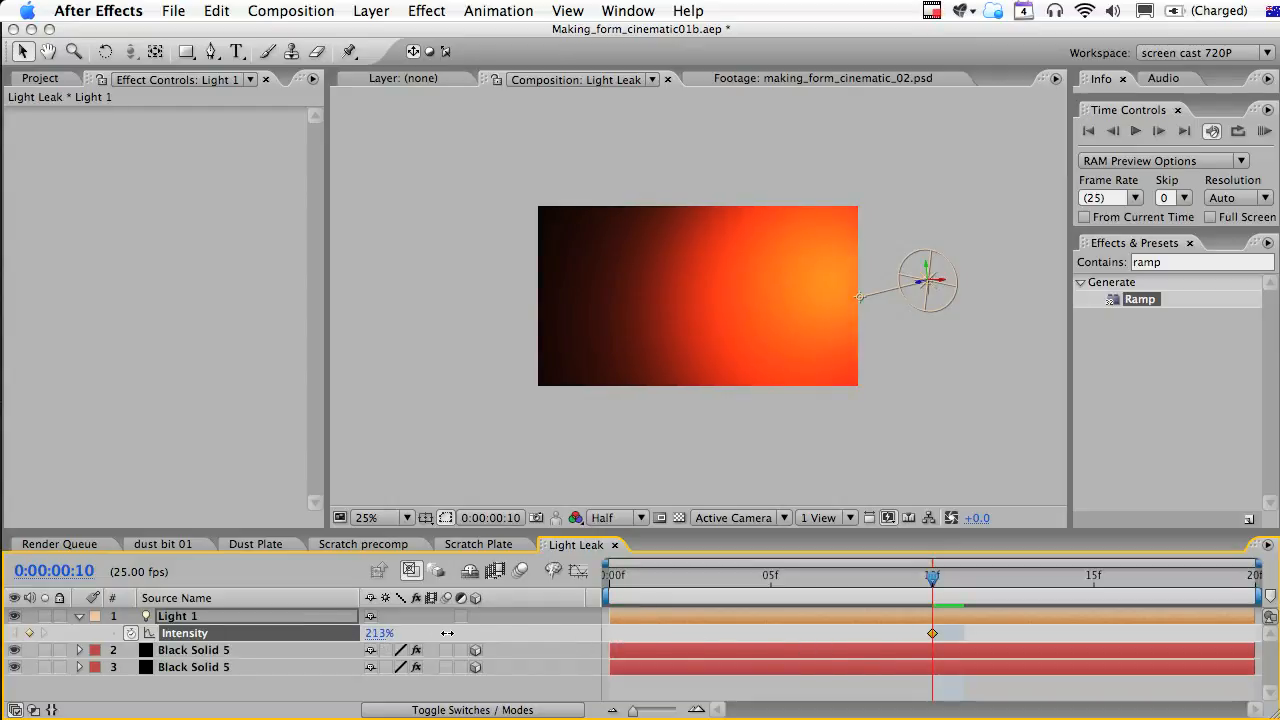
left_click_drag(860, 296, 906, 303)
Keyframe the light's Intensity at -33% on the first frame and copy that keyframe to frame 19.
left_click_drag(830, 577, 572, 574)
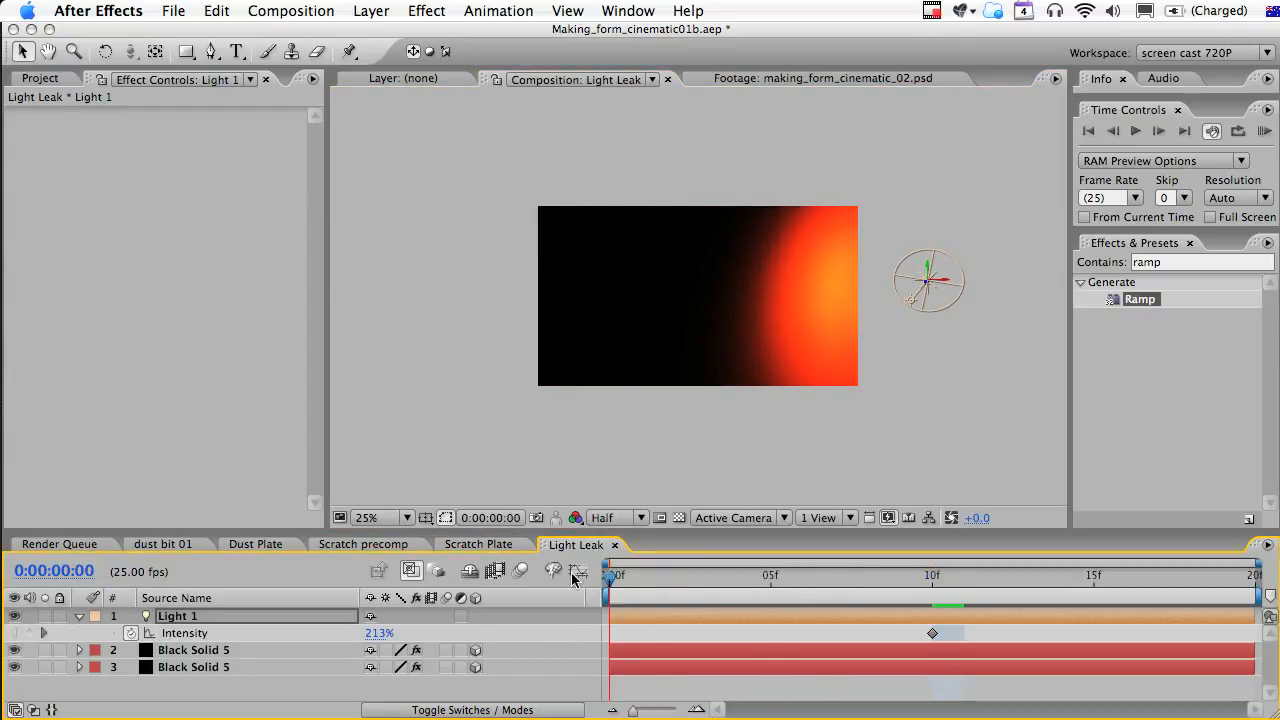
left_click_drag(380, 634, 330, 634)
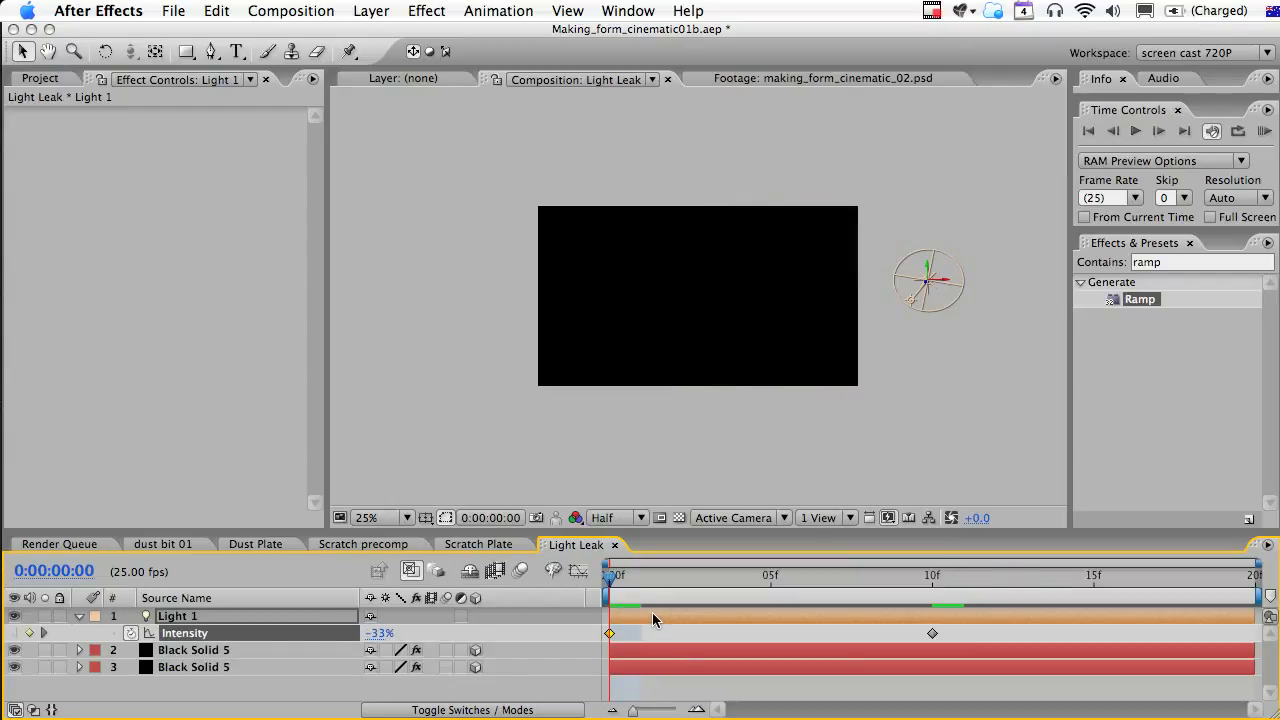
left_click(1216, 572)
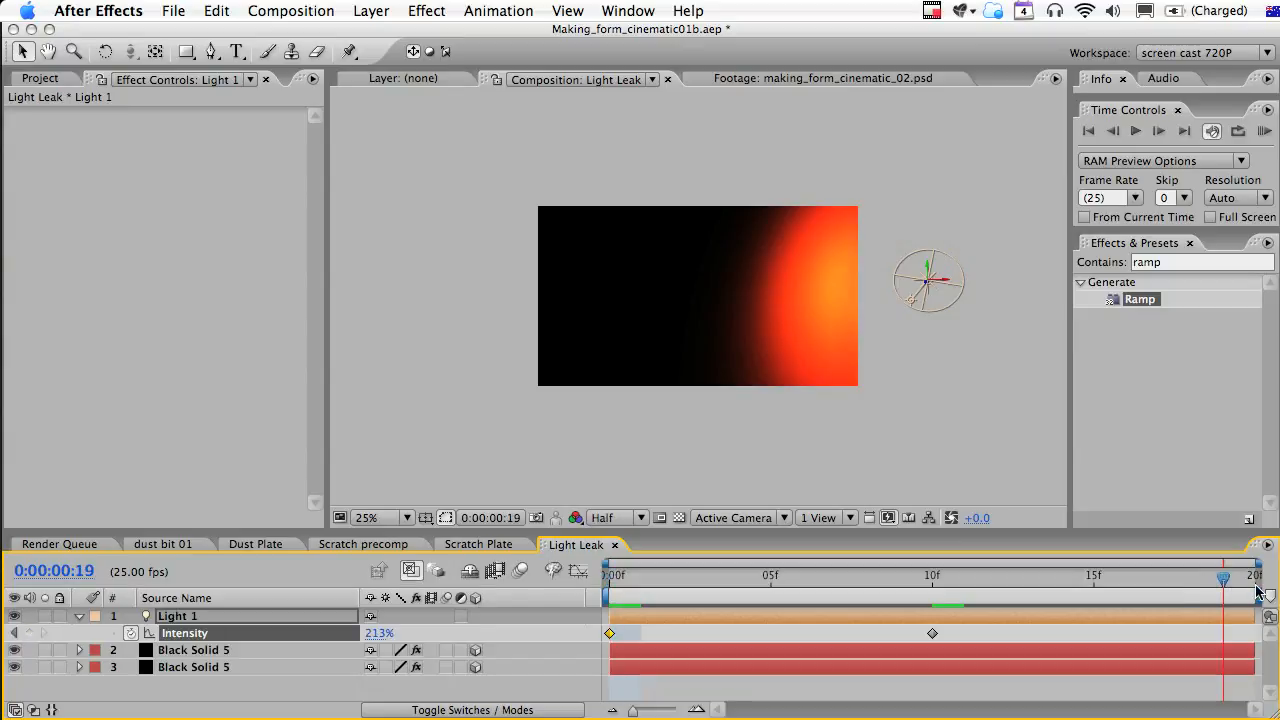
key("ctrl+v")
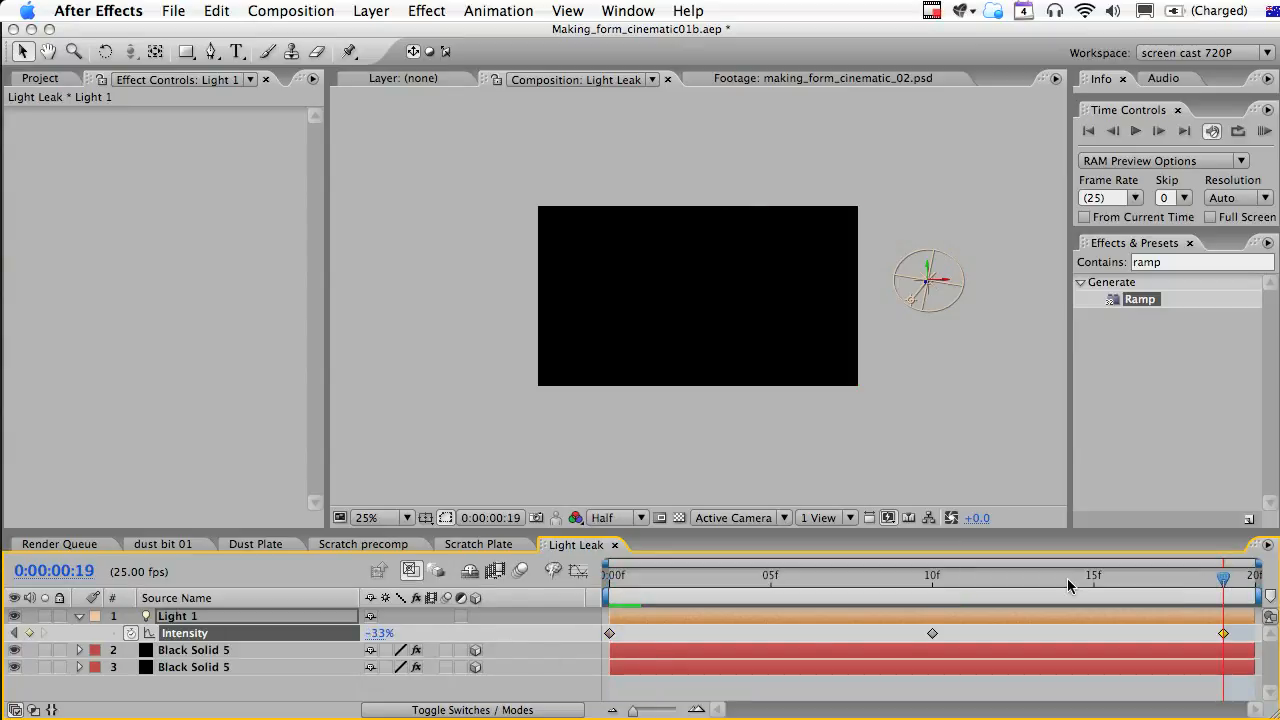
left_click_drag(1224, 578, 666, 575)
left_click(930, 572)
mouse_move(912, 297)
left_mouse_down()
mouse_move(889, 286)
mouse_move(911, 280)
mouse_move(910, 300)
left_mouse_up()
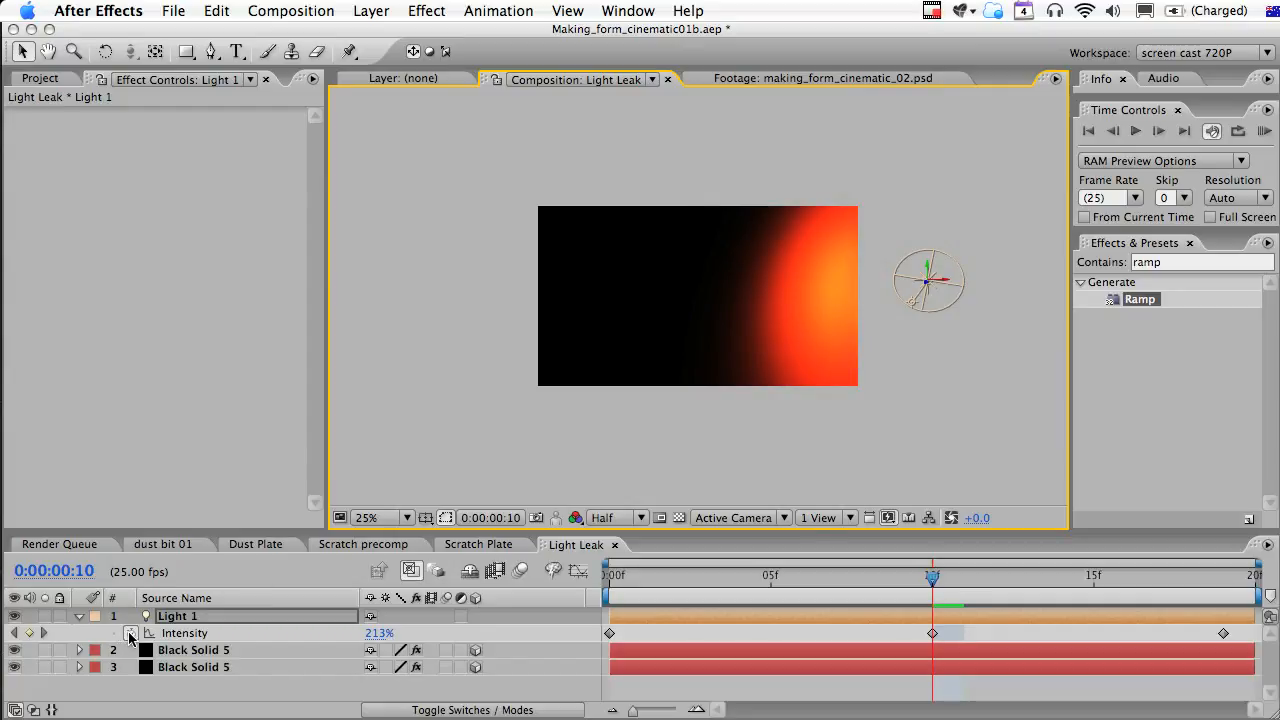
Add the expression wiggle(5,30) to the light's Intensity.
left_click(130, 638, "alt")
type("w")
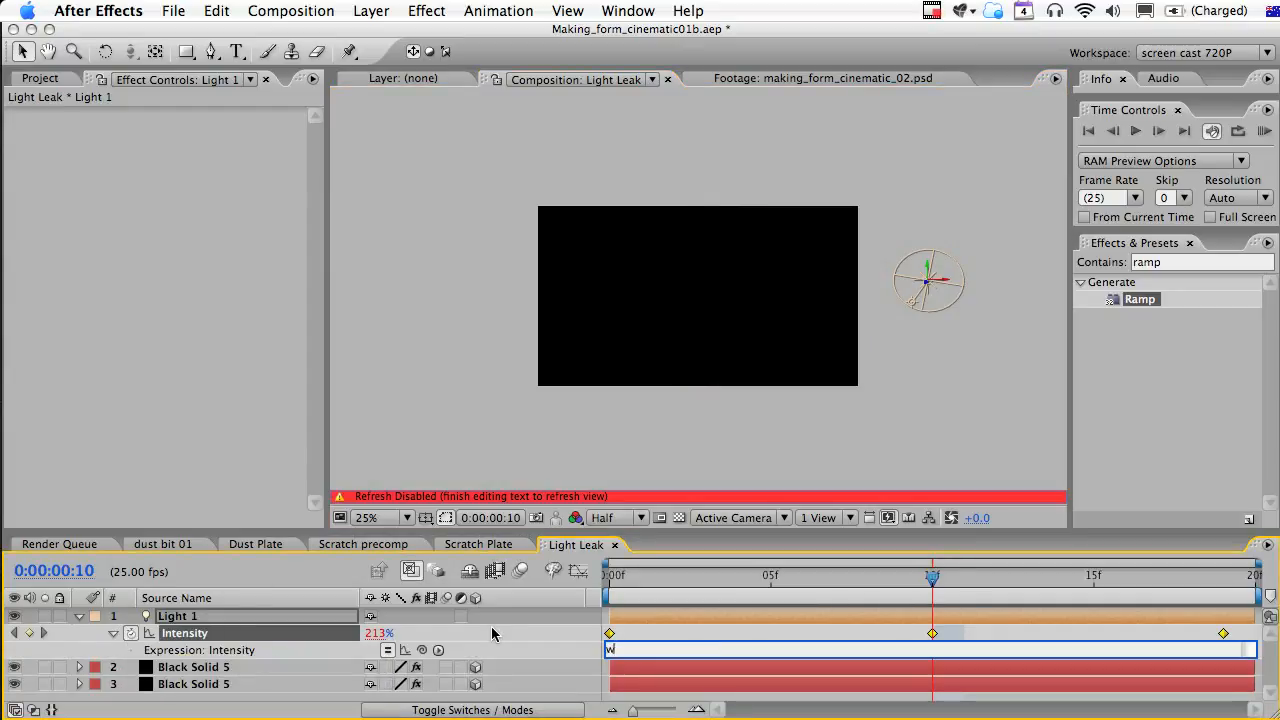
type("iggle(")
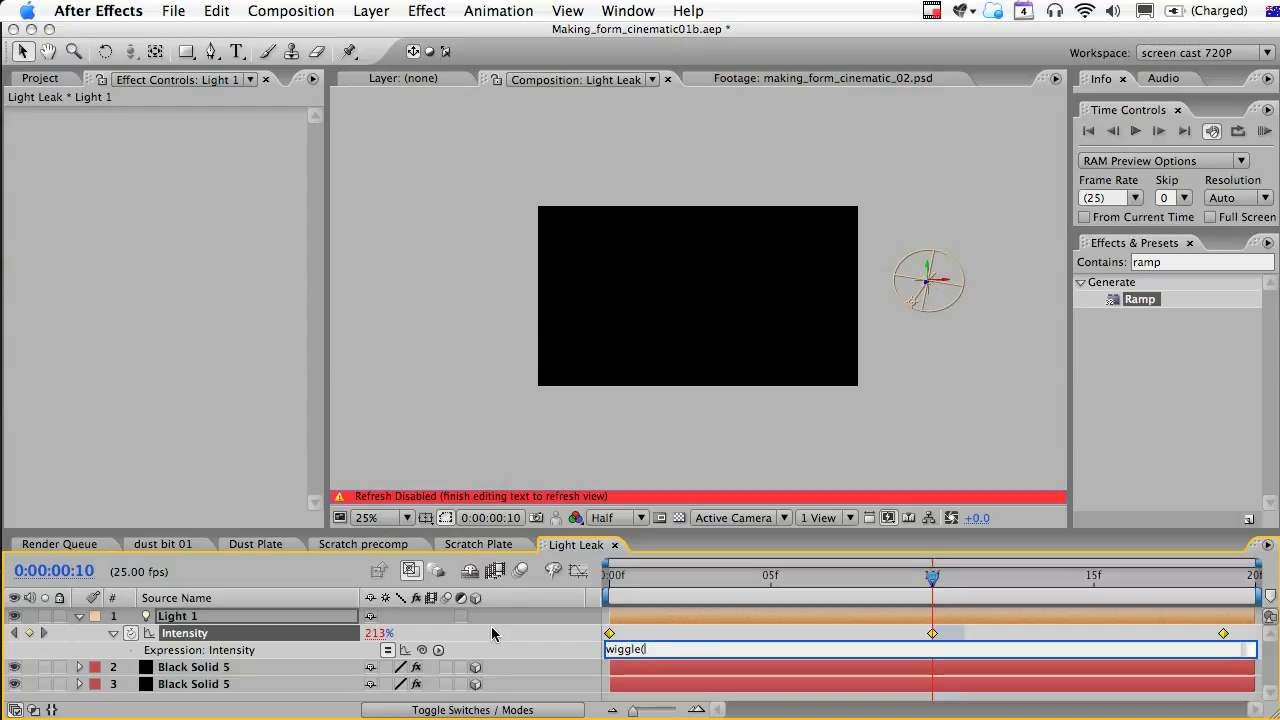
type("5,")
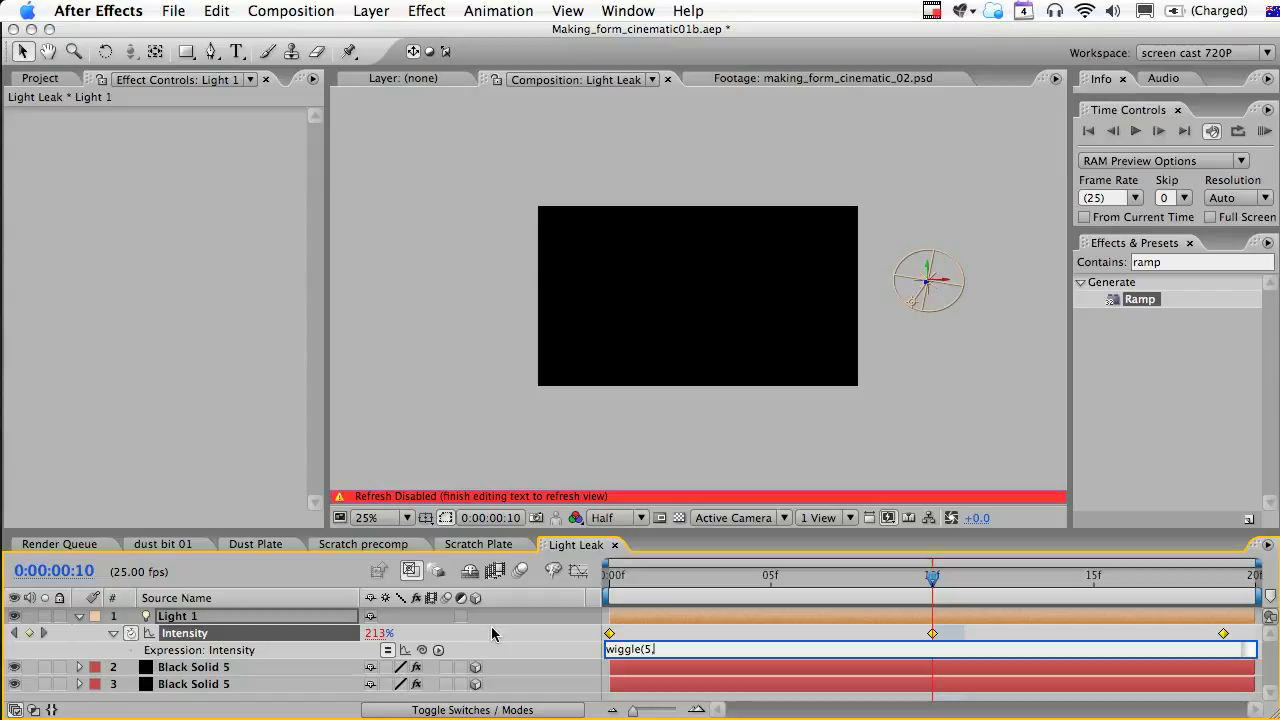
type("30)")
left_click(748, 617)
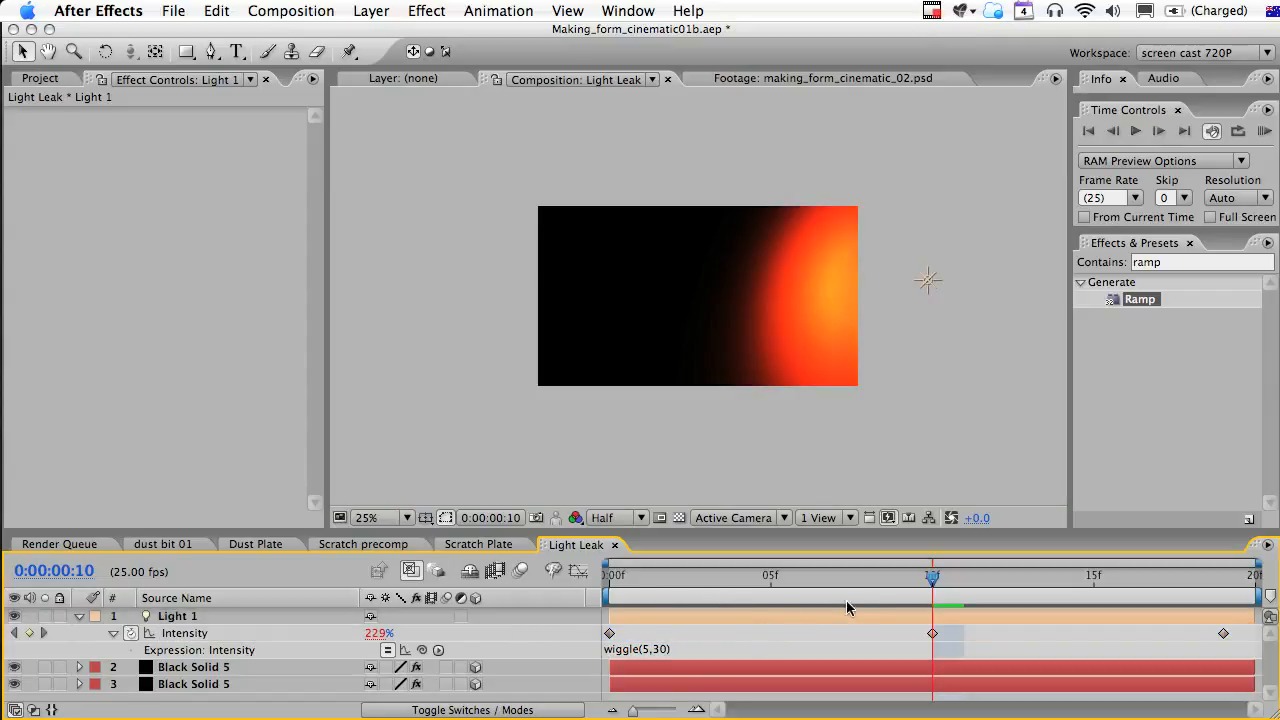
Preview the flickering light and lower its Intensity keyframe at frame 10.
left_click_drag(932, 576, 615, 578)
key("KP_0")
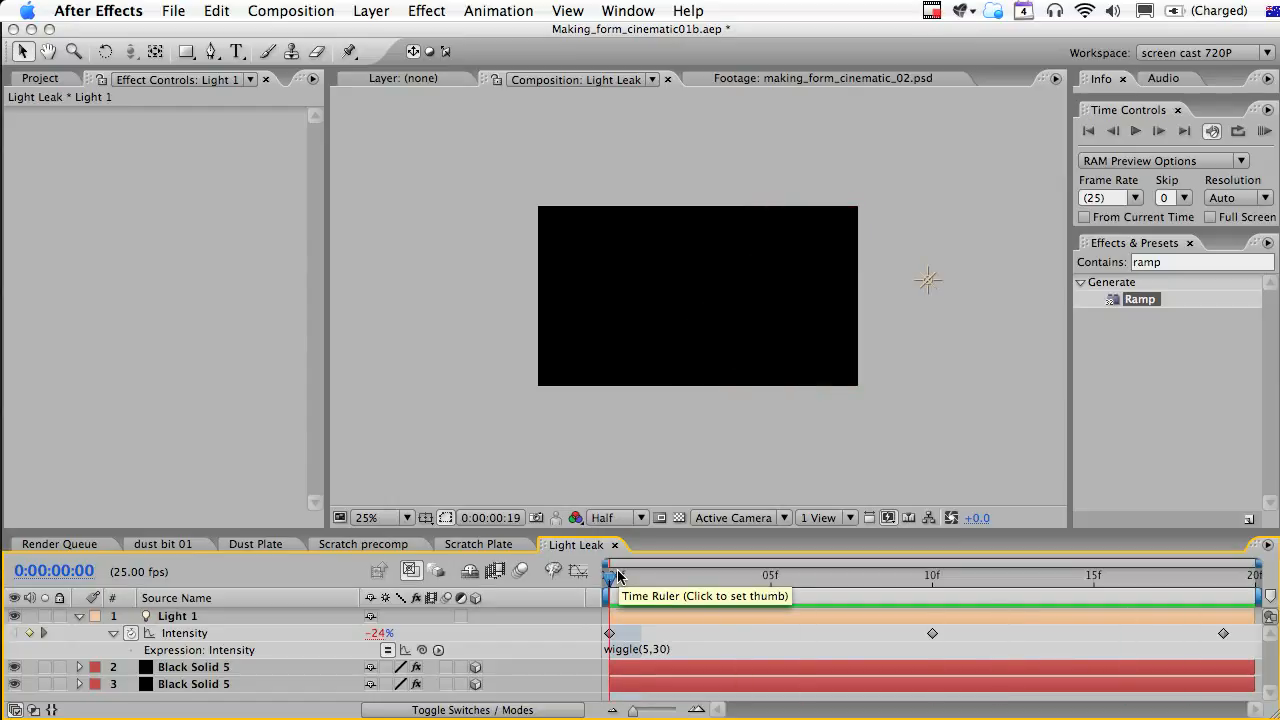
left_click(930, 586)
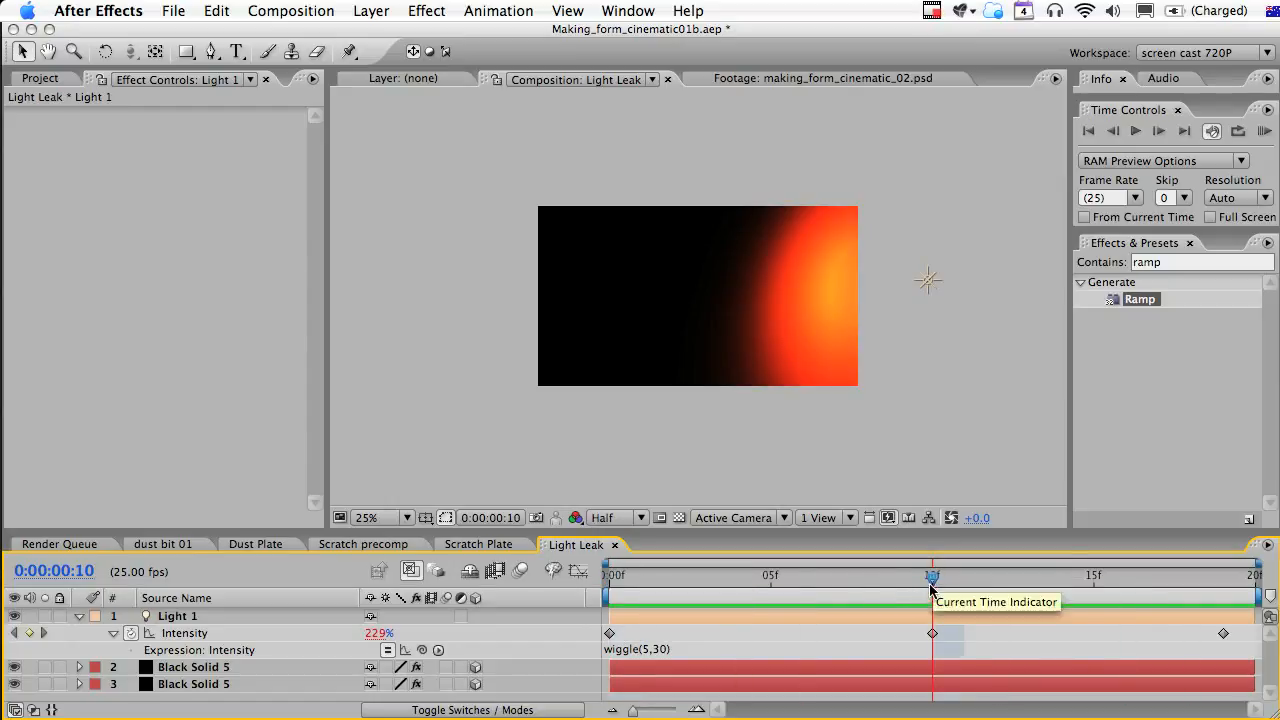
left_click_drag(370, 634, 314, 630)
Duplicate the spot light, move the copy and its point of interest past the frame's left edge, and preview the light leak.
left_click(216, 617)
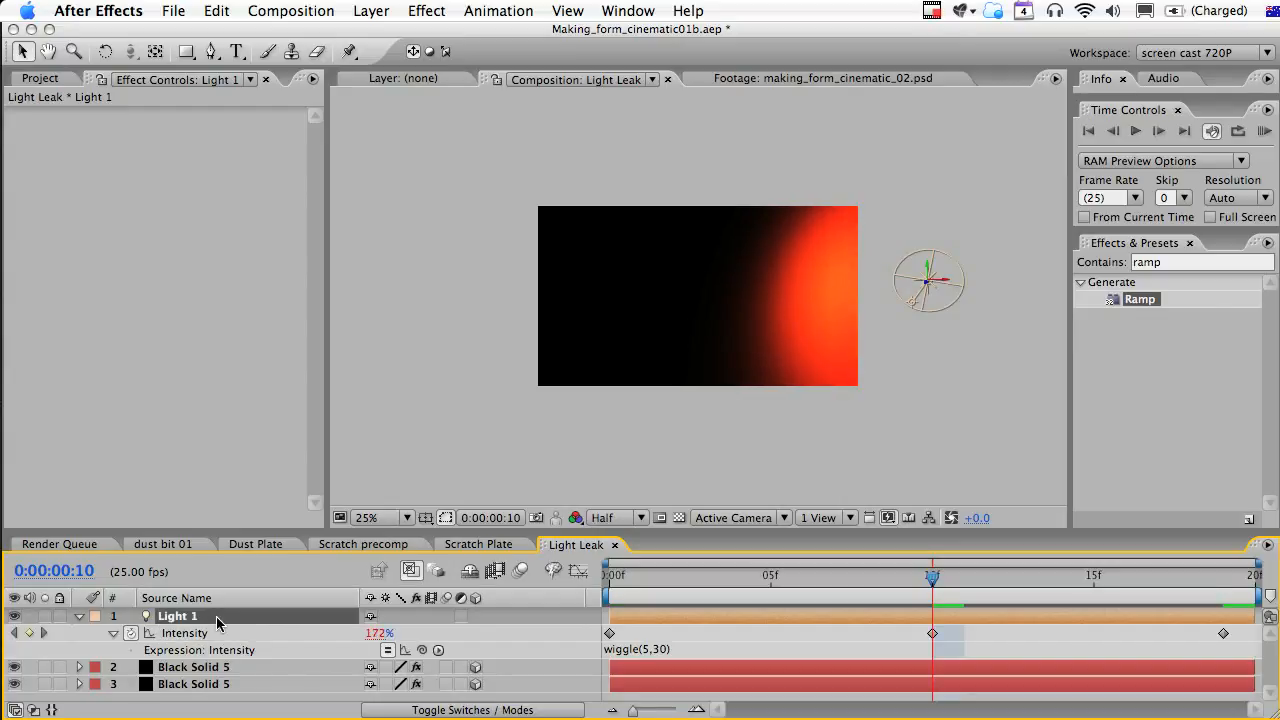
key("super+d")
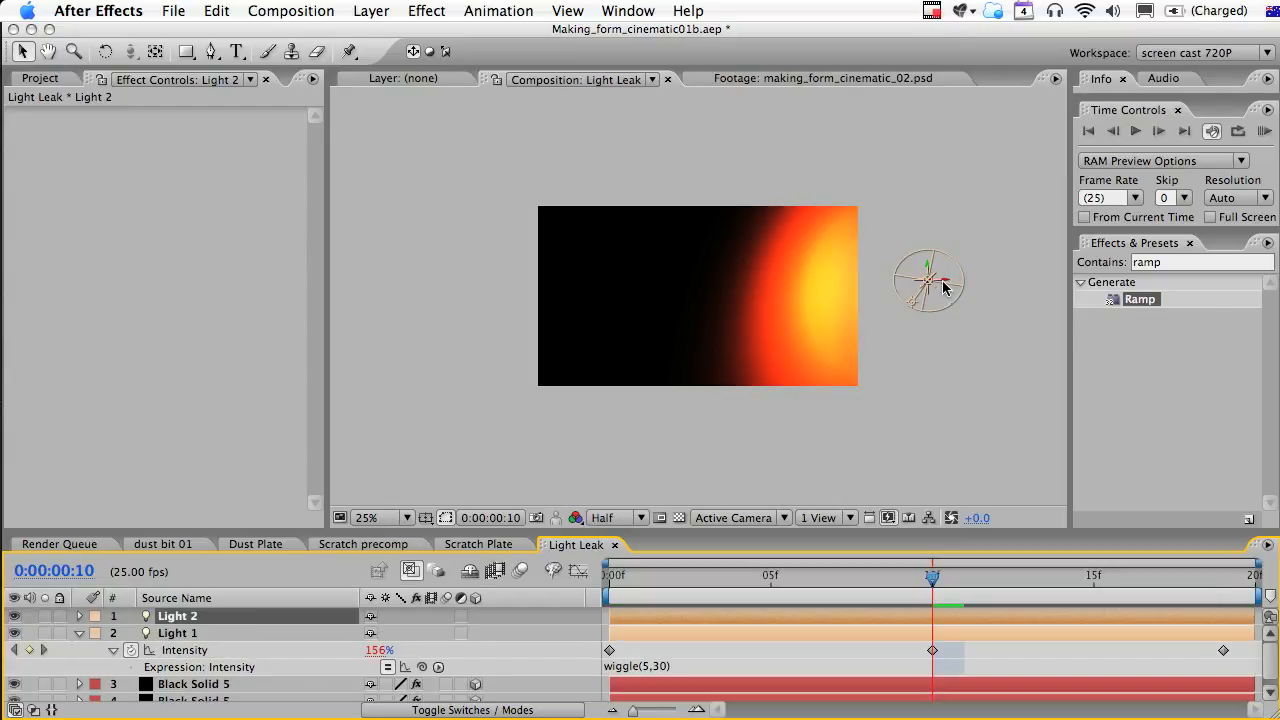
left_click(944, 286)
left_click(930, 282)
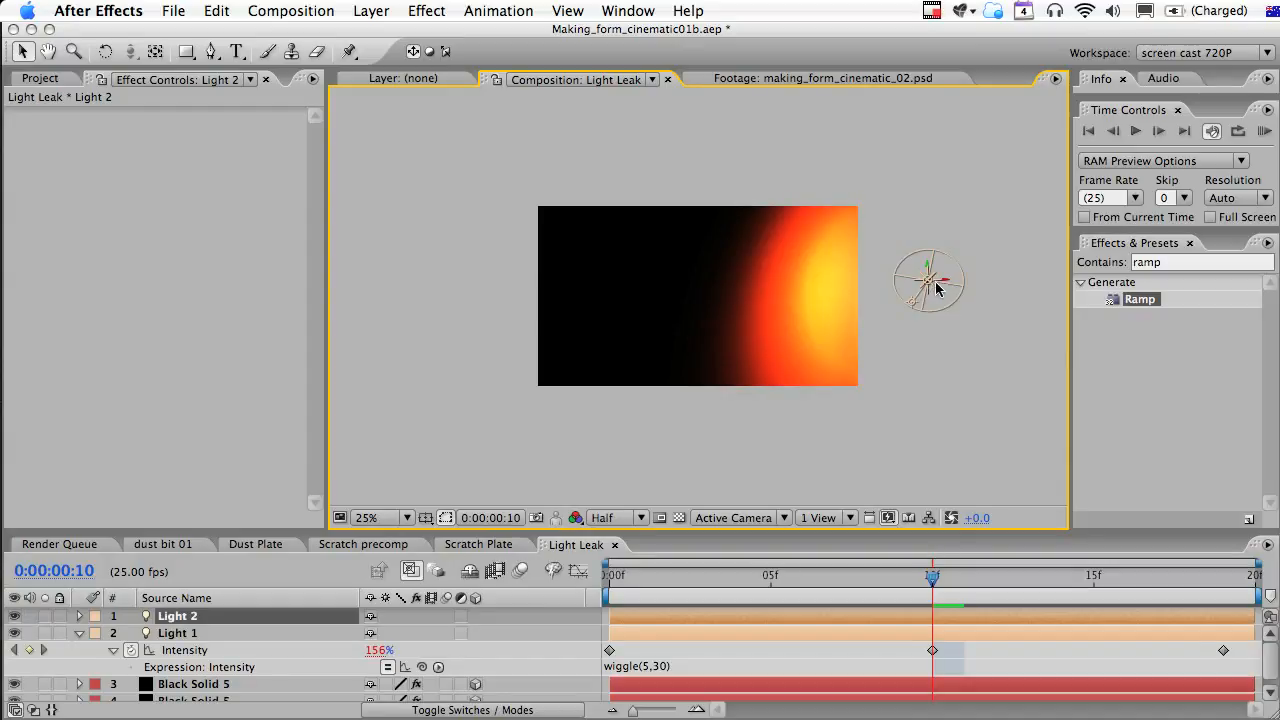
left_click_drag(946, 287, 357, 262)
left_click_drag(472, 284, 443, 289)
key("KP_0")
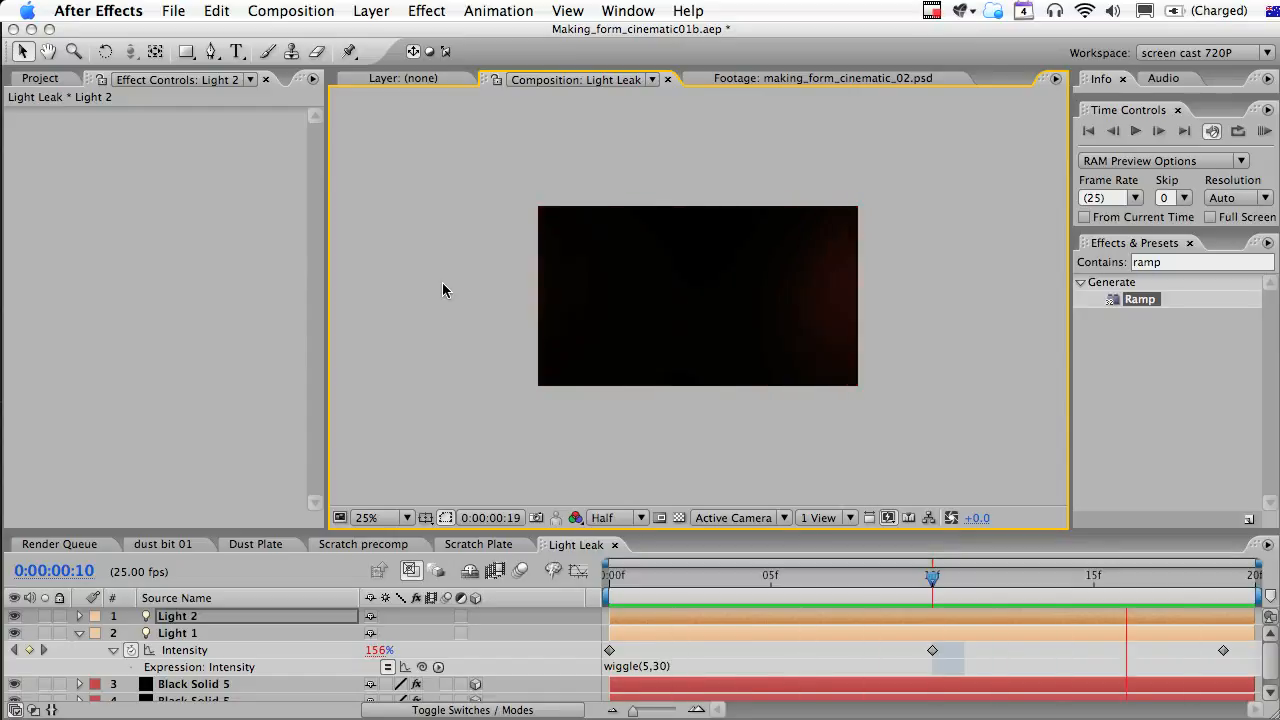
key("space")
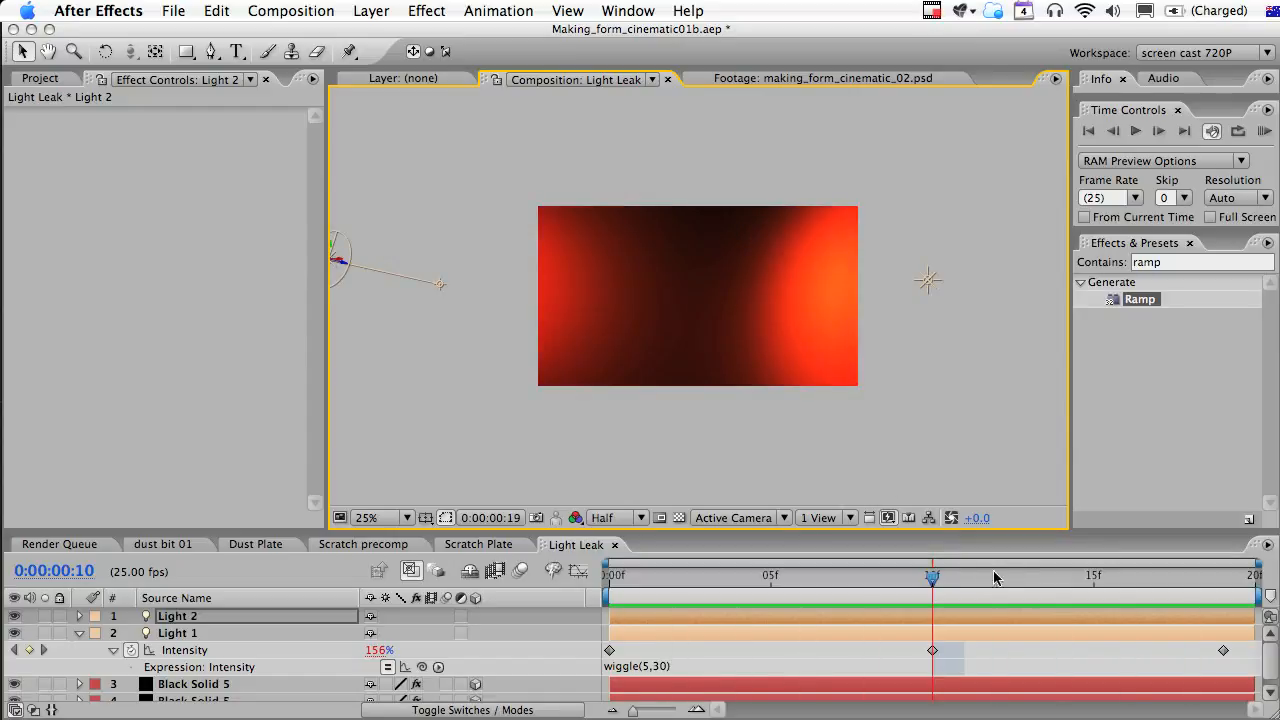
mouse_move(932, 577)
left_mouse_down()
mouse_move(640, 577)
mouse_move(963, 577)
mouse_move(940, 577)
left_mouse_up()
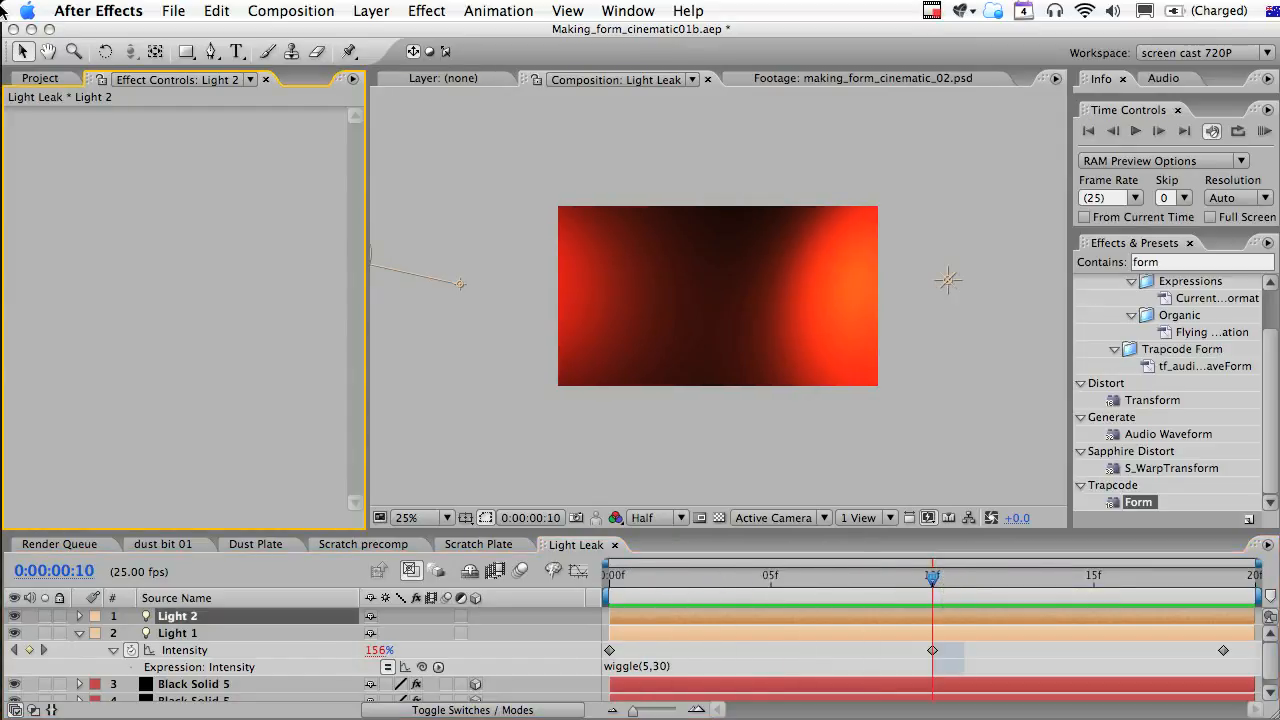
Create a 10-second HDV/HDTV 720 25 composition named Shot 01 in the Shots folder.
left_click(52, 79)
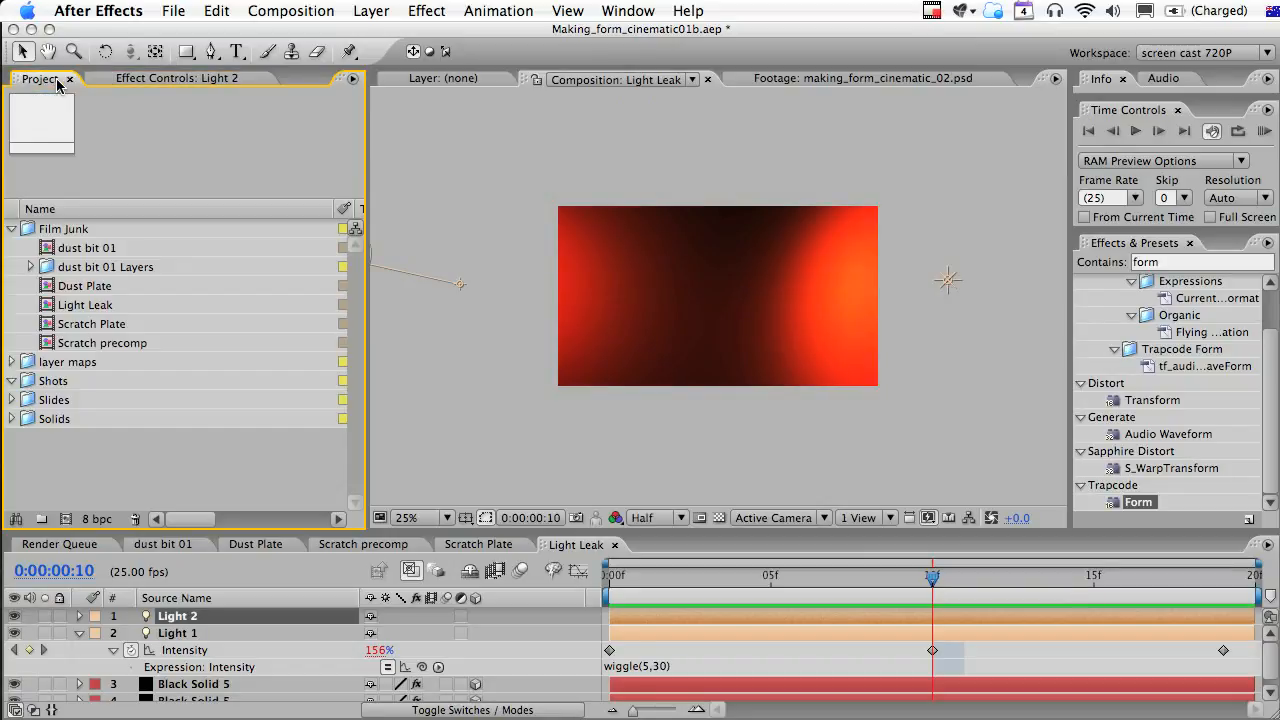
left_click(46, 383)
left_click(65, 519)
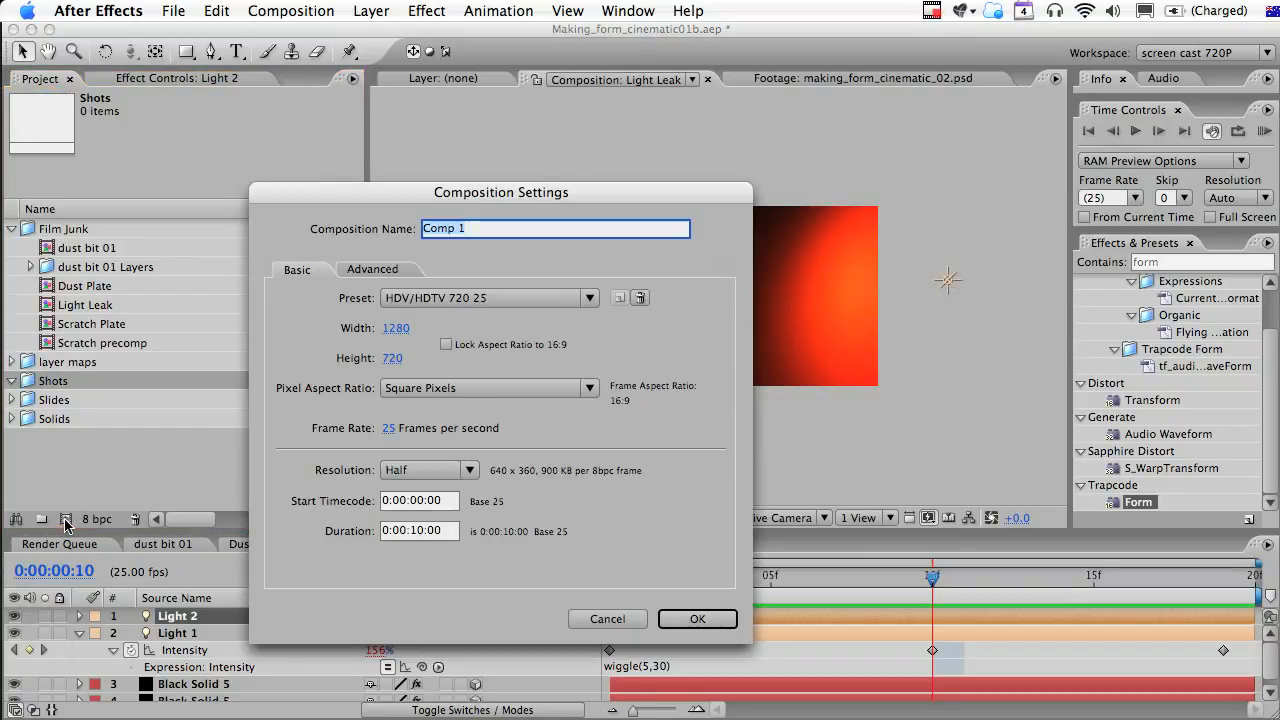
type("Shot 01")
key("Return")
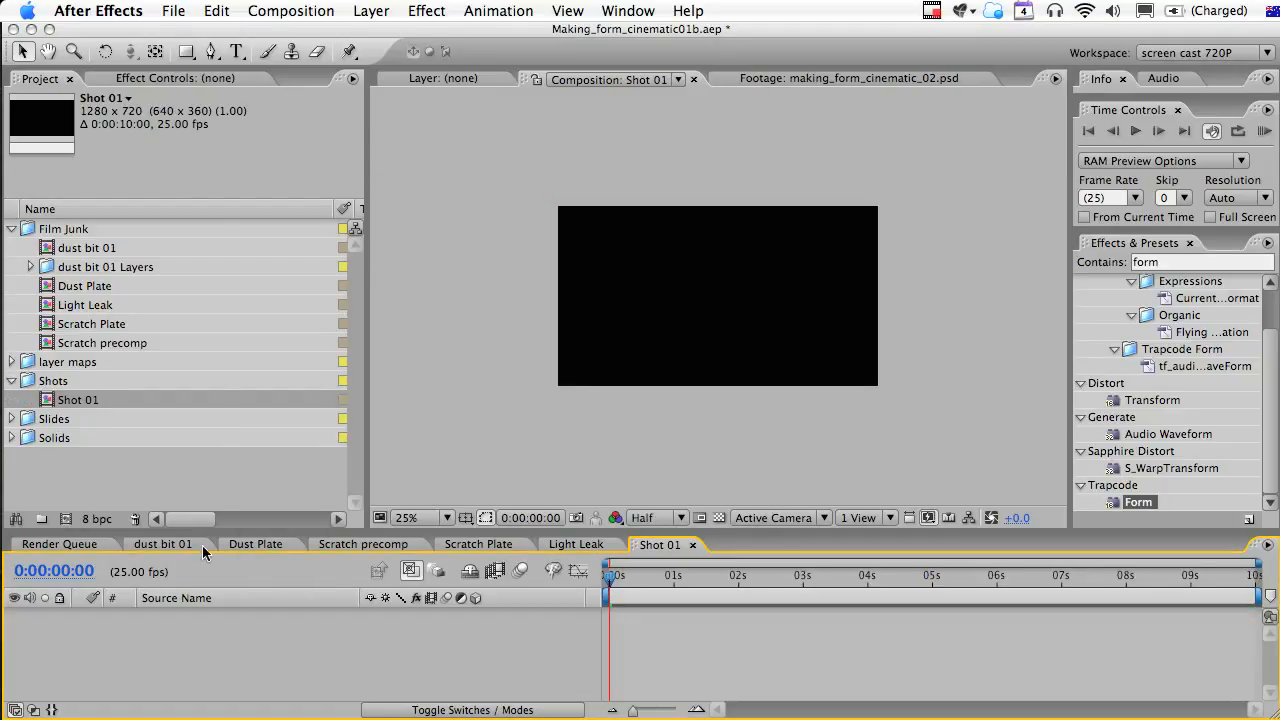
Add a black 1280 x 720 solid named form to Shot 01 and apply the Trapcode Form effect to it.
key("super+y")
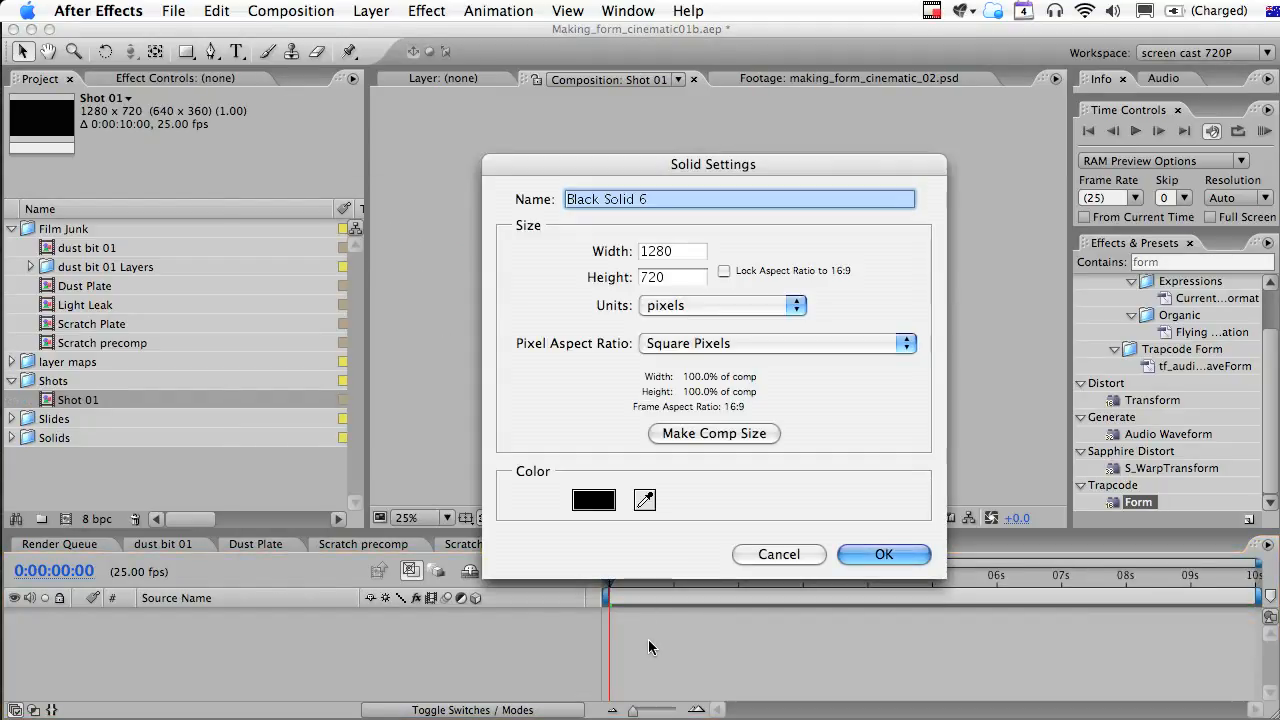
type("form")
key("Return")
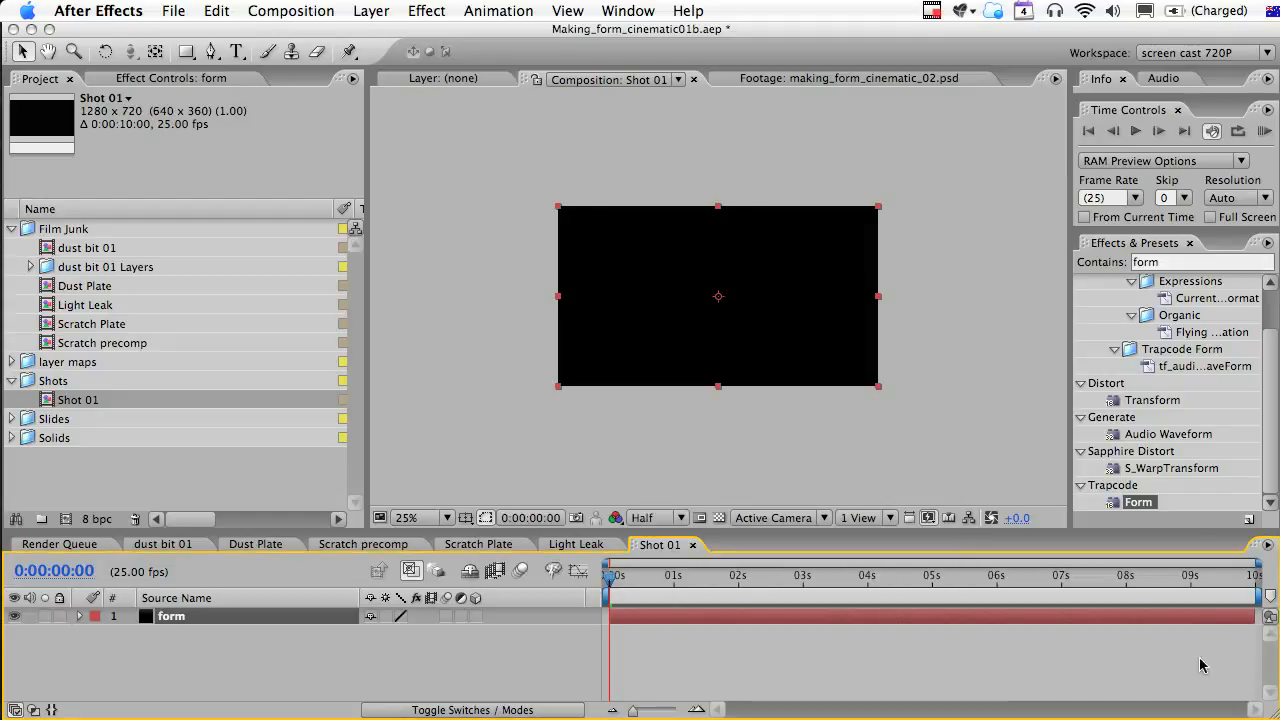
left_click(1130, 506)
left_click_drag(1127, 513, 1042, 620)
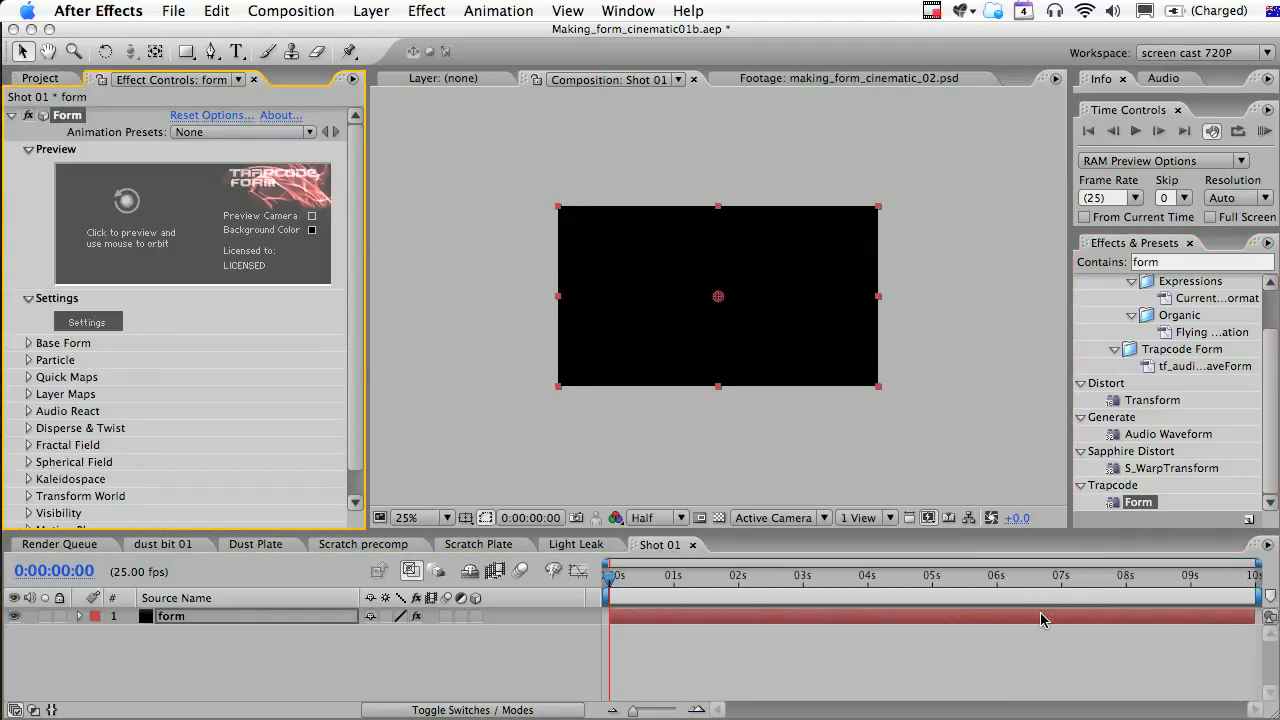
Add a camera with the 50mm preset to Shot 01.
left_click(371, 10)
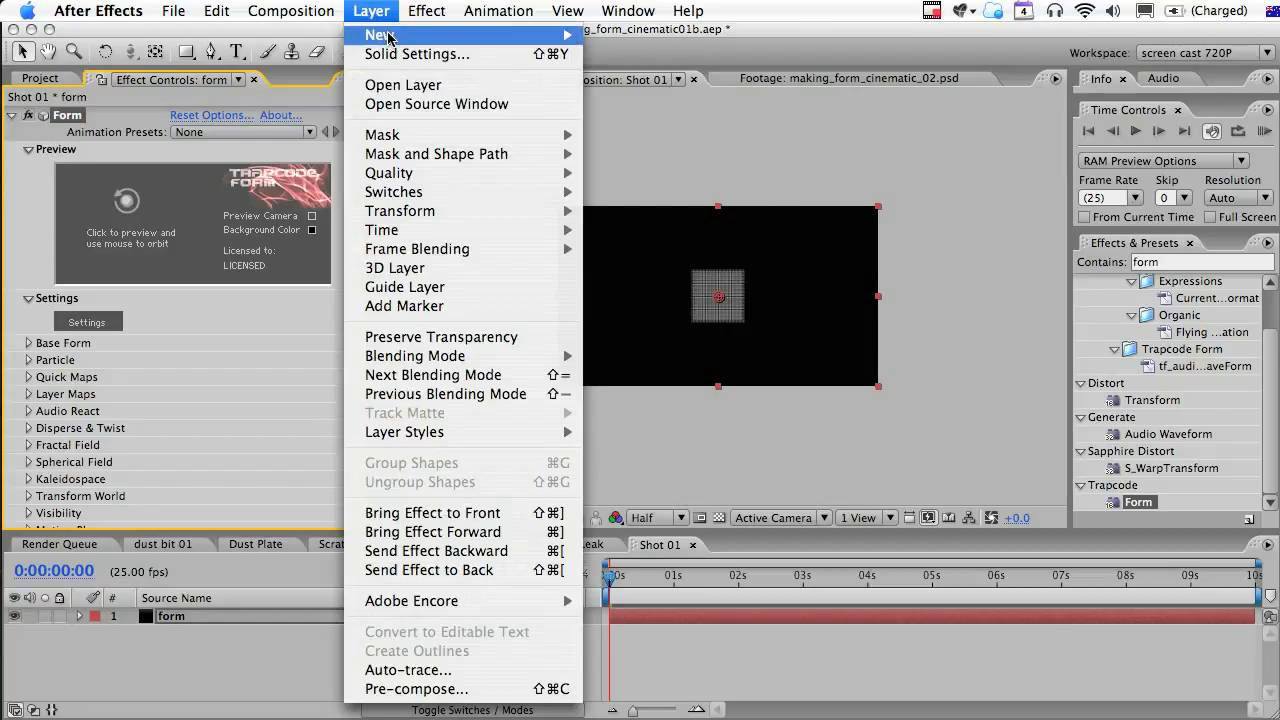
mouse_move(395, 35)
left_click(626, 97)
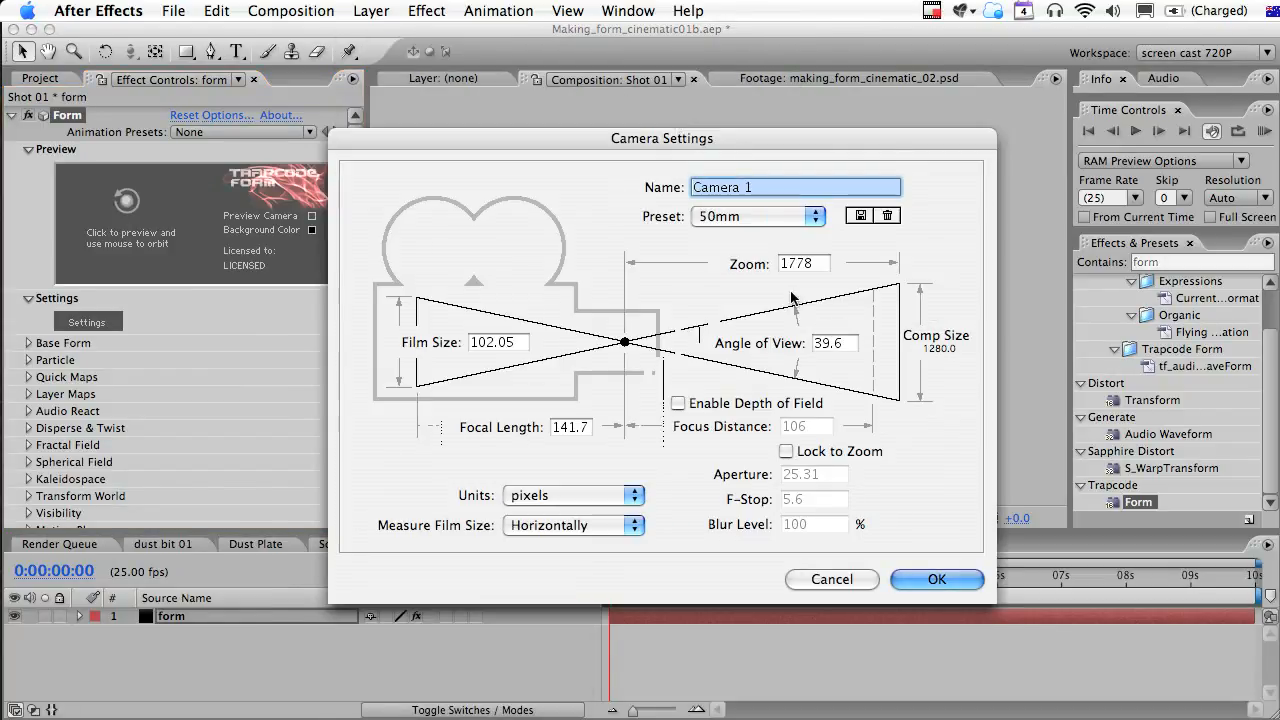
left_click(937, 580)
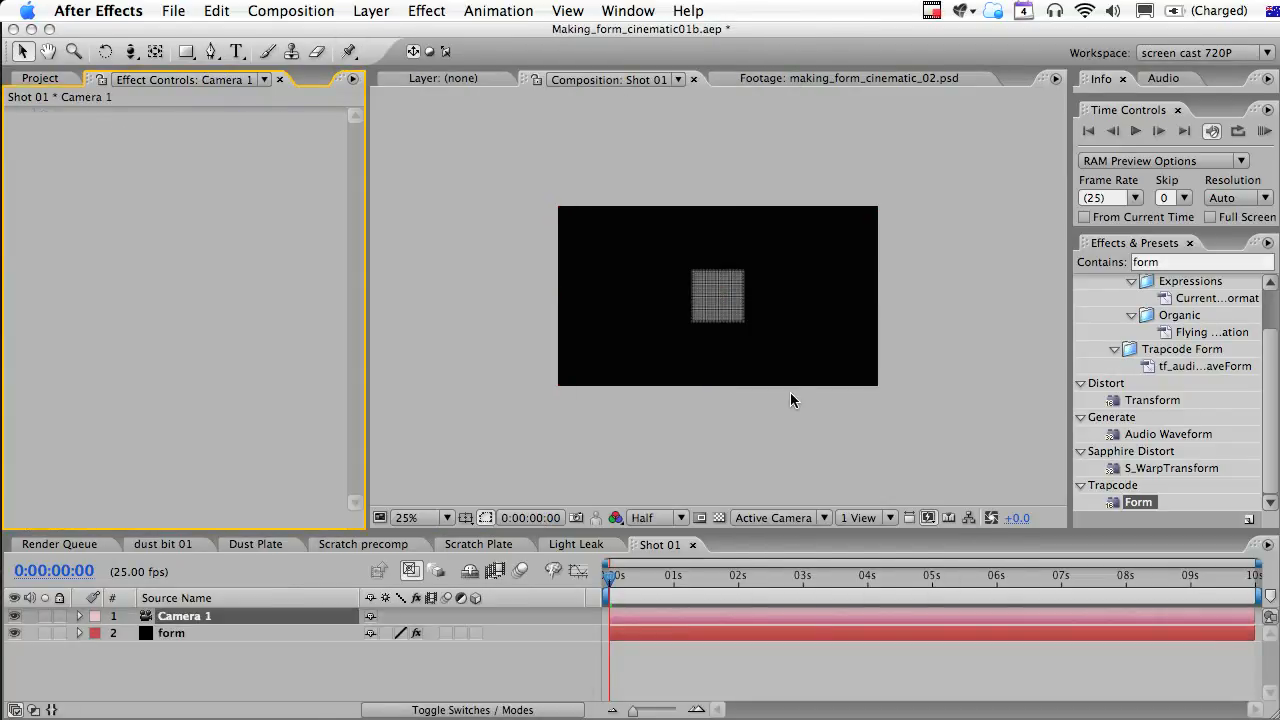
key("period")
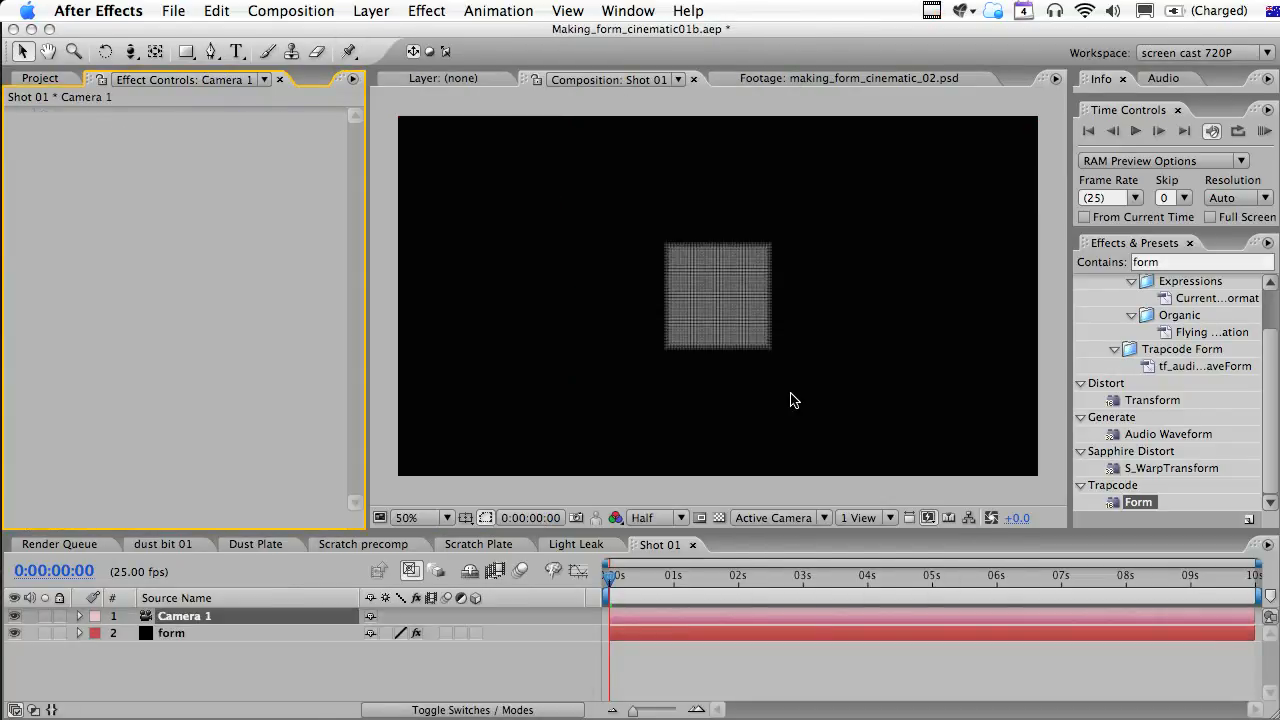
Move the camera in closer so the particle grid fills most of the frame's height.
left_click(181, 631)
key("c")
left_click_drag(691, 391, 740, 403)
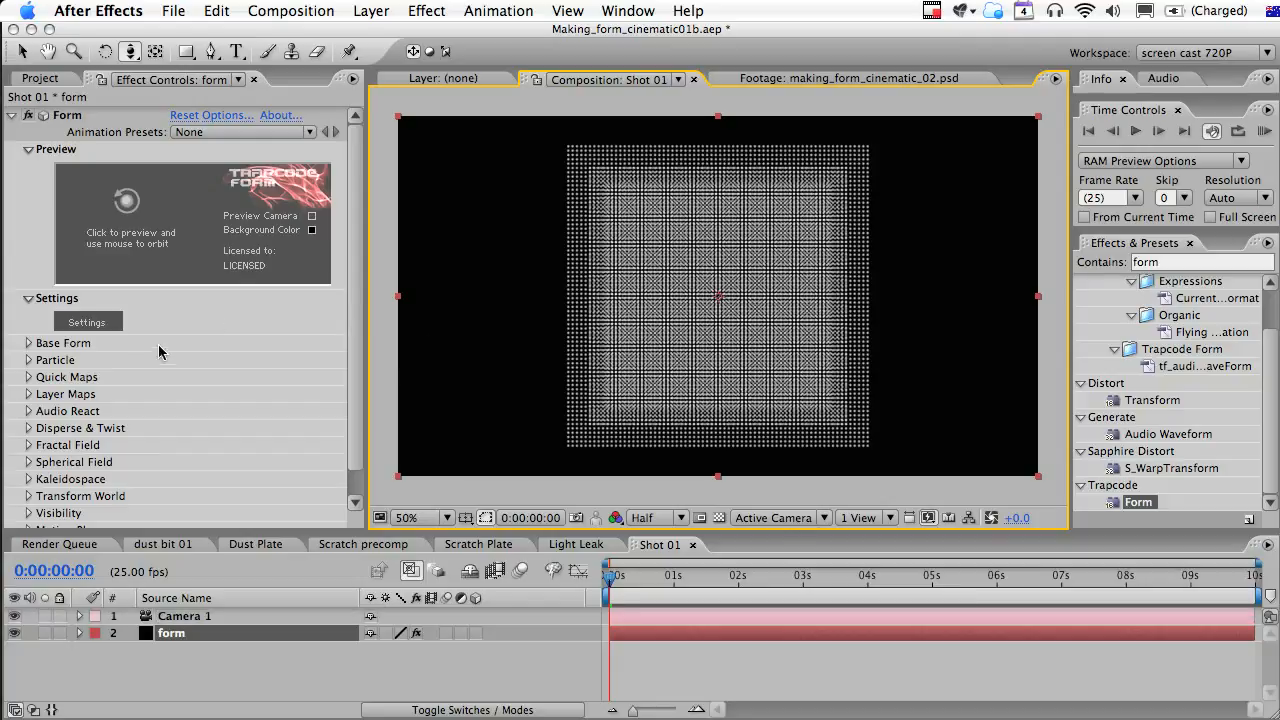
Set the Base Form's Size Z to 620.
left_click(29, 343)
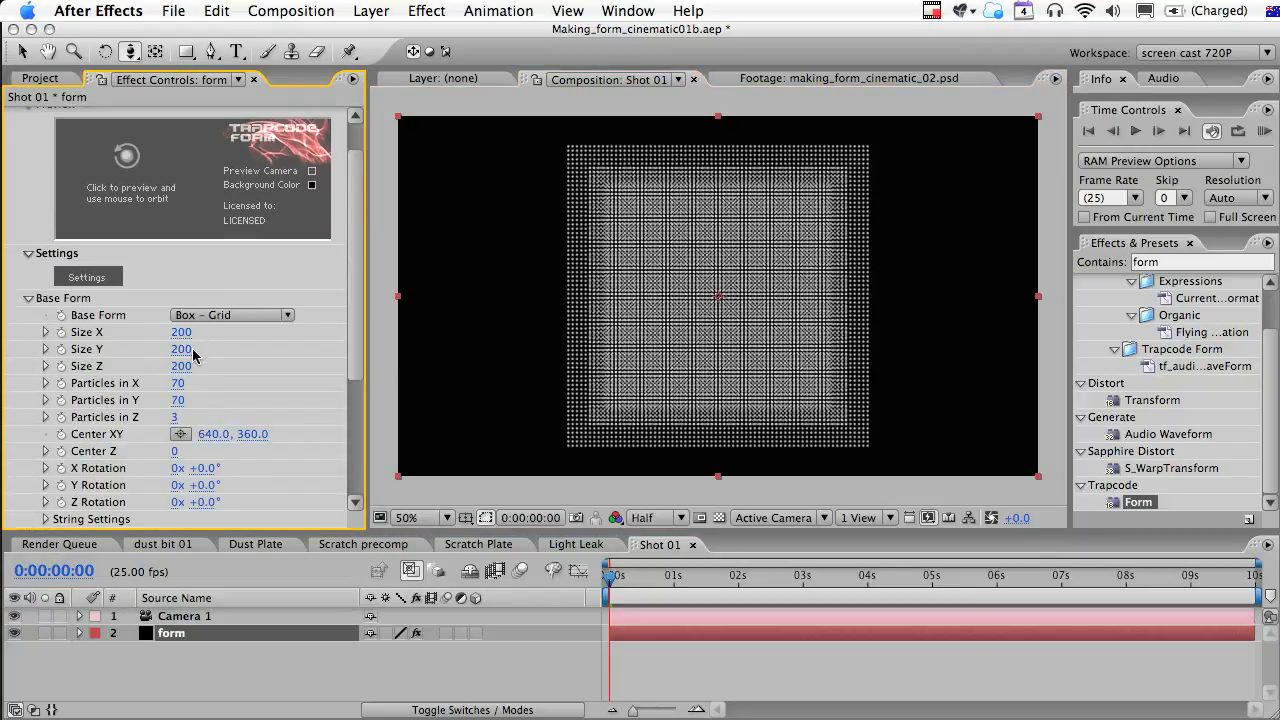
left_click(184, 367)
key("Tab")
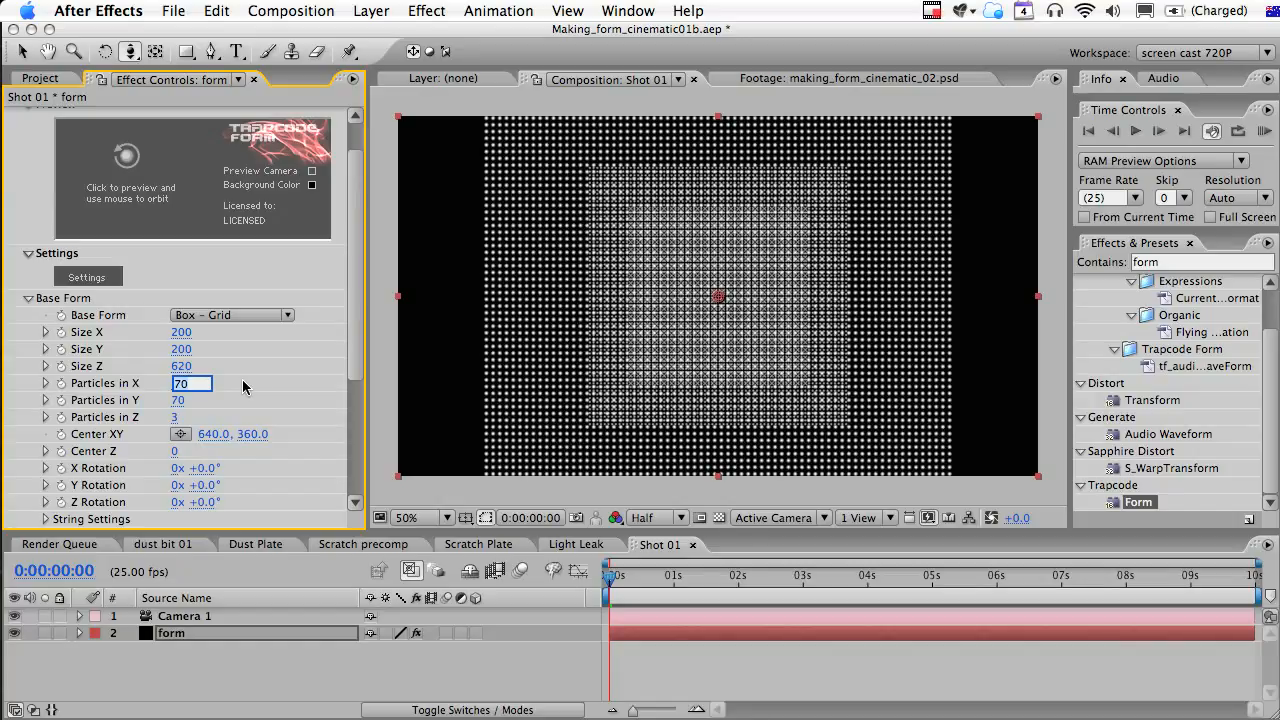
Set the Base Form's Particles in X to 35, Particles in Y to 35 and Particles in Z to 1.
type("35")
key("Tab")
type("35")
key("Tab")
type("1")
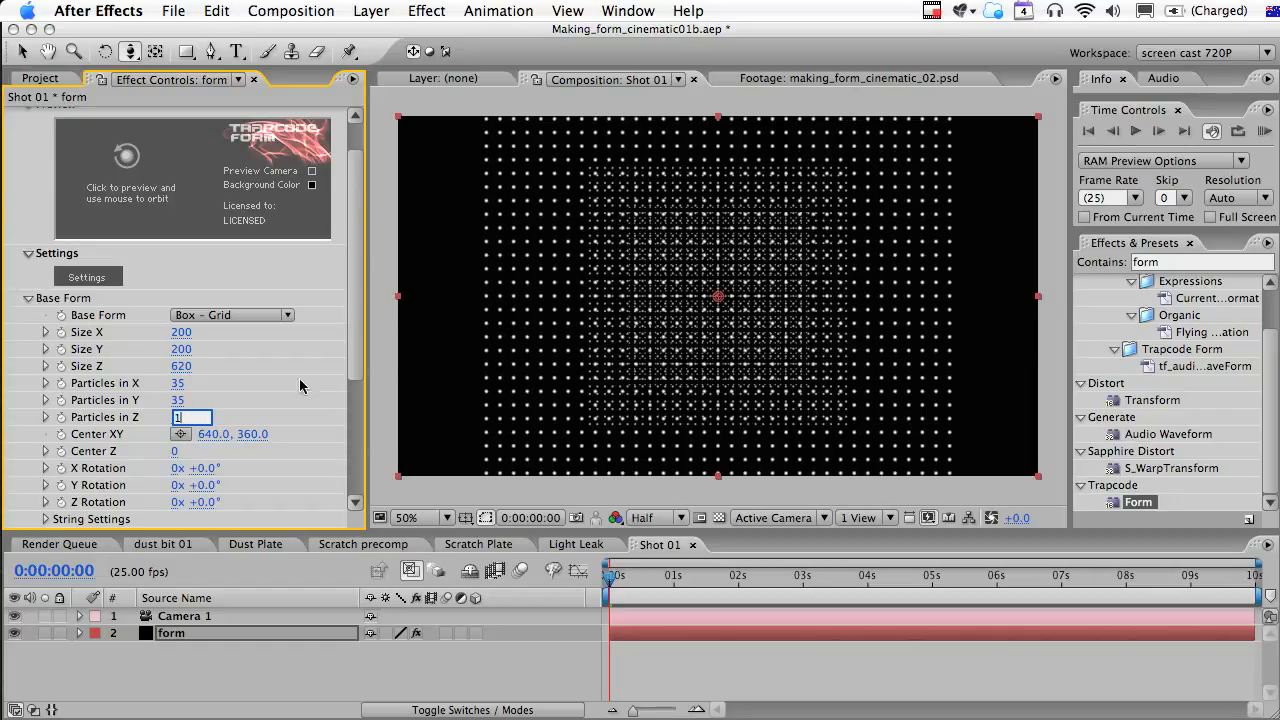
key("Return")
Expand the Form effect's Fractal Field settings and set Affect Size to 2.
scroll(319, 380, "down", 5)
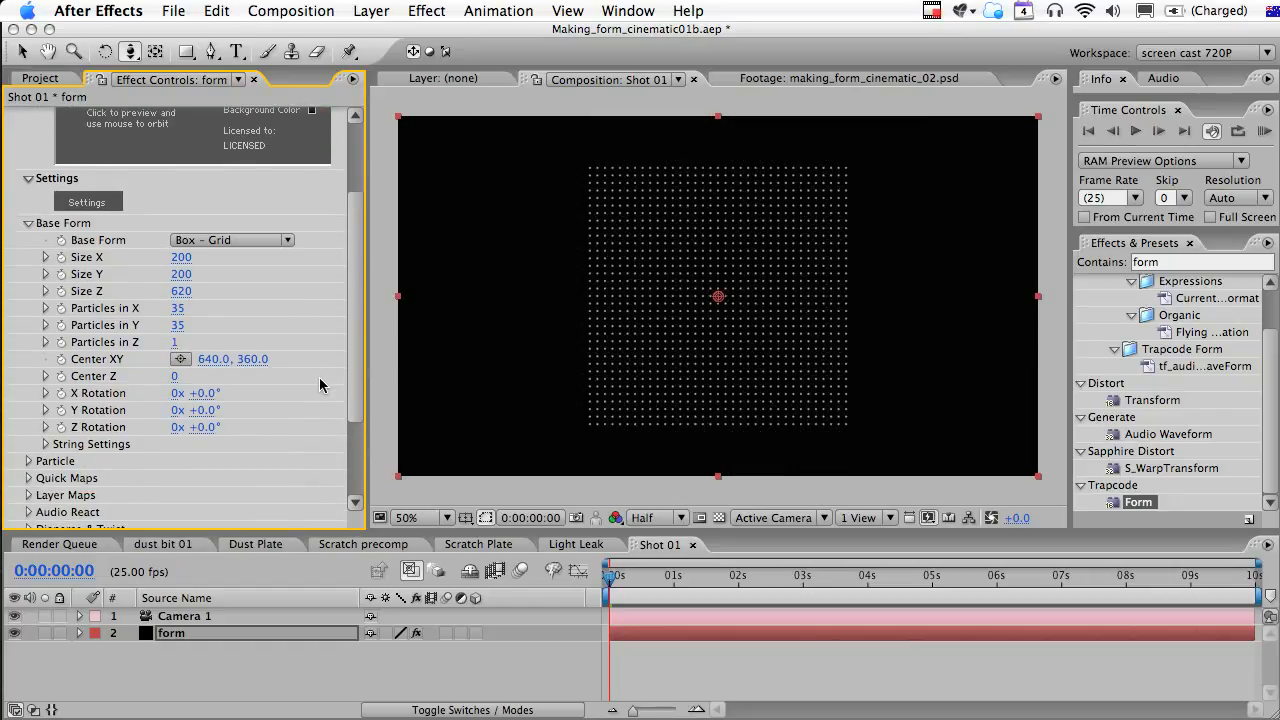
scroll(320, 385, "down", 8)
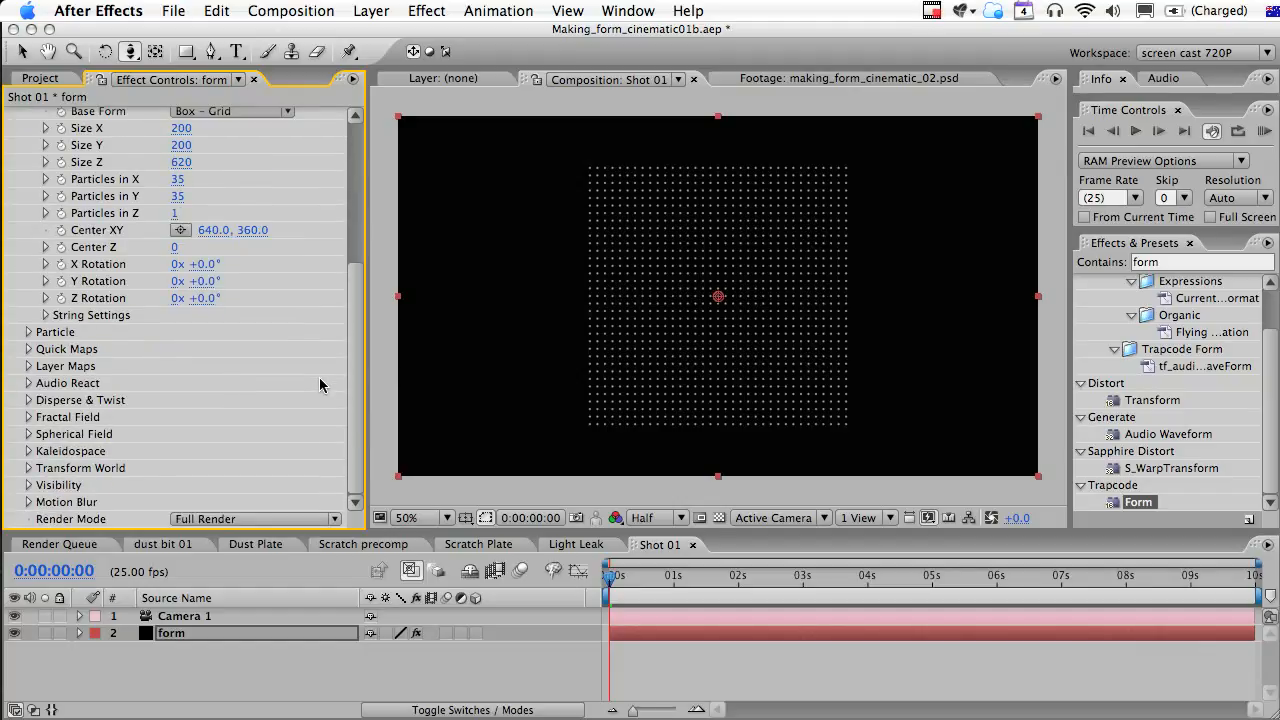
left_click(27, 417)
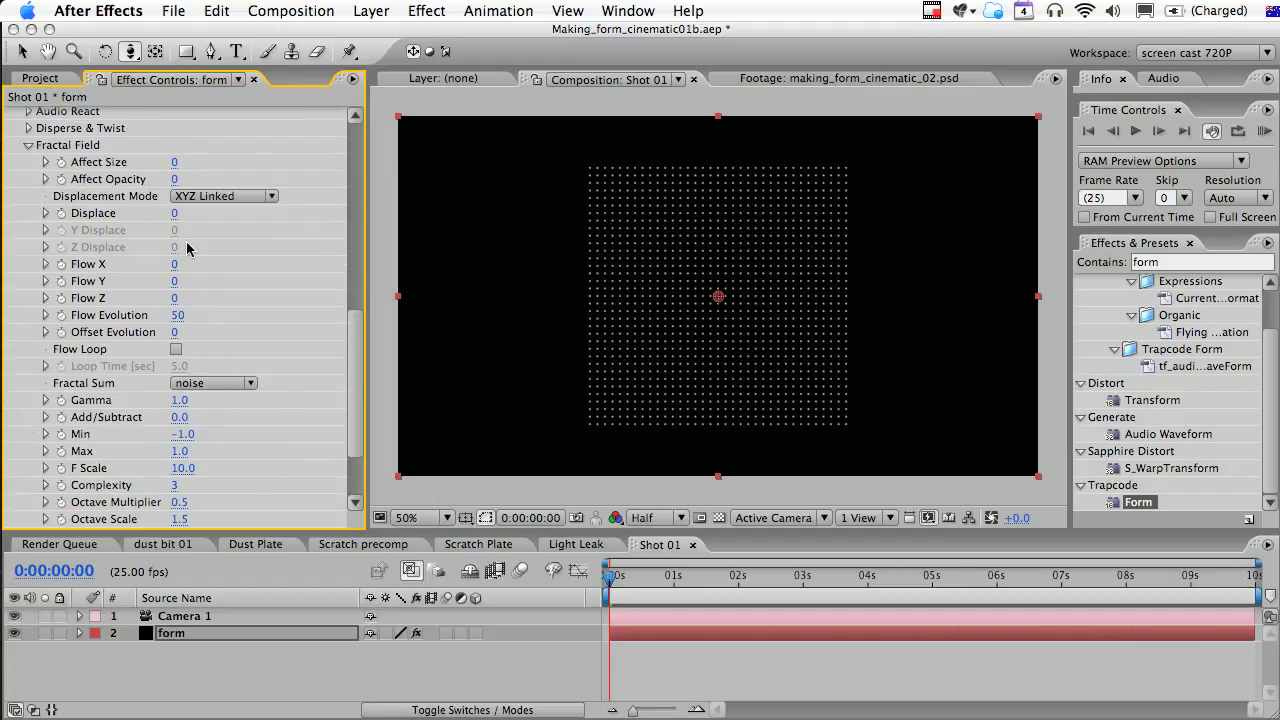
left_click(174, 162)
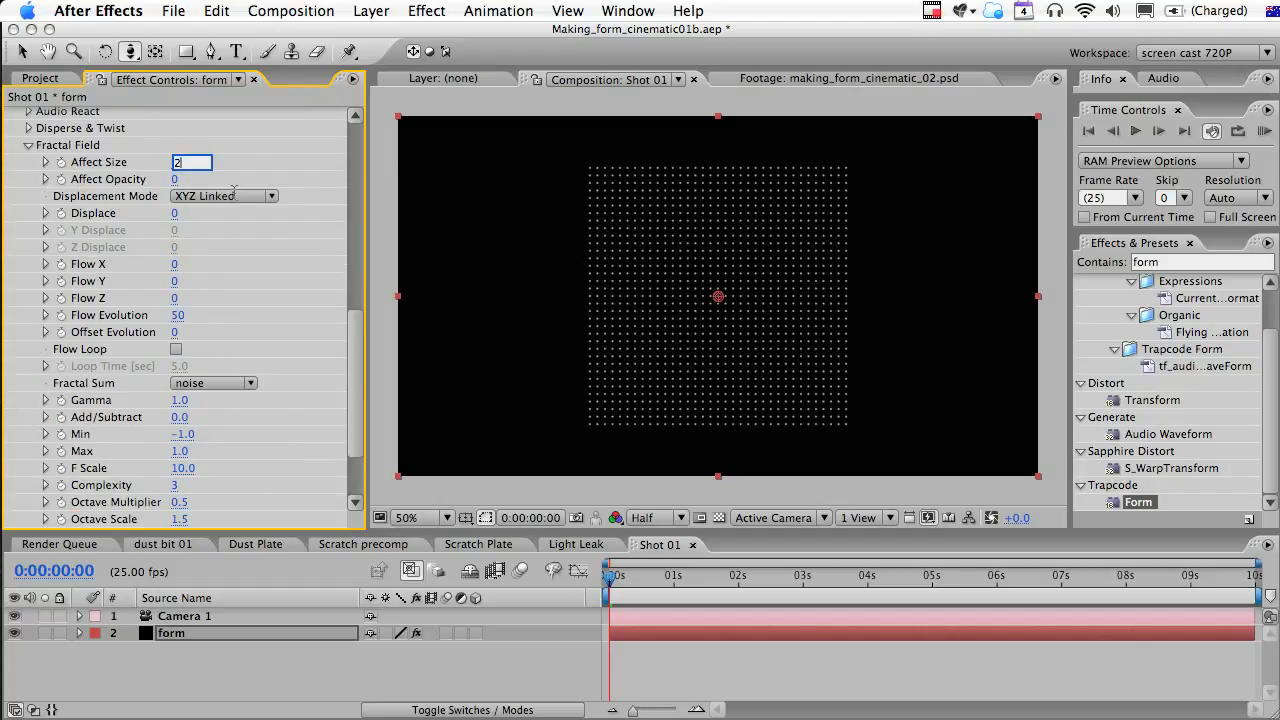
type("2")
key("Tab")
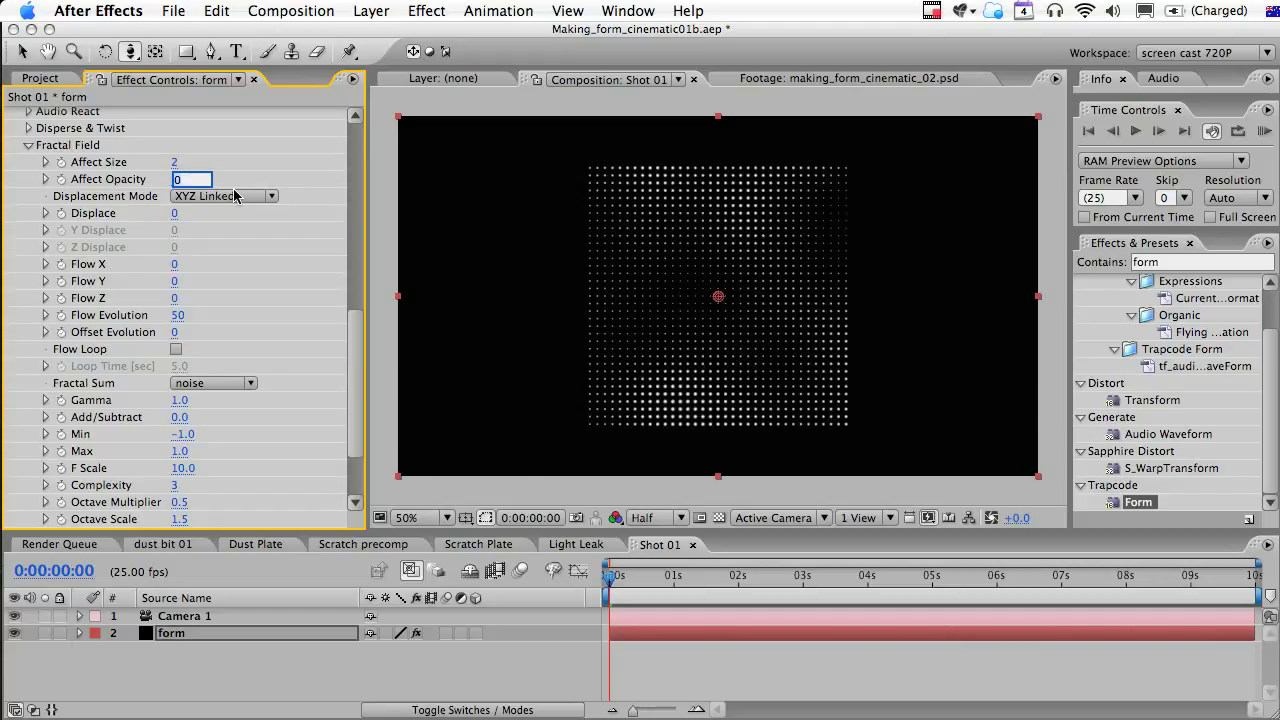
Switch the Fractal Field's Displacement Mode to XYZ Individual and set X Displace to 108, Y Displace to 175 and Z Displace to 30.
left_click(222, 197)
left_click(222, 210)
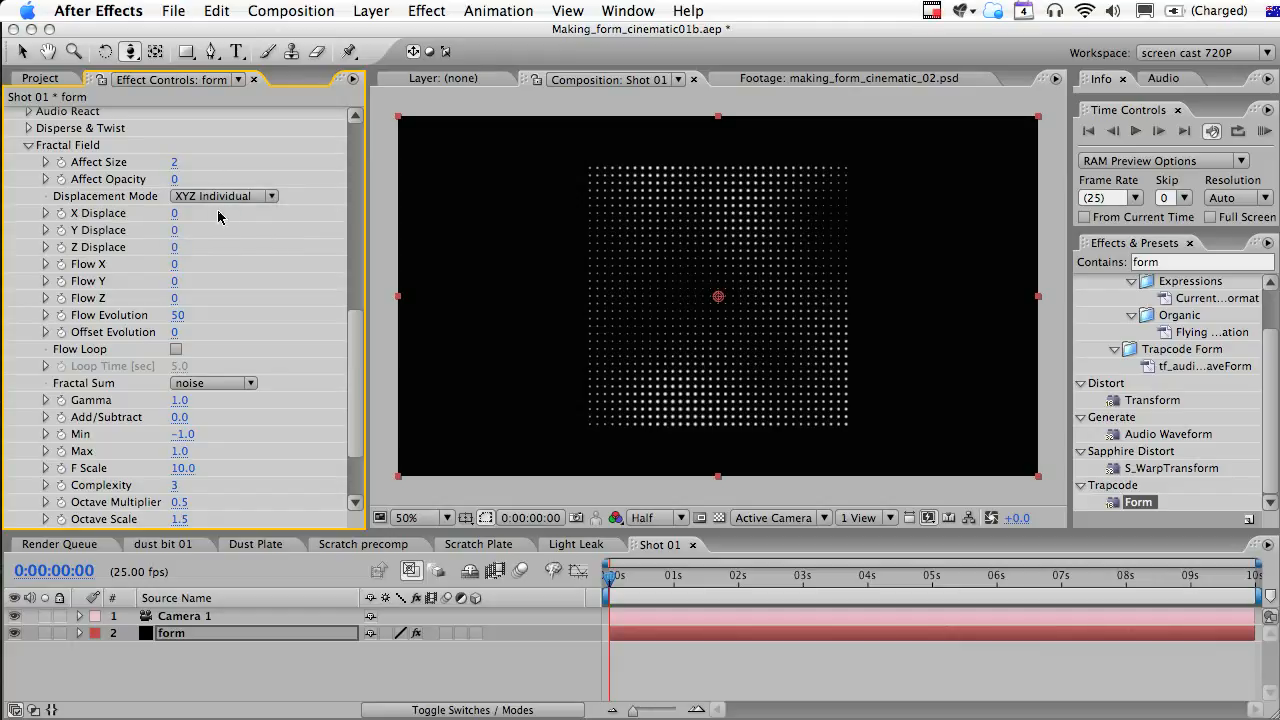
left_click(174, 214)
type("108")
key("Tab")
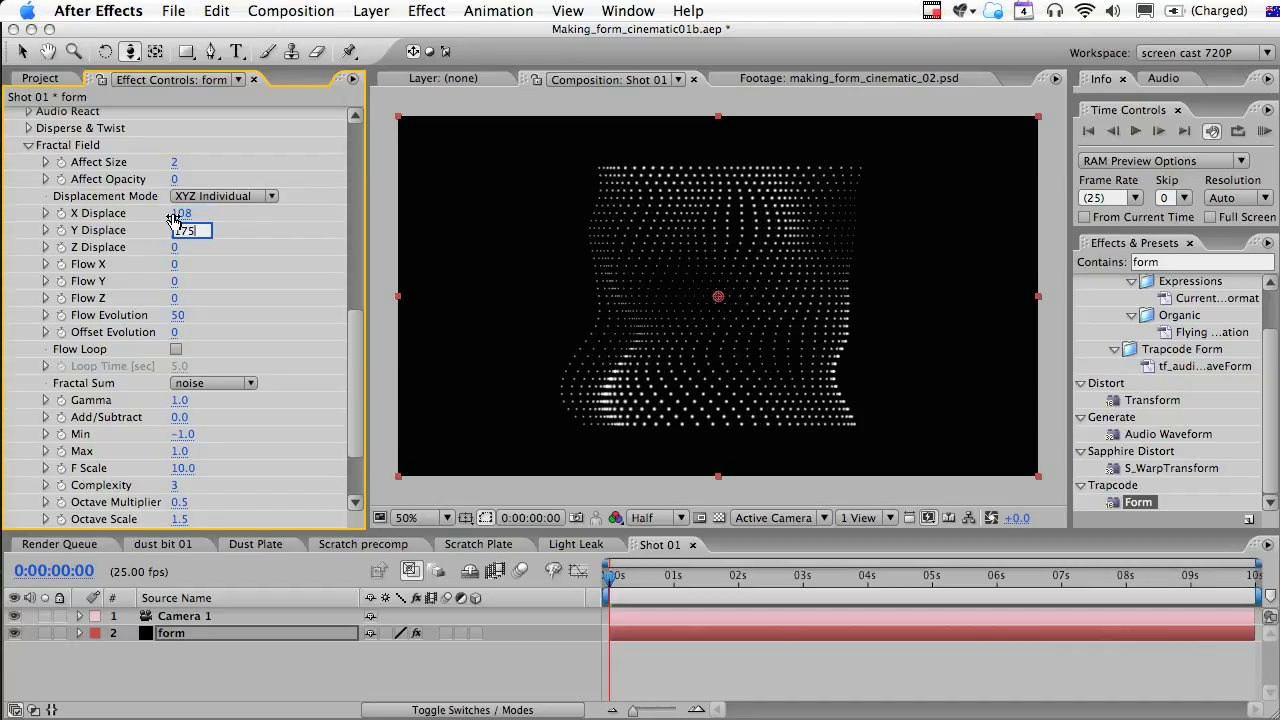
key("Tab")
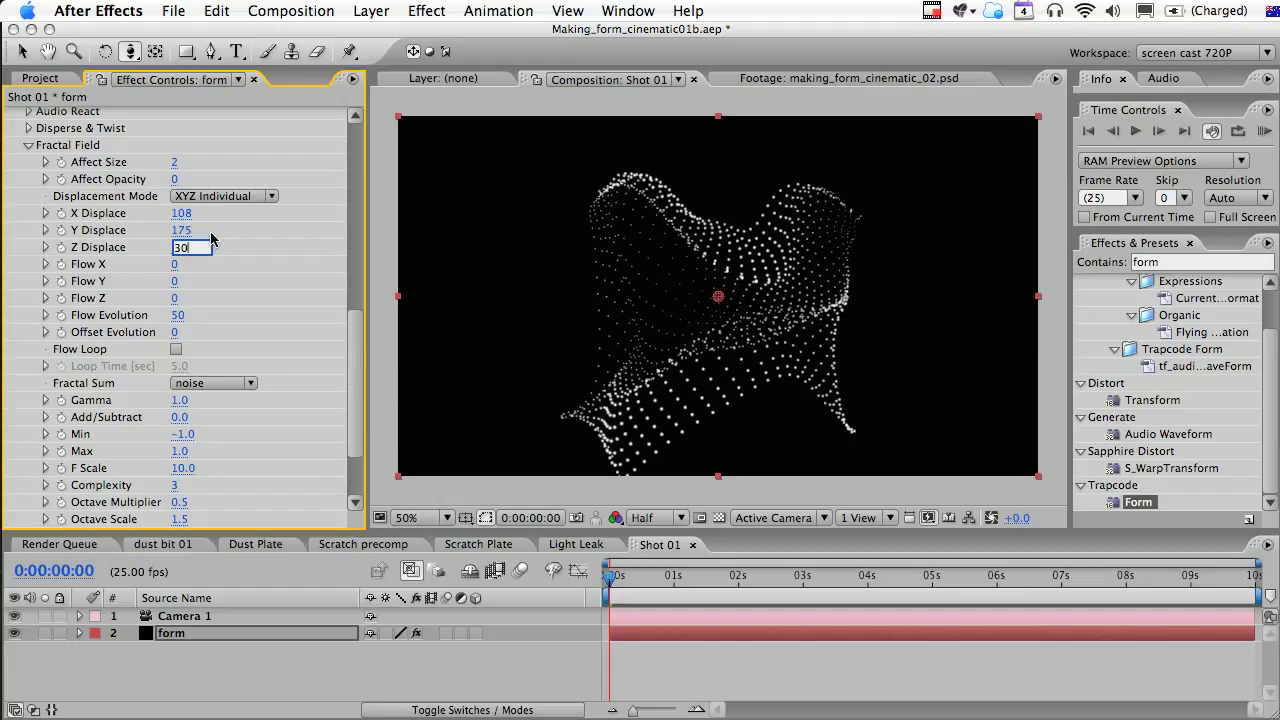
type("30")
key("Return")
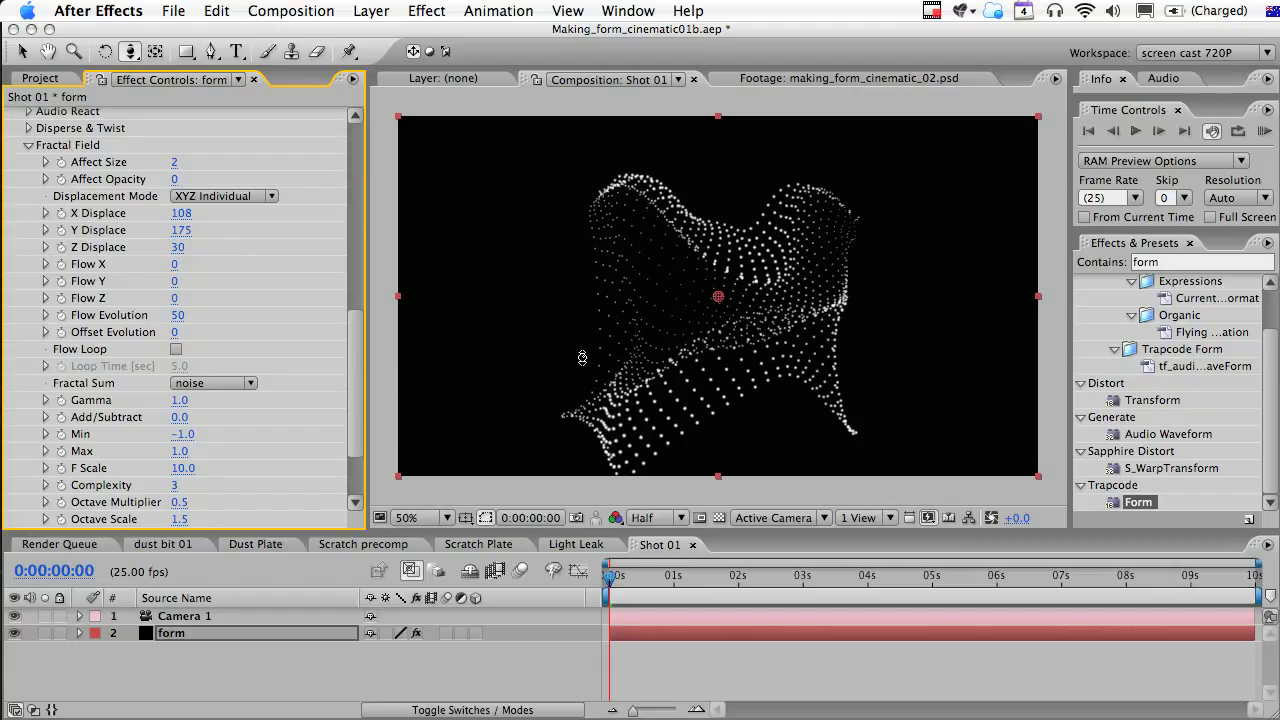
Scrub to 0:00:00:04 and set the Fractal Field's Flow Z to 18, Flow Evolution to 20 and Offset Evolution to 113.
mouse_move(640, 583)
left_mouse_down()
mouse_move(803, 583)
mouse_move(619, 583)
left_mouse_up()
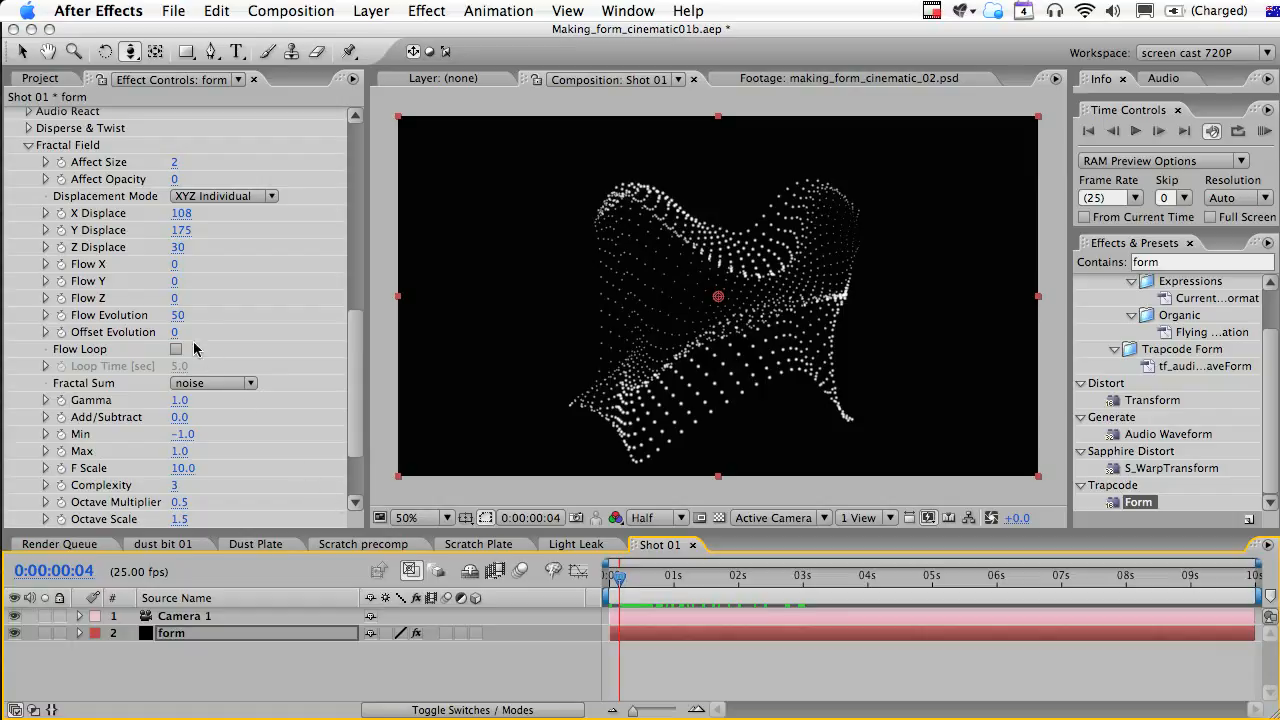
left_click(177, 302)
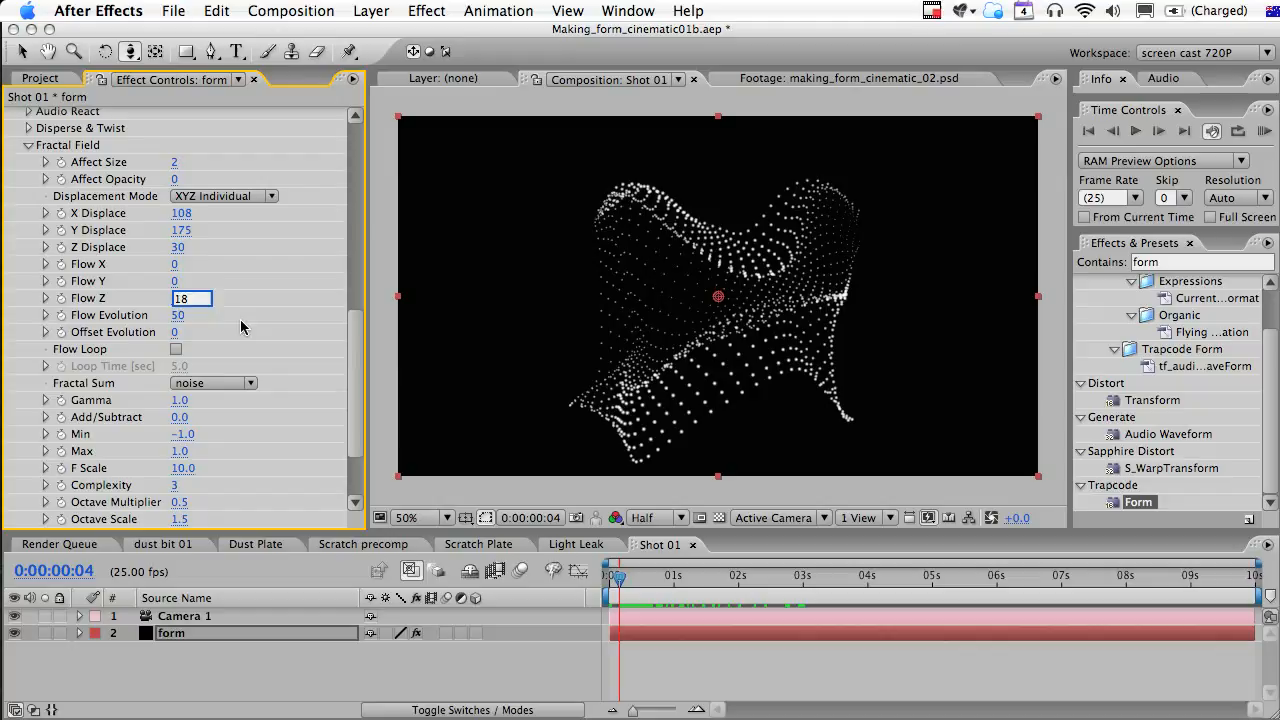
key("Tab")
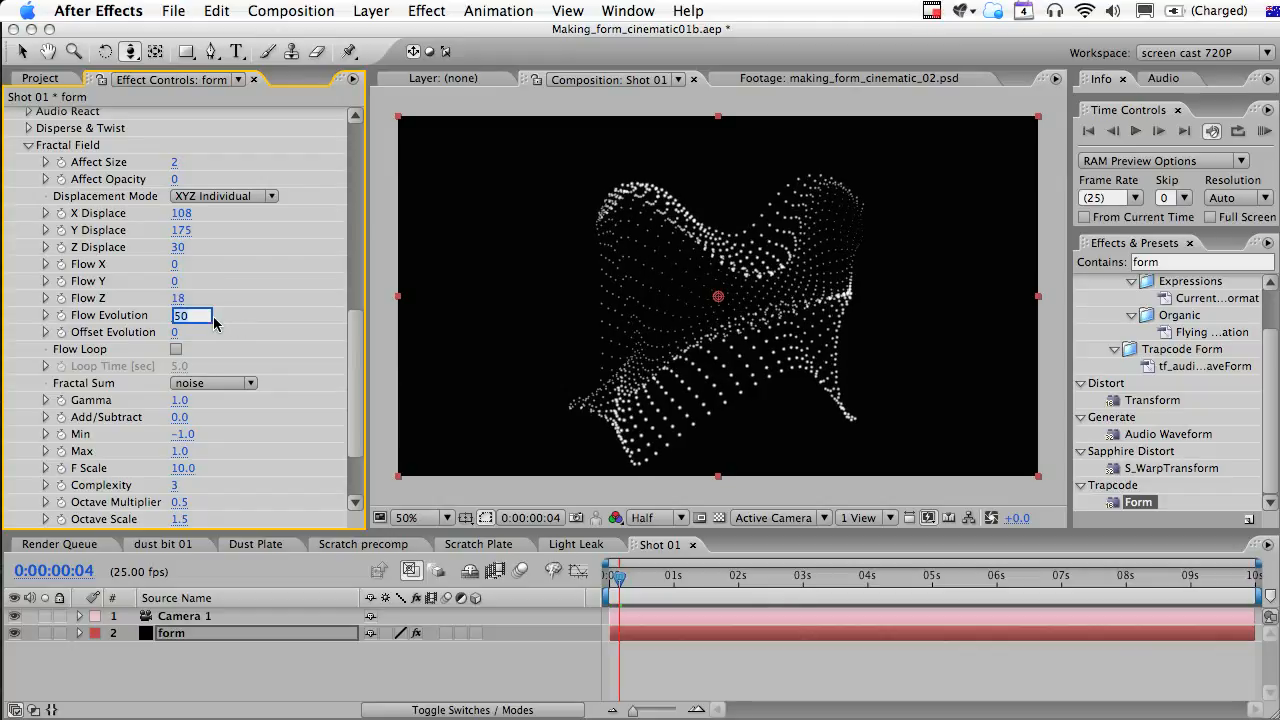
key("Tab")
type("86")
key("Return")
left_click_drag(258, 329, 267, 333)
Enable Flow Loop with a Loop Time of 30 seconds and change Fractal Sum to abs(noise).
left_click(177, 351)
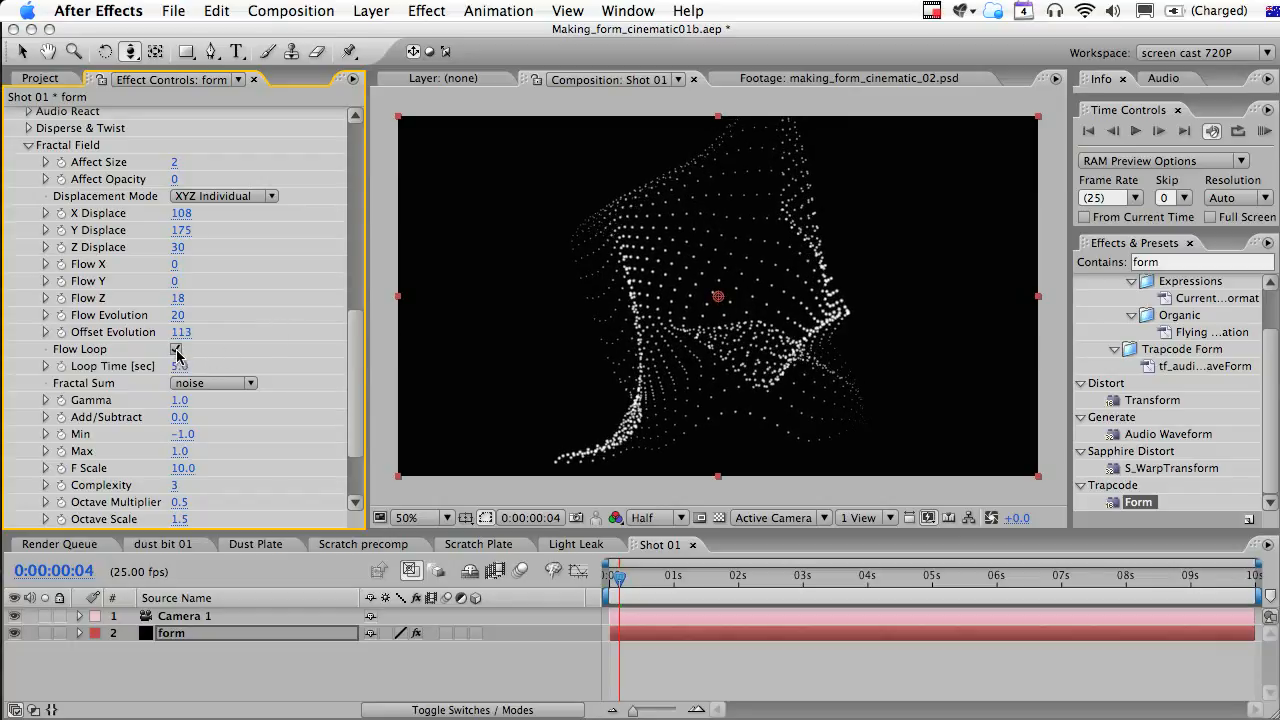
left_click(179, 365)
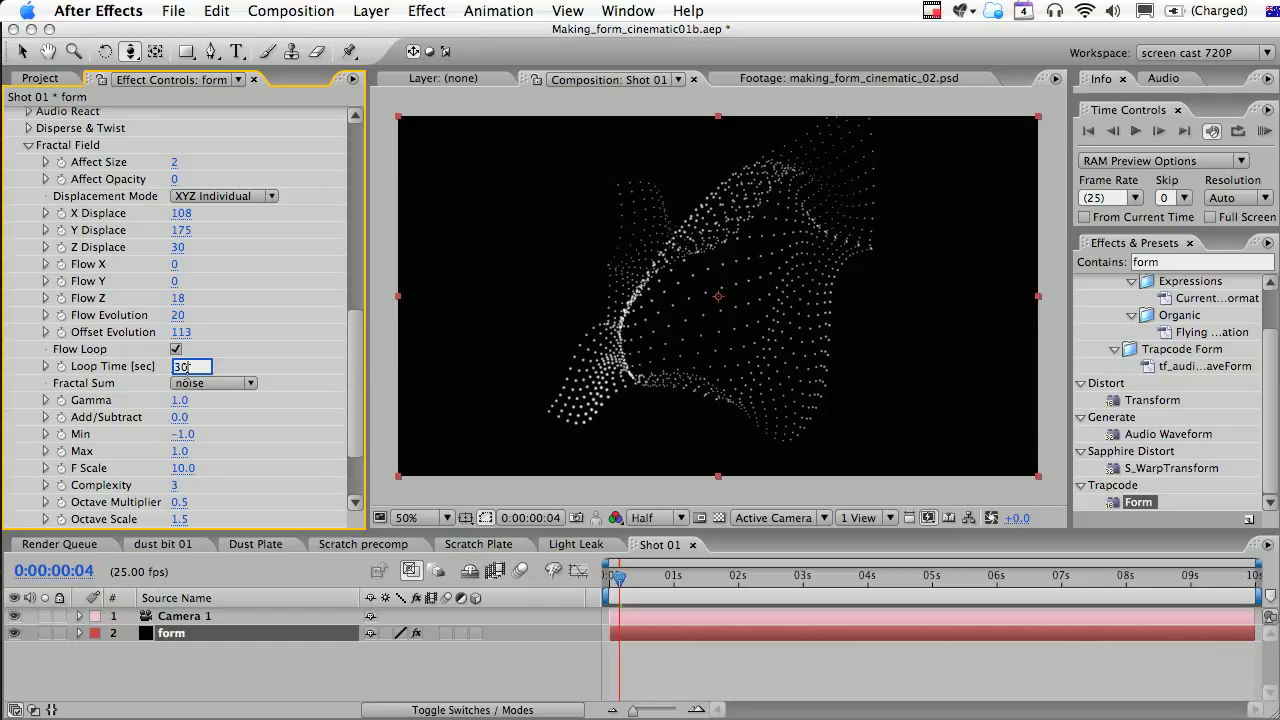
key("Return")
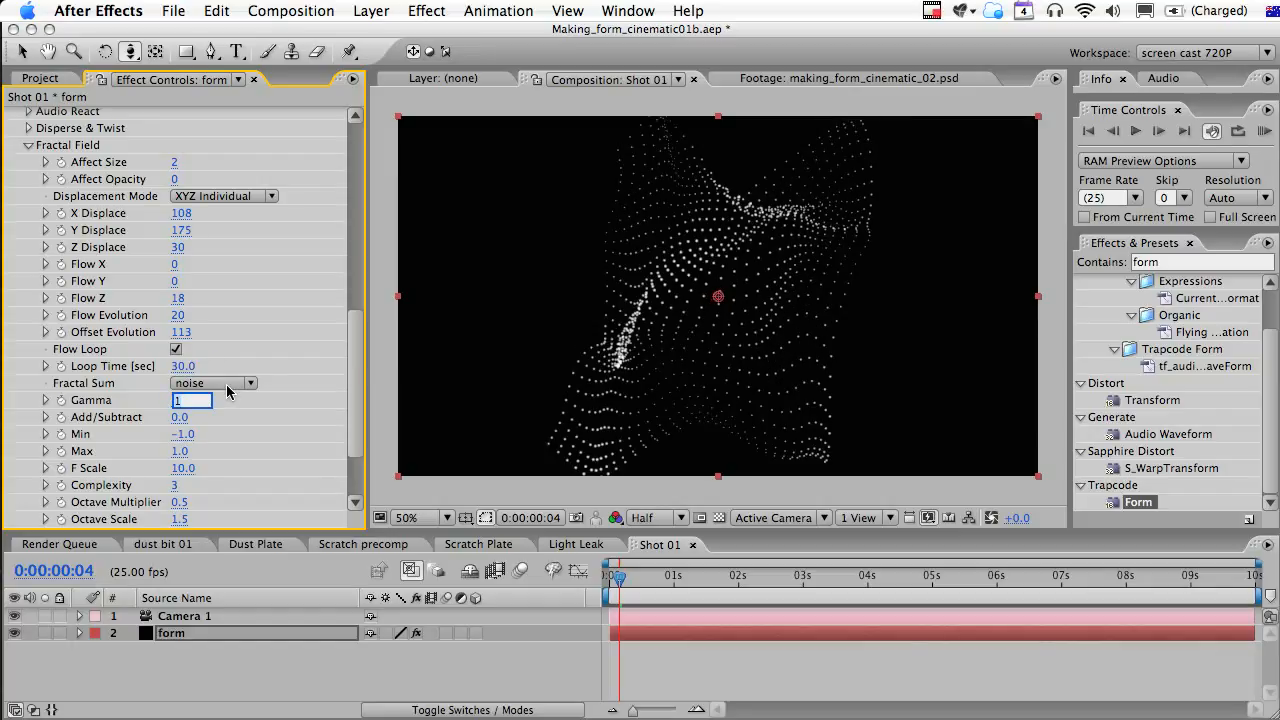
left_click(225, 383)
left_click(228, 398)
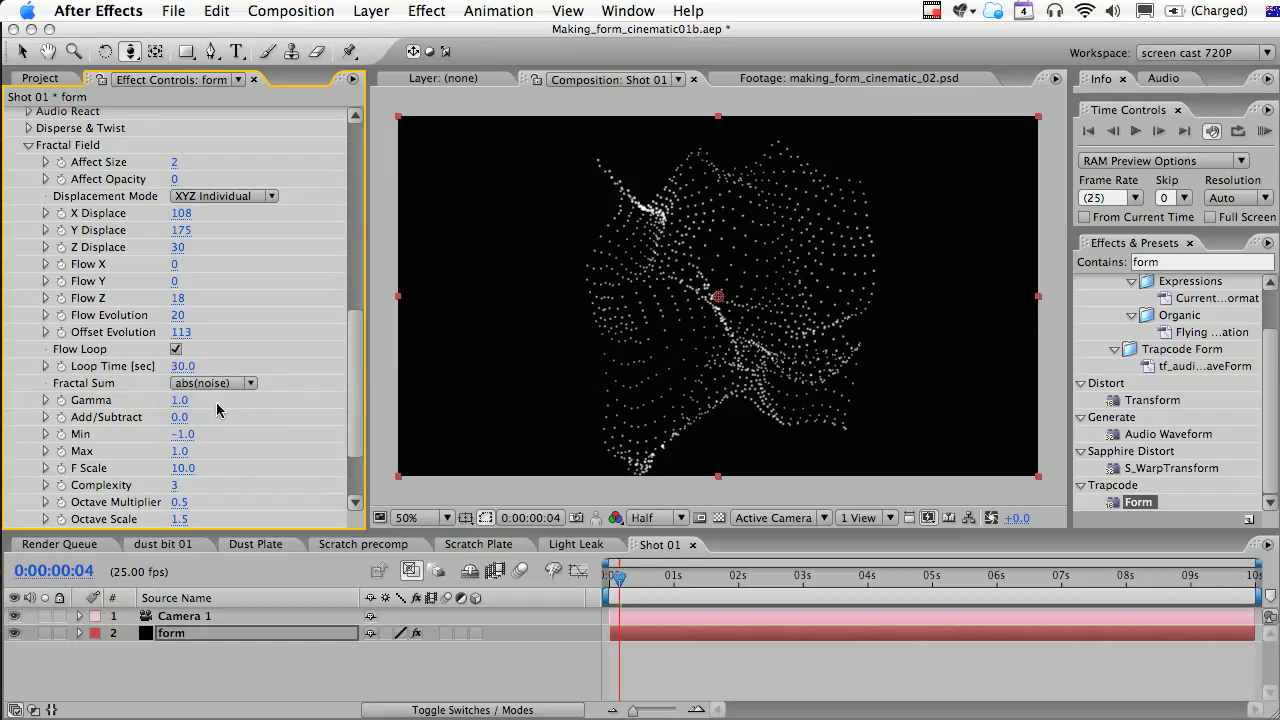
Set the Fractal Field's Gamma to 0.6, Add/Subtract to 0.1, Min to -1.6, Max to 1, F Scale to 6 and Complexity to 7.
left_click(180, 400)
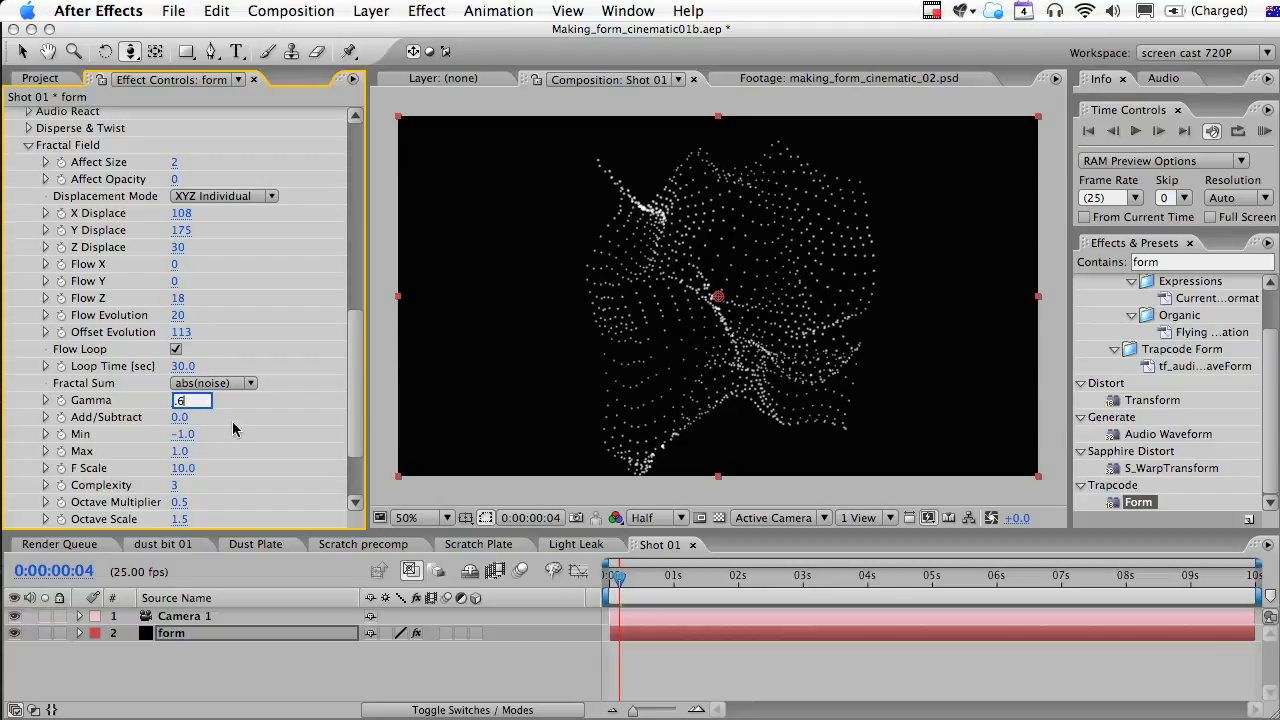
key("Tab")
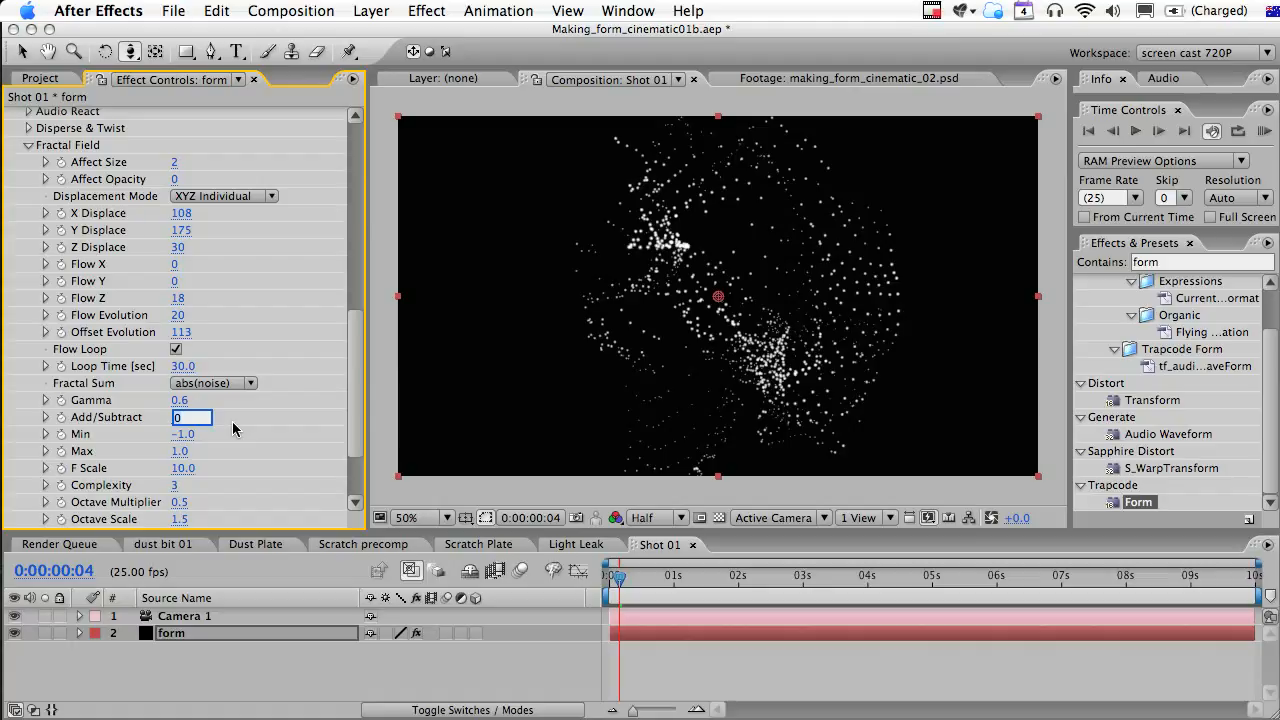
type(".1")
key("Tab")
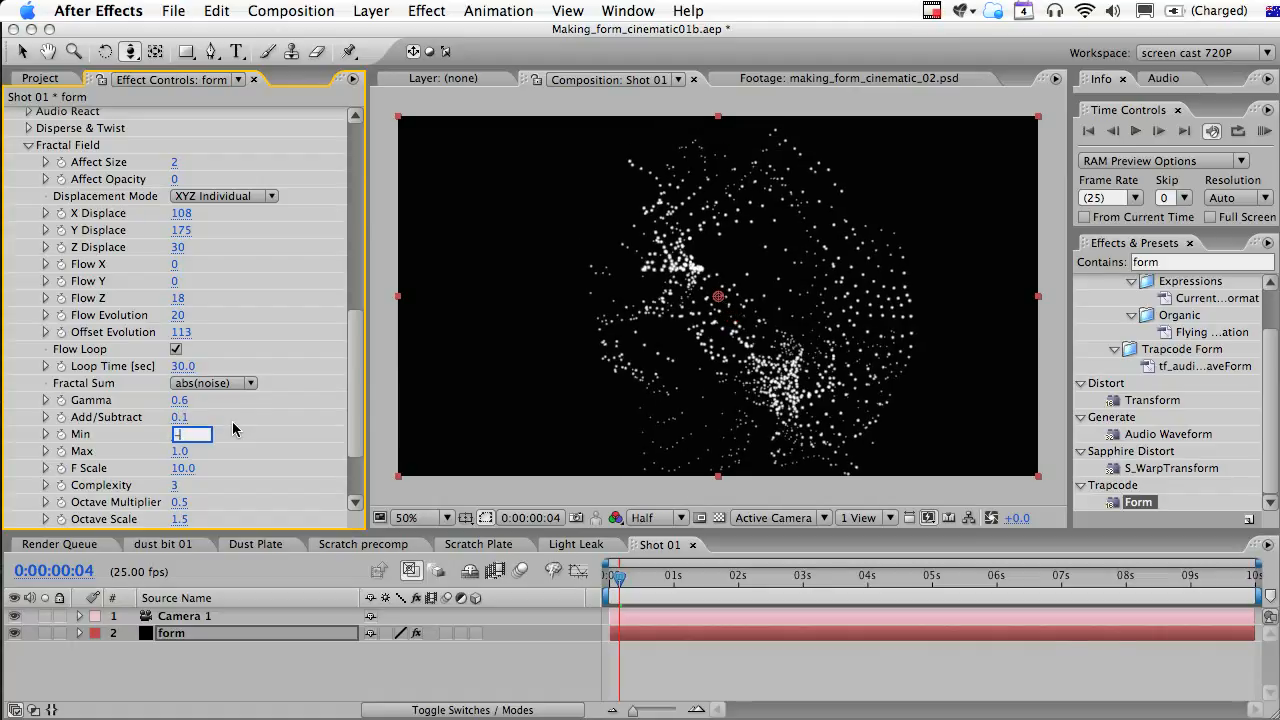
type(".6")
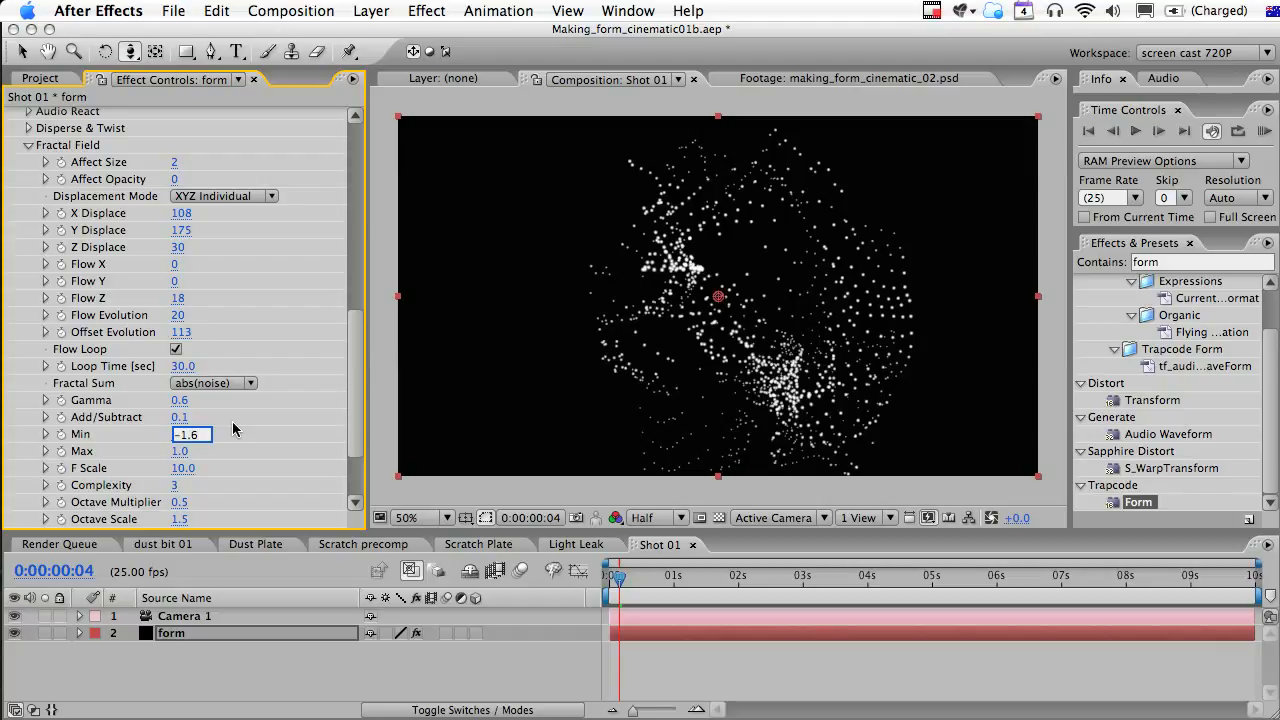
key("Tab")
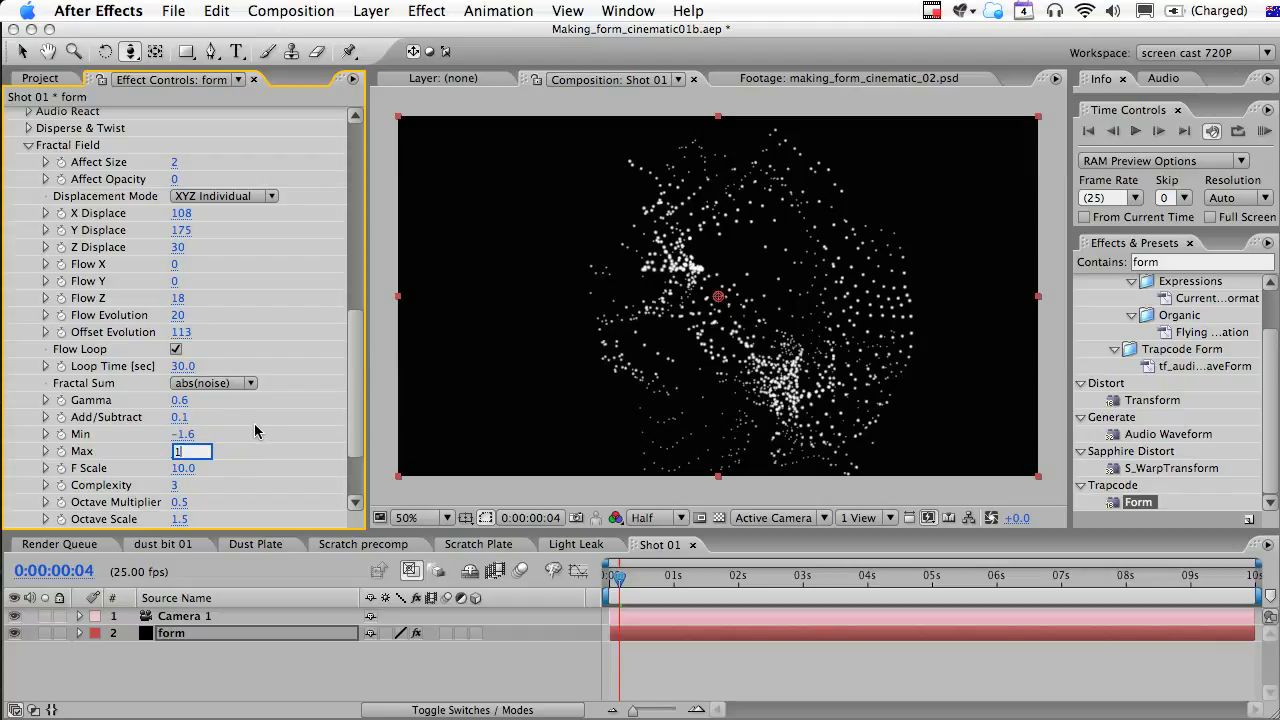
key("Tab")
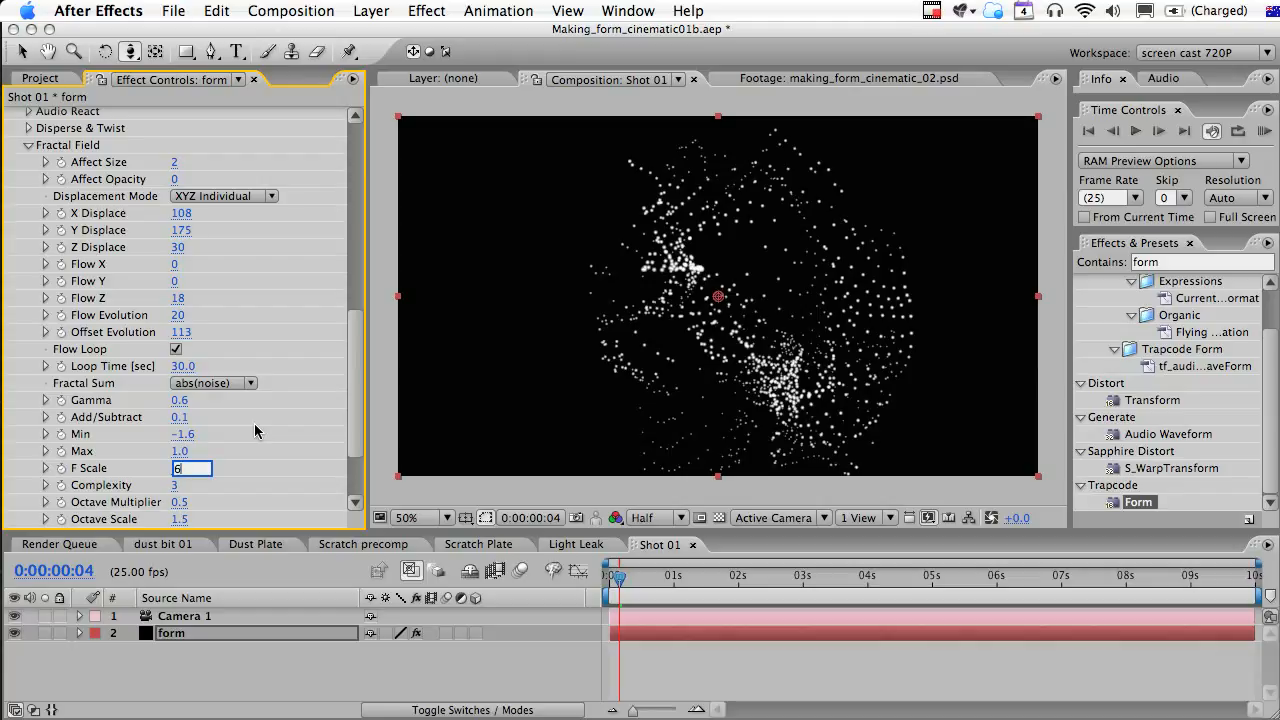
key("Tab")
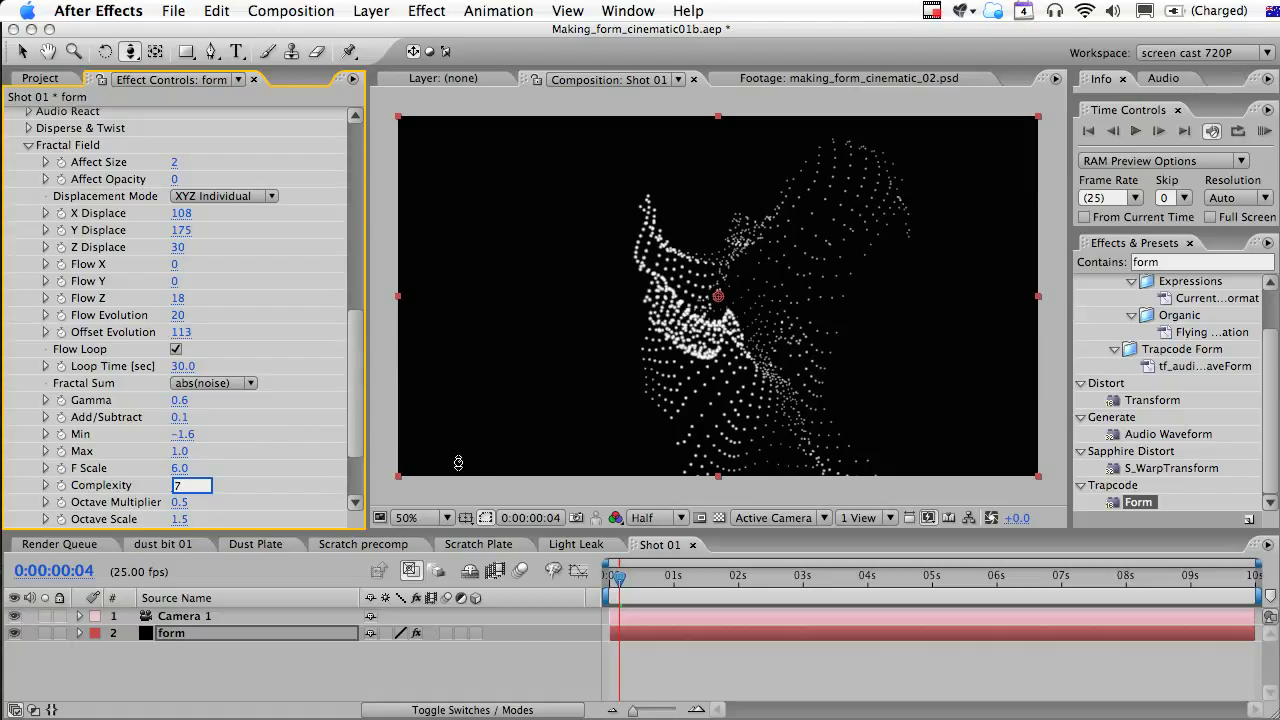
Move the current time to 0:00:00:12 and play a RAM preview of the displaced particle form.
left_click(641, 584)
key("KP_0")
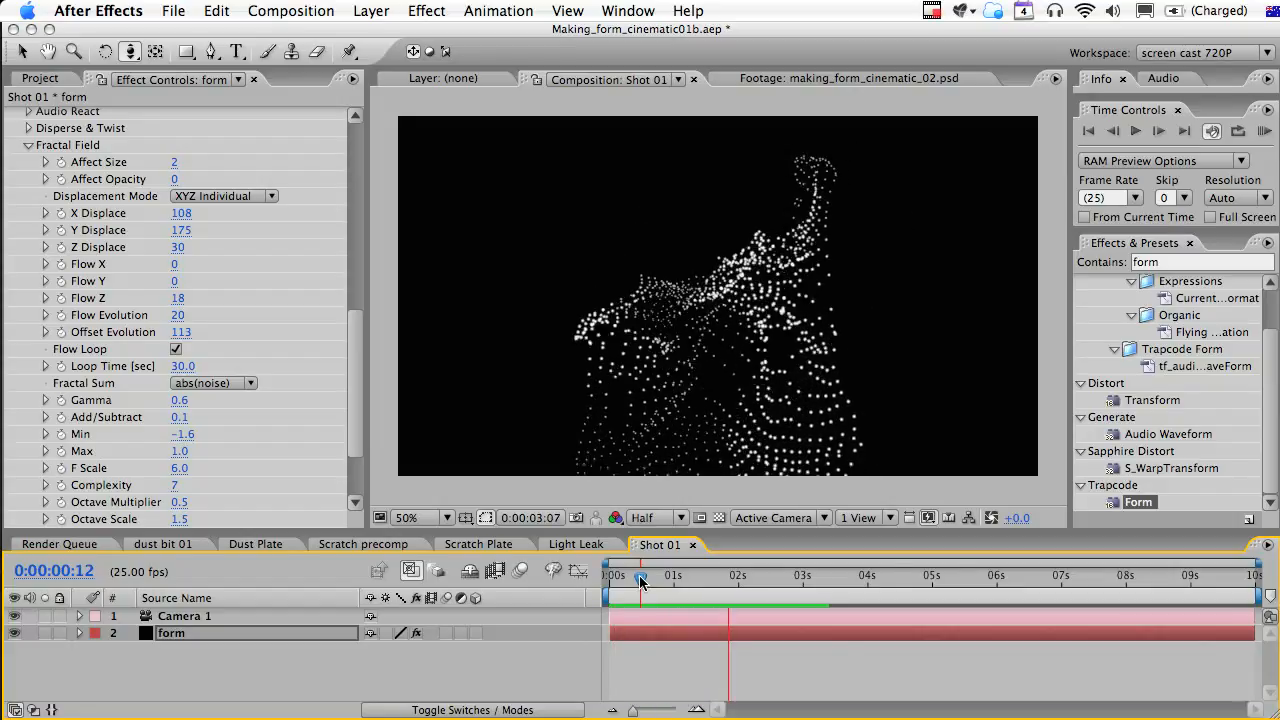
key("space")
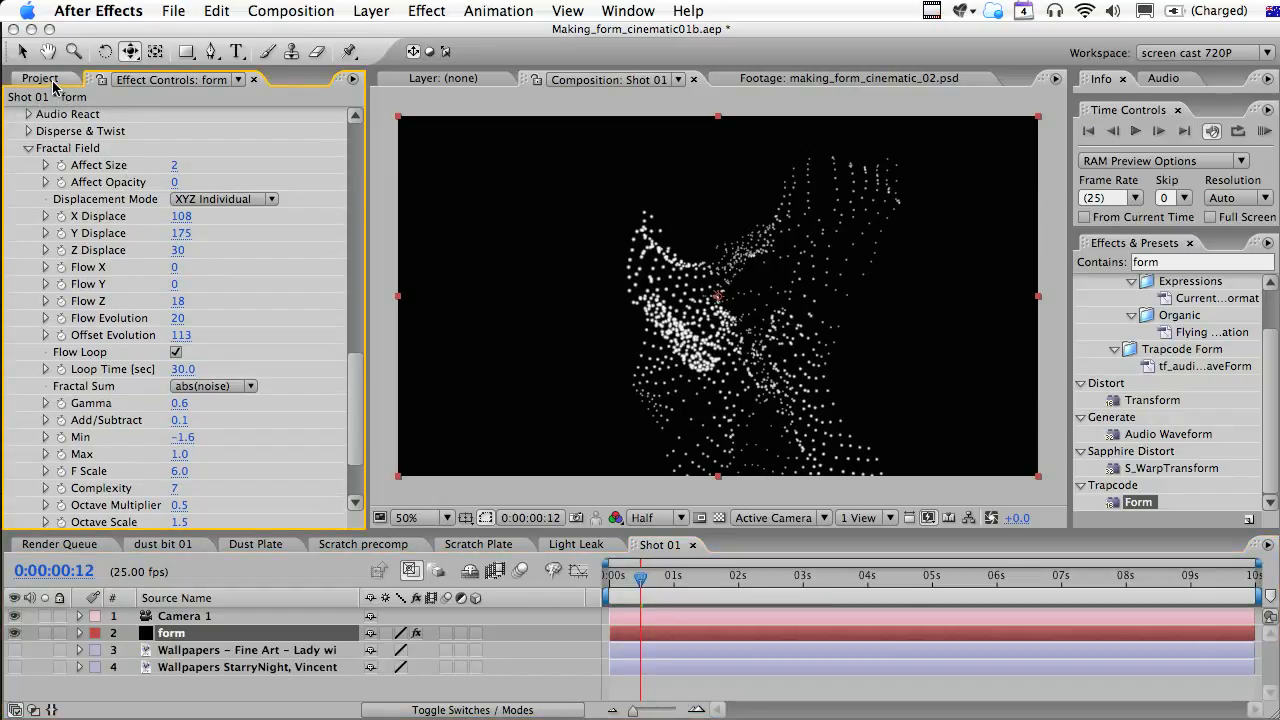
Bring up the project's item list to reach the layer maps folder.
left_click(40, 79)
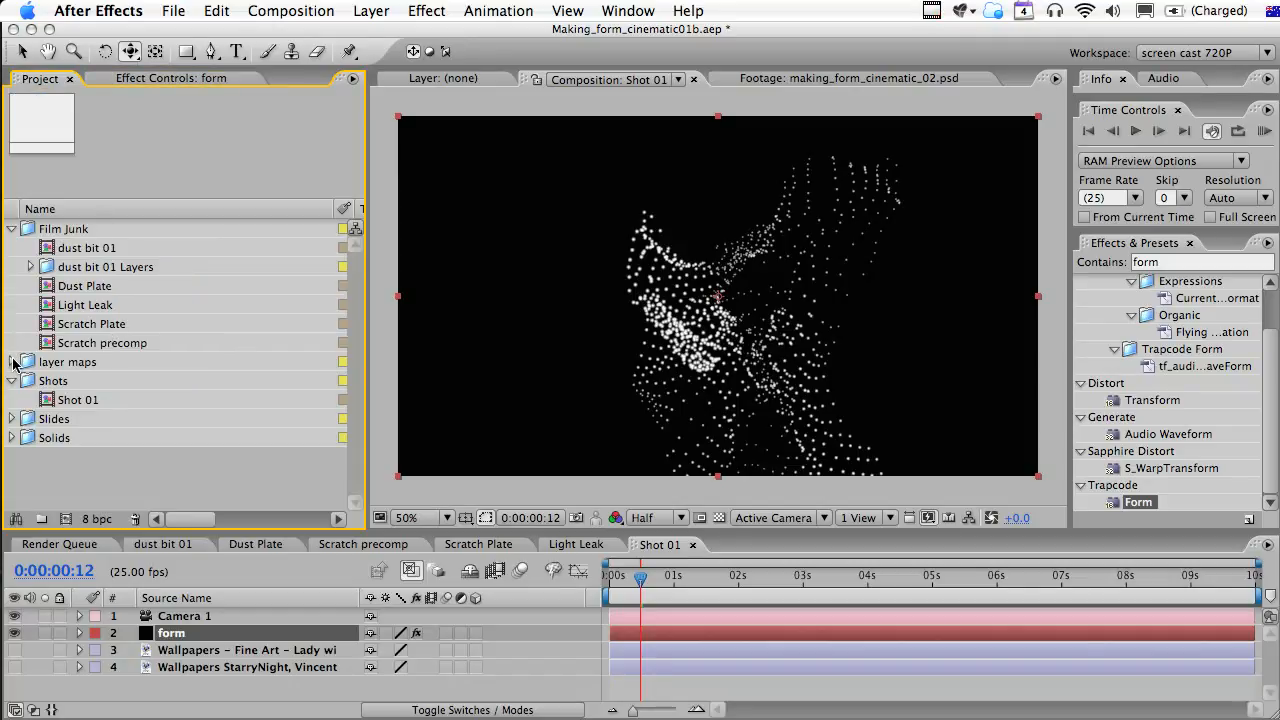
Show and hide the Fine Art Lady and StarryNight wallpaper layers in turn to examine both source images.
left_click(267, 652)
left_click(258, 669)
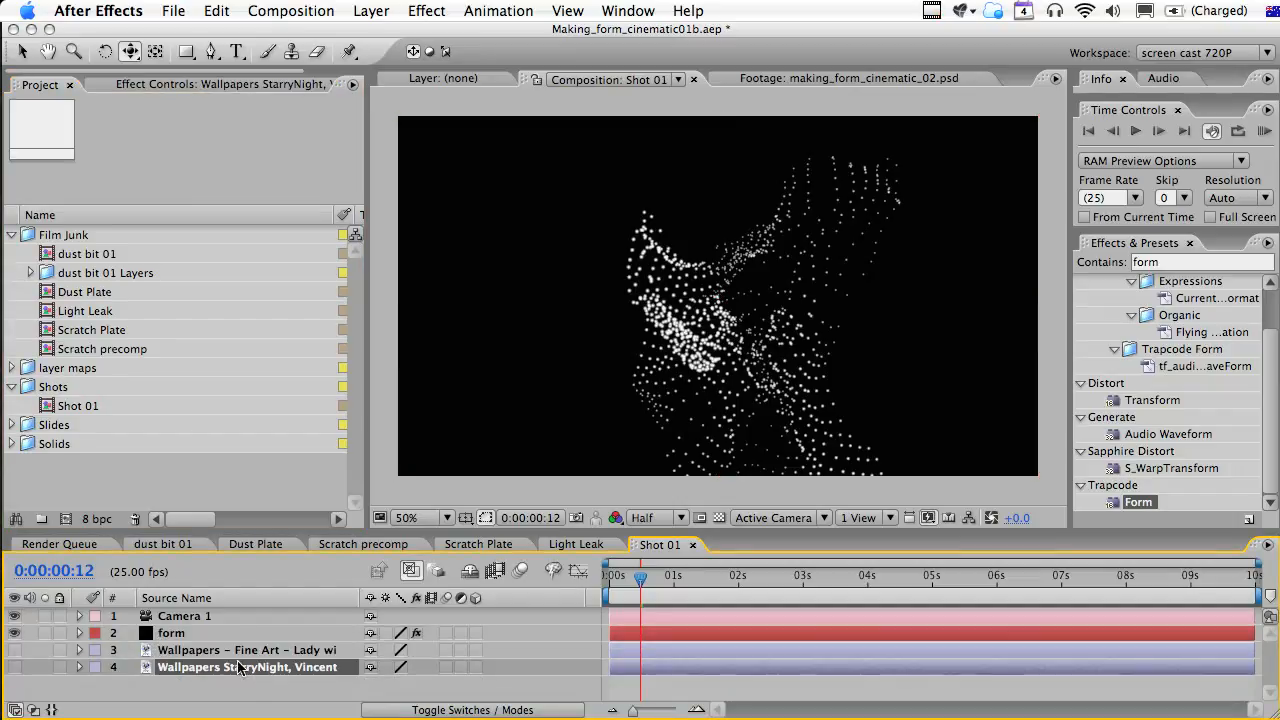
left_click(5, 647)
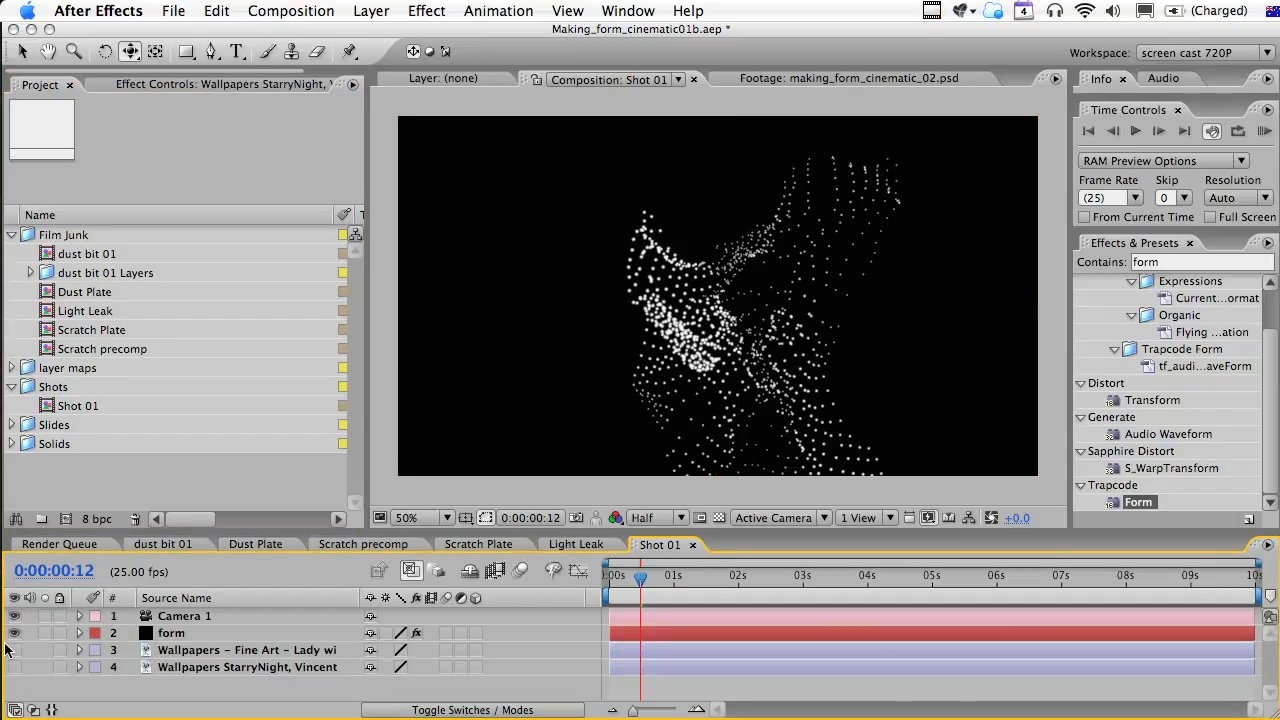
left_click(14, 650)
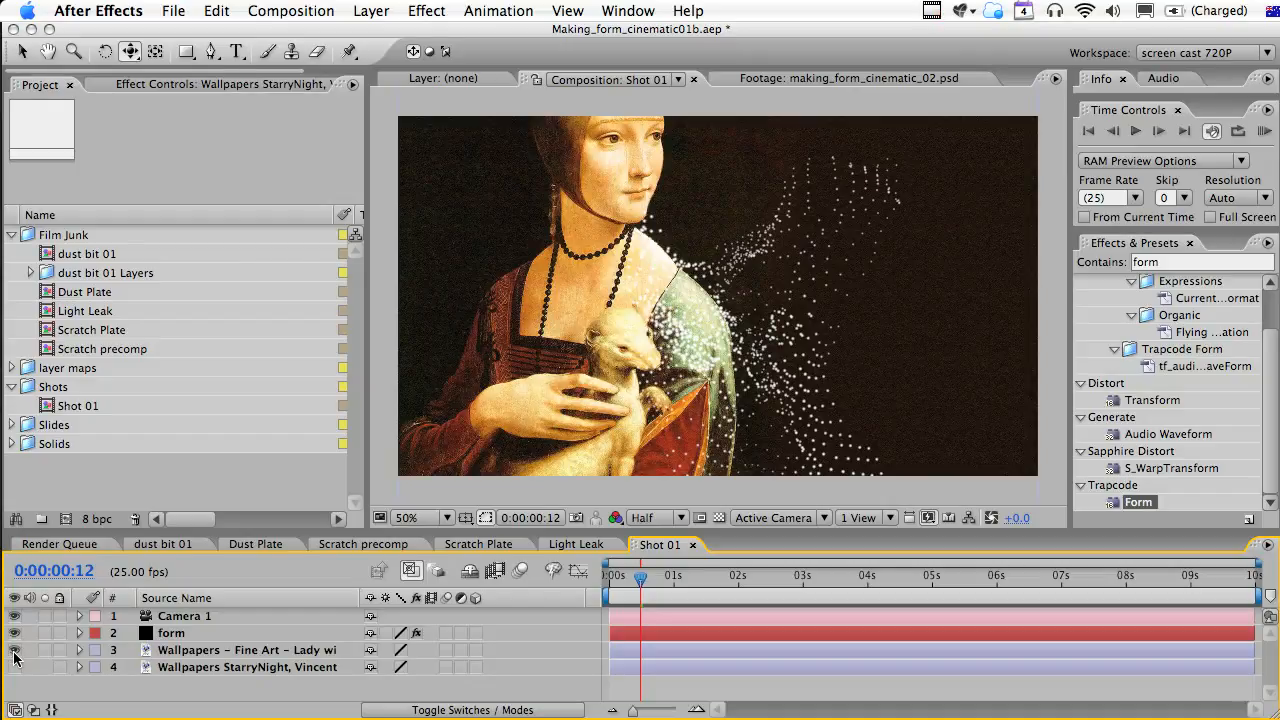
left_click(14, 650)
left_click(15, 667)
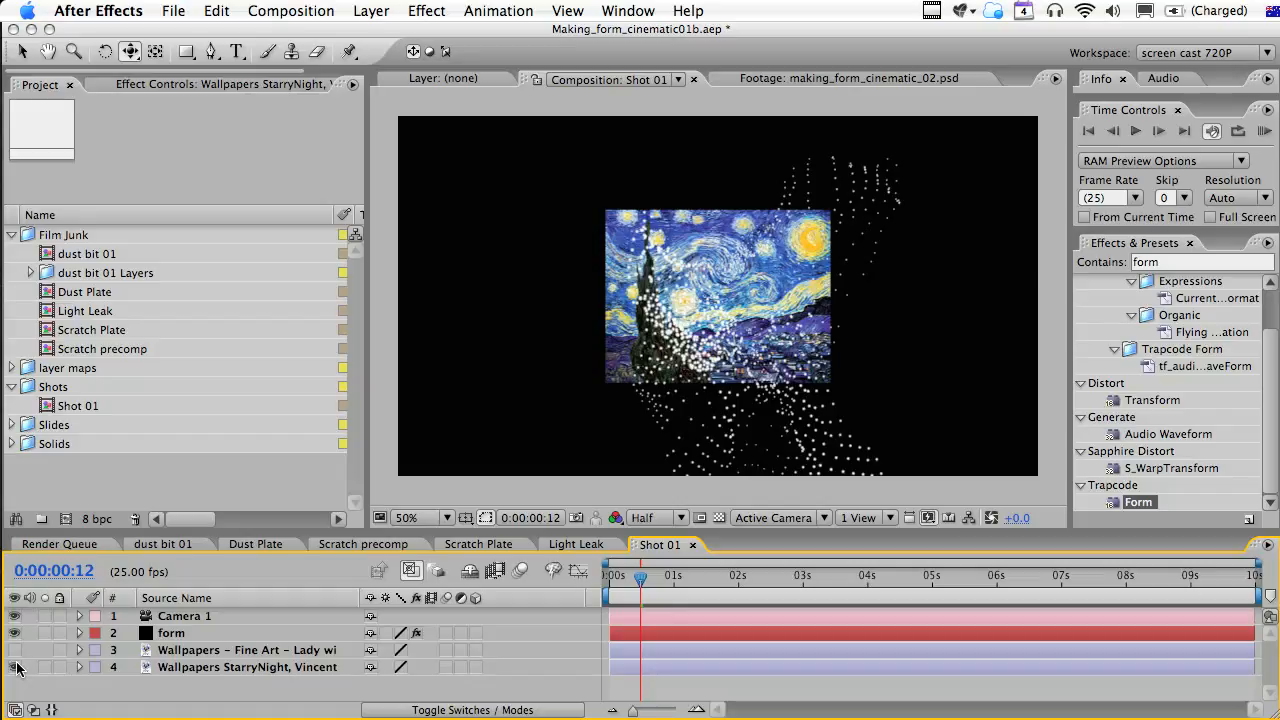
left_click(15, 667)
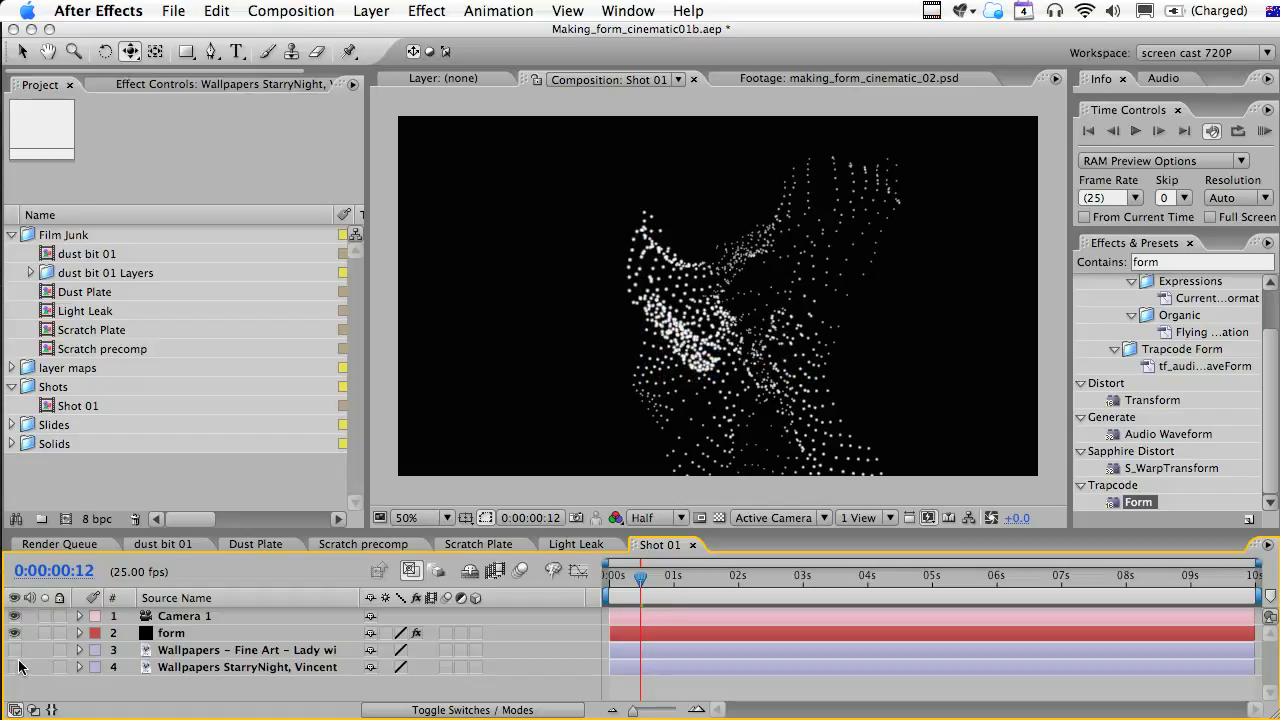
left_click(14, 650)
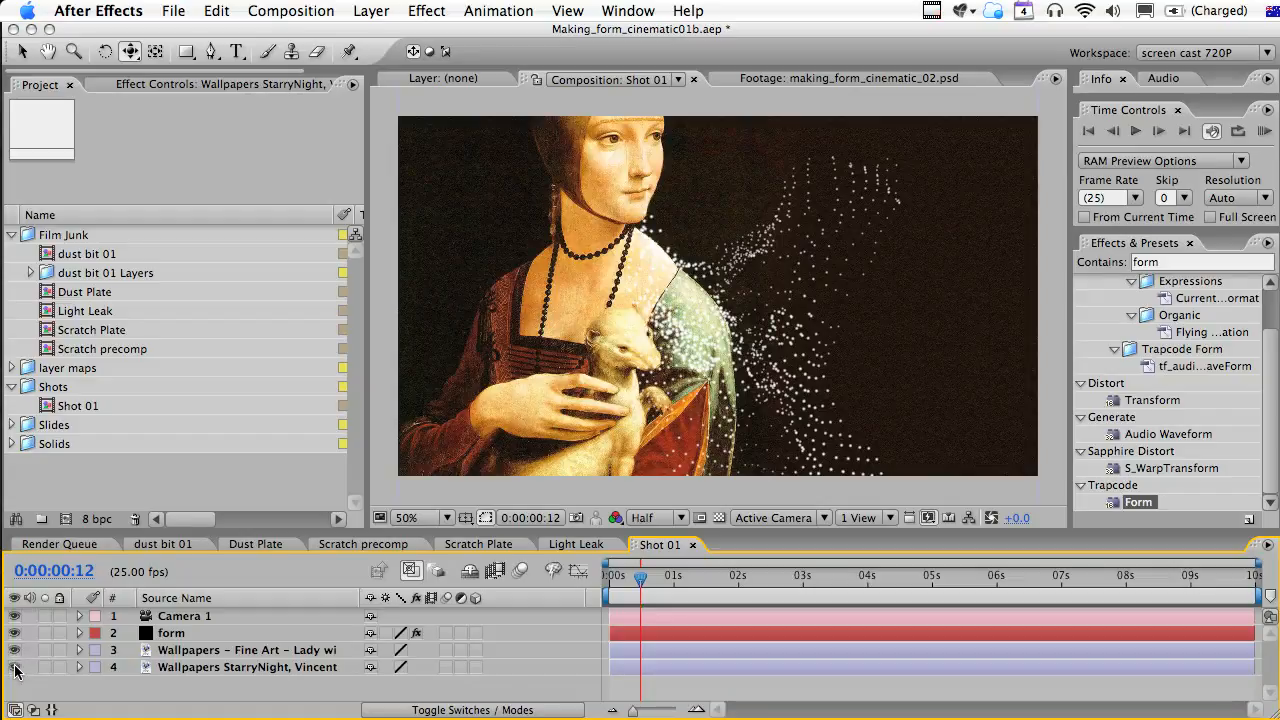
left_click(14, 651)
left_click(14, 651)
left_click(14, 651)
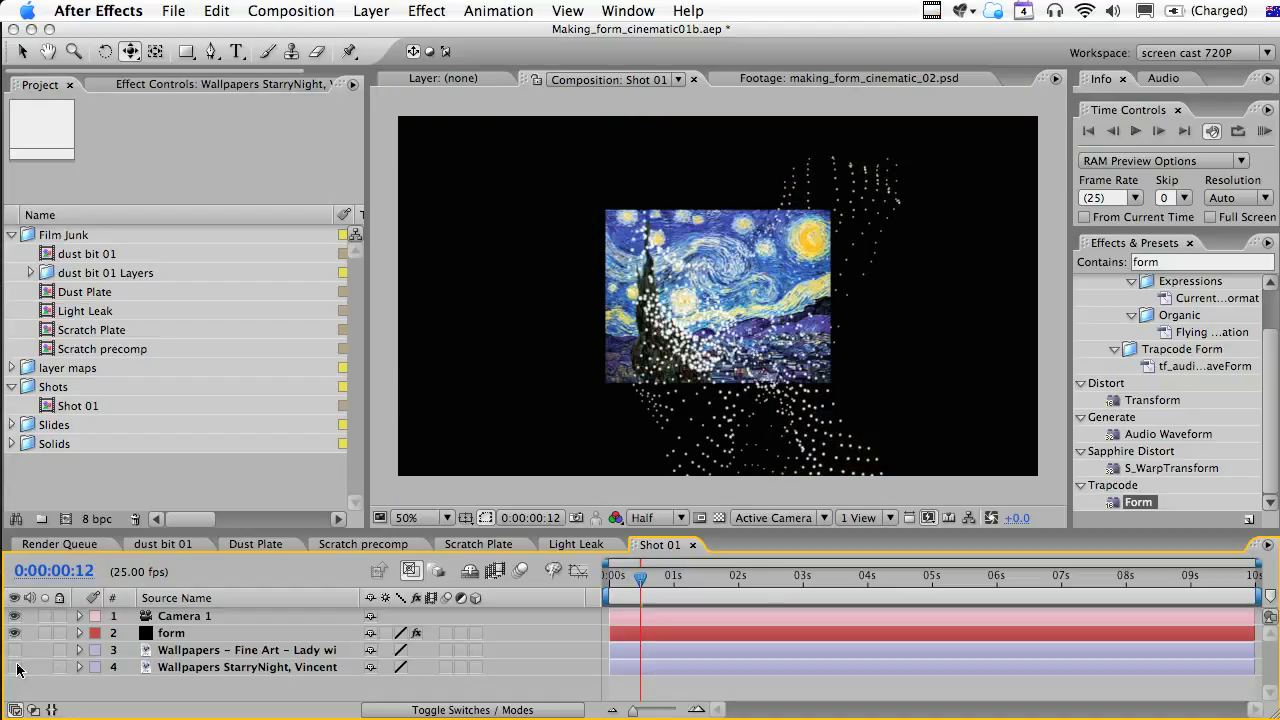
left_click(14, 667)
Map the form layer's particle colors from the Wallpapers StarryNight layer, using RGB to RGB functionality mapped over XY.
left_click(171, 634)
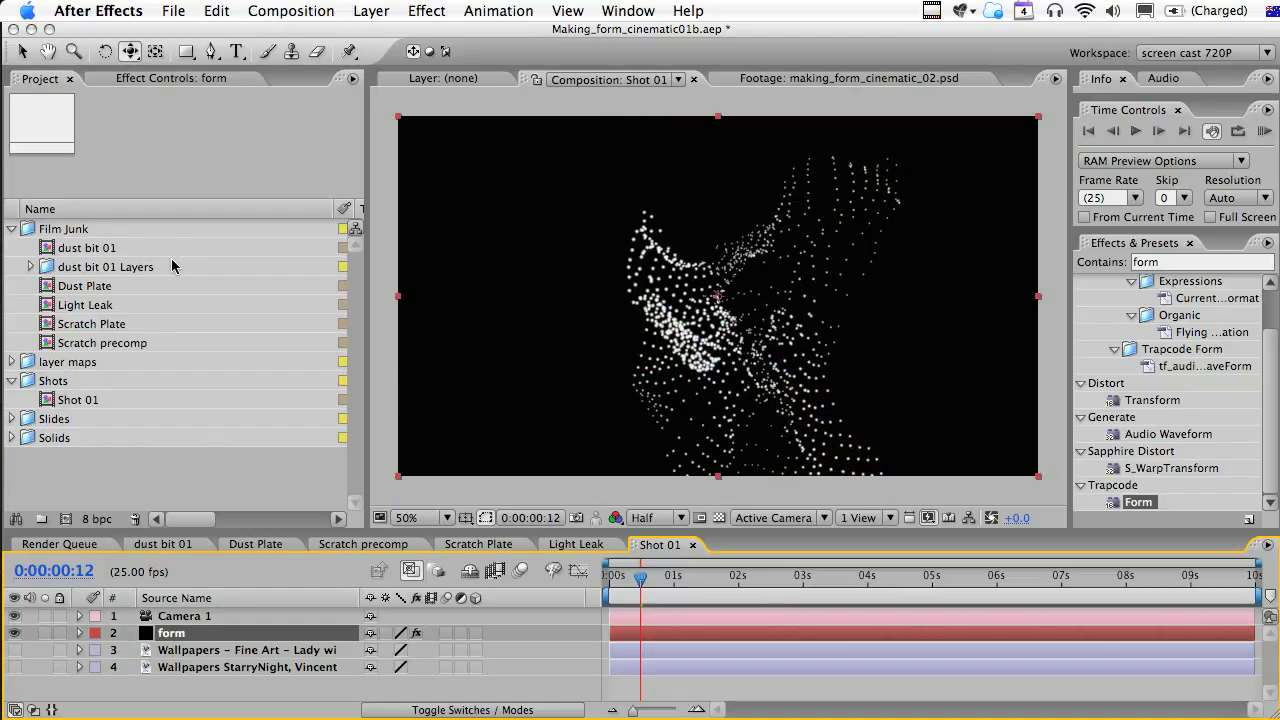
left_click(168, 78)
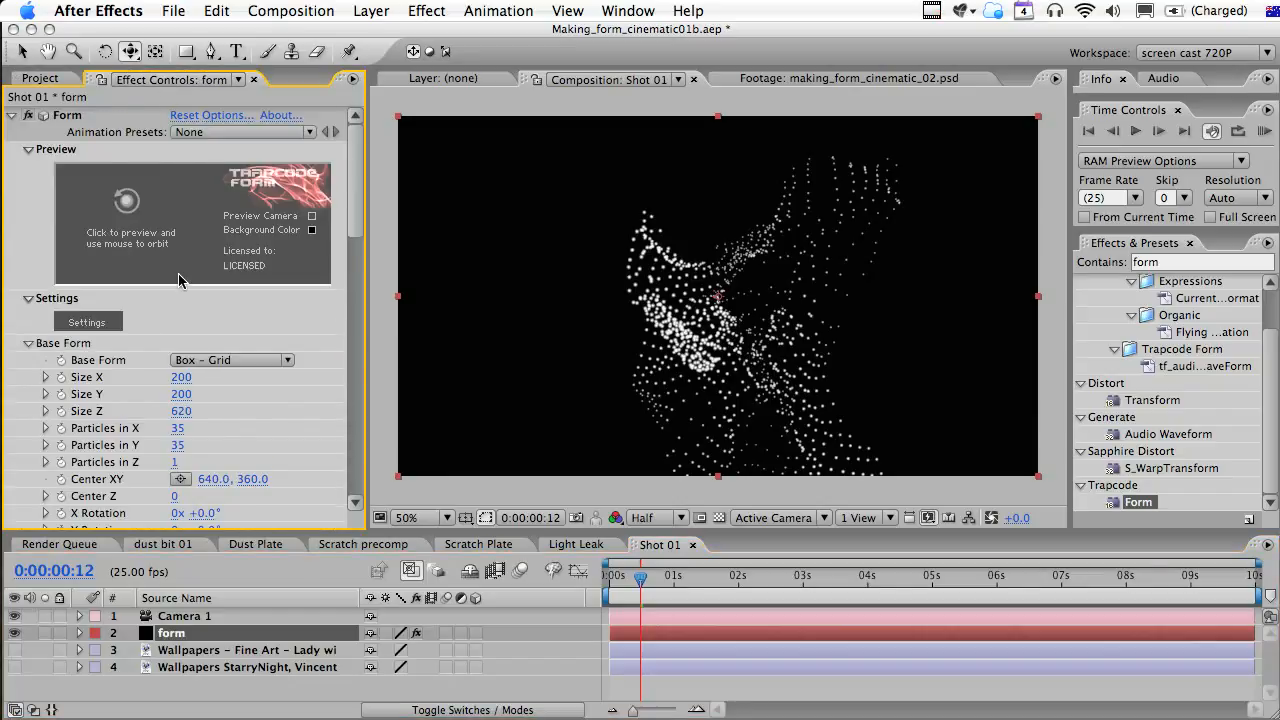
scroll(178, 280, "down", 10)
scroll(178, 283, "down", 4)
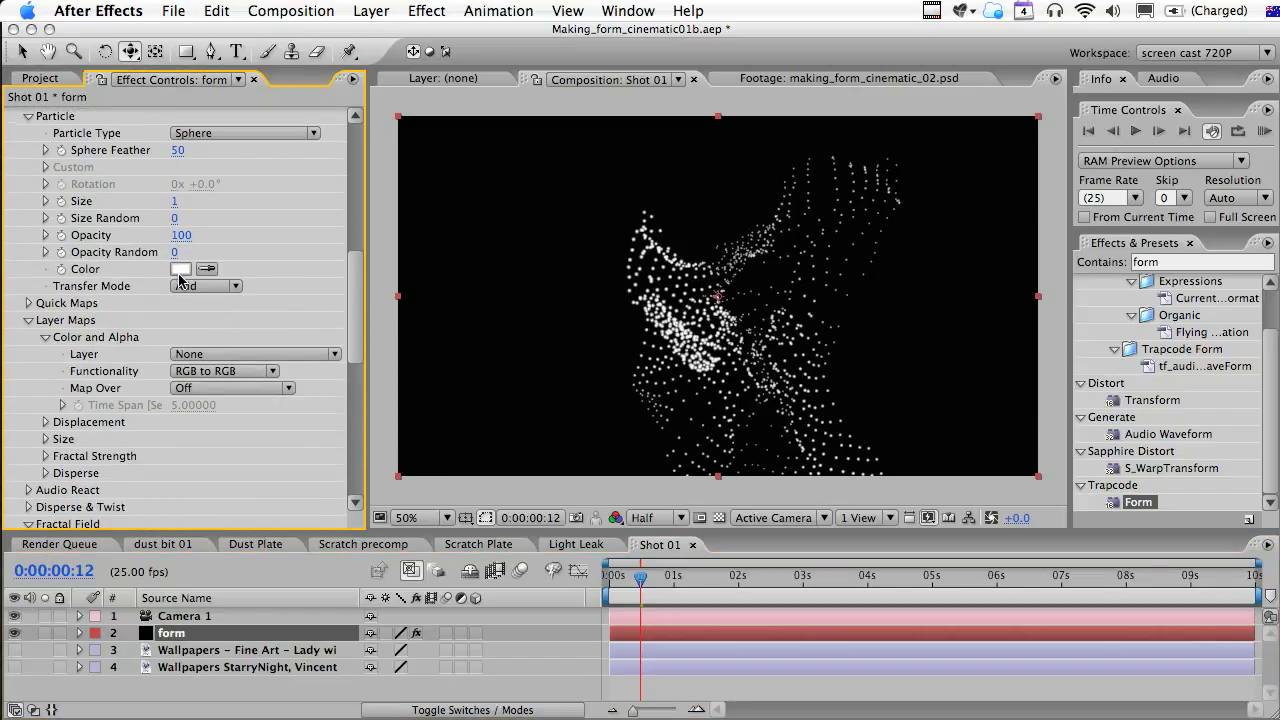
left_click(205, 362)
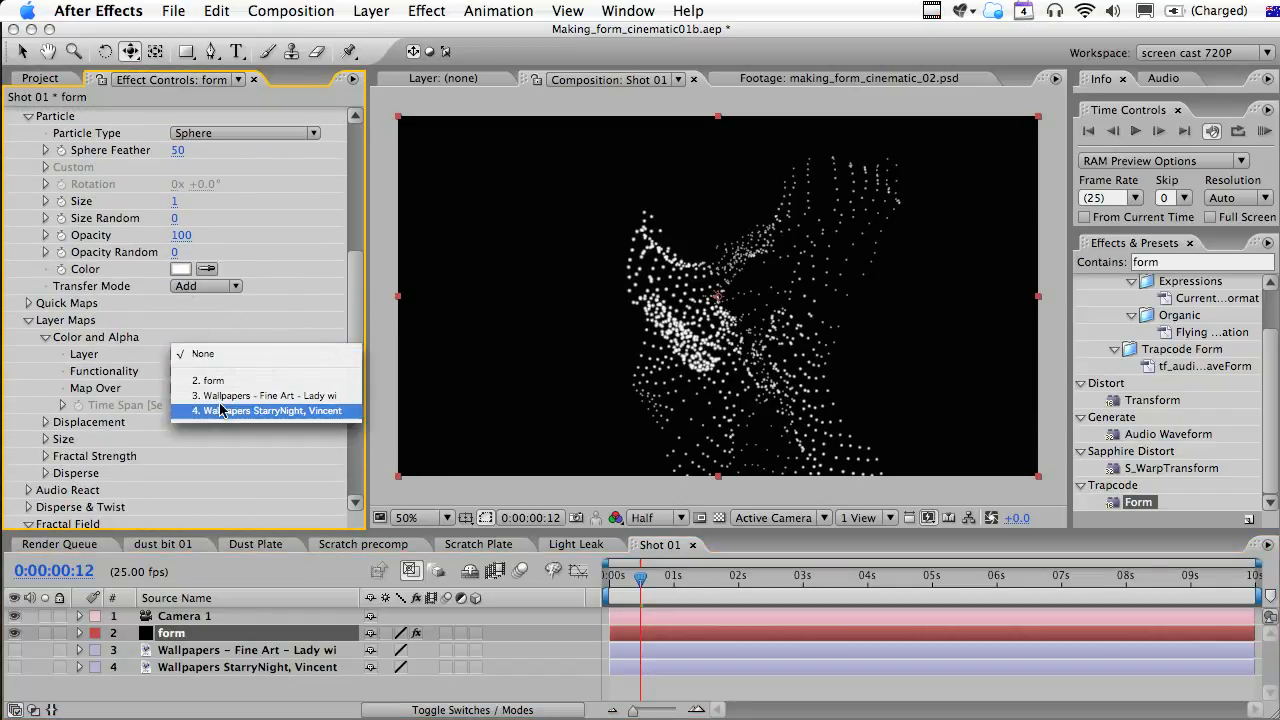
left_click(214, 411)
left_click(216, 373)
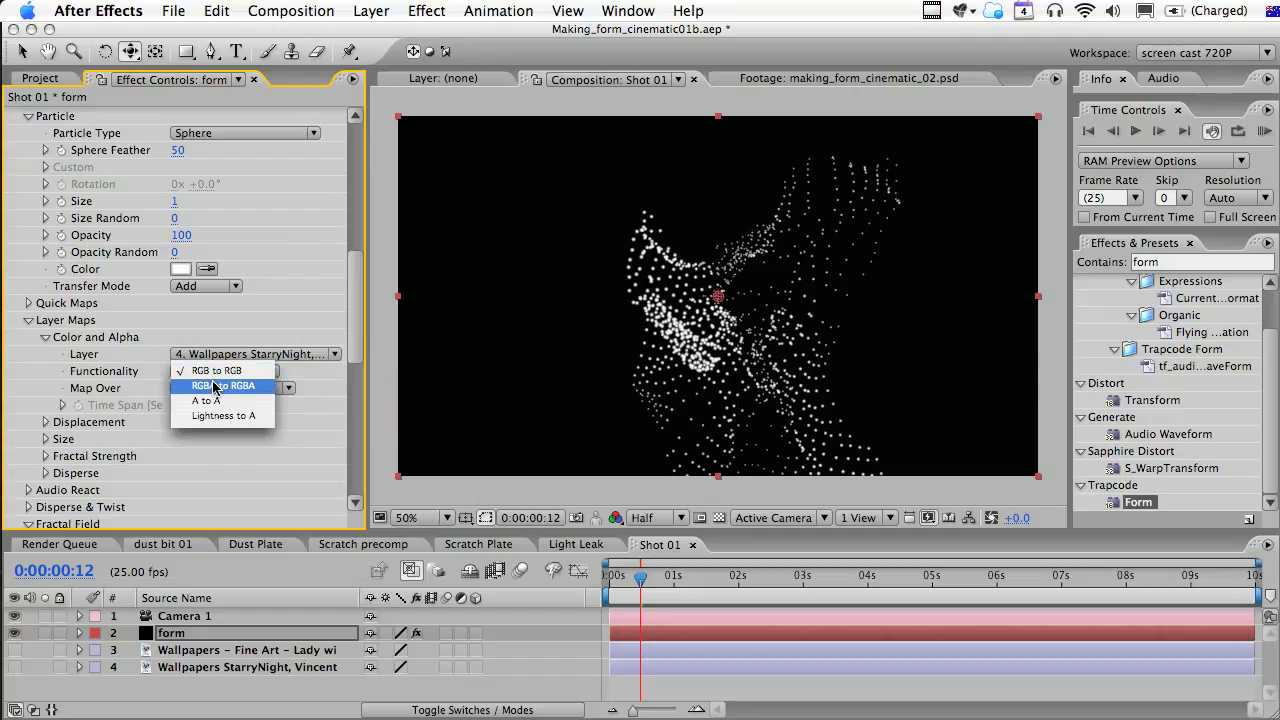
left_click(211, 370)
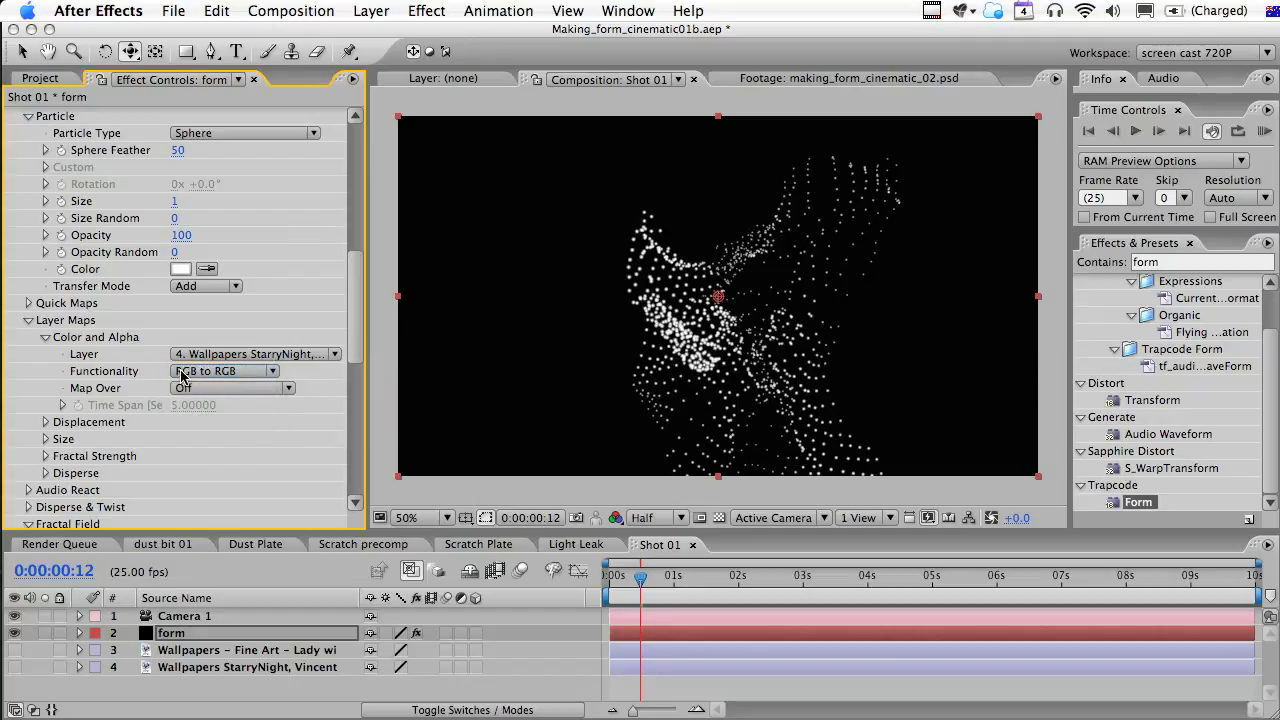
left_click(245, 390)
left_click(245, 407)
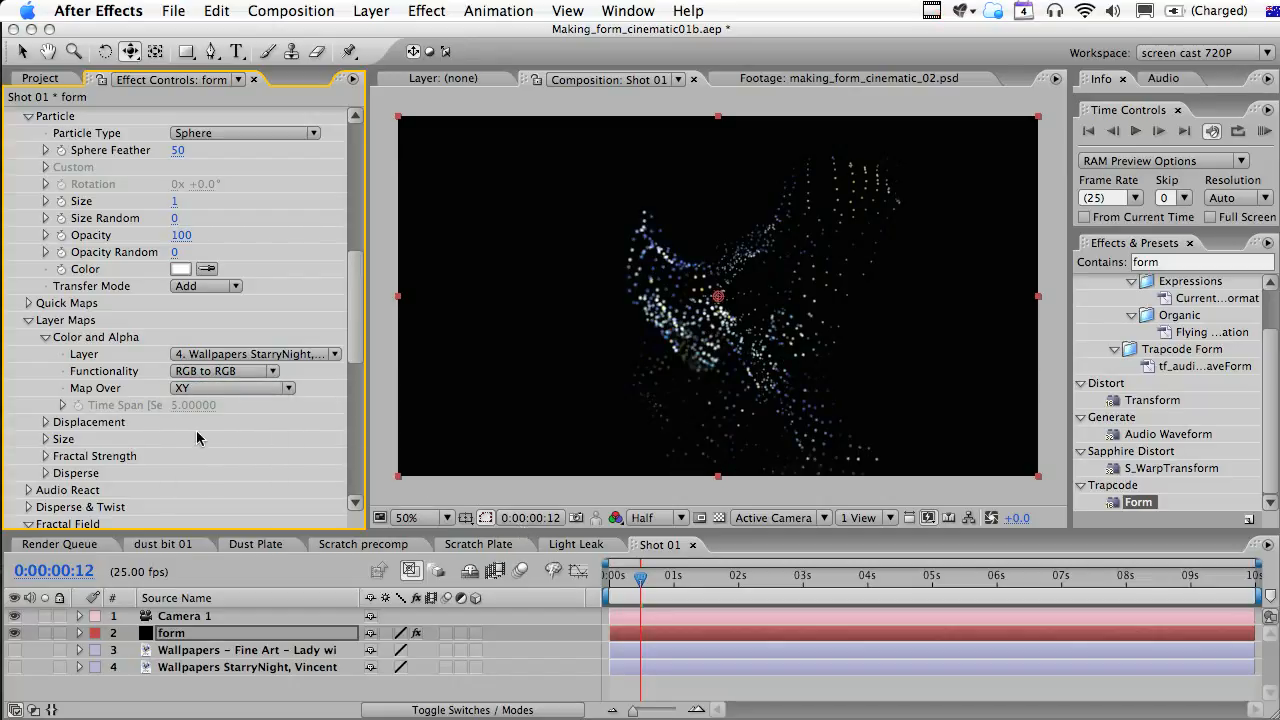
Switch the form's Color and Alpha map layer to Wallpapers - Fine Art - Lady wi and set the particle size to 2.
left_click(221, 356)
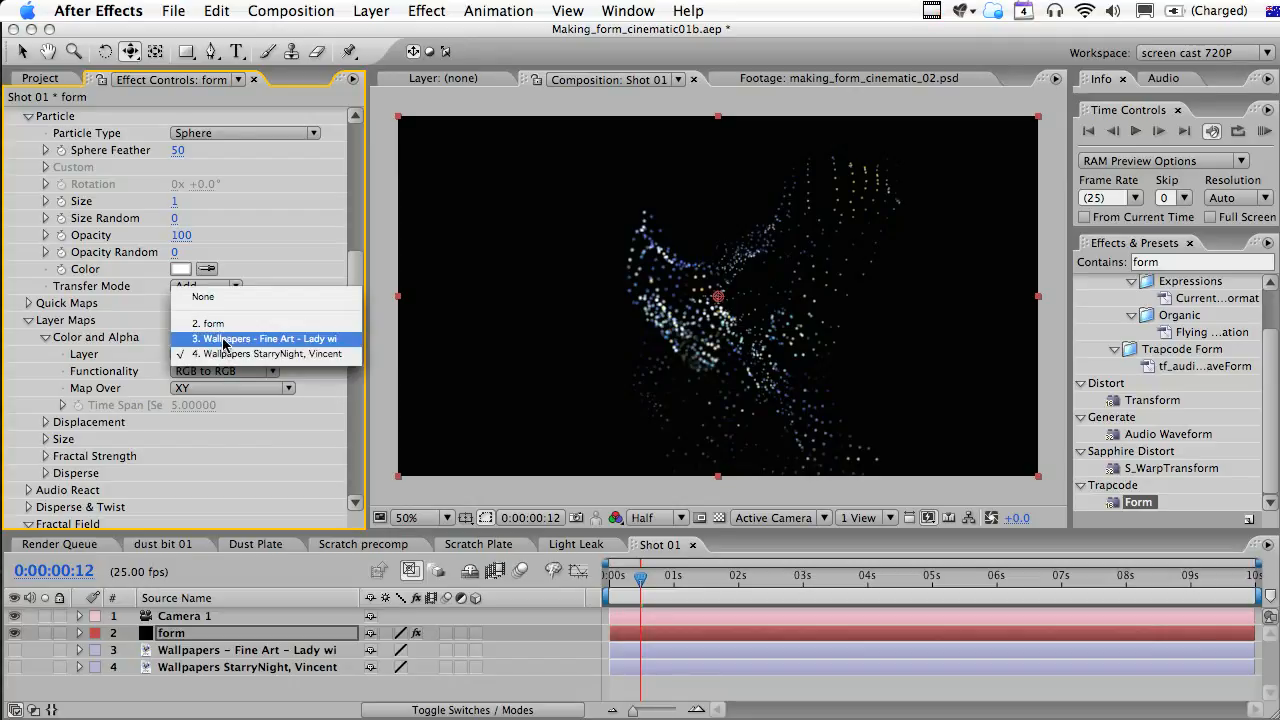
left_click(225, 333)
left_click_drag(641, 577, 669, 580)
left_click(175, 203)
type("2")
key("Return")
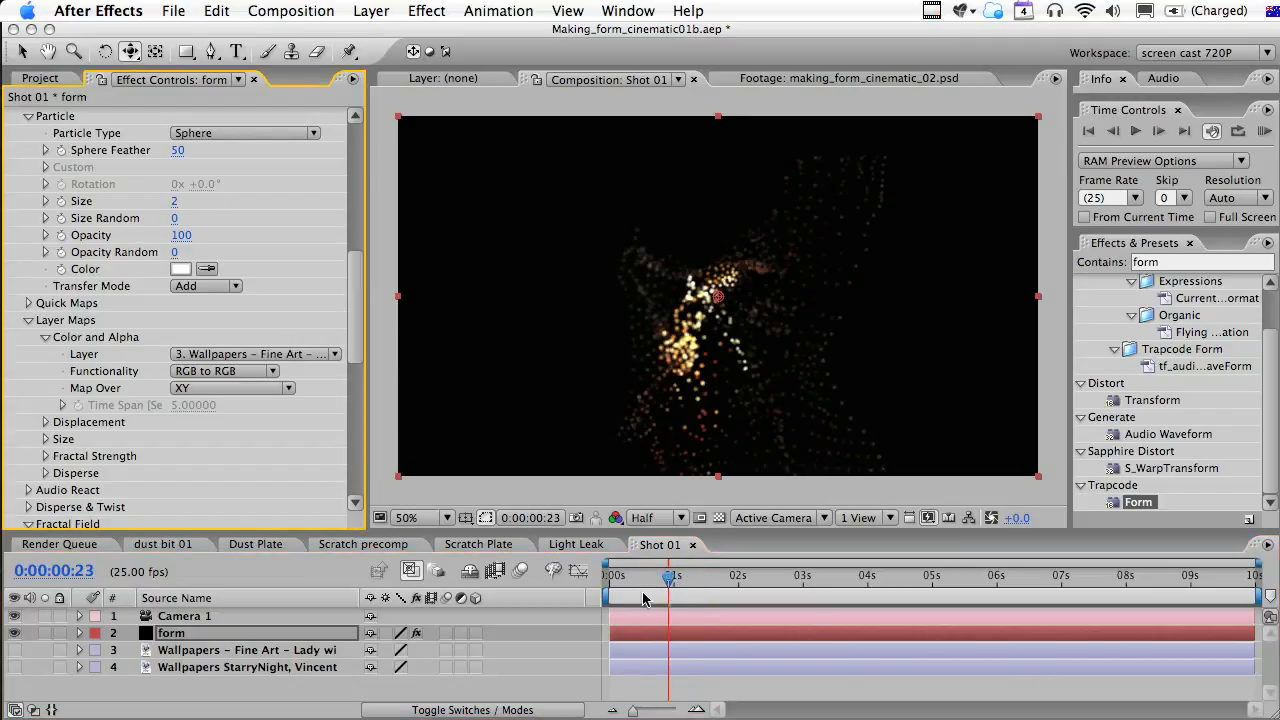
Move the current time to 0:00:02:23 and add a new camera to Shot 01.
mouse_move(668, 578)
left_mouse_down()
mouse_move(895, 580)
mouse_move(645, 570)
mouse_move(801, 574)
mouse_move(675, 575)
mouse_move(669, 563)
left_mouse_up()
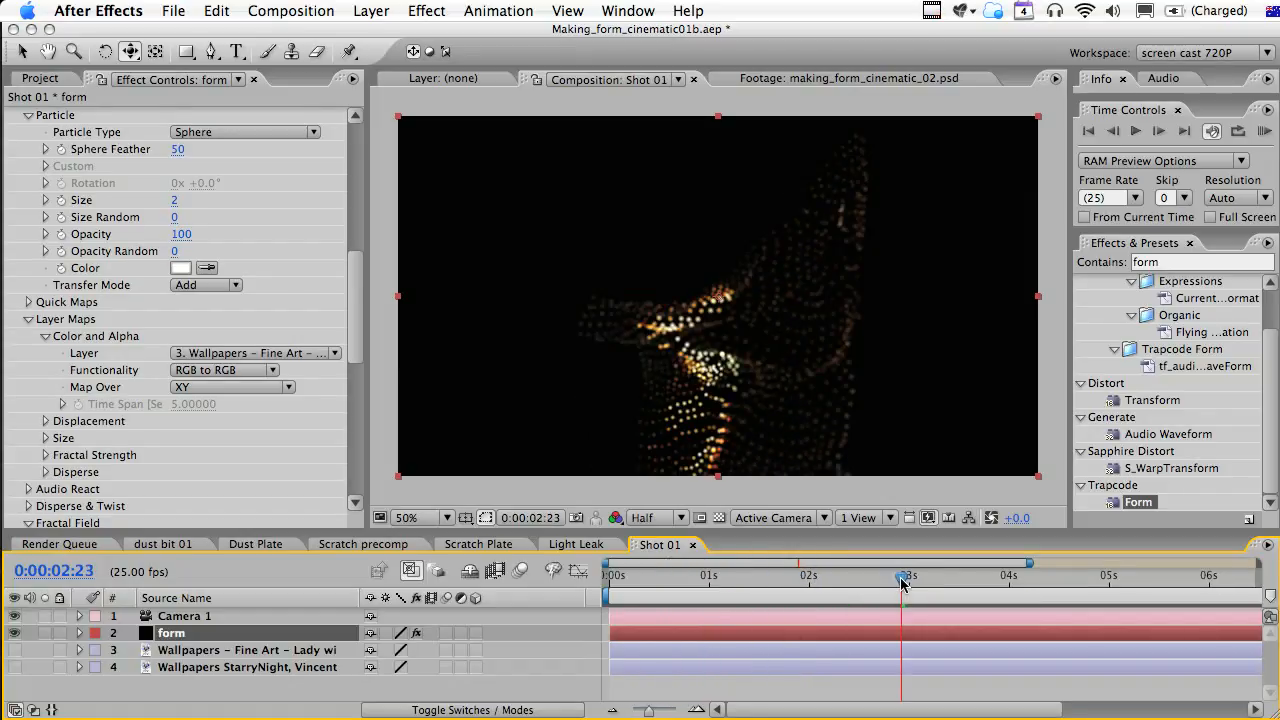
left_click(383, 10)
mouse_move(402, 35)
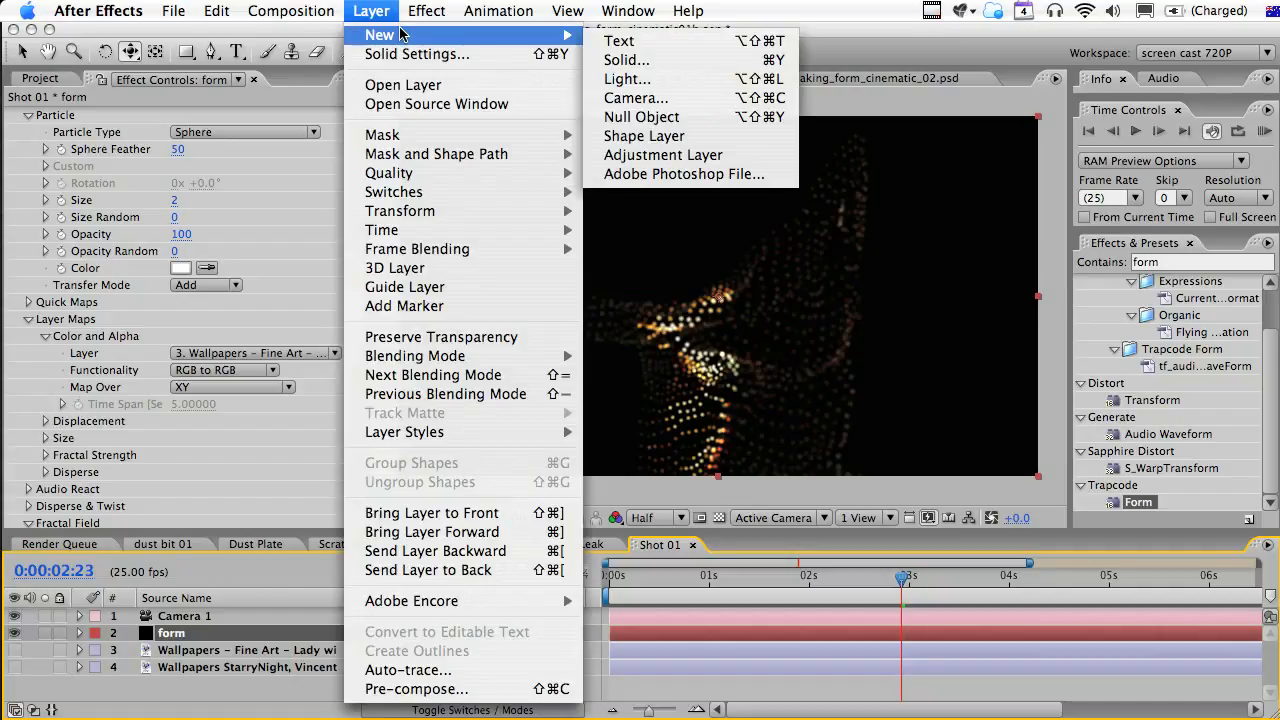
left_click(674, 98)
key("Return")
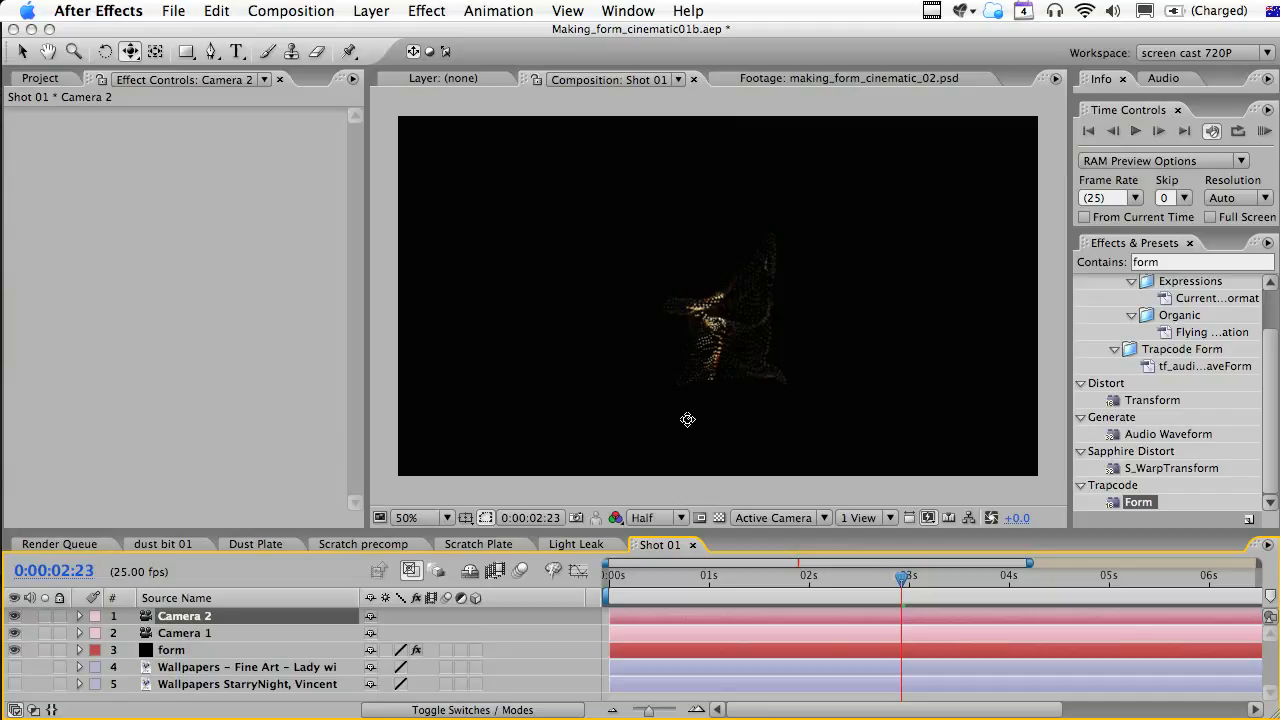
Move Camera 2 in close to the particles and shift the bright golden cluster toward the lower-left of the frame.
left_click_drag(763, 435, 788, 357)
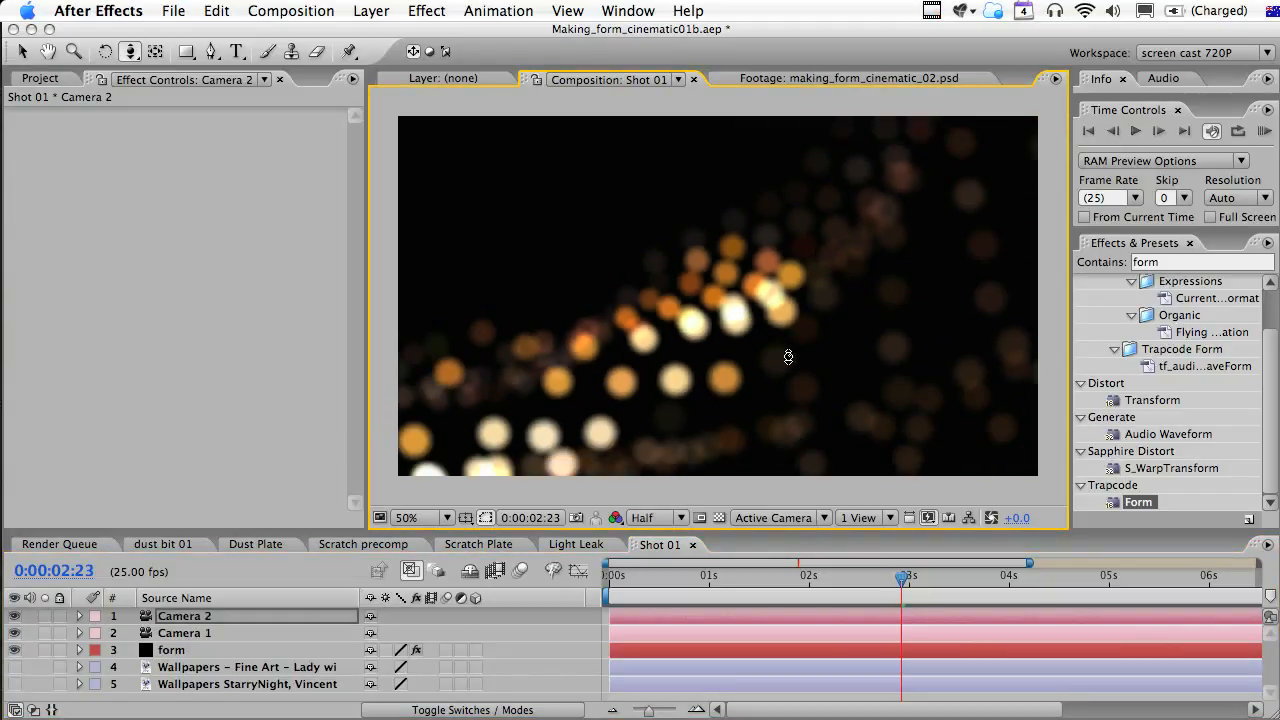
key("c")
key("c")
left_click_drag(796, 273, 781, 281)
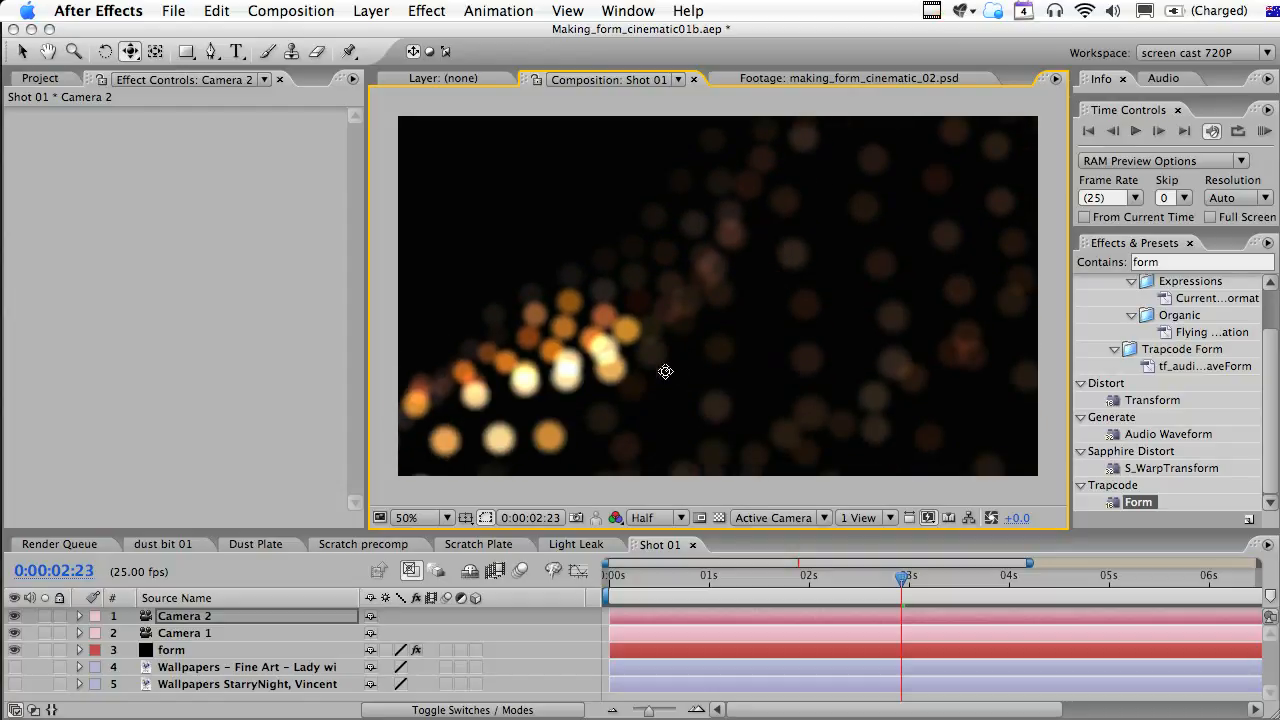
left_click_drag(654, 402, 650, 391)
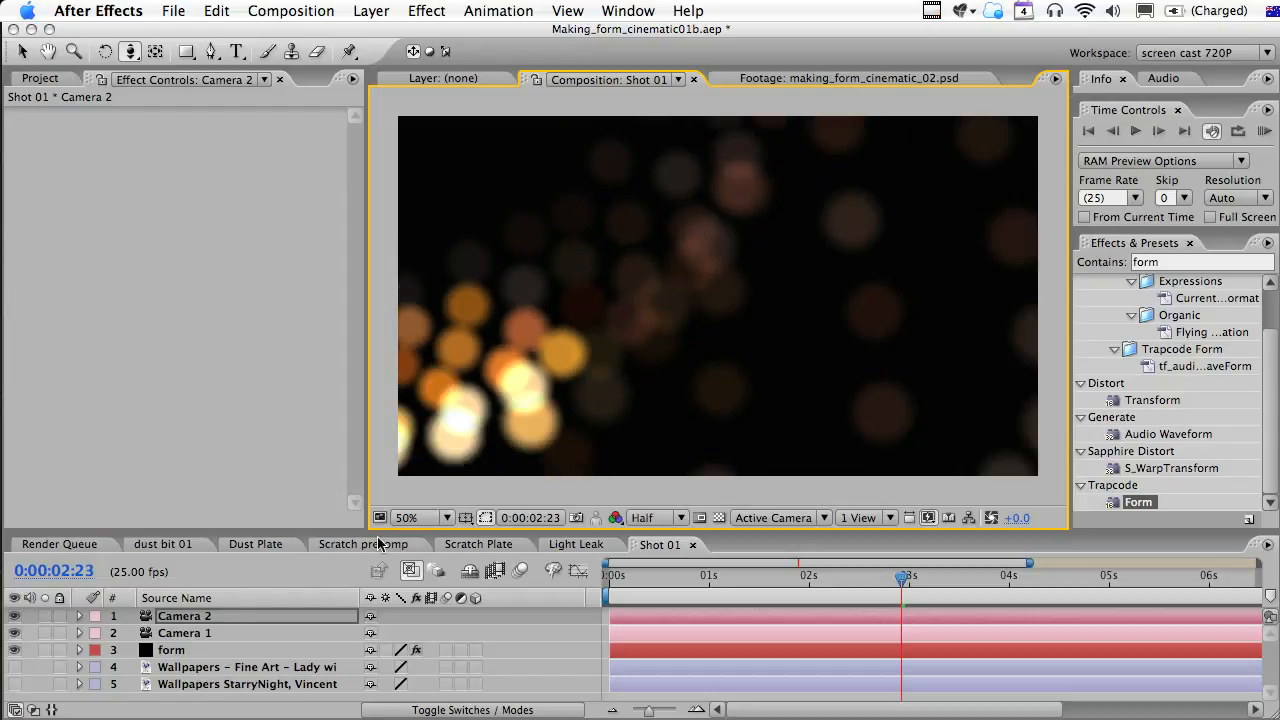
Set the form effect's Render Mode to Full Render + DOF Square (AE).
left_click(170, 651)
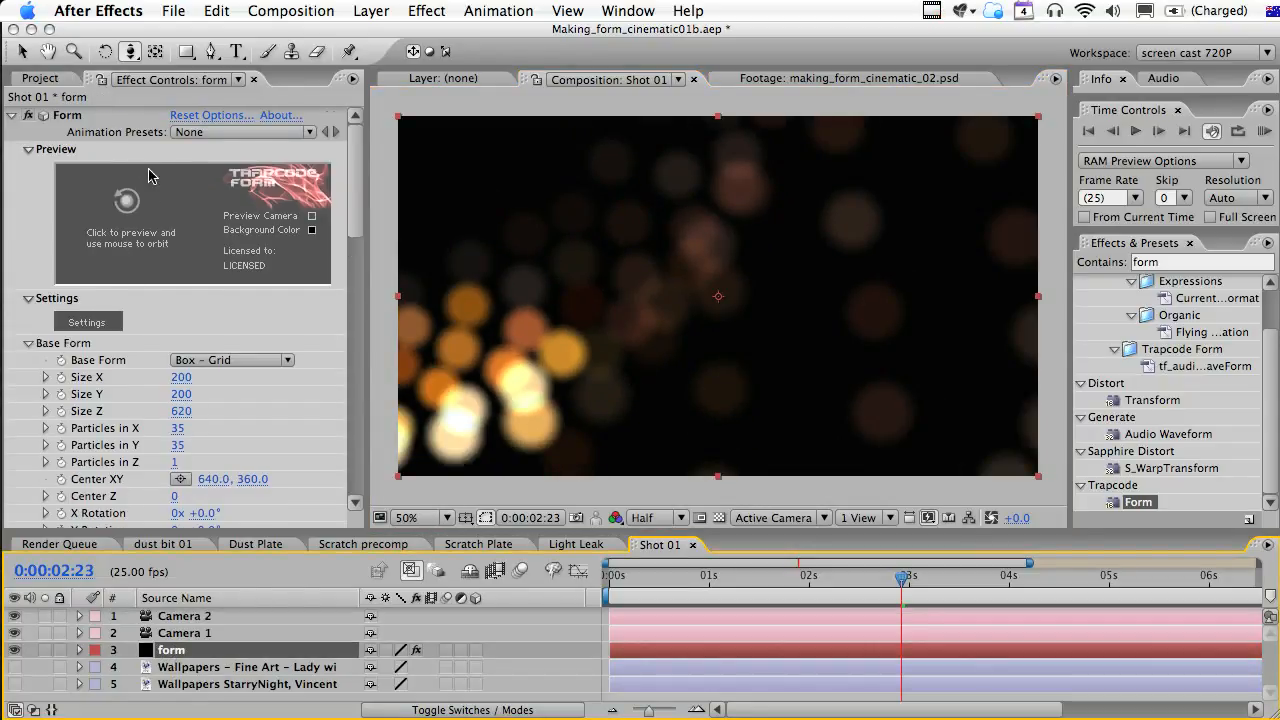
scroll(148, 176, "down", 20)
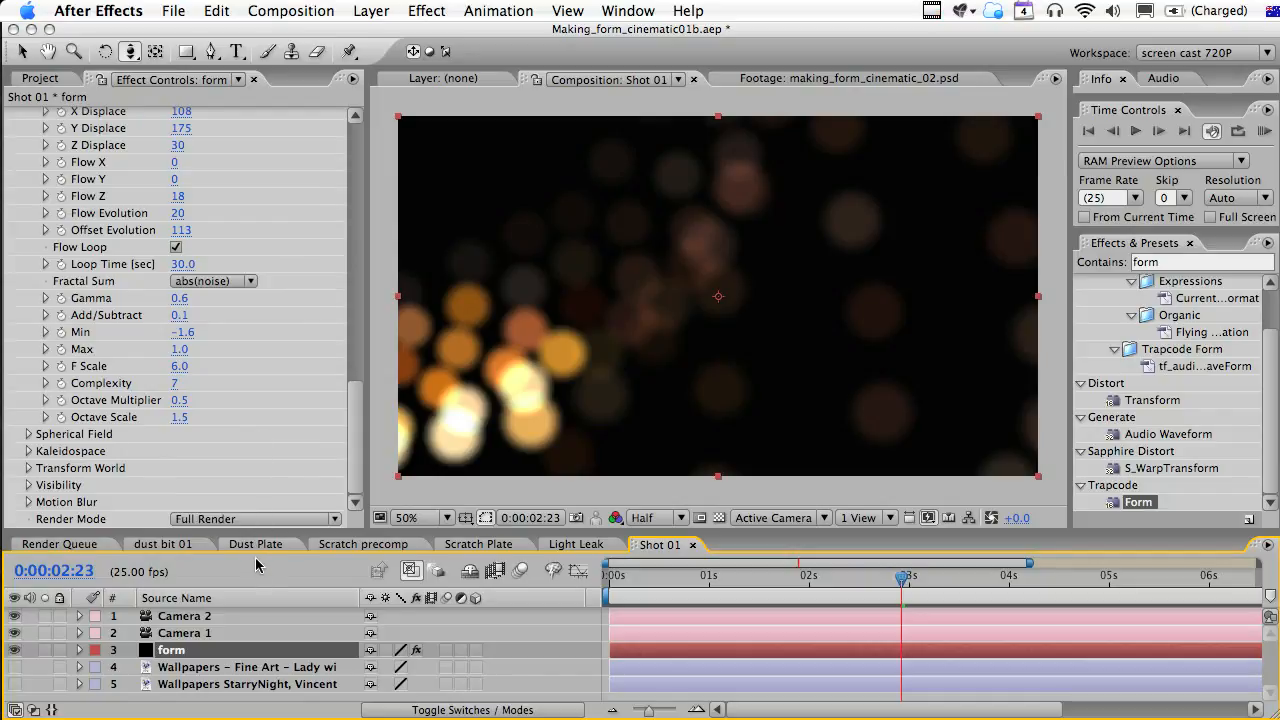
left_click(245, 520)
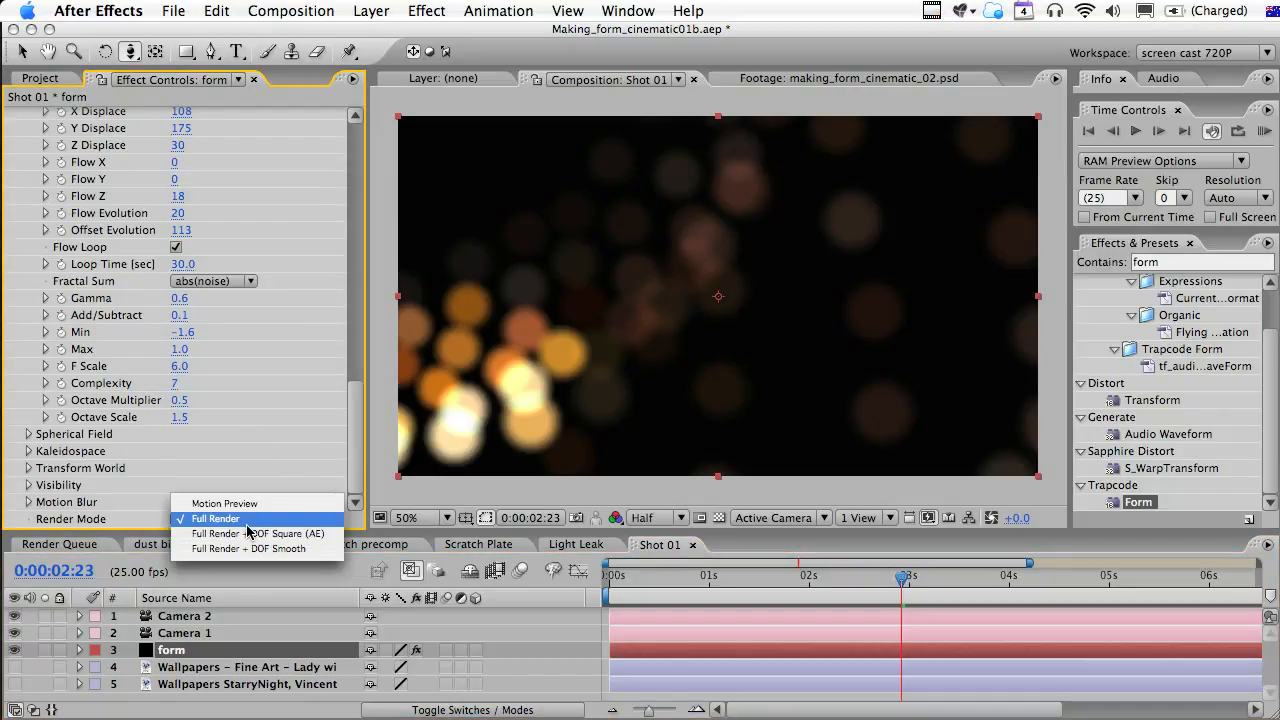
left_click(252, 533)
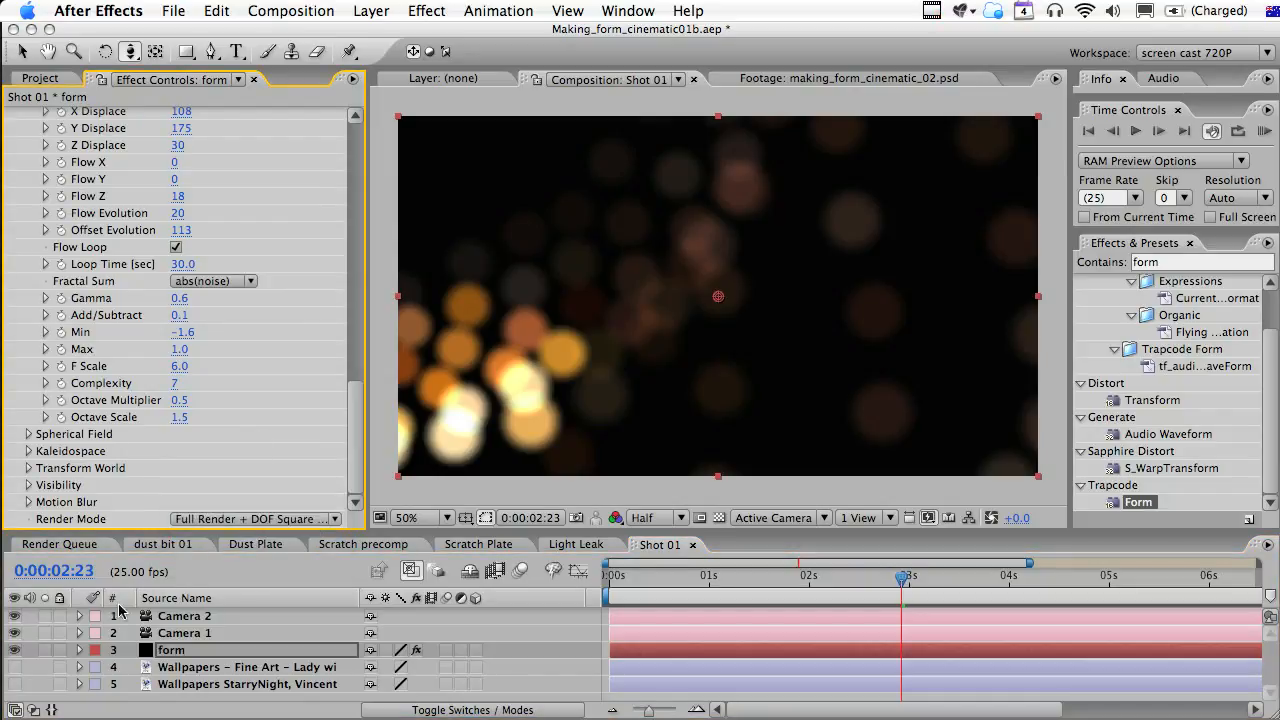
Turn on Depth of Field in Camera 2's Camera Options.
left_click(79, 616)
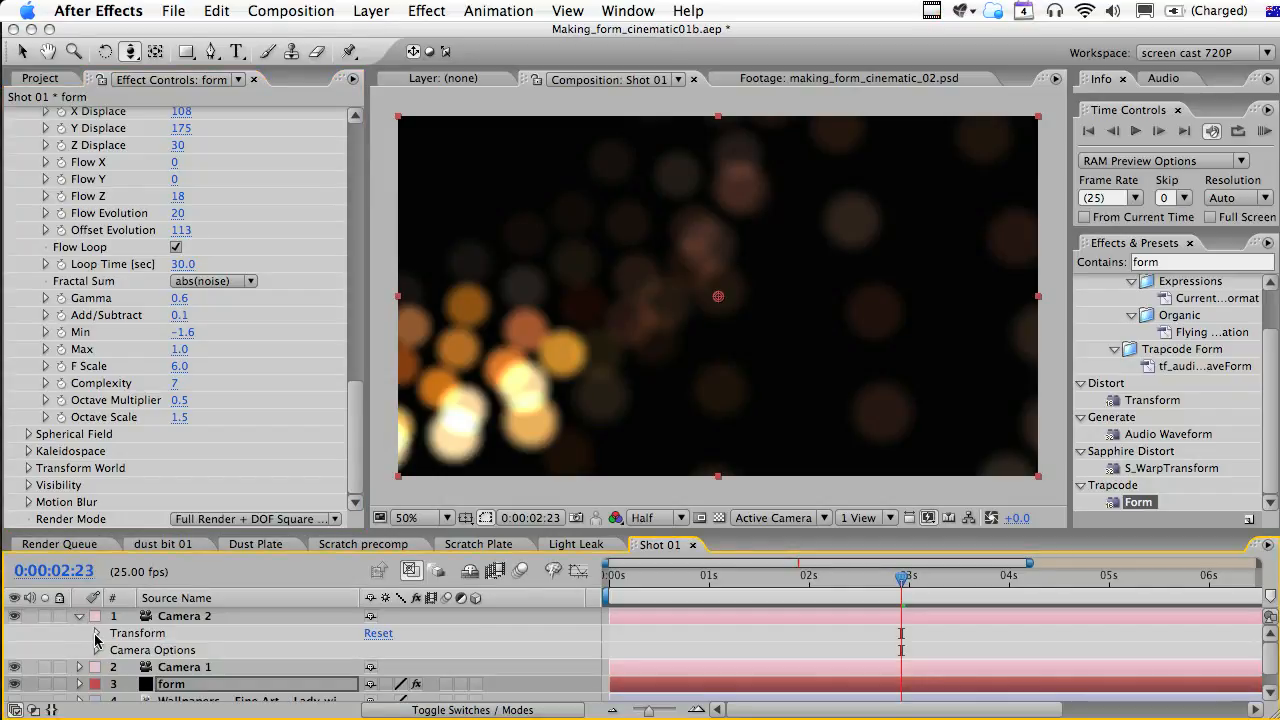
left_click(96, 634)
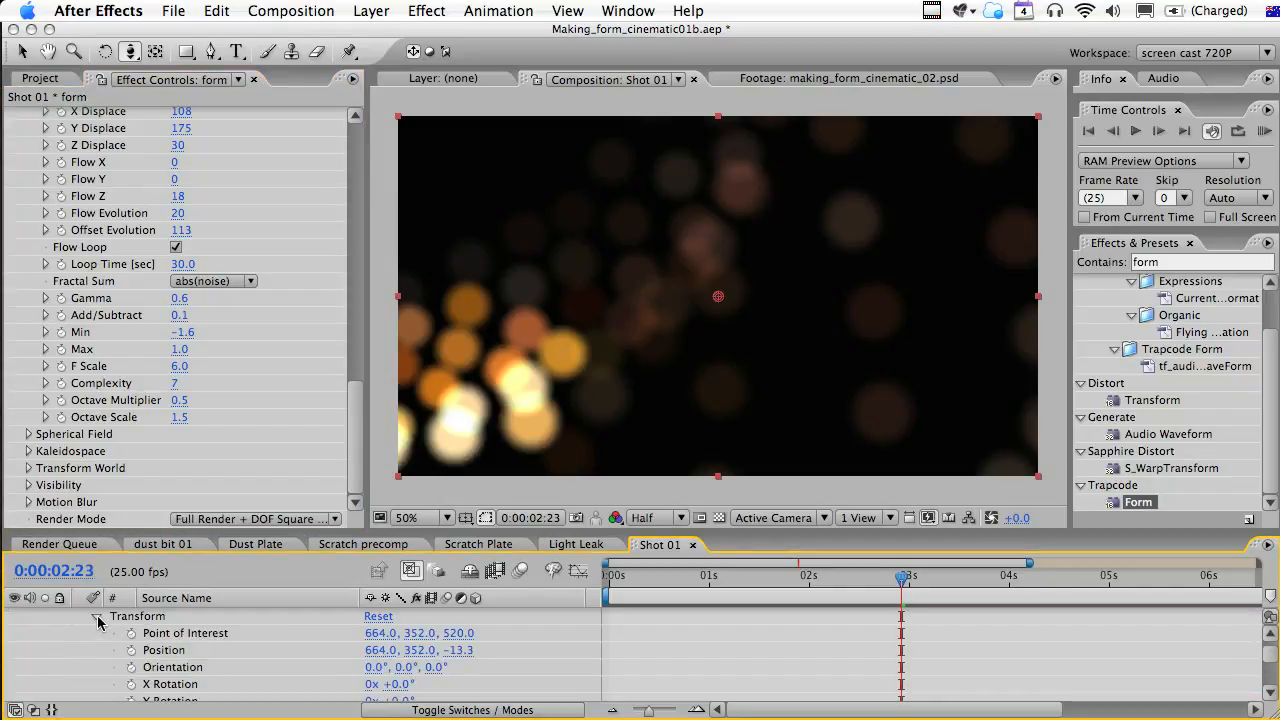
left_click(97, 620)
left_click(98, 634)
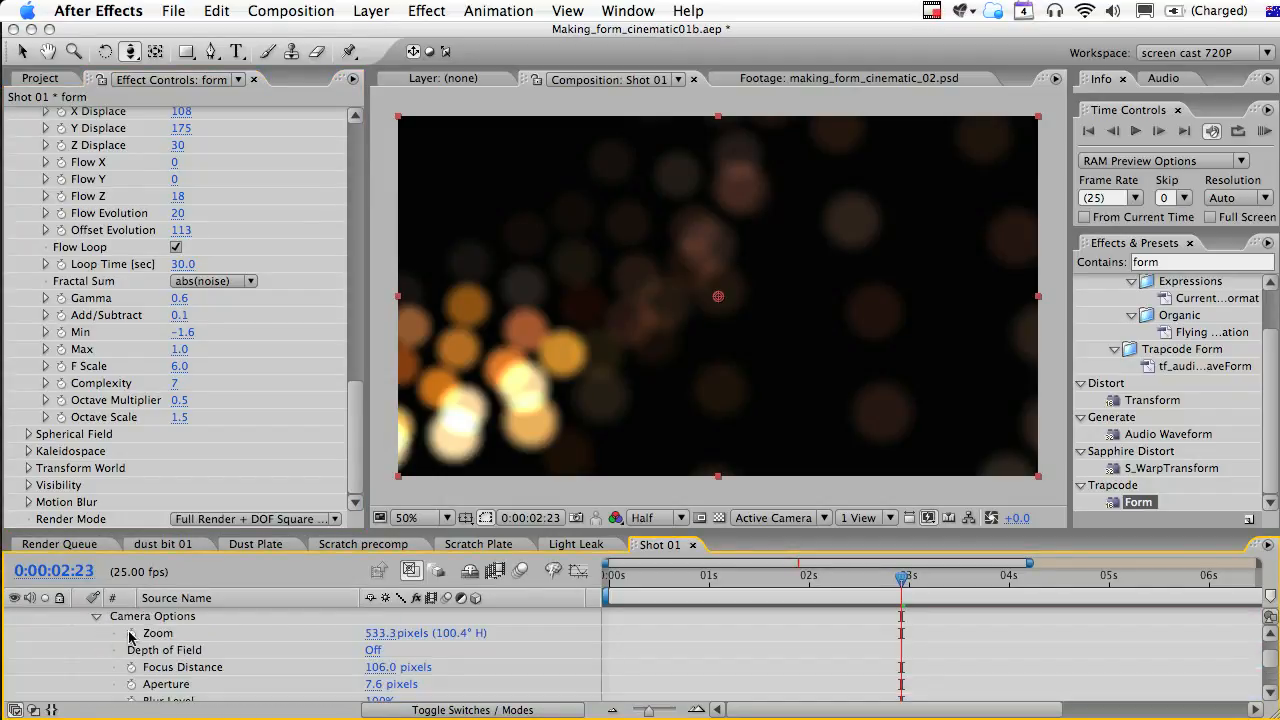
left_click(374, 650)
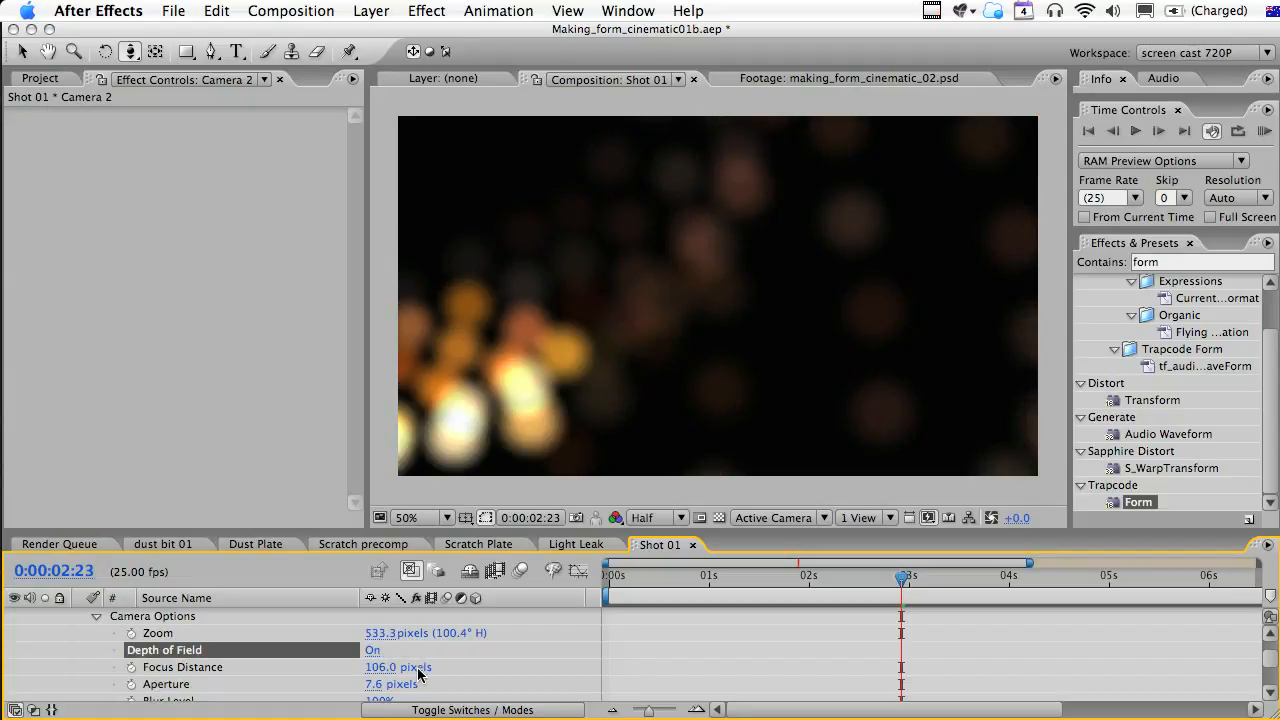
Set Camera 2's Aperture to 5 pixels and its Blur Level to 70%.
left_click(370, 686)
type("5")
key("Tab")
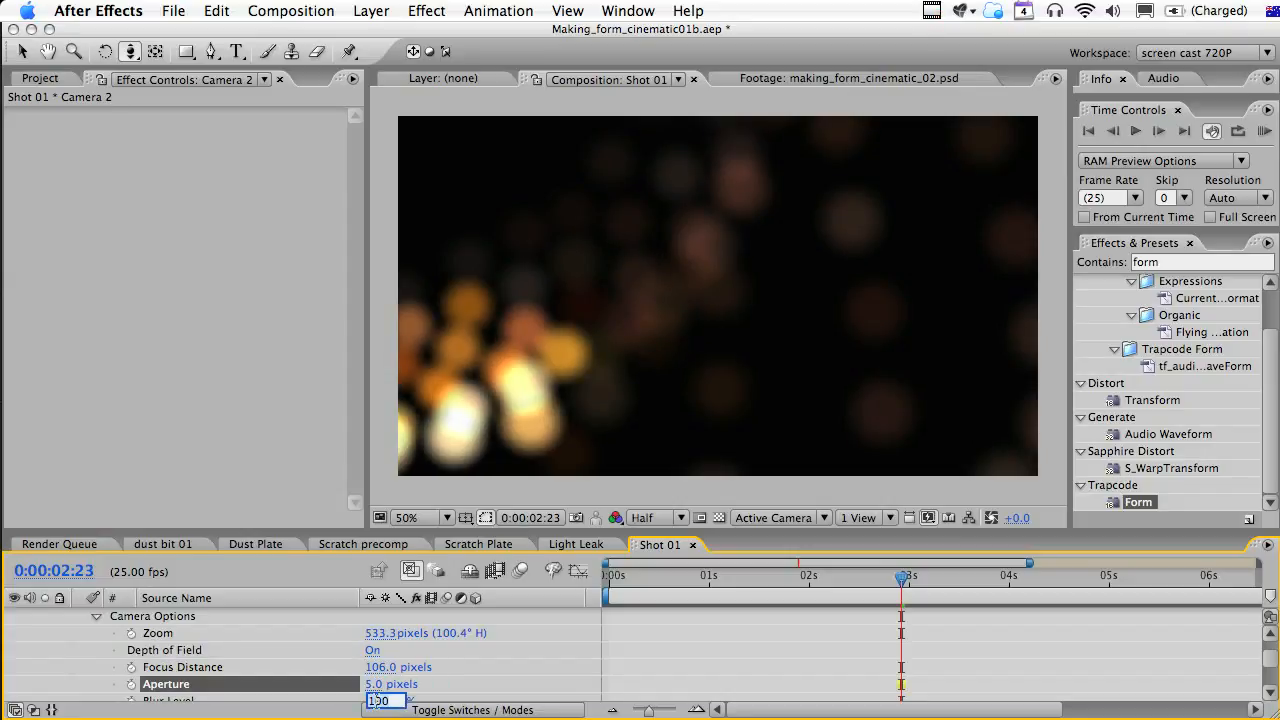
type("70")
left_click(715, 676)
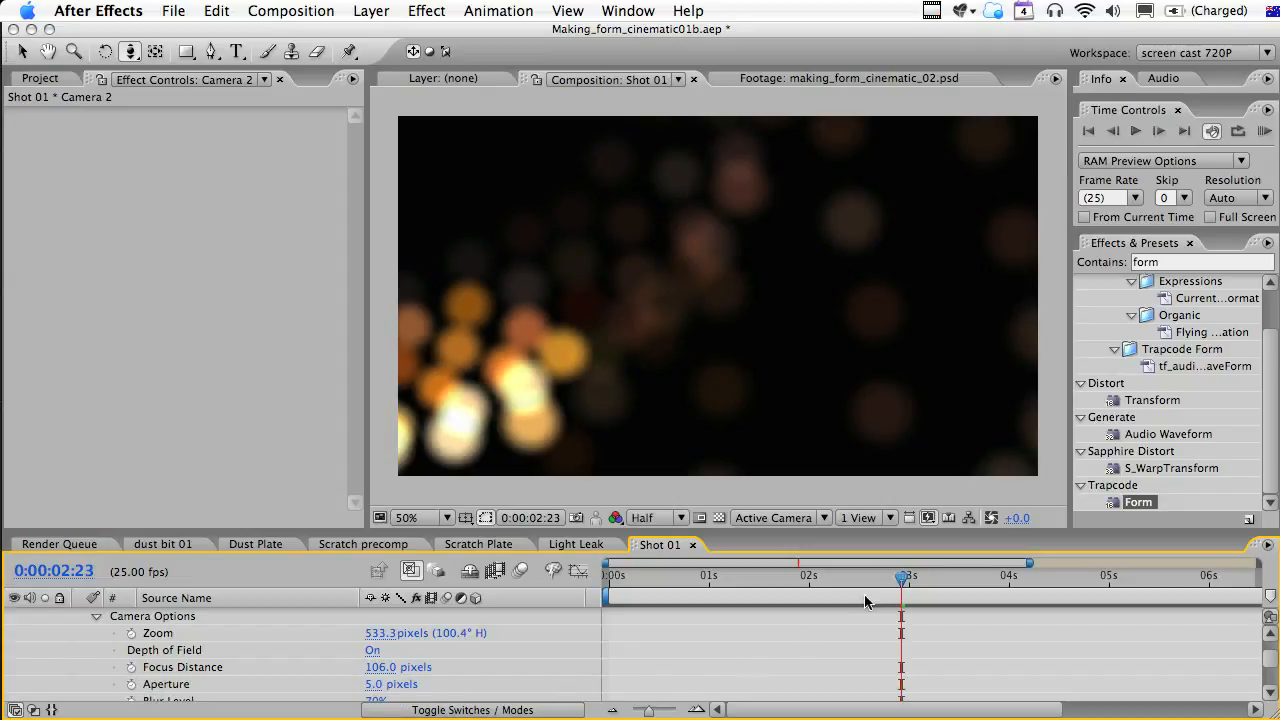
Move the current time to 0:00:01:22, adjust Camera 2's framing of the blurred particles and run a RAM preview.
left_click_drag(867, 575, 788, 556)
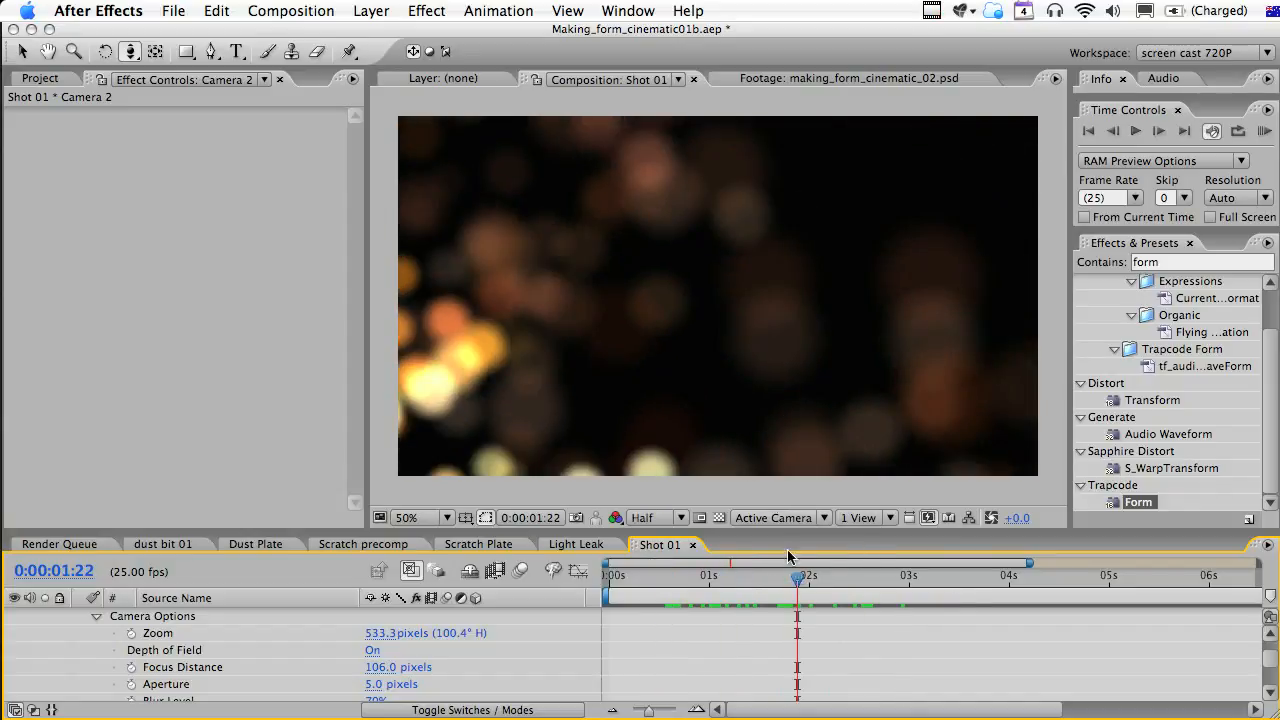
key("c")
left_click_drag(710, 318, 722, 319)
key("KP_0")
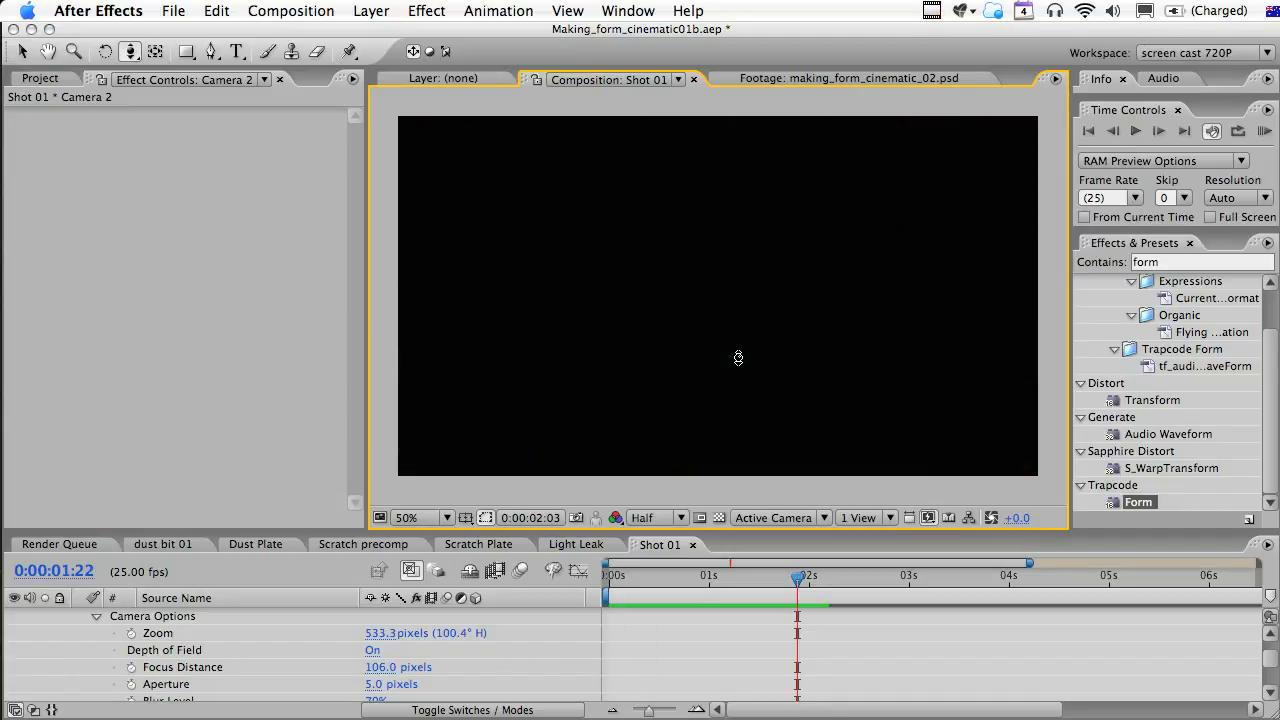
Reposition Camera 2 again for a closer view of the particles and rerun the RAM preview.
left_click_drag(737, 364, 731, 360)
key("c")
key("KP_0")
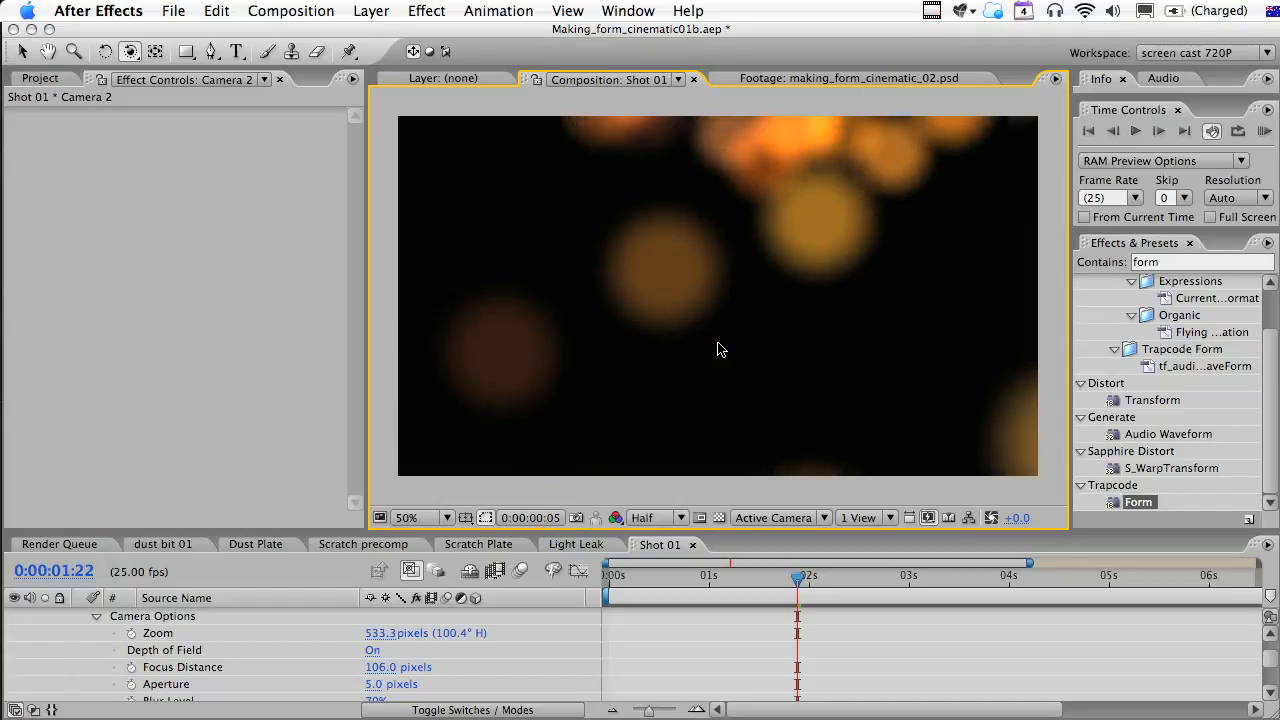
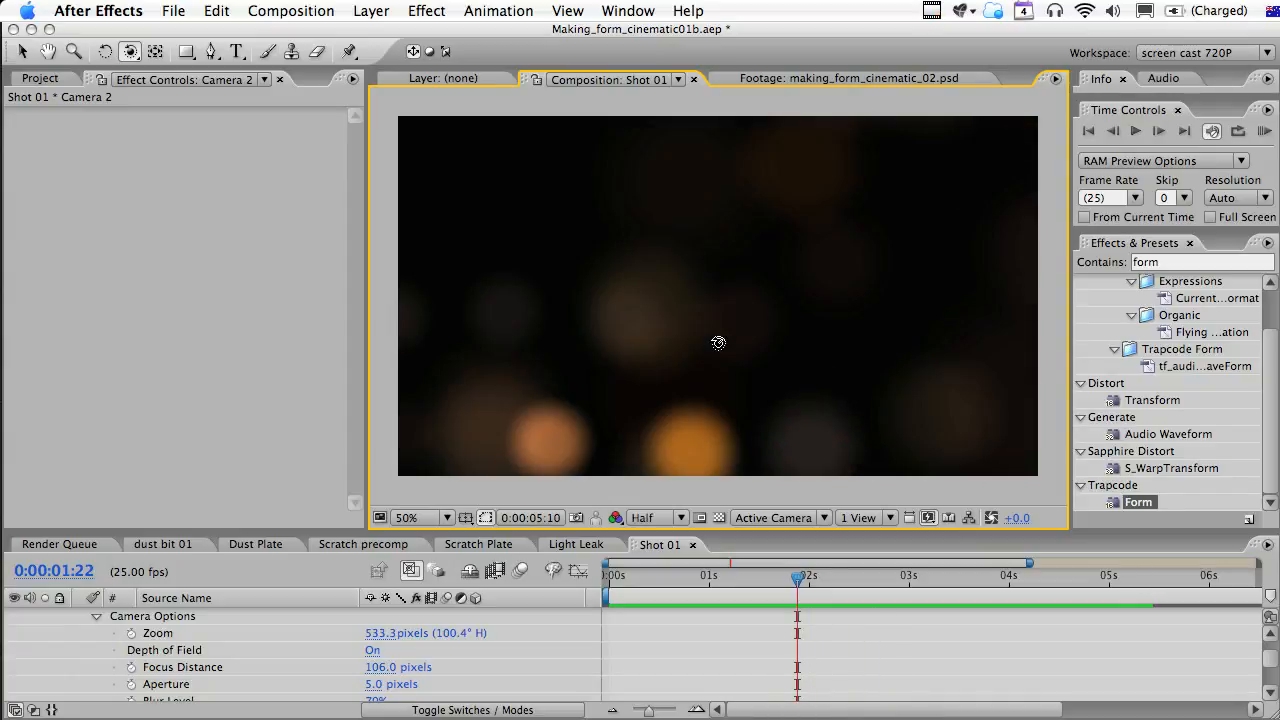
Duplicate the Shot 01 composition as Shot 02 and open the copy in the timeline.
key("super+0")
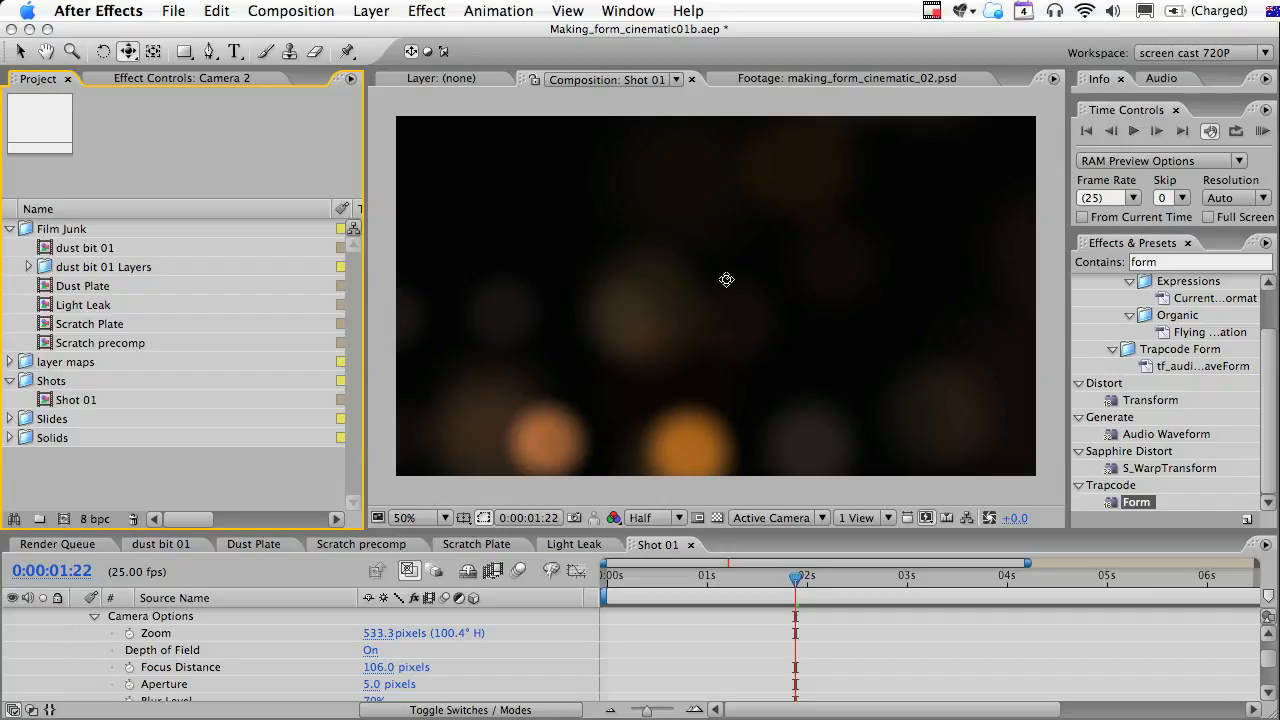
left_click(83, 397)
key("super+d")
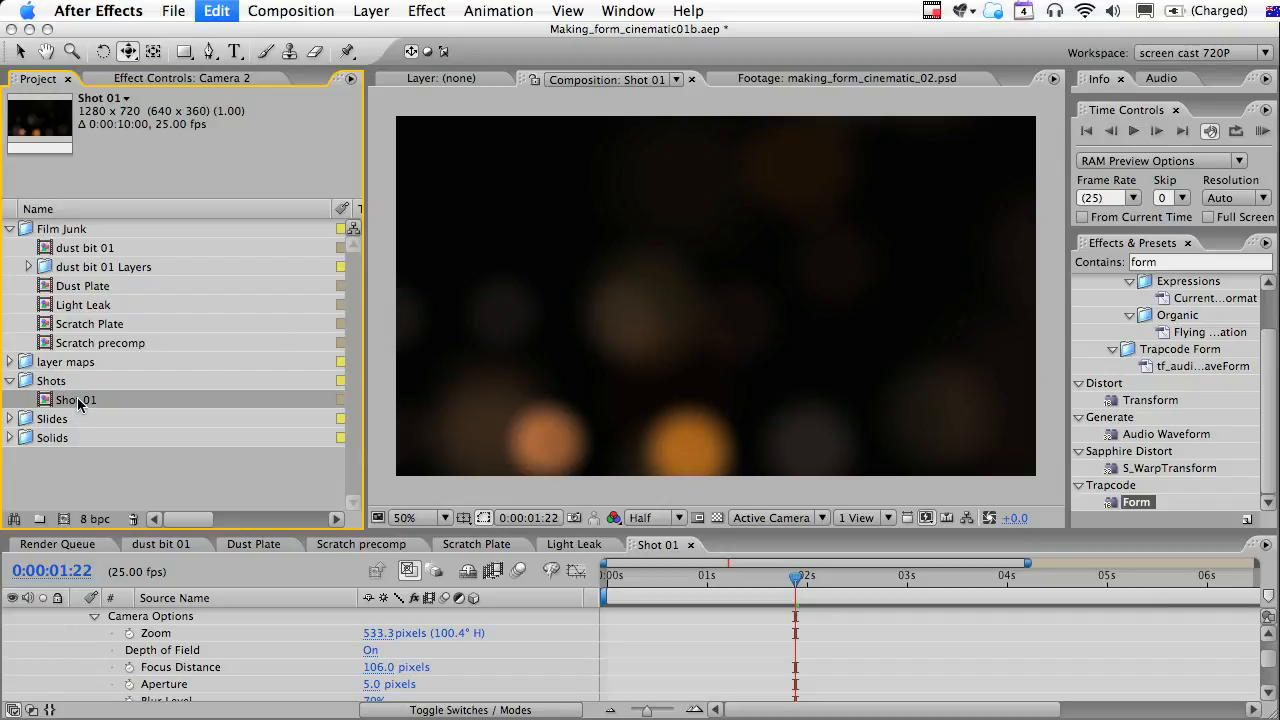
double_click(85, 420)
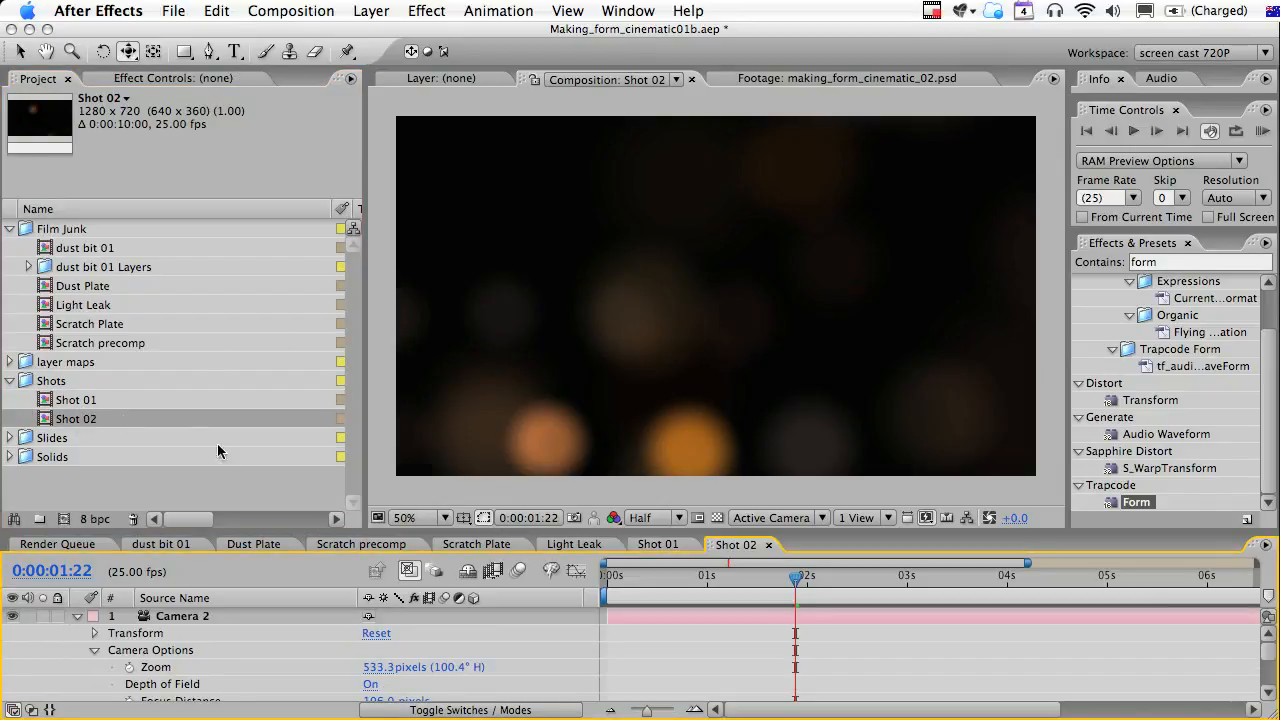
Duplicate Camera 2 as Camera 3 in Shot 02 and hide the two older cameras.
left_click(76, 617)
left_click(174, 620)
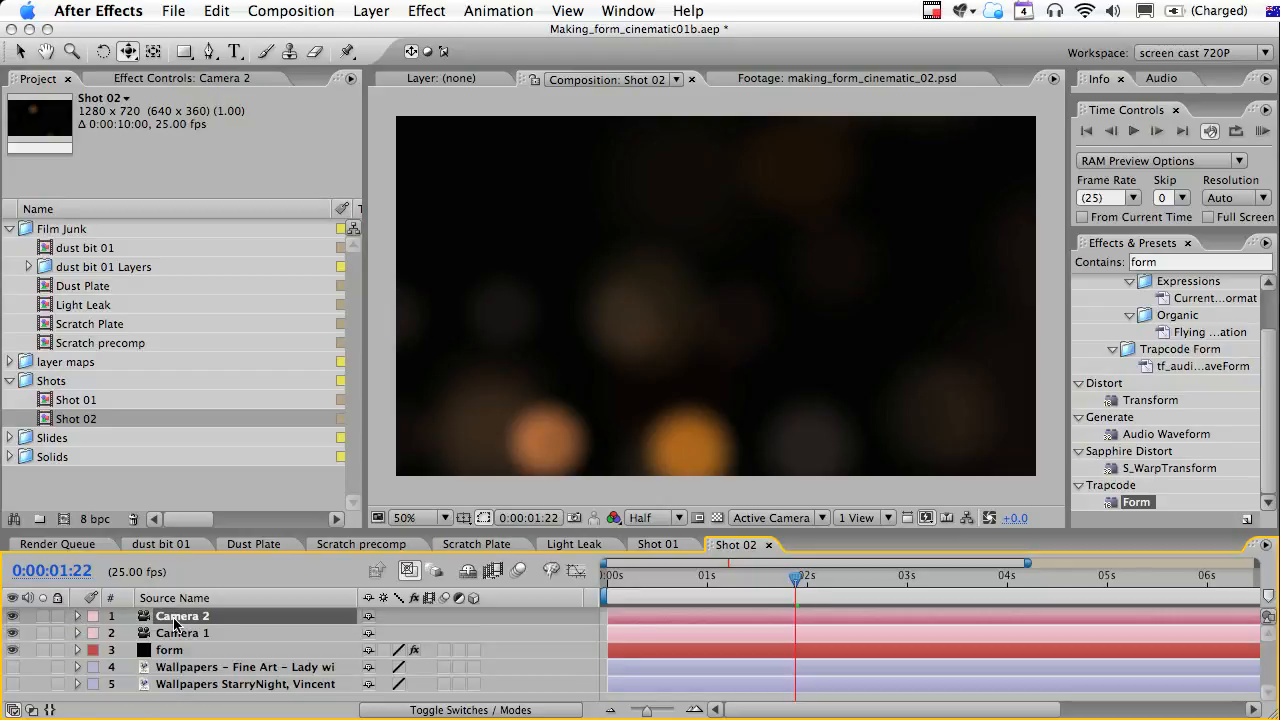
key("super+d")
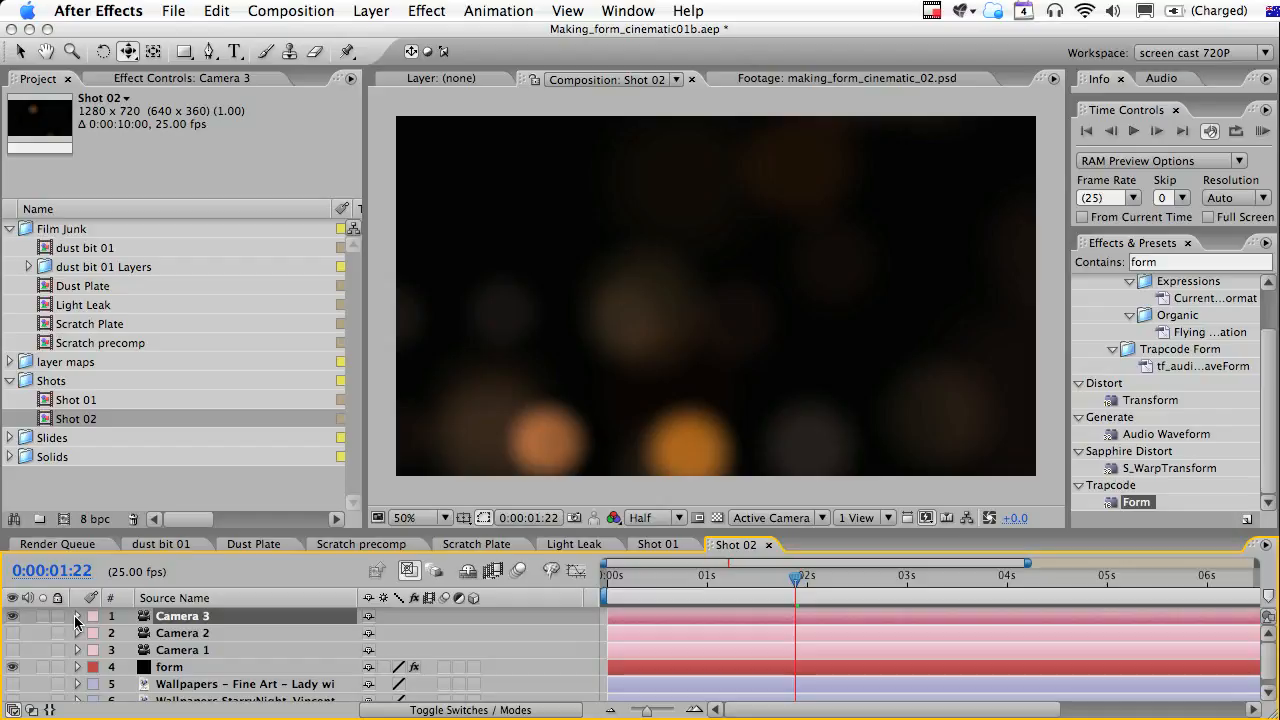
Expand Camera 3's Transform and Camera Options, fit the composition view and enlarge the timeline area.
left_click(77, 616)
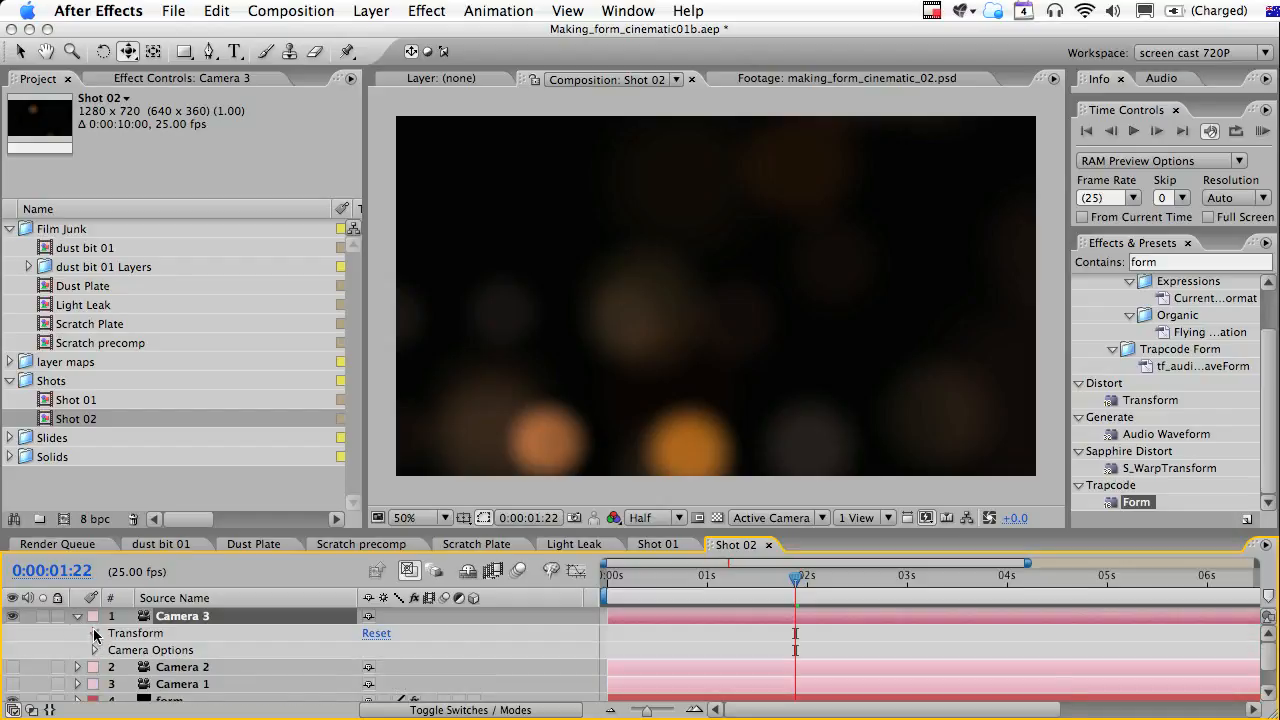
left_click(95, 633)
left_click(421, 524)
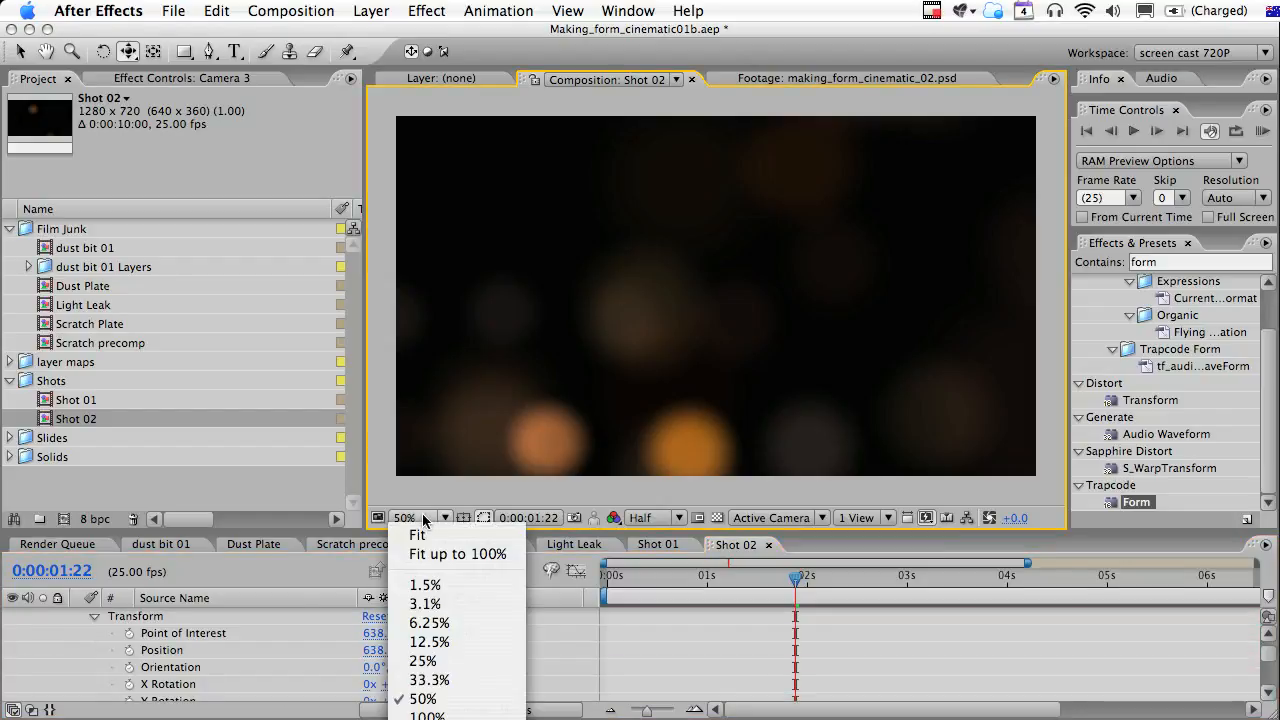
left_click(446, 541)
left_click_drag(444, 531, 449, 373)
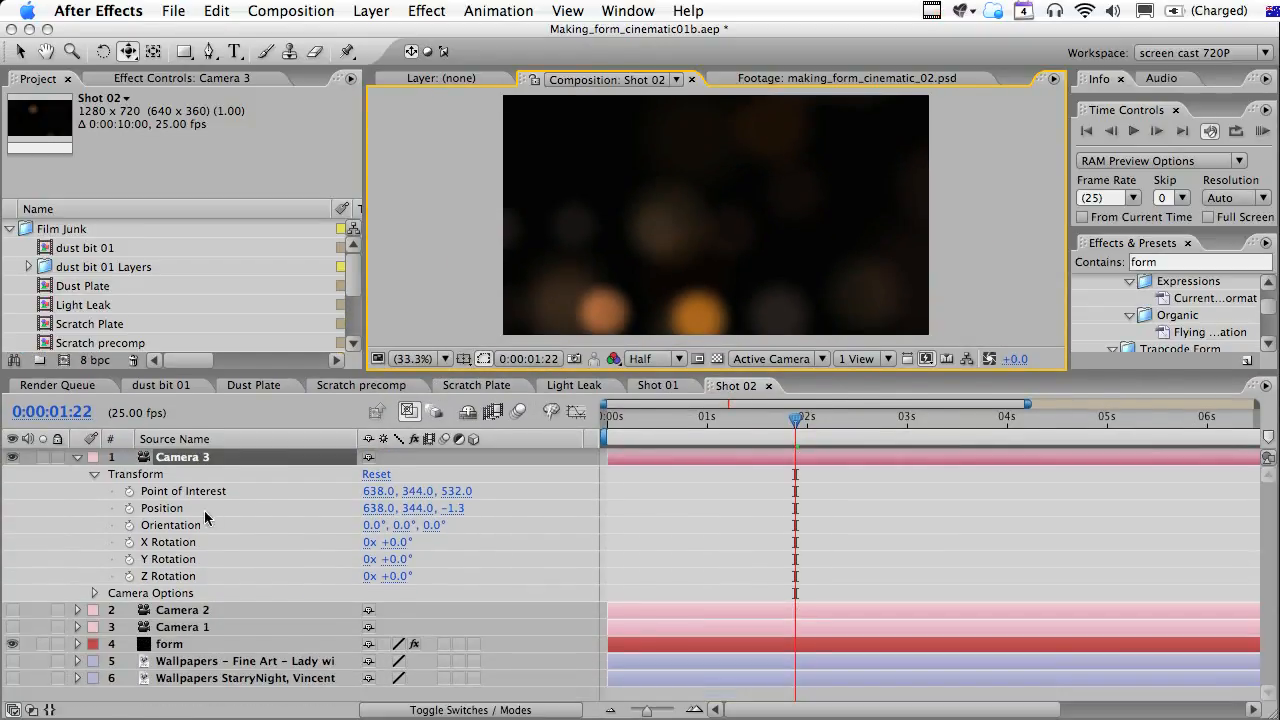
left_click(95, 593)
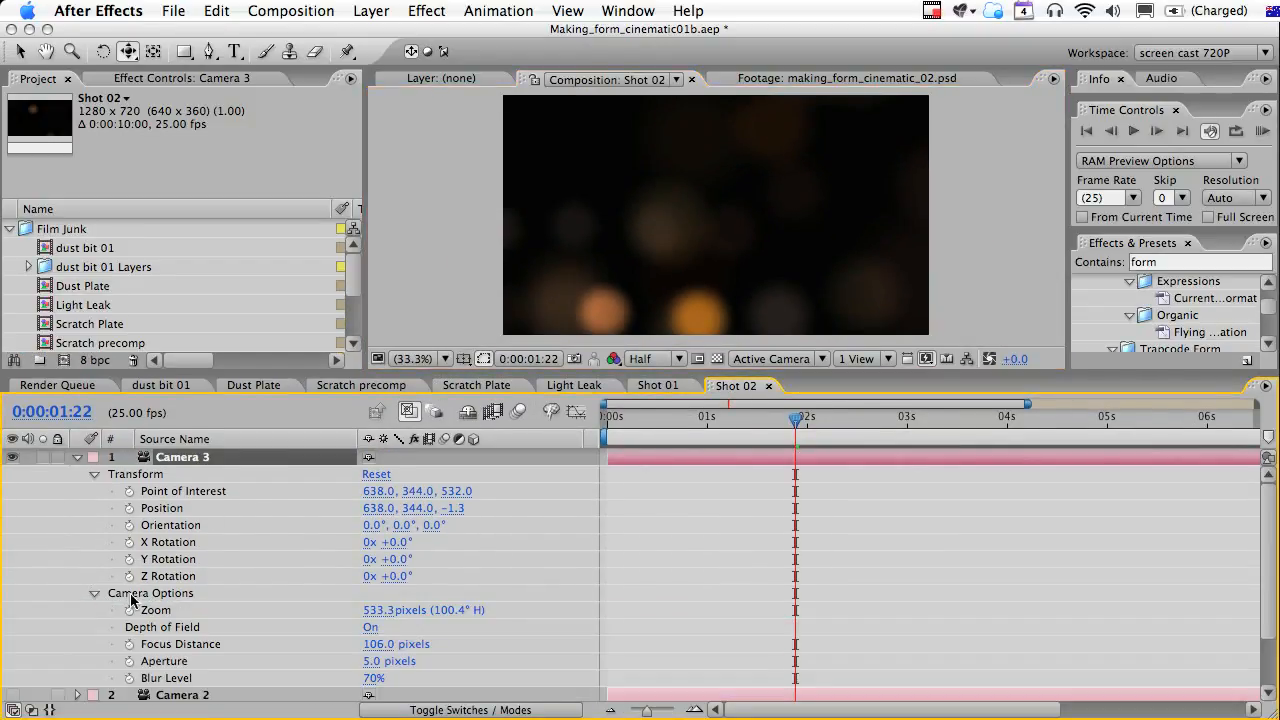
Turn off Camera 3's Depth of Field and orbit the camera to a low view across the particles, at about 621, 327, 15.
left_click(370, 630)
left_click_drag(705, 233, 705, 263)
mouse_move(704, 218)
left_mouse_down()
mouse_move(700, 263)
mouse_move(711, 199)
mouse_move(718, 300)
mouse_move(717, 217)
mouse_move(733, 231)
mouse_move(717, 200)
mouse_move(714, 280)
mouse_move(720, 215)
mouse_move(709, 217)
mouse_move(735, 216)
mouse_move(721, 216)
left_mouse_up()
key("c")
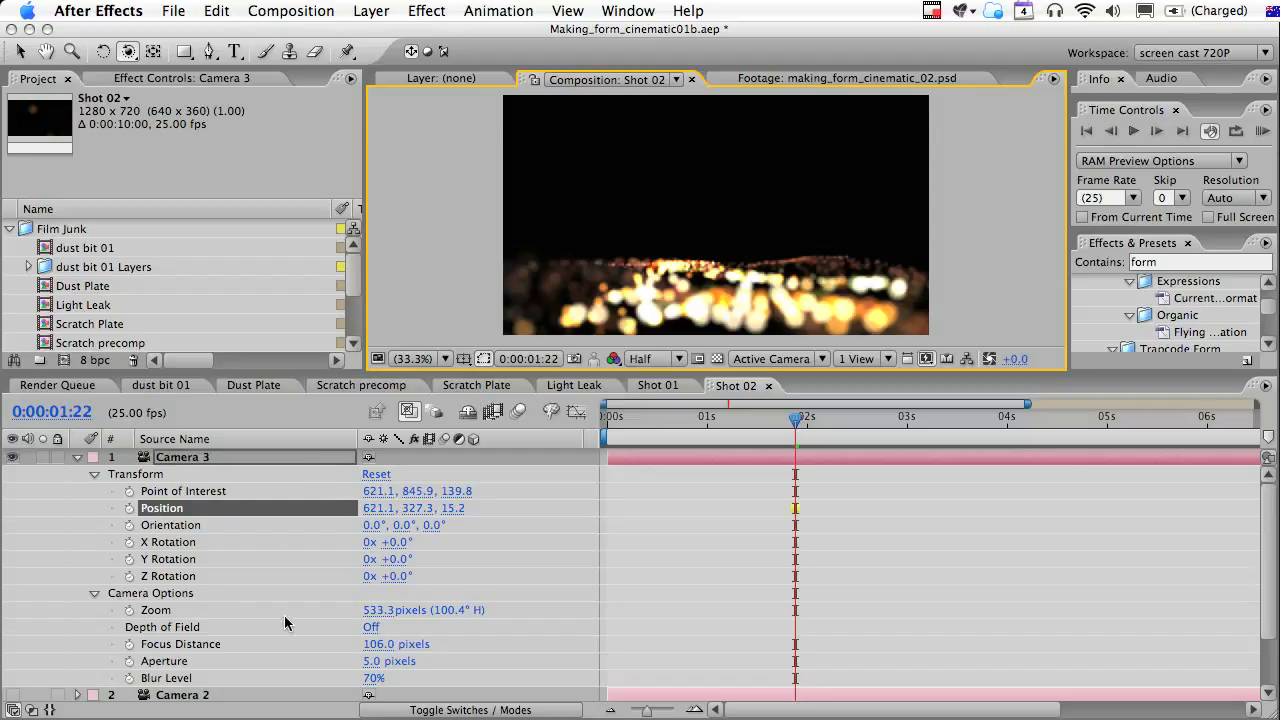
Set Camera 3's Zoom to 430.3 pixels and shift the camera sideways to an X position of about 615.
left_click_drag(384, 610, 261, 595)
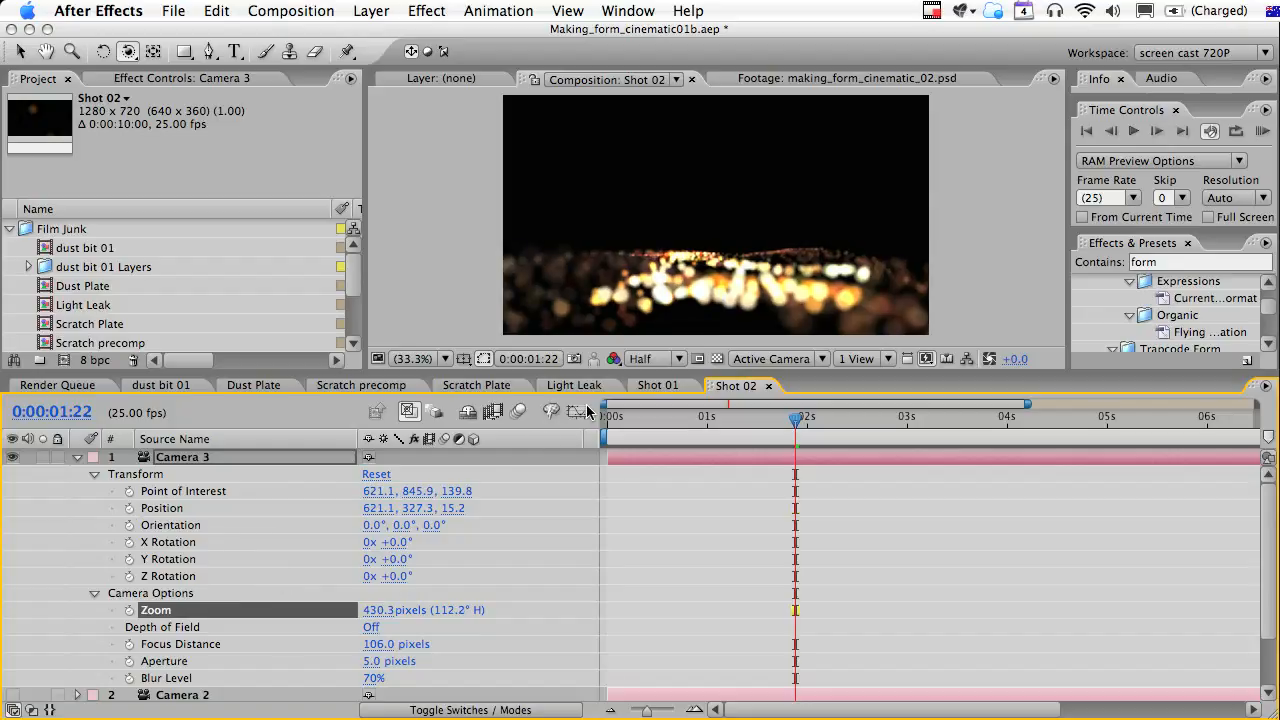
left_click_drag(709, 232, 711, 233)
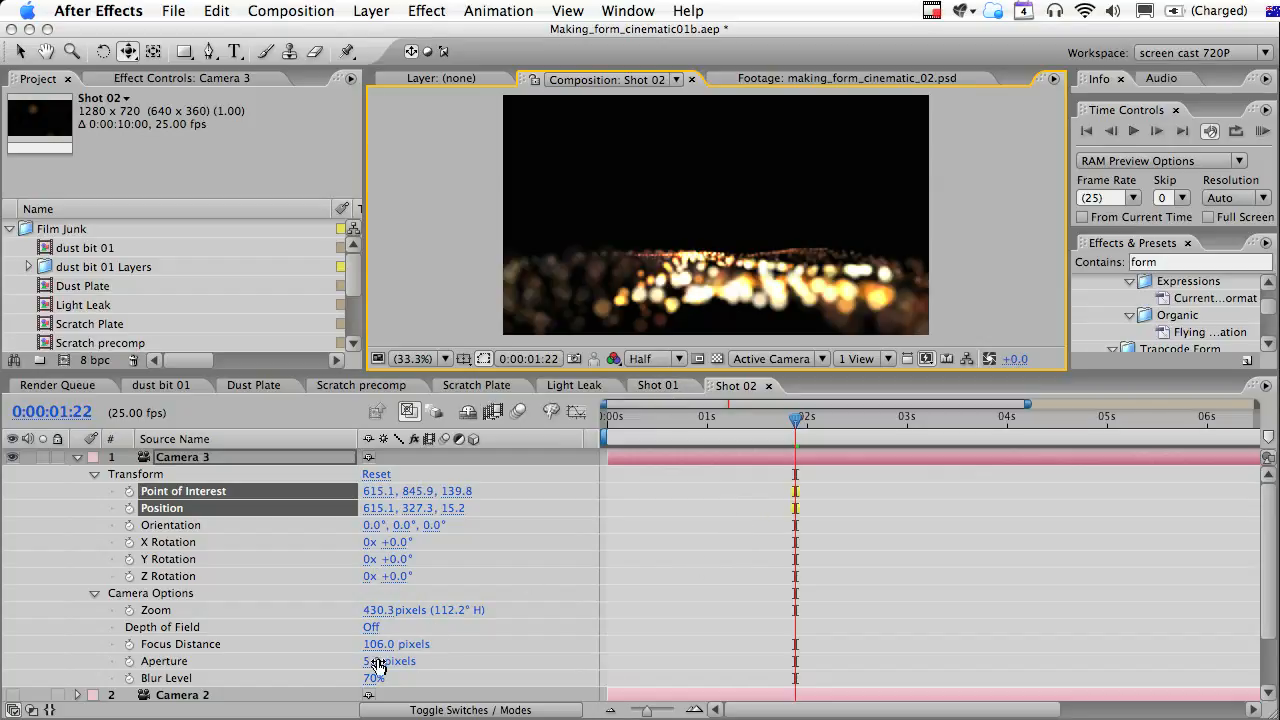
Set Camera 3's Aperture to 45 pixels and turn Depth of Field on.
left_click_drag(370, 661, 405, 660)
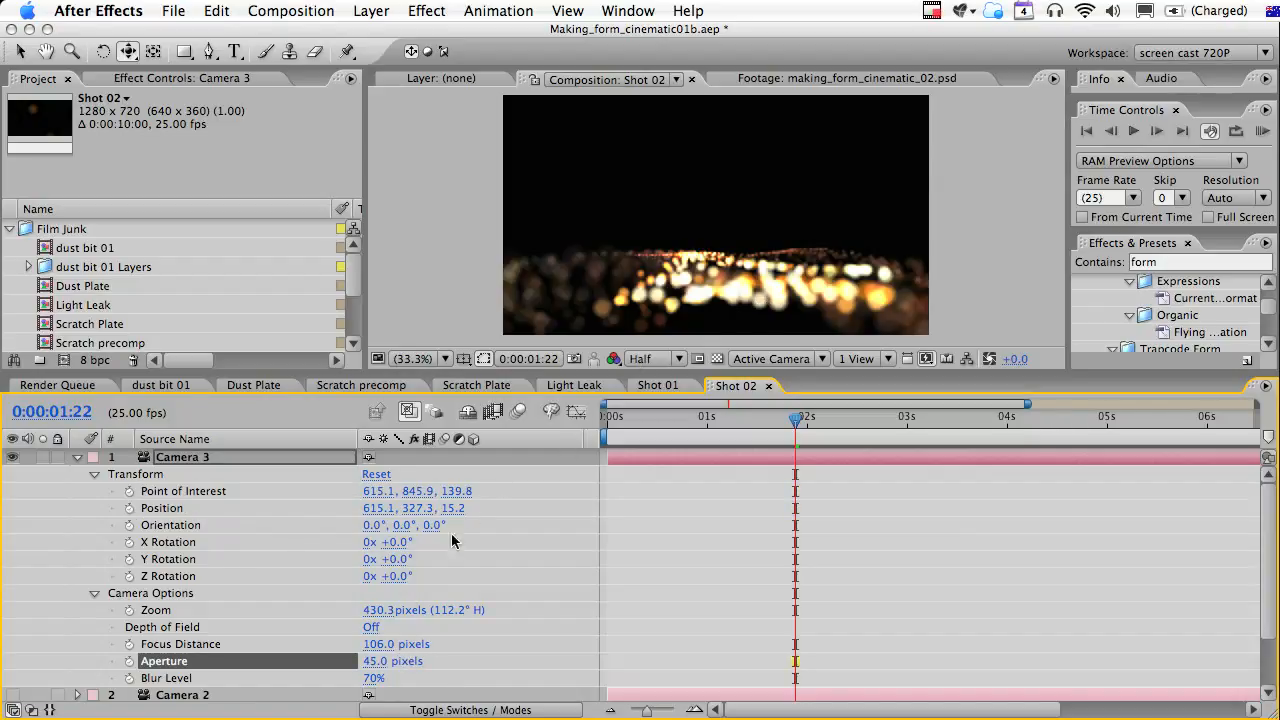
left_click(379, 624)
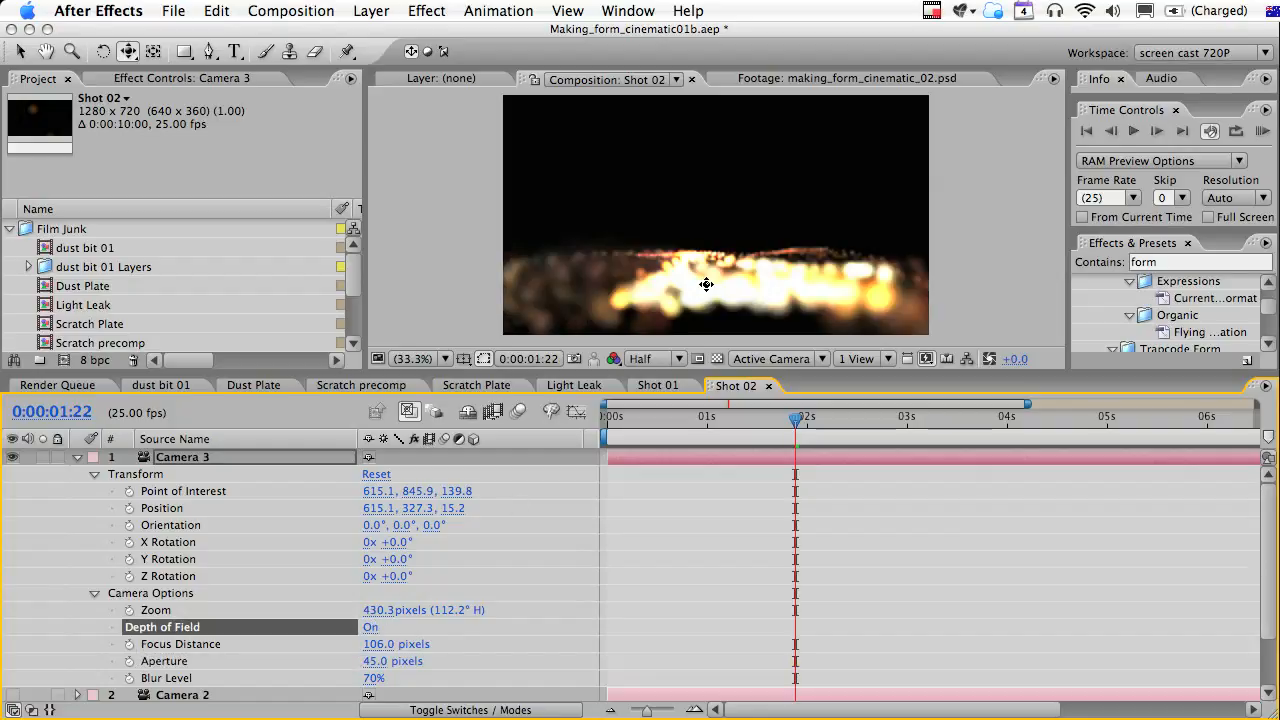
Try a Focus Distance of 30 pixels, move the current time to 0:00:00:04, and set the Focus Distance to 37 pixels.
left_click_drag(372, 650, 288, 637)
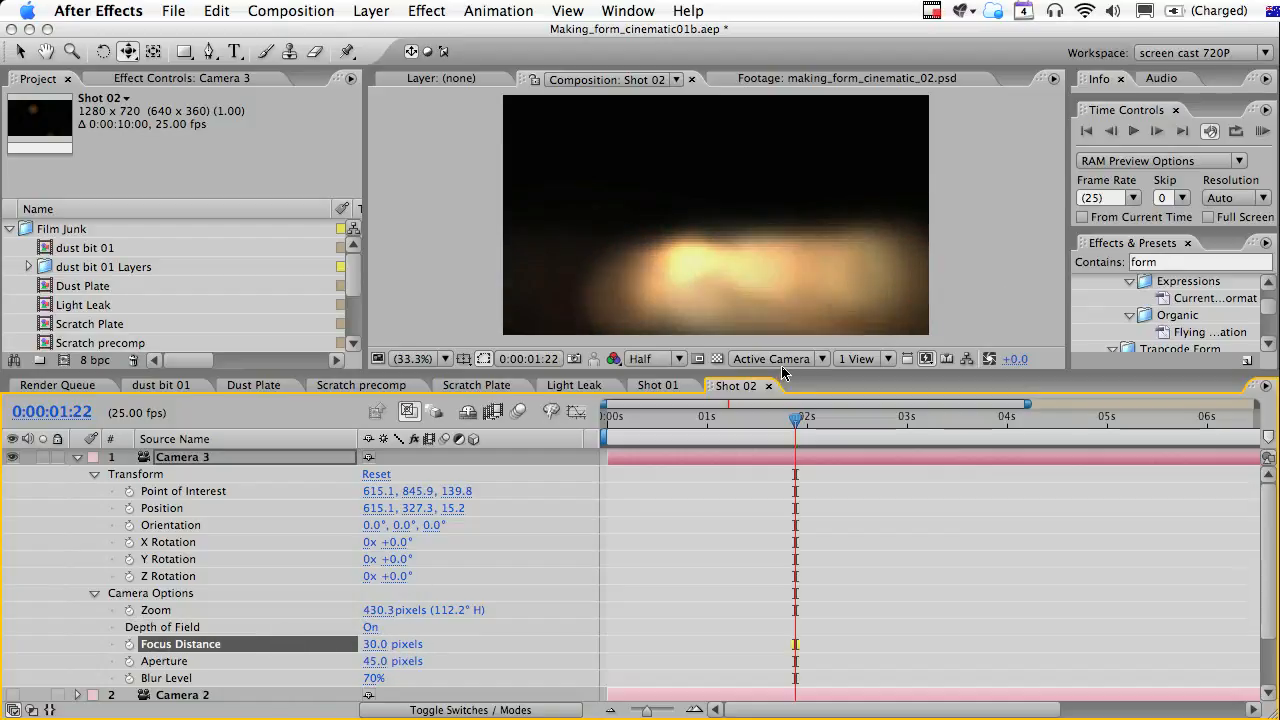
left_click(622, 421)
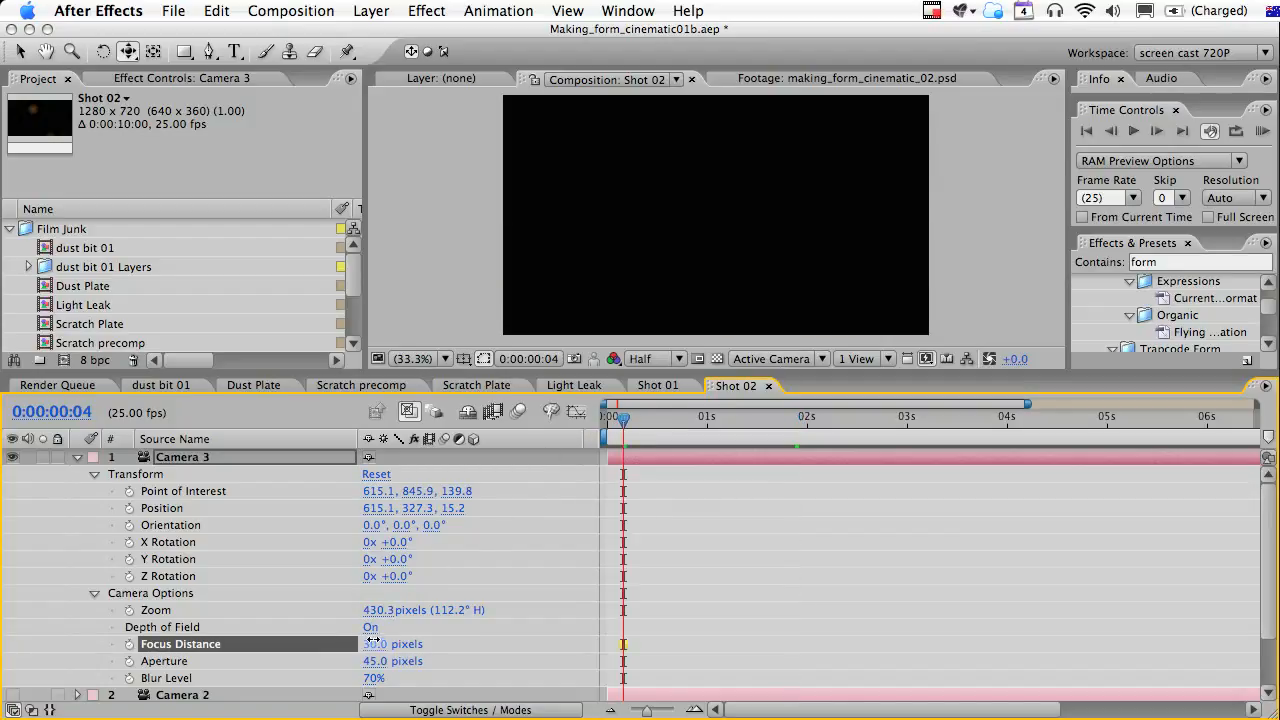
left_click_drag(388, 643, 383, 643)
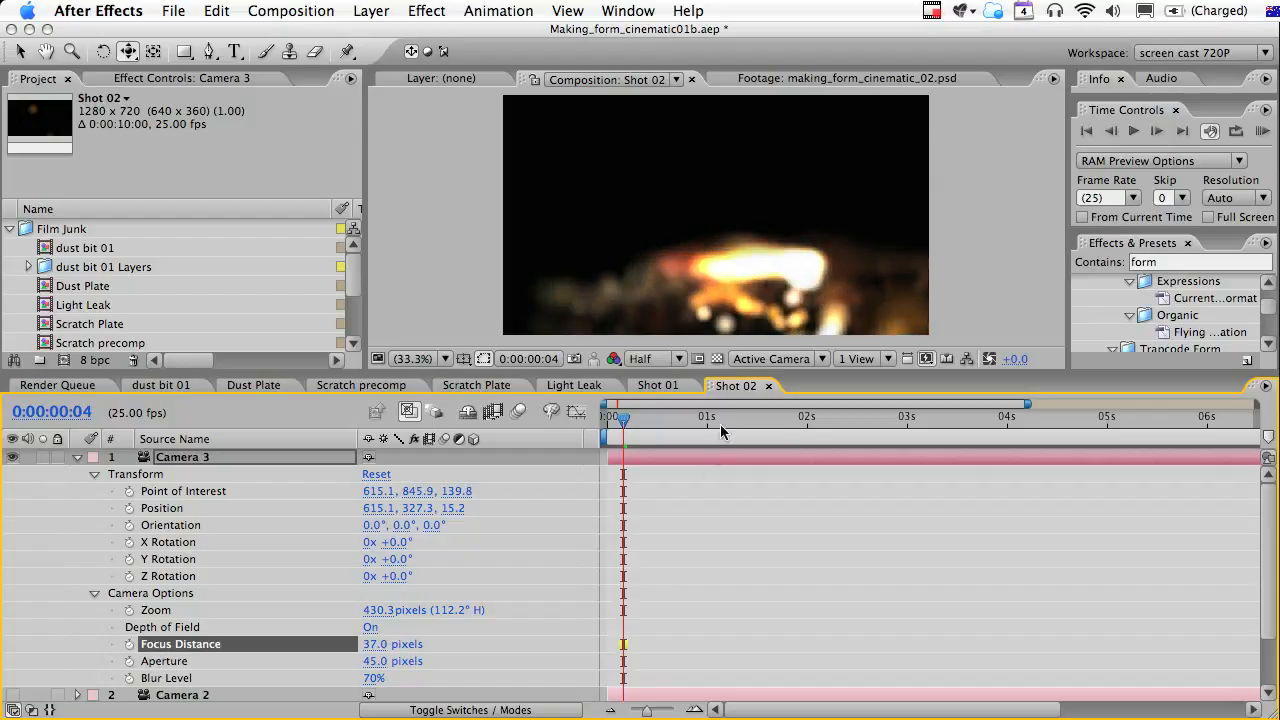
Add a Focus Distance keyframe for Camera 3 and move it to the start of the timeline.
left_click(133, 645)
key("u")
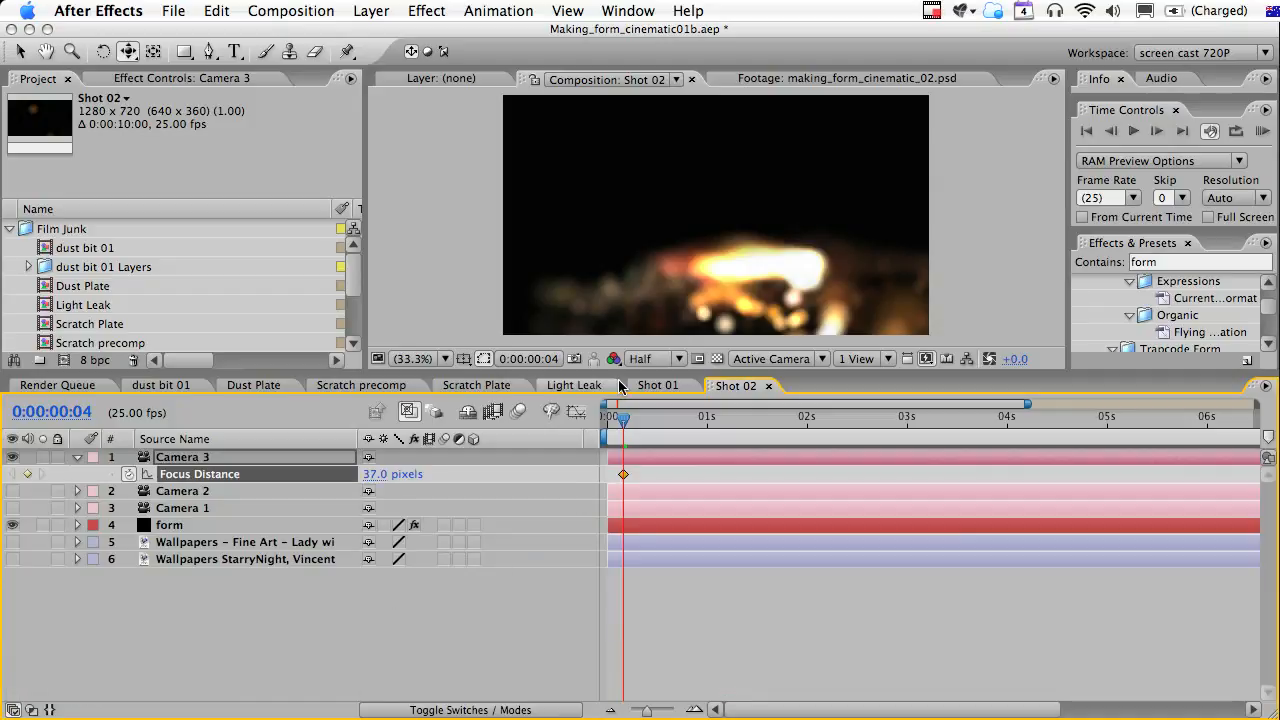
left_click_drag(618, 370, 614, 538)
left_click_drag(624, 628, 613, 632)
Try animating Camera 3's Focus Distance with a second keyframe at 0:00:00:13 and preview the focus change.
left_click_drag(645, 577, 659, 577)
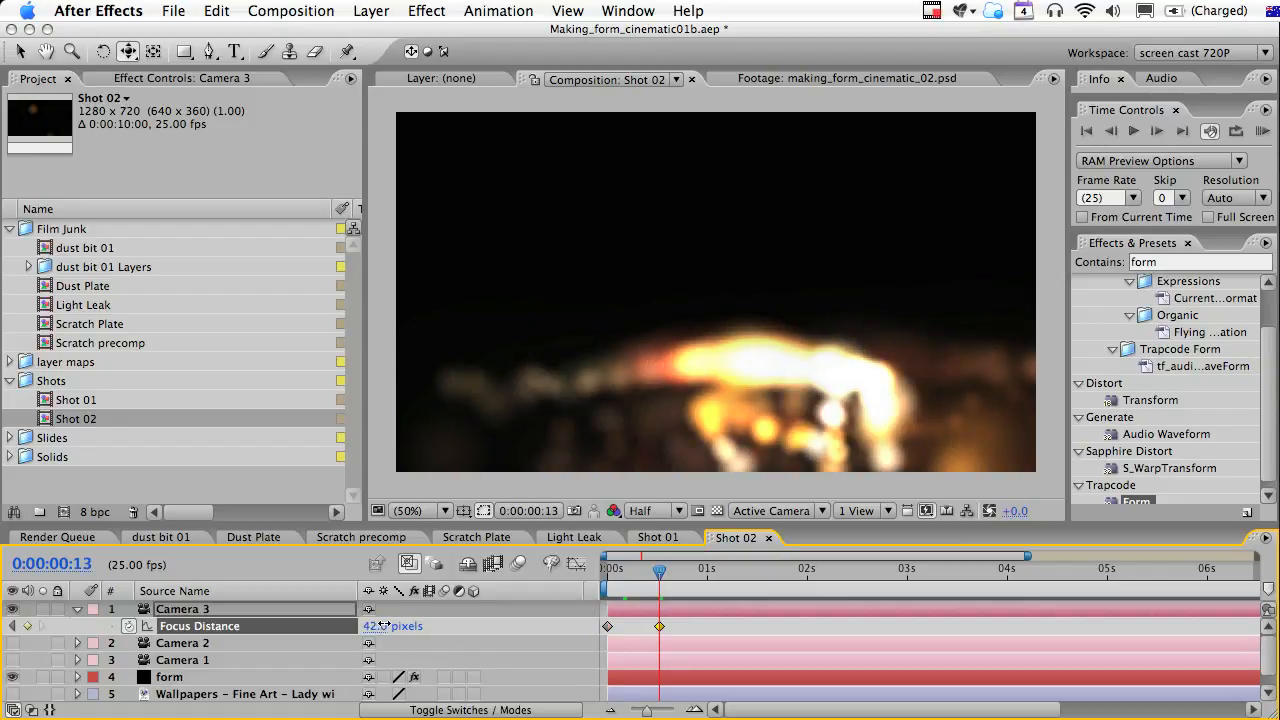
left_click_drag(383, 626, 433, 621)
left_click_drag(657, 582, 569, 576)
key("space")
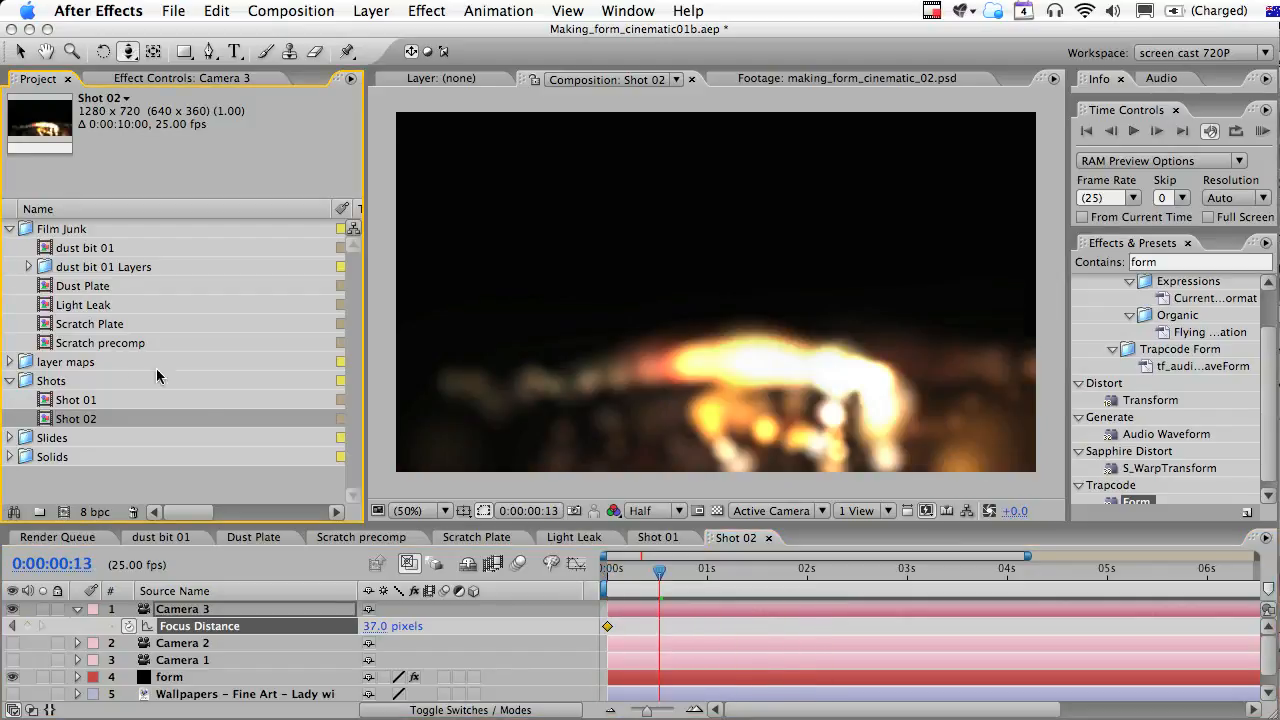
Duplicate the Shot 02 composition as Shot 03 and open the copy.
key("super+d")
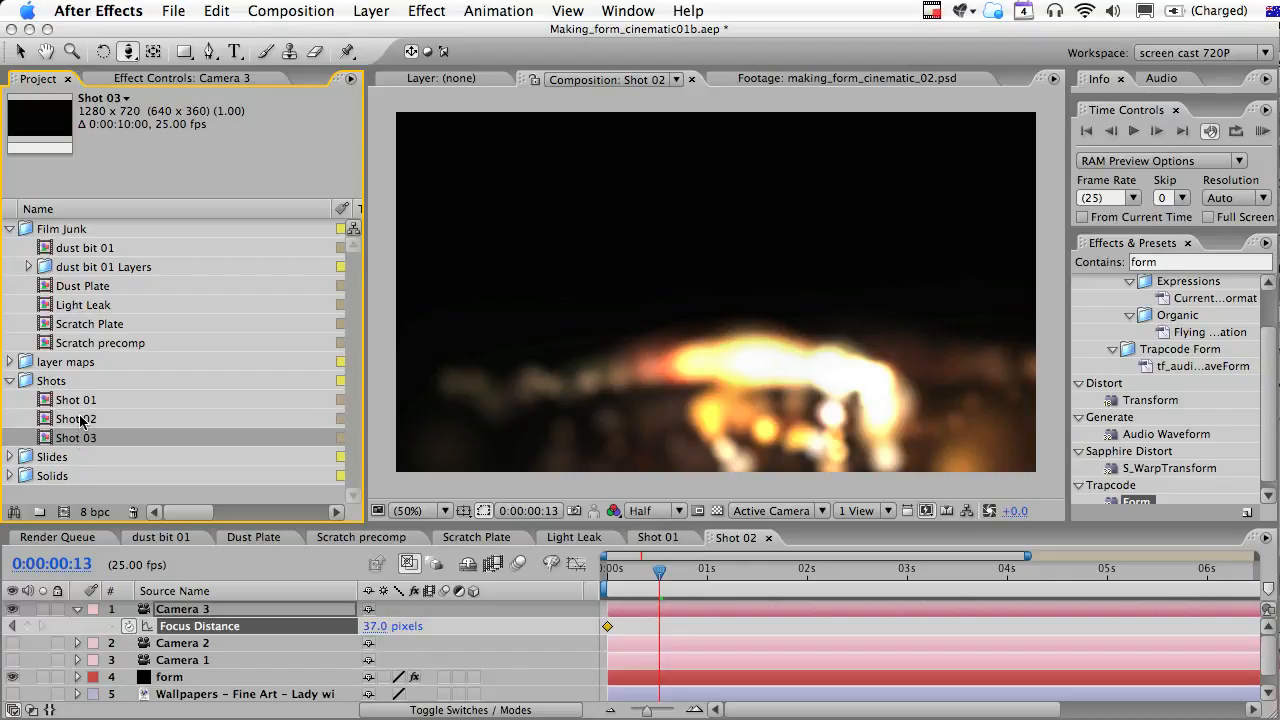
double_click(88, 438)
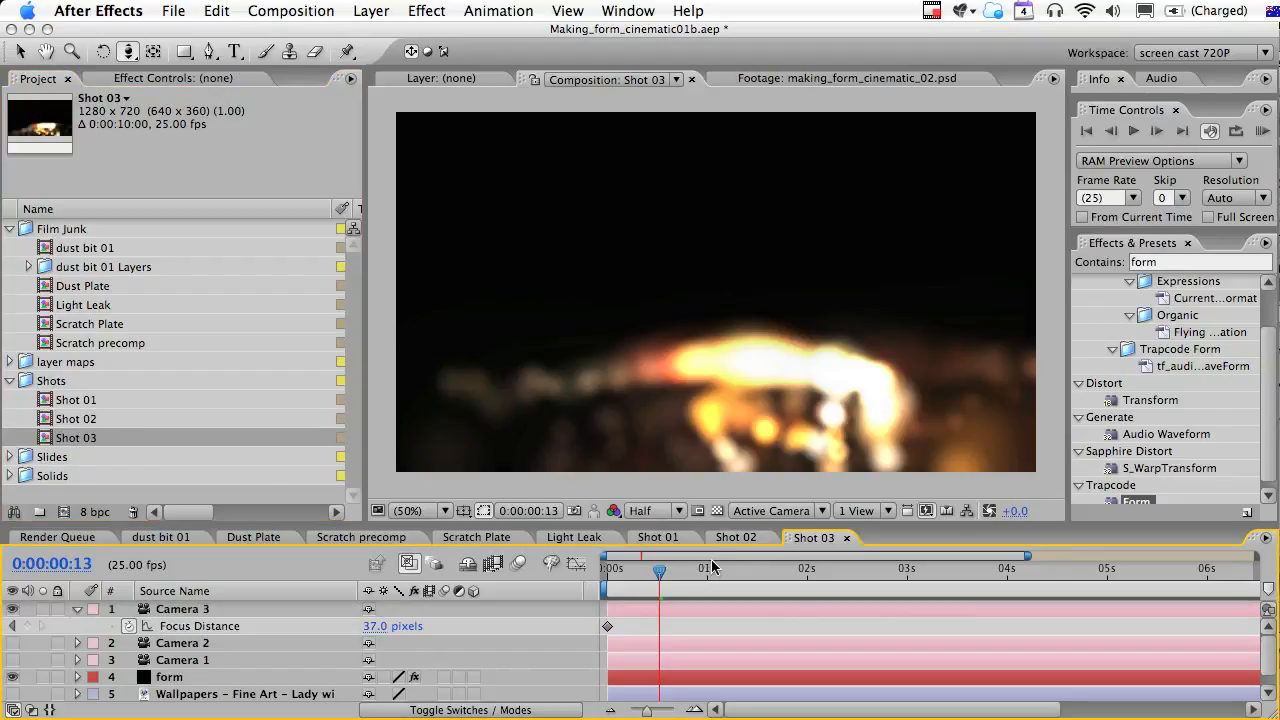
Expand Camera 3's properties in Shot 03 and turn off its Depth of Field.
left_click(192, 613)
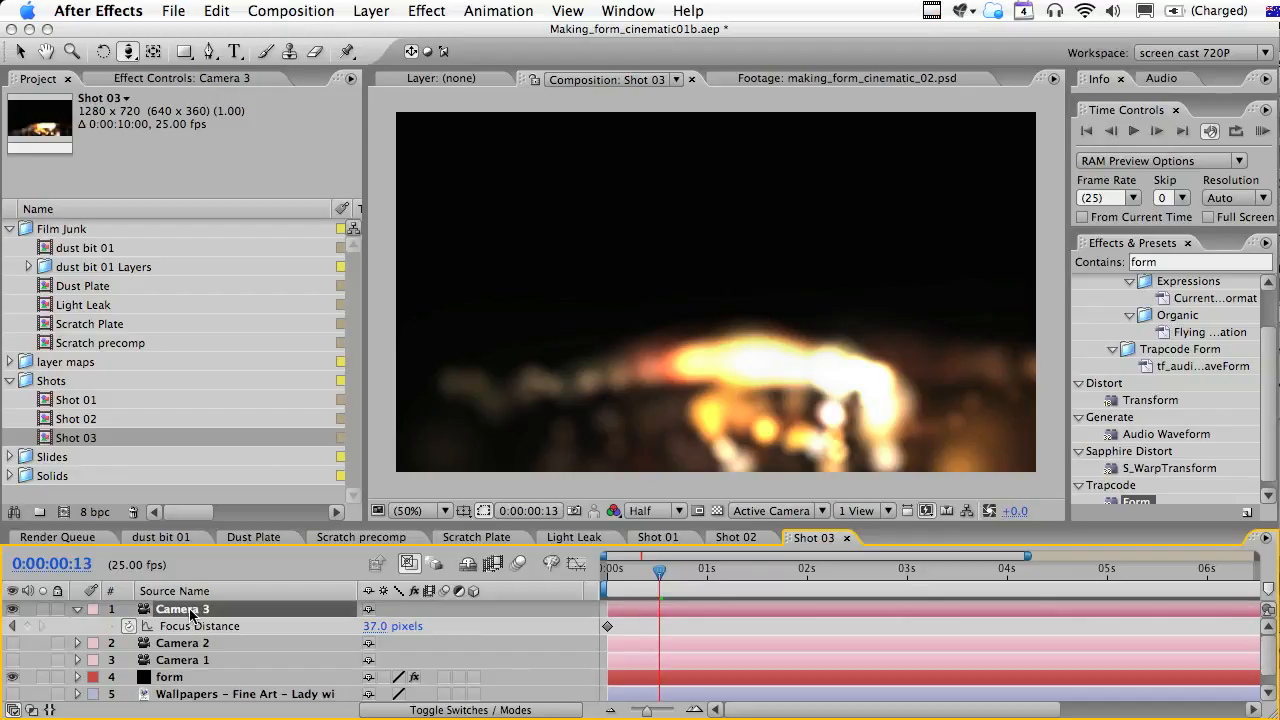
left_click(78, 607)
left_click(78, 607)
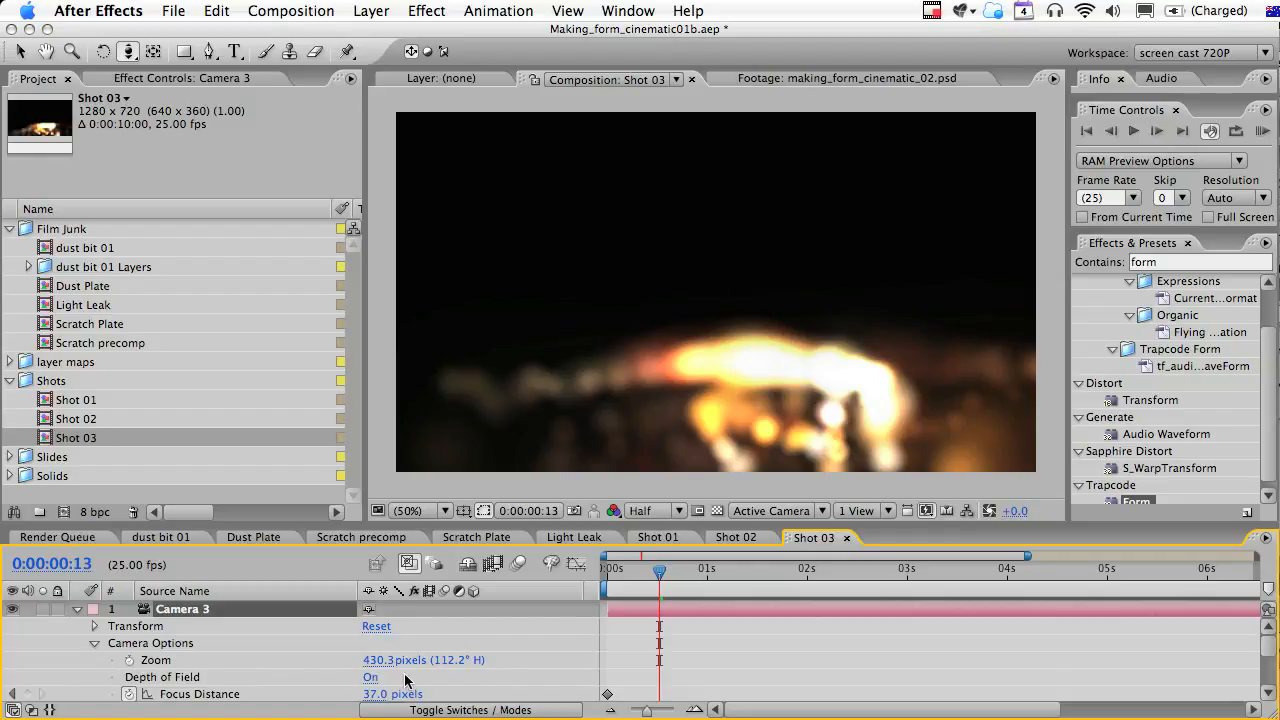
left_click(370, 678)
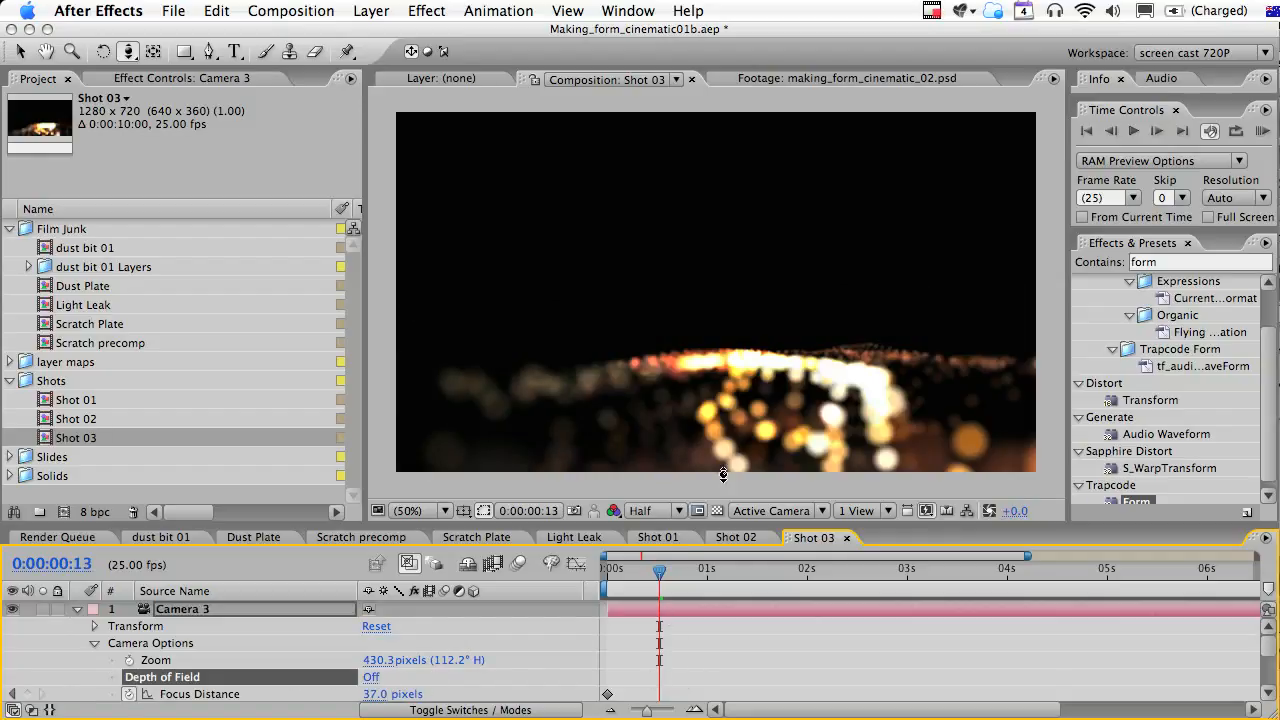
Orbit and move Camera 3 to a side-on view of the particle surface, at about 555, 335, 10.
mouse_move(747, 349)
left_mouse_down()
mouse_move(737, 449)
mouse_move(755, 370)
left_mouse_up()
mouse_move(850, 227)
left_mouse_down()
mouse_move(809, 200)
mouse_move(903, 220)
mouse_move(988, 271)
mouse_move(879, 247)
mouse_move(1010, 228)
mouse_move(968, 243)
mouse_move(999, 243)
left_mouse_up()
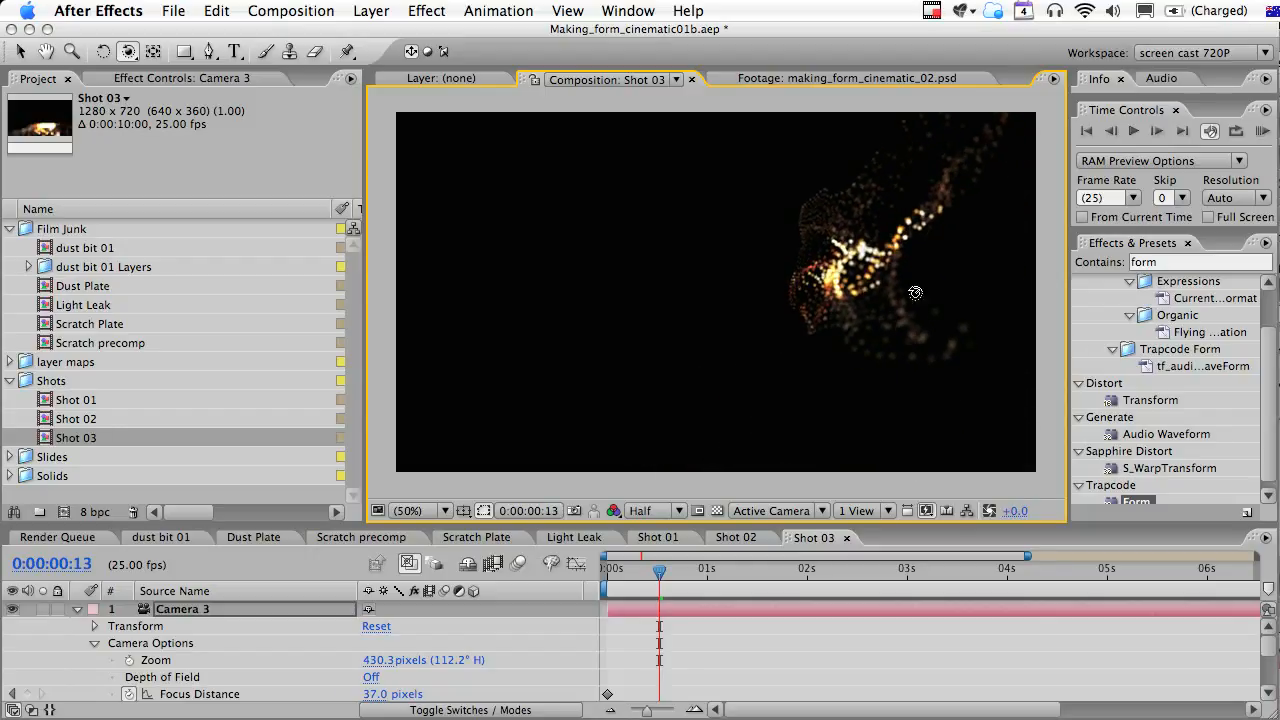
left_click_drag(866, 342, 840, 265)
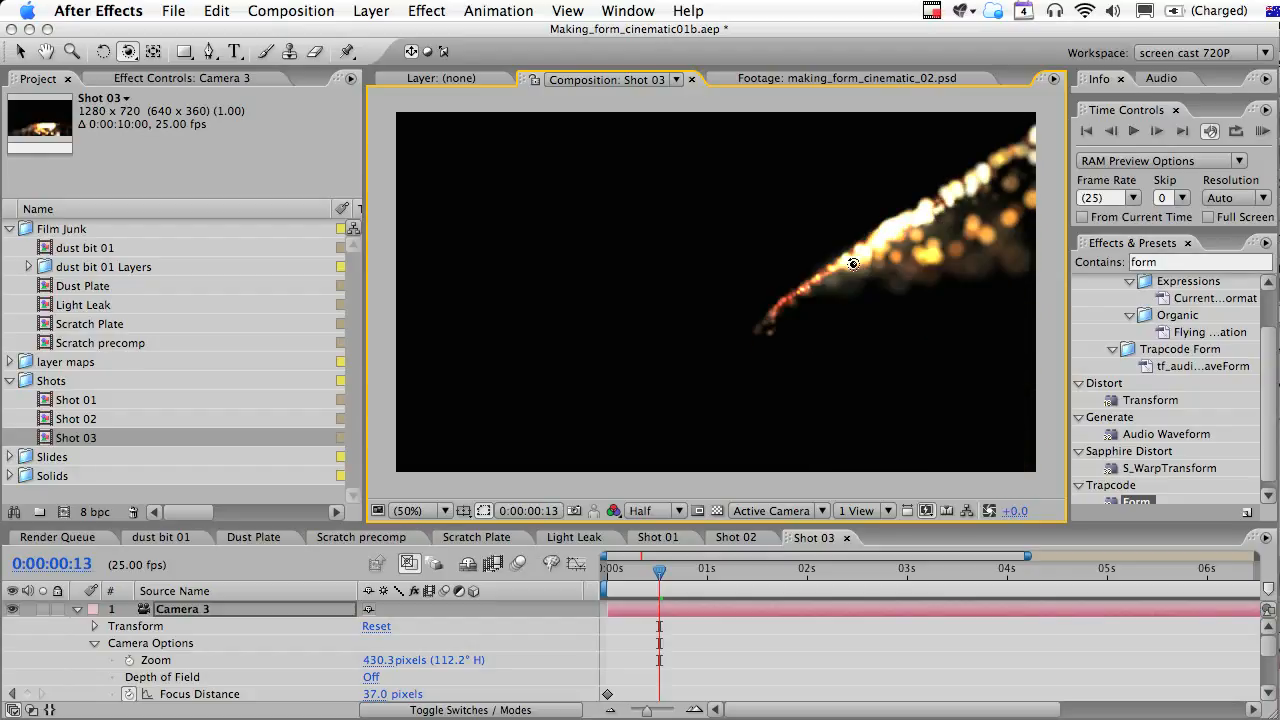
Set Camera 3's X Rotation to 8° and its Z Rotation to 57°.
left_click(93, 627)
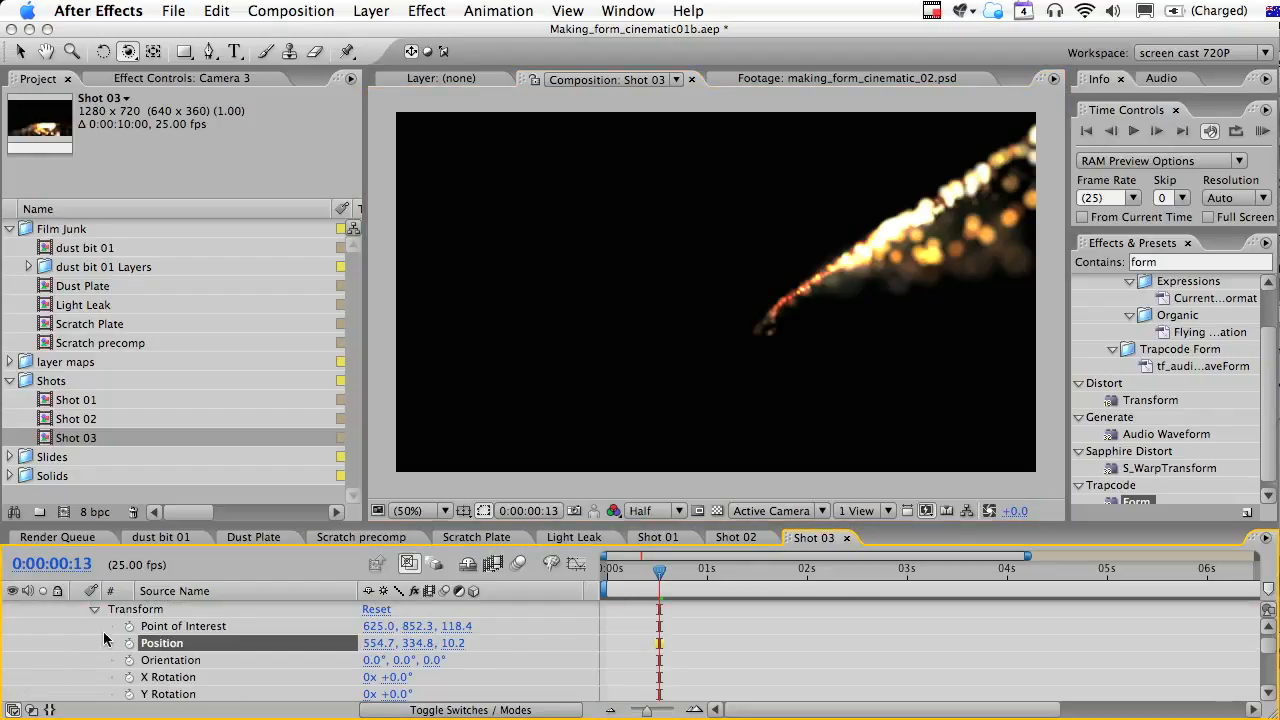
left_click_drag(407, 682, 456, 674)
scroll(414, 680, "down", 2)
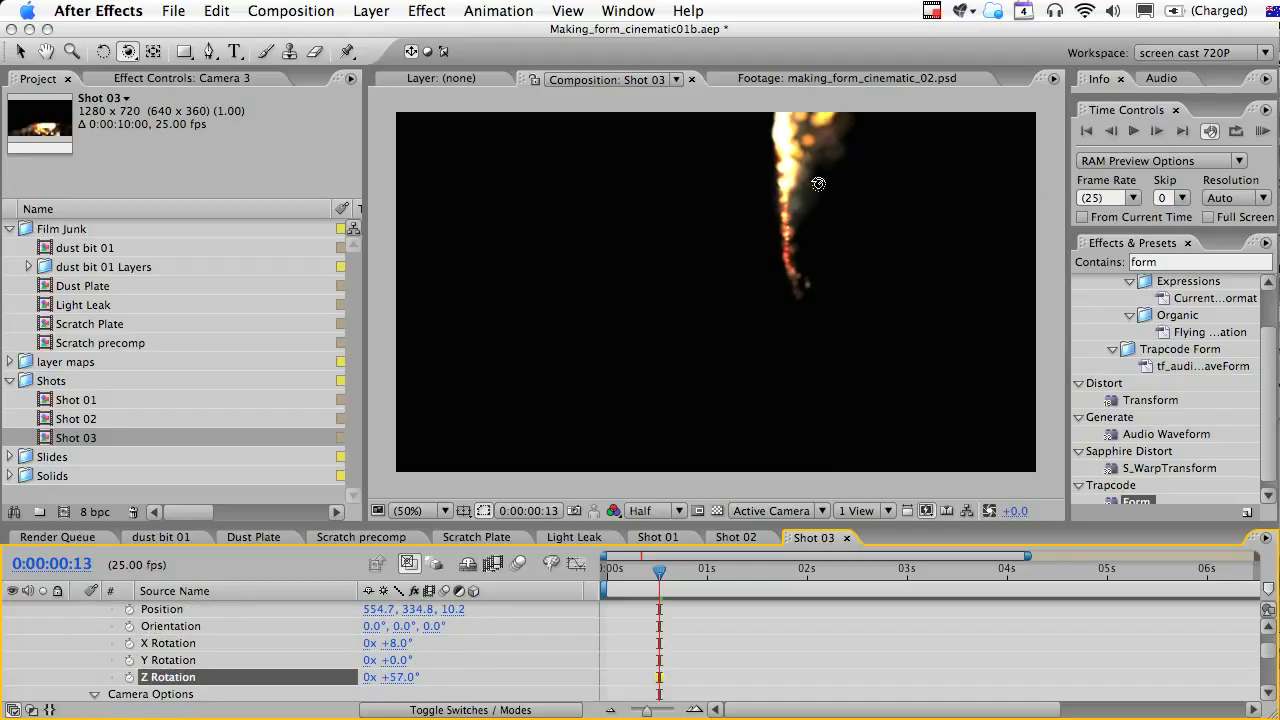
Reposition Camera 3 to about 615, 315, 31 so the particles run vertically, and return the current time to 0:00:00:00.
left_click_drag(775, 211, 788, 242)
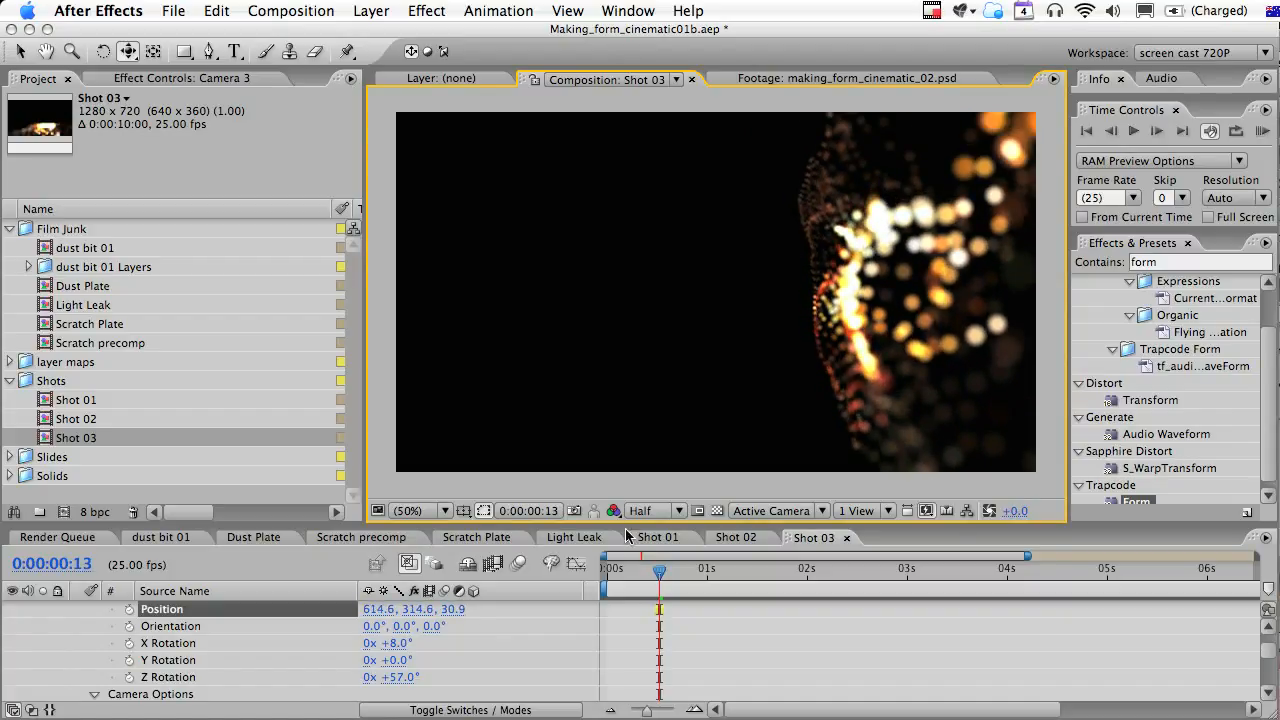
left_click_drag(630, 574, 602, 576)
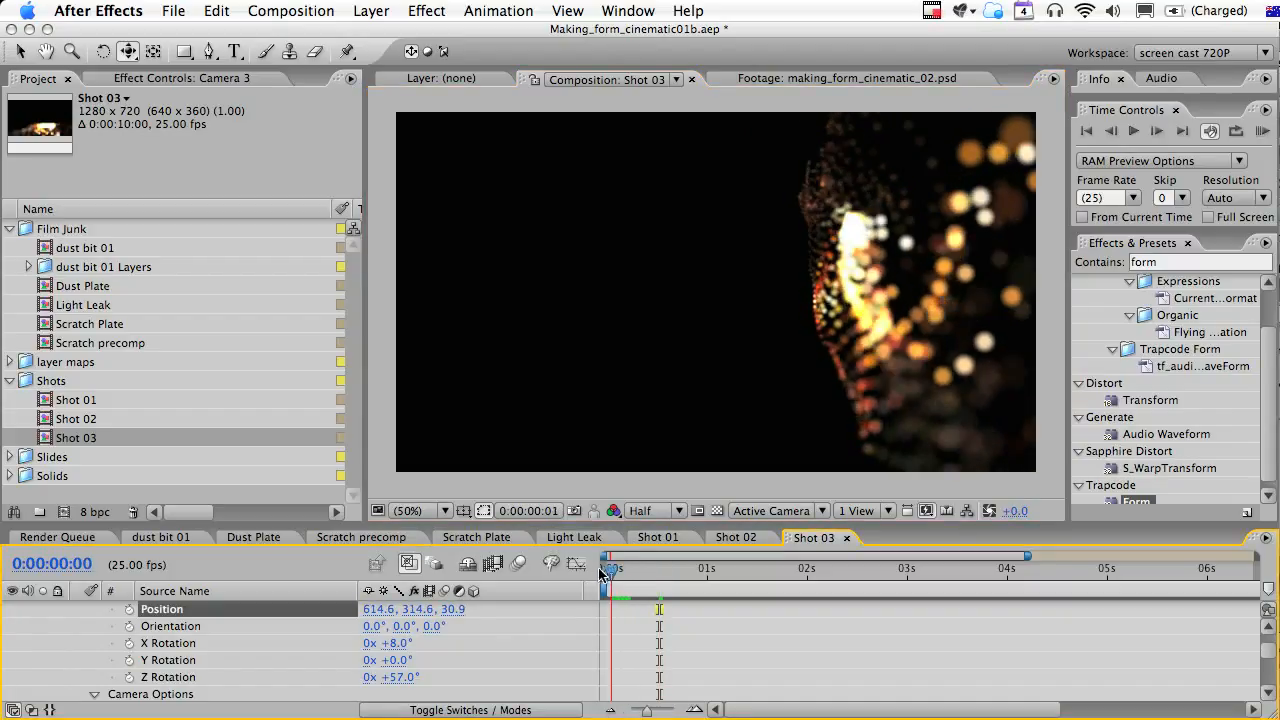
Show only Camera 3's keyframed properties and collapse the layer.
scroll(329, 594, "up", 3)
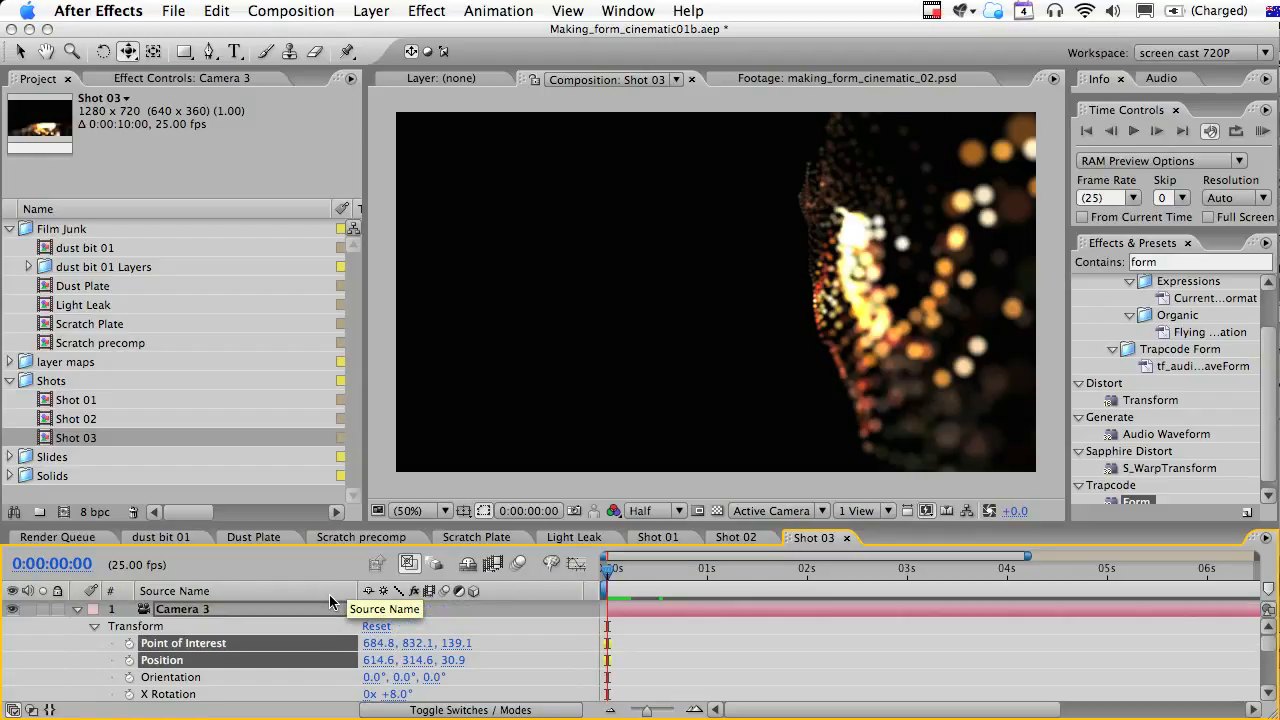
key("u")
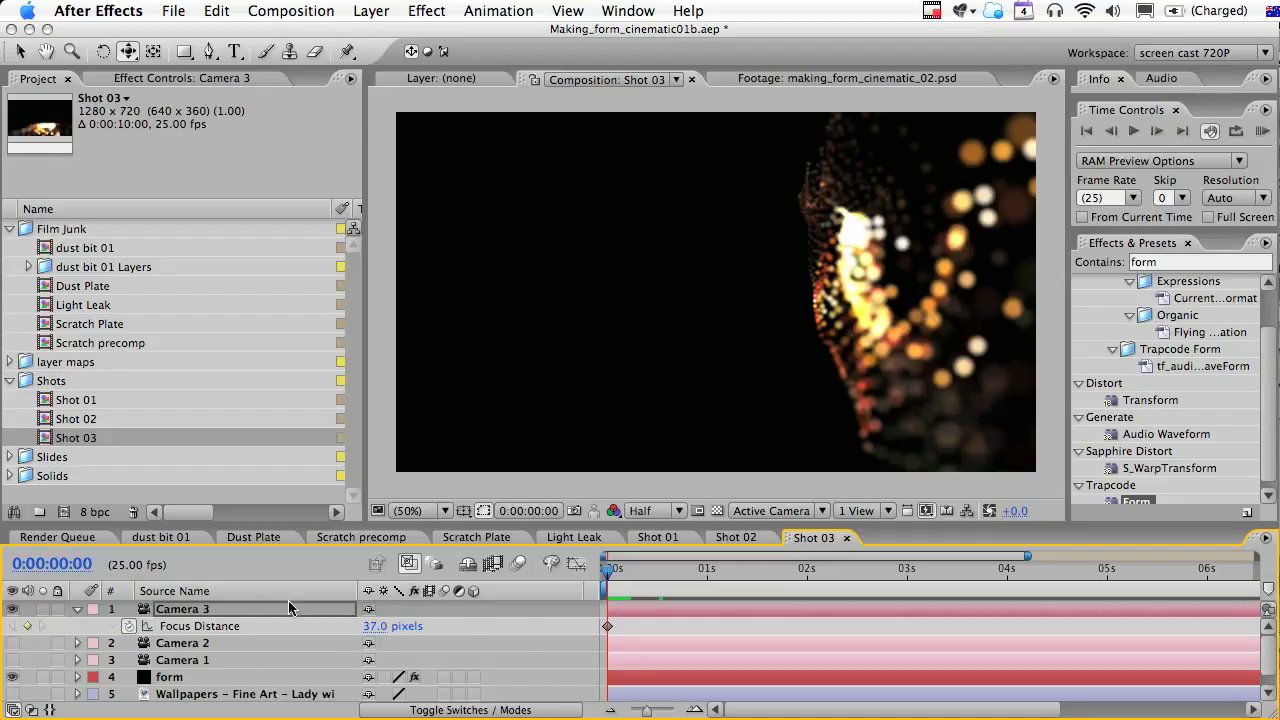
left_click(78, 609)
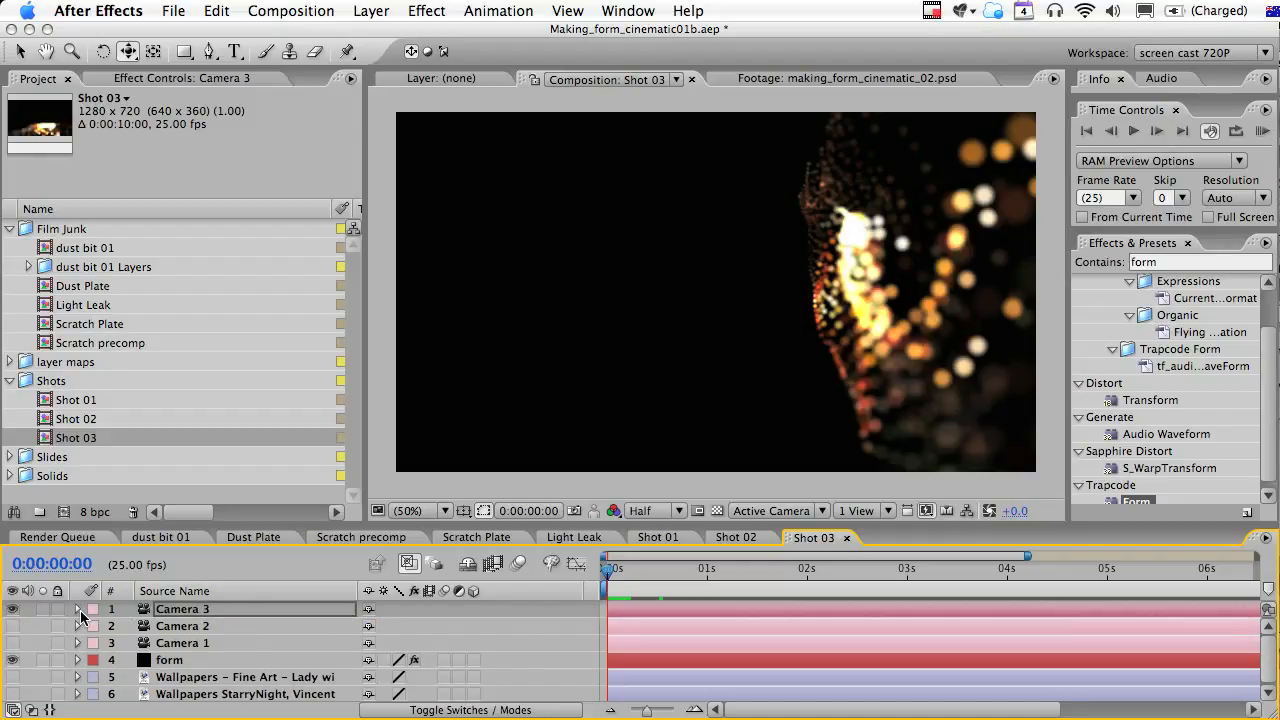
Turn on Camera 3's Depth of Field and animate its Focus Distance from 107 pixels at the start to 37 pixels at about 0:00:02:02.
left_click(78, 609)
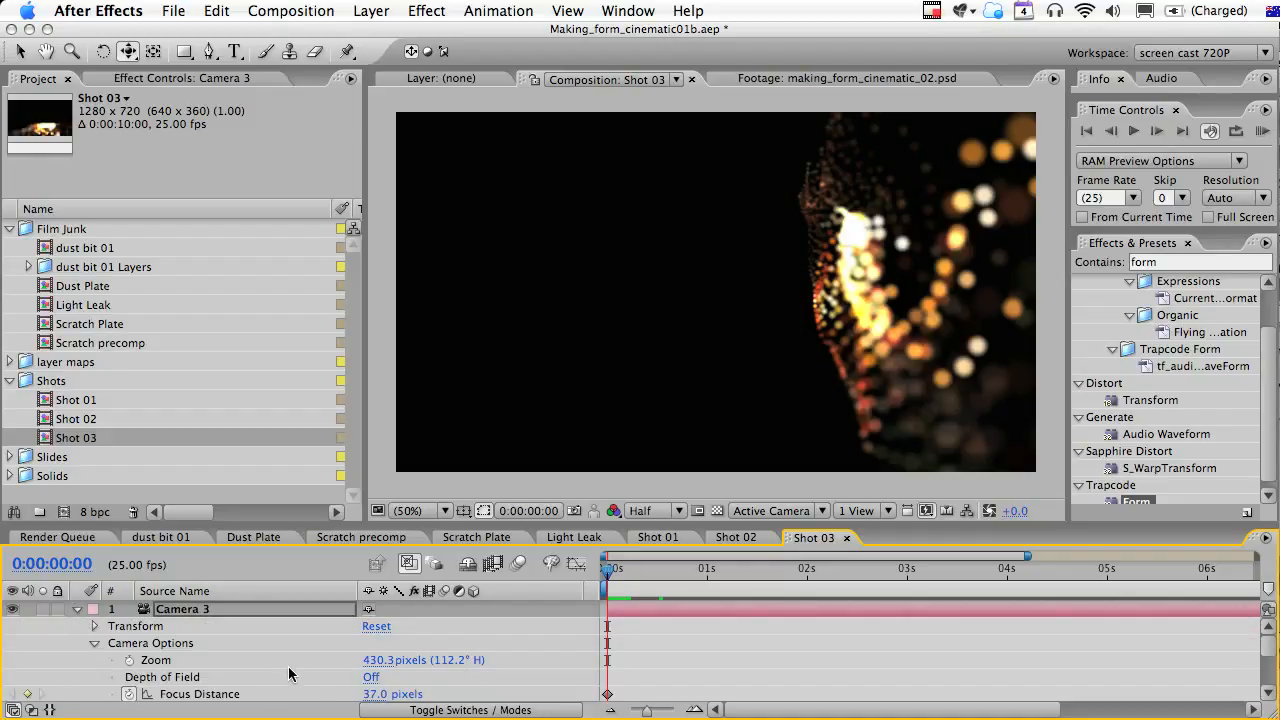
left_click(370, 678)
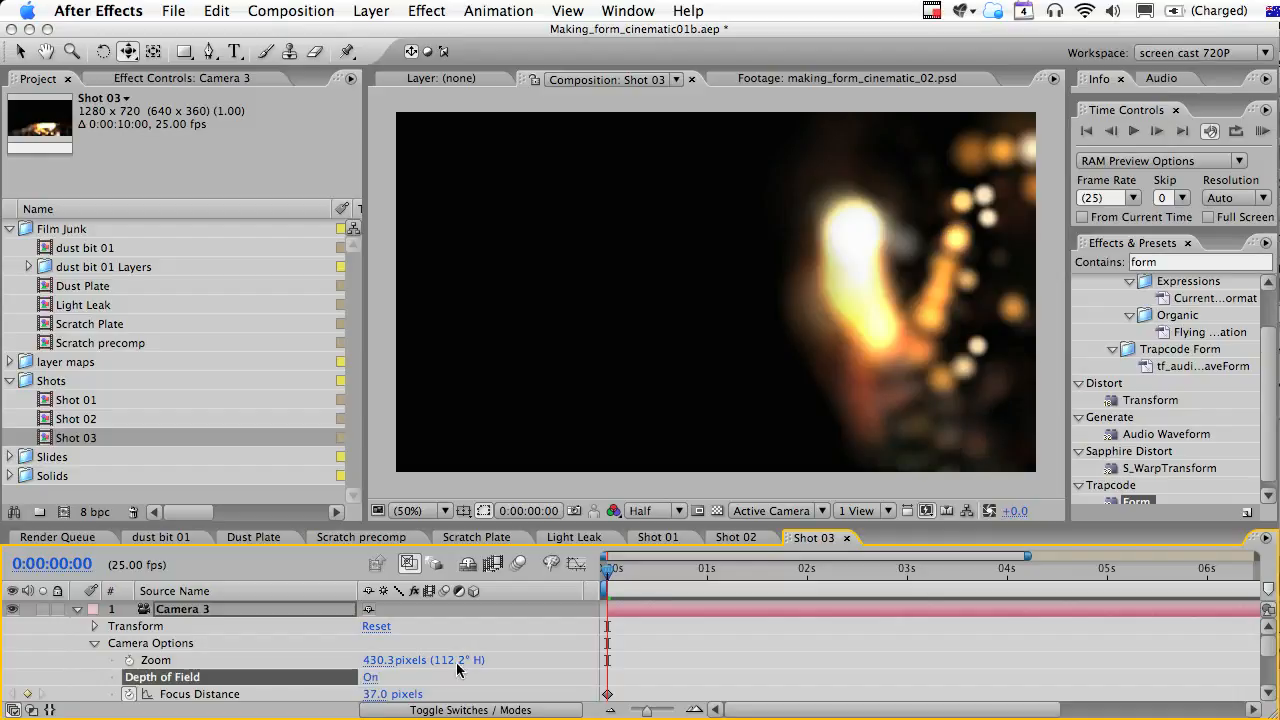
scroll(504, 674, "down", 1)
left_click_drag(607, 677, 699, 678)
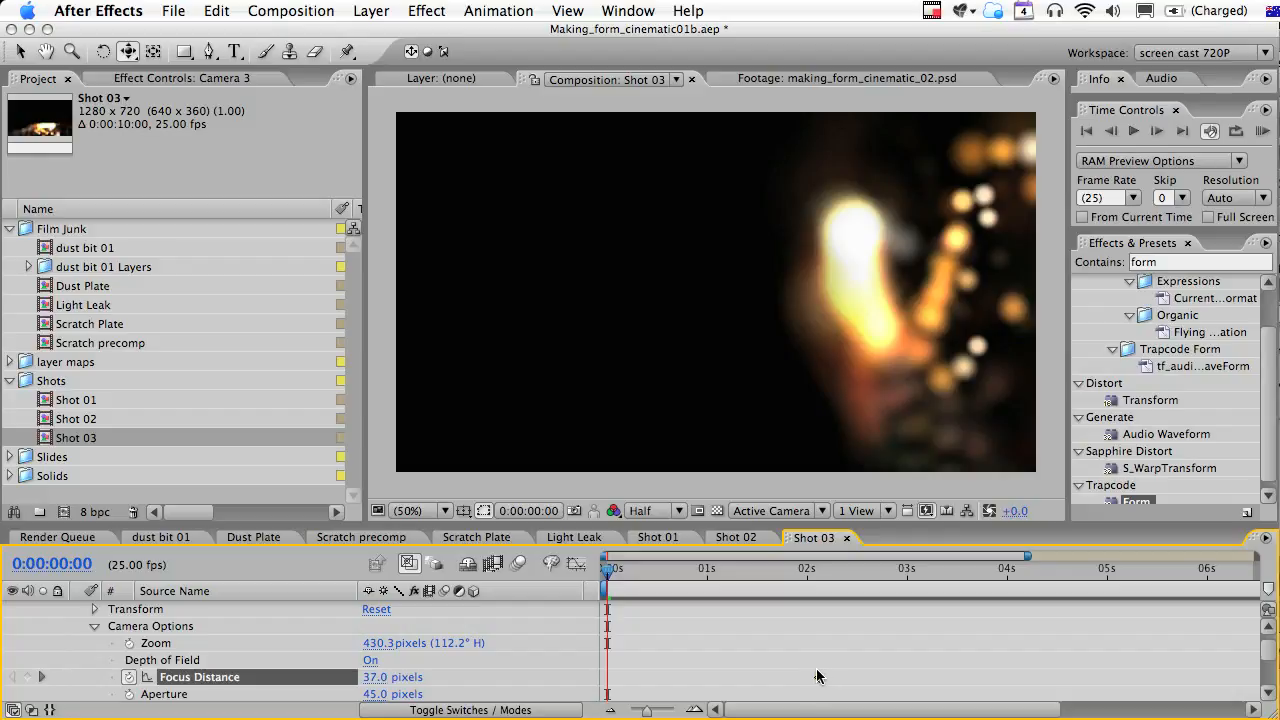
left_click_drag(370, 685, 439, 678)
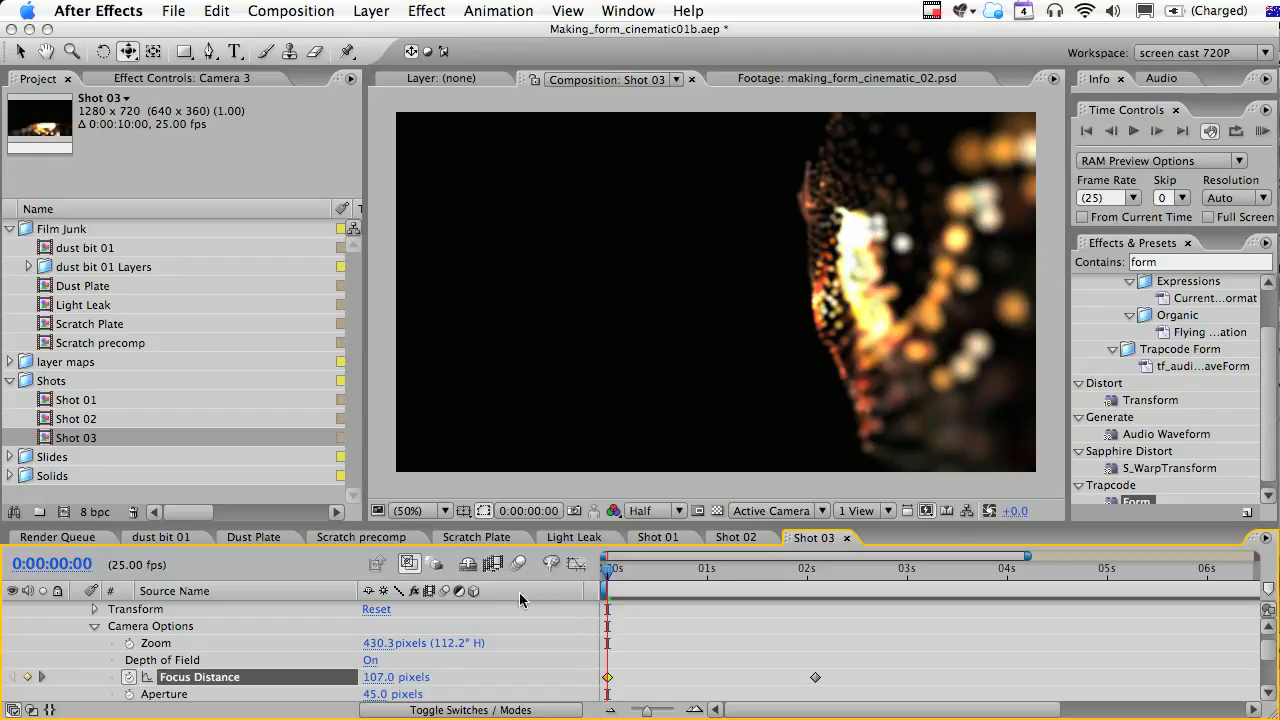
left_click_drag(610, 578, 812, 583)
key("KP_0")
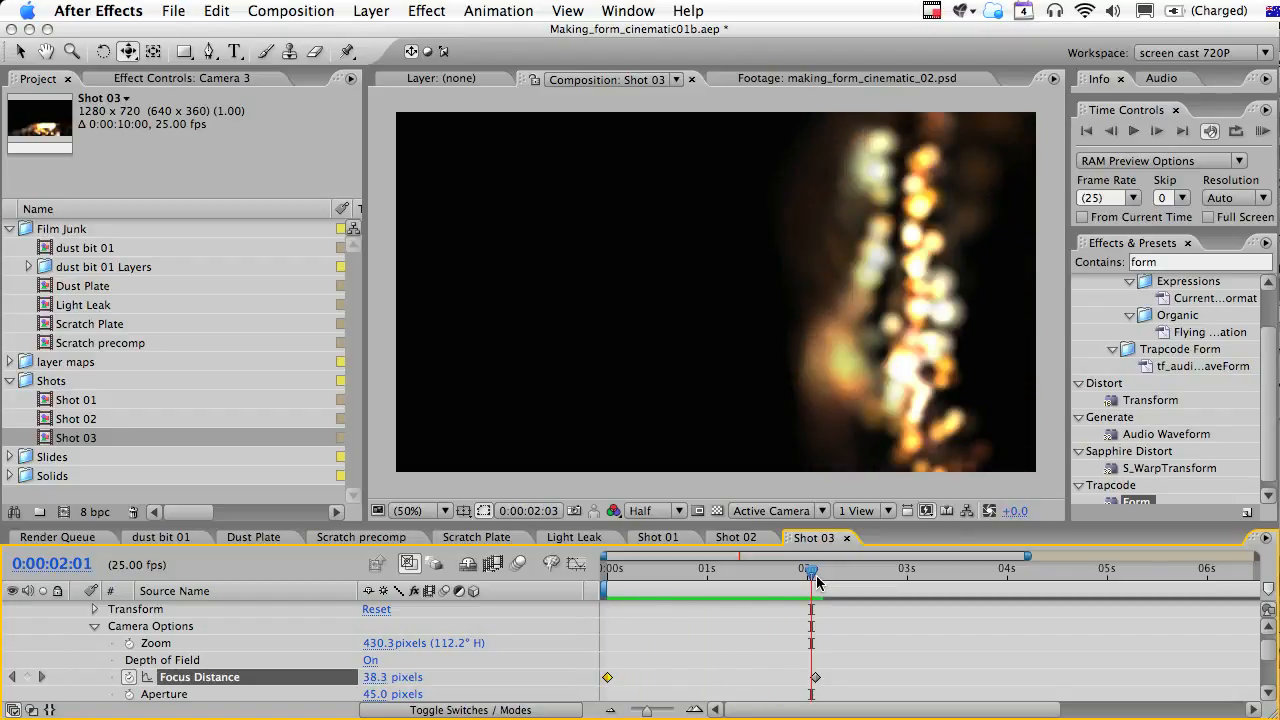
Collapse Camera 3 and delete the hidden Camera 1 and Camera 2 layers from Shot 03.
scroll(831, 622, "up", 1)
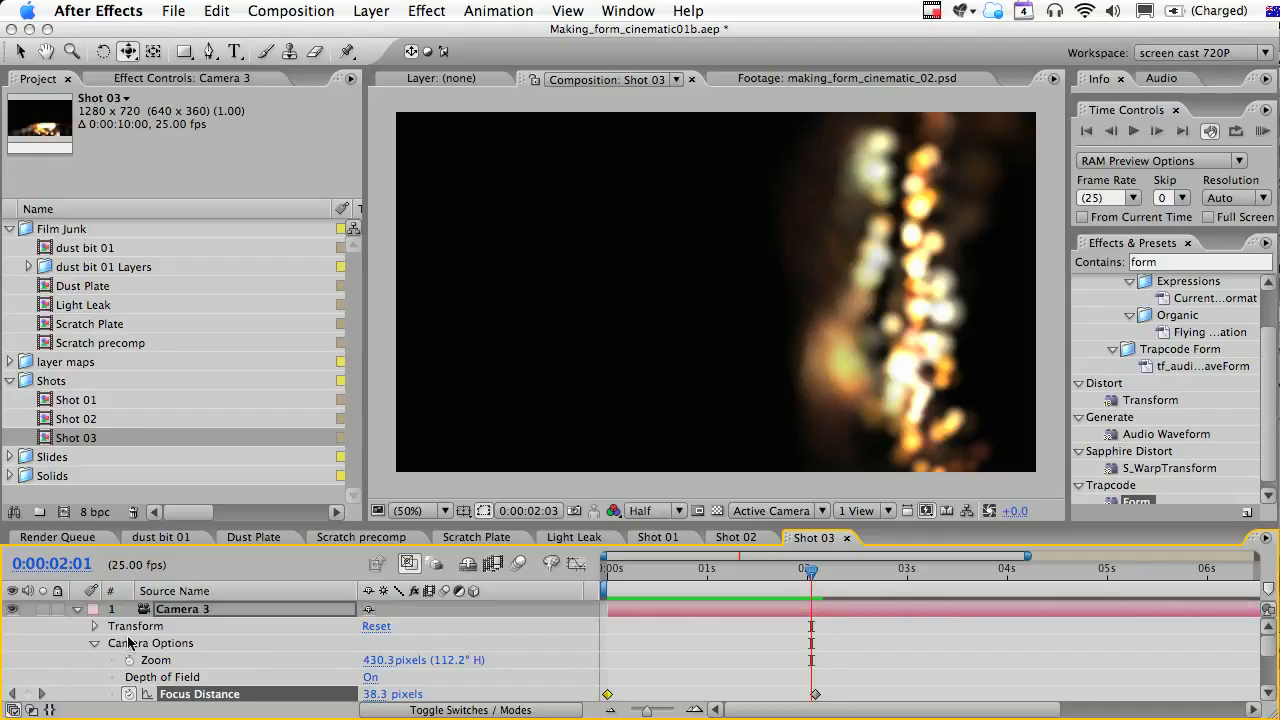
left_click(79, 609)
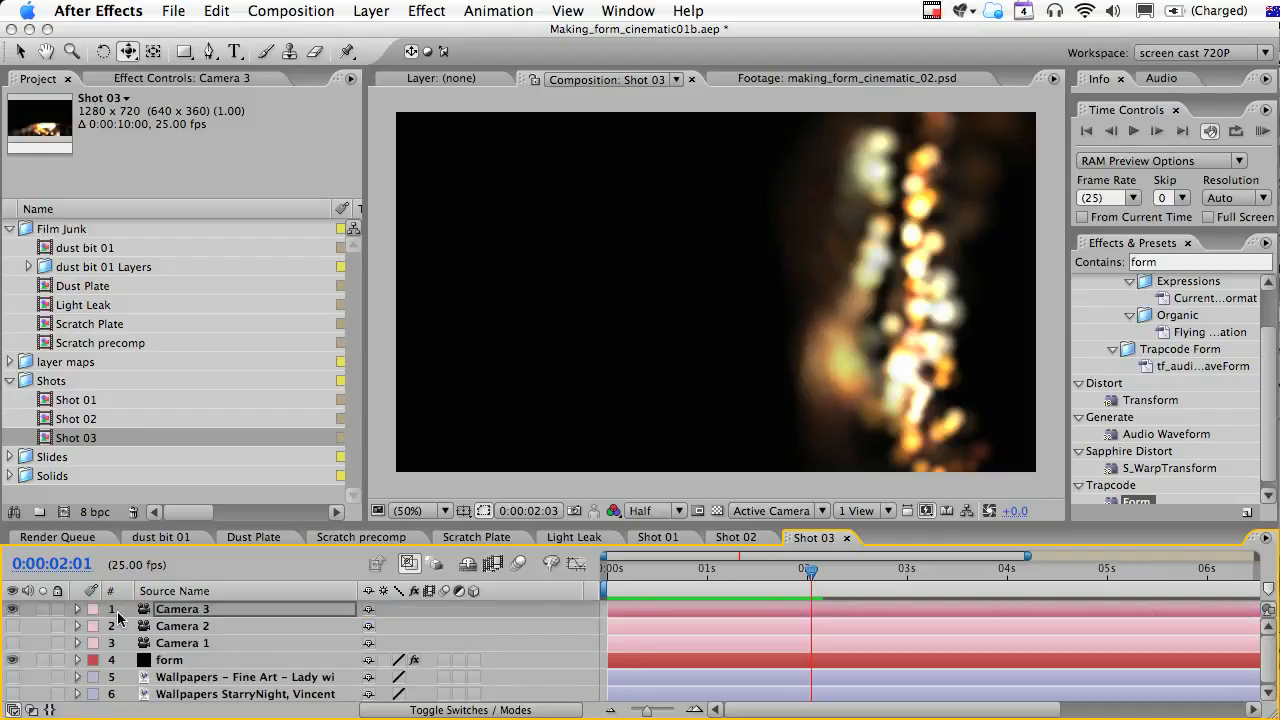
left_click(185, 642)
left_click(187, 626, "shift")
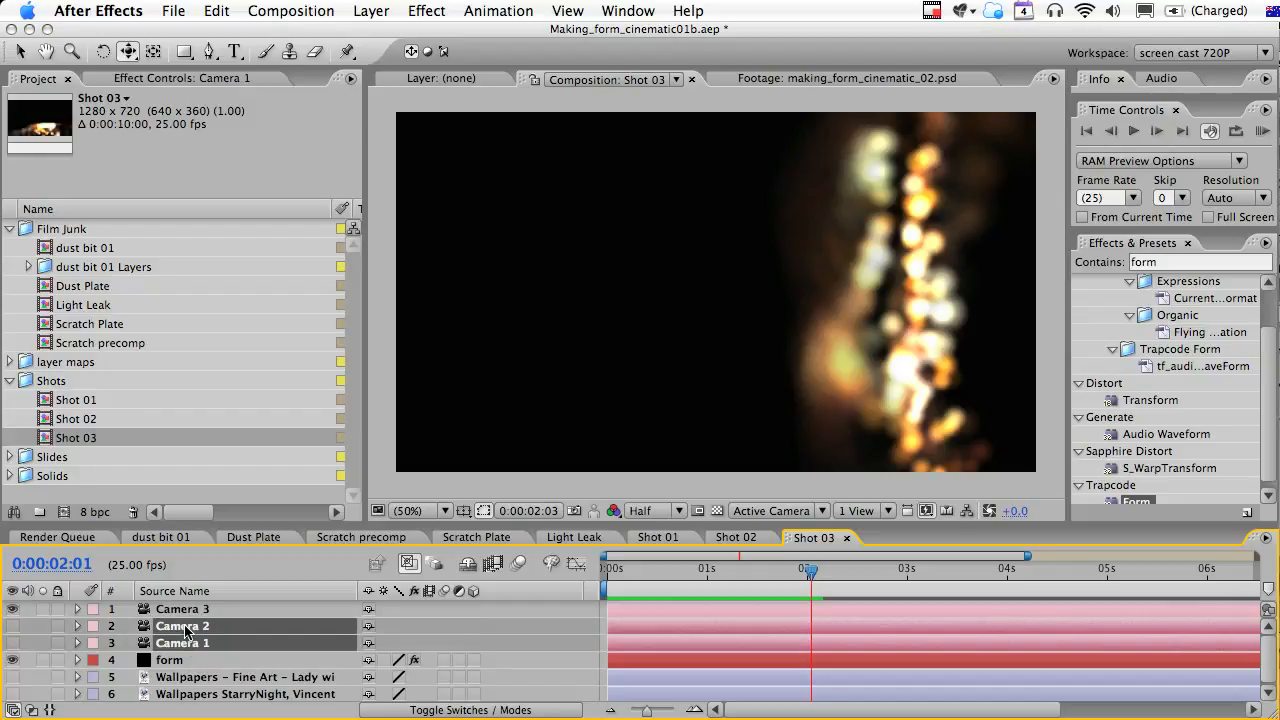
key("Delete")
Split the Camera 3 and form layers at 0:00:02:01.
left_click(188, 610)
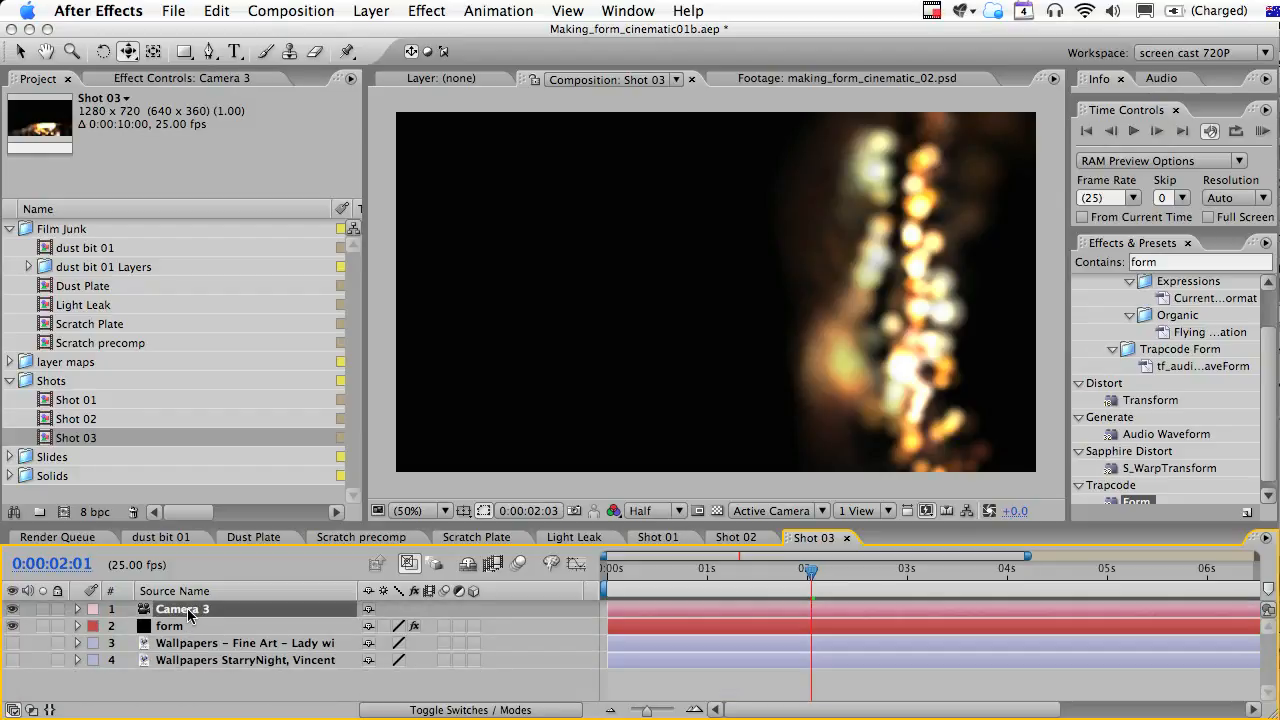
key("super+shift+d")
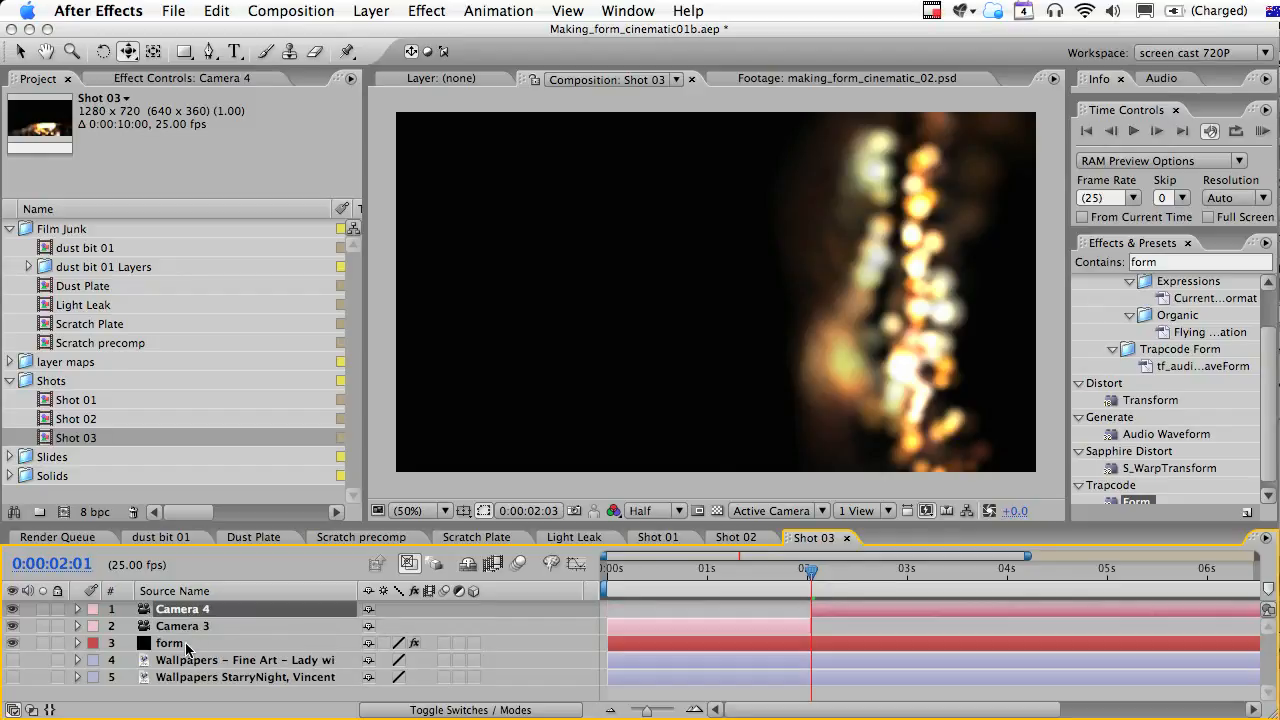
left_click(188, 648)
key("super+shift+d")
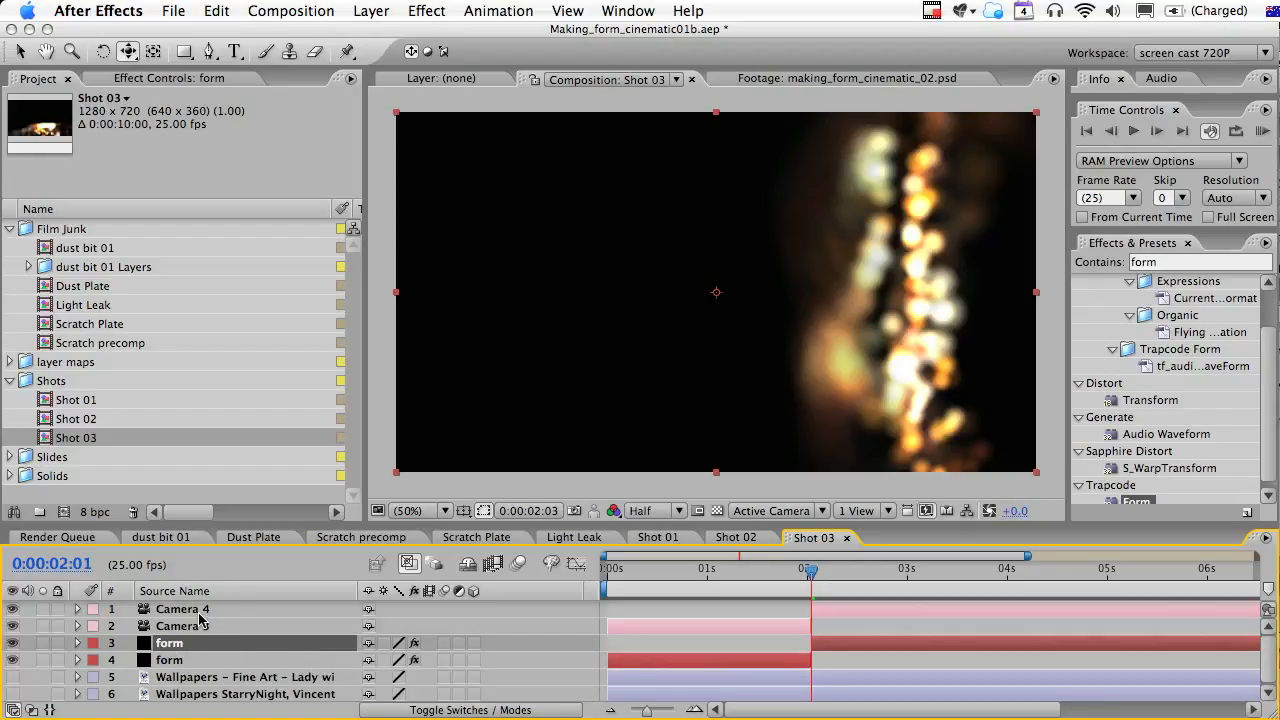
Set Particles in Z to 4 on the second form layer, which starts at 0:00:02:01.
left_click(201, 614)
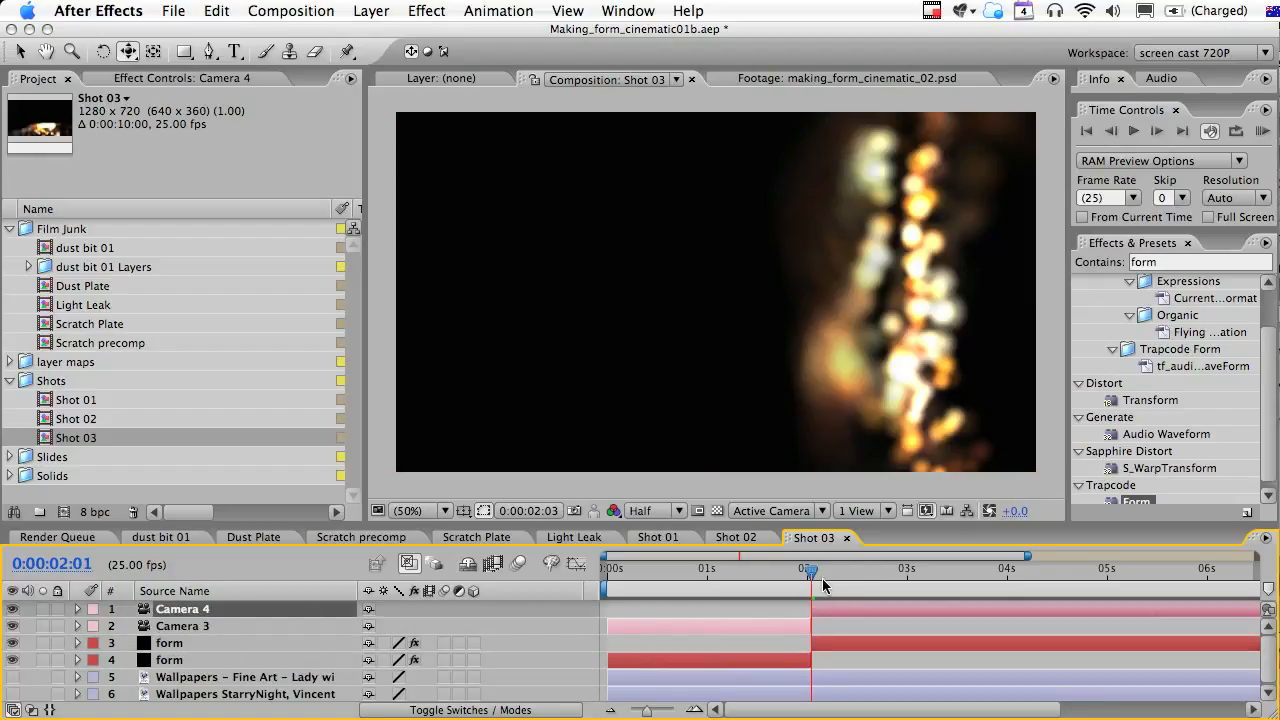
left_click(826, 578)
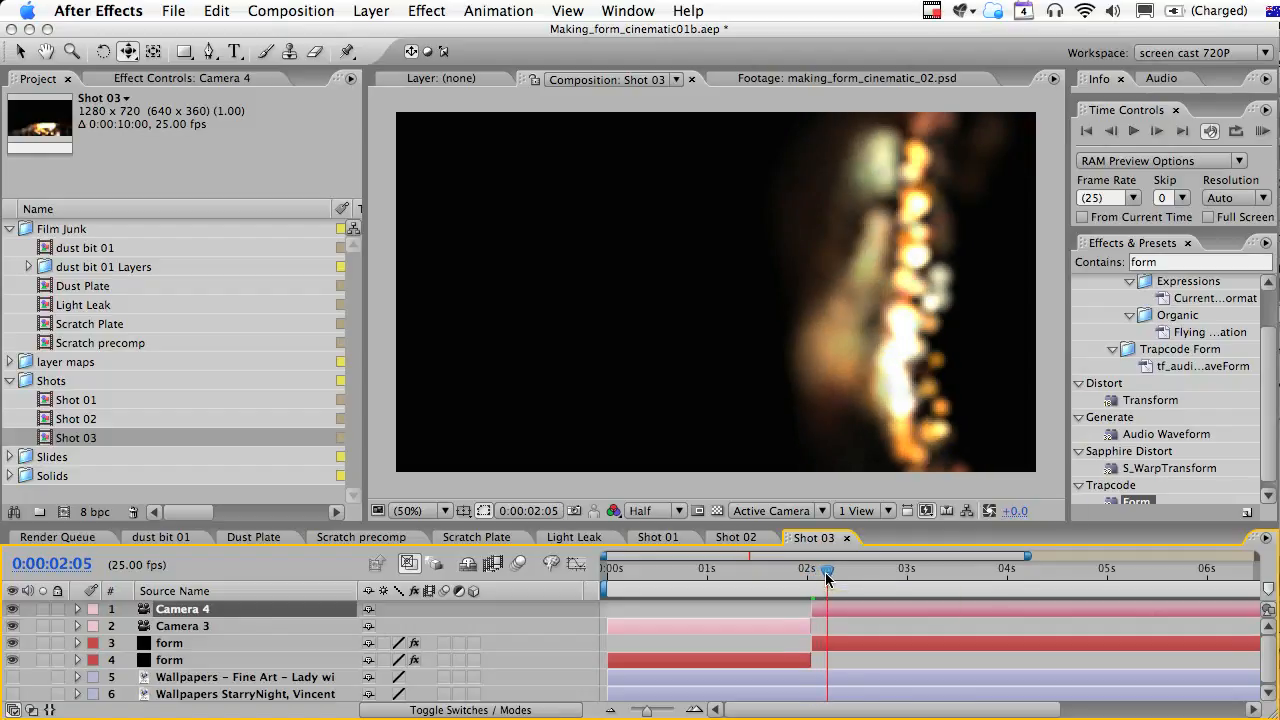
left_click(835, 648)
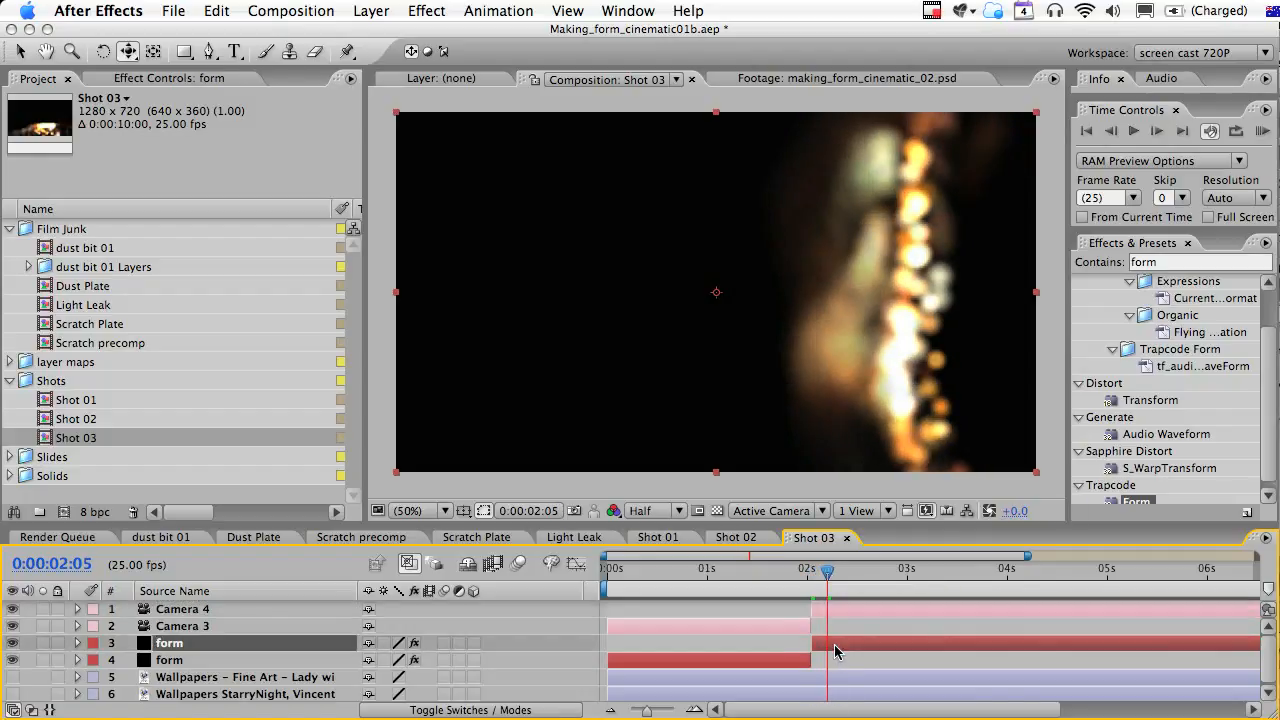
left_click(166, 76)
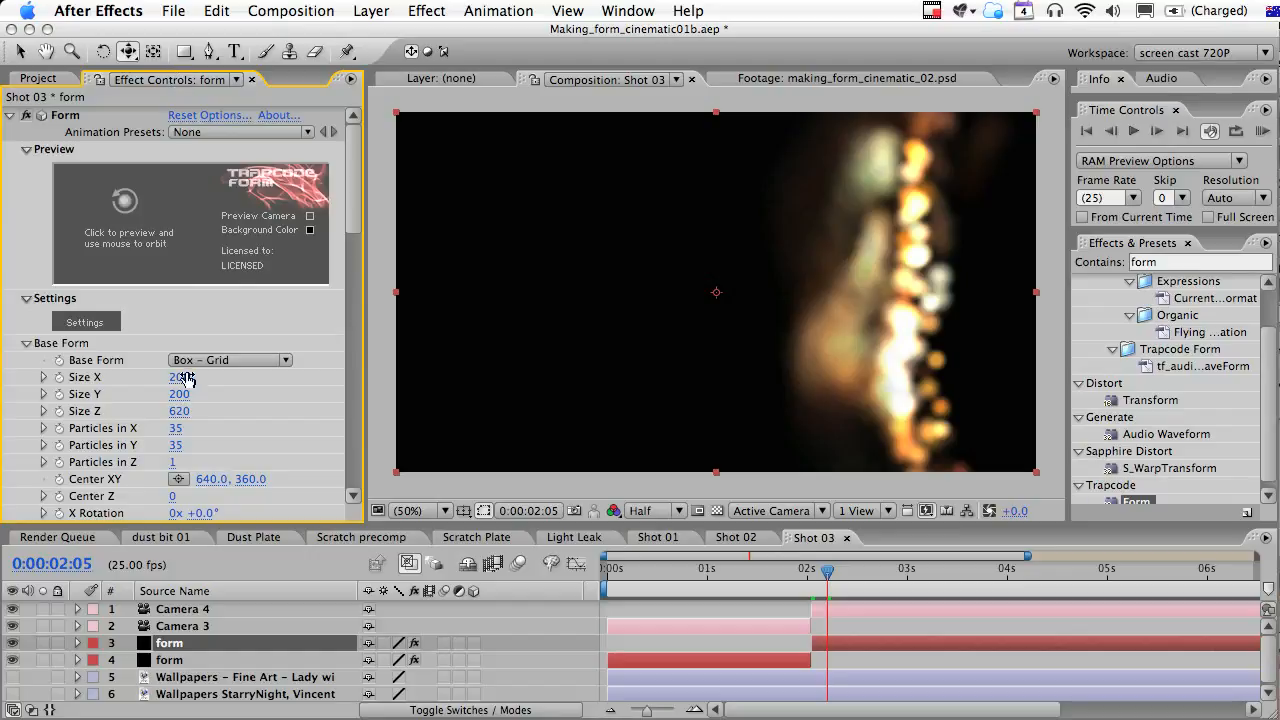
left_click(172, 463)
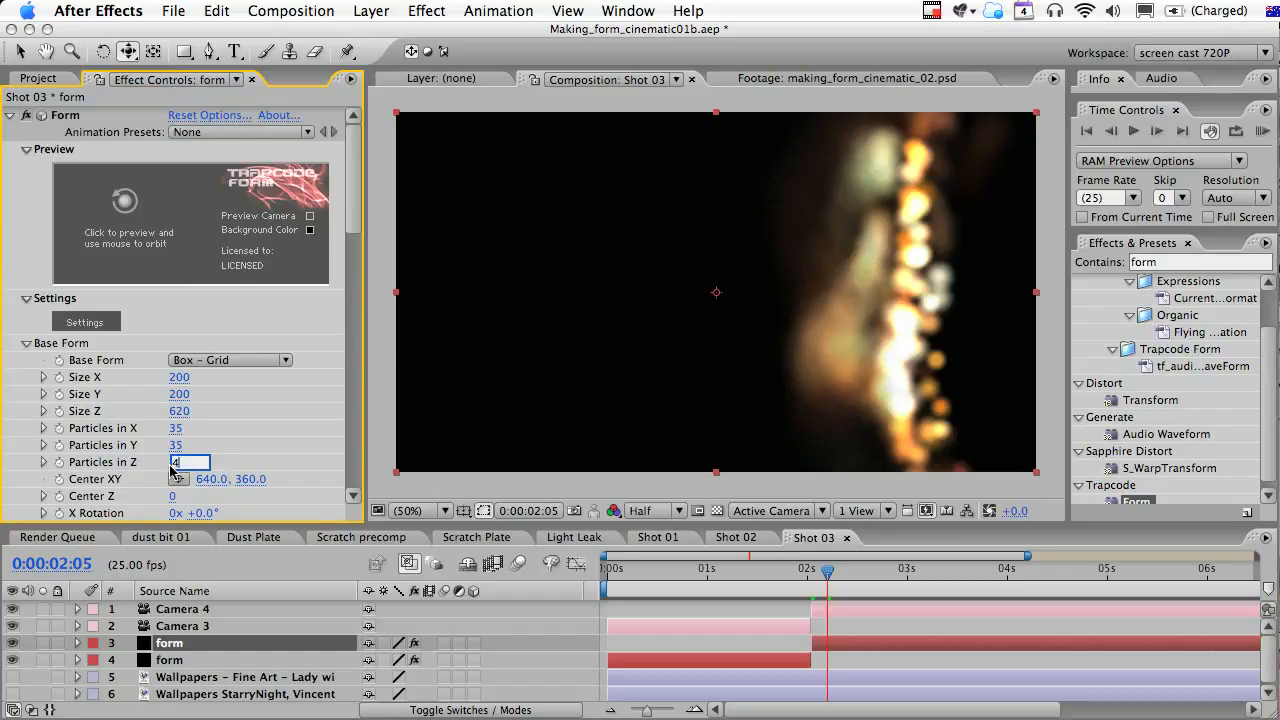
key("Return")
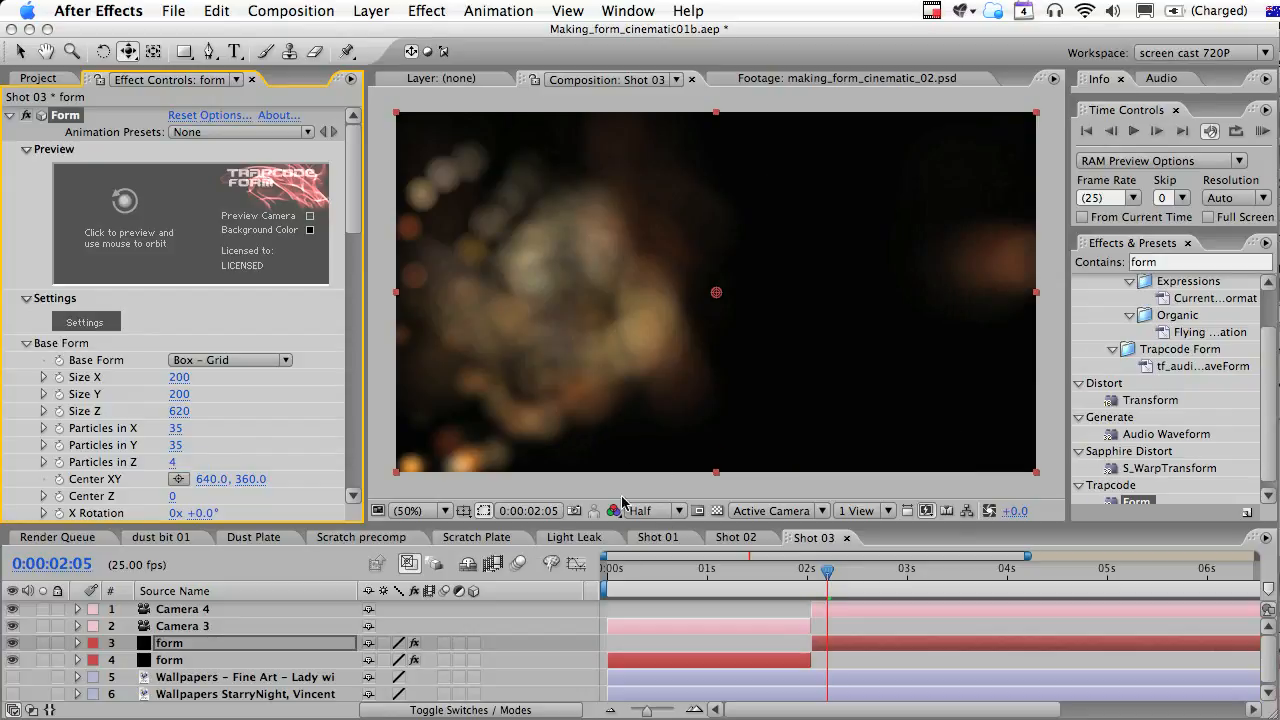
Turn off Camera 4's Depth of Field, then orbit and reposition the camera to frame the whole star-shaped particle cluster.
left_click(192, 610)
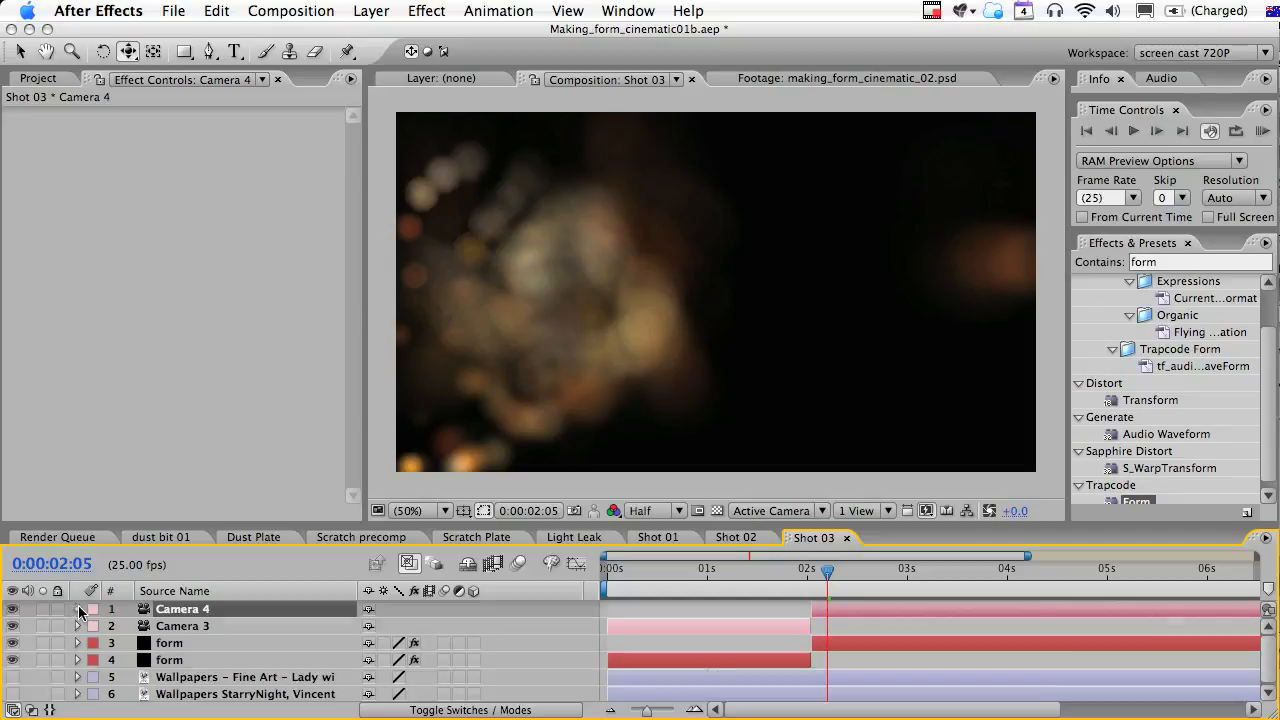
left_click(78, 609)
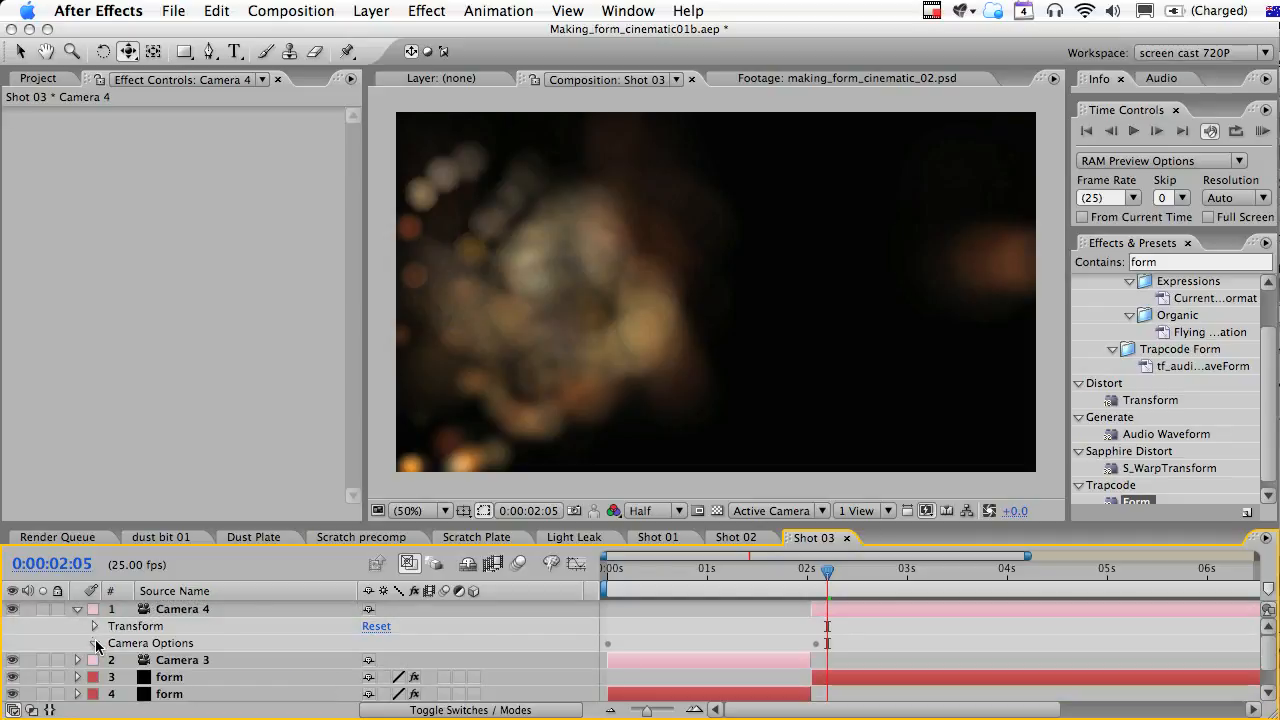
left_click(96, 643)
left_click(380, 643)
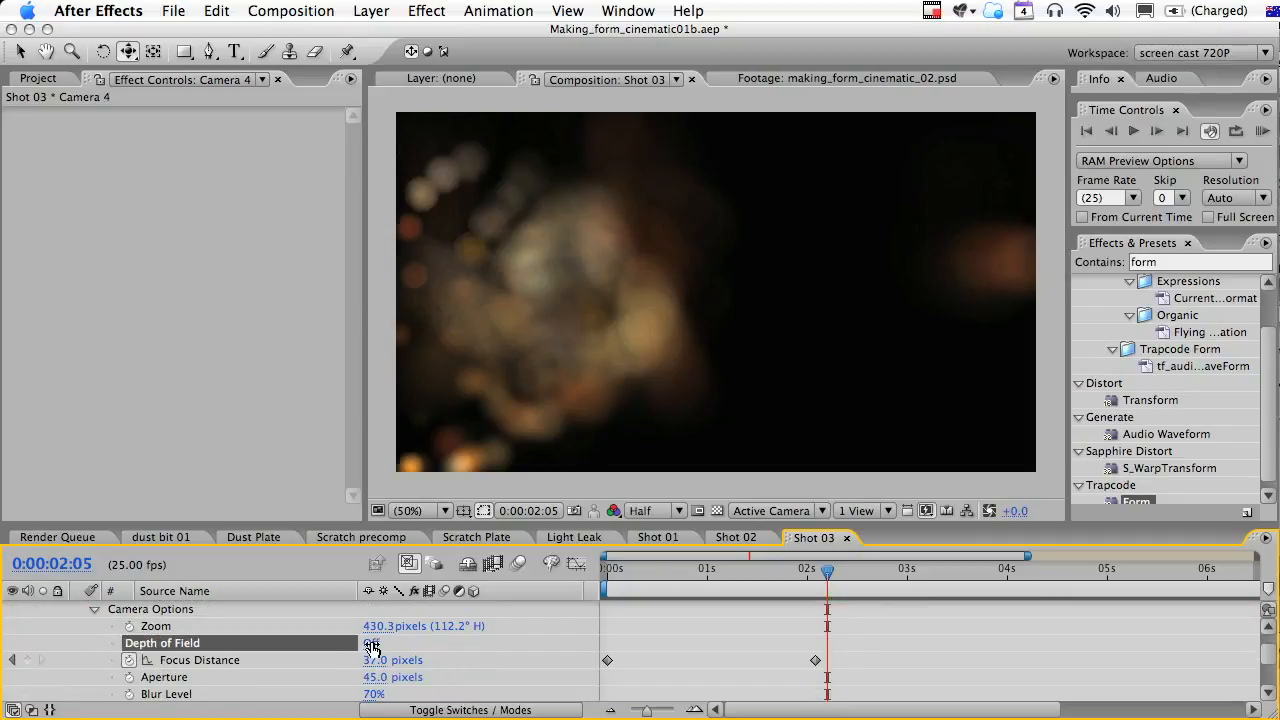
key("c")
mouse_move(741, 288)
left_mouse_down()
mouse_move(709, 283)
mouse_move(826, 289)
mouse_move(851, 306)
mouse_move(966, 280)
mouse_move(777, 366)
mouse_move(719, 294)
left_mouse_up()
key("c")
mouse_move(688, 253)
left_mouse_down()
mouse_move(660, 226)
mouse_move(669, 251)
mouse_move(634, 180)
mouse_move(662, 222)
mouse_move(741, 278)
mouse_move(705, 248)
left_mouse_up()
key("c")
key("c")
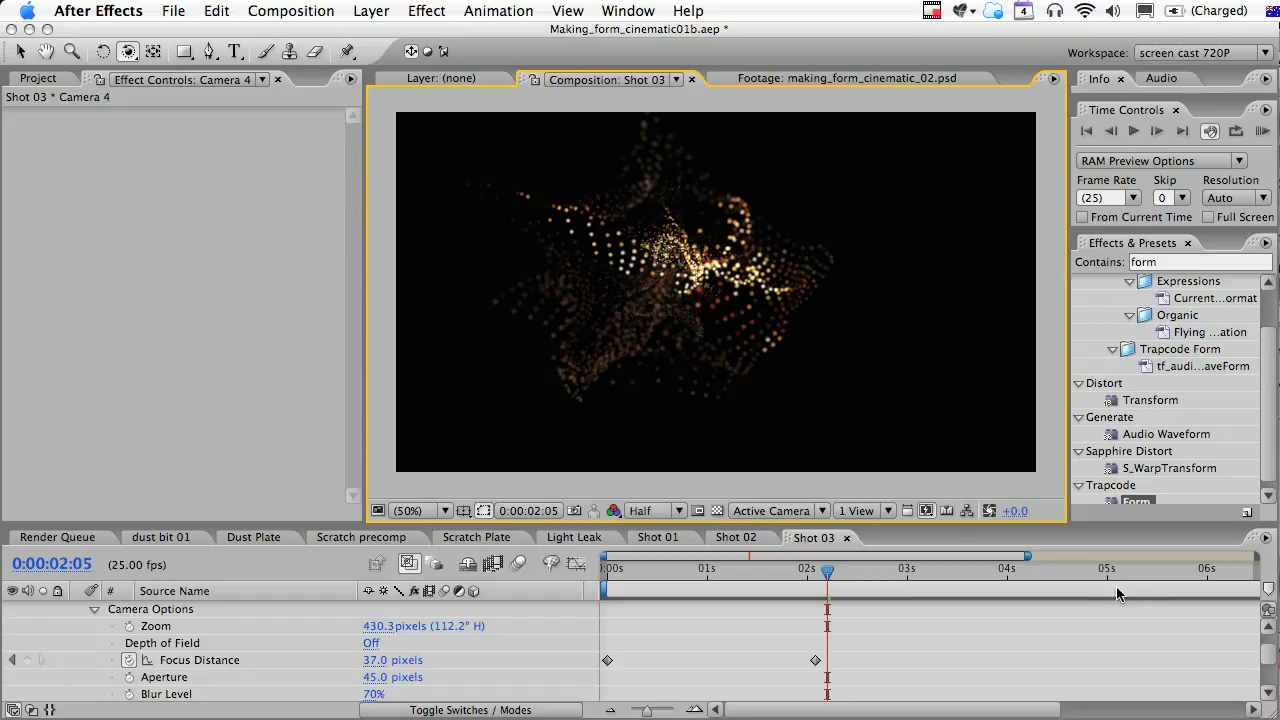
At 0:00:02:02, dolly Camera 4 in to about 643, 420, 439 and start keyframing its Point of Interest and Position.
scroll(1115, 613, "up", 1)
left_click_drag(831, 578, 815, 576)
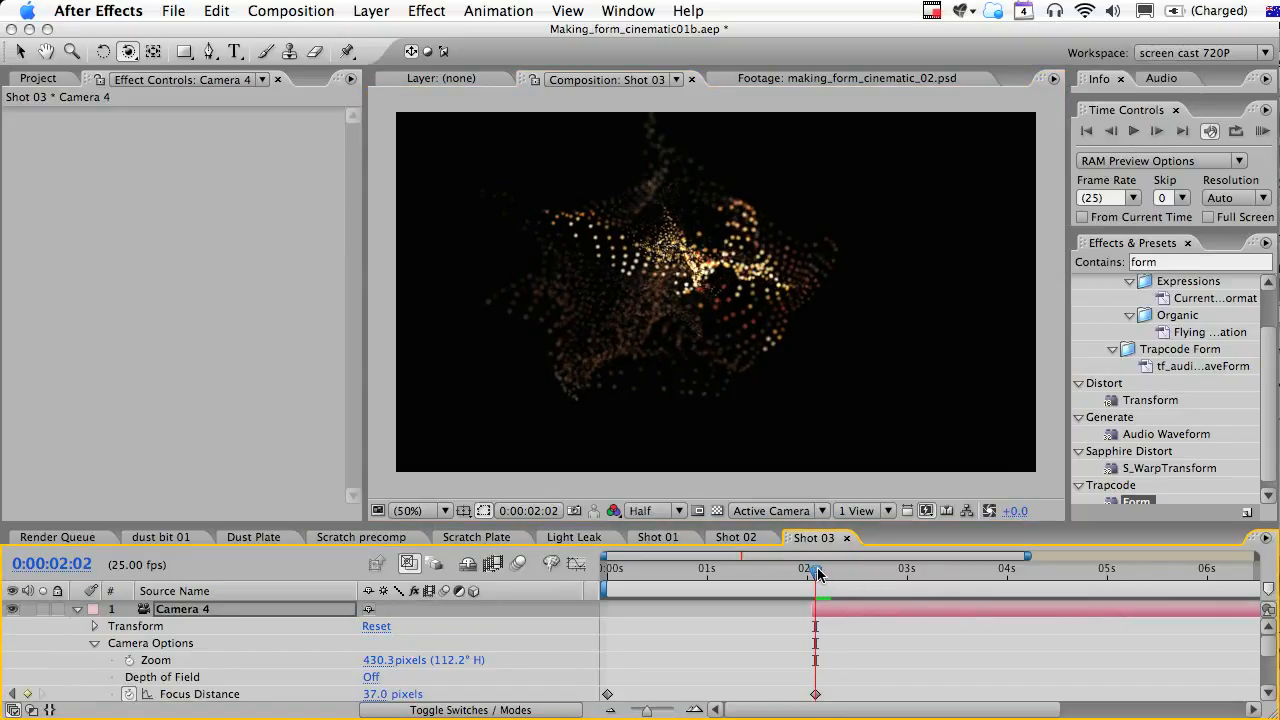
left_click(703, 408)
left_click_drag(704, 393, 700, 380)
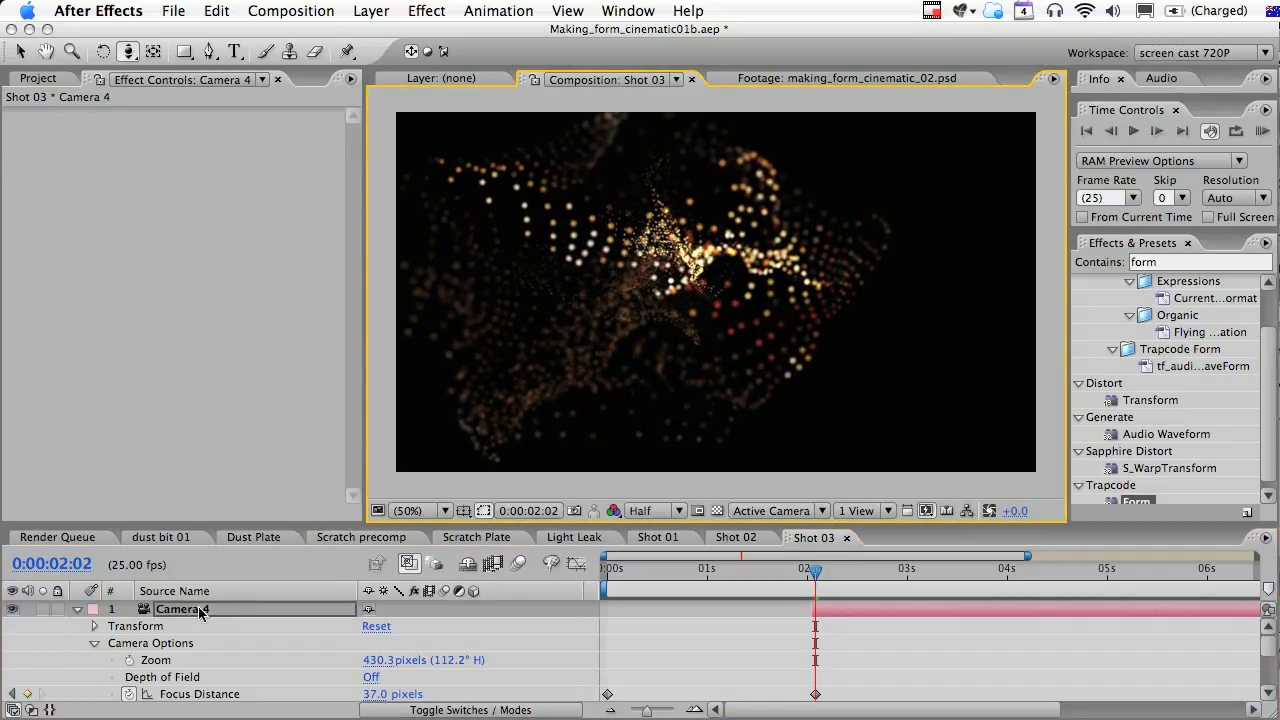
left_click(90, 626)
left_click(129, 627)
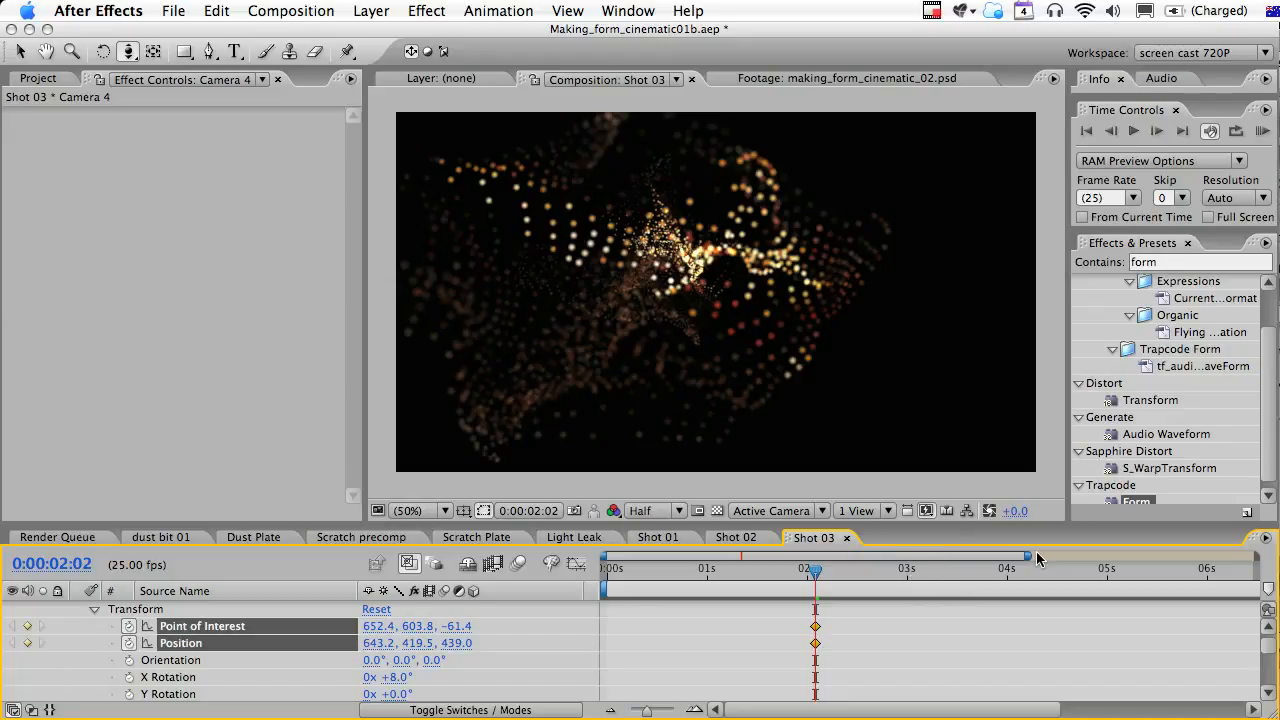
Extend the work area to the composition's end and keyframe a dolly and orbit move of Camera 4 into the particles at 0:00:09:24.
left_click_drag(1027, 555, 1276, 551)
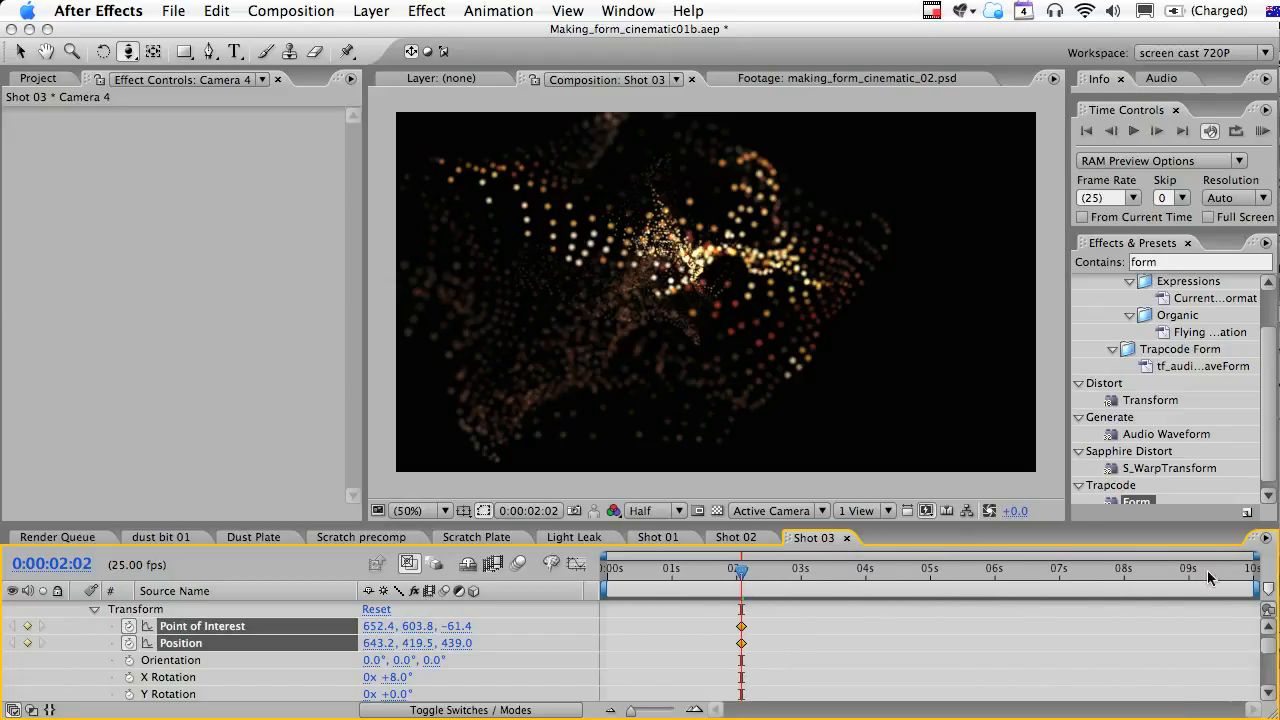
left_click_drag(1120, 575, 1252, 572)
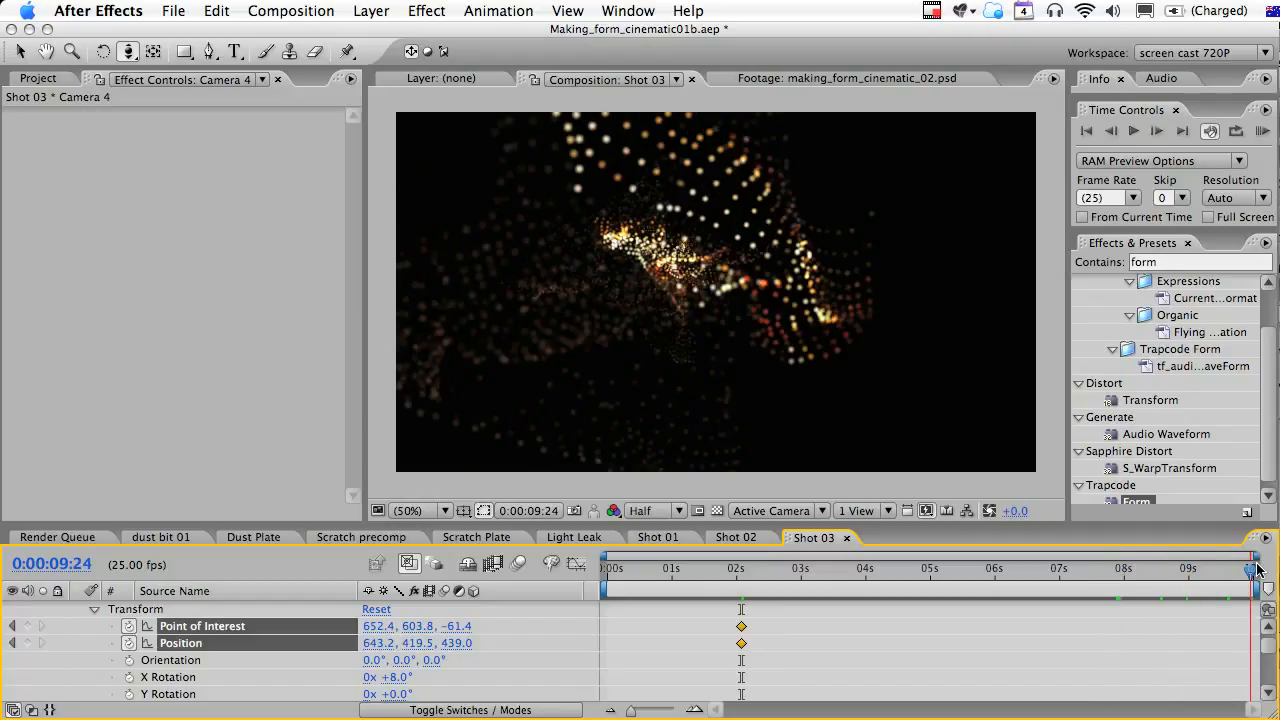
left_click_drag(653, 374, 668, 240)
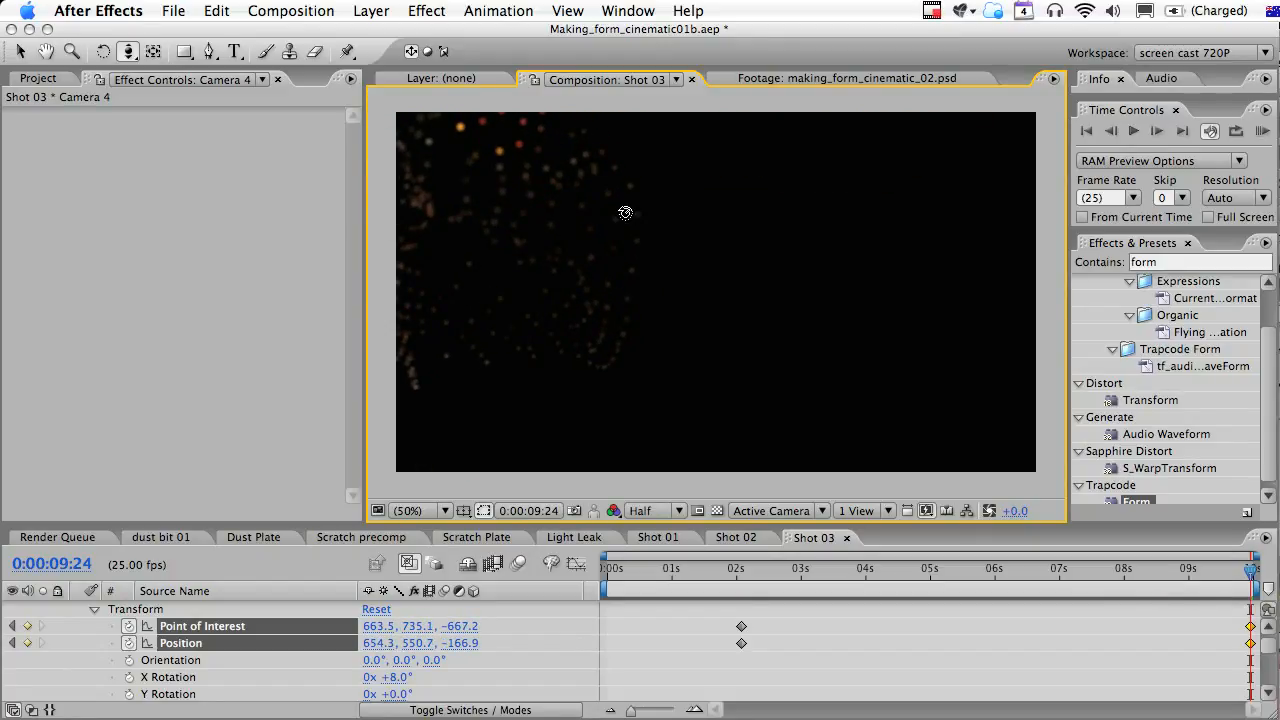
left_click_drag(596, 217, 656, 276)
left_click_drag(725, 381, 725, 344)
At 0:00:02:02, turn Camera 4's Depth of Field on and set its Focus Distance to 203 pixels.
left_click_drag(1038, 568, 741, 569)
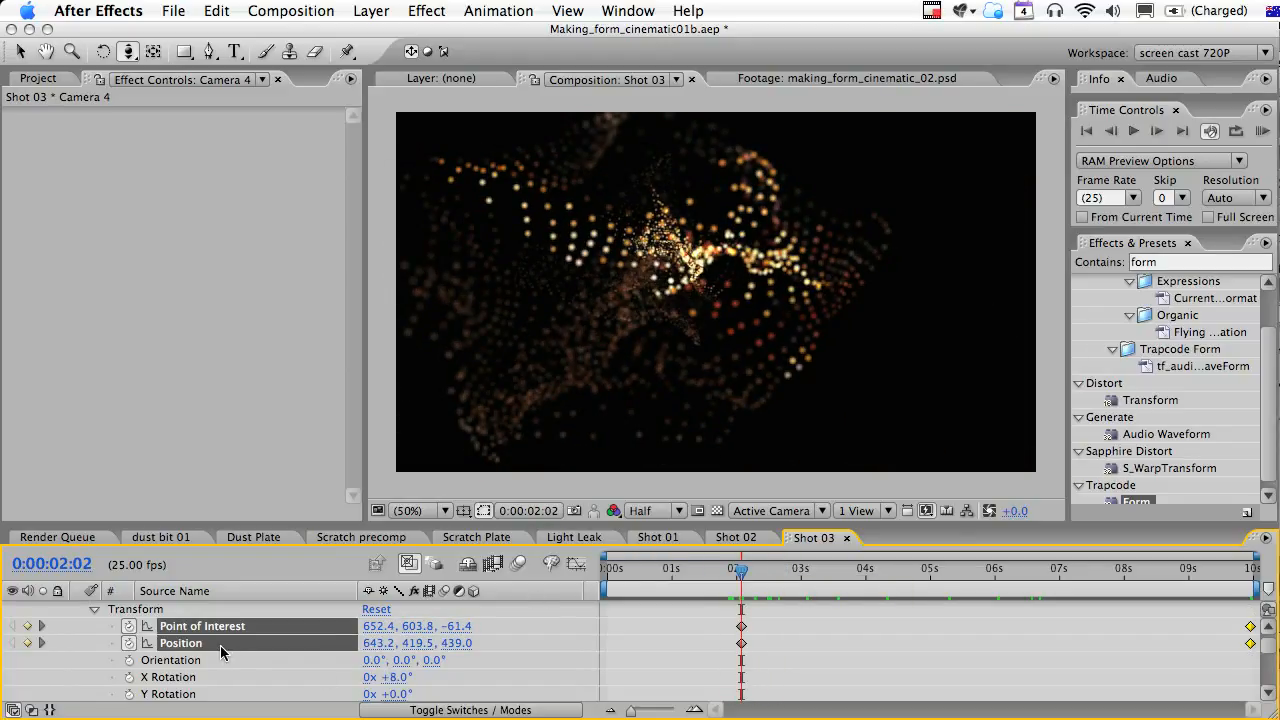
scroll(257, 681, "down", 3)
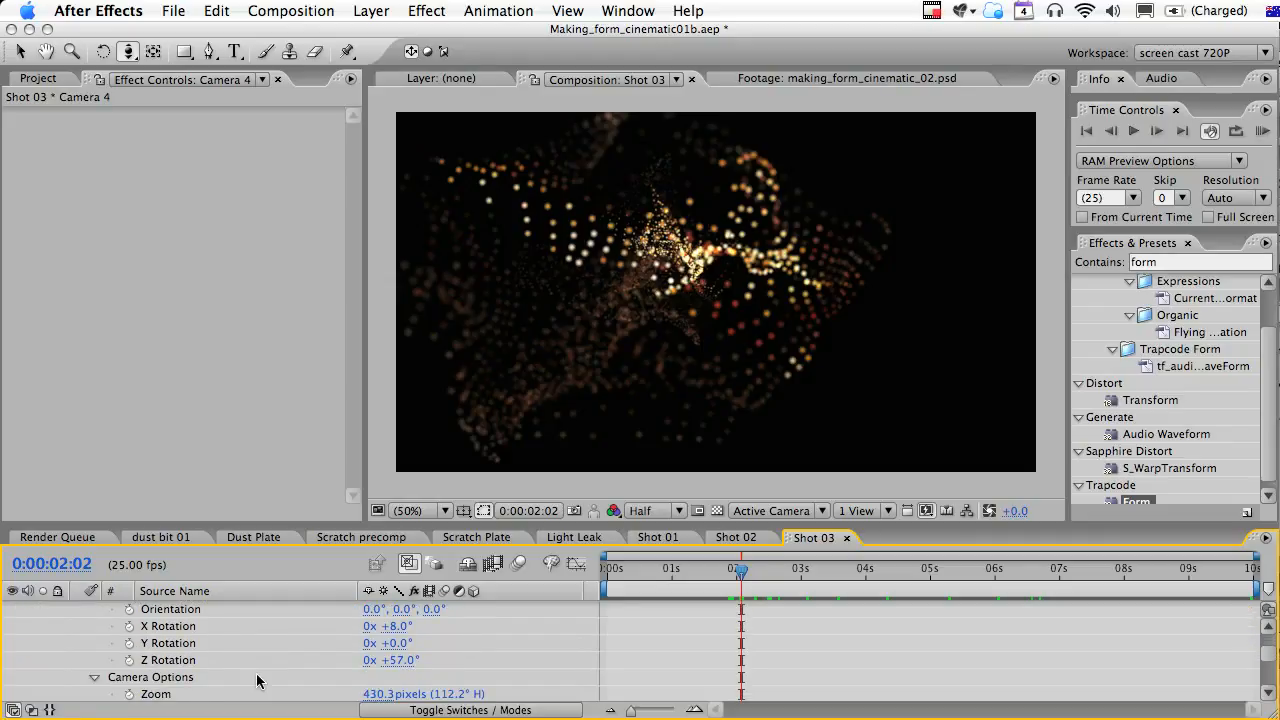
scroll(257, 681, "down", 2)
scroll(257, 681, "down", 2)
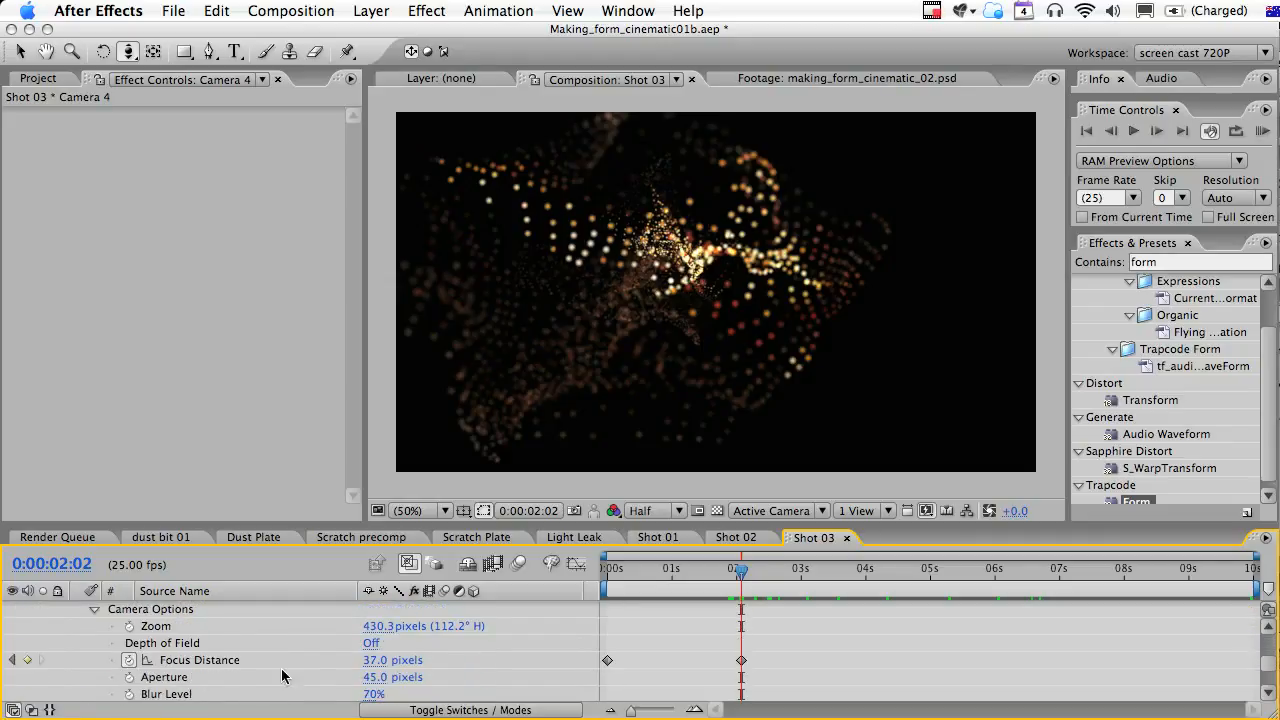
left_click(370, 645)
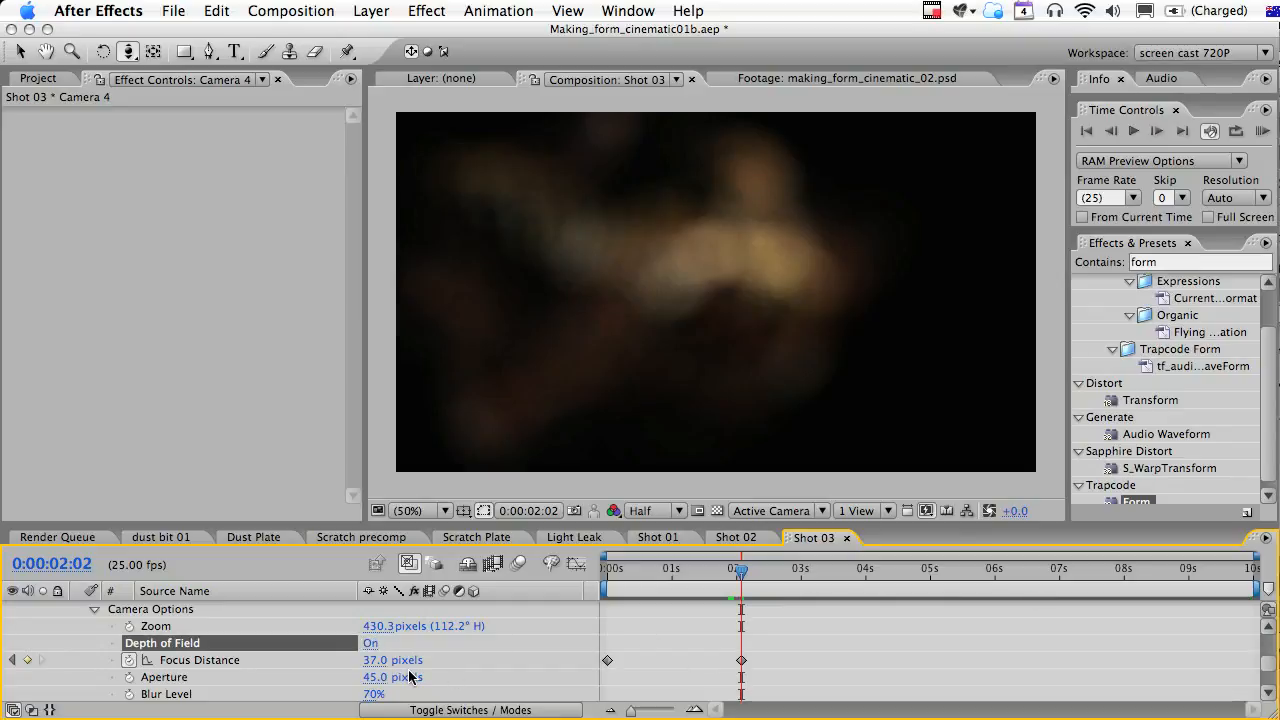
left_click_drag(375, 660, 410, 661)
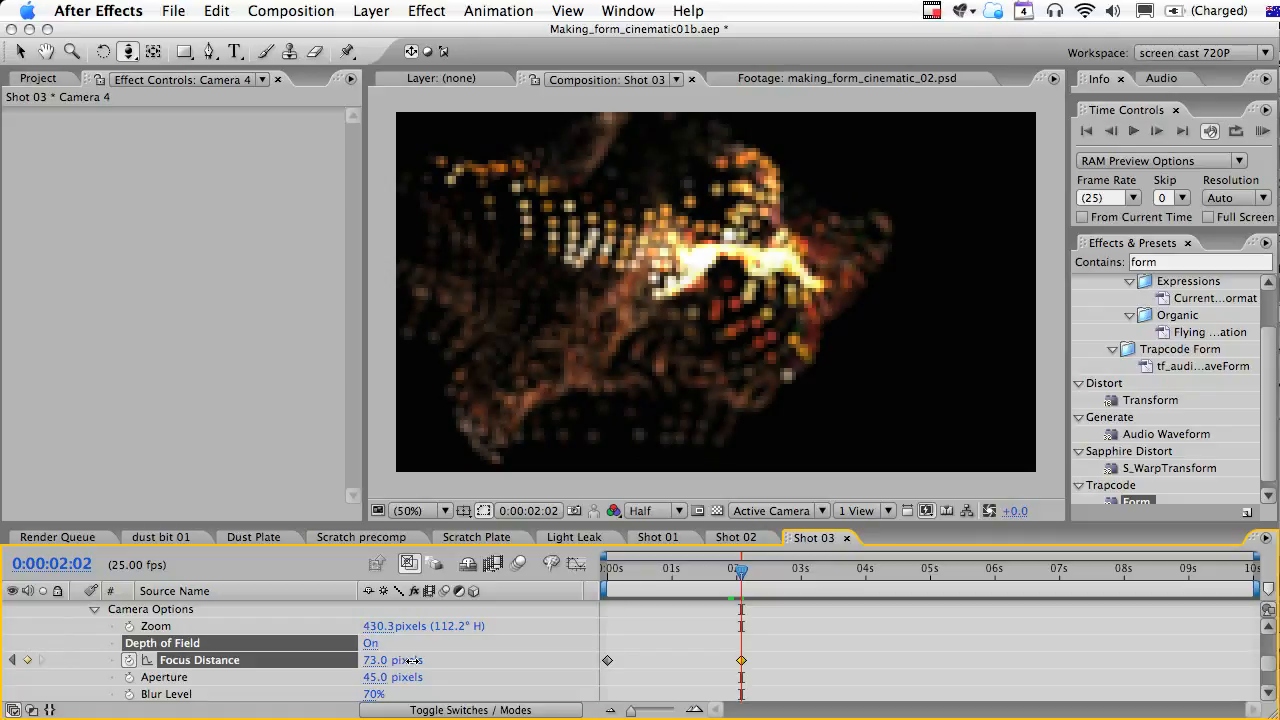
left_click_drag(413, 660, 537, 652)
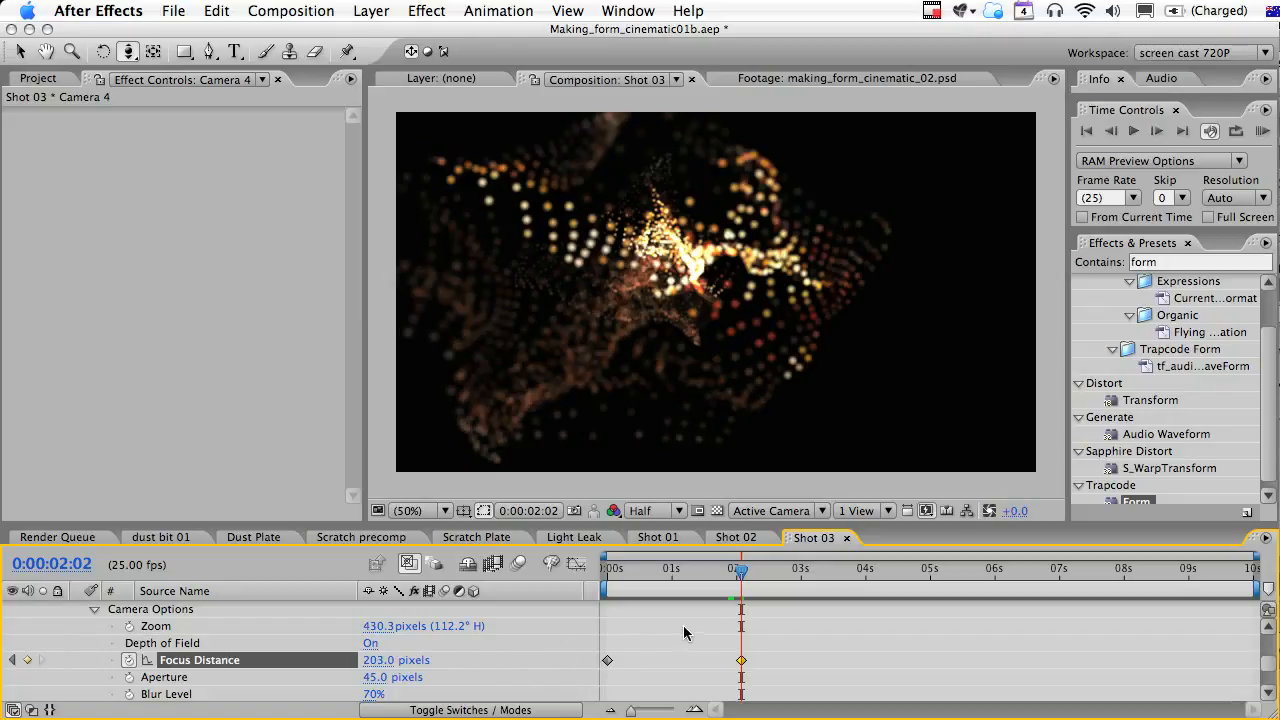
Raise Camera 4's Blur Level to 143% and scrub through the rest of the shot to check the blur.
left_click_drag(743, 573, 771, 575)
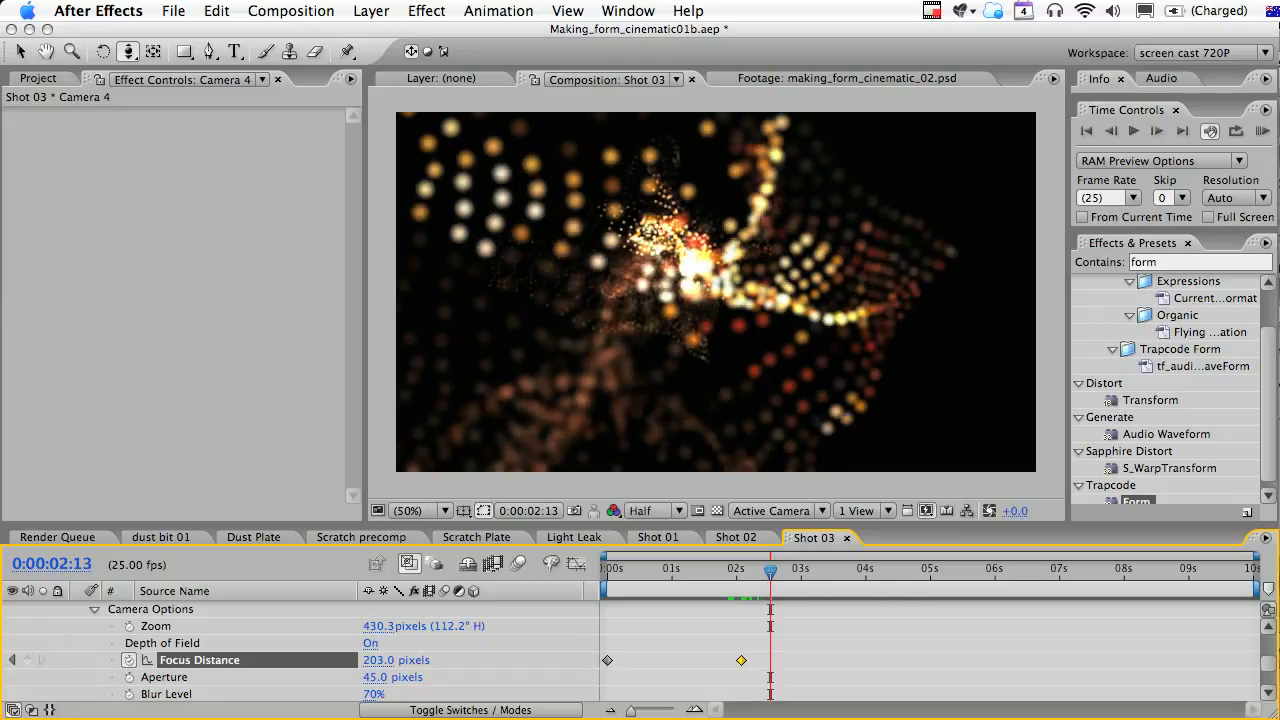
left_click_drag(372, 694, 443, 695)
left_click_drag(770, 575, 922, 577)
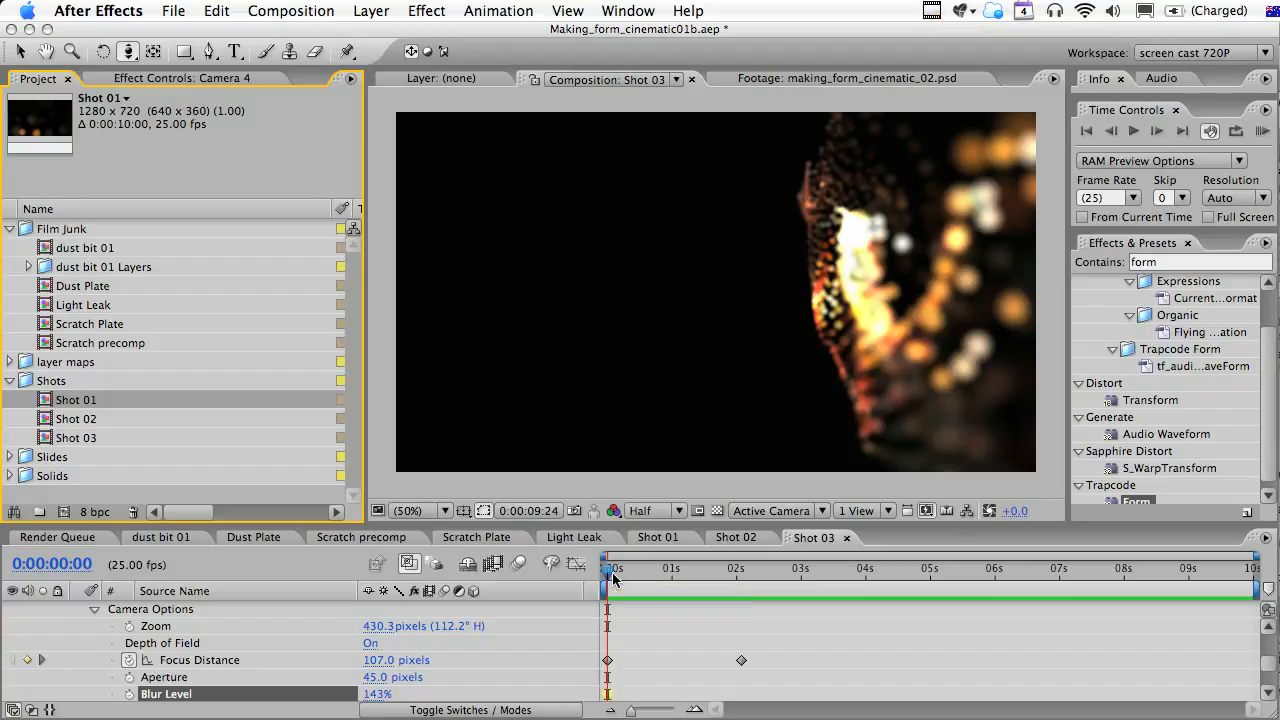
Preview the Shot 03 composition from its first frame to check the camera move and blur.
left_click(613, 577)
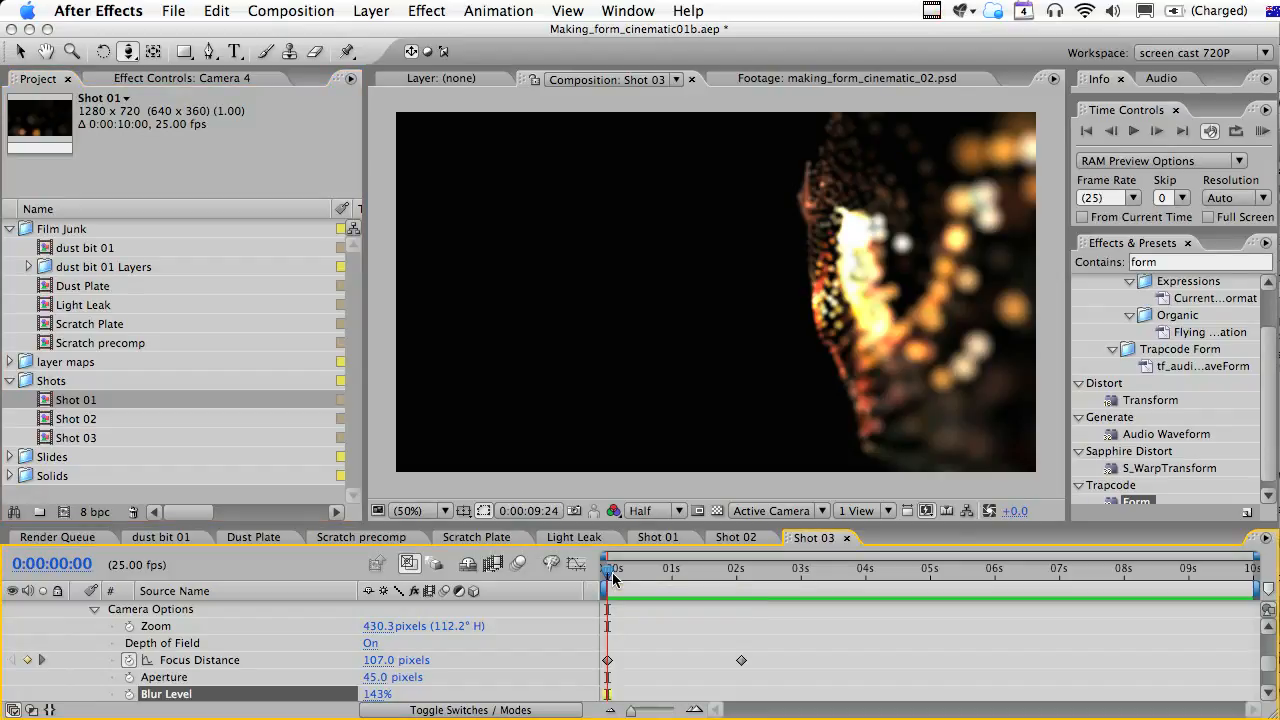
key("space")
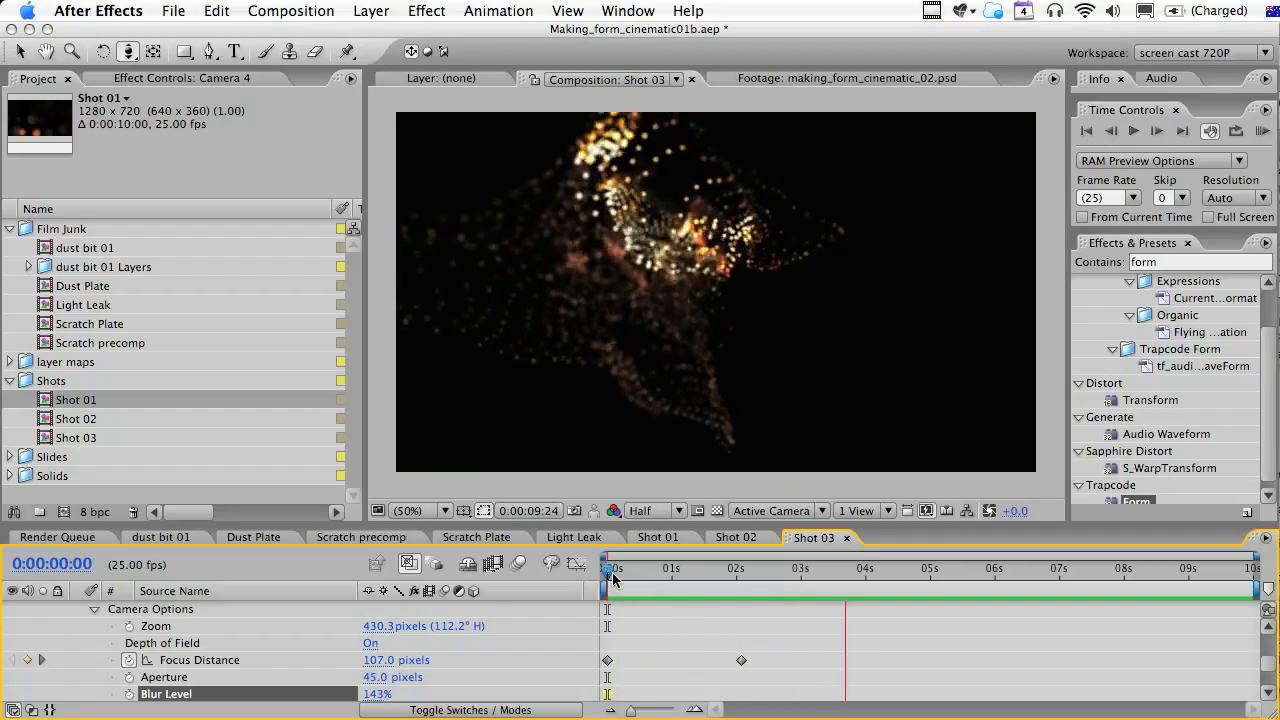
left_click_drag(613, 580, 673, 575)
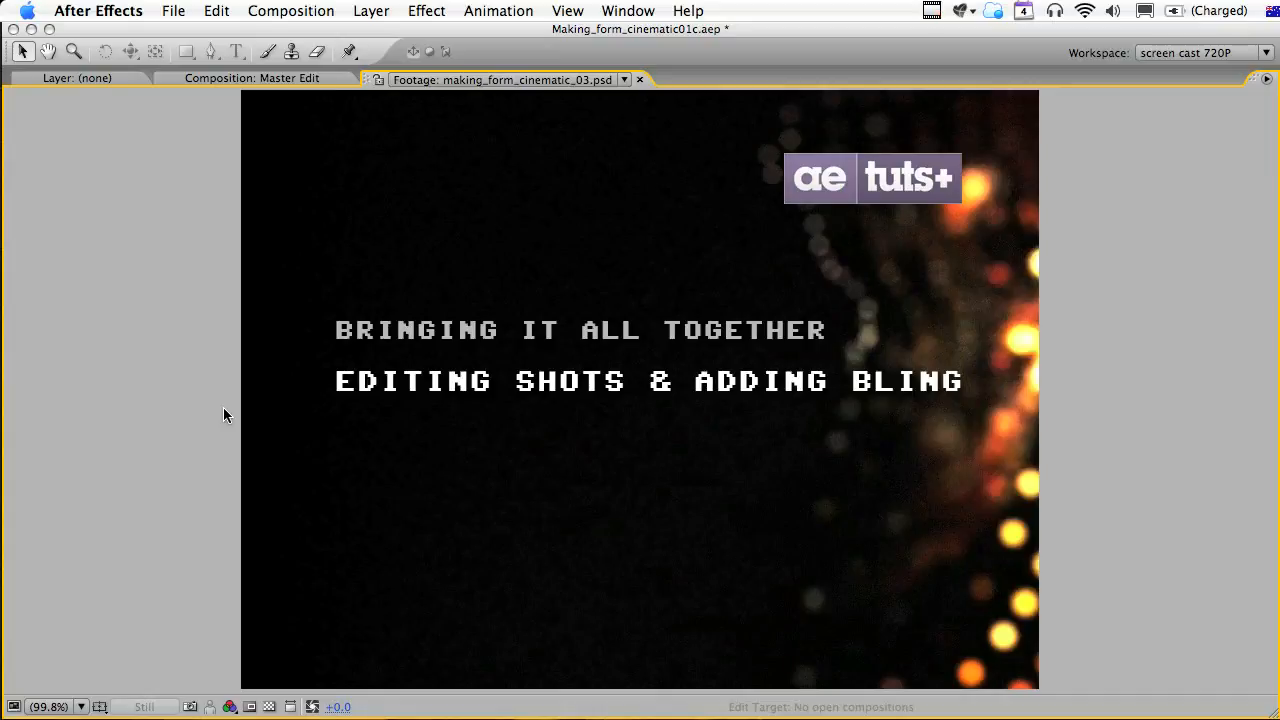
Open the Master Edit composition, add Shot 01.mov at its start and trim the layer's end to about 0:00:02:21.
key("grave")
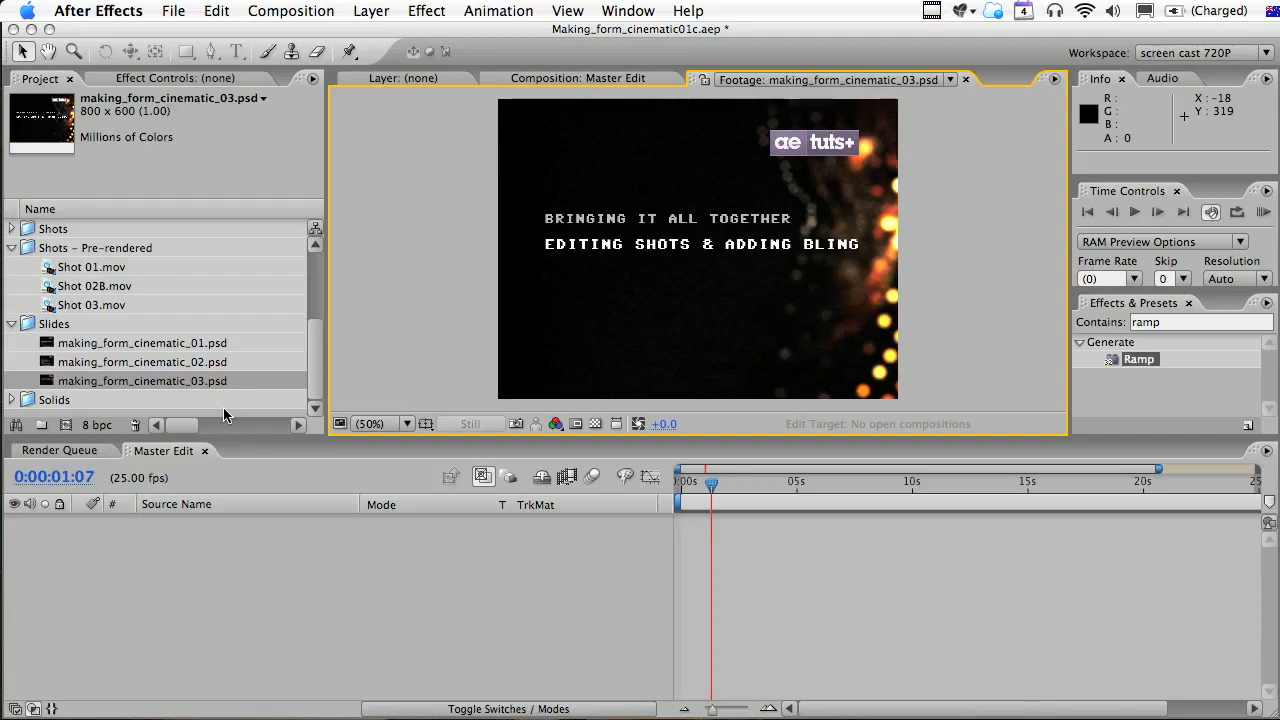
scroll(143, 249, "up", 5)
double_click(121, 249)
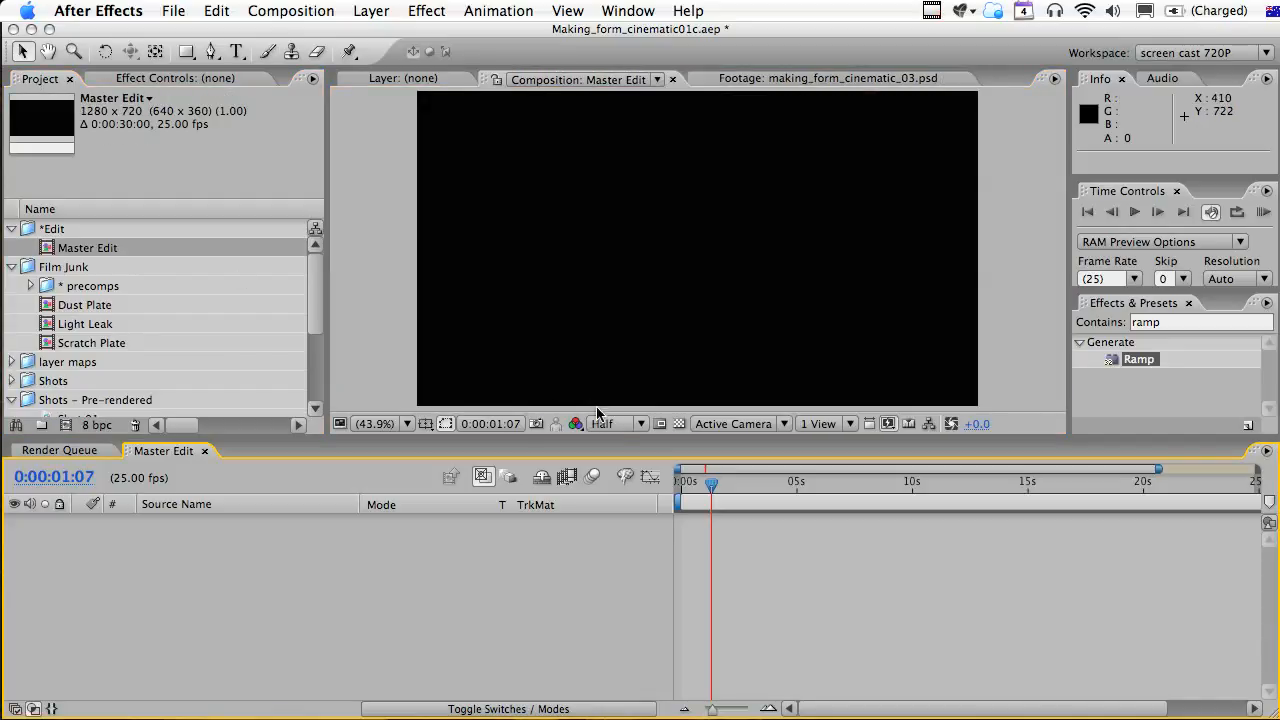
scroll(244, 354, "down", 5)
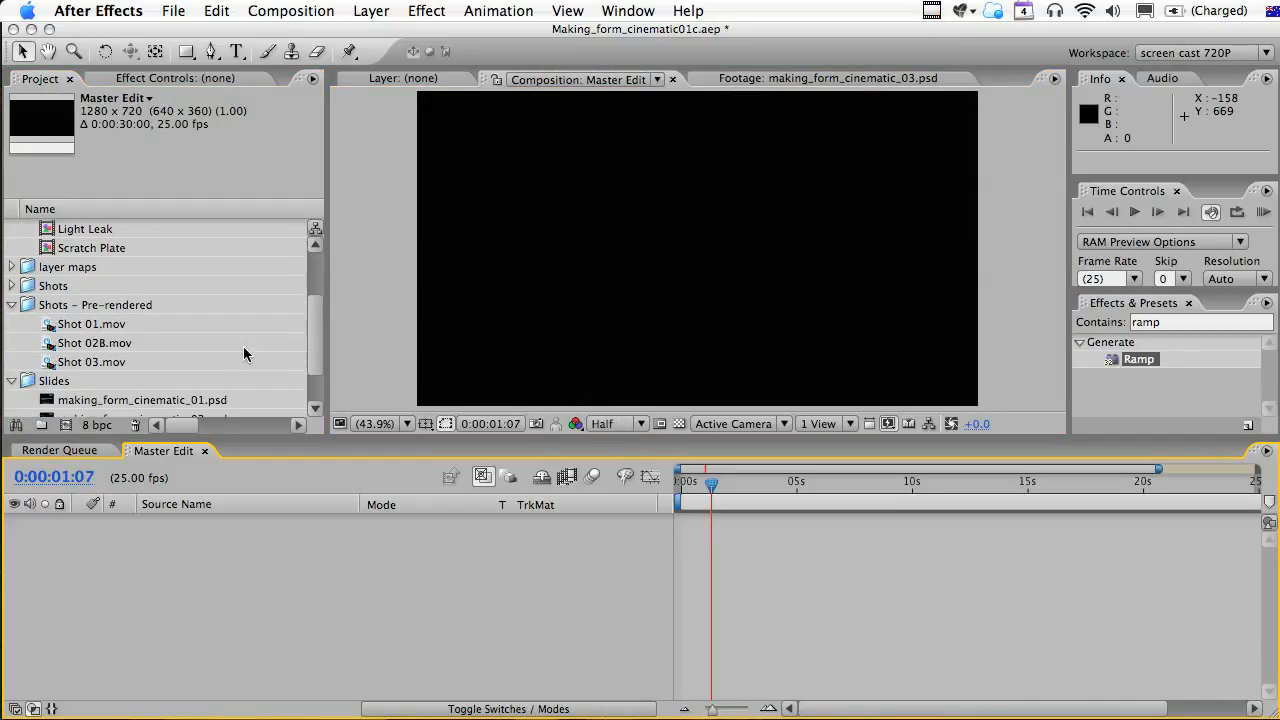
left_click_drag(105, 335, 748, 500)
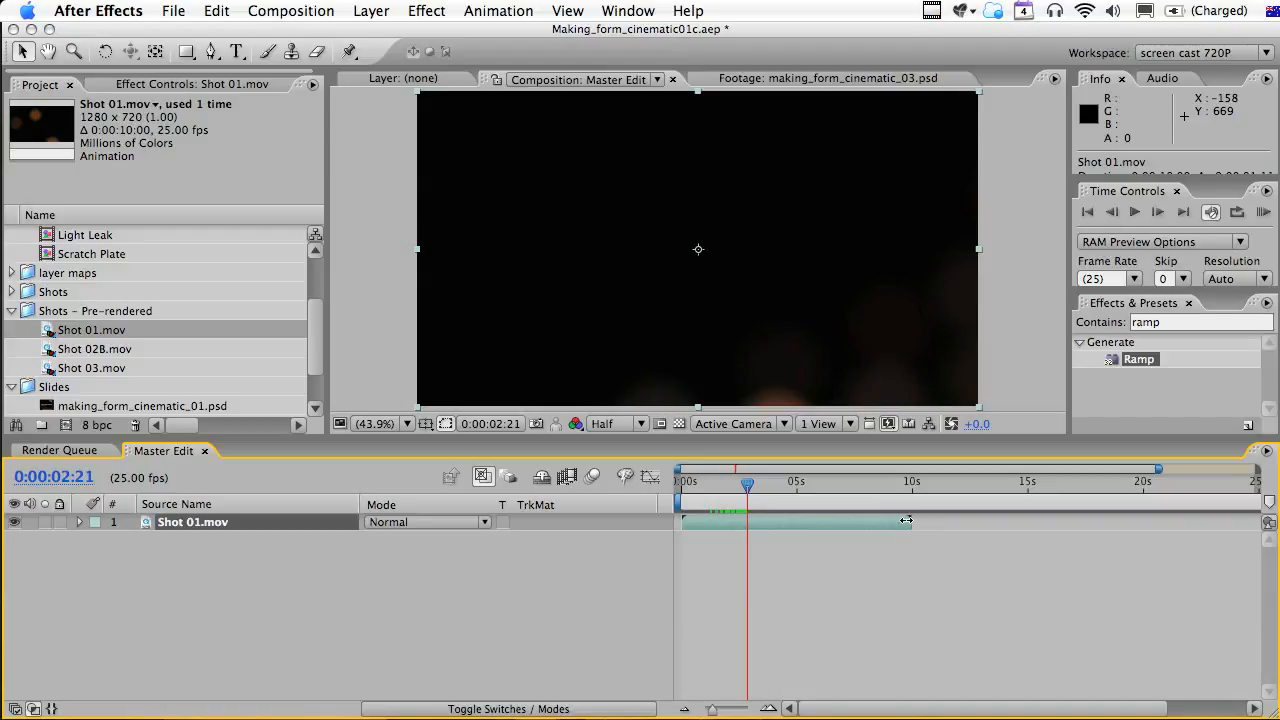
left_click_drag(911, 521, 754, 520)
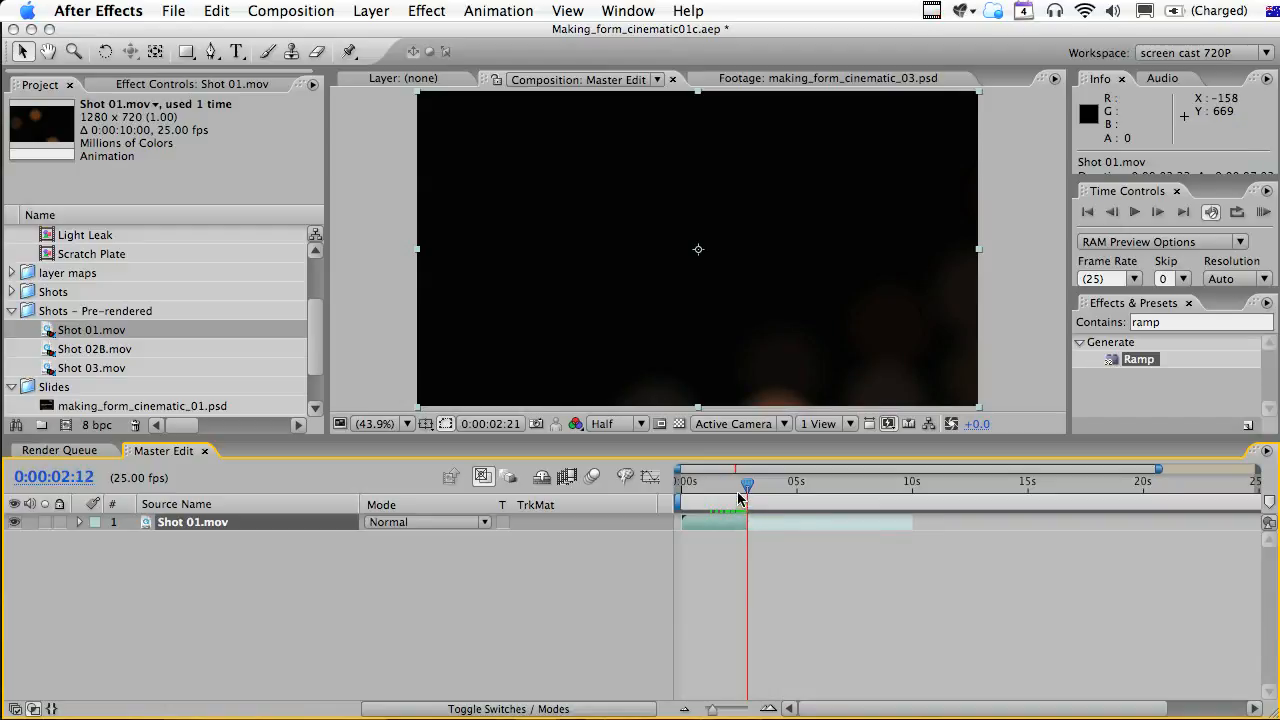
Slip the footage inside the trimmed Shot 01.mov layer so it plays from about 4.5 seconds into the shot.
left_click_drag(741, 497, 712, 490)
left_click_drag(825, 527, 777, 525)
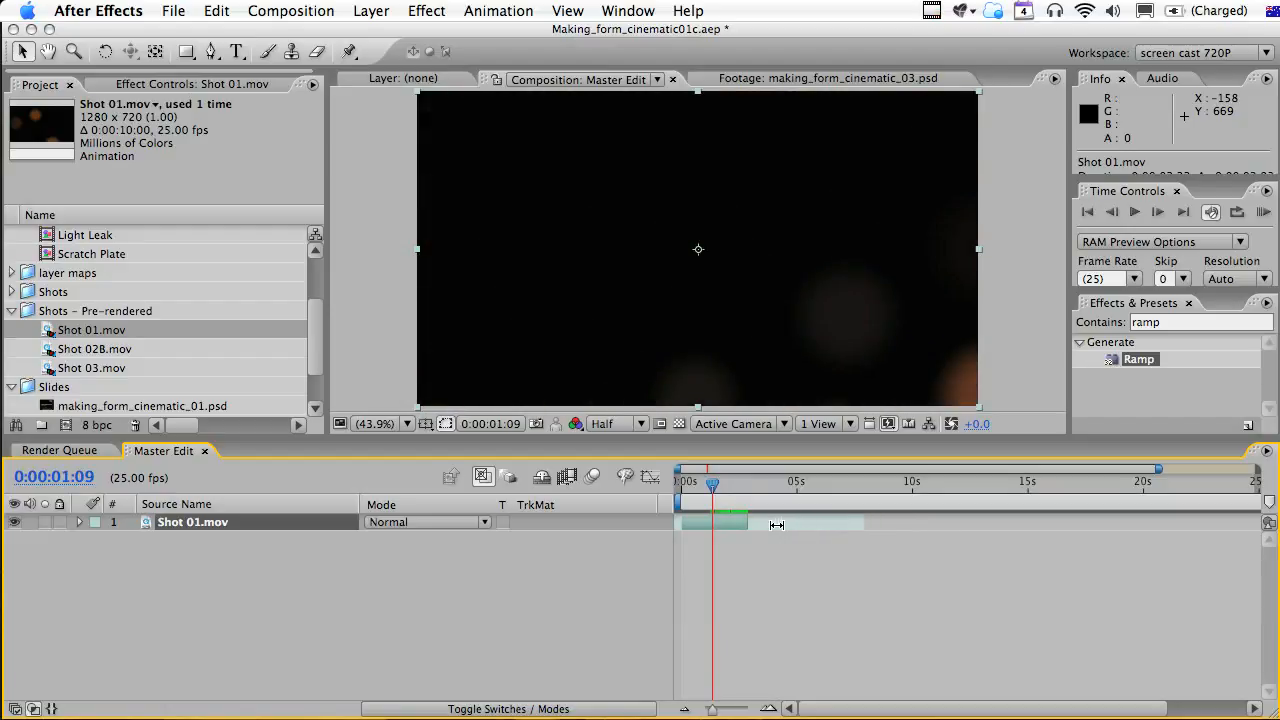
left_click_drag(712, 484, 739, 490)
left_click_drag(796, 525, 714, 491)
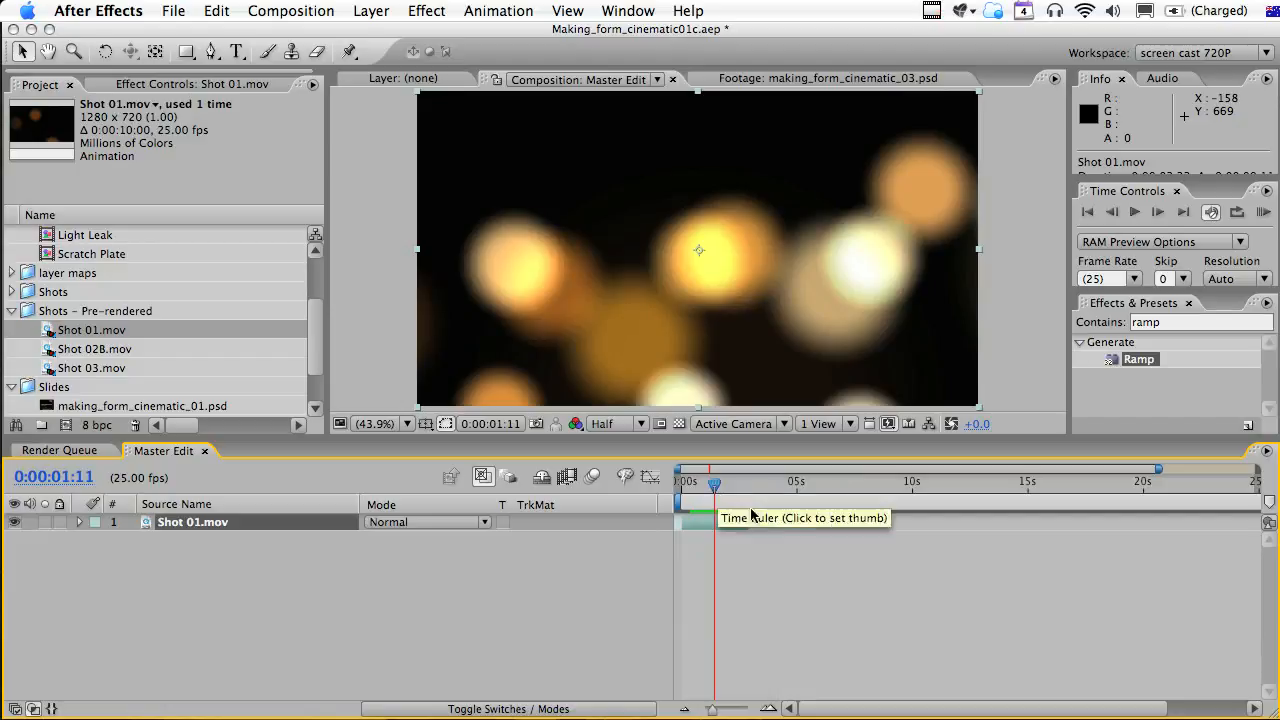
left_click_drag(774, 524, 776, 525)
mouse_move(715, 494)
left_mouse_down()
mouse_move(743, 497)
mouse_move(714, 492)
left_mouse_up()
Add Shot 02B.mov above Shot 01.mov, starting where that layer ends, and enable time remapping on it.
mouse_move(90, 358)
left_mouse_down()
mouse_move(600, 552)
mouse_move(737, 583)
mouse_move(766, 485)
mouse_move(869, 498)
mouse_move(806, 505)
left_mouse_up()
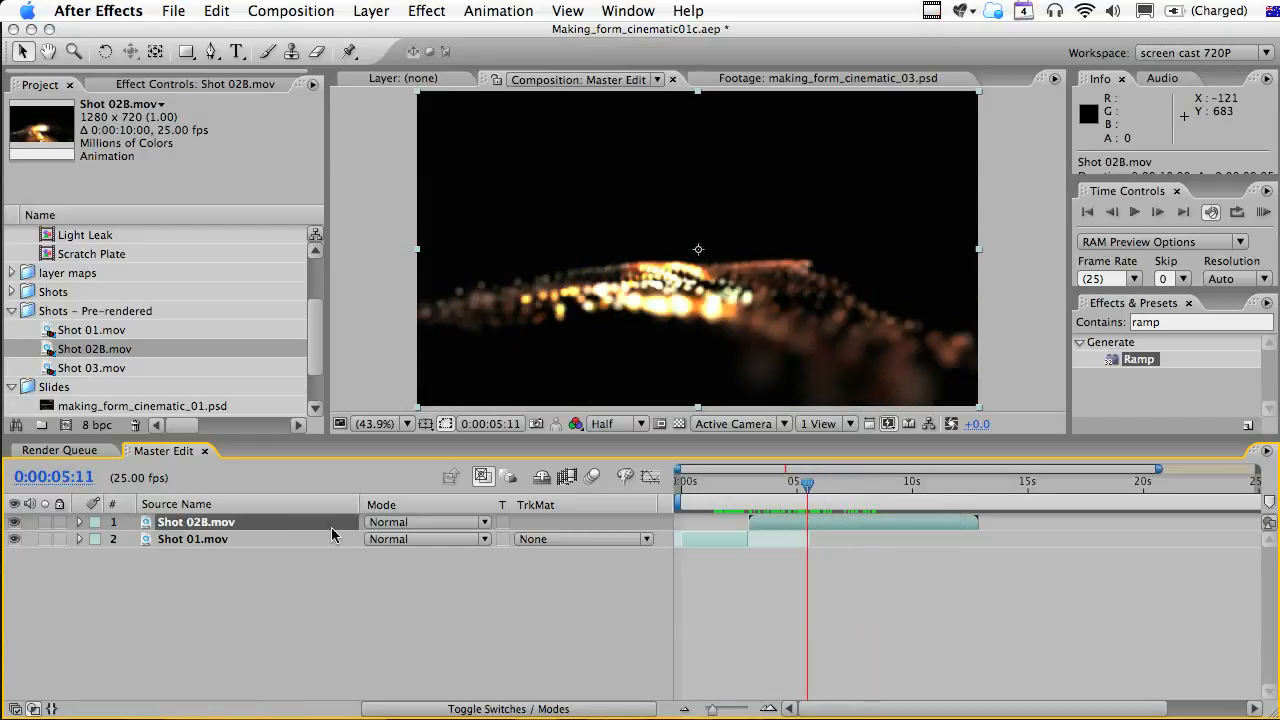
right_click(233, 528)
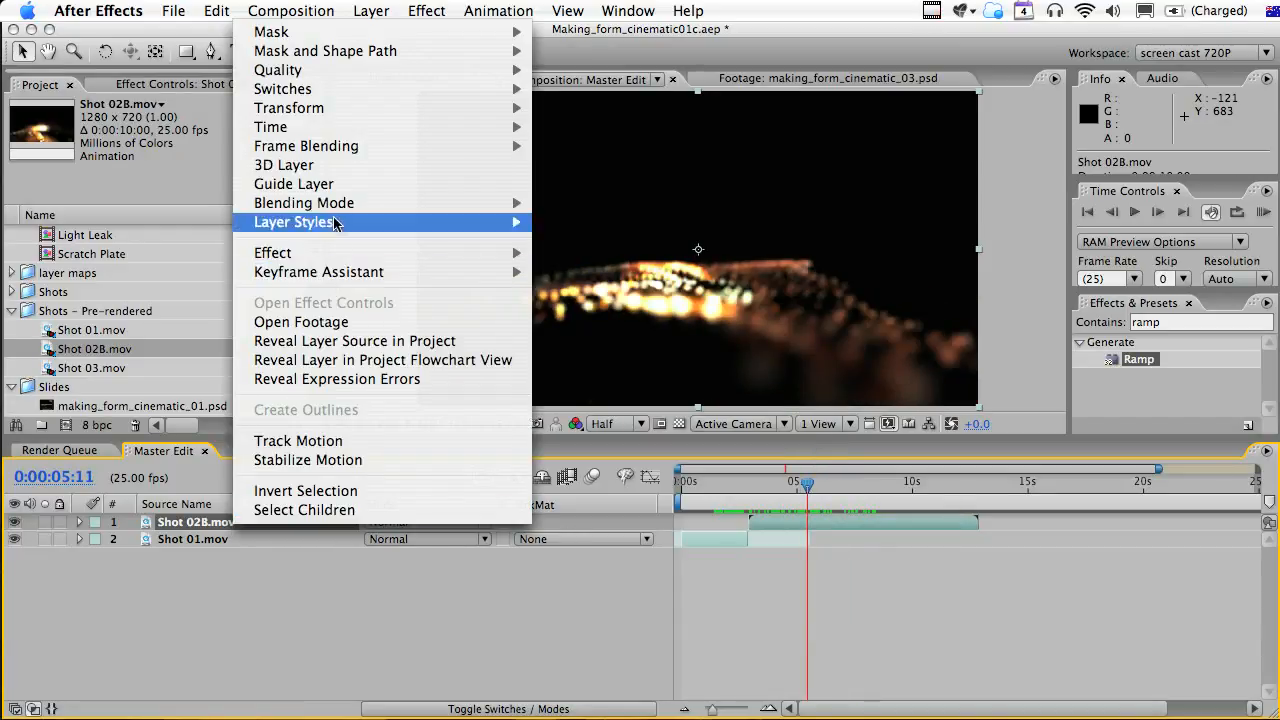
mouse_move(347, 128)
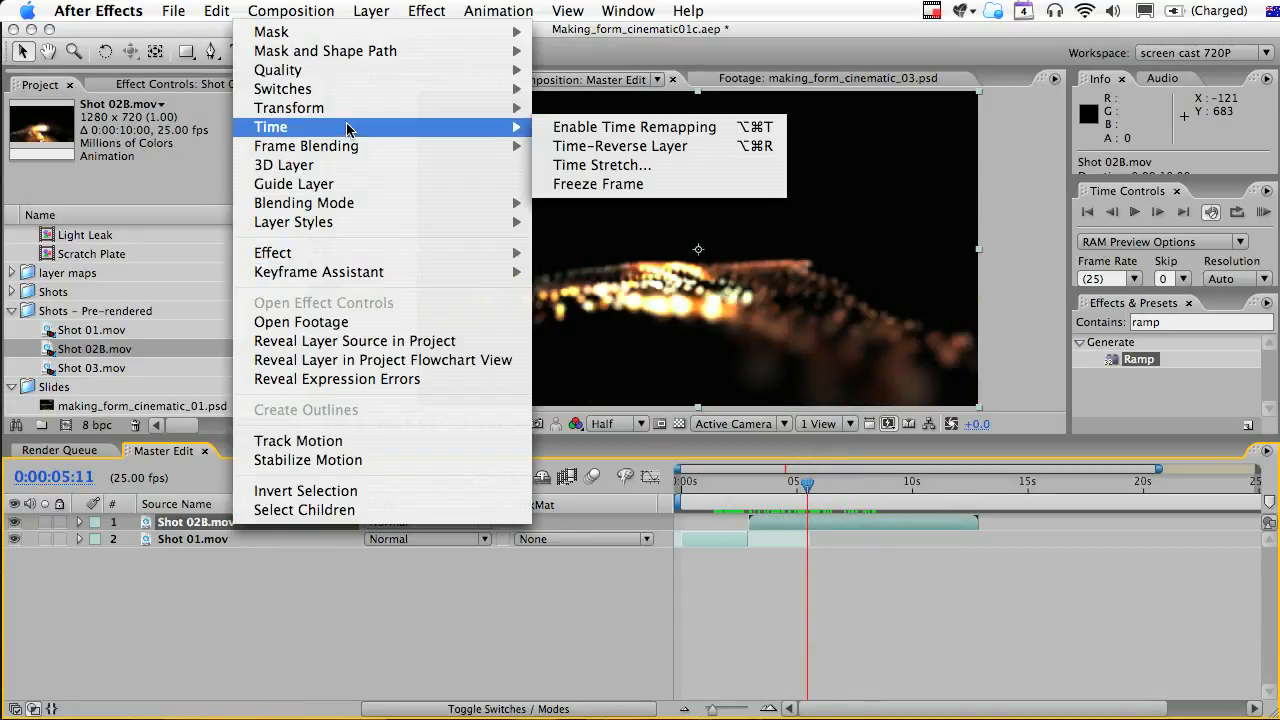
left_click(576, 131)
Add a Time Remap keyframe to Shot 02B.mov at 0:00:04:09, then slide it to about 3.5 seconds and the last one to about 12 seconds.
left_click_drag(761, 498, 782, 497)
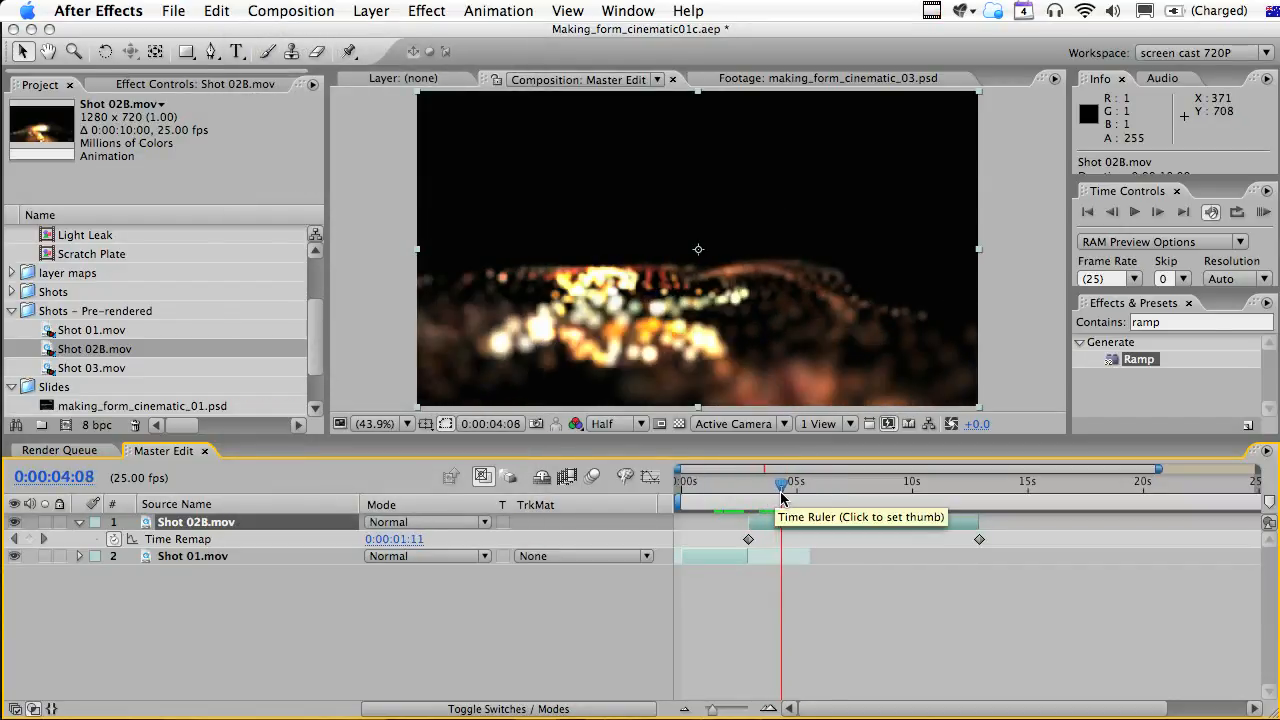
left_click(782, 497)
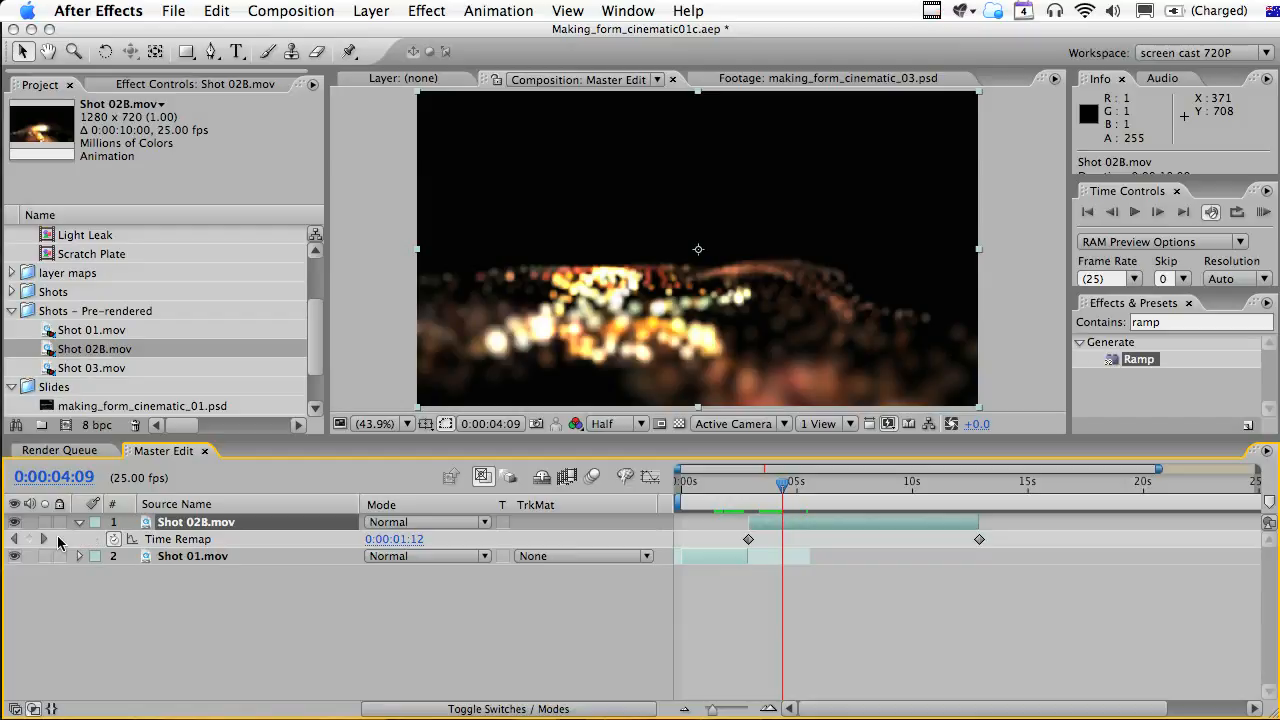
left_click(29, 539)
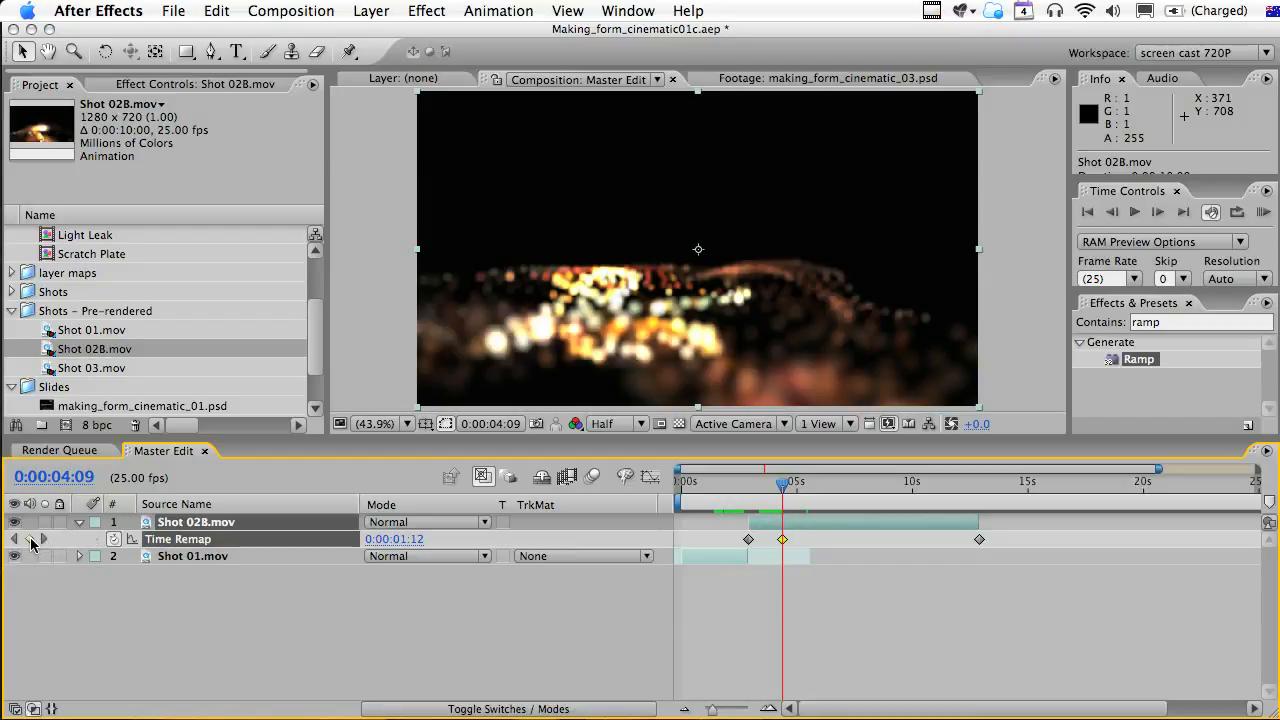
left_click(979, 542)
left_click_drag(973, 541, 957, 542)
left_click_drag(734, 494, 938, 492)
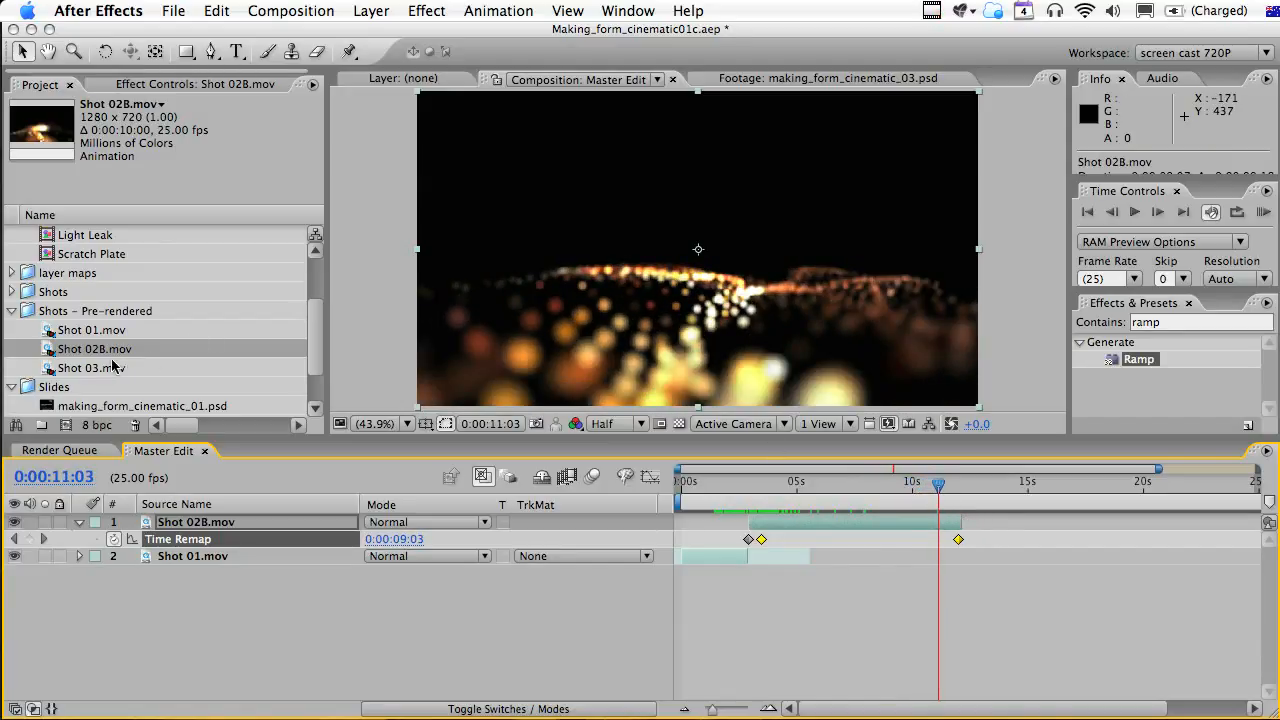
Add Shot 03.mov at about 12 seconds, duplicate it, and butt the trimmed copies together at about 14 seconds as a jump cut.
left_click_drag(107, 368, 1015, 502)
key("super+d")
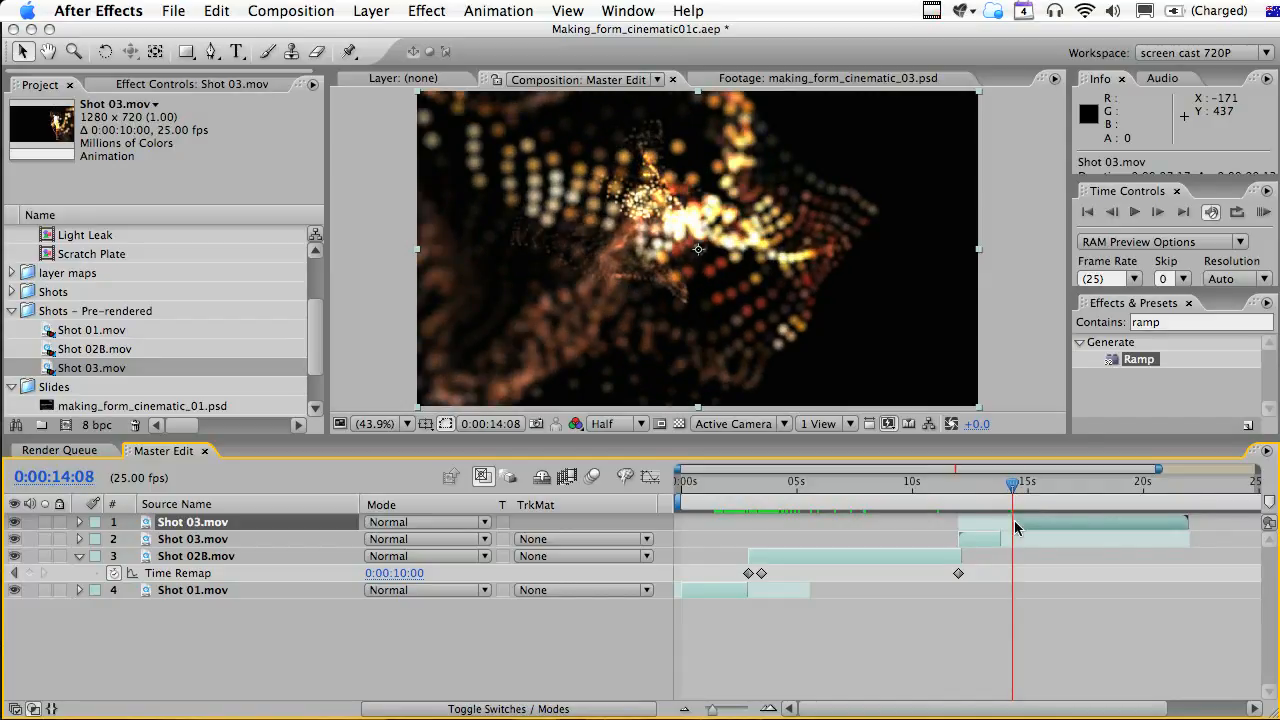
left_click_drag(1022, 521, 1016, 521)
Enable time remapping on the upper Shot 03.mov layer and add a Time Remap keyframe at 0:00:19:22.
left_click_drag(1082, 497, 1140, 500)
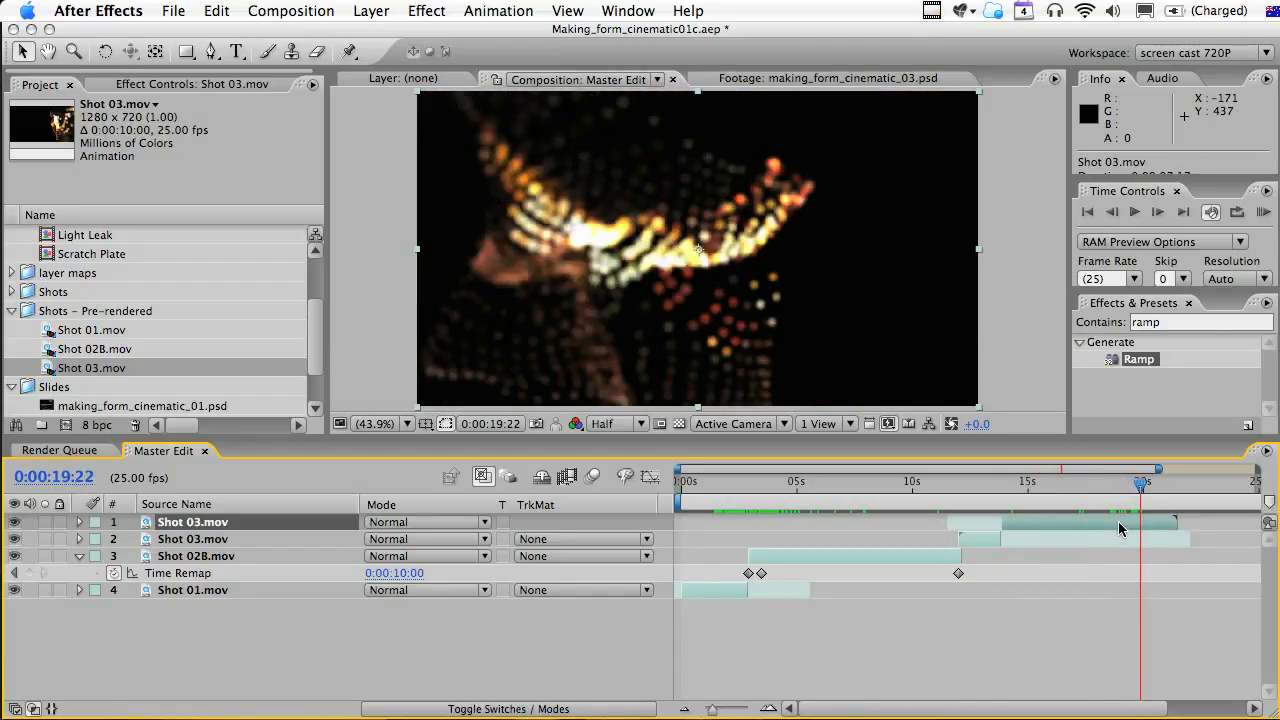
right_click(1120, 528)
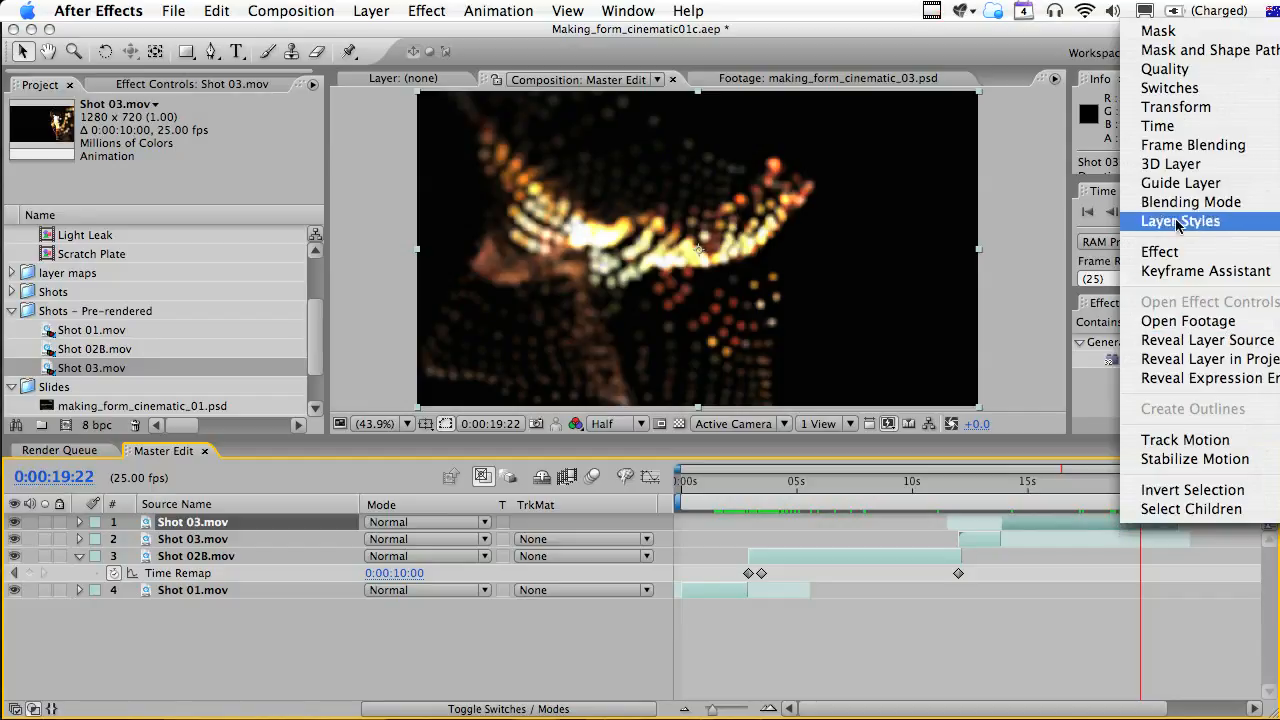
mouse_move(1184, 130)
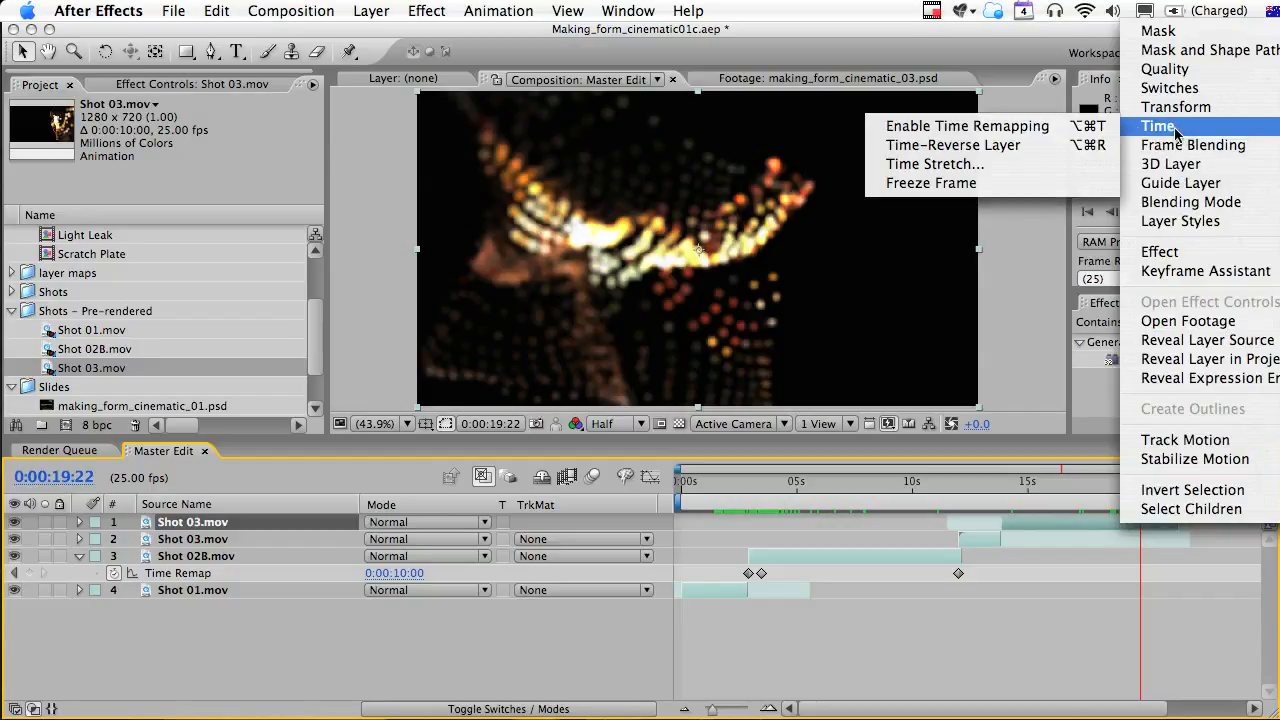
left_click(1063, 128)
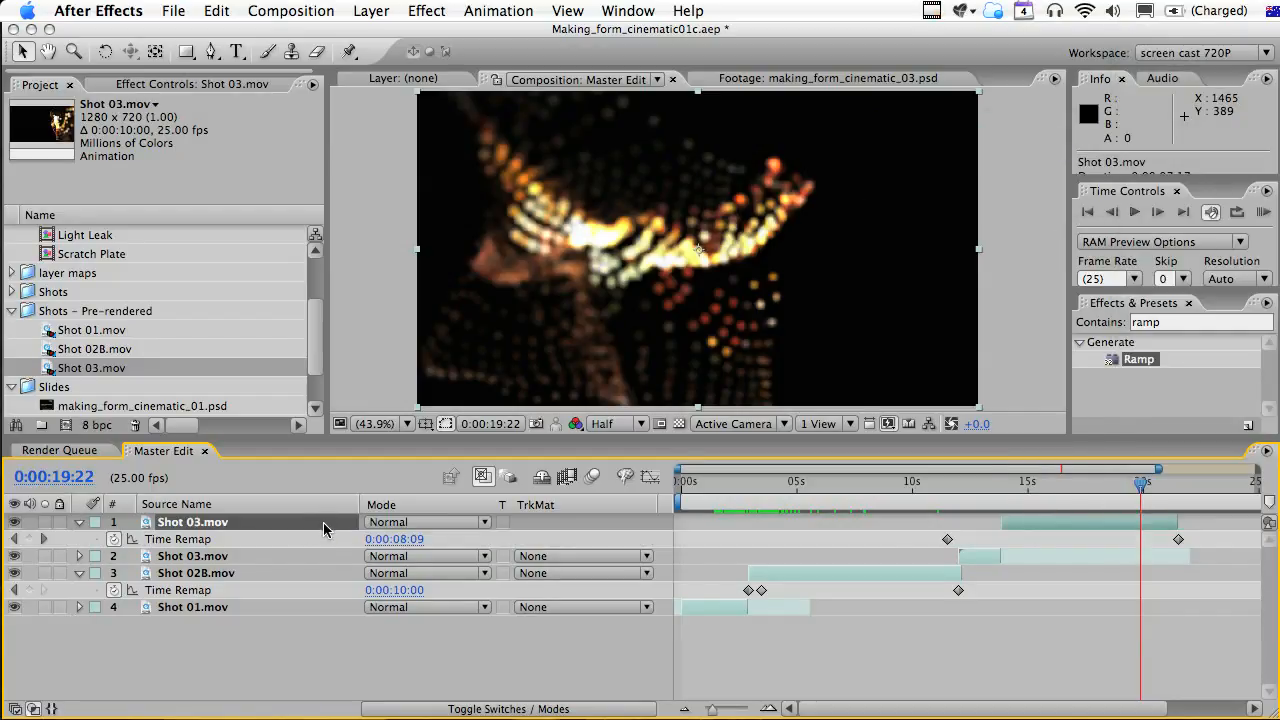
left_click(31, 540)
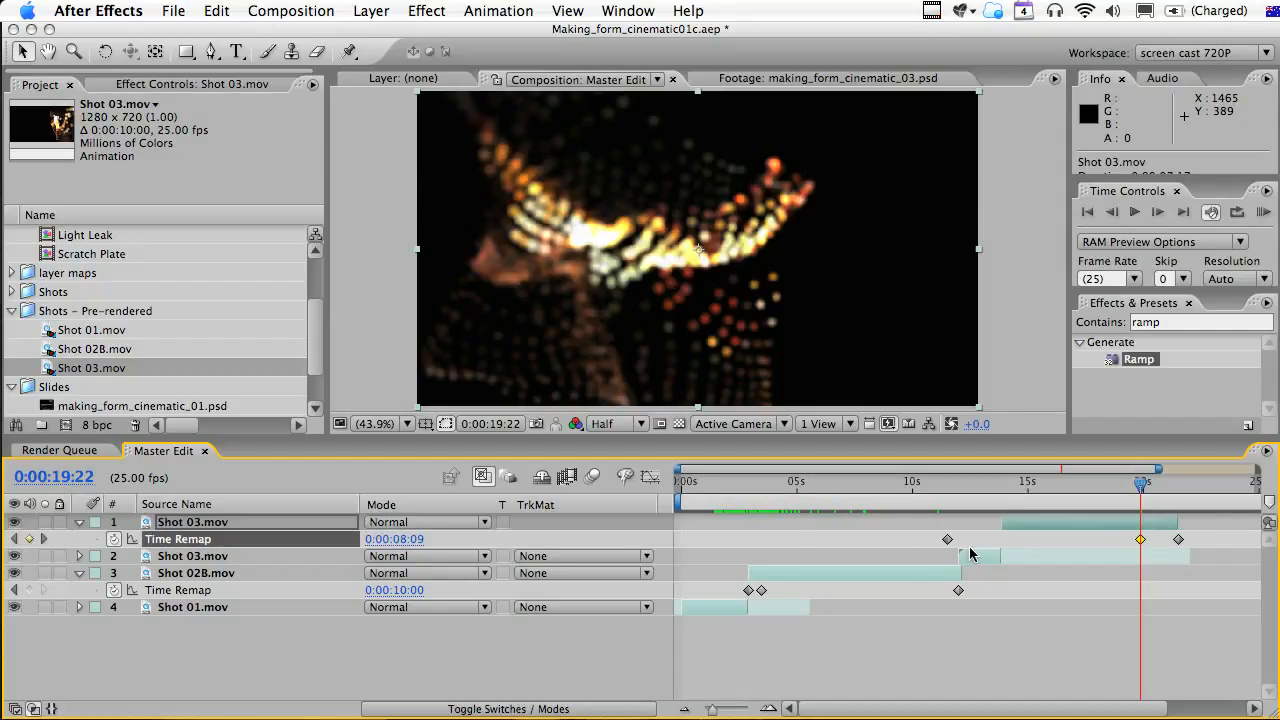
Move the upper Shot 03.mov's last Time Remap keyframe to 0:00:20:15 and end the layer and work area at 0:00:20:18.
mouse_move(1146, 497)
left_mouse_down()
mouse_move(1163, 499)
mouse_move(1157, 539)
mouse_move(1141, 497)
mouse_move(1160, 497)
left_mouse_up()
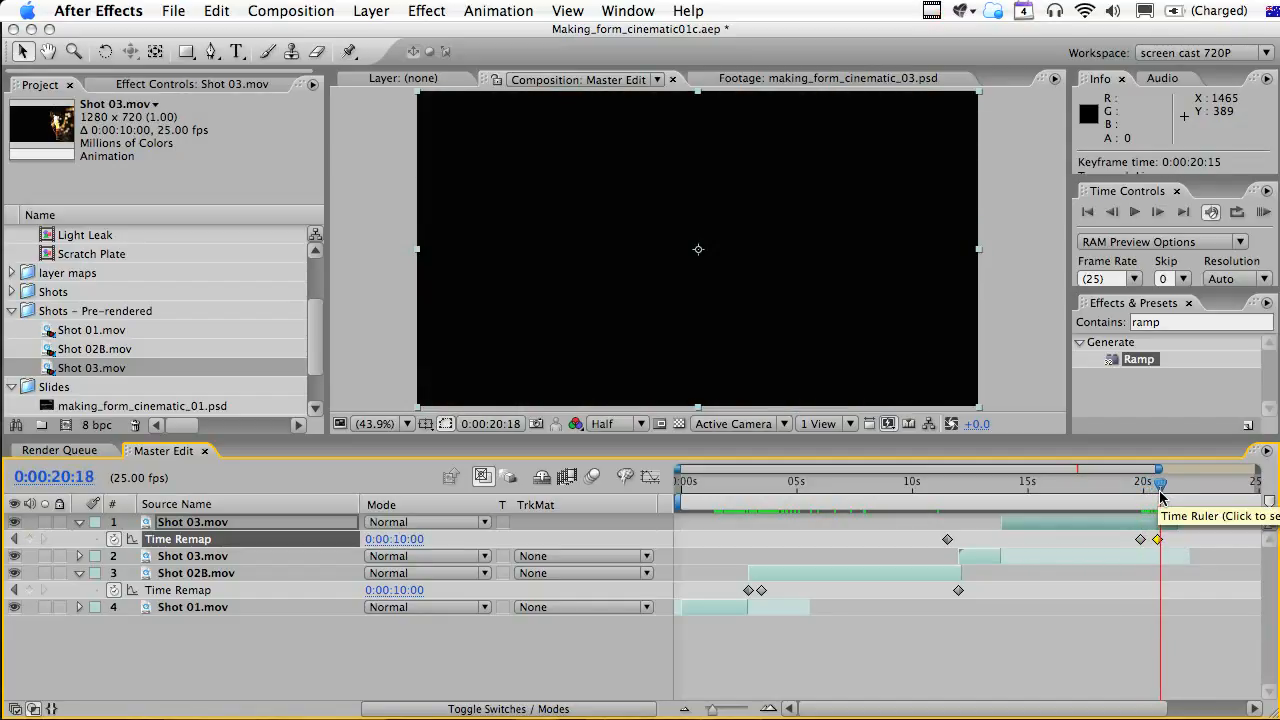
left_click(1178, 519)
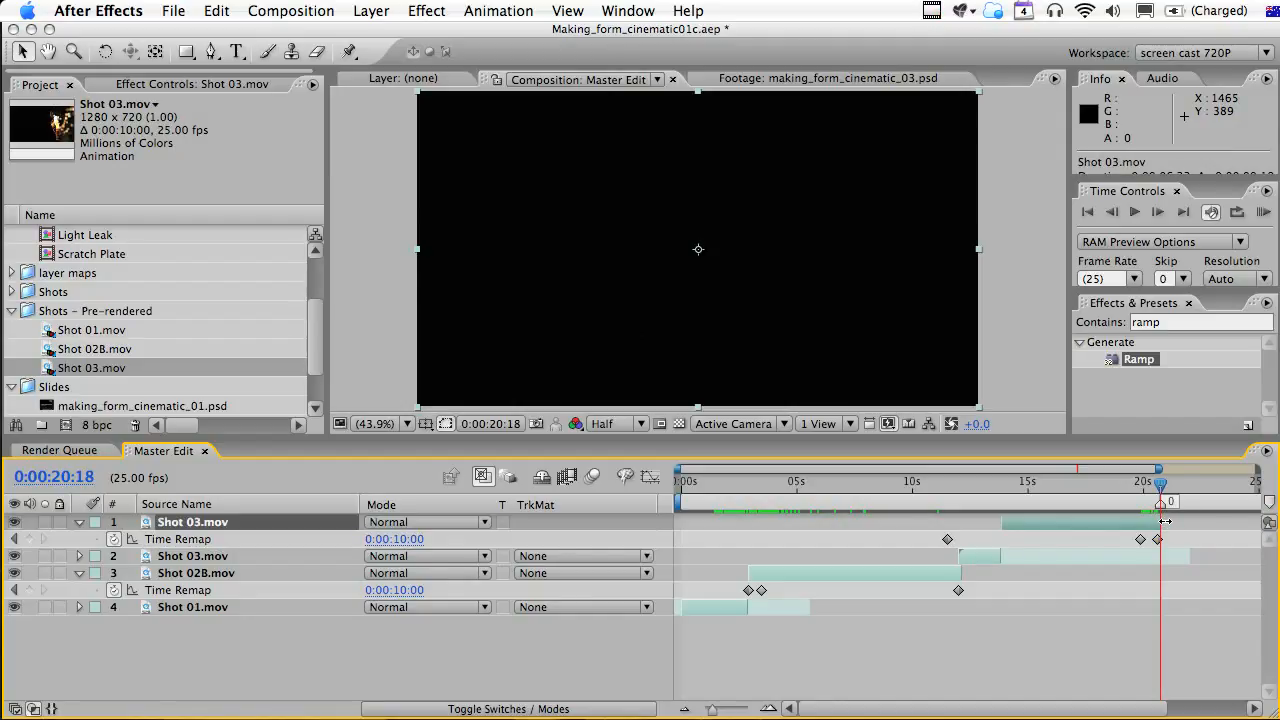
key("n")
Add a new adjustment layer above all the shots in Master Edit.
mouse_move(702, 497)
left_mouse_down()
mouse_move(689, 494)
mouse_move(712, 492)
left_mouse_up()
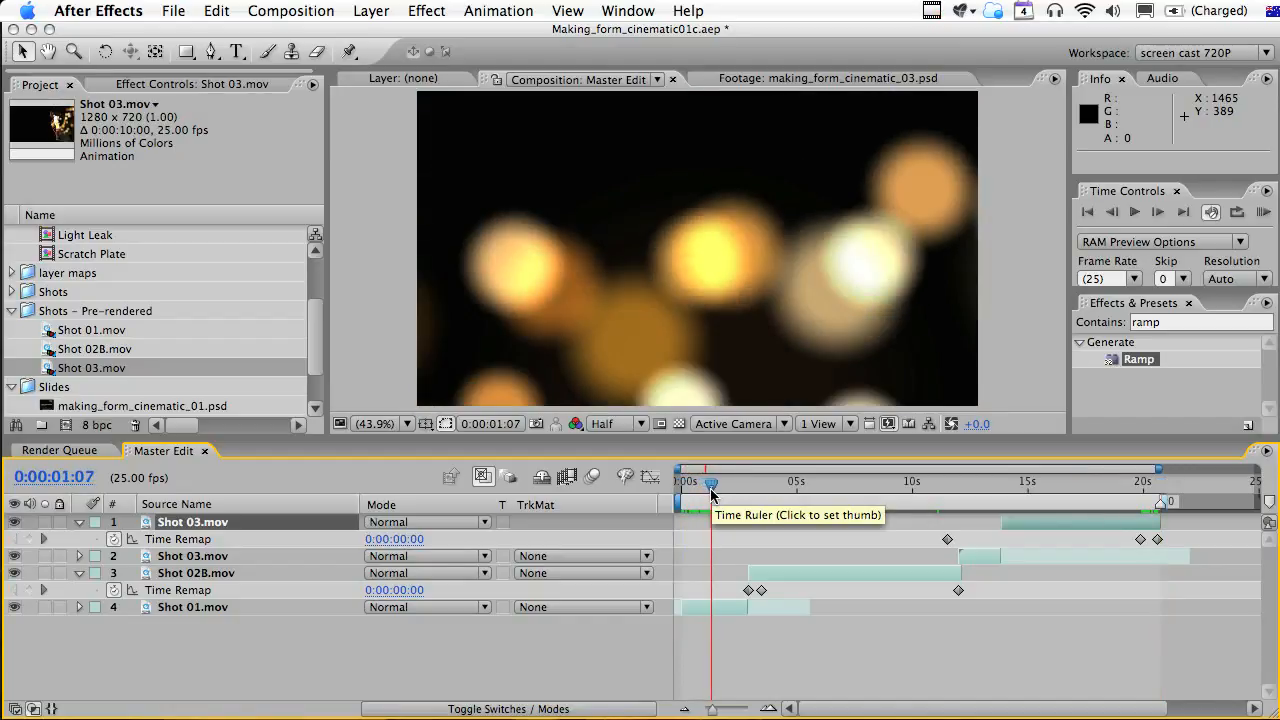
left_click(727, 648)
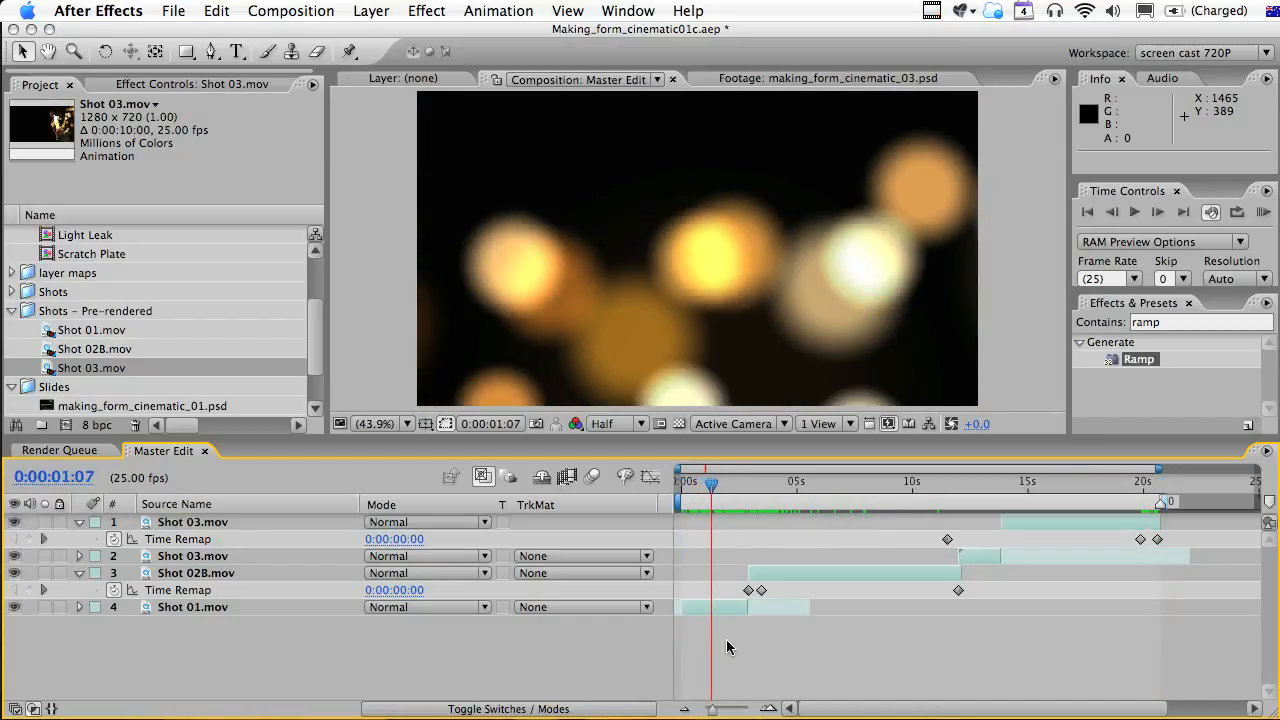
right_click(727, 640)
mouse_move(762, 650)
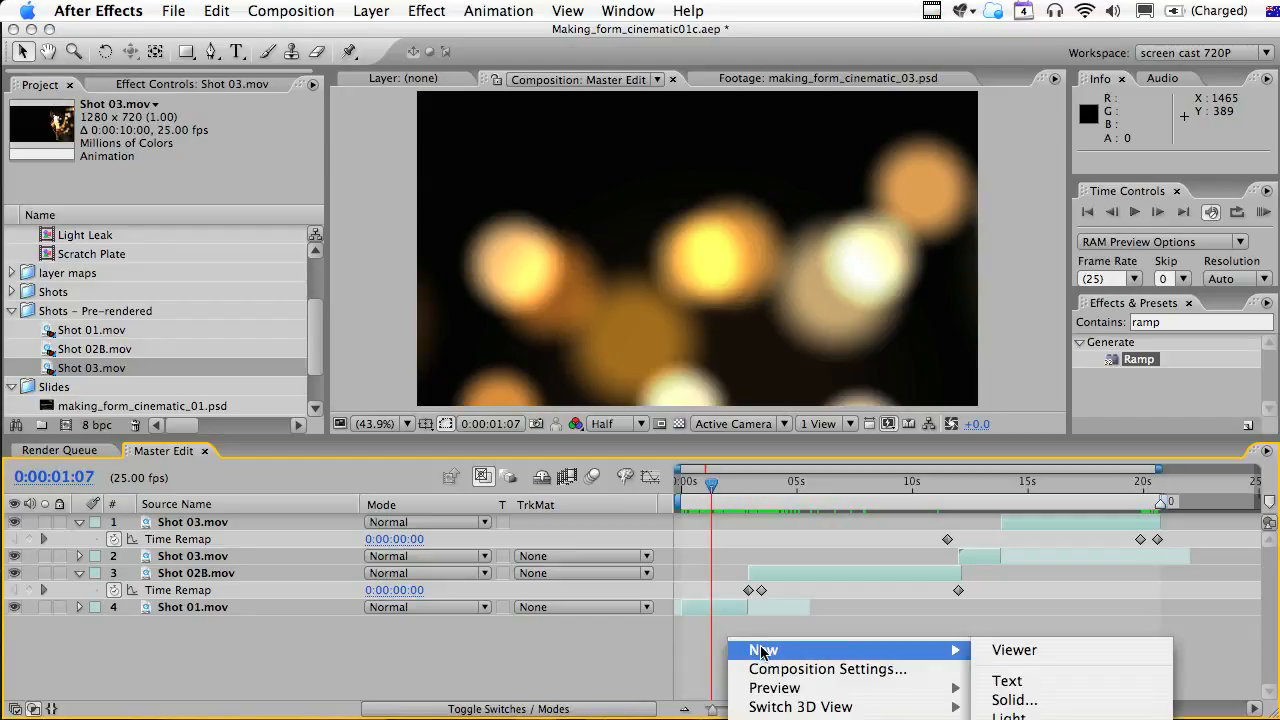
left_click(1053, 702)
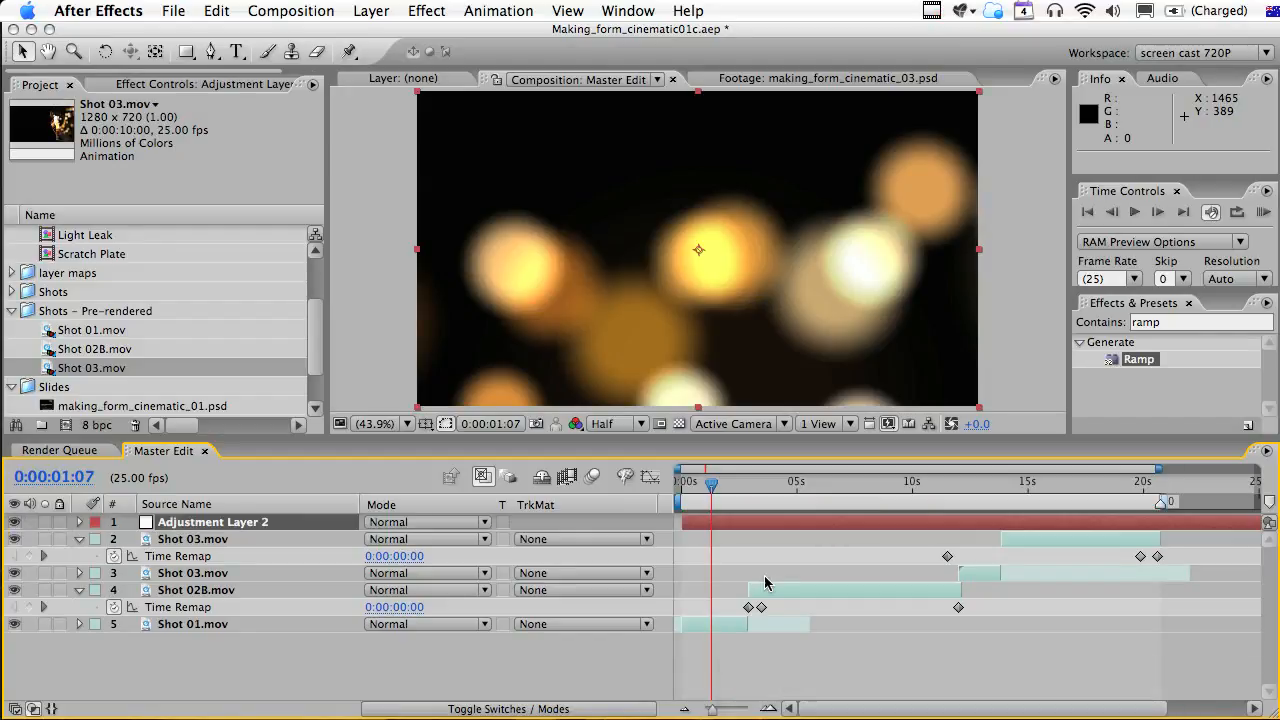
Apply the Noise effect to the adjustment layer, set Amount of Noise to 8% and scrub to check the grain.
left_click(1179, 323)
type("noise")
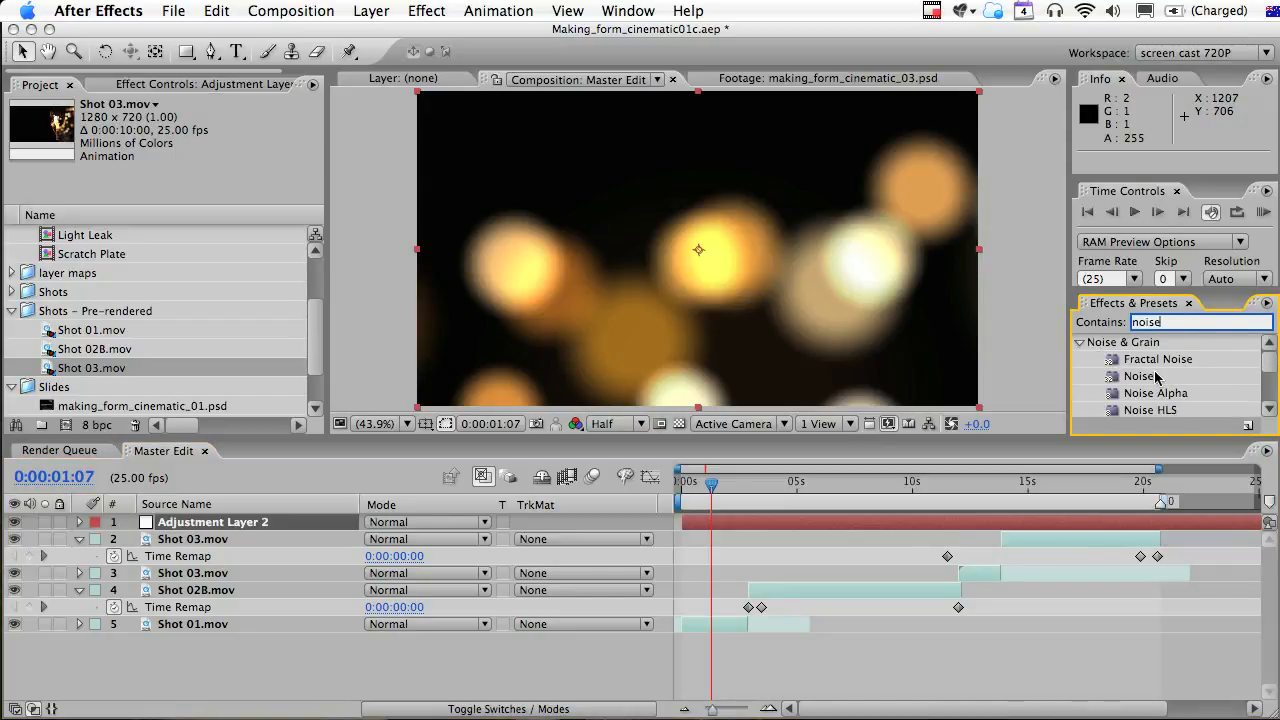
left_click_drag(1155, 376, 934, 527)
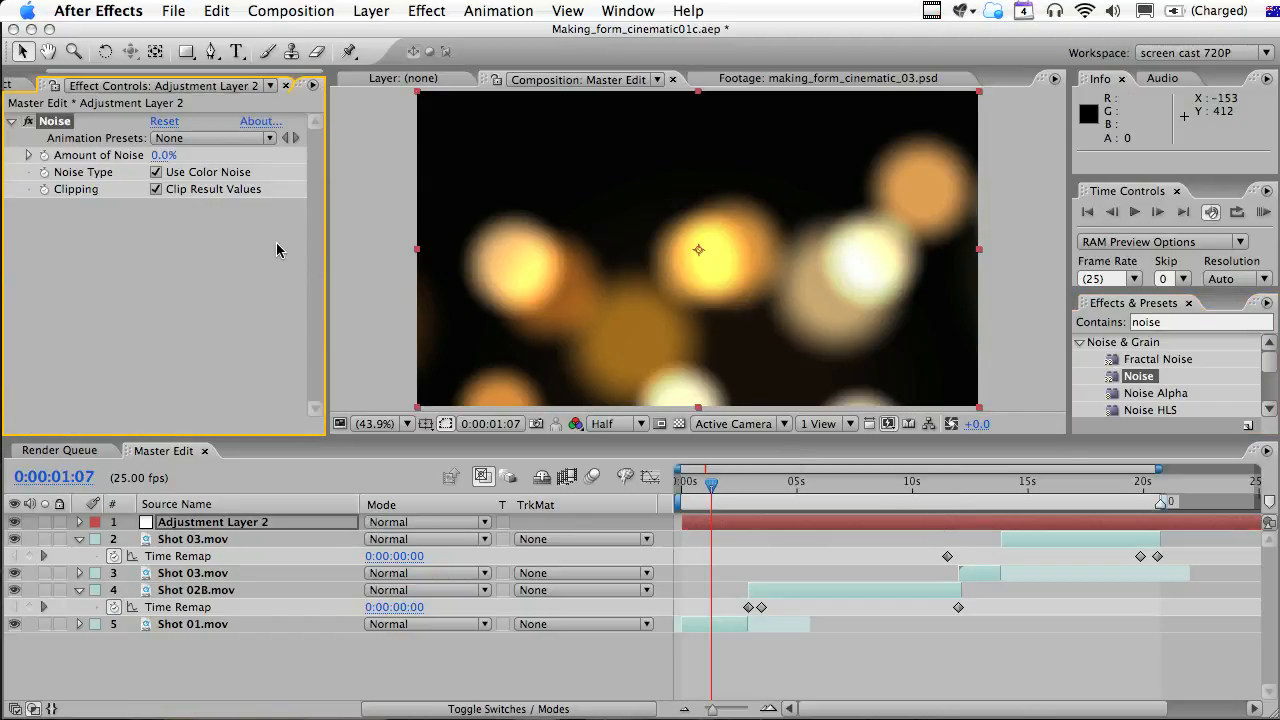
left_click(161, 156)
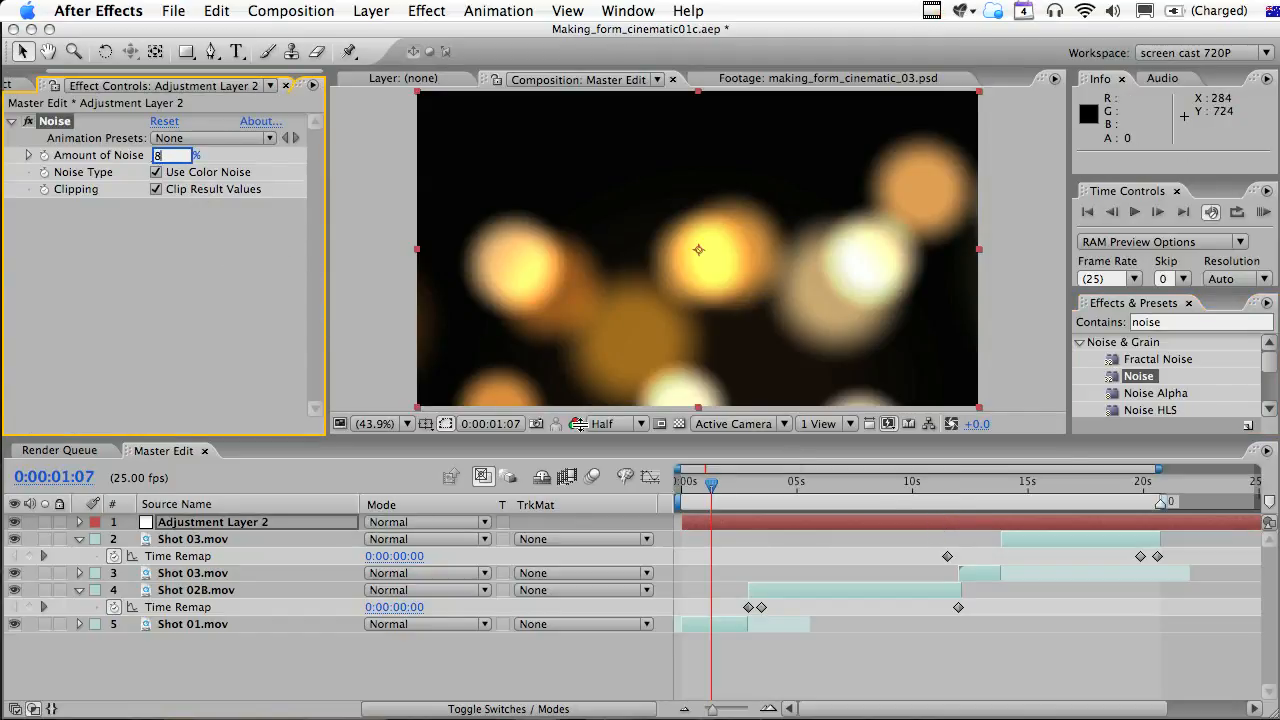
mouse_move(707, 490)
left_mouse_down()
mouse_move(770, 486)
mouse_move(707, 490)
left_mouse_up()
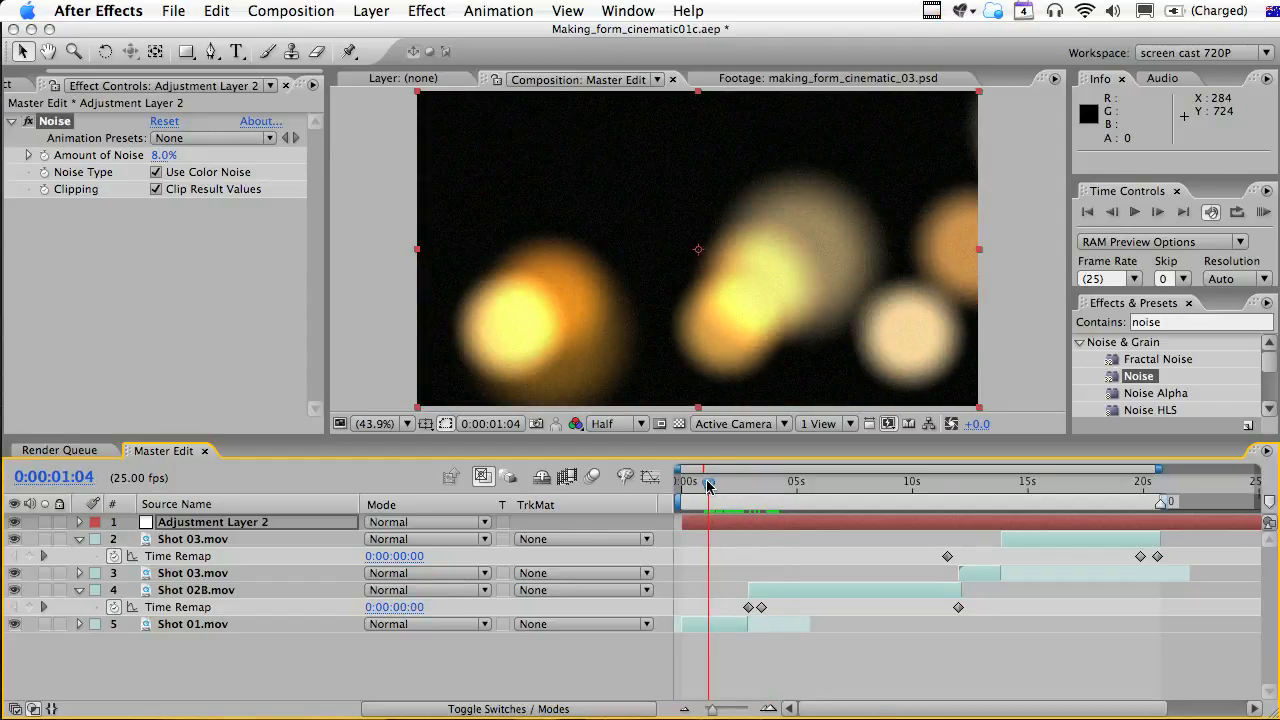
Add the Dust Plate composition to Master Edit directly beneath the adjustment layer, starting at the beginning.
left_click(14, 86)
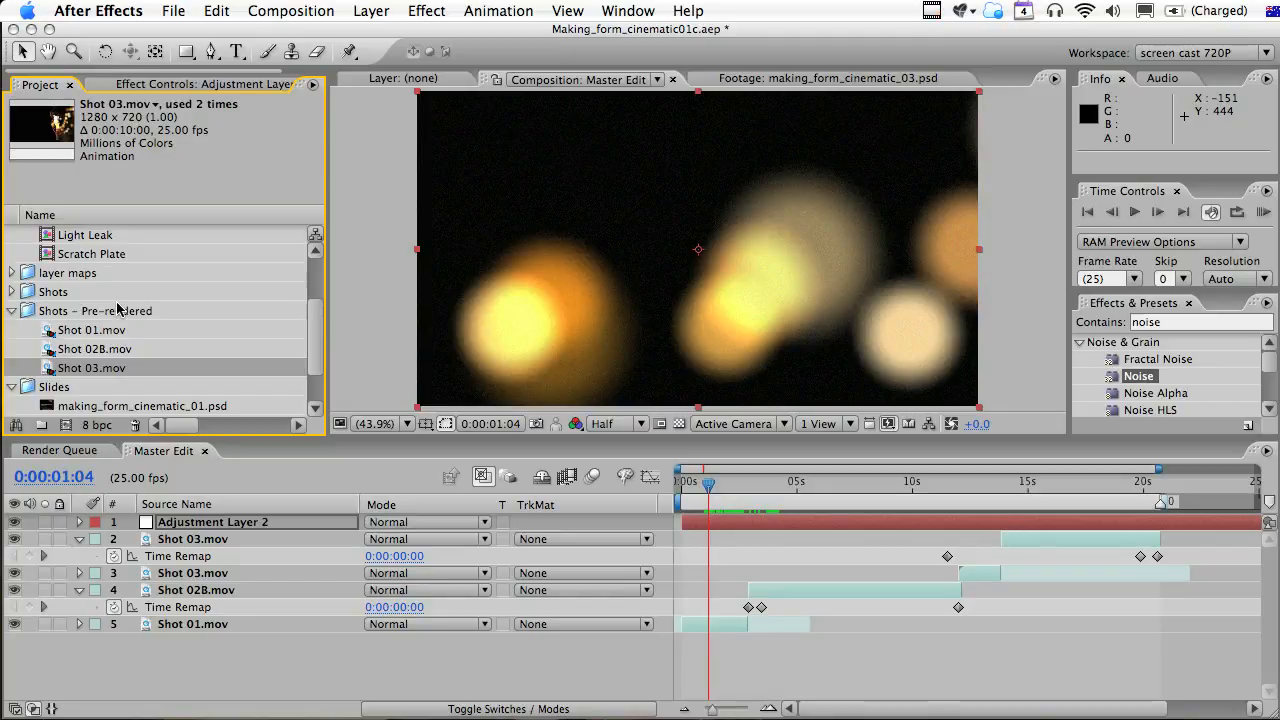
scroll(117, 308, "up", 5)
left_click_drag(93, 320, 218, 537)
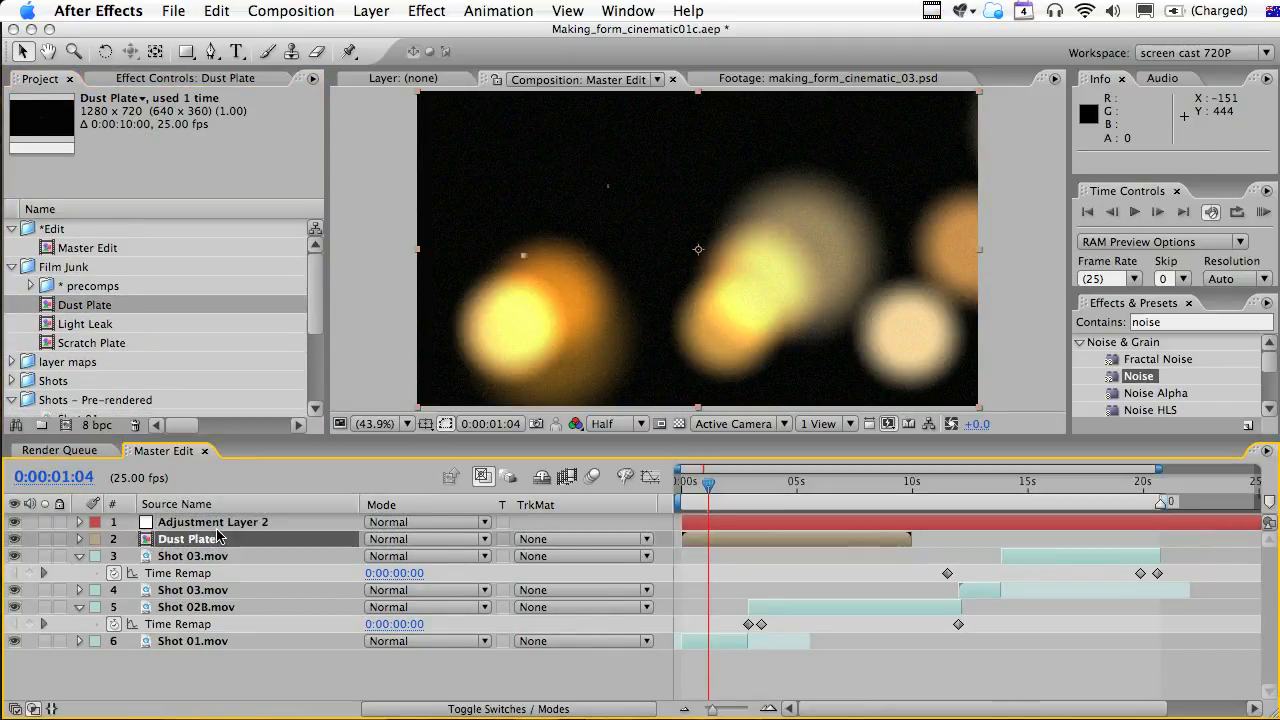
Set the Dust Plate layer's blending mode to Add and its opacity to 45%, checking the dust over the footage.
left_click(415, 540)
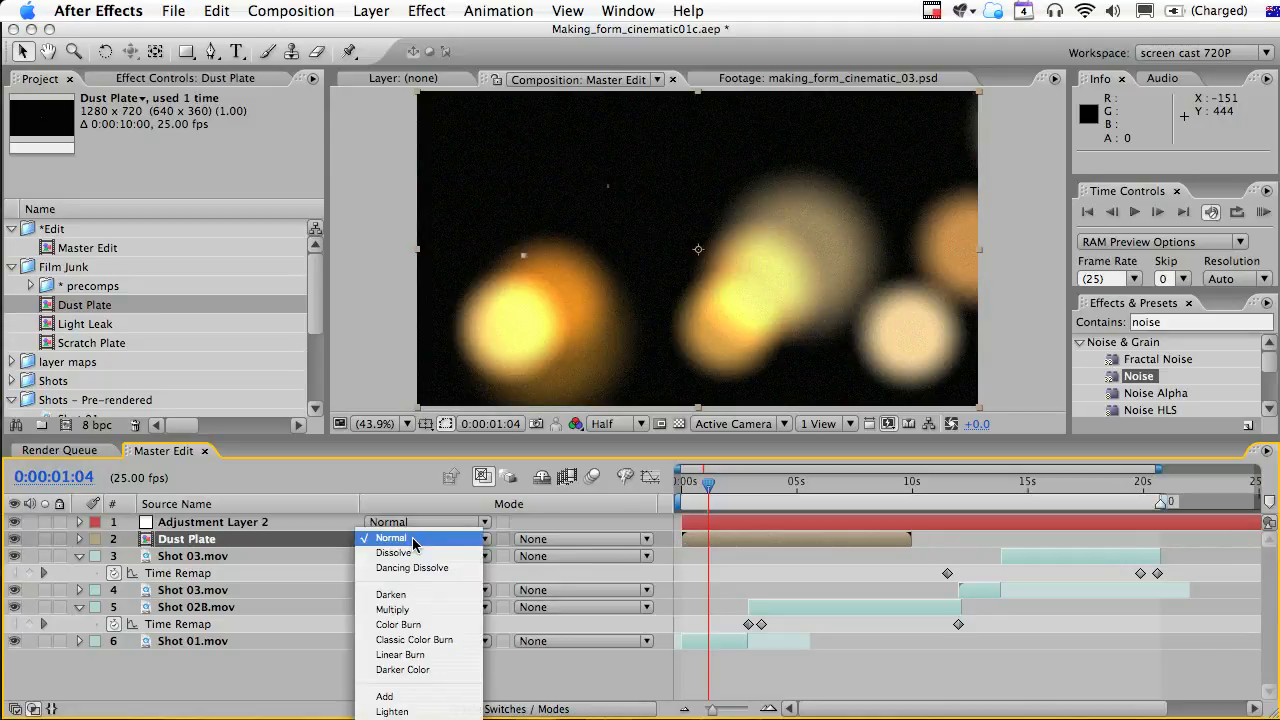
left_click(432, 693)
left_click_drag(708, 490, 722, 490)
key("t")
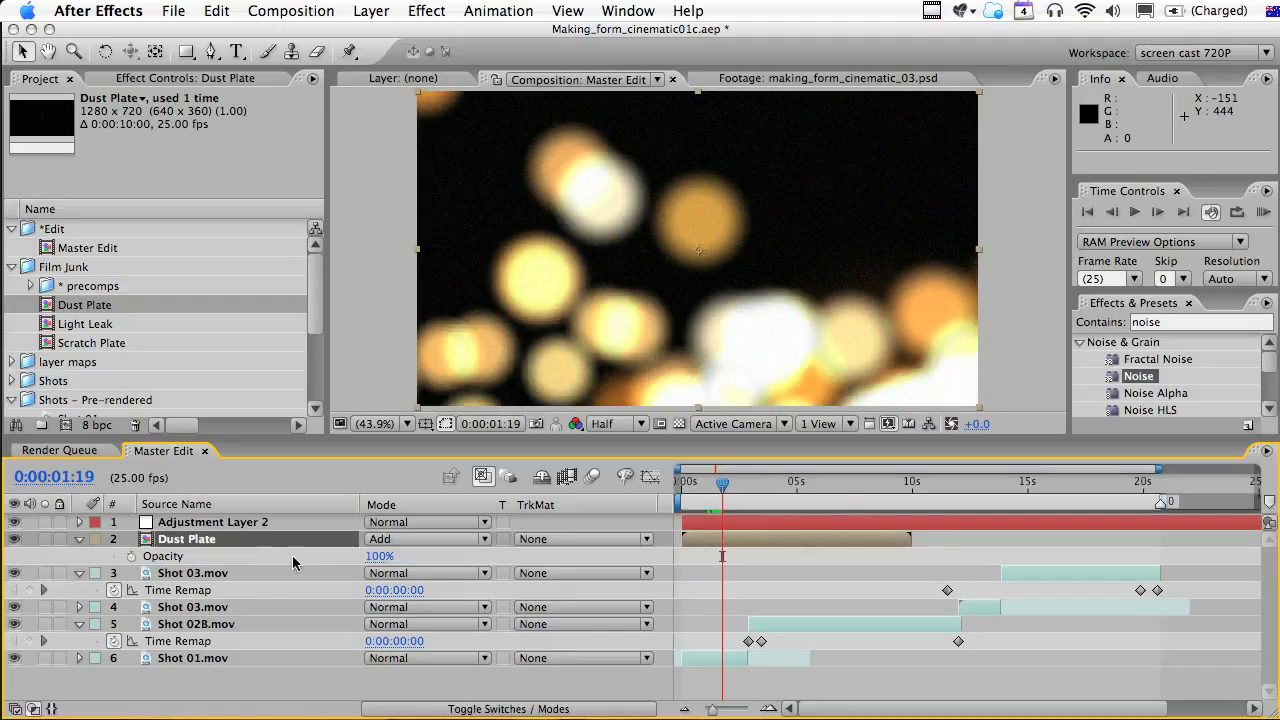
left_click_drag(379, 556, 412, 560)
left_click_drag(708, 490, 746, 490)
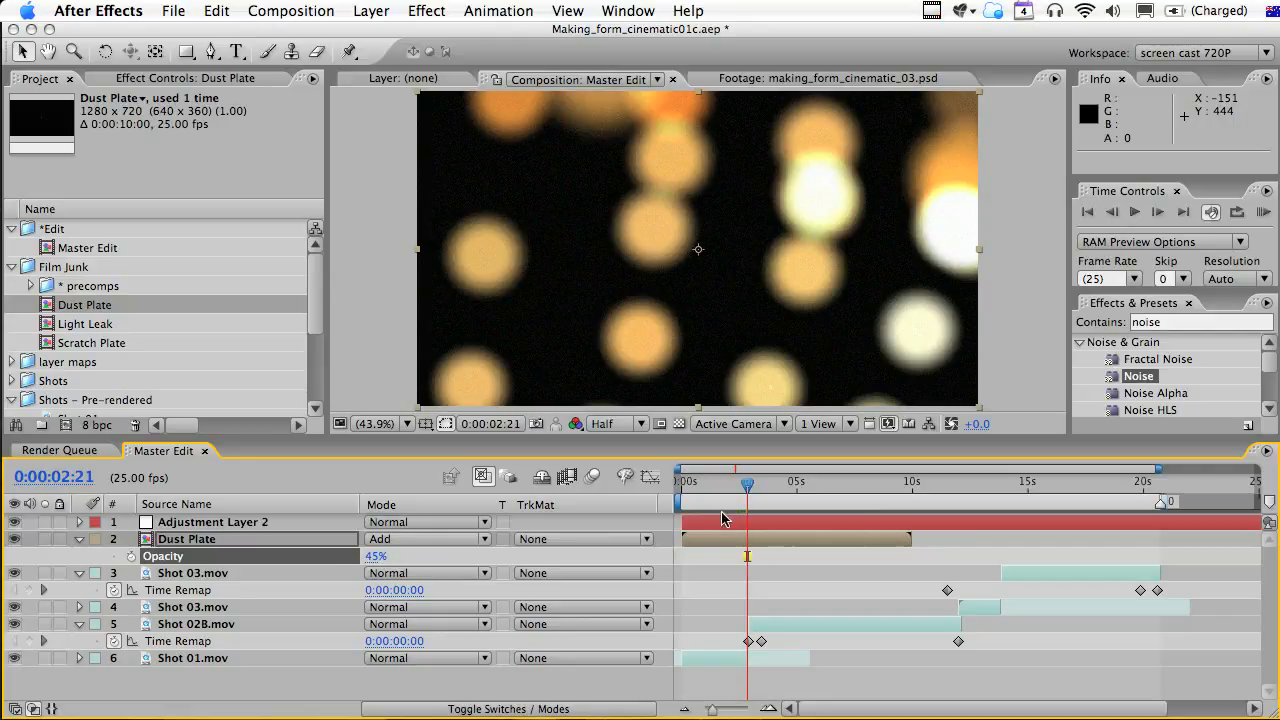
mouse_move(713, 492)
left_mouse_down()
mouse_move(694, 490)
mouse_move(716, 490)
left_mouse_up()
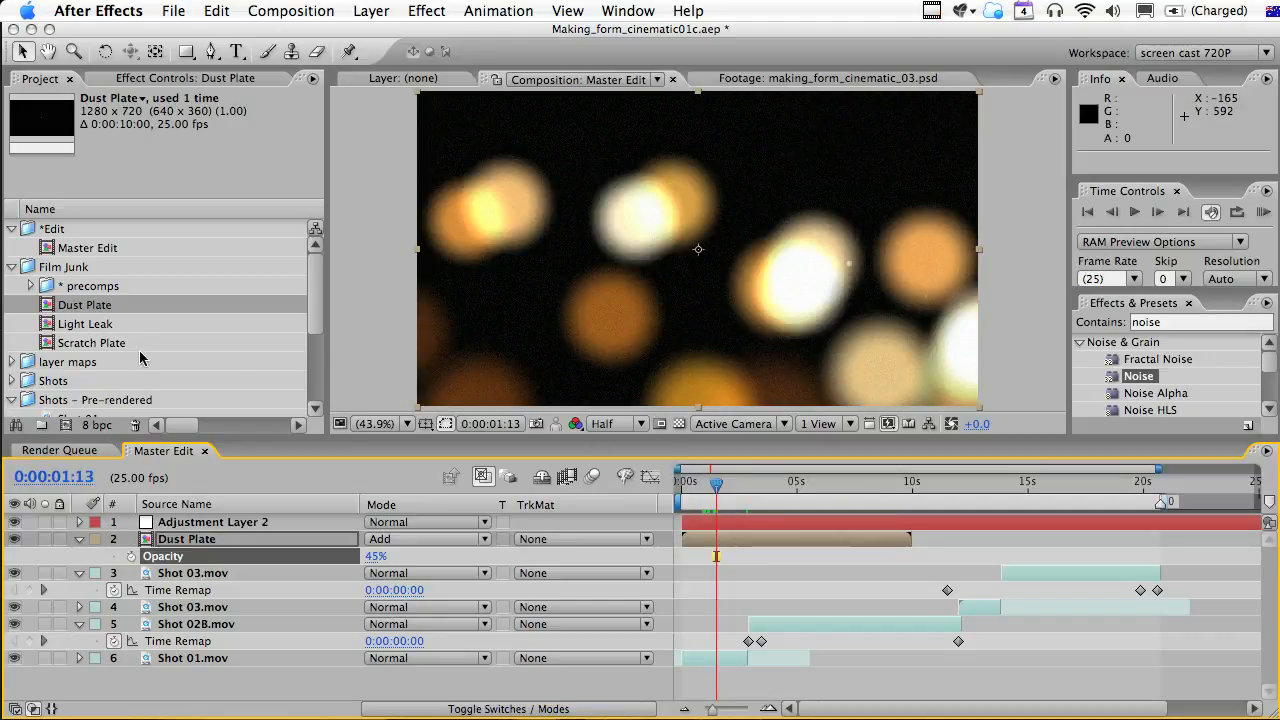
Add the Scratch Plate composition to Master Edit directly beneath Dust Plate and open it for editing.
left_click_drag(120, 344, 200, 562)
mouse_move(723, 492)
left_mouse_down()
mouse_move(746, 490)
mouse_move(735, 490)
left_mouse_up()
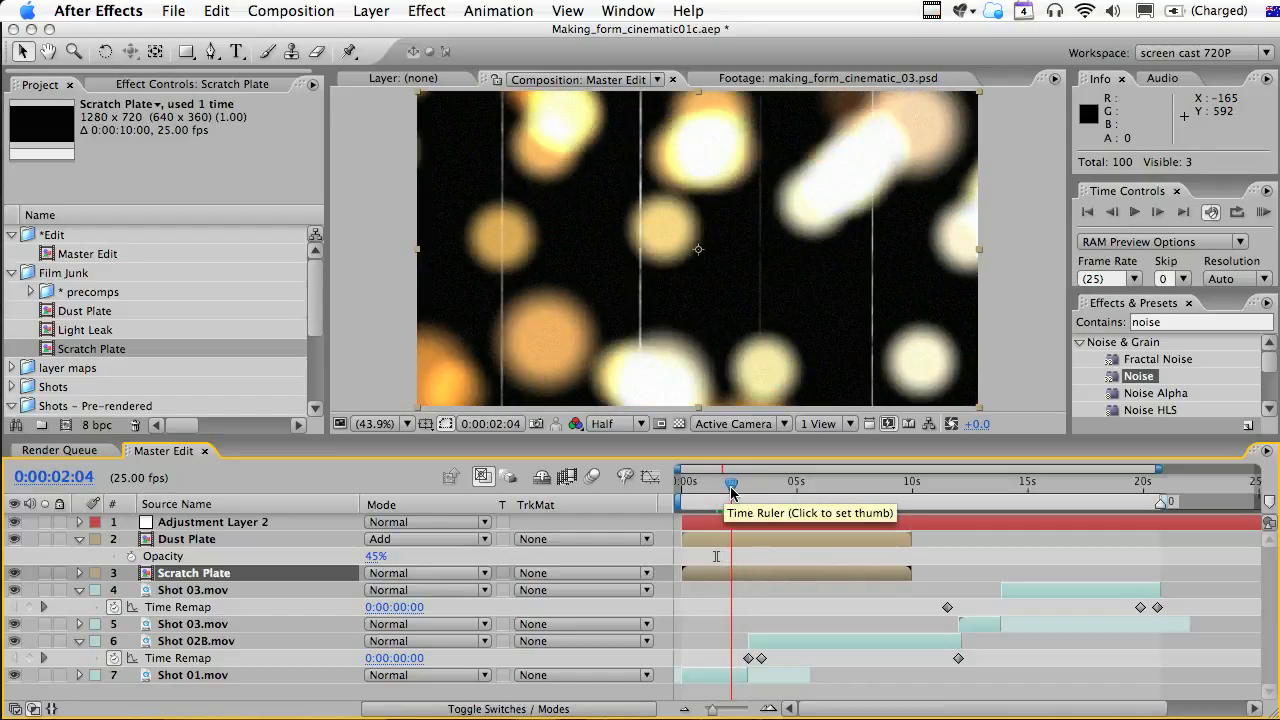
right_click(200, 571)
double_click(200, 571)
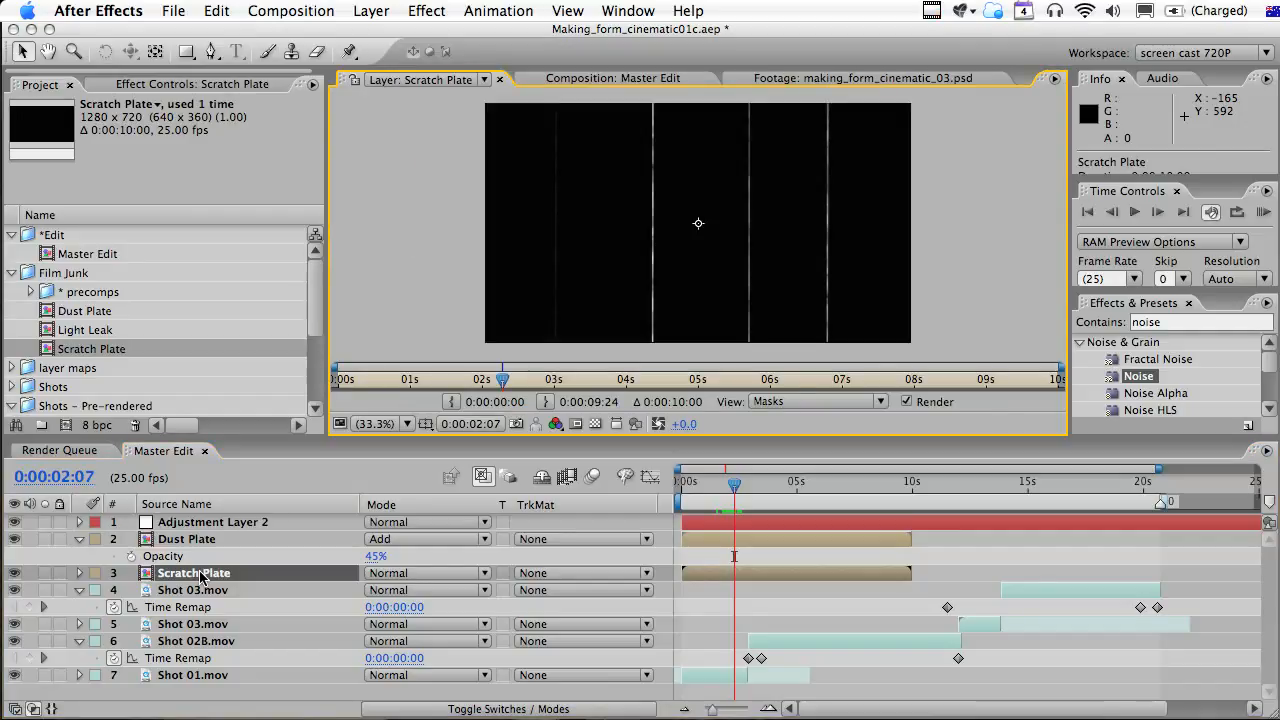
double_click(200, 574)
Set Particles in X to 50 in the Form layer's effect and return to the Master Edit composition.
left_click_drag(791, 487, 777, 487)
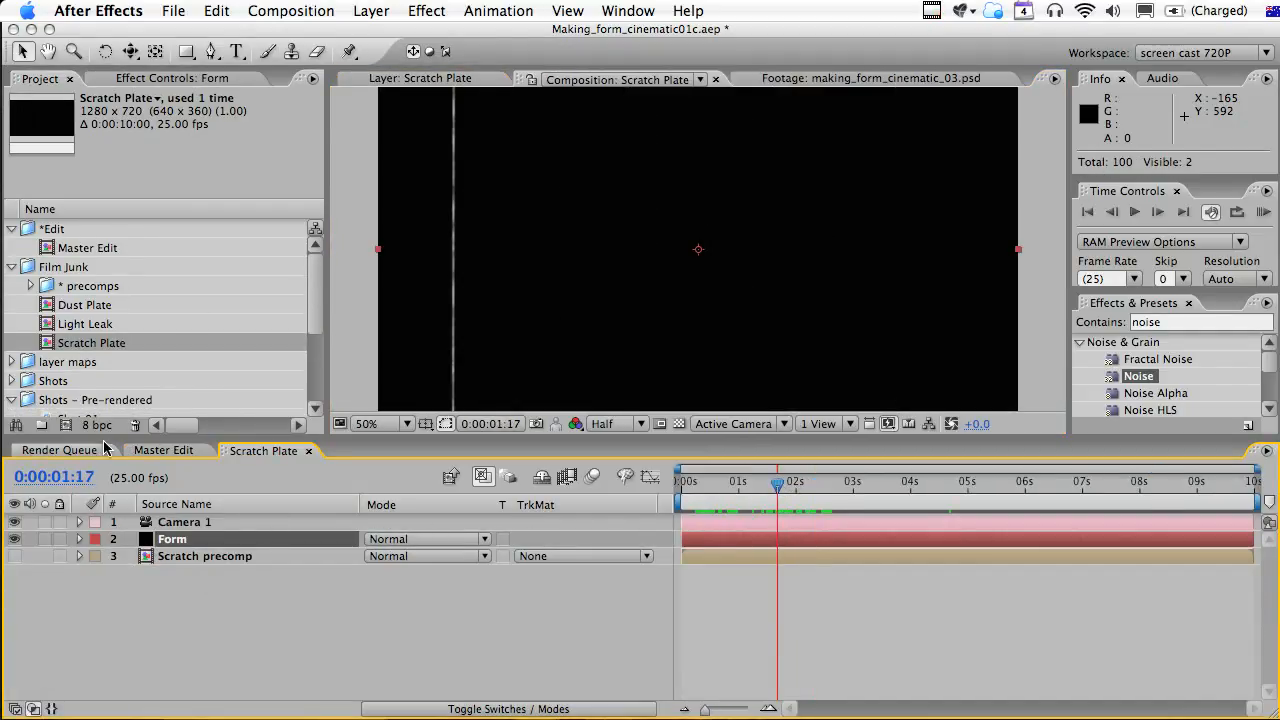
left_click(200, 78)
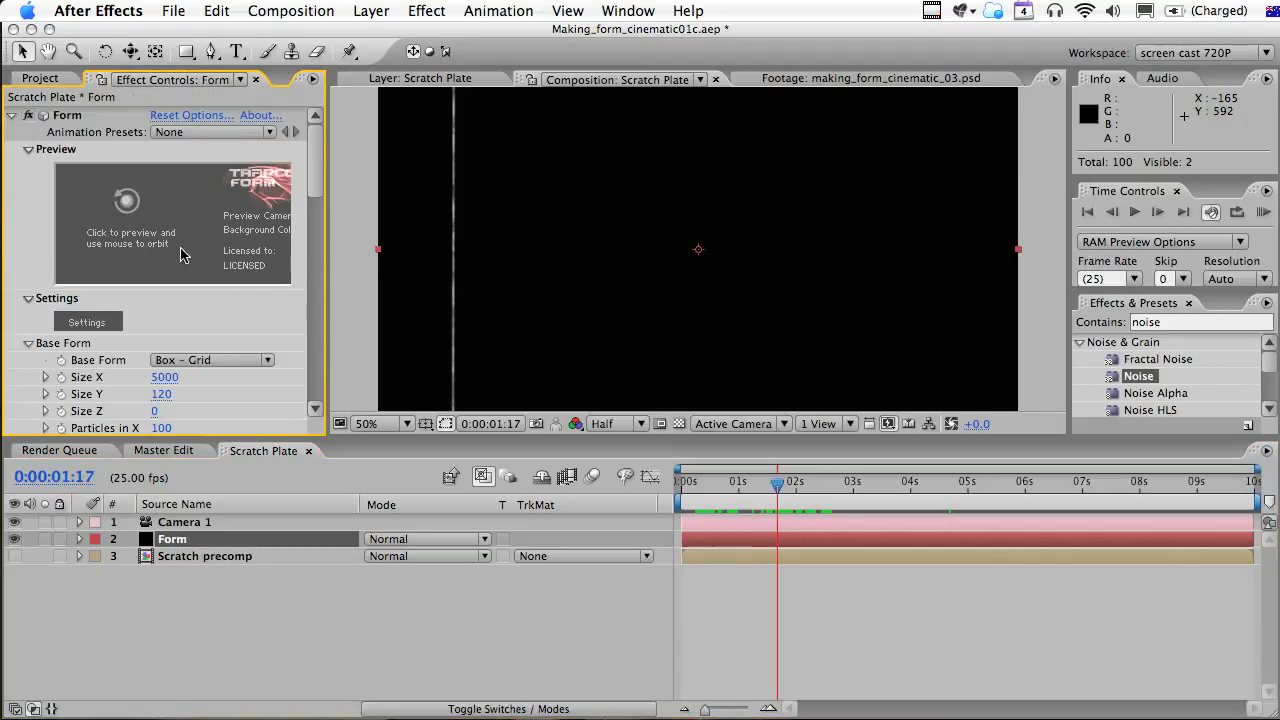
scroll(181, 385, "down", 4)
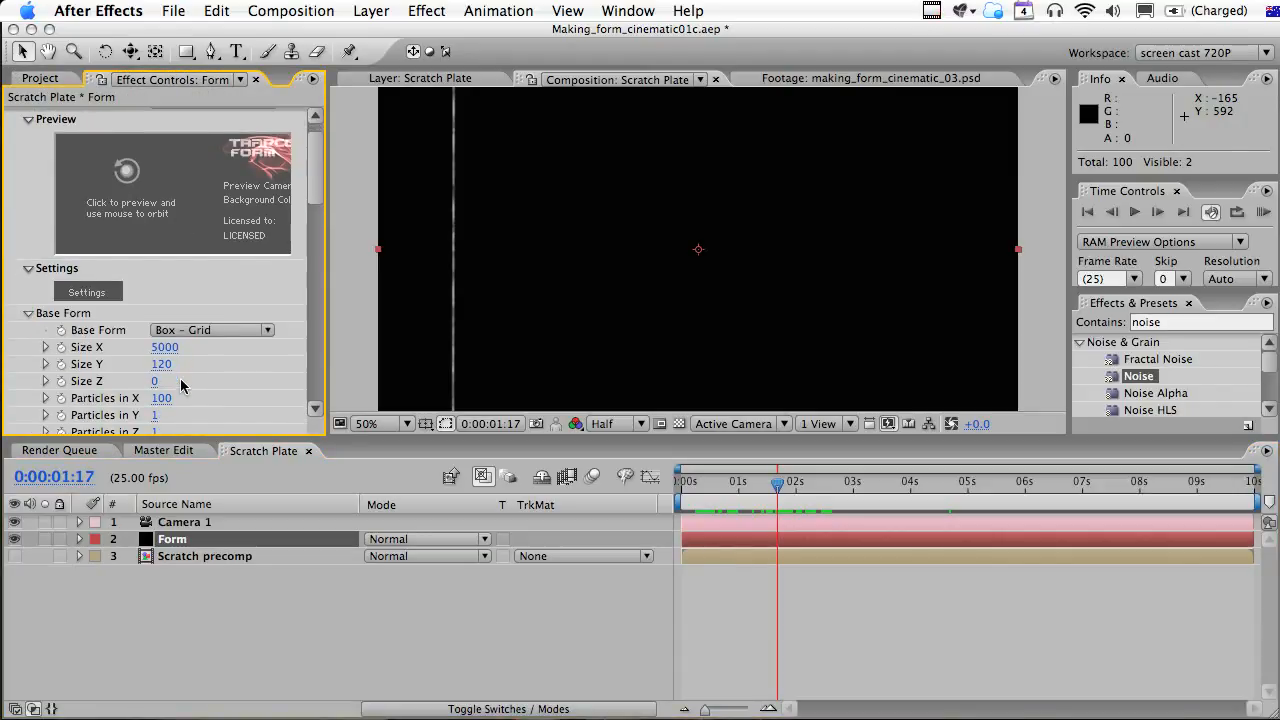
left_click(161, 370)
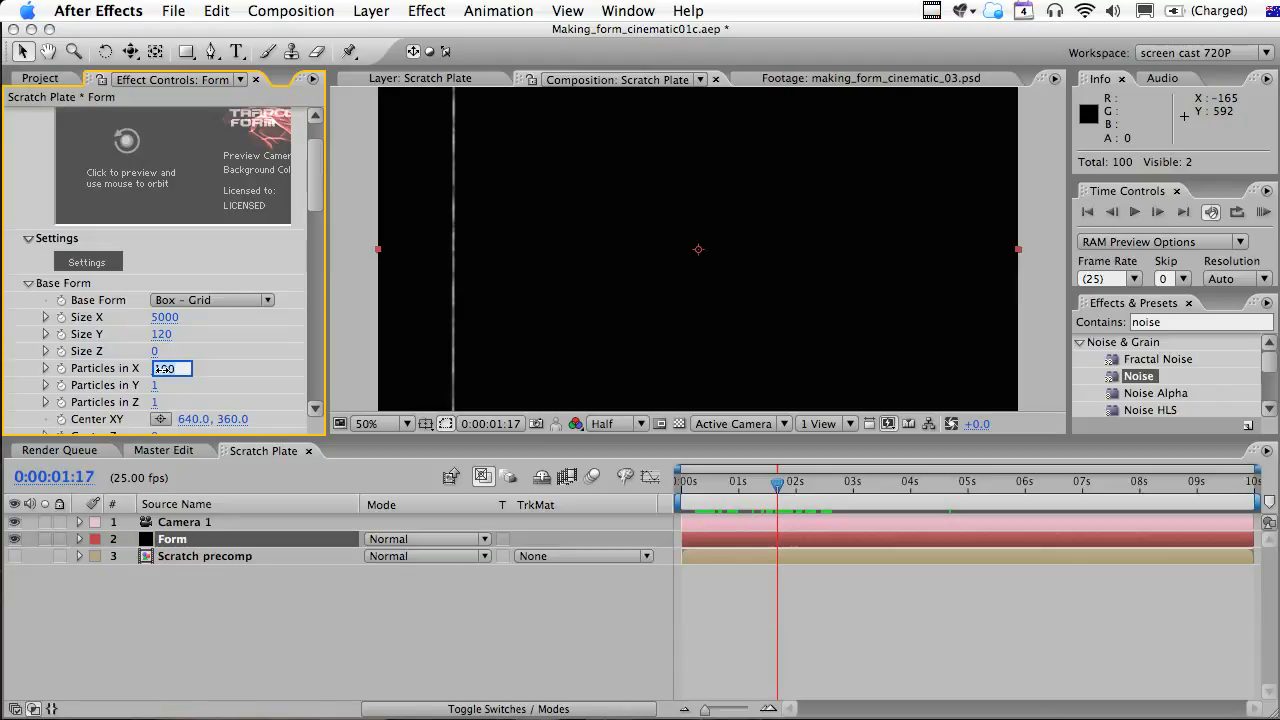
key("Return")
key("KP_0")
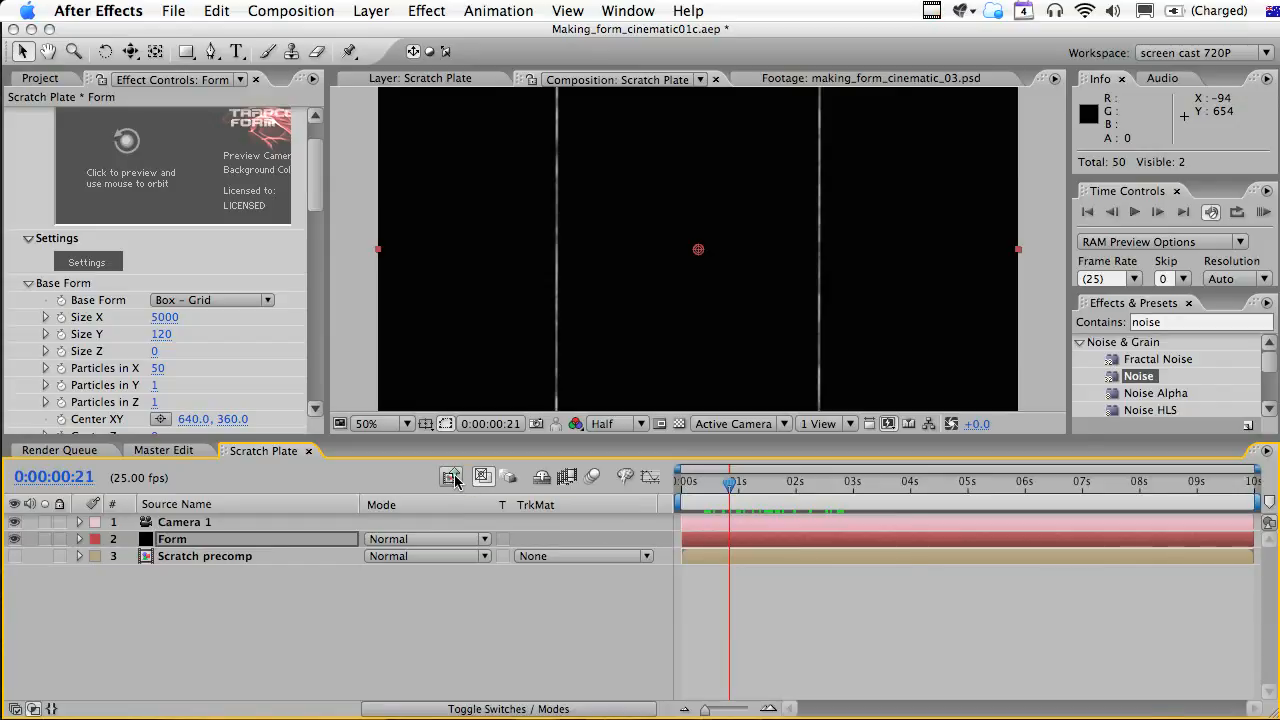
left_click(452, 477)
left_click(720, 485)
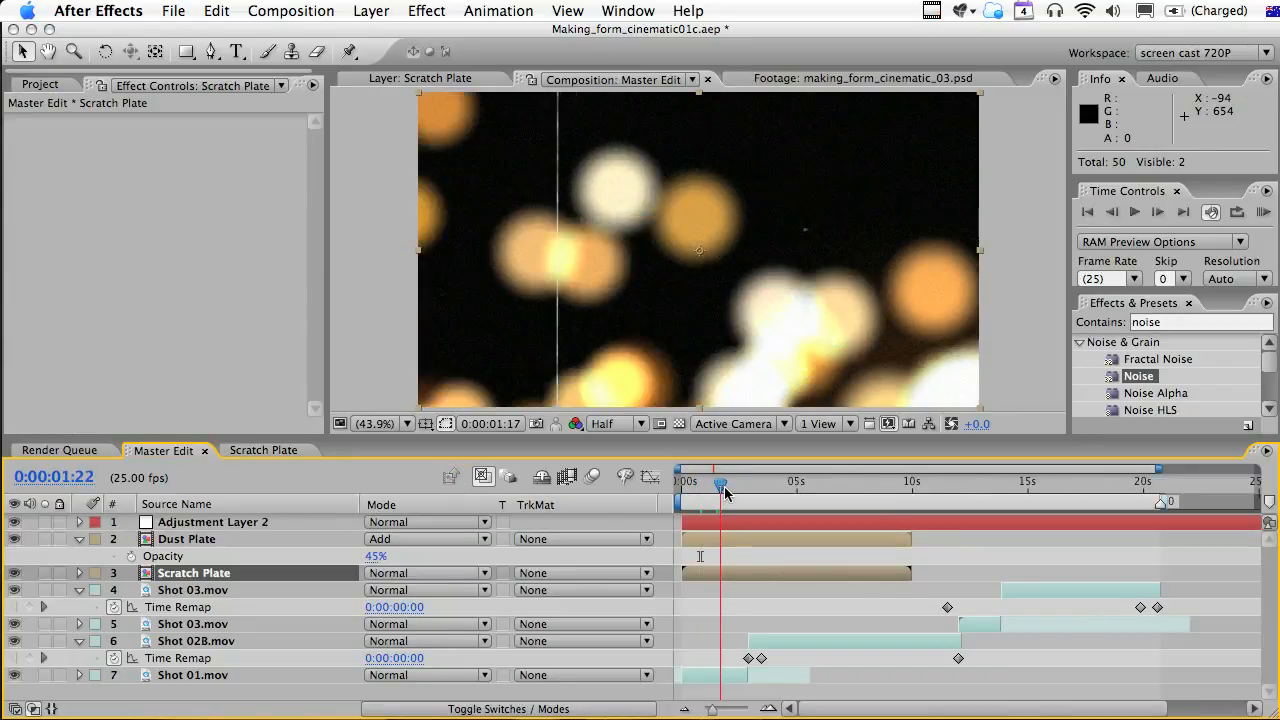
left_click_drag(724, 490, 728, 488)
Set the Scratch Plate layer's opacity to 60% and scrub across the first cut to check the scratches.
key("r")
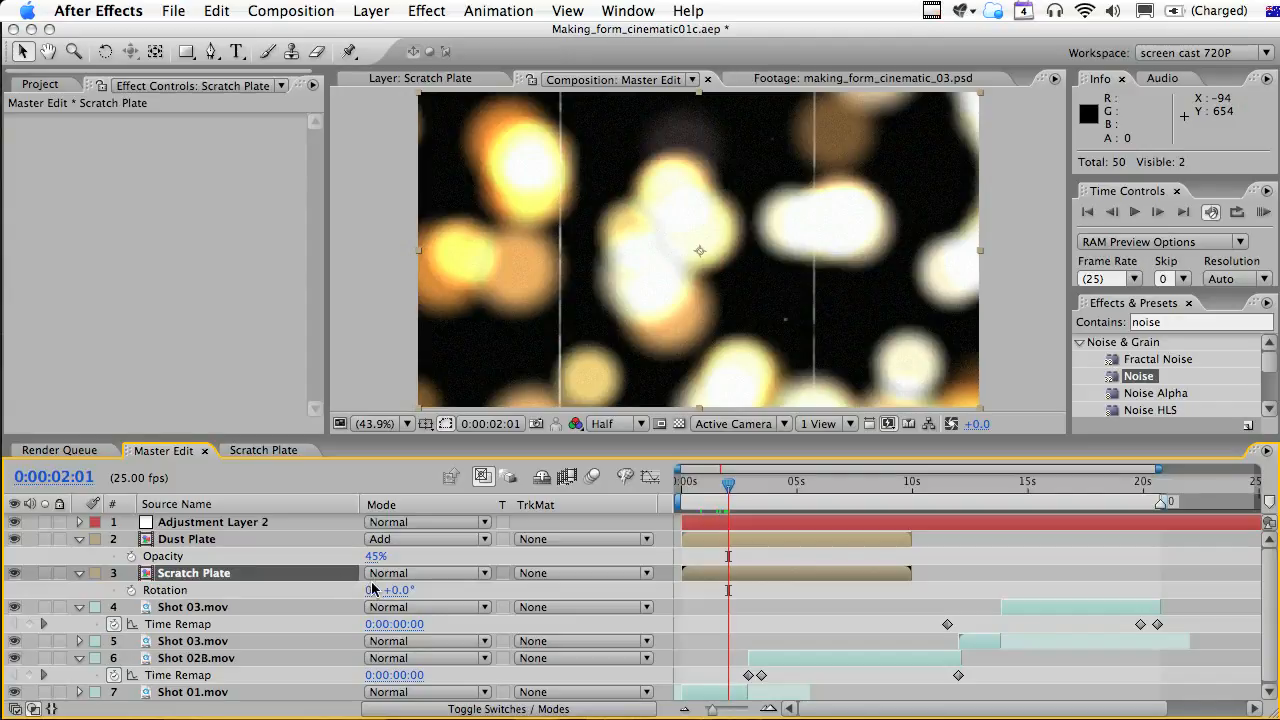
key("t")
left_click_drag(378, 590, 376, 590)
left_click(372, 590)
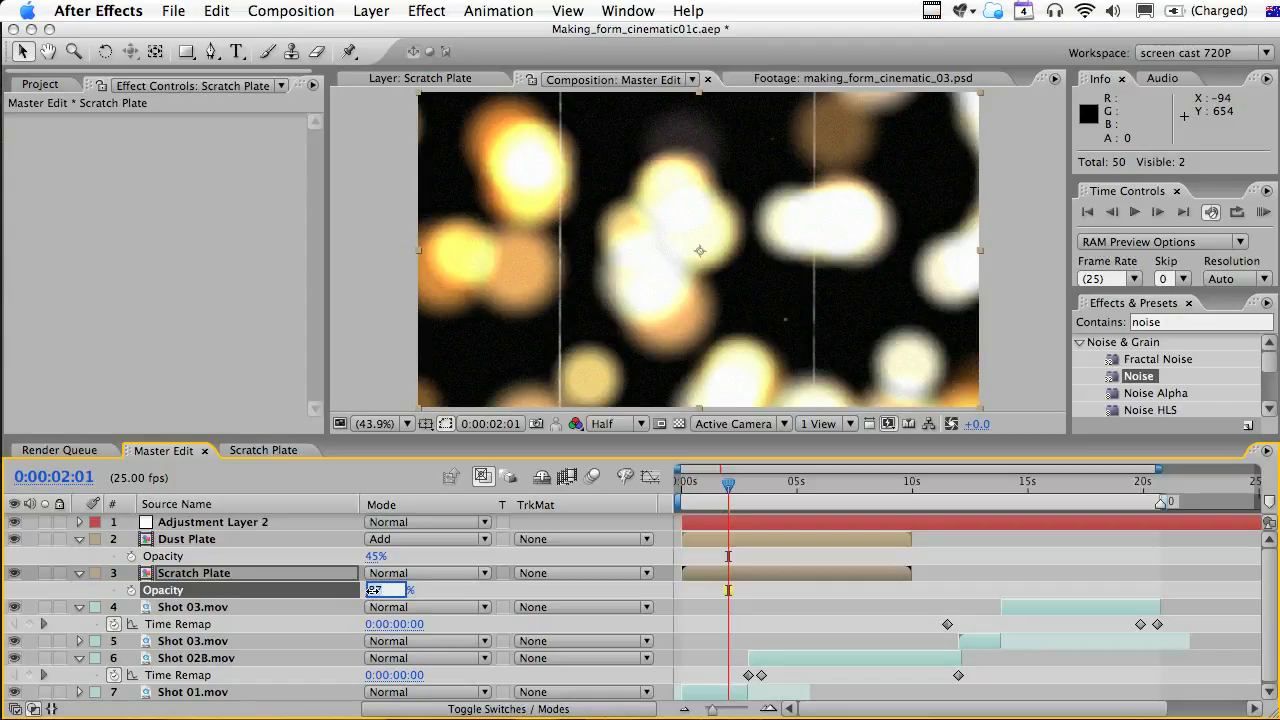
type("50")
key("Return")
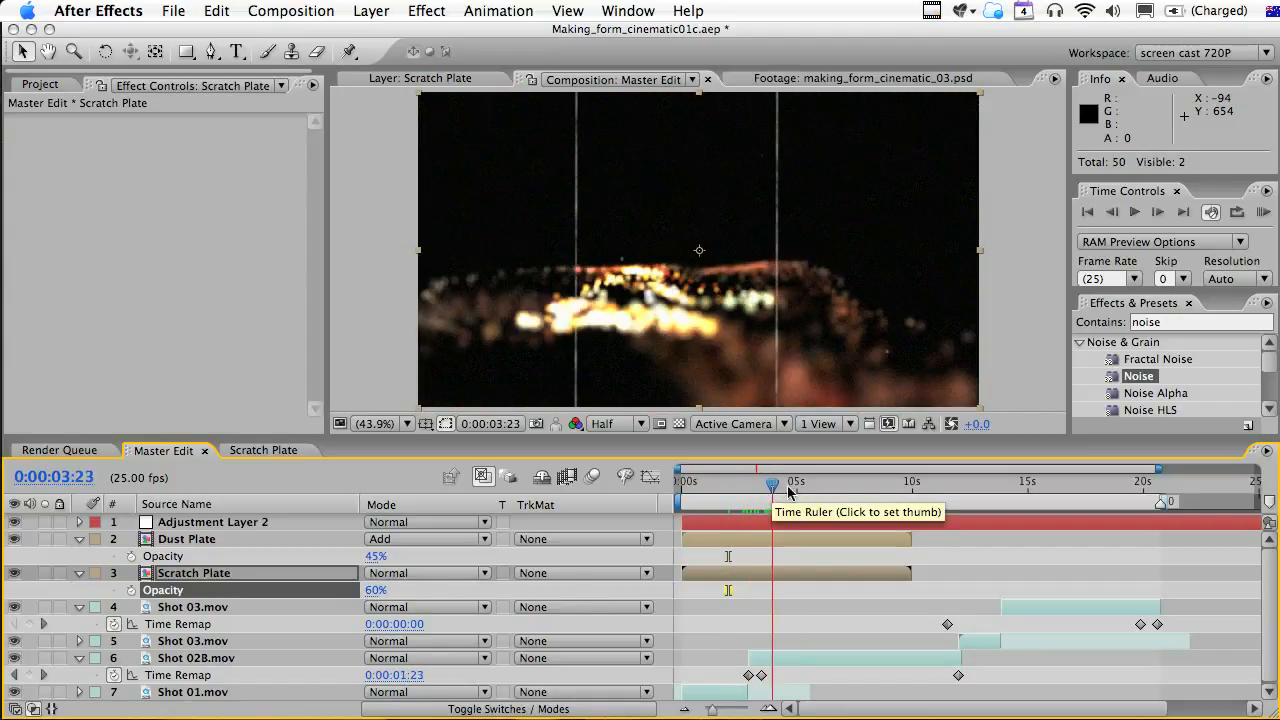
mouse_move(749, 490)
left_mouse_down()
mouse_move(715, 491)
mouse_move(773, 489)
mouse_move(756, 490)
left_mouse_up()
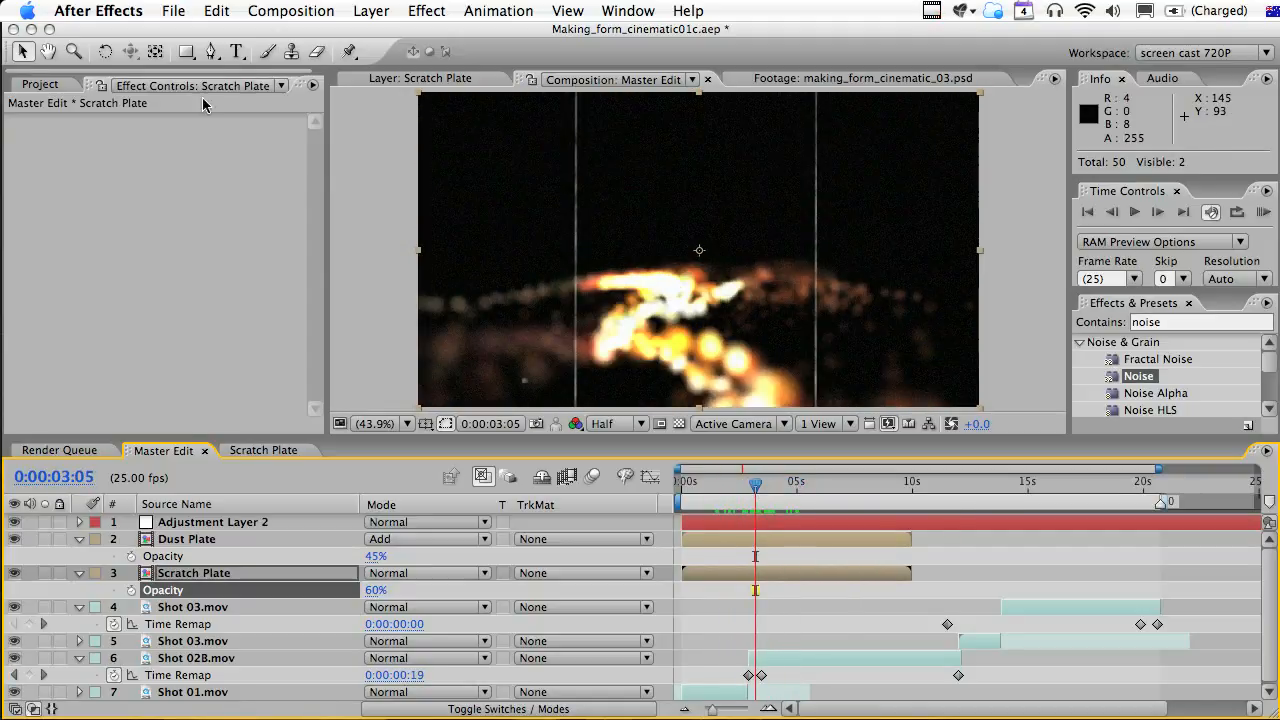
Draw a rectangular mask on the Scratch Plate layer around the right-hand scratch, extending beyond the frame's upper, lower and right edges.
left_click(195, 51)
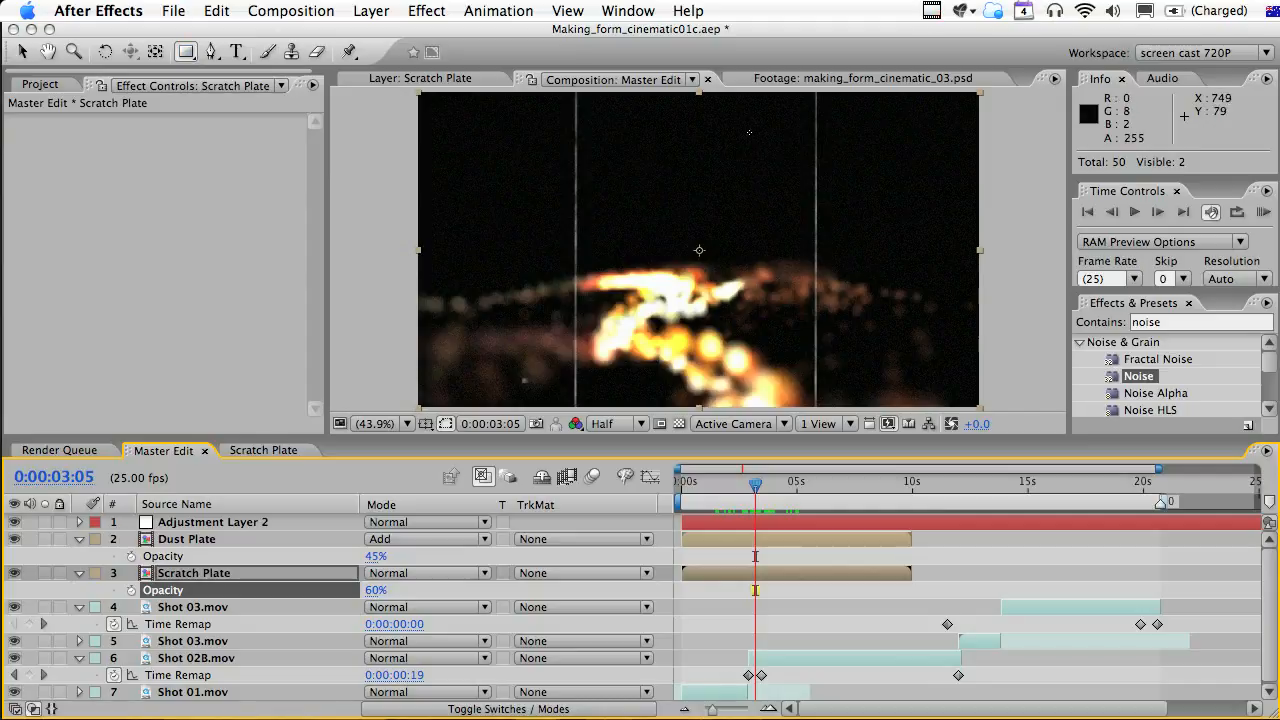
key("comma")
key("comma")
left_click_drag(737, 130, 873, 369)
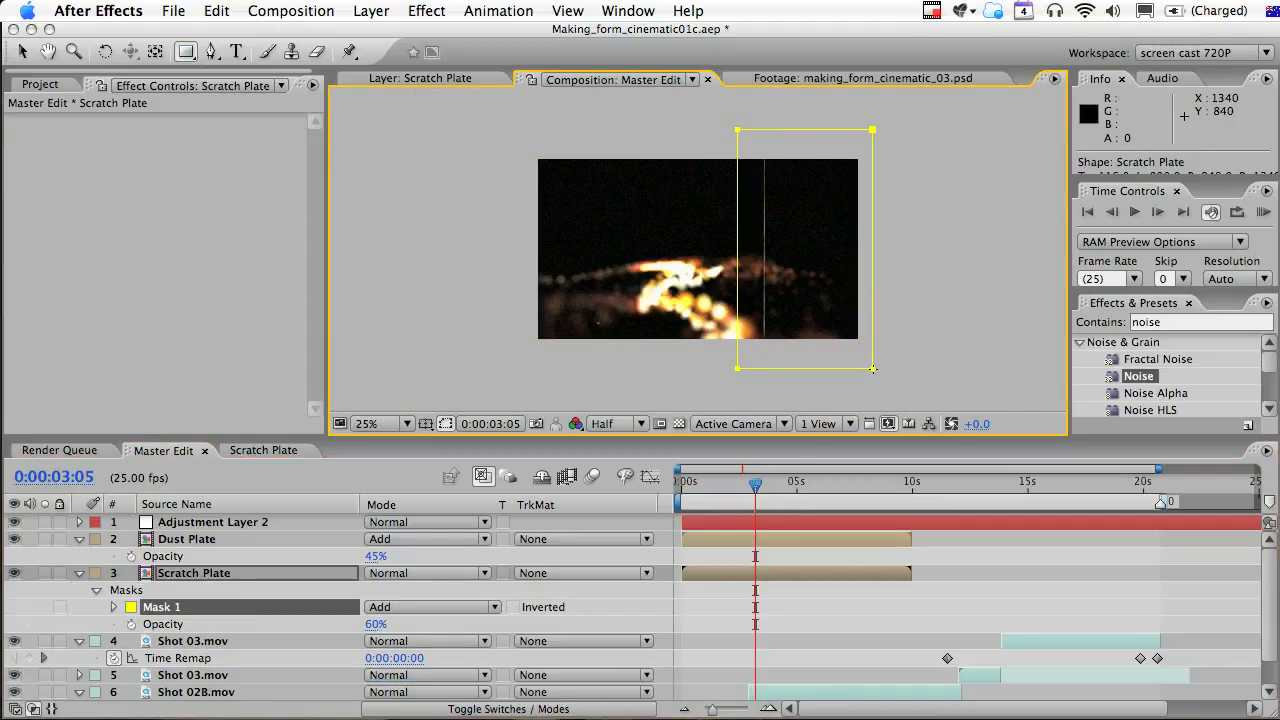
left_click(770, 593)
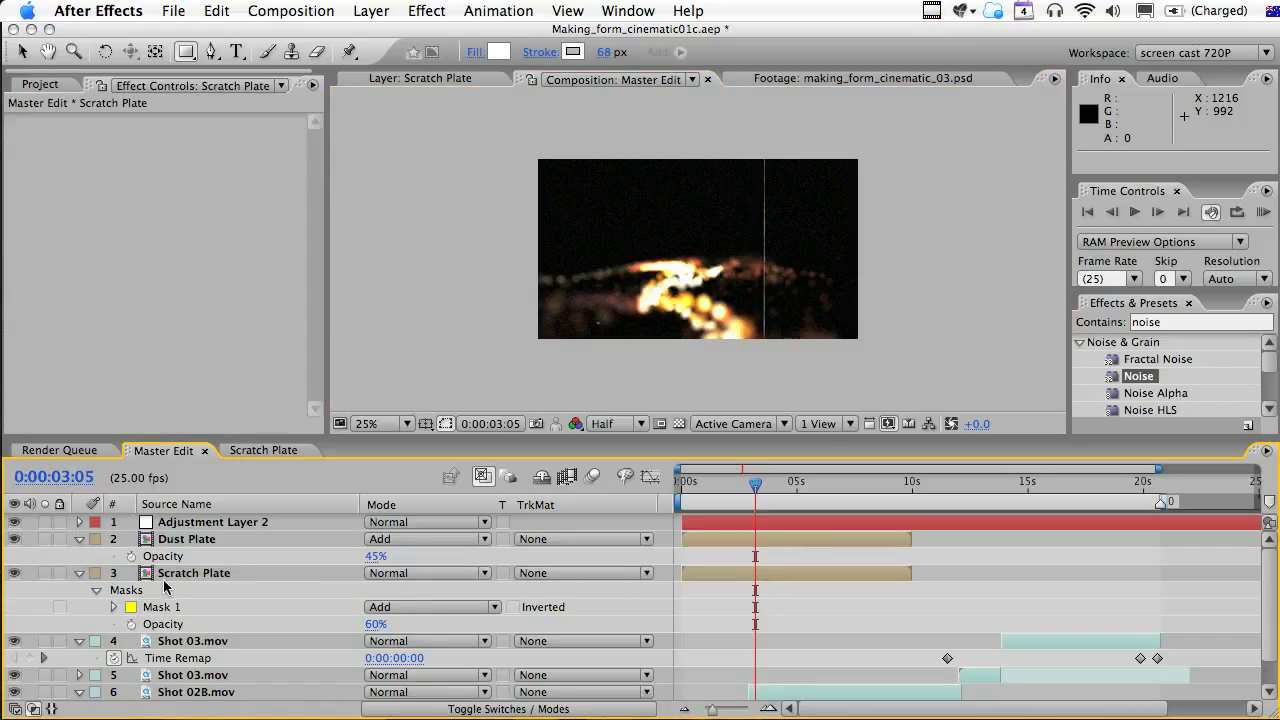
Lower the Scratch Plate layer's opacity to 39% and check it over Shot 01.
left_click(196, 577)
key("u")
key("t")
left_click(372, 590)
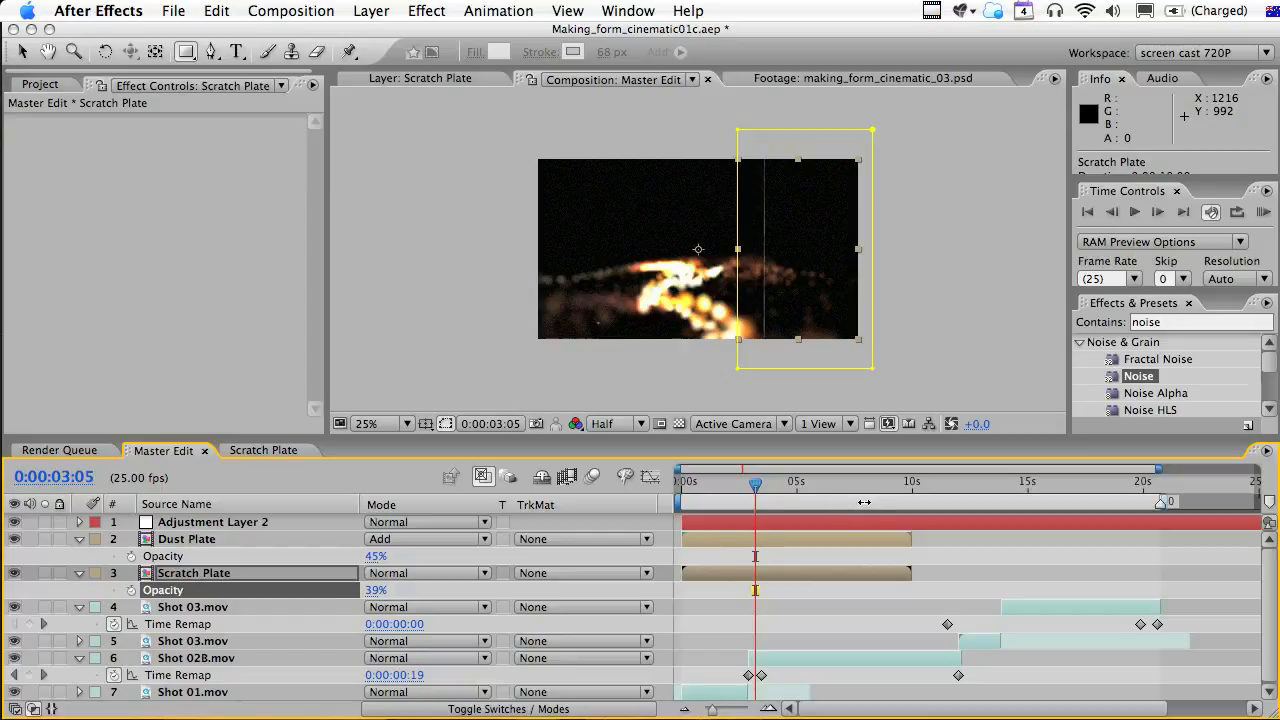
left_click(737, 494)
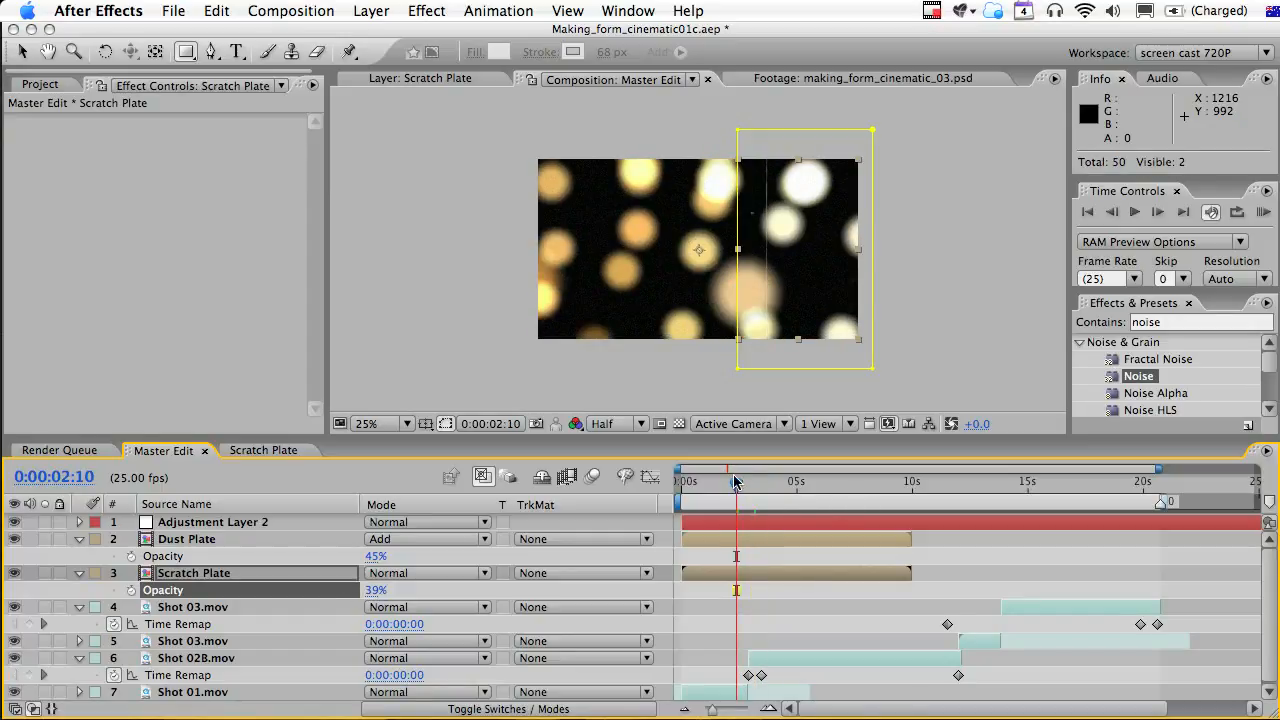
Fit the Master Edit frame to an enlarged viewer and preview the noise, dust and scratch overlays in motion.
key("slash")
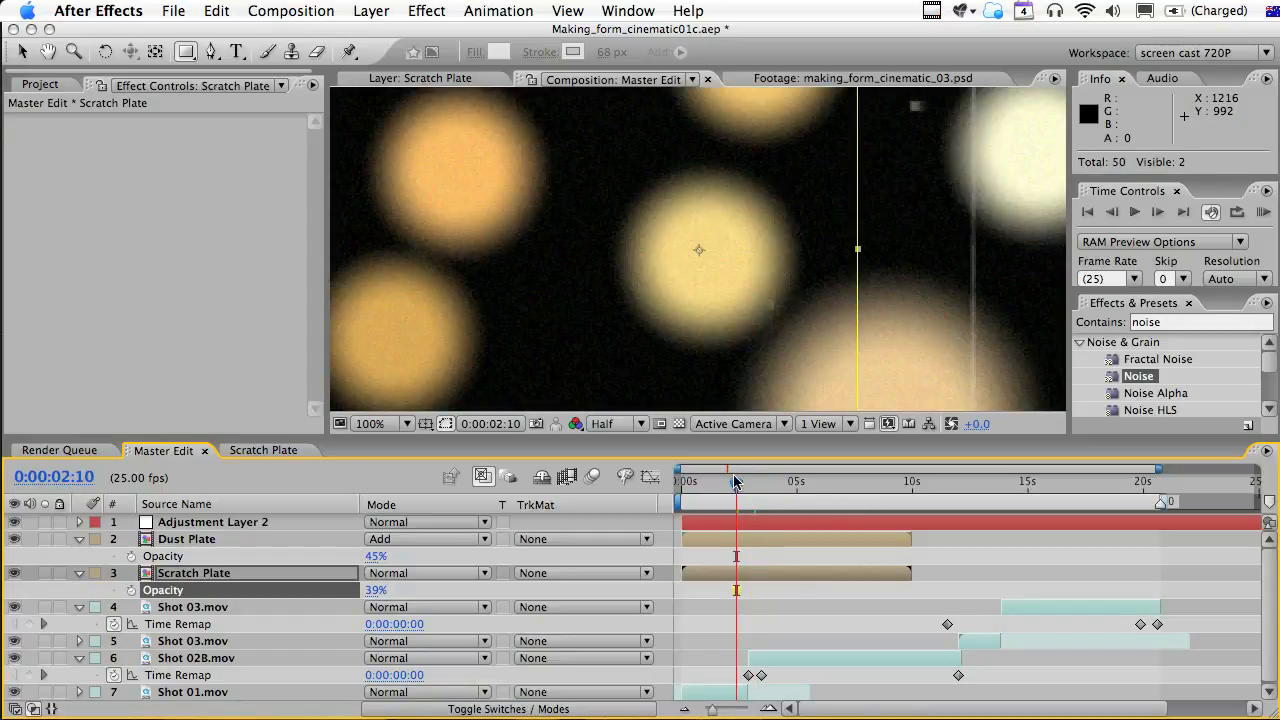
left_click_drag(794, 438, 797, 495)
left_click(372, 477)
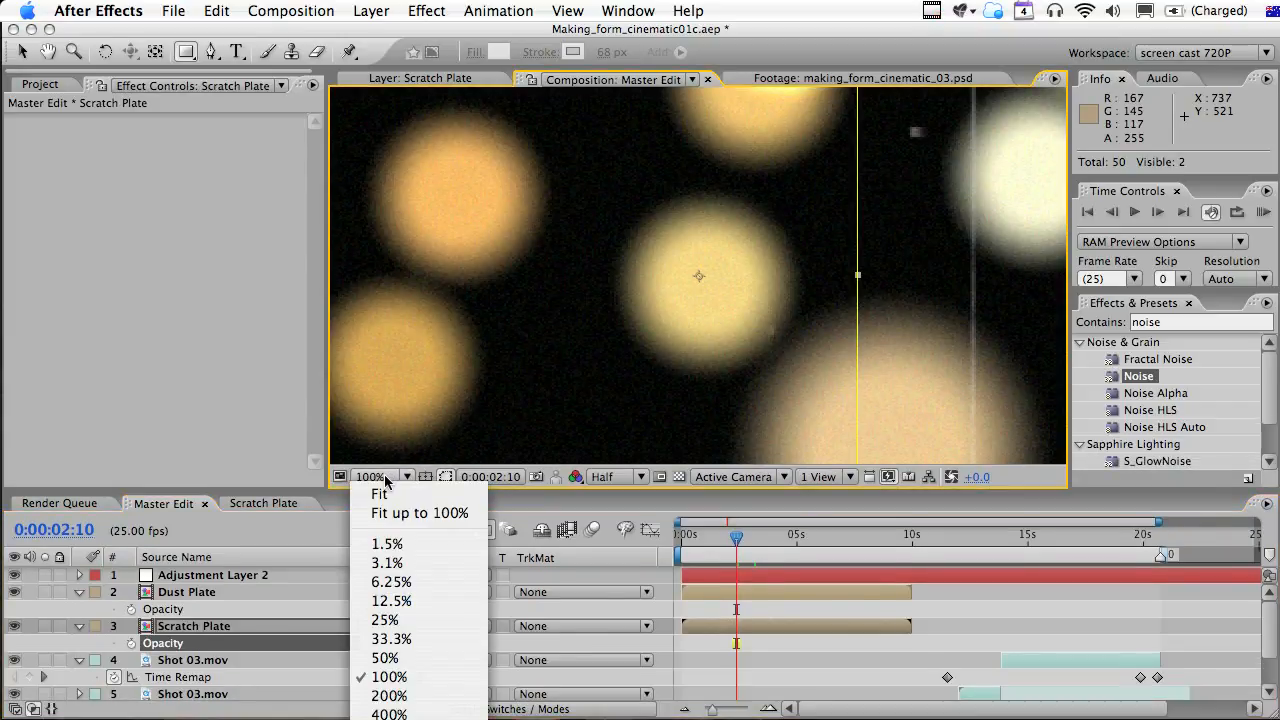
left_click(388, 495)
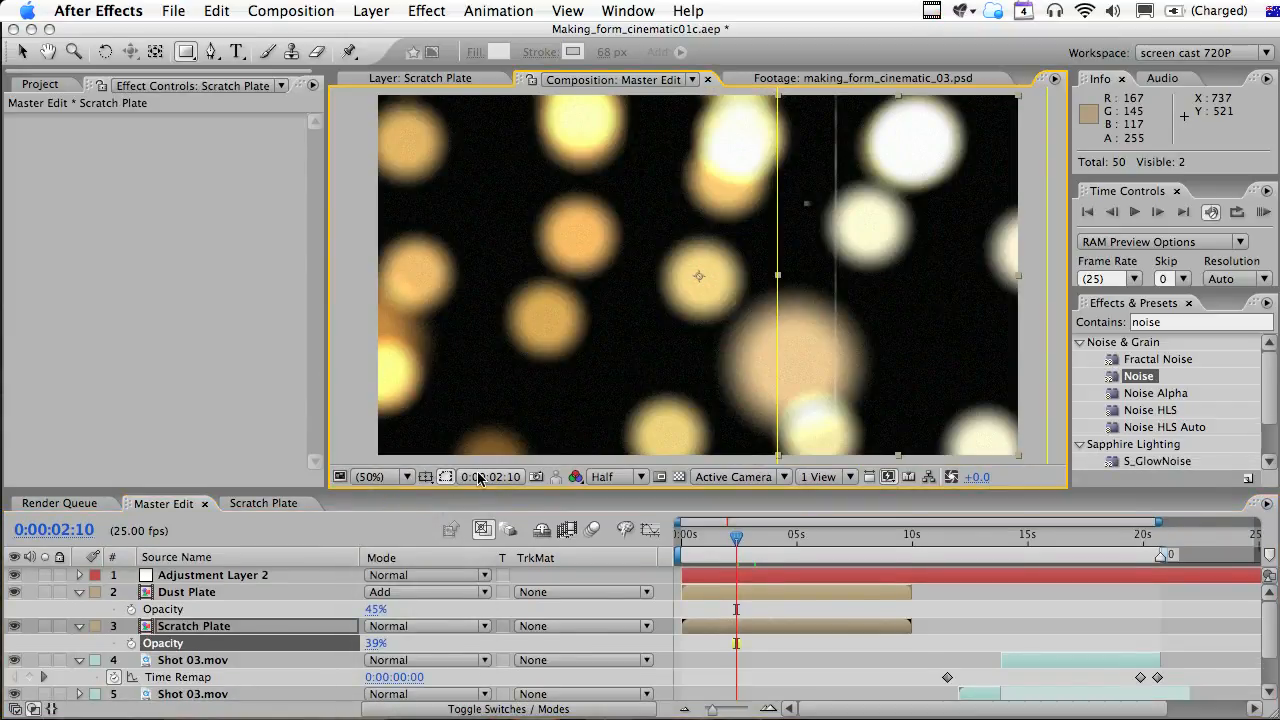
key("KP_0")
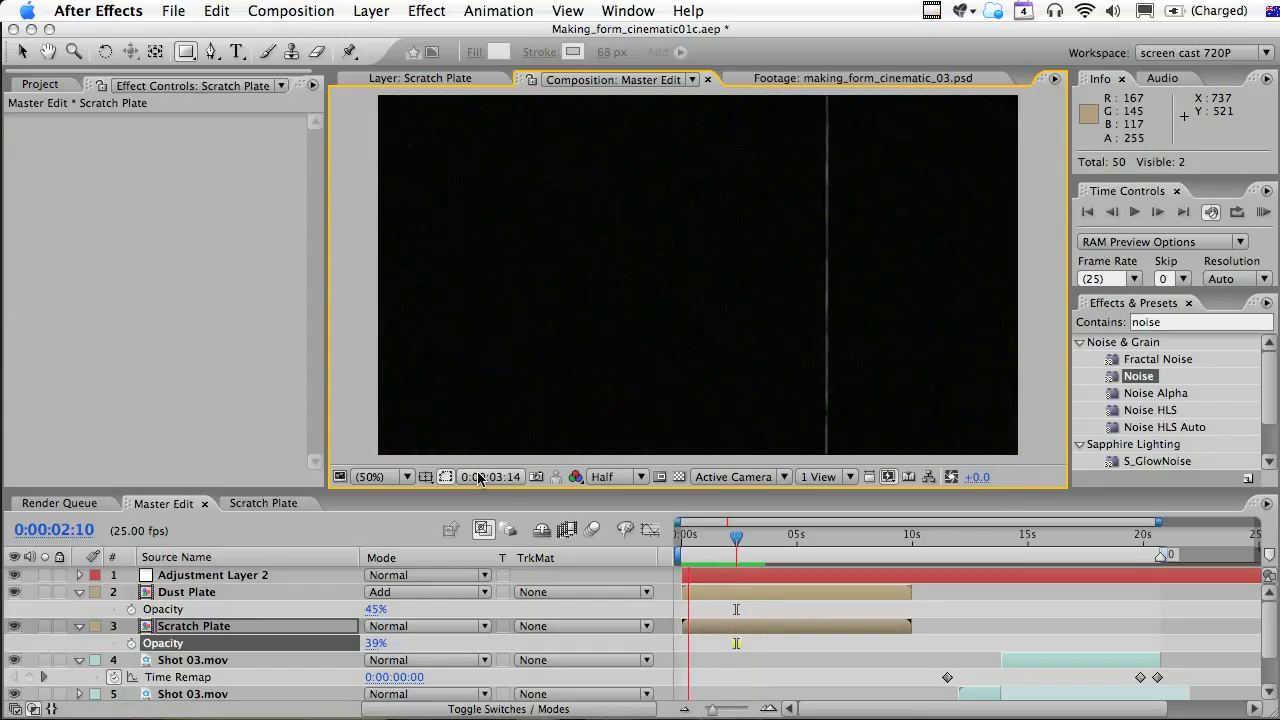
key("space")
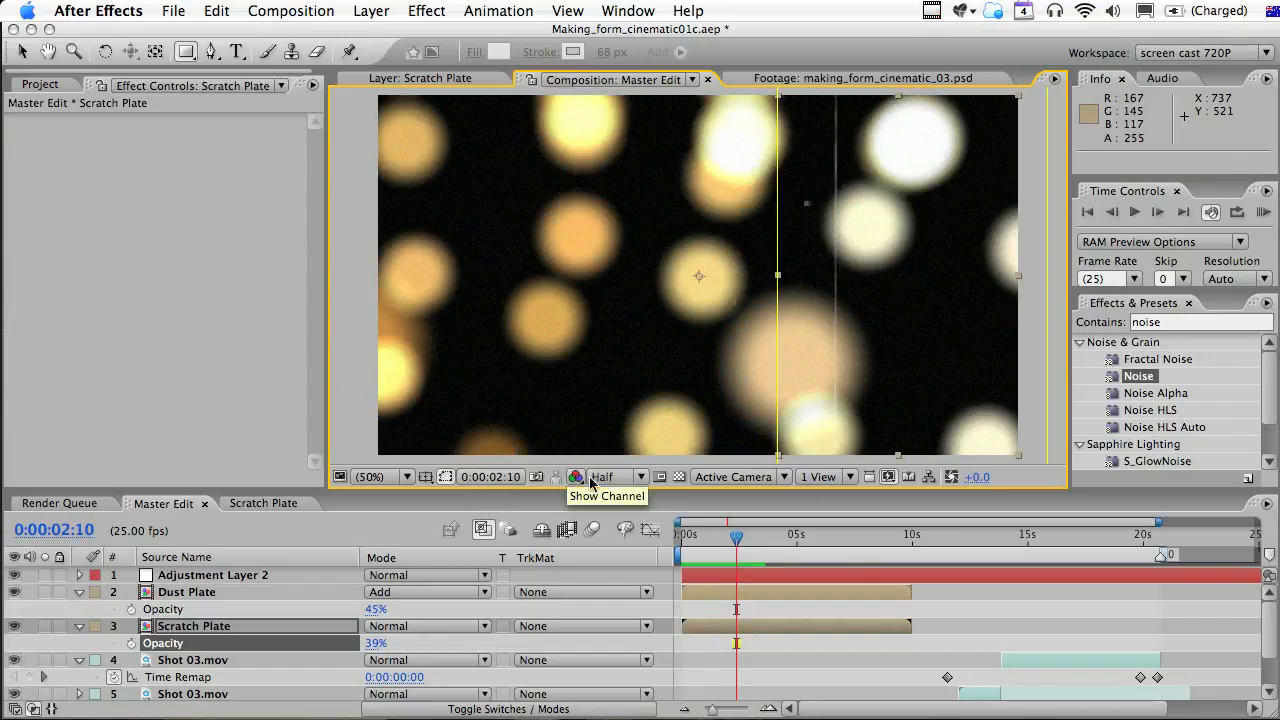
Trim the Scratch Plate layer to run from about 0:00:02:00 to just past the cut to Shot 02B, near 3 seconds.
left_click_drag(733, 537, 728, 537)
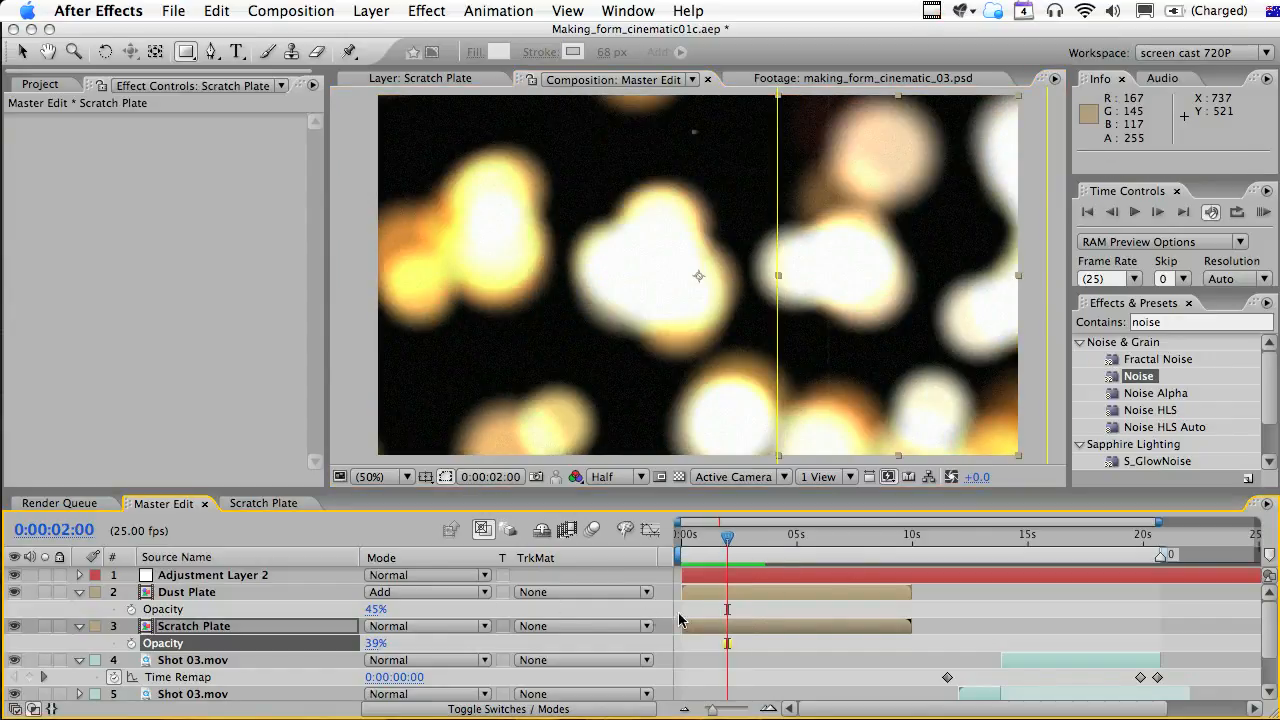
left_click_drag(678, 627, 715, 628)
left_click_drag(716, 552, 743, 550)
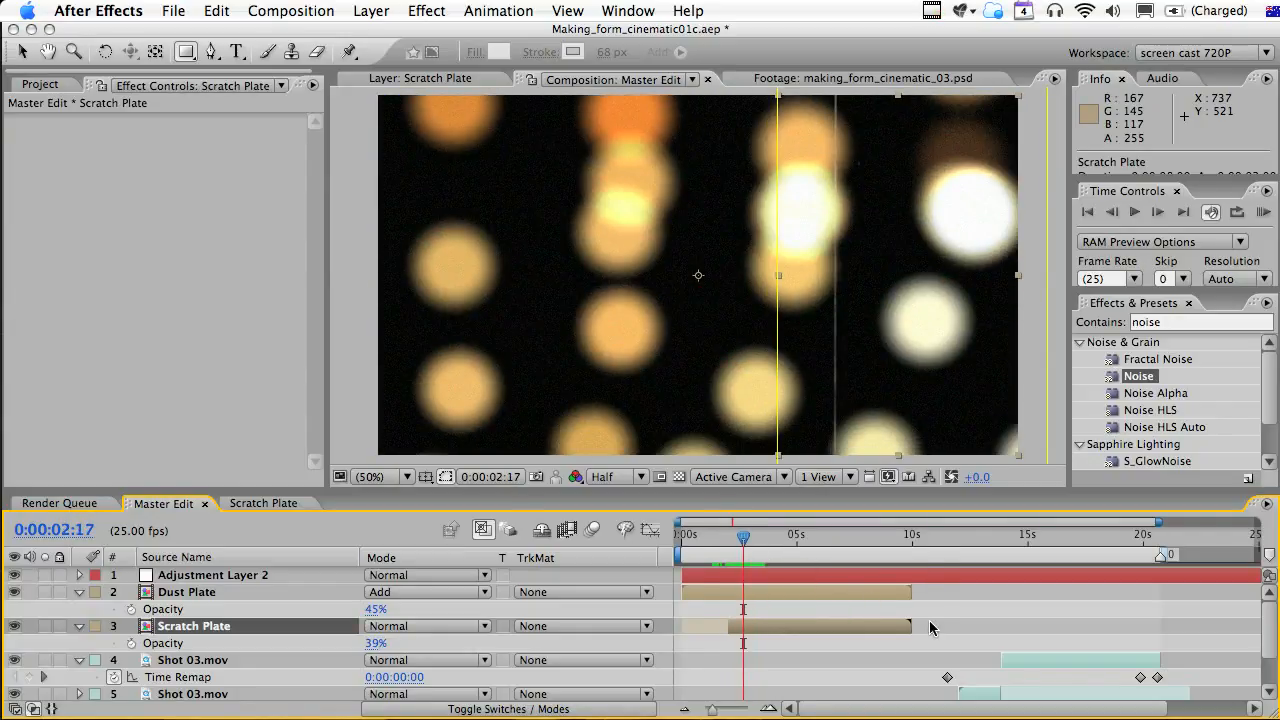
left_click_drag(913, 625, 752, 621)
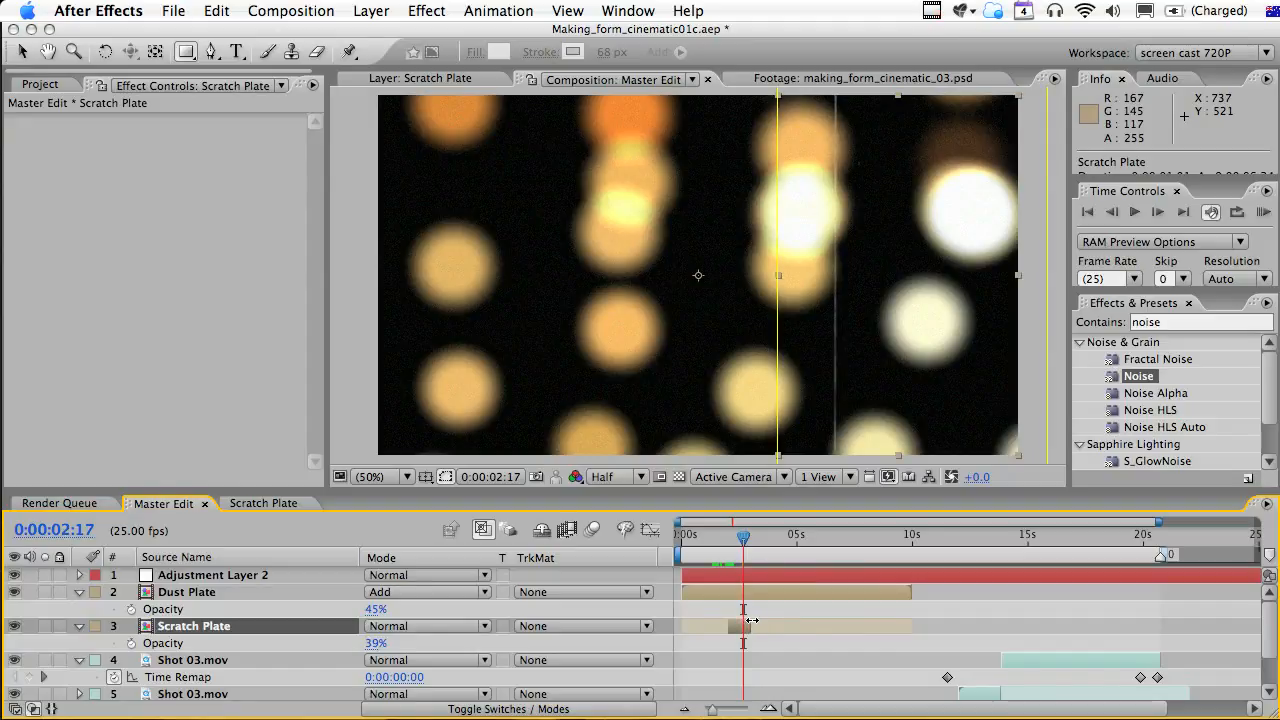
mouse_move(730, 554)
left_mouse_down()
mouse_move(762, 553)
mouse_move(750, 552)
left_mouse_up()
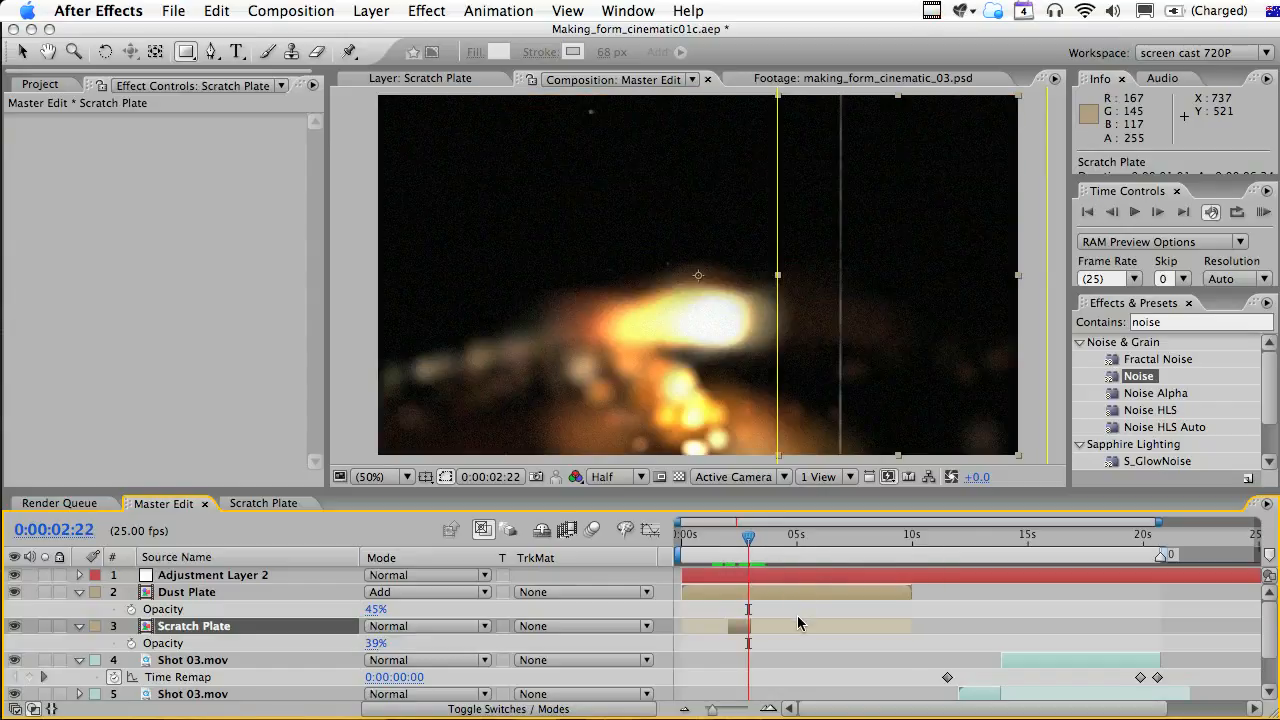
left_click_drag(531, 489, 531, 442)
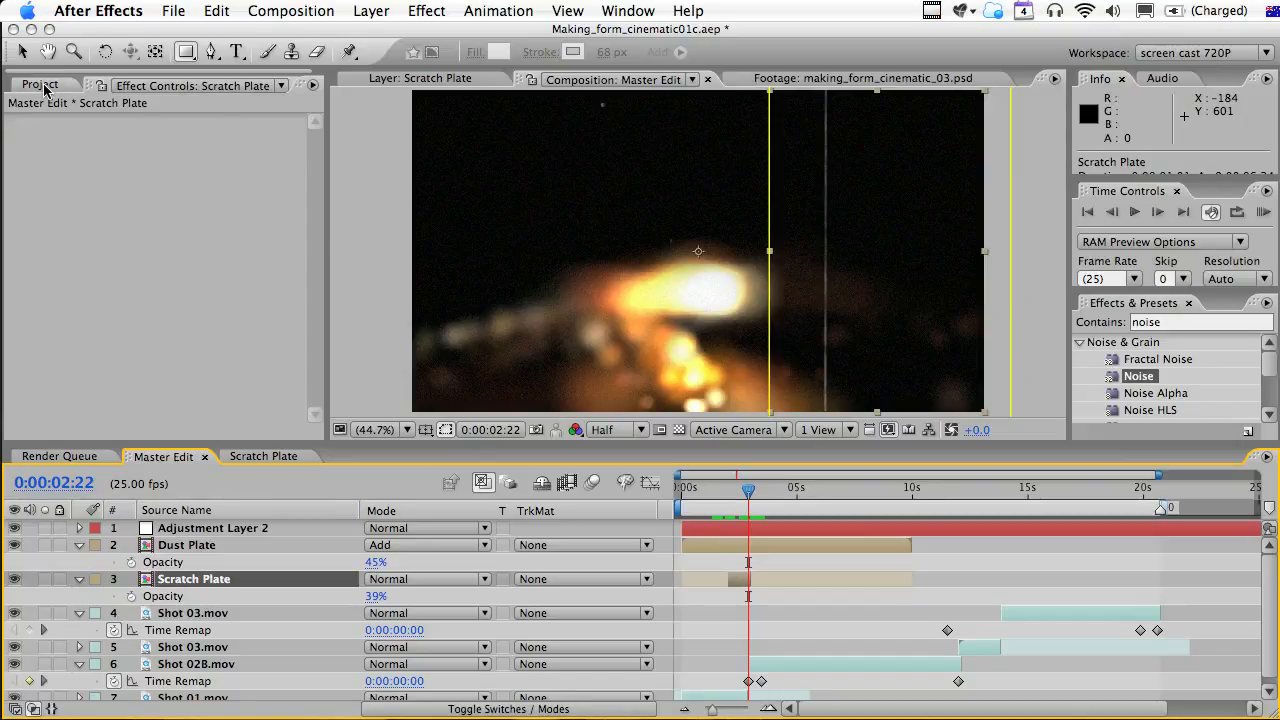
Add the Light Leak composition beneath Scratch Plate and move it to start at about 0:00:02:07, spanning the cut to Shot 02B.
left_click(41, 84)
left_click_drag(90, 333, 214, 603)
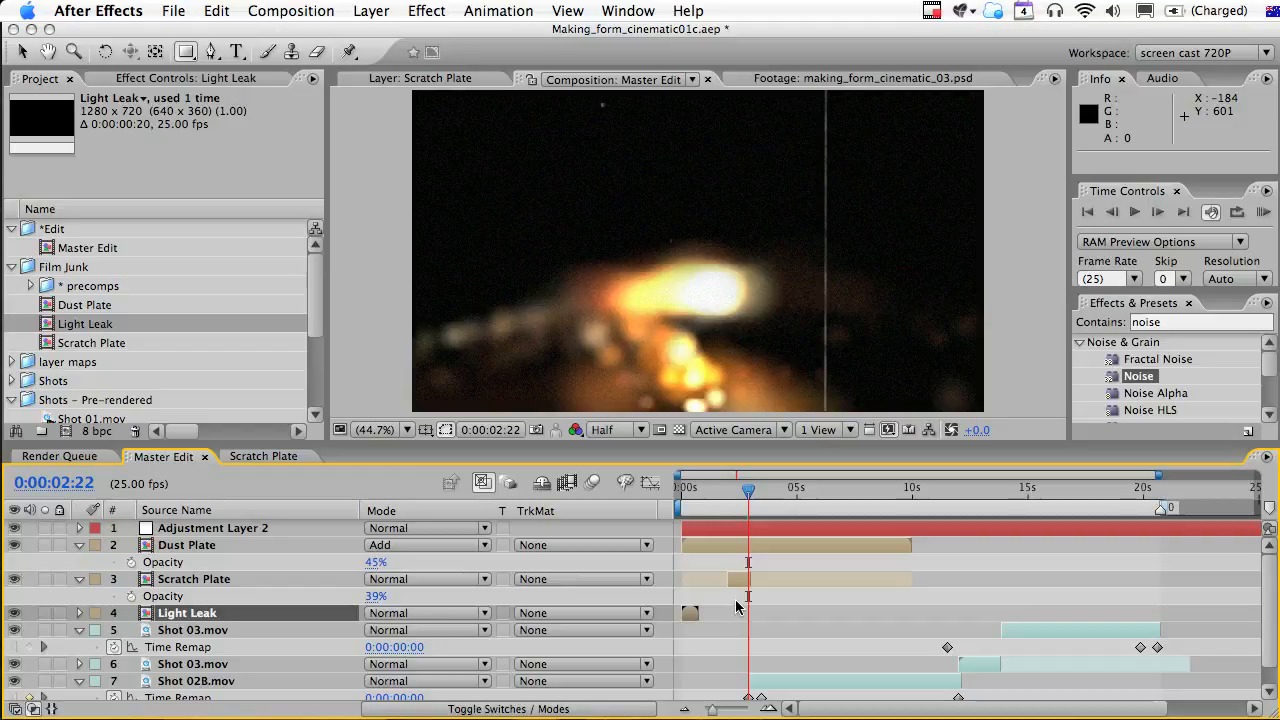
left_click(768, 710)
left_click(768, 710)
left_click_drag(866, 711, 820, 711)
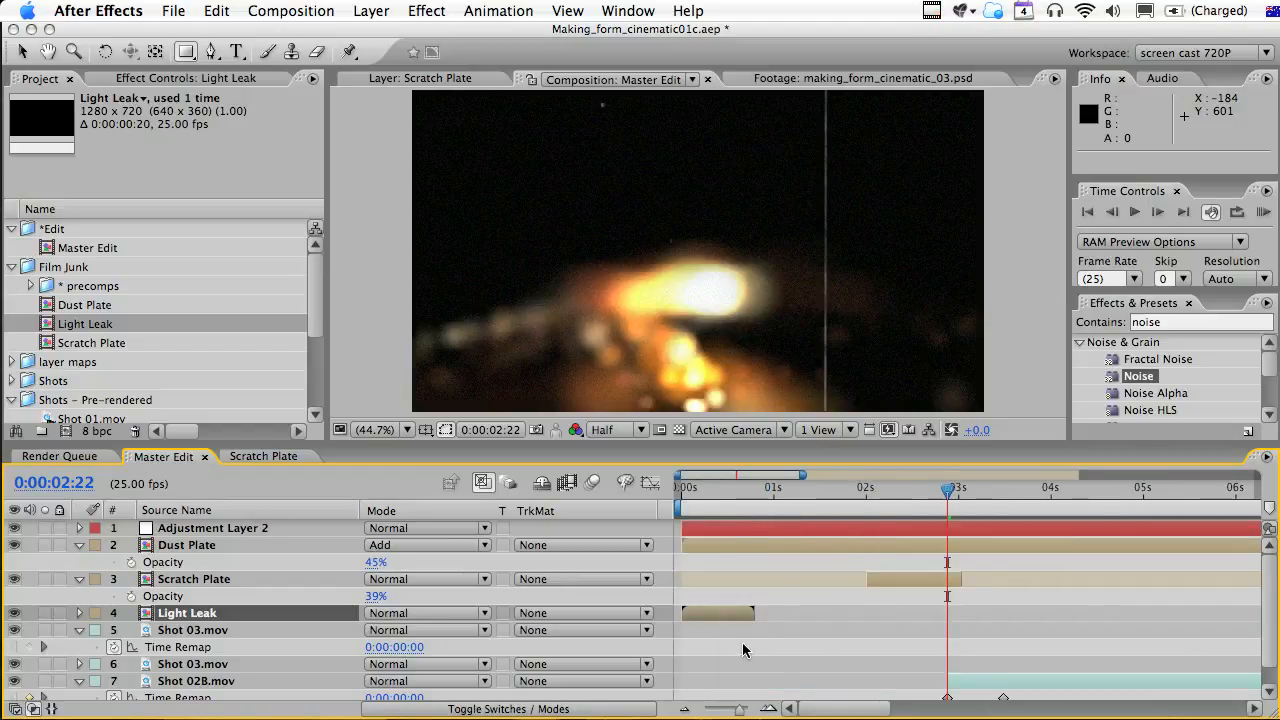
left_click_drag(727, 615, 938, 618)
left_click_drag(947, 490, 928, 490)
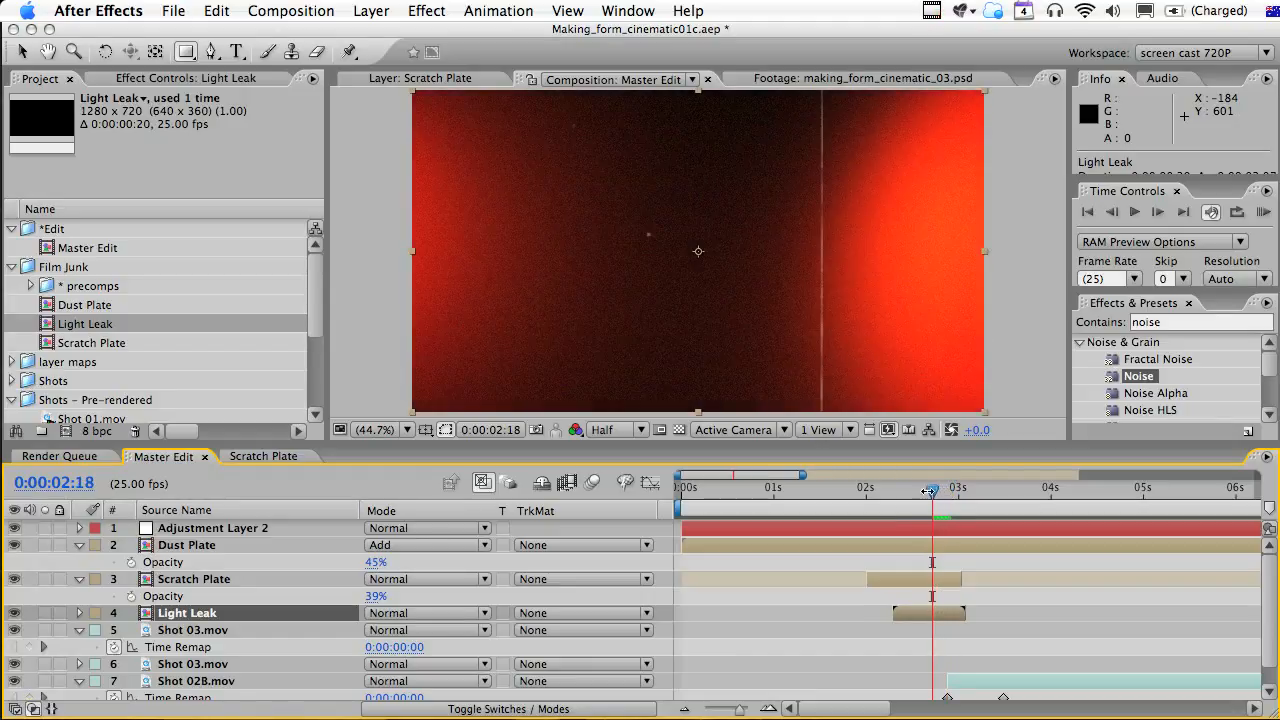
Set the Light Leak layer's blending mode to Add and lower its opacity to 65%.
left_click(376, 615)
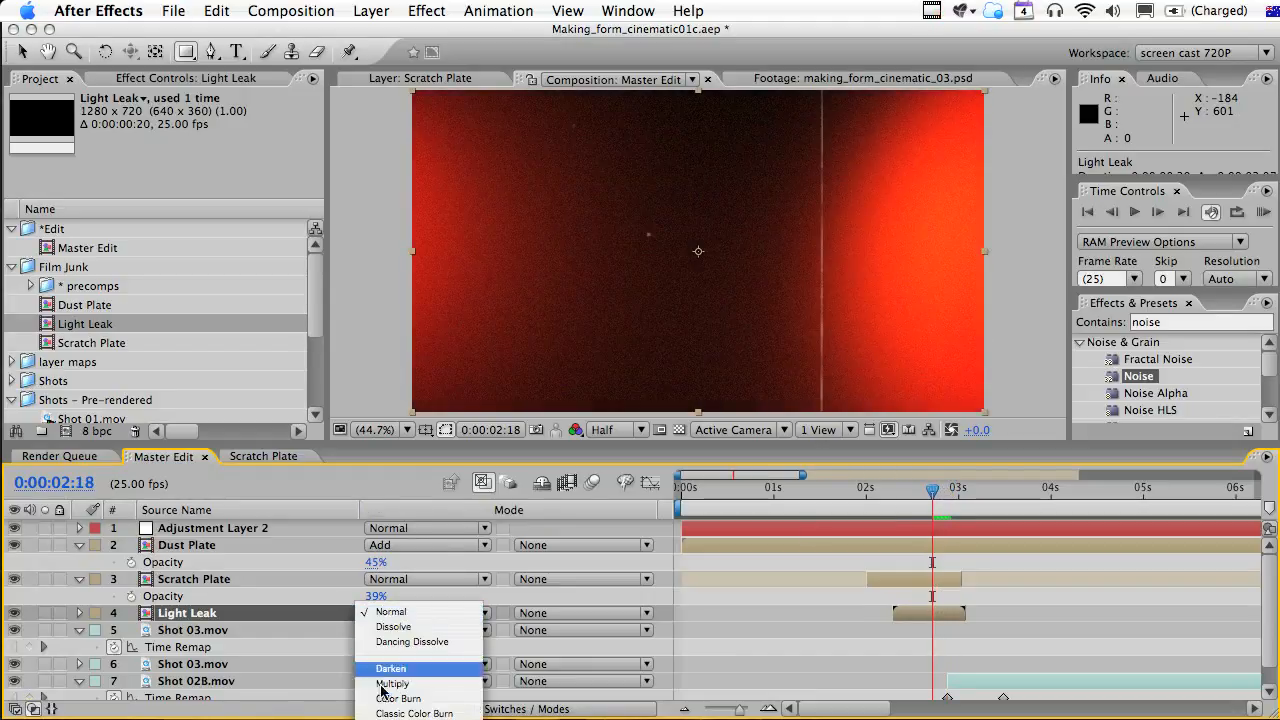
left_click(386, 719)
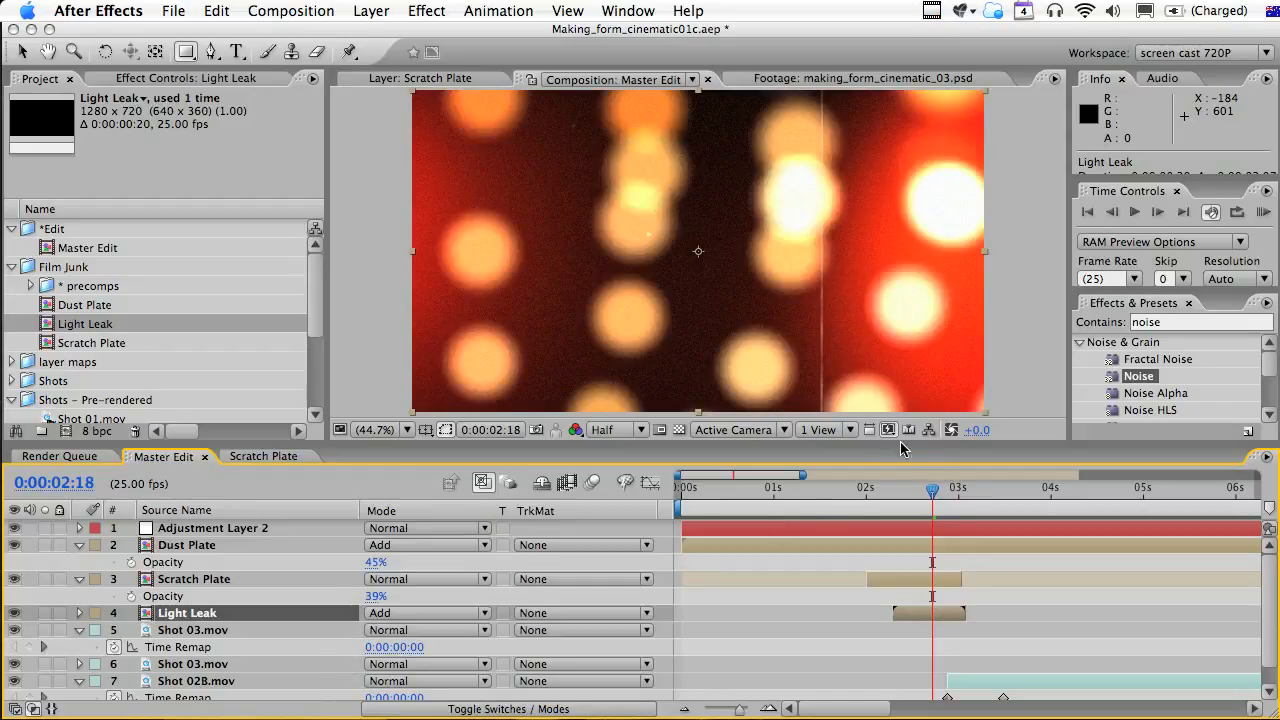
mouse_move(932, 490)
left_mouse_down()
mouse_move(897, 490)
mouse_move(948, 490)
mouse_move(928, 490)
left_mouse_up()
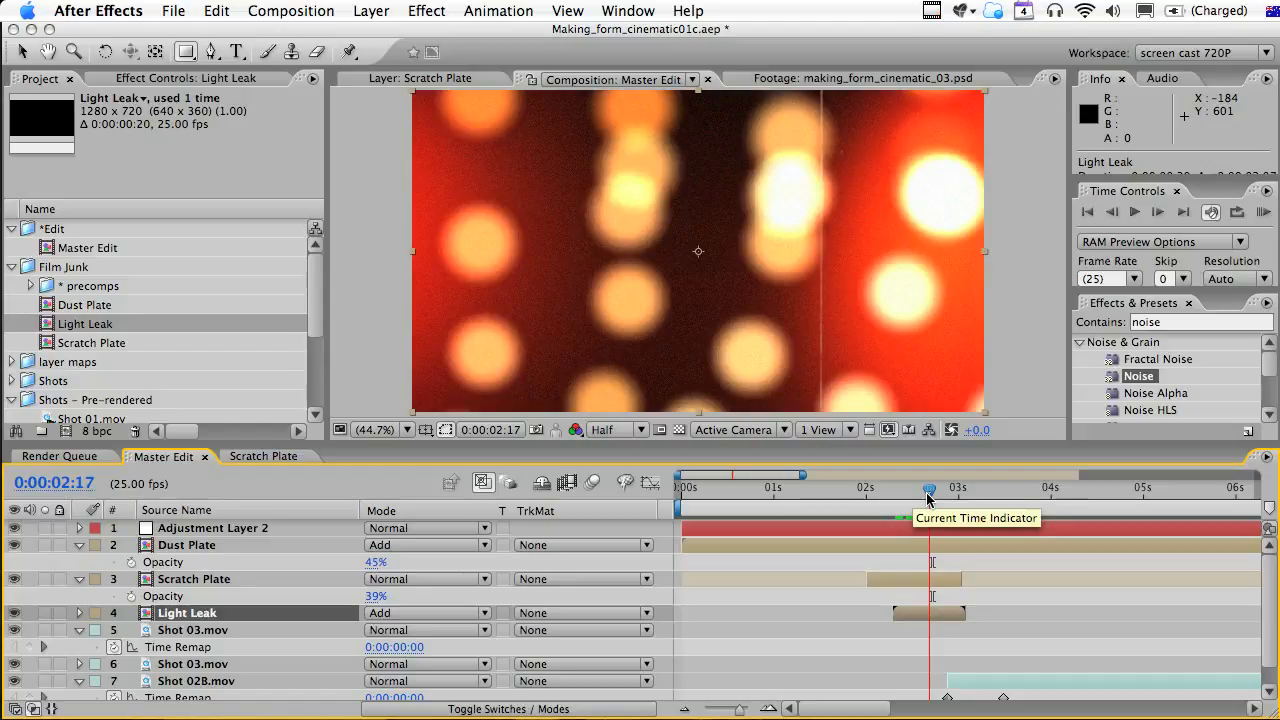
key("t")
left_click_drag(379, 630, 342, 630)
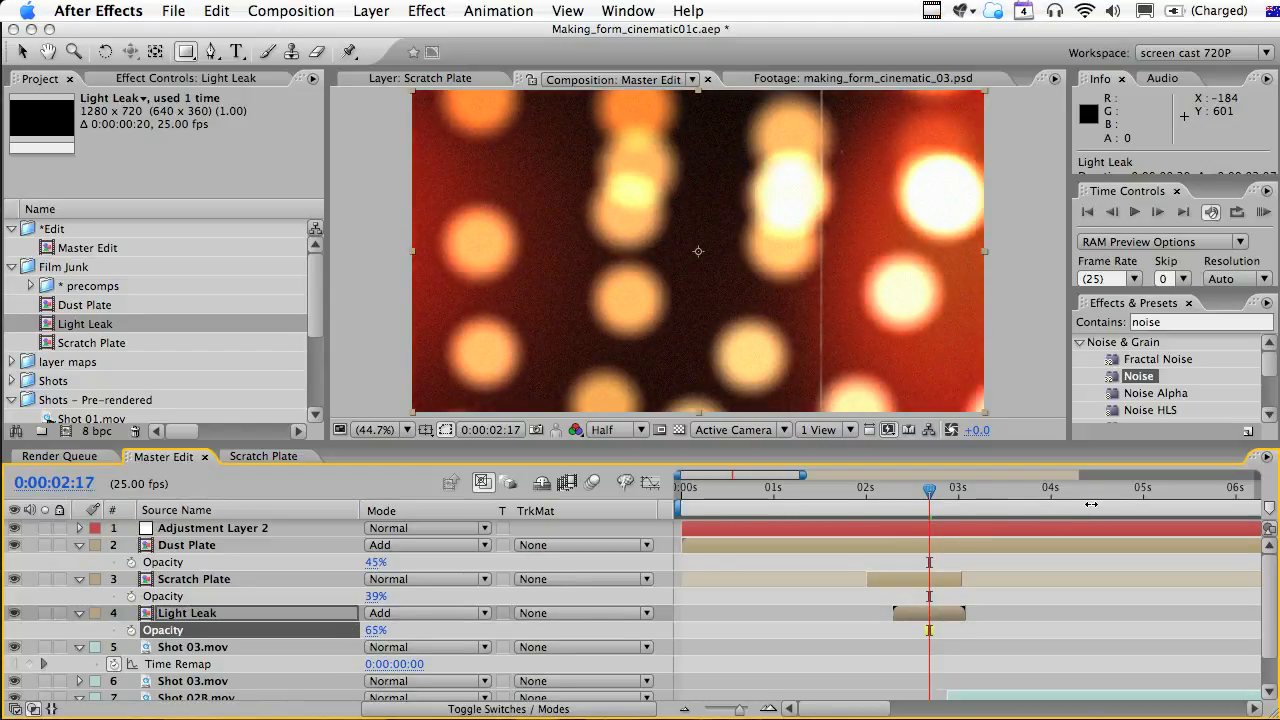
Create a black 1280 x 720 solid named "ramp" and place it directly above the Shot 02B.mov layer.
left_click_drag(808, 475, 876, 478)
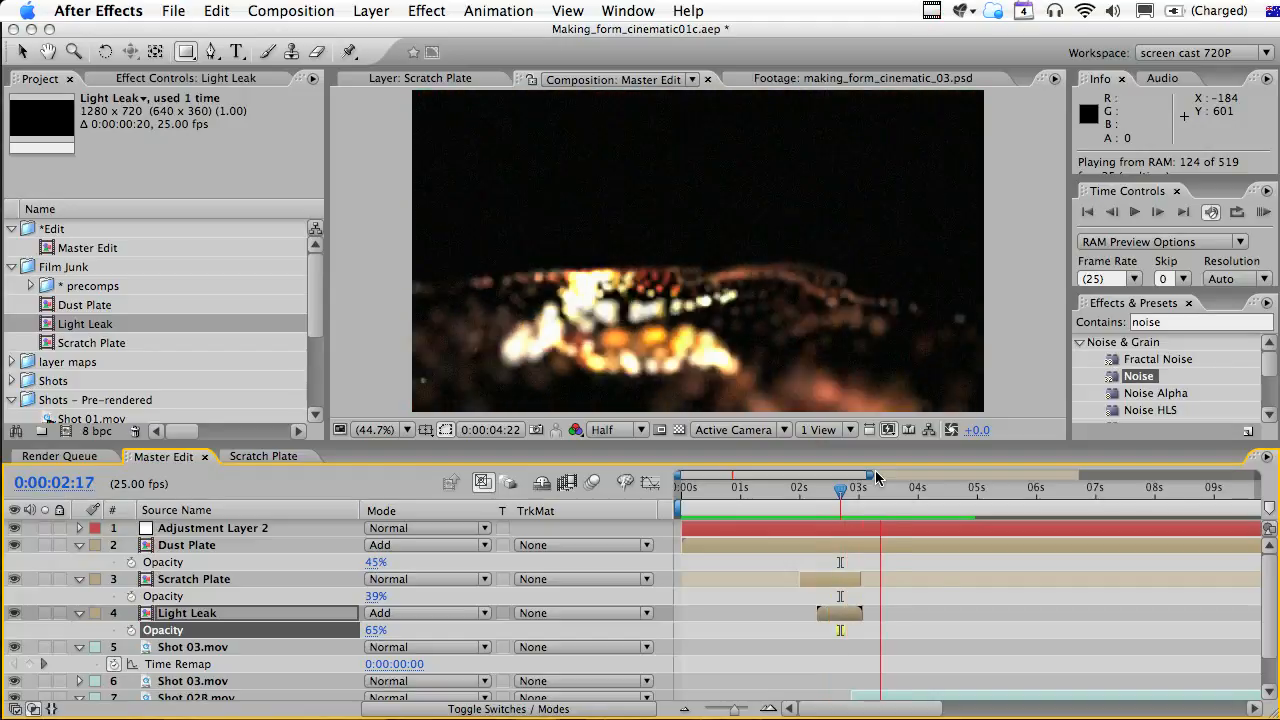
left_click_drag(872, 475, 1010, 475)
scroll(890, 634, "down", 2)
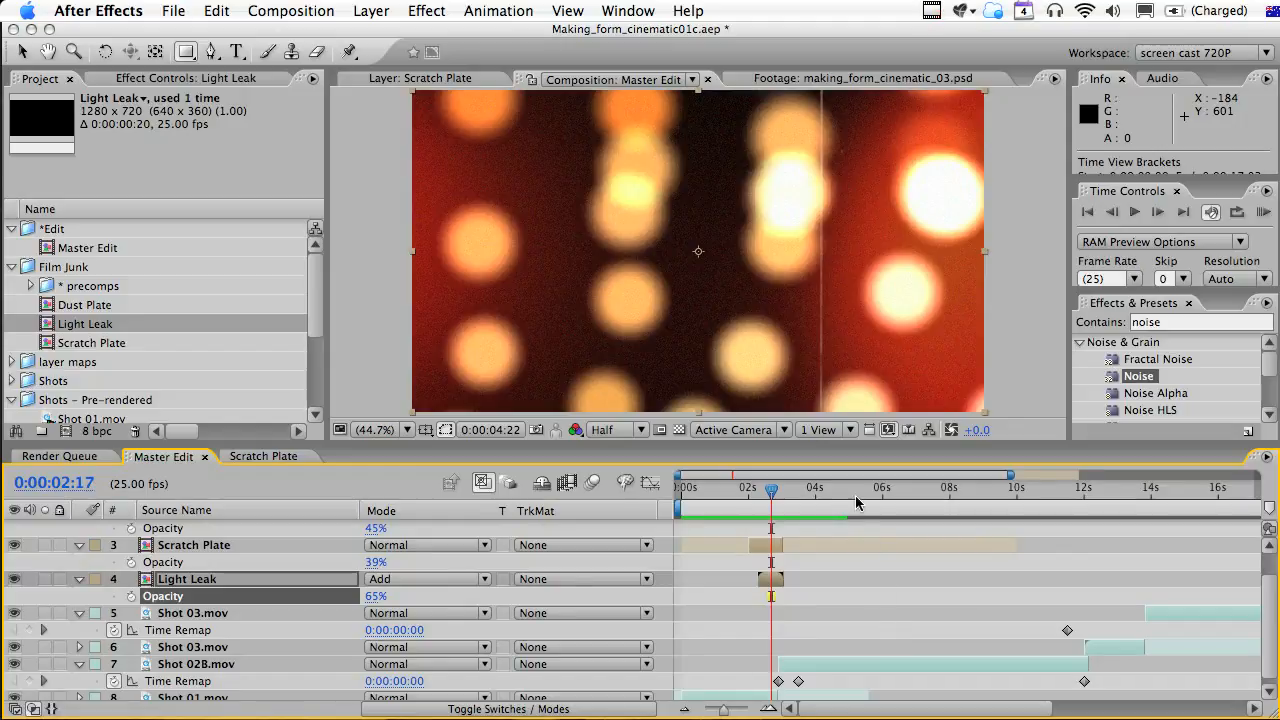
left_click(862, 490)
left_click_drag(868, 495, 890, 492)
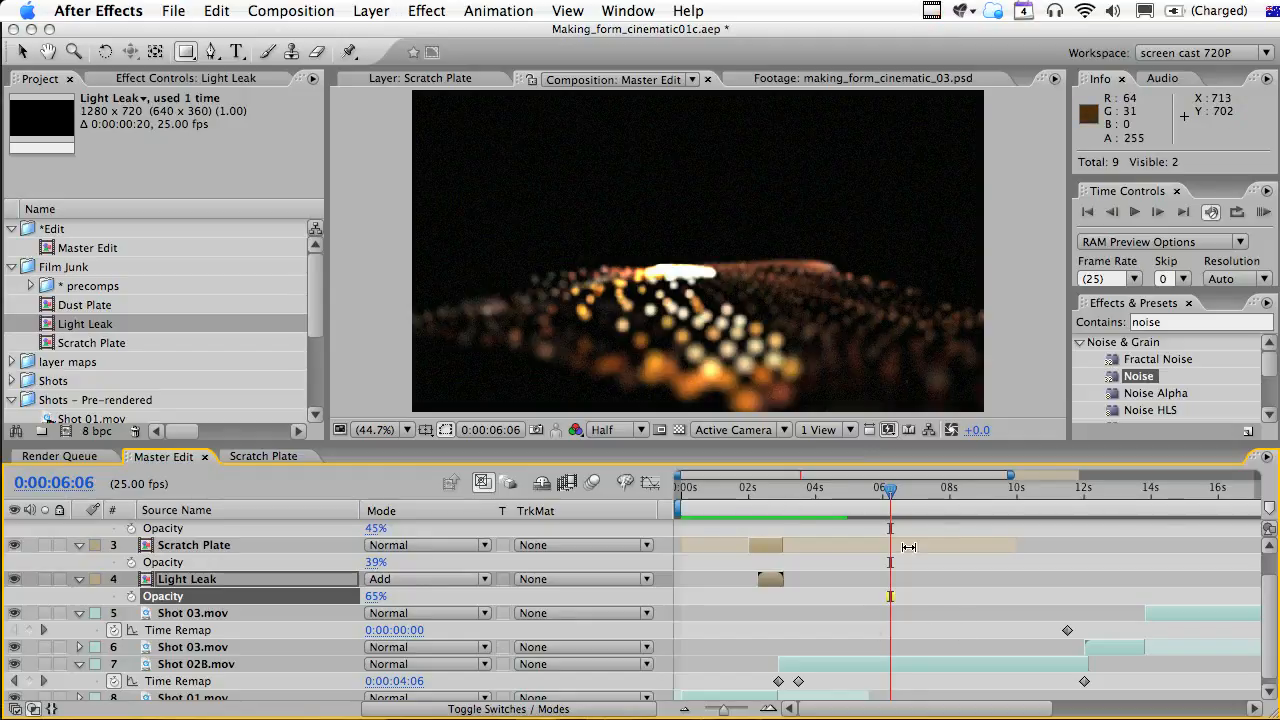
key("super+y")
type("ramp")
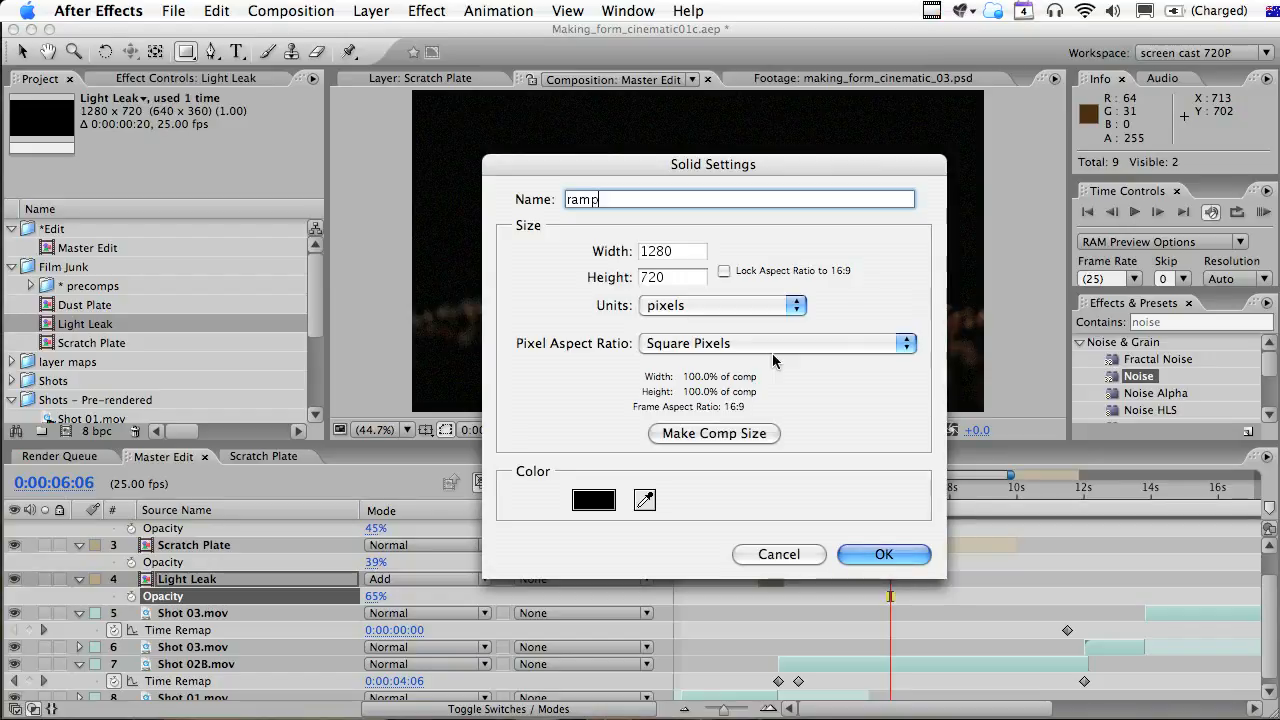
key("Return")
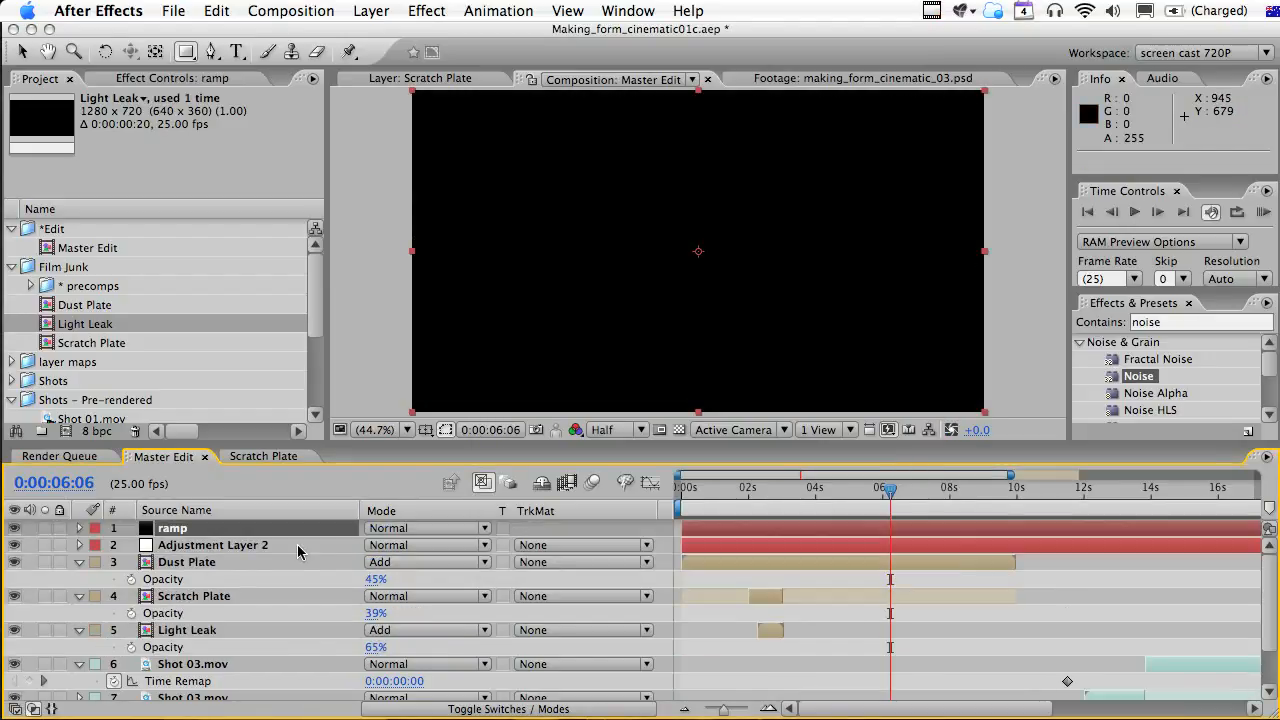
left_click_drag(190, 530, 214, 652)
Trim the ramp layer to match Shot 02B, from 0:00:02:22 to about 0:00:12:00.
left_click_drag(778, 487, 780, 493)
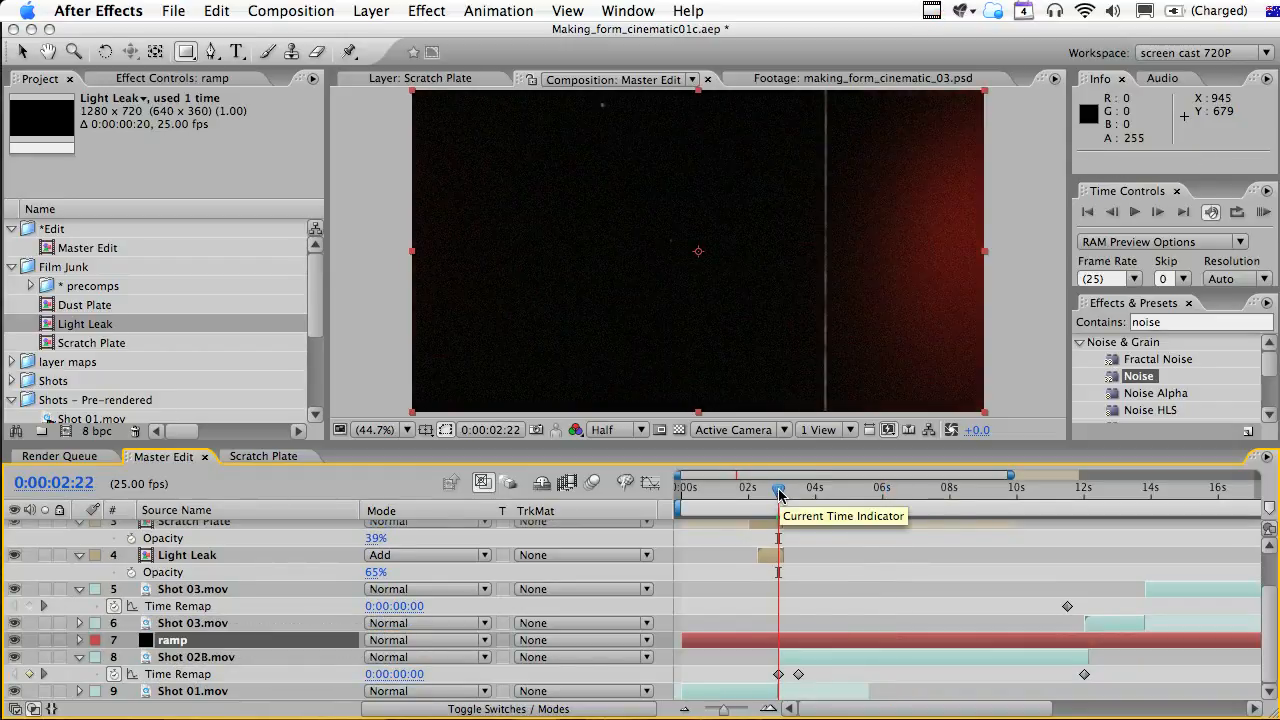
key("alt+bracketleft")
left_click_drag(1026, 498, 1084, 502)
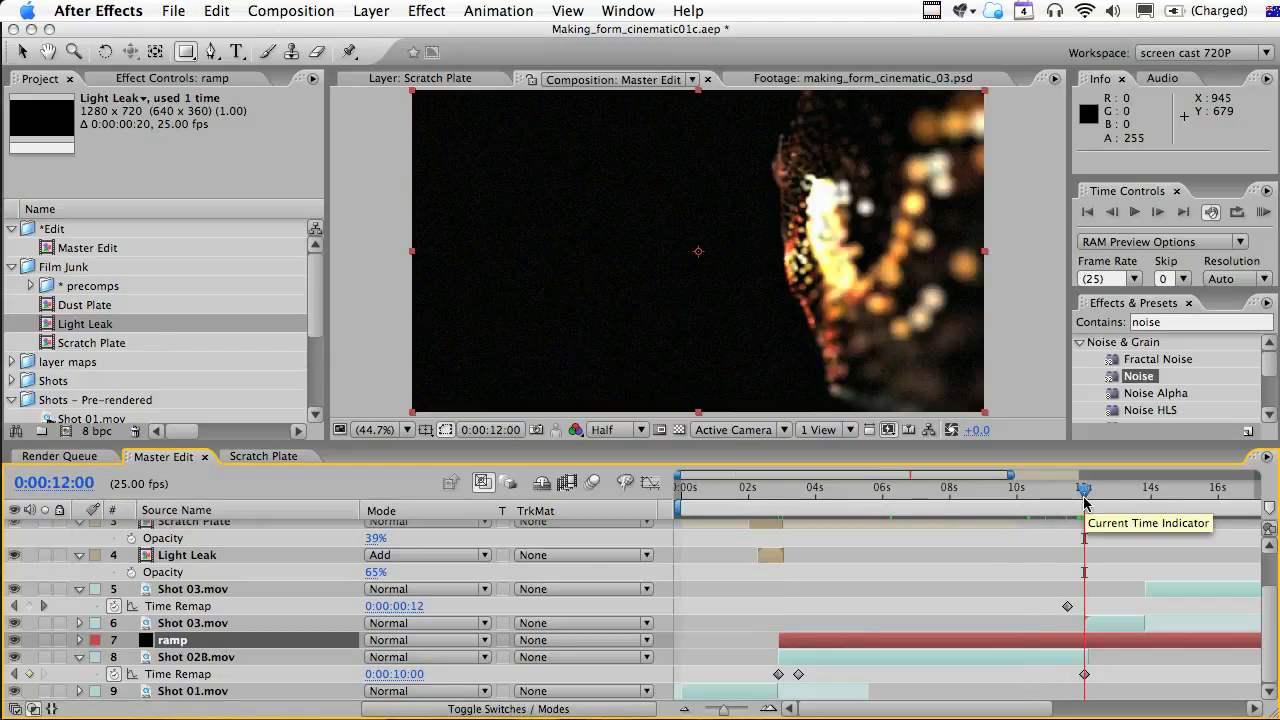
key("alt+bracketright")
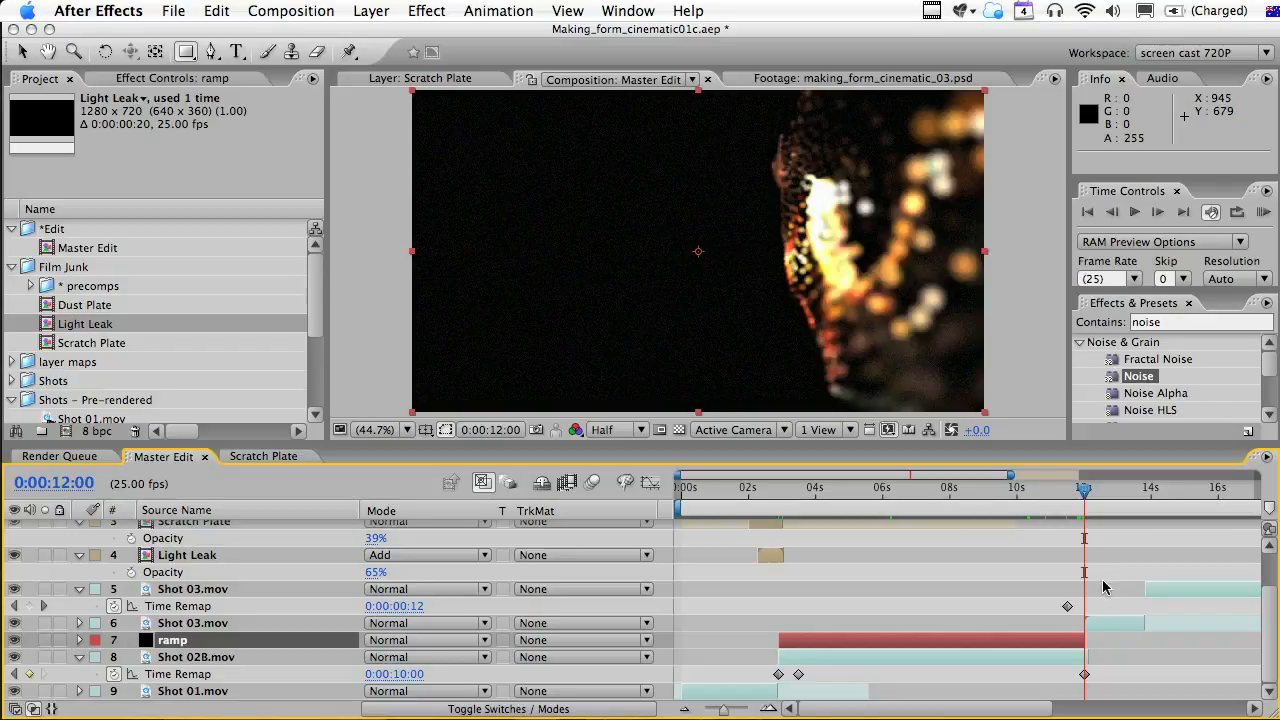
Apply the Ramp effect to the ramp solid, set its blending mode to Add and check it around 0:00:07:09.
left_click(975, 500)
left_click(1140, 322)
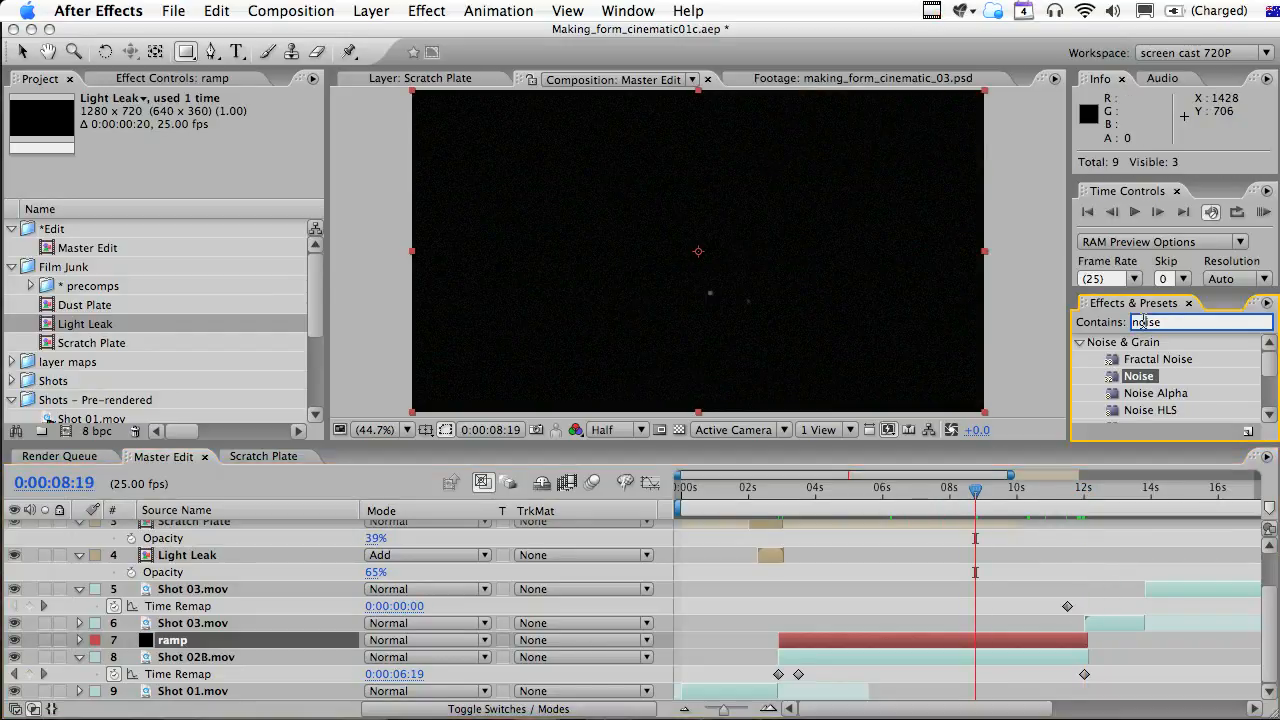
type("ramp")
left_click_drag(1138, 359, 640, 630)
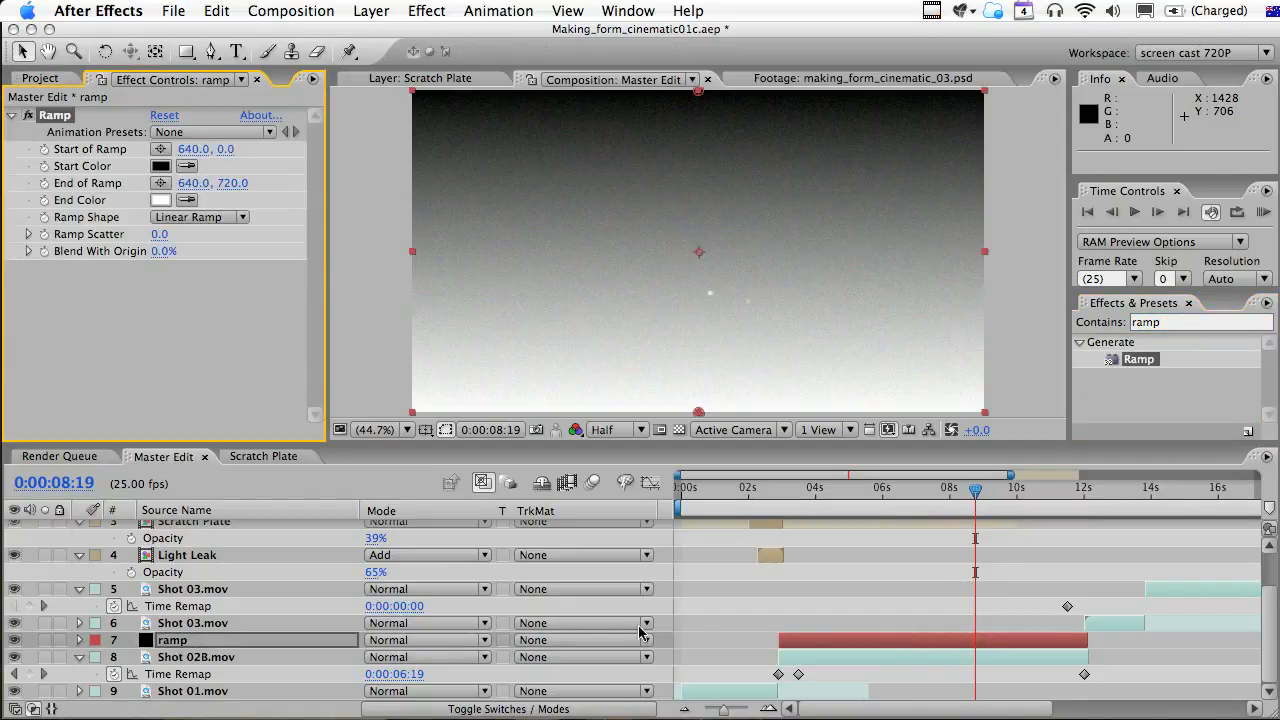
left_click(440, 640)
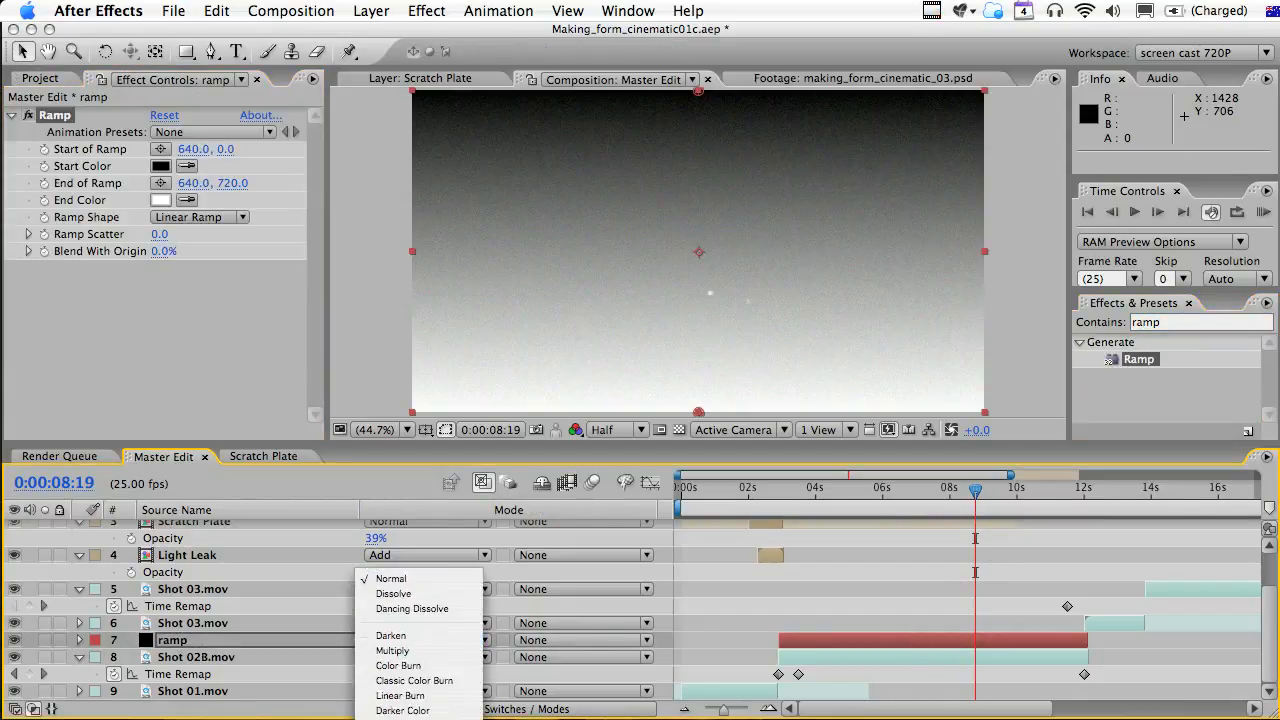
left_click(385, 705)
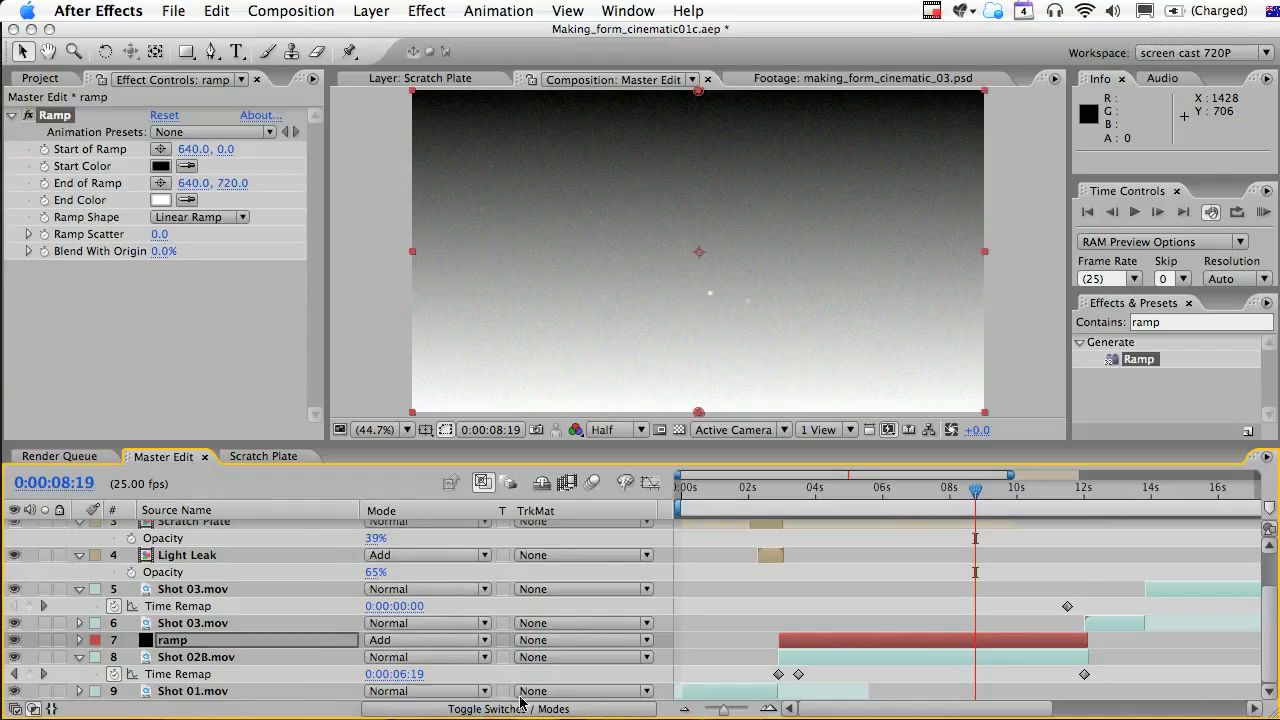
left_click(929, 490)
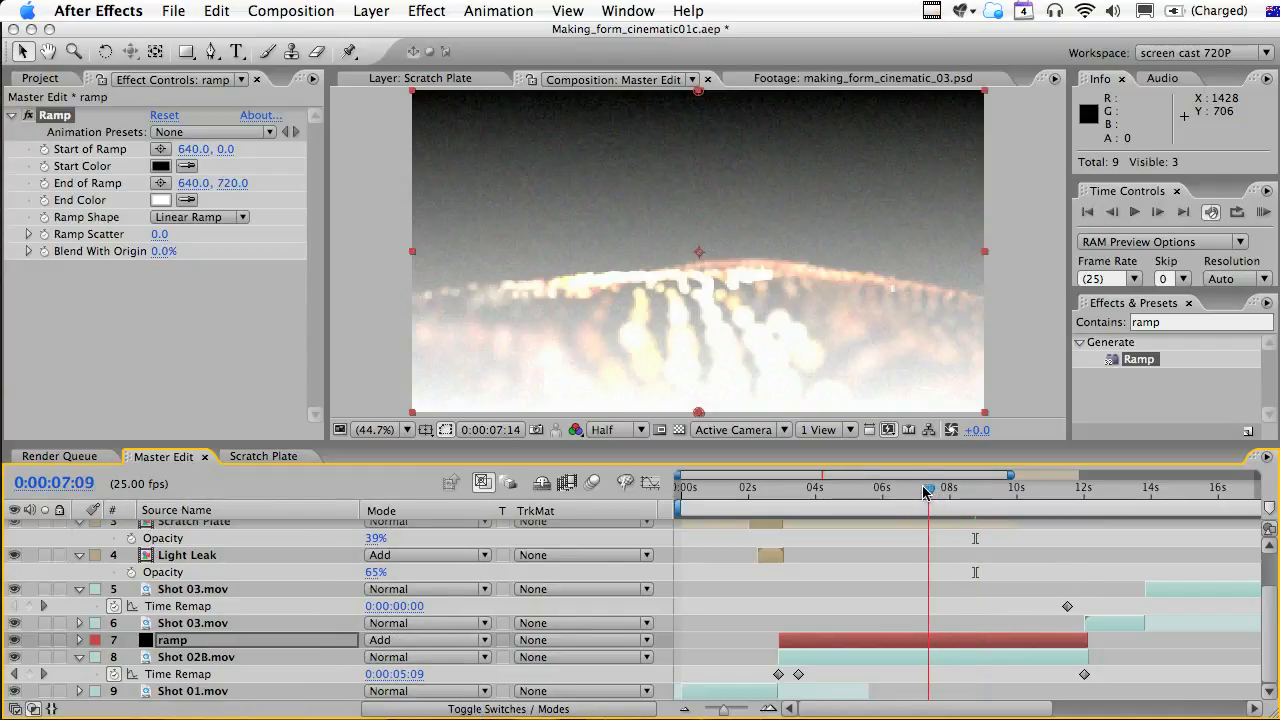
Change the Ramp's End Color to red (H 0°, S 89%, B 76%) and place its start point at about 617, 434 on the particle horizon.
left_click(160, 200)
left_click_drag(682, 582, 677, 596)
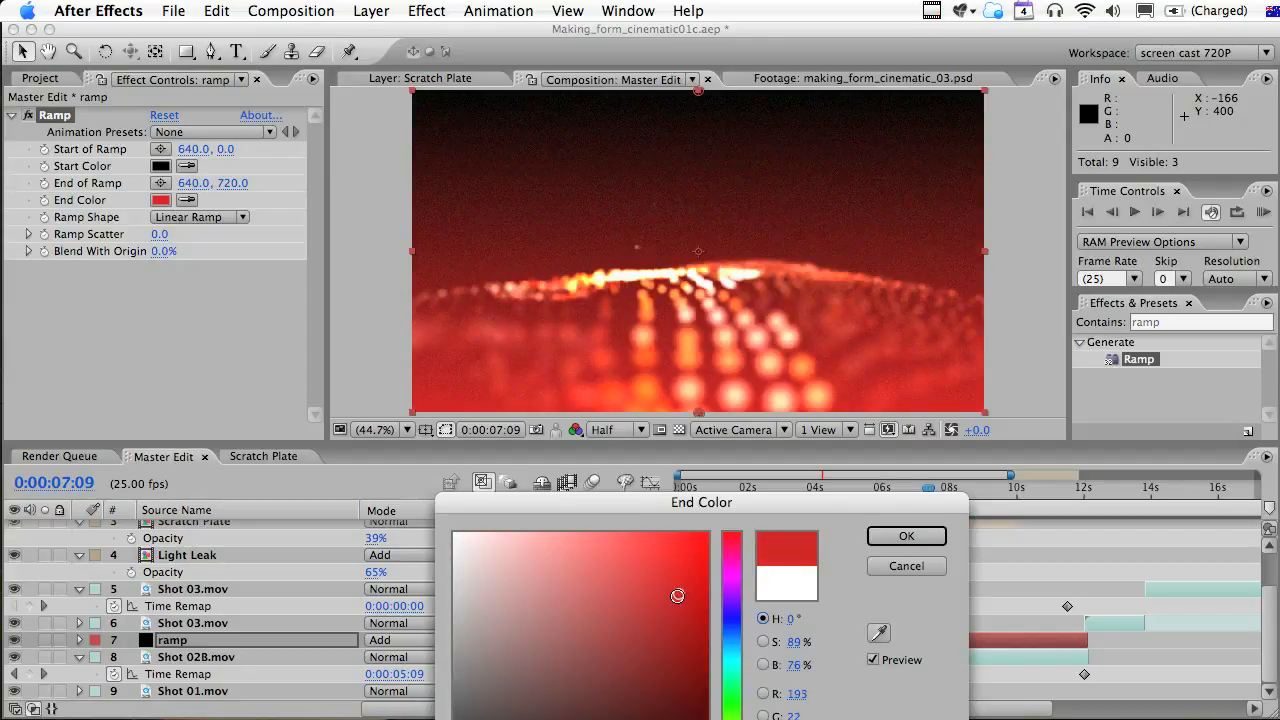
left_click(907, 536)
left_click(190, 156)
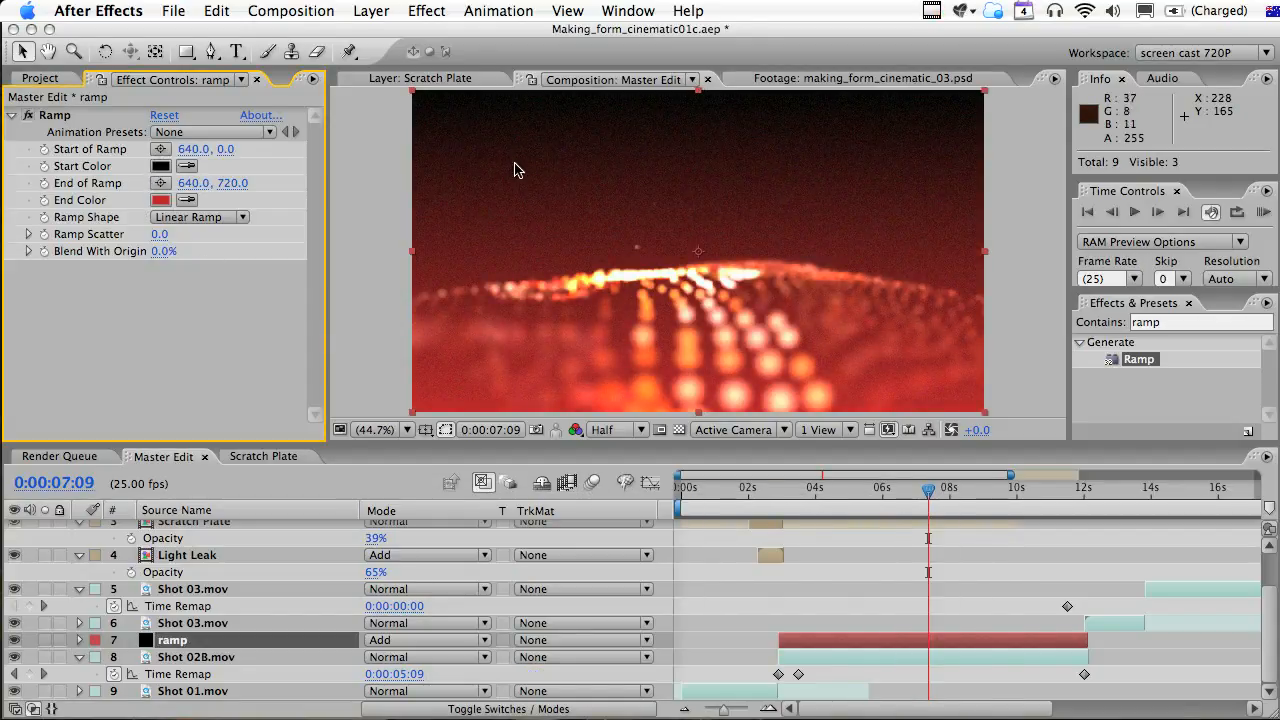
left_click(160, 149)
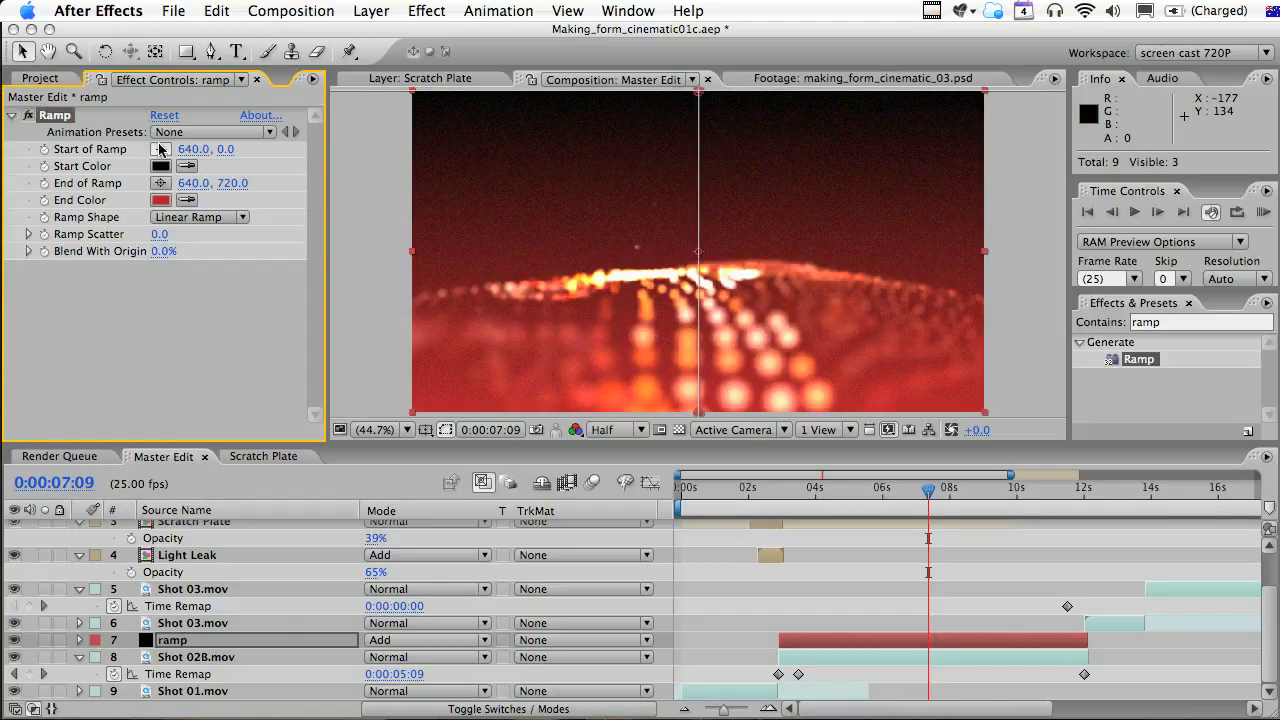
left_click(688, 281)
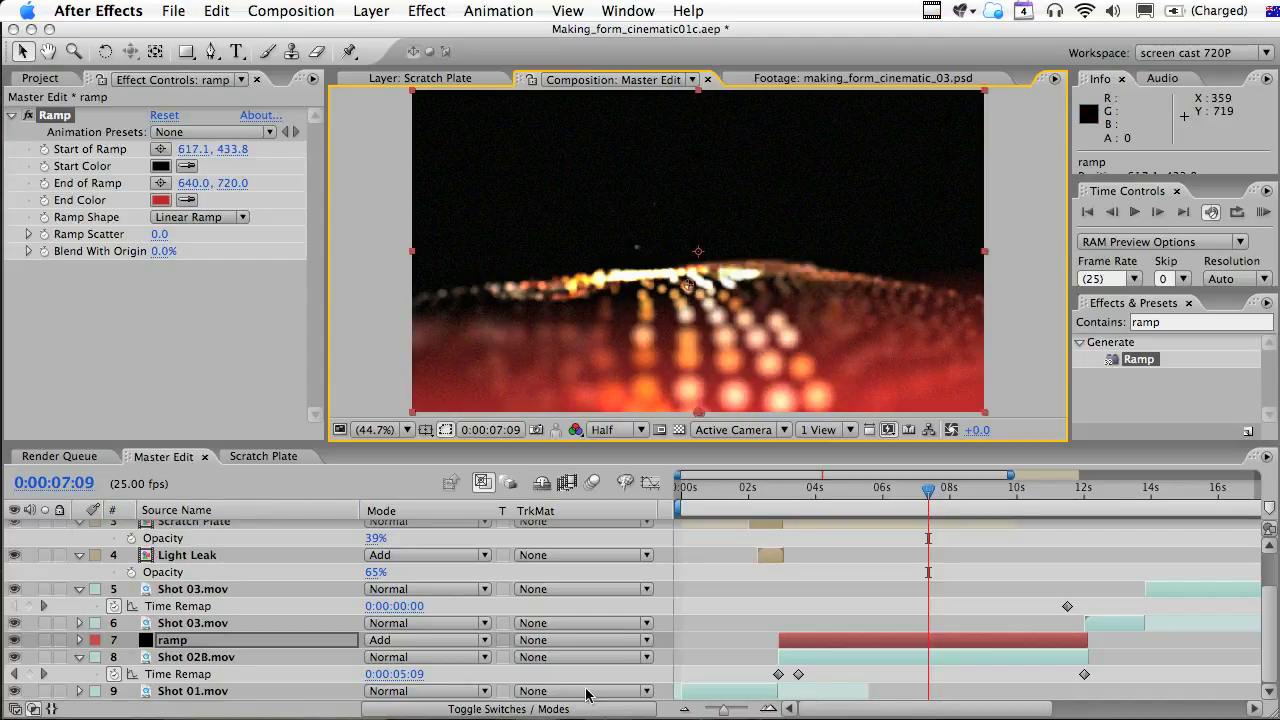
Reduce the ramp layer's opacity to 73%.
left_click(181, 645)
key("t")
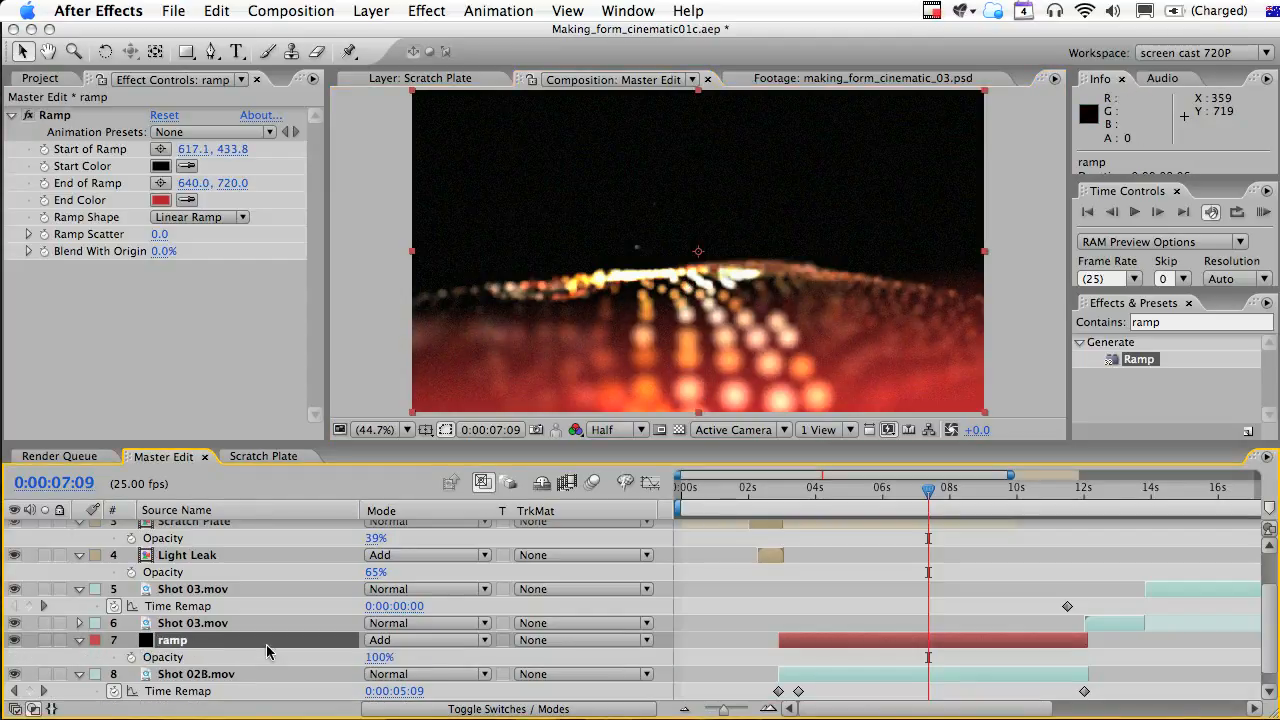
left_click(362, 657)
left_click_drag(348, 657, 345, 657)
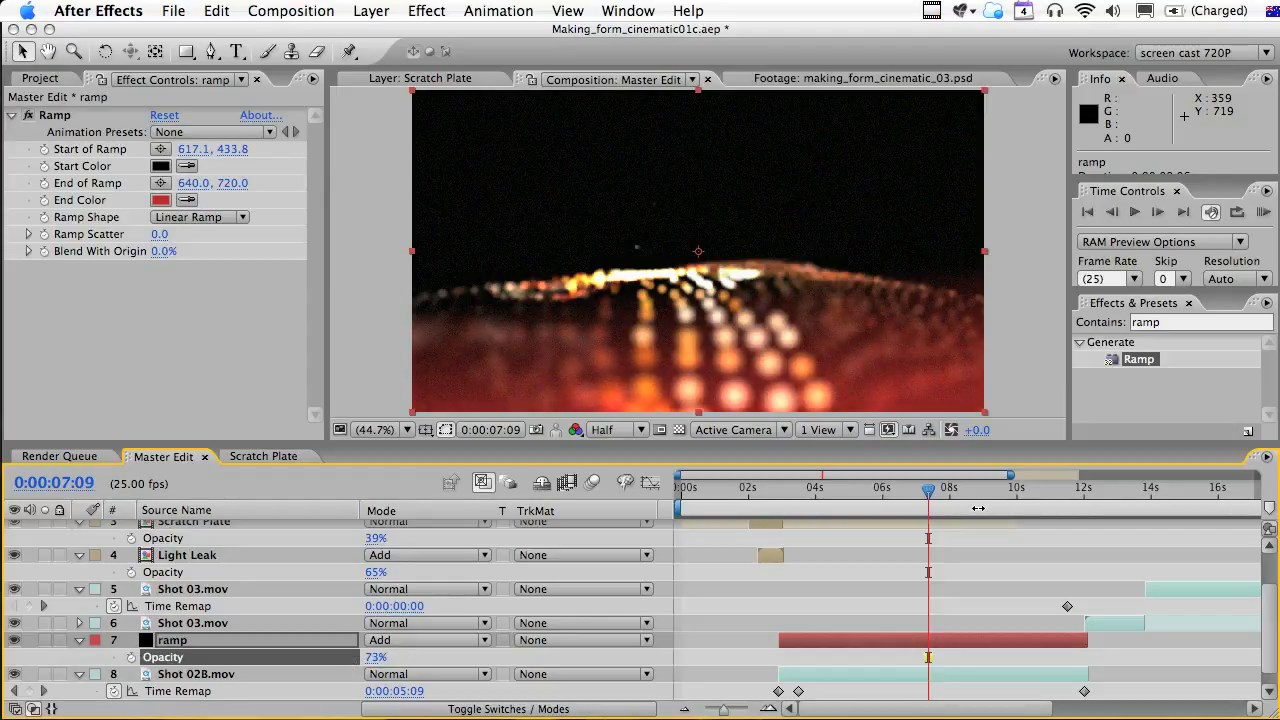
Apply the Stylize Glow effect to the short Shot 03.mov segment that begins at about 12 seconds.
left_click_drag(958, 497, 1108, 493)
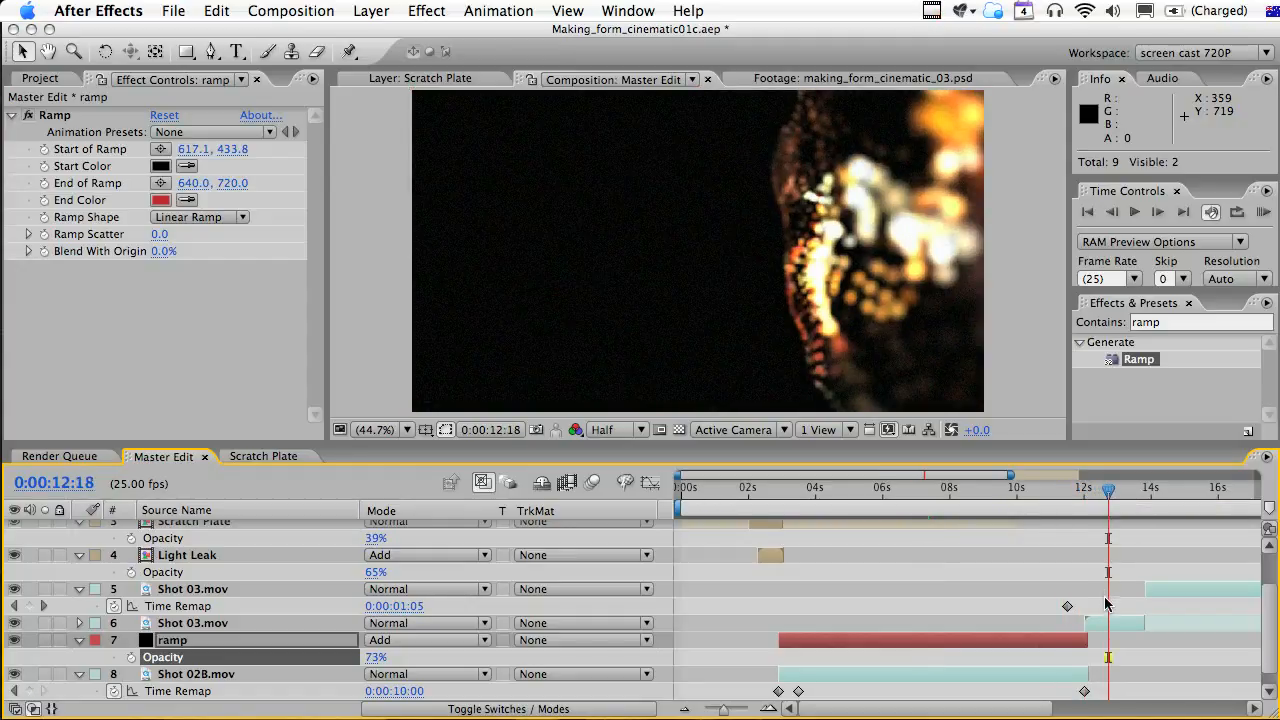
left_click(1106, 623)
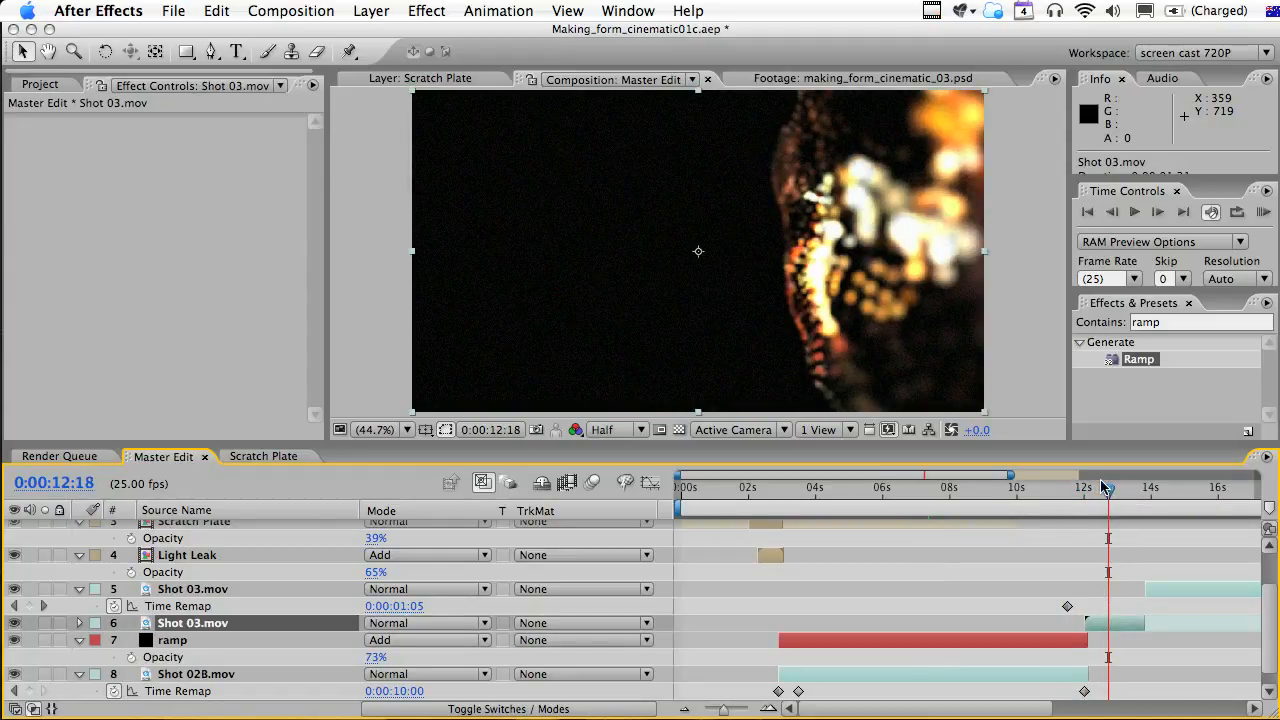
left_click_drag(1106, 490, 1110, 490)
left_click(1136, 322)
type("glow")
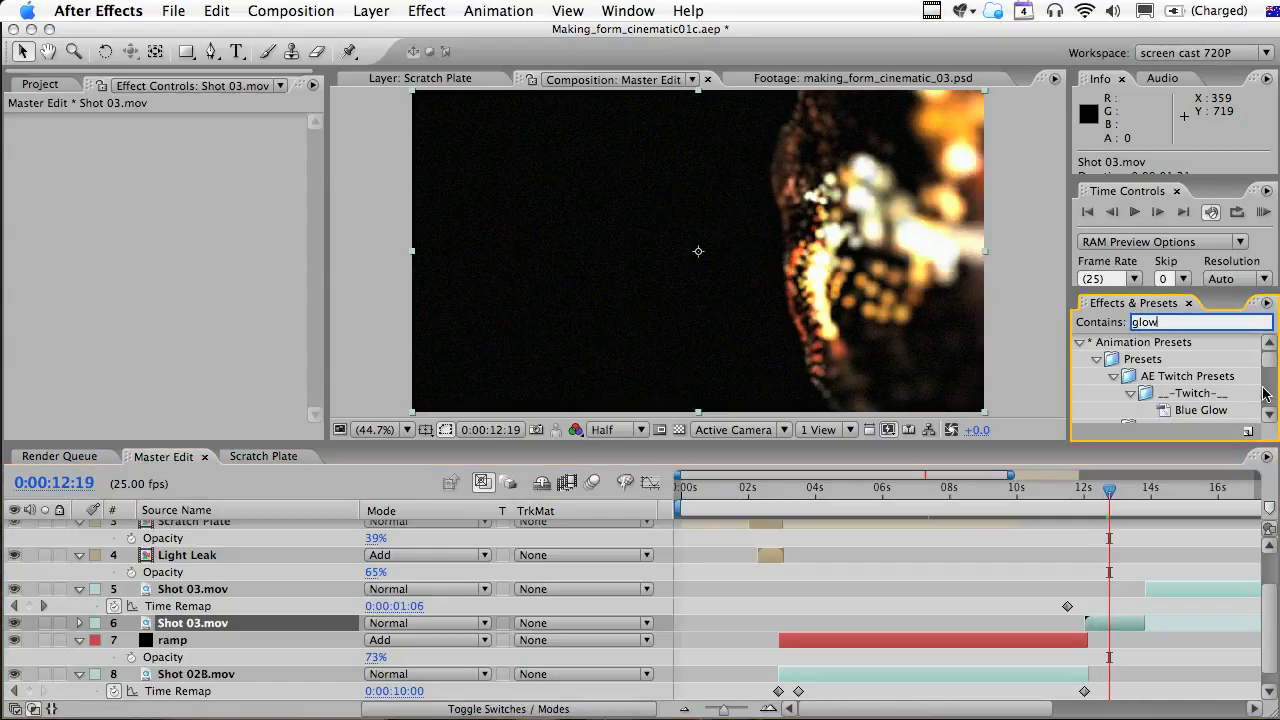
scroll(1204, 397, "down", 8)
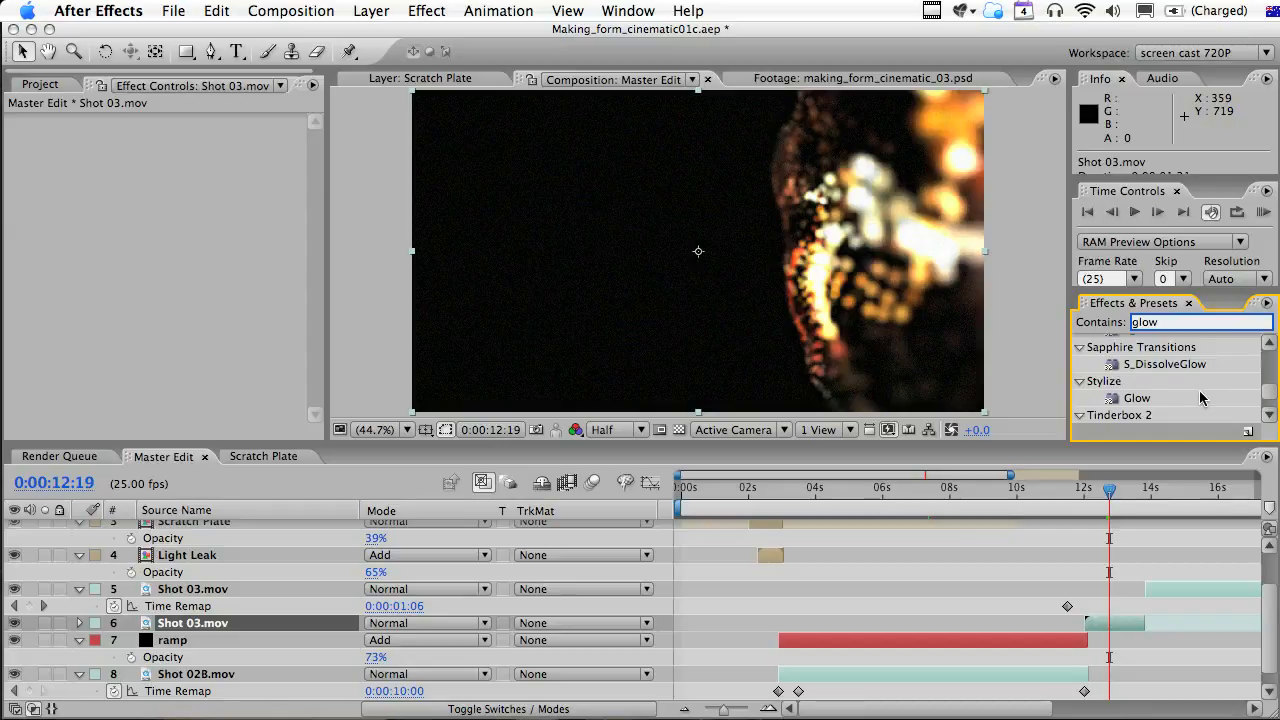
left_click_drag(1124, 402, 1105, 623)
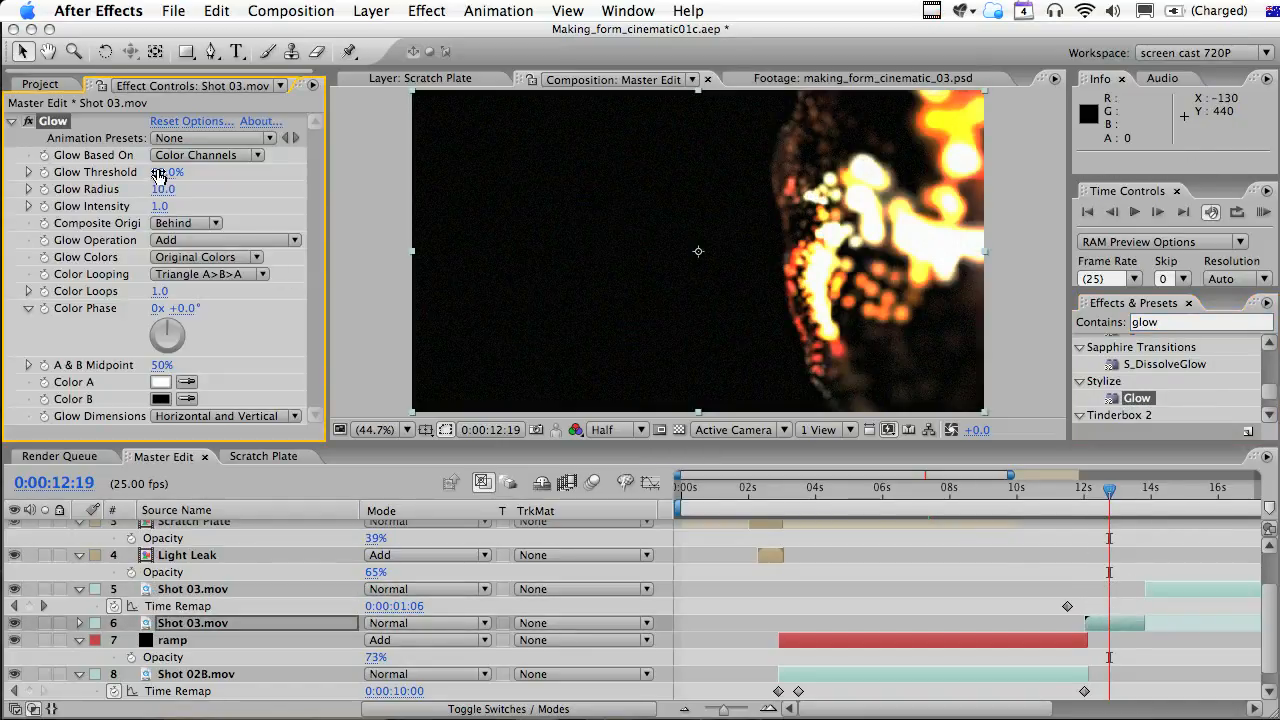
Set the Glow threshold to 75.3% and intensity to 0.2, and compare the shot with and without the effect.
left_click_drag(190, 172, 346, 168)
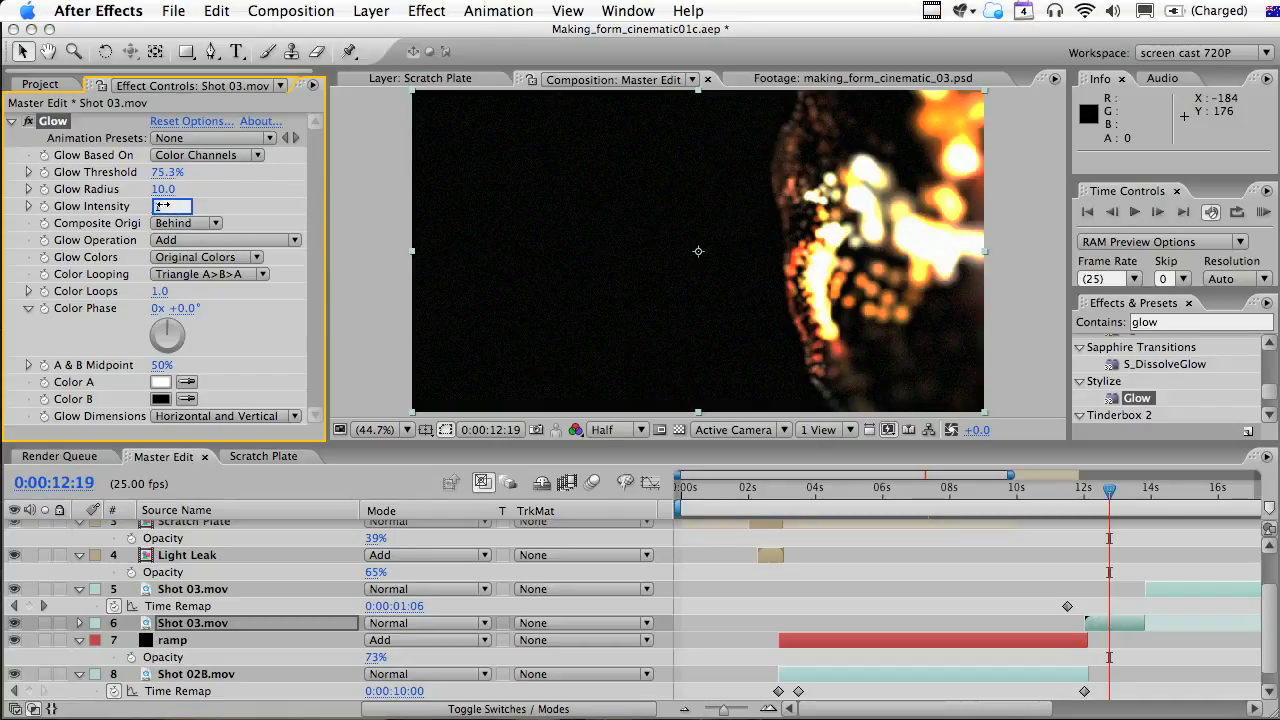
key("Return")
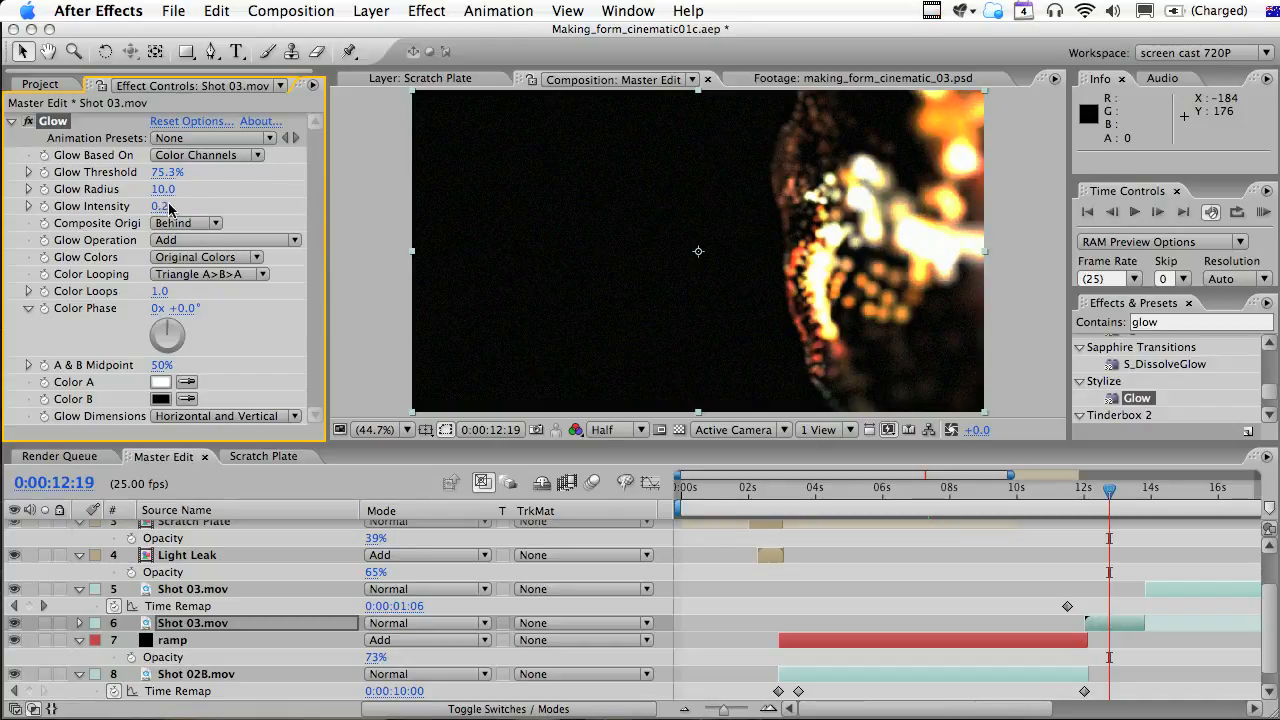
left_click(28, 121)
left_click(28, 122)
Add a second Light Leak layer above the Shot 03 layers, spanning the cut near 0:00:13:18, with blending mode Add.
left_click_drag(1113, 489, 1172, 494)
mouse_move(1010, 476)
left_mouse_down()
mouse_move(1128, 476)
mouse_move(972, 490)
mouse_move(1031, 488)
mouse_move(1019, 488)
left_mouse_up()
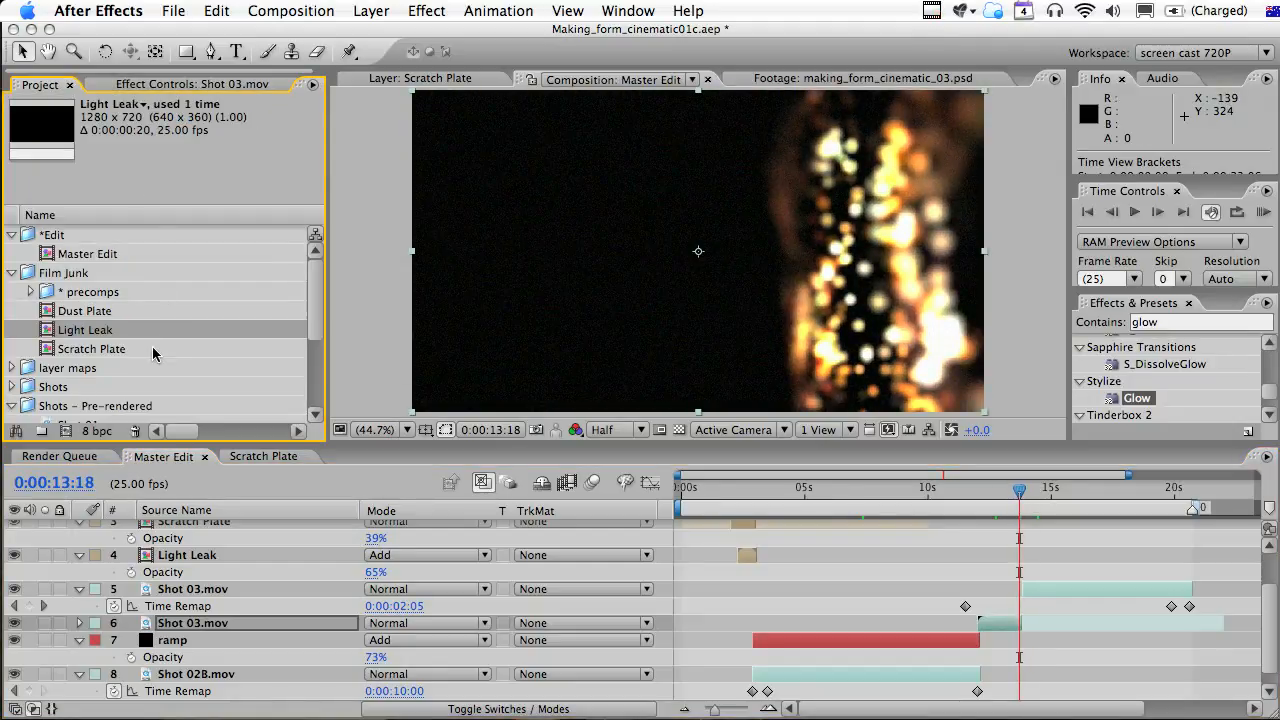
left_click_drag(97, 330, 1020, 577)
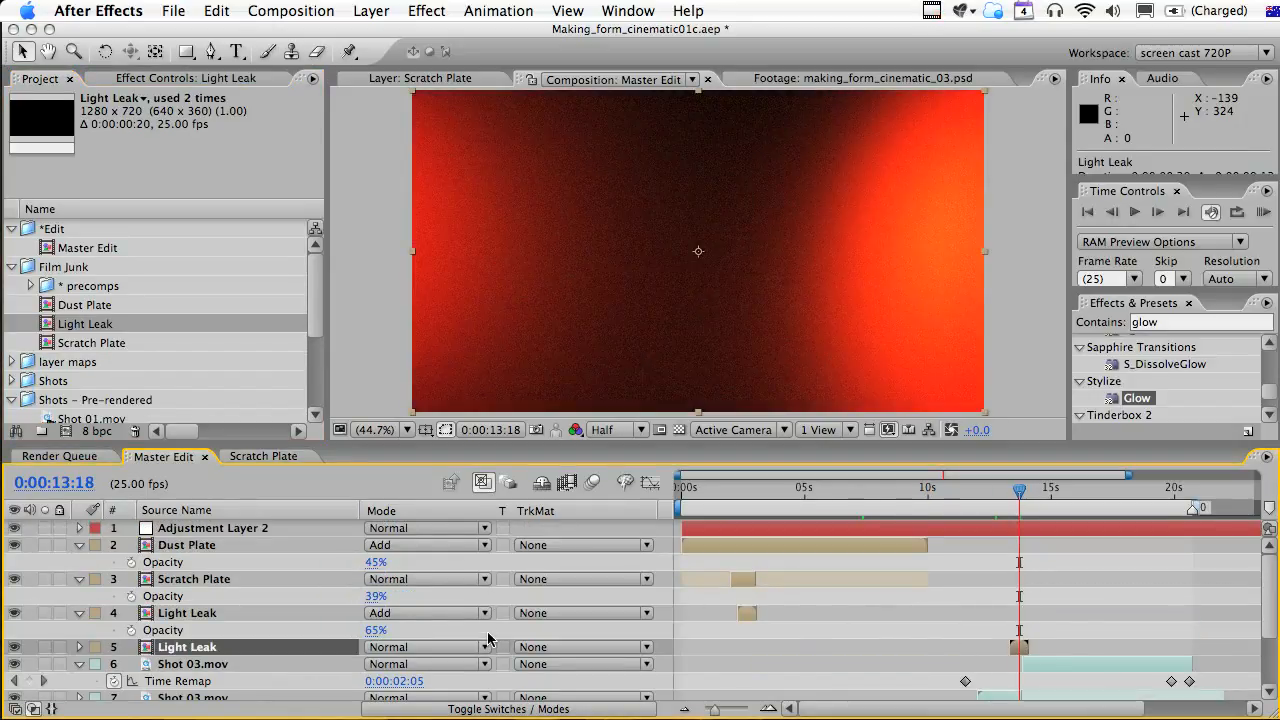
left_click(427, 647)
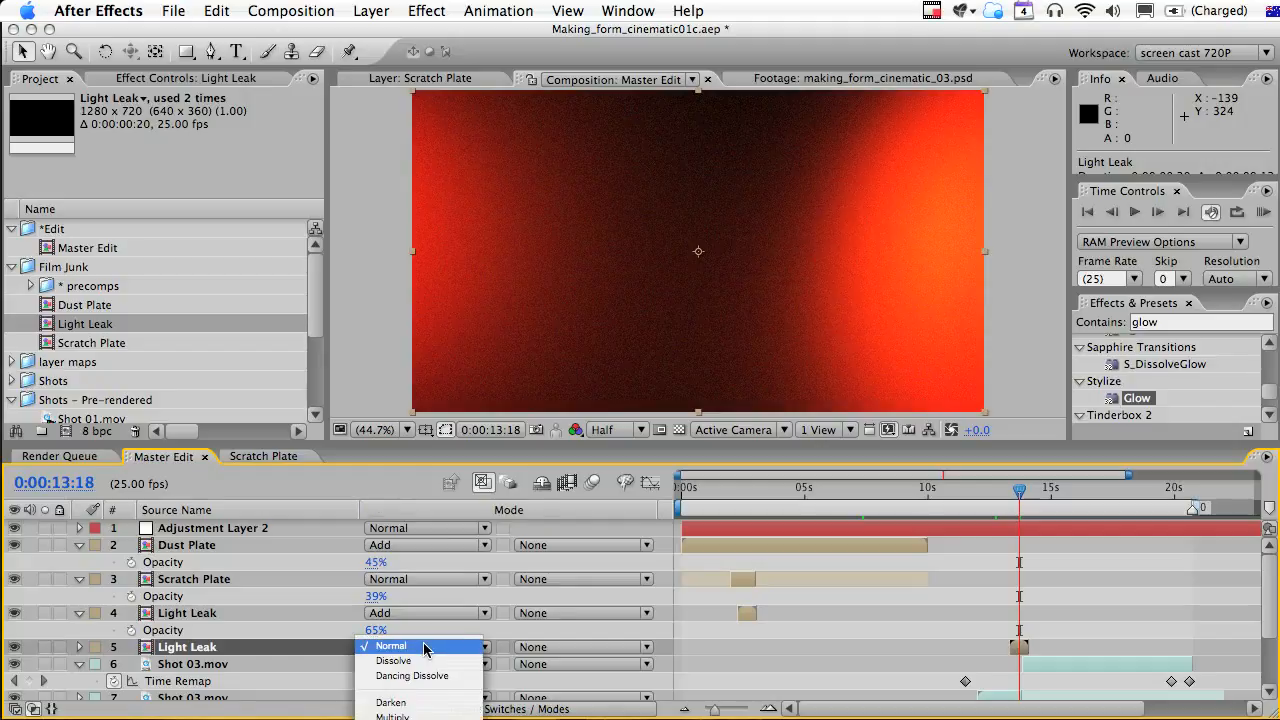
left_click(400, 719)
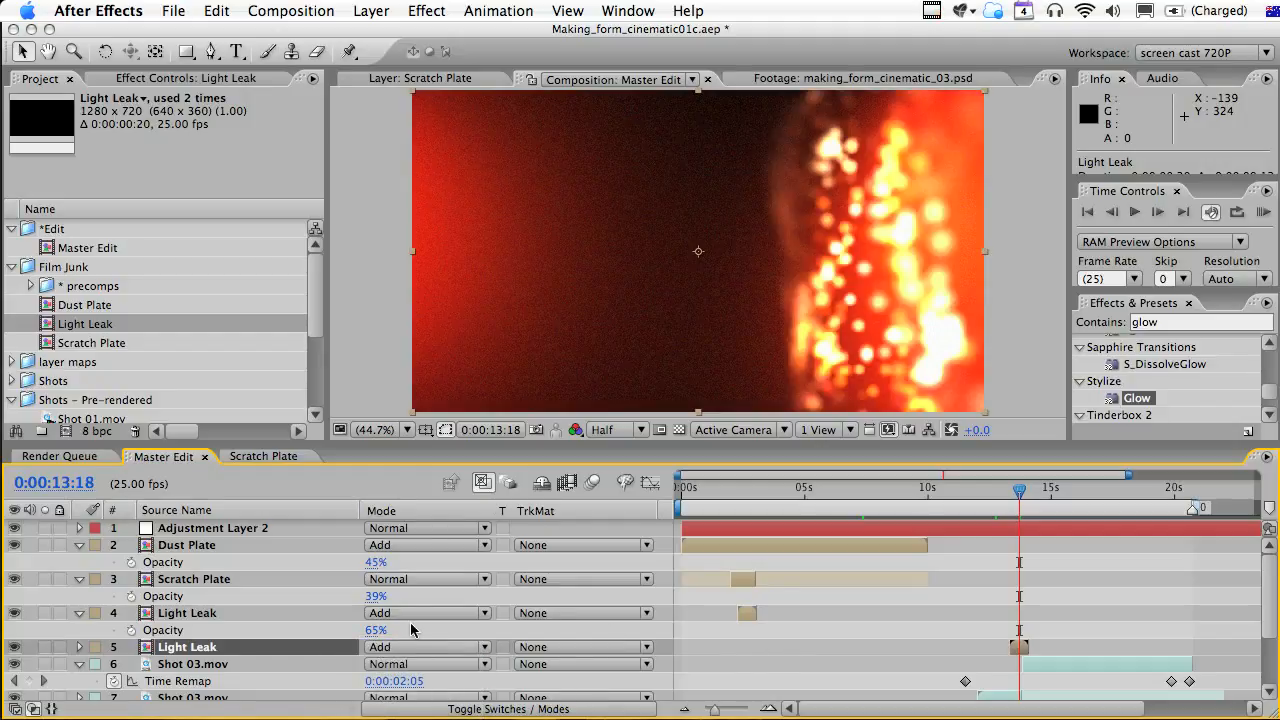
Flip the second Light Leak layer horizontally and stretch it, setting its scale to -136.0, 342.7%.
key("s")
left_click(397, 664)
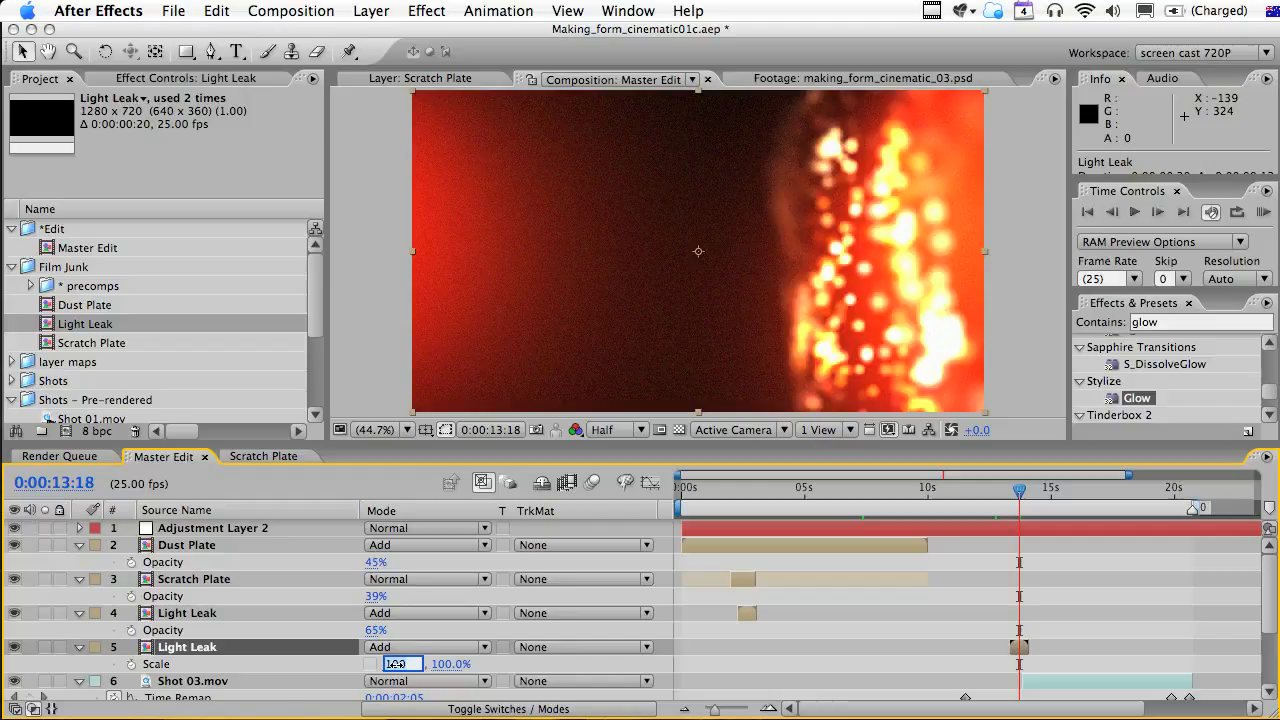
type("-100")
key("Return")
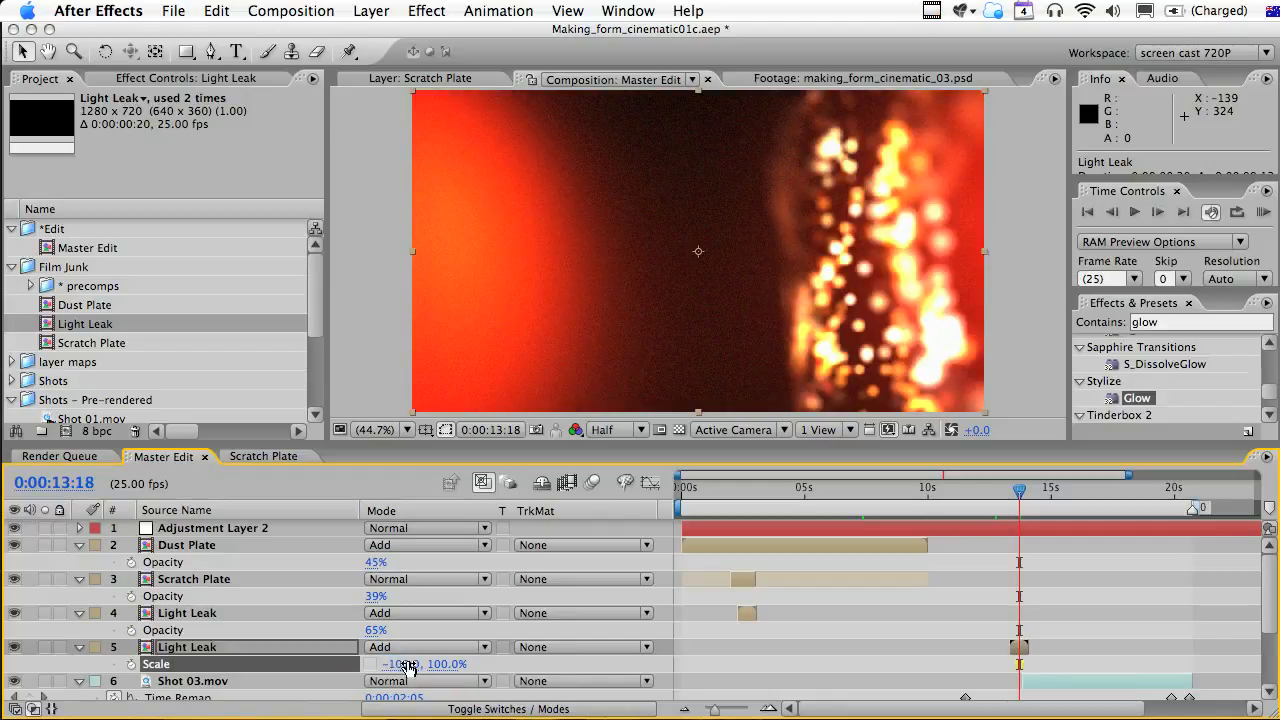
left_click_drag(441, 664, 563, 653)
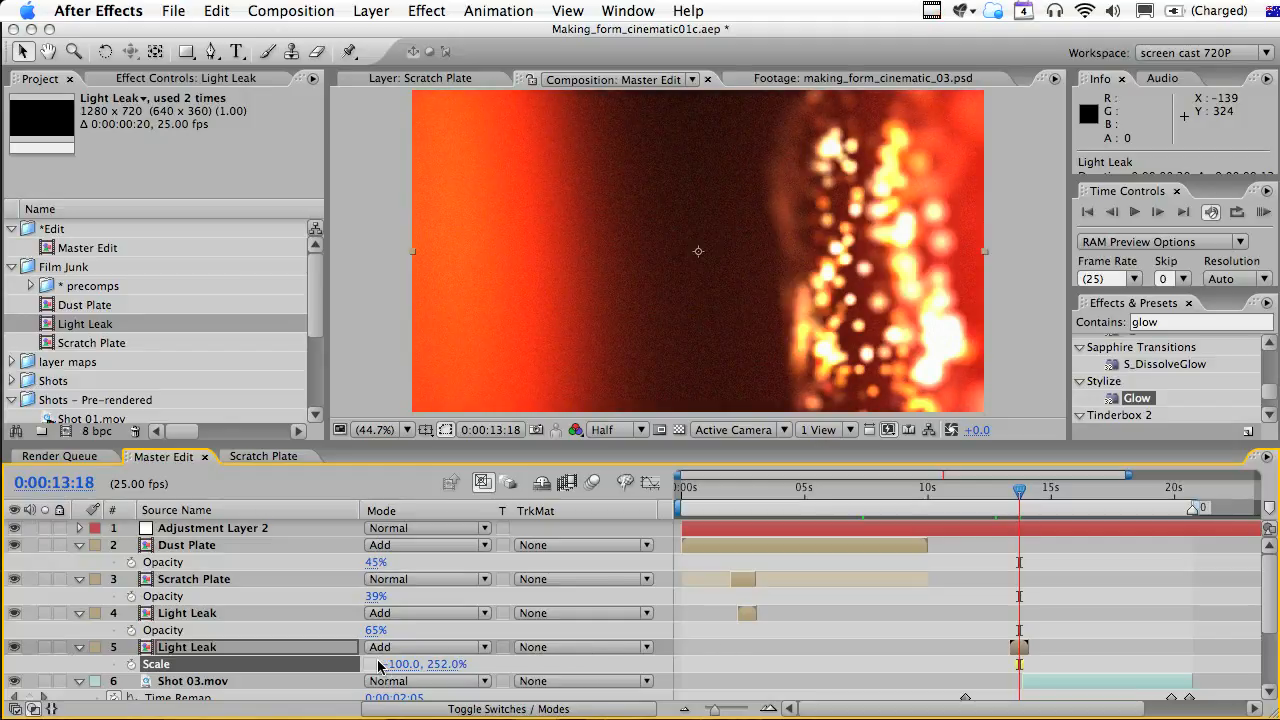
left_click_drag(400, 667, 362, 652)
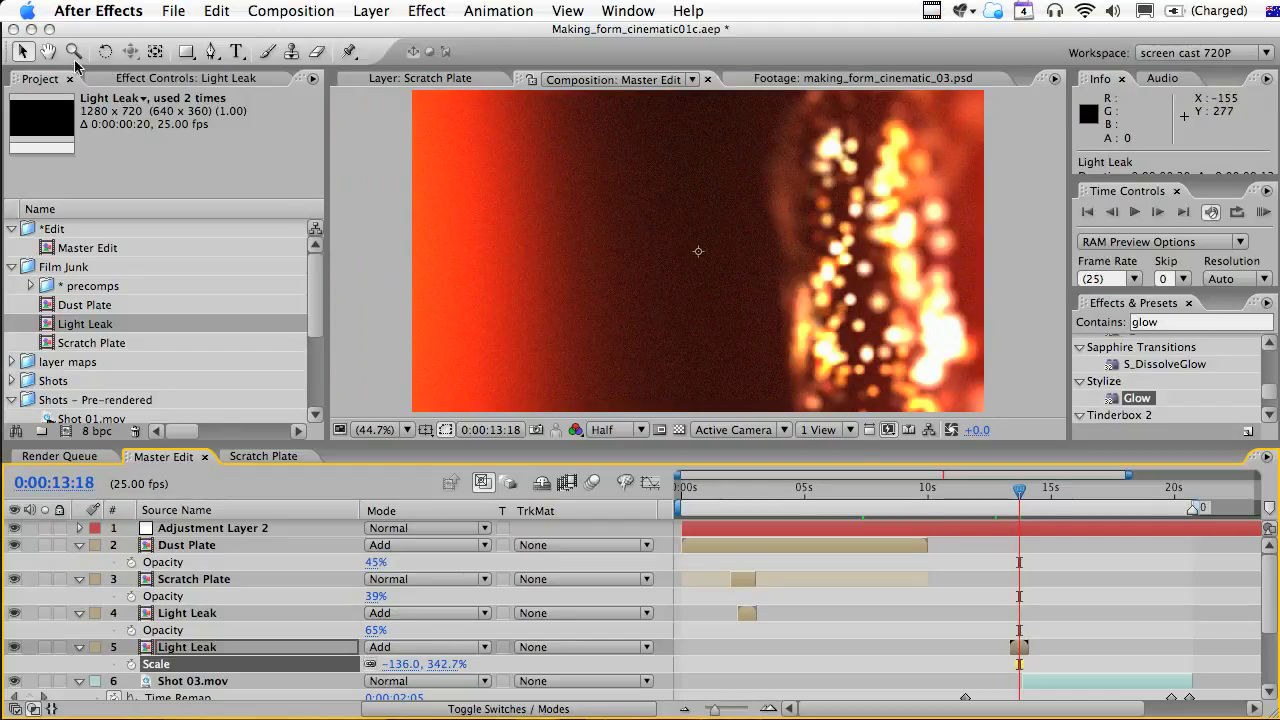
left_click_drag(737, 166, 678, 160)
Start the work area at 0:00:12:14 and RAM-preview the flipped light leak across the Shot 03 cut.
left_click_drag(1004, 492, 993, 497)
key("b")
key("KP_0")
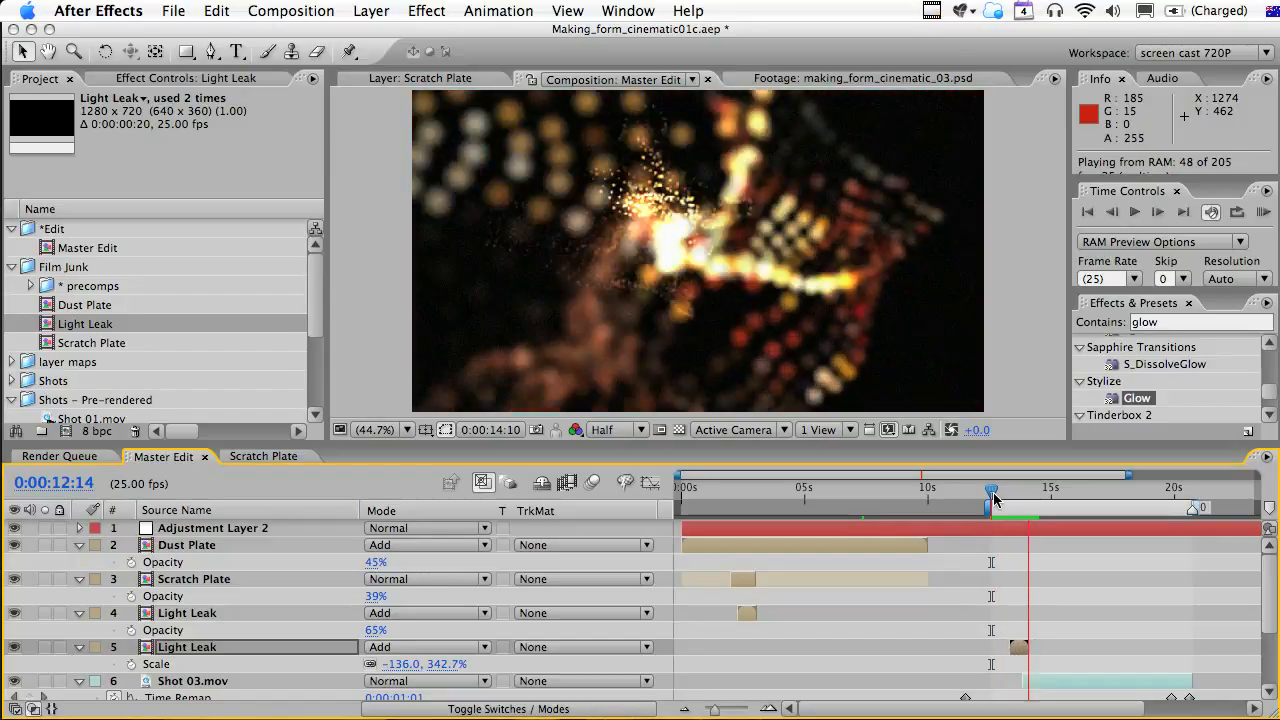
key("space")
key("space")
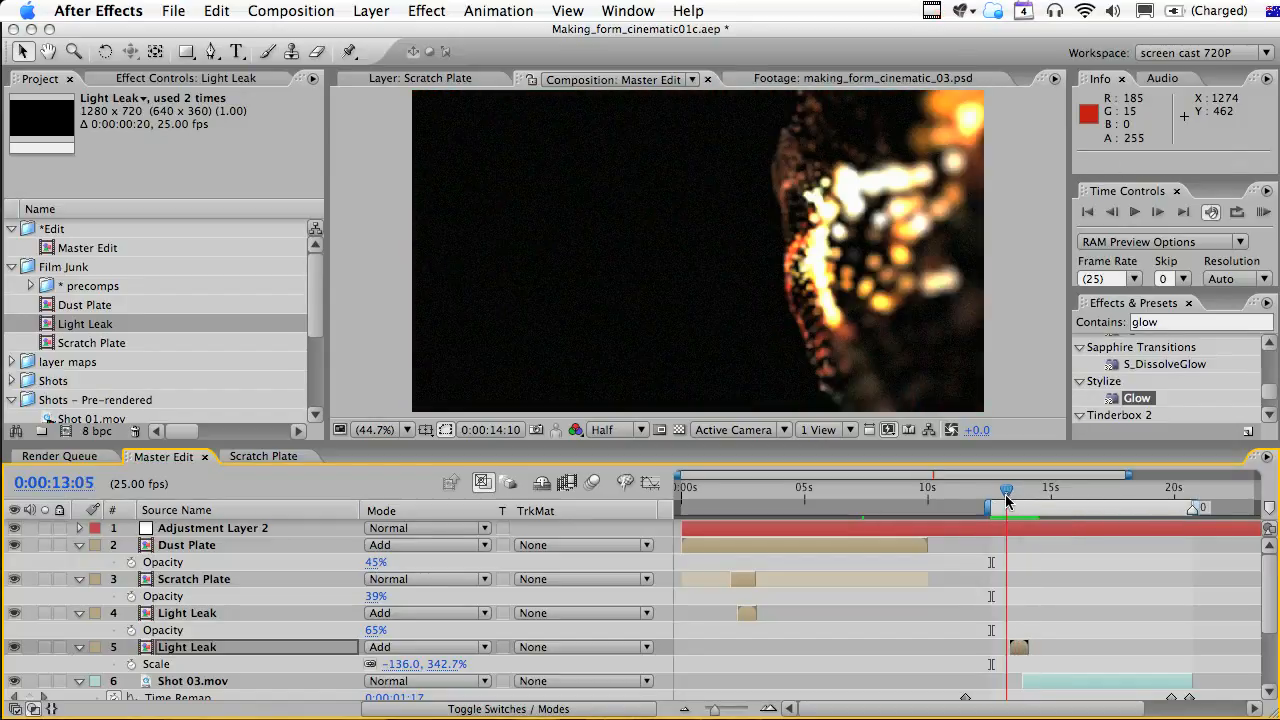
Extend the work area back to the composition start and search the effects and presets for "fade".
left_click_drag(980, 516, 728, 494)
left_click(1152, 321)
type("fade")
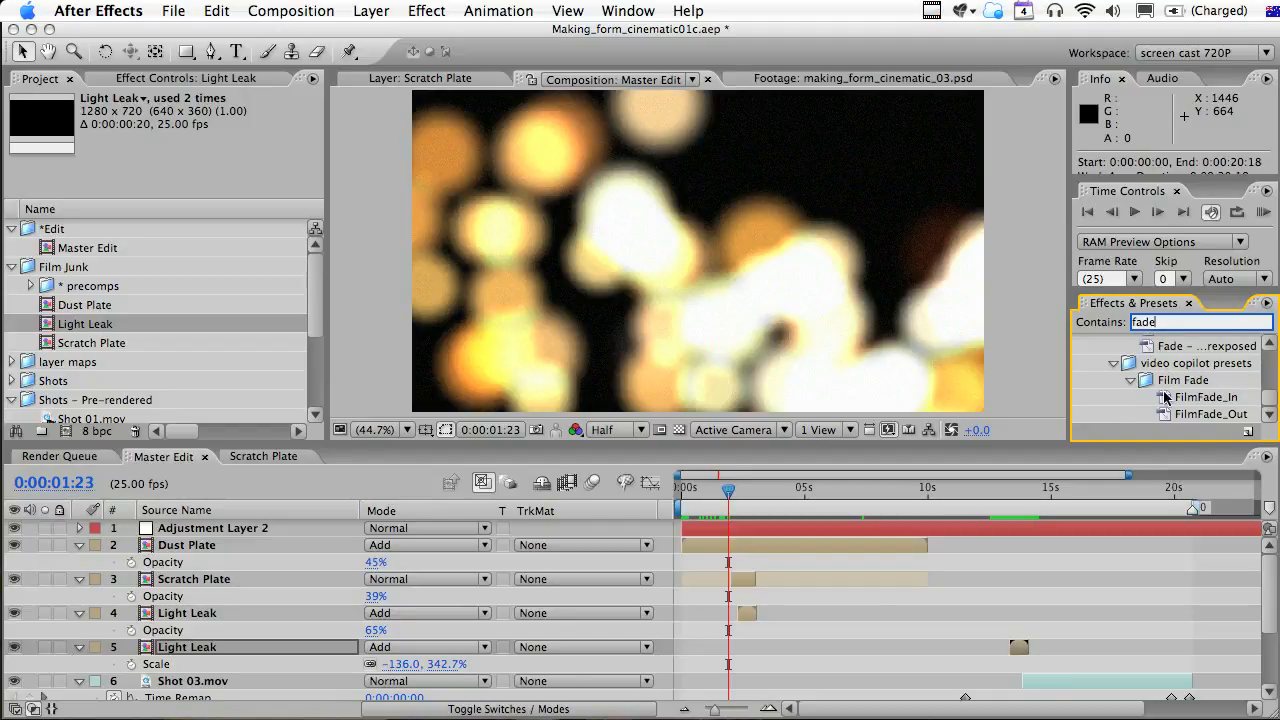
Apply the FilmFade_Out preset to the longer Shot 03.mov segment at 0:00:20:01.
scroll(632, 582, "down", 4)
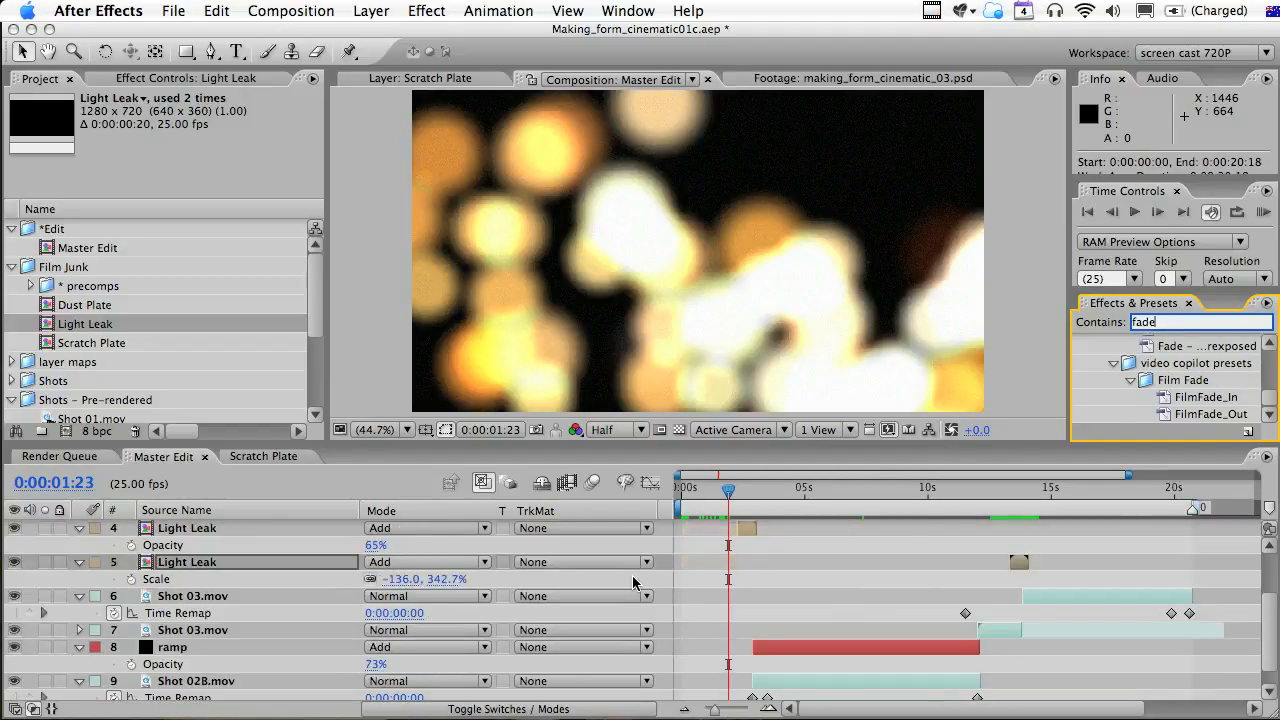
mouse_move(708, 497)
left_mouse_down()
mouse_move(680, 494)
mouse_move(729, 490)
left_mouse_up()
left_click_drag(1158, 495, 1176, 500)
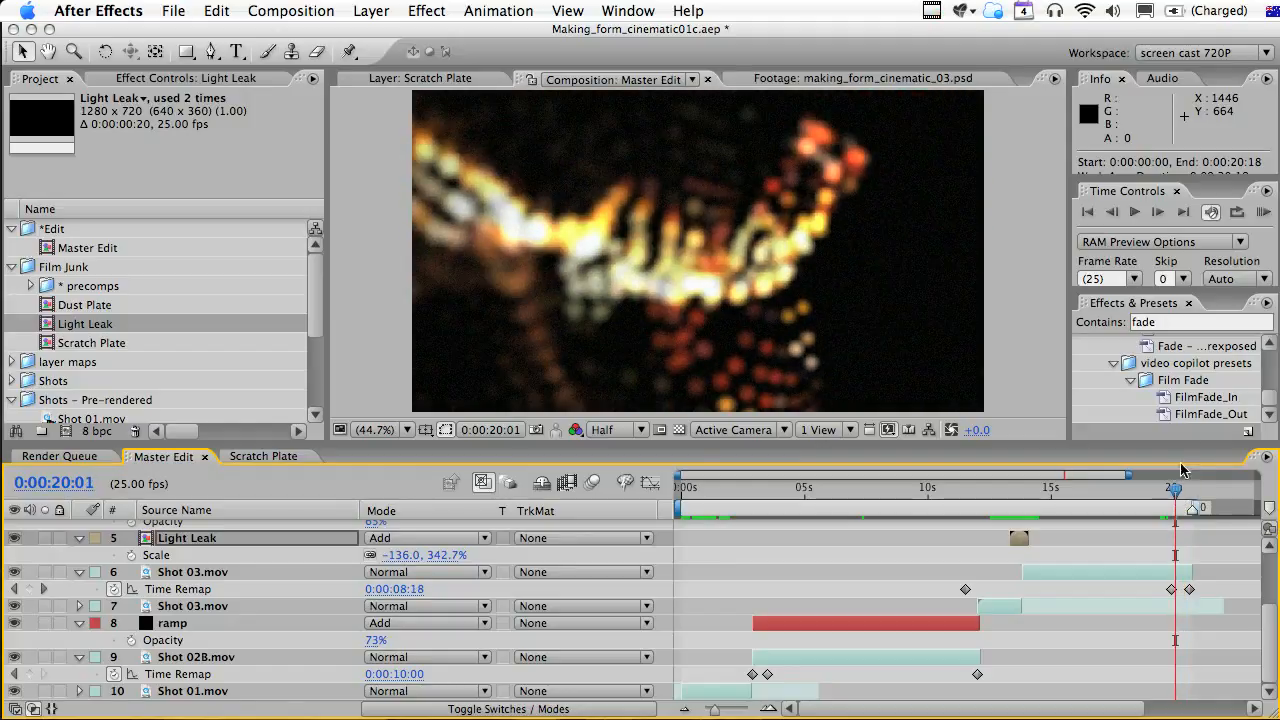
left_click_drag(1190, 416, 1143, 572)
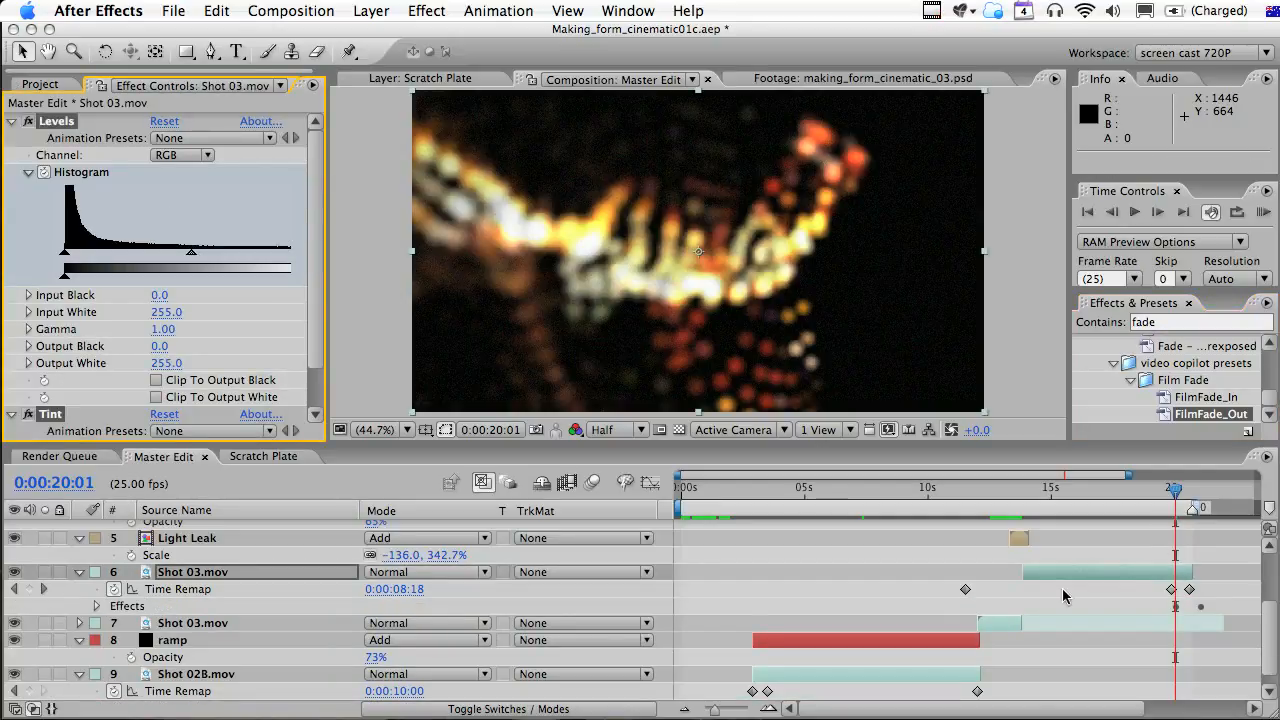
Reveal the keyframes of the faded Shot 03.mov layer and shift its ending Time Remap, Levels and Tint keyframes earlier, starting at 0:00:19:19.
left_click(175, 569)
key("u")
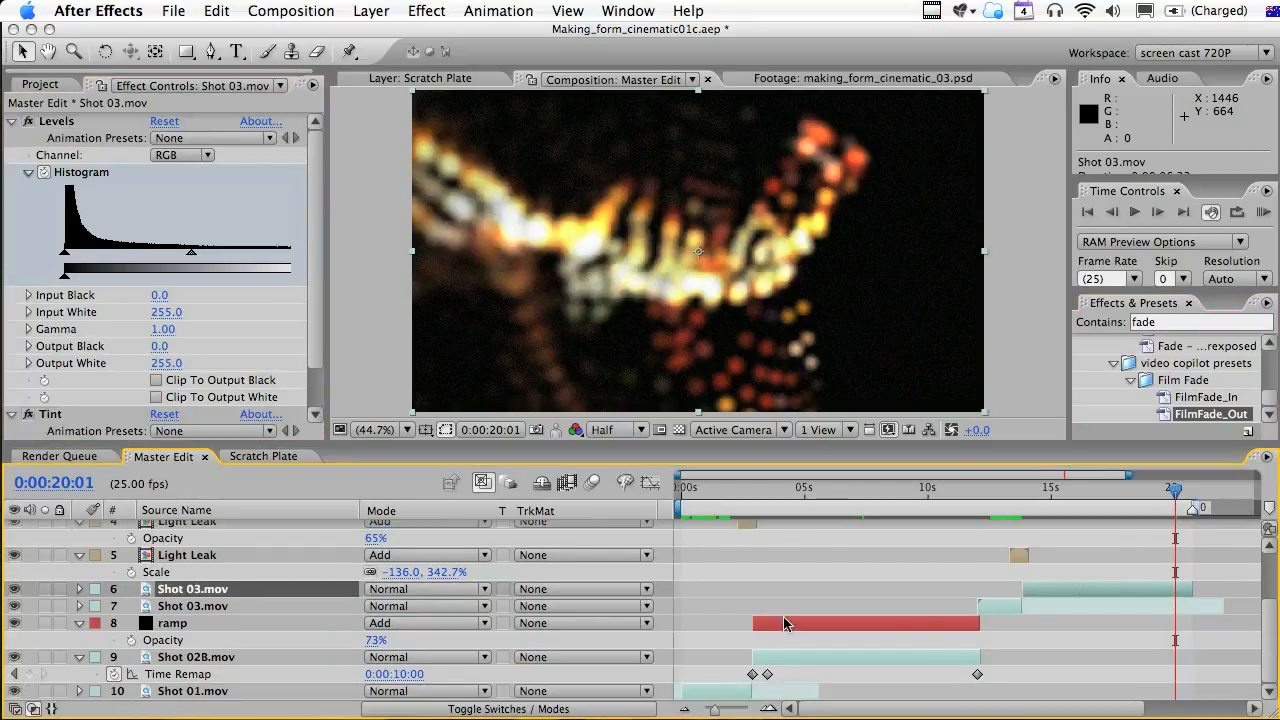
left_click_drag(1210, 600, 1174, 697)
left_click_drag(1174, 610, 1167, 607)
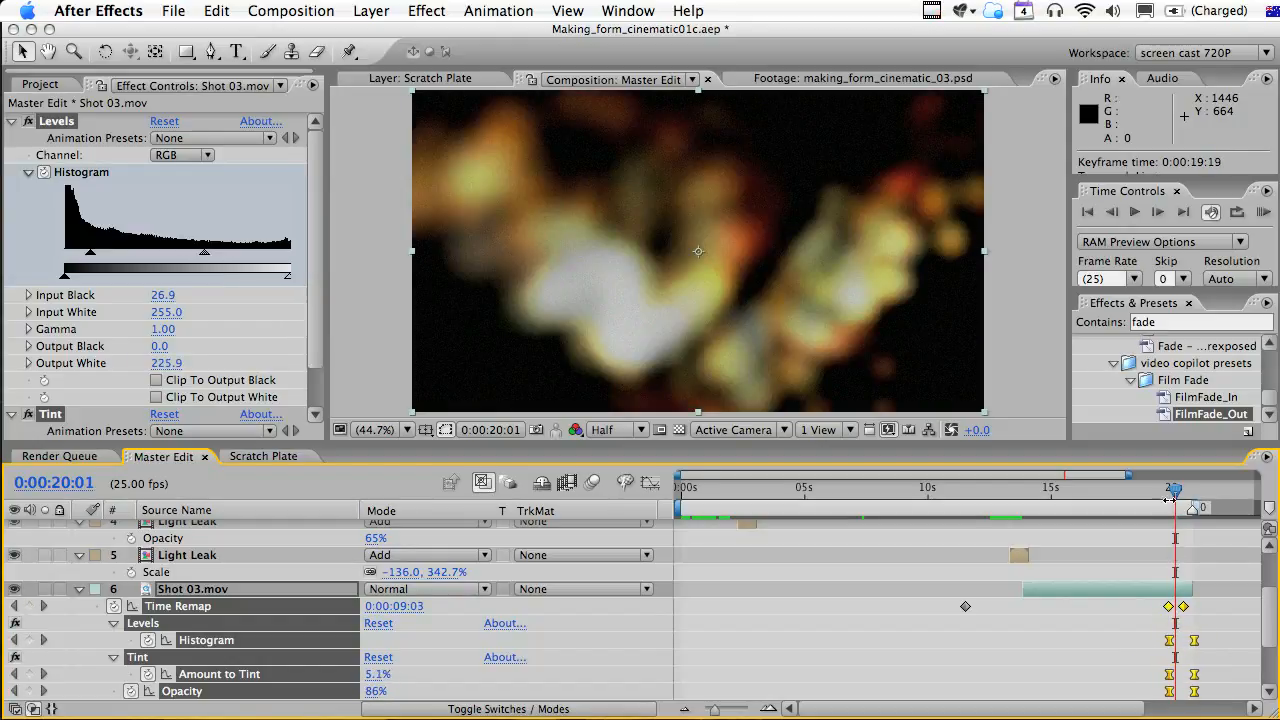
Step frame by frame through the end of Shot 03.mov around 0:00:20:00 to examine the film fade-out.
left_click_drag(1166, 498, 1166, 498)
key("Page_Down")
key("Page_Down")
key("Page_Down")
key("Page_Down")
key("Page_Down")
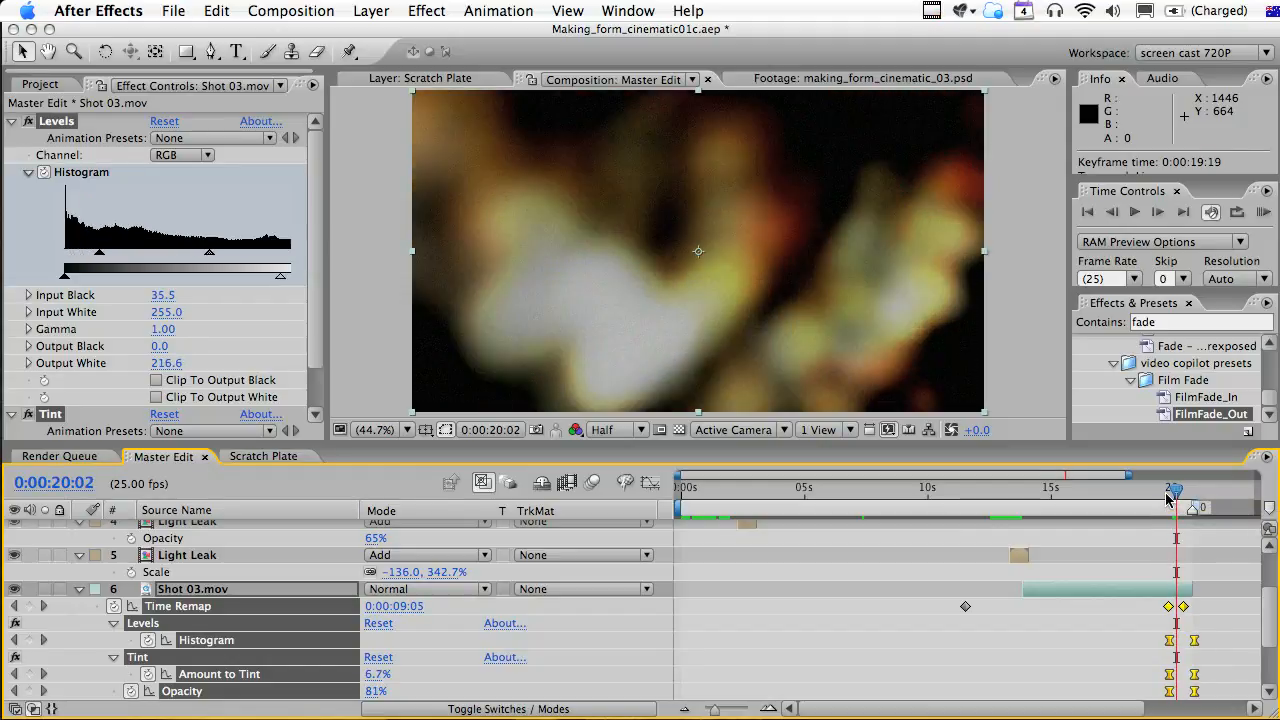
key("Page_Down")
key("Page_Down")
key("Page_Down")
key("Page_Down")
key("Page_Up")
key("Page_Up")
key("Page_Up")
key("Page_Up")
key("Page_Up")
key("Page_Up")
key("Page_Up")
key("Page_Up")
key("Page_Up")
key("Page_Up")
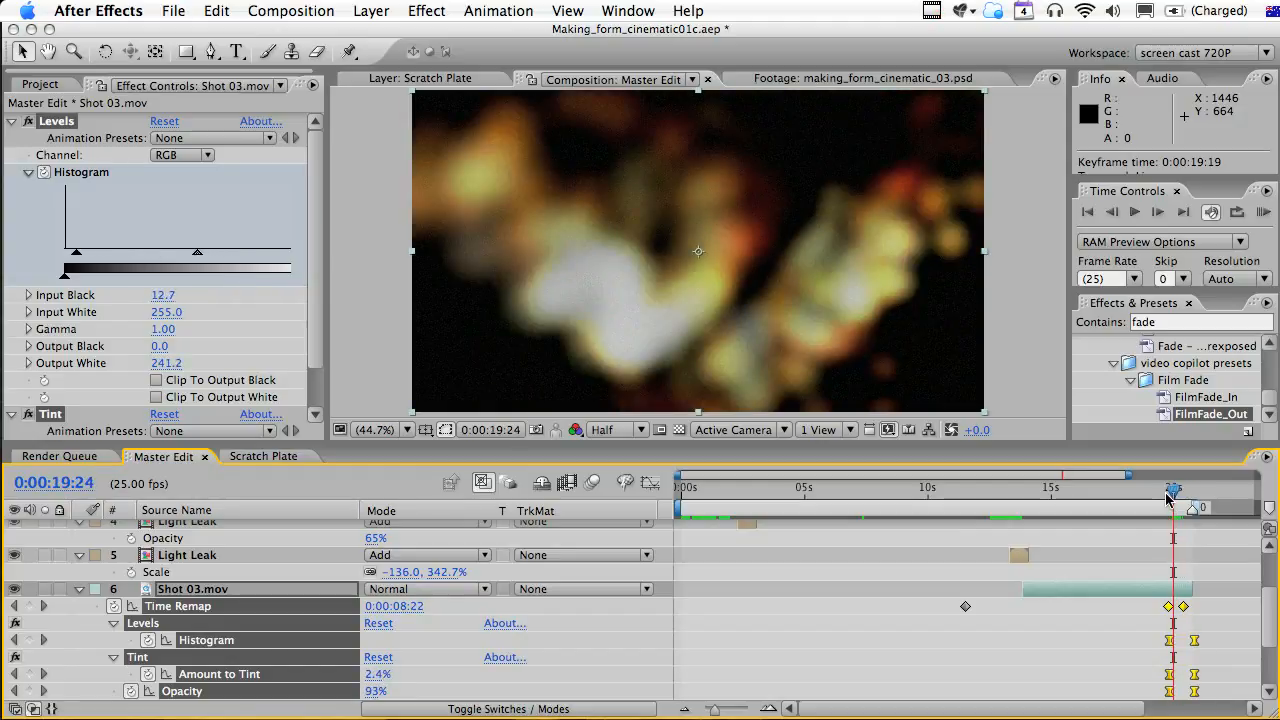
Collapse the Shot 03.mov properties and apply the FilmFade_In preset to Shot 01.mov at 0:00:01:03.
left_click_drag(672, 490, 710, 494)
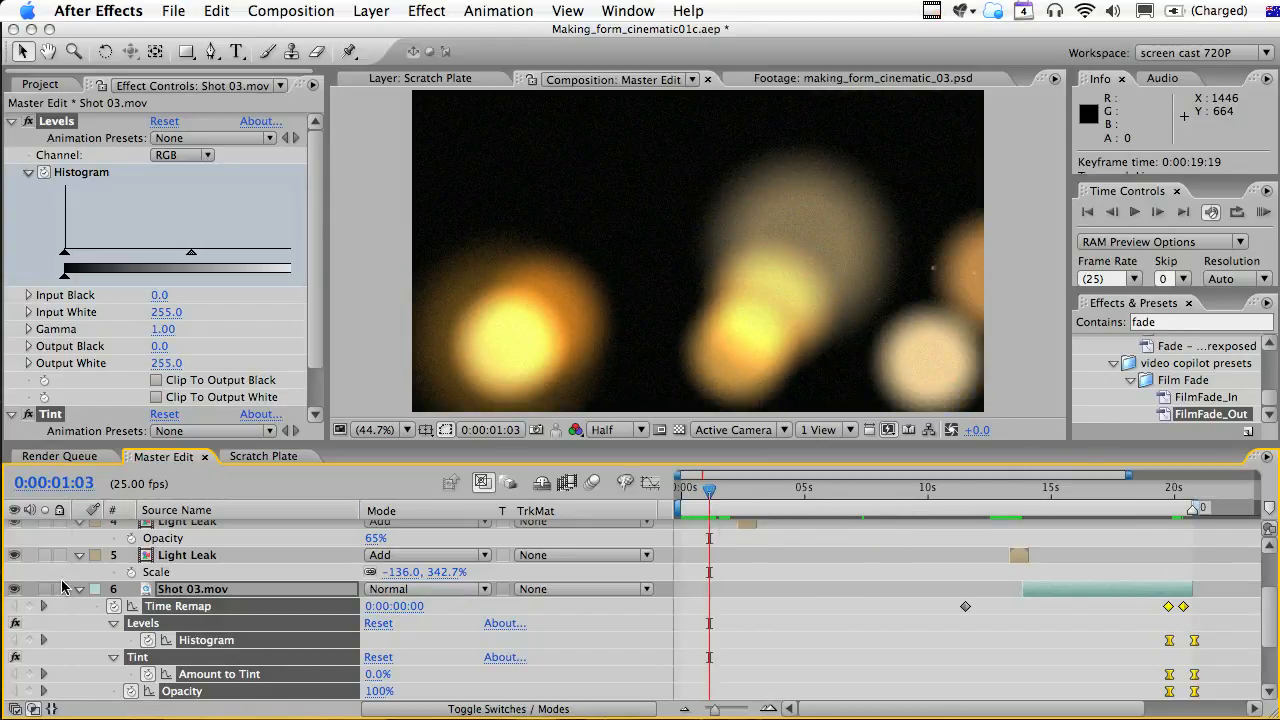
left_click(72, 589)
left_click(78, 591)
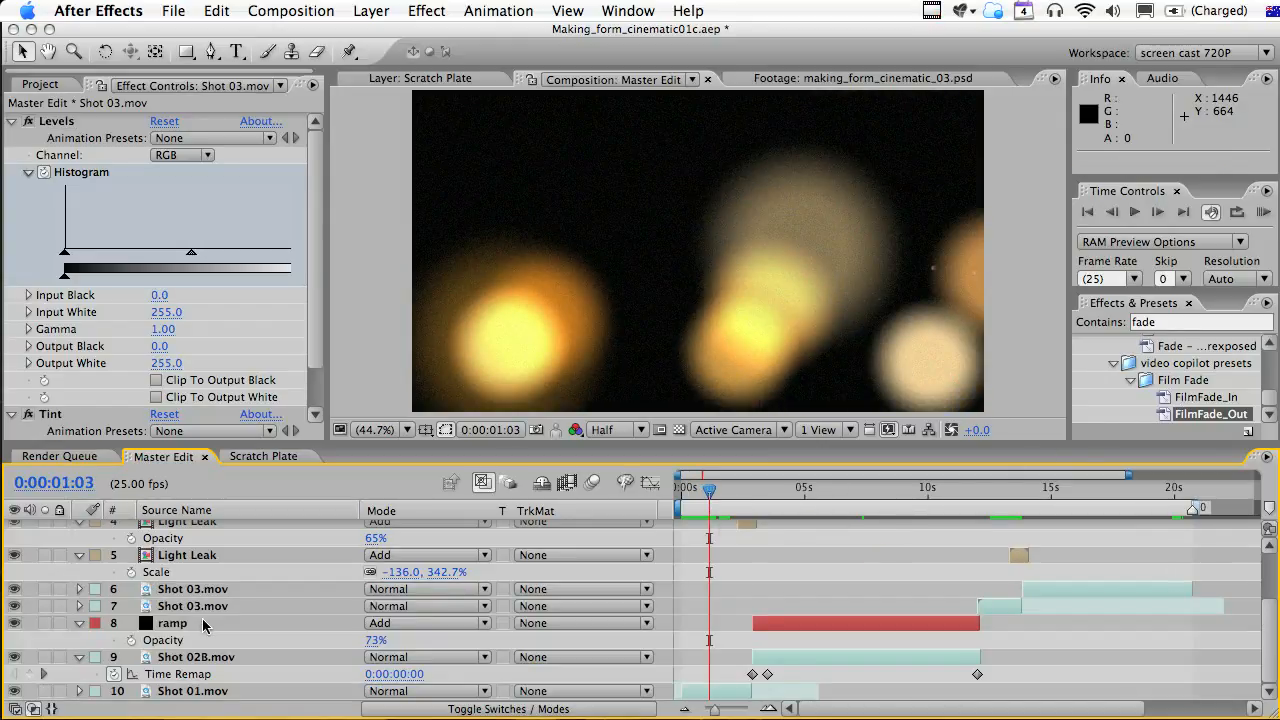
left_click(204, 691)
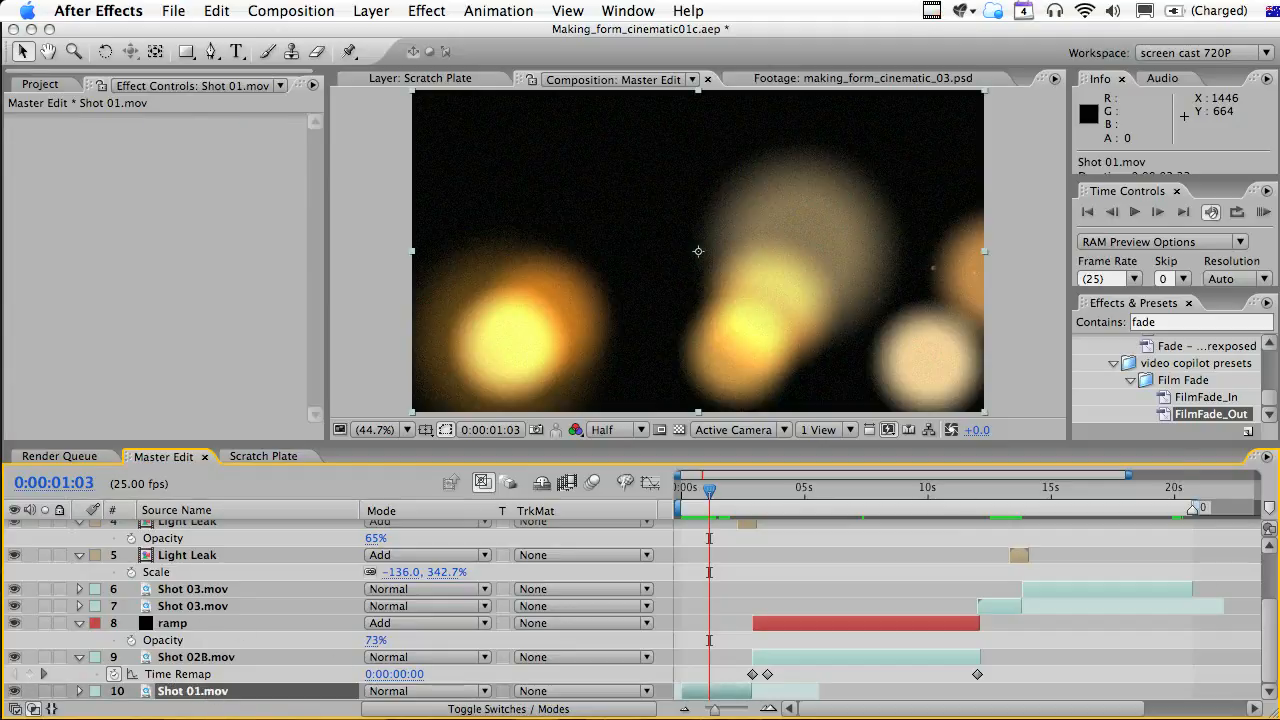
left_click_drag(1160, 404, 731, 688)
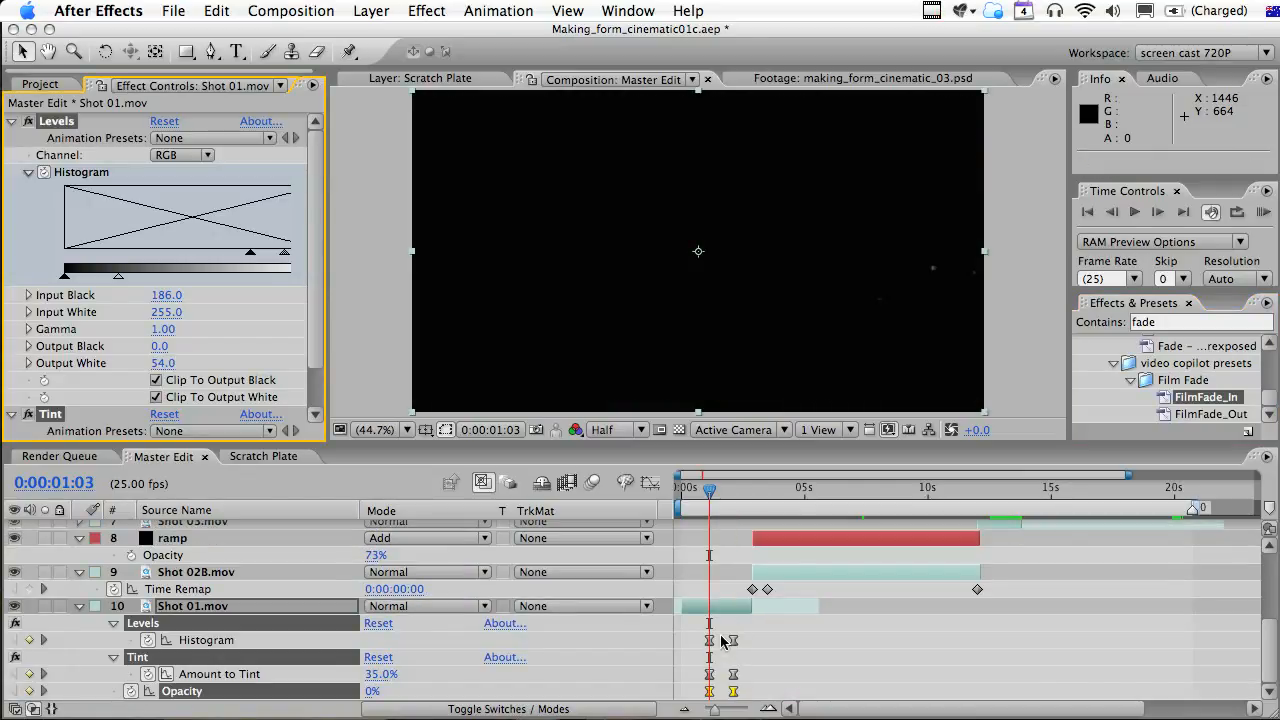
Move the first Levels and Tint fade keyframes of Shot 01.mov back to -0:00:00:04, keeping the end keyframes in place, and scrub the opening.
left_click_drag(741, 641, 705, 692)
left_click_drag(723, 634, 678, 692)
left_click(695, 492)
left_click_drag(695, 492, 726, 492)
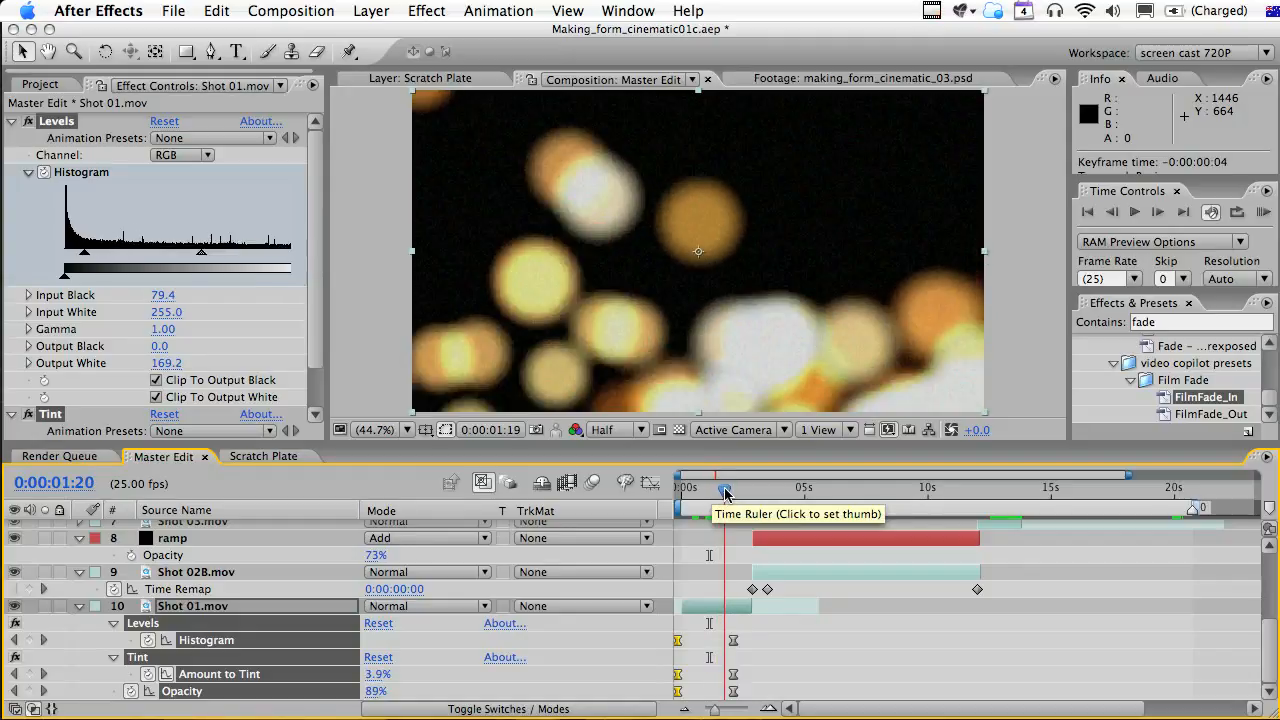
RAM-preview the start of the edit and scrub back to 0:00:01:04 to check the film fade-in.
key("KP_0")
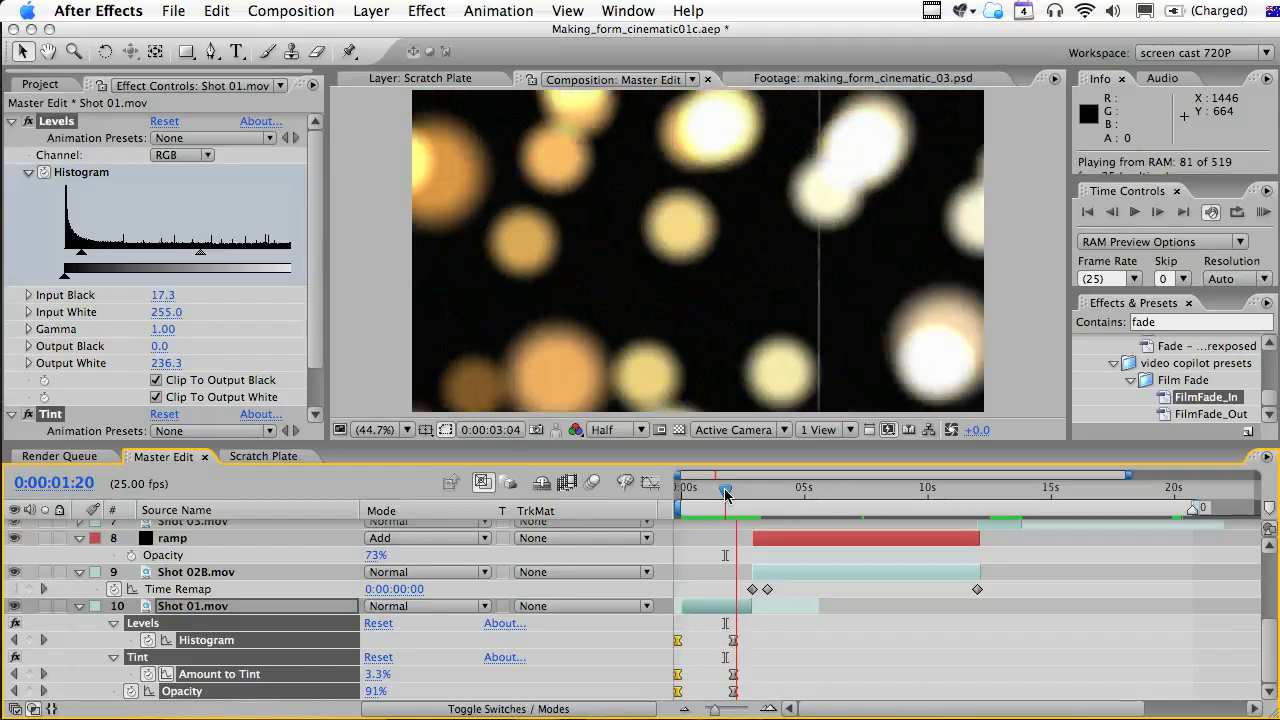
key("space")
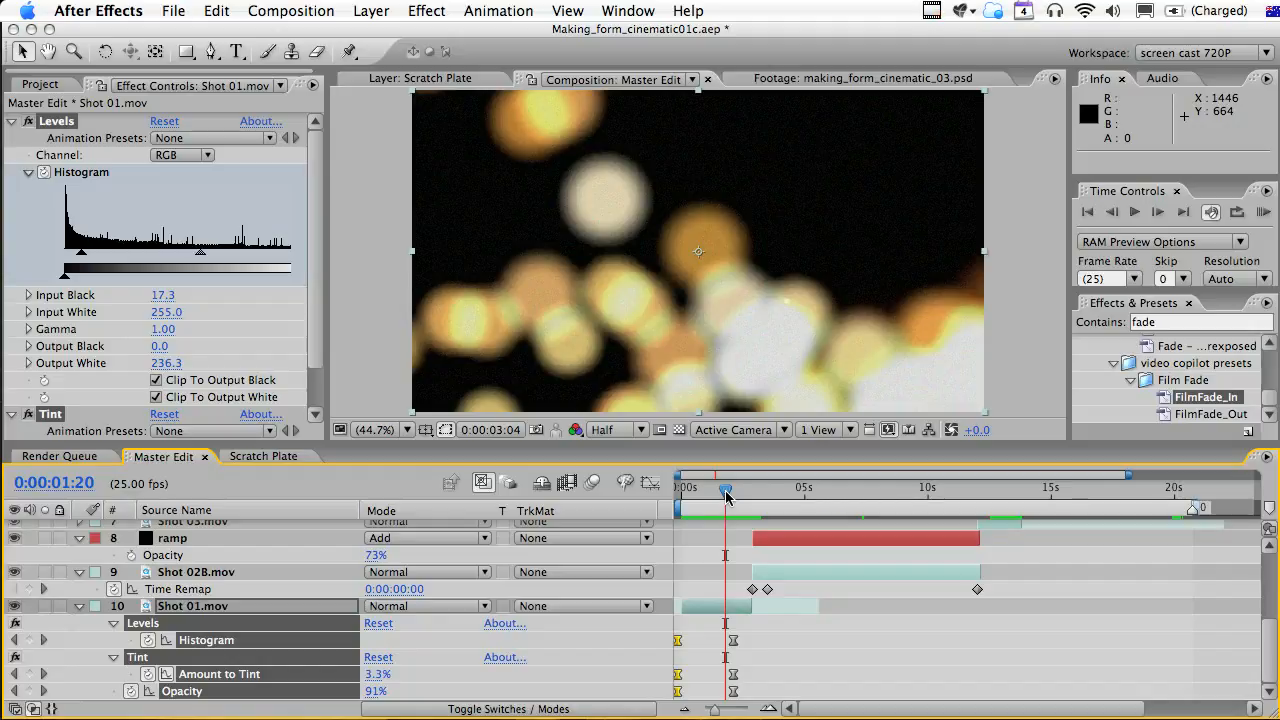
mouse_move(726, 494)
left_mouse_down()
mouse_move(711, 494)
mouse_move(738, 497)
mouse_move(711, 497)
left_mouse_up()
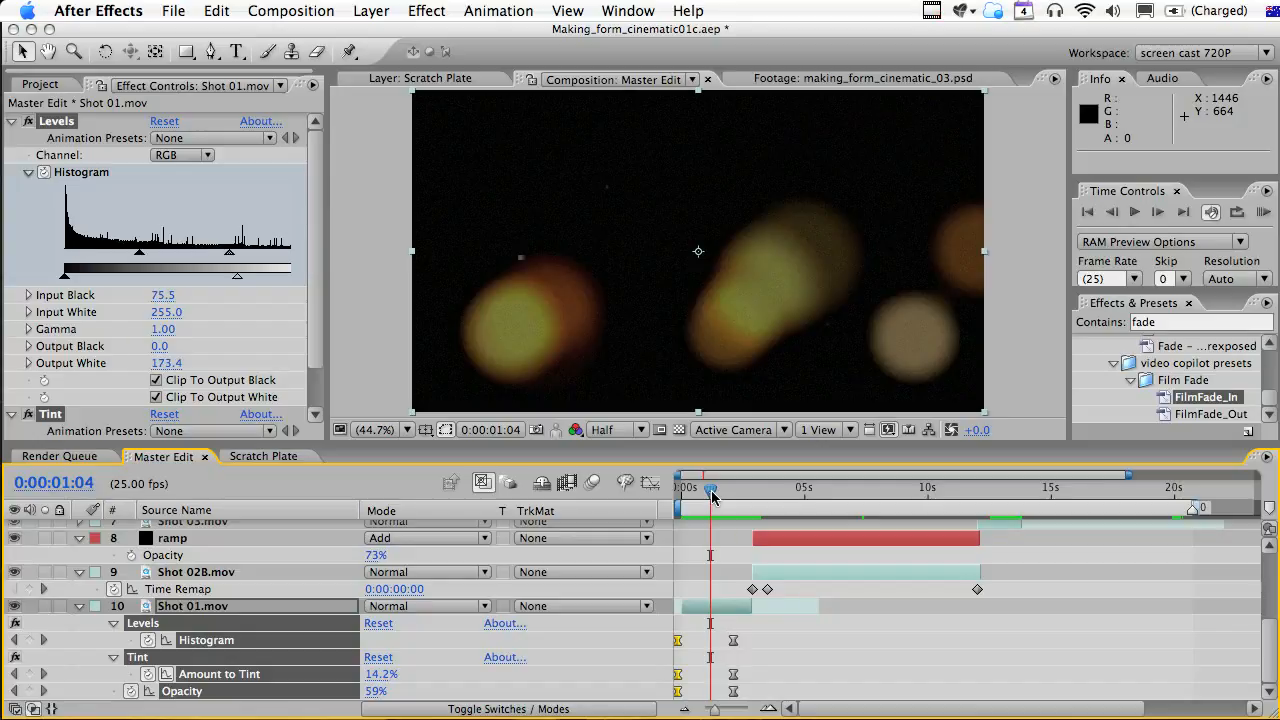